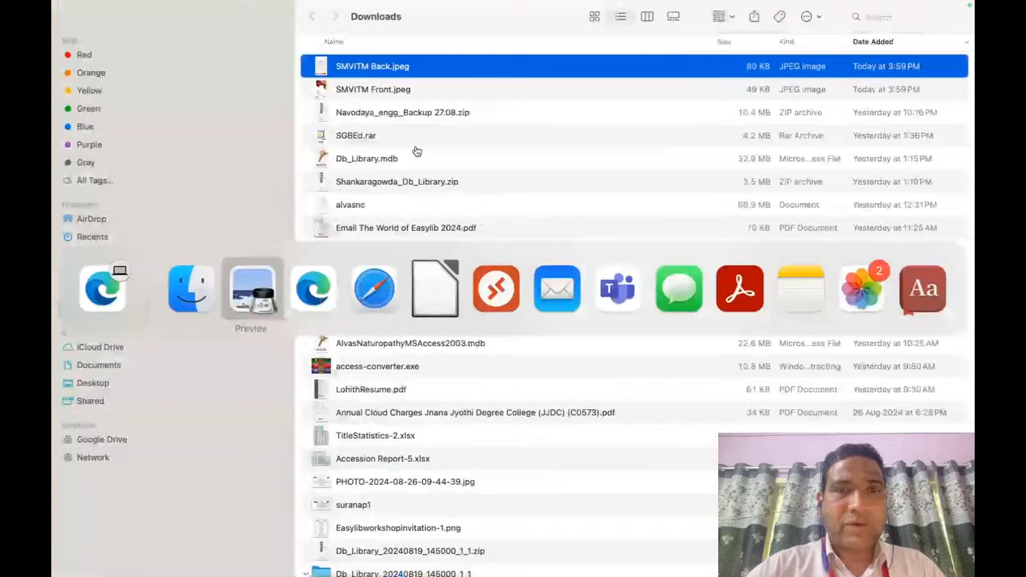
Switch to Microsoft Edge and bring up the smvitm.easylib.net library site, hiding the screen-sharing notice.
key("super+Tab")
key("super+Tab")
key("super+Tab")
key("super+Tab")
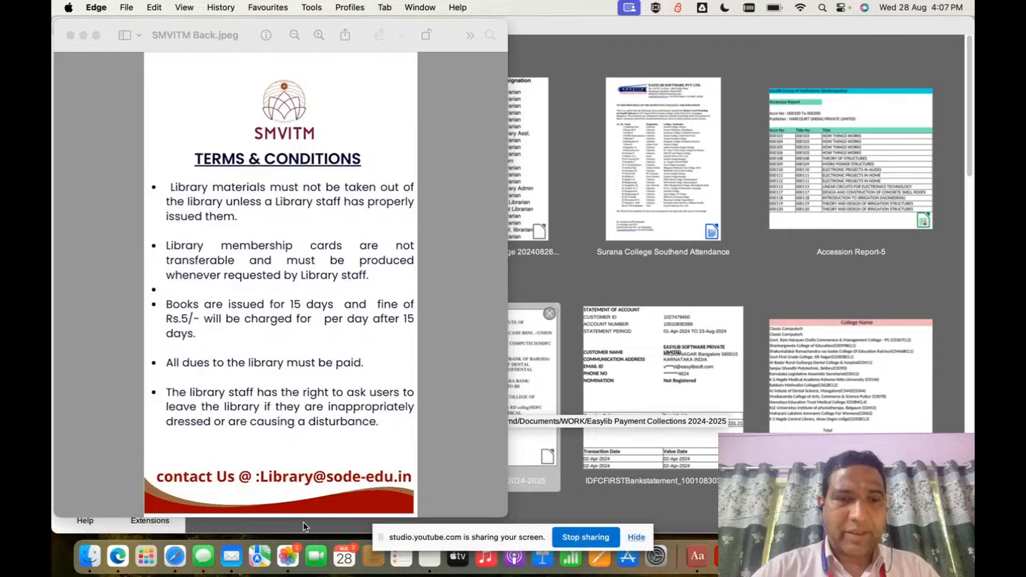
left_click(117, 555)
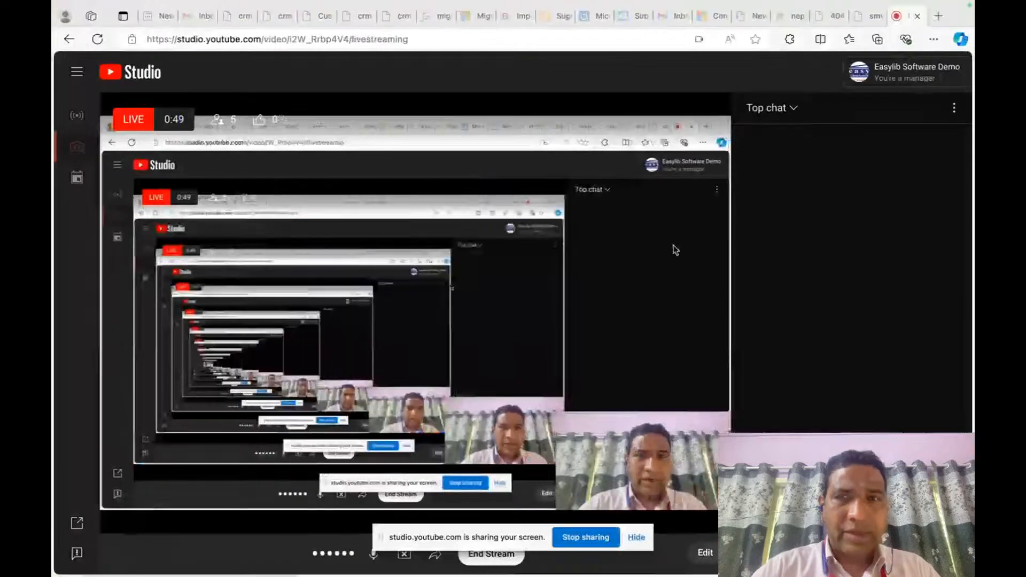
left_click(868, 17)
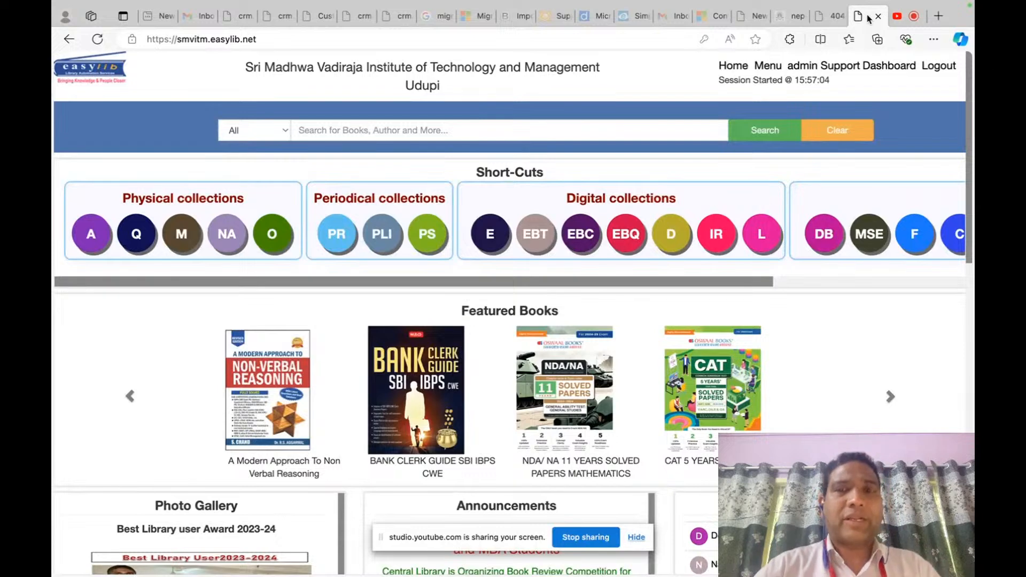
left_click(636, 537)
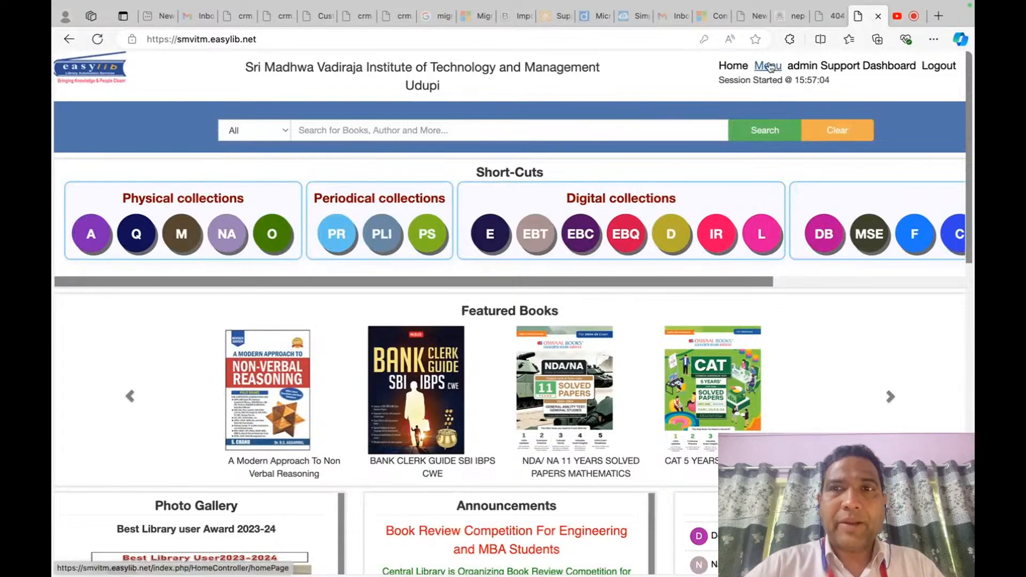
Open ID card generation in the Barcode and ID cards module and choose the SMVITM Id card format.
left_click(769, 67)
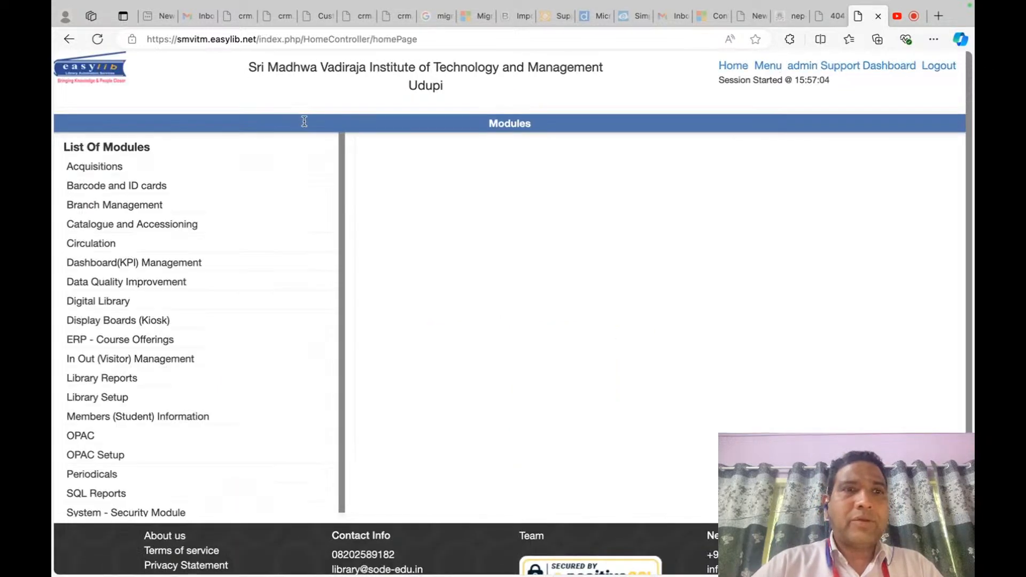
left_click(154, 185)
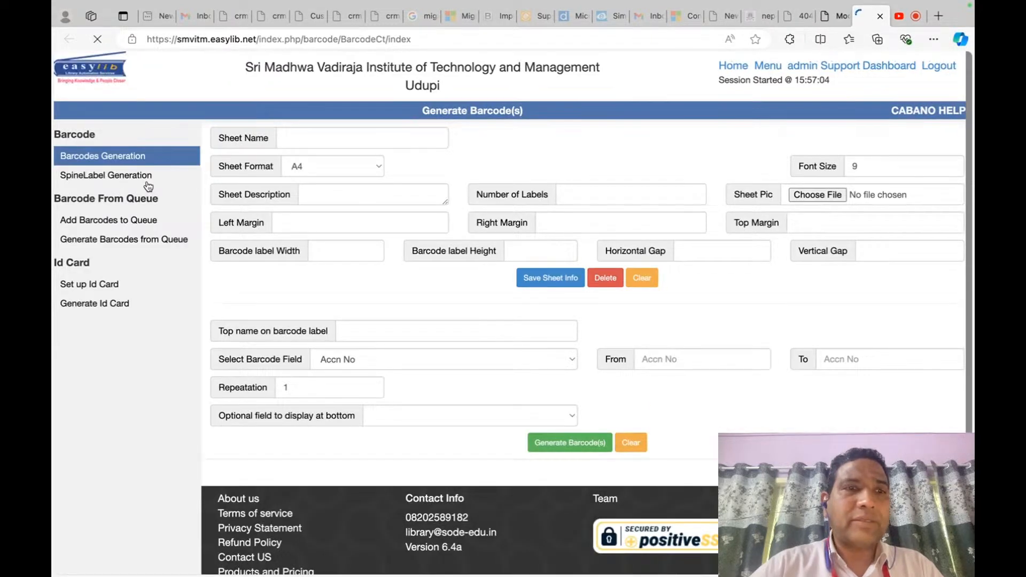
left_click(107, 304)
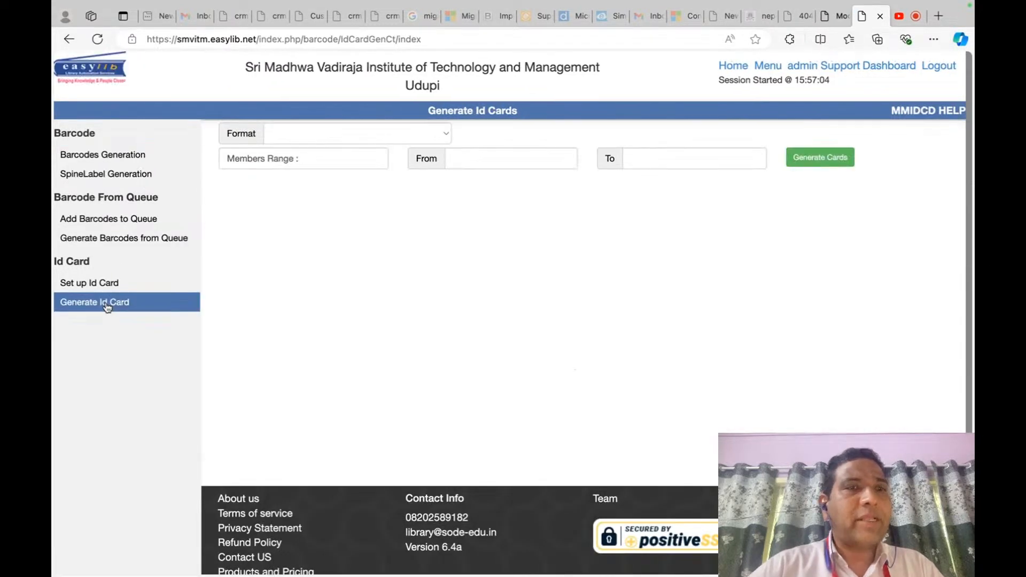
left_click(434, 129)
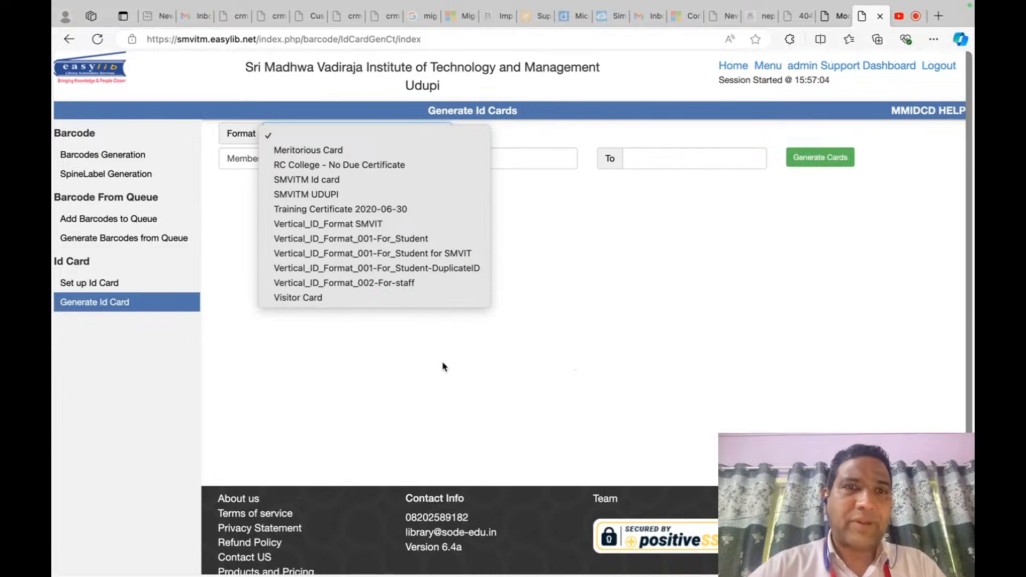
left_click(336, 181)
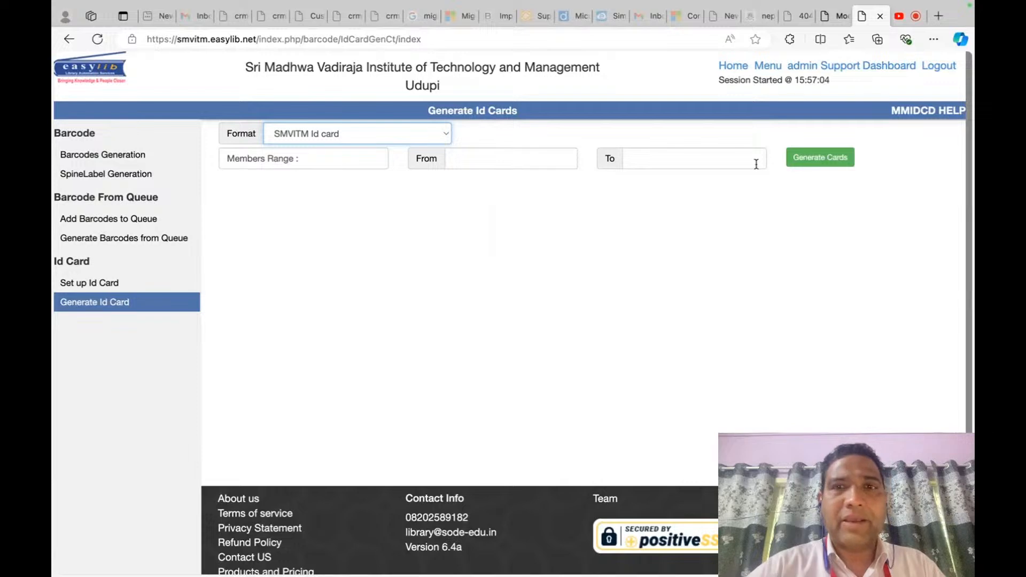
Find the Members (Student) Information module from the module list and copy the first member's ID from the All Members Data table.
left_click(827, 17)
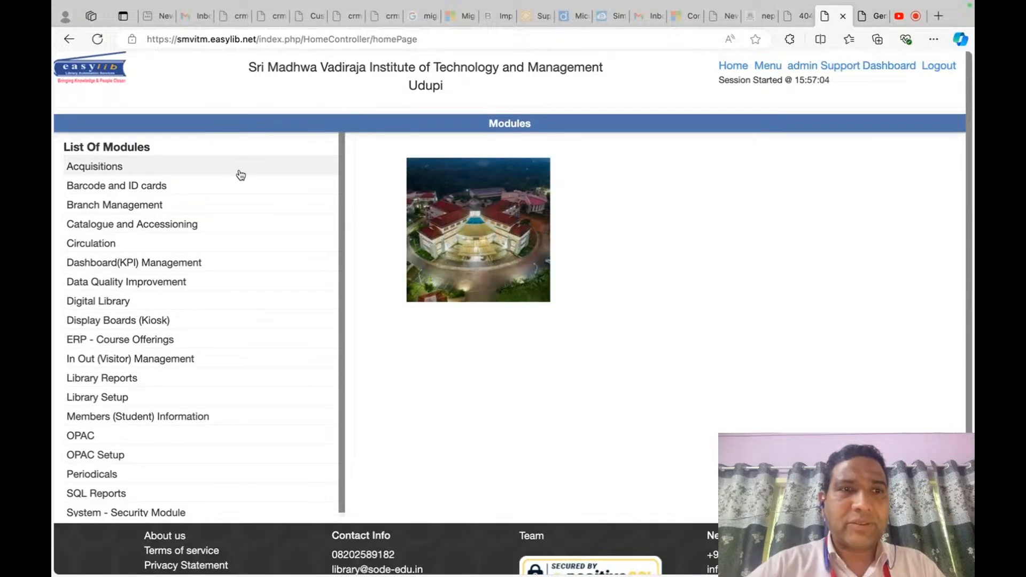
key("super+f")
type("membe")
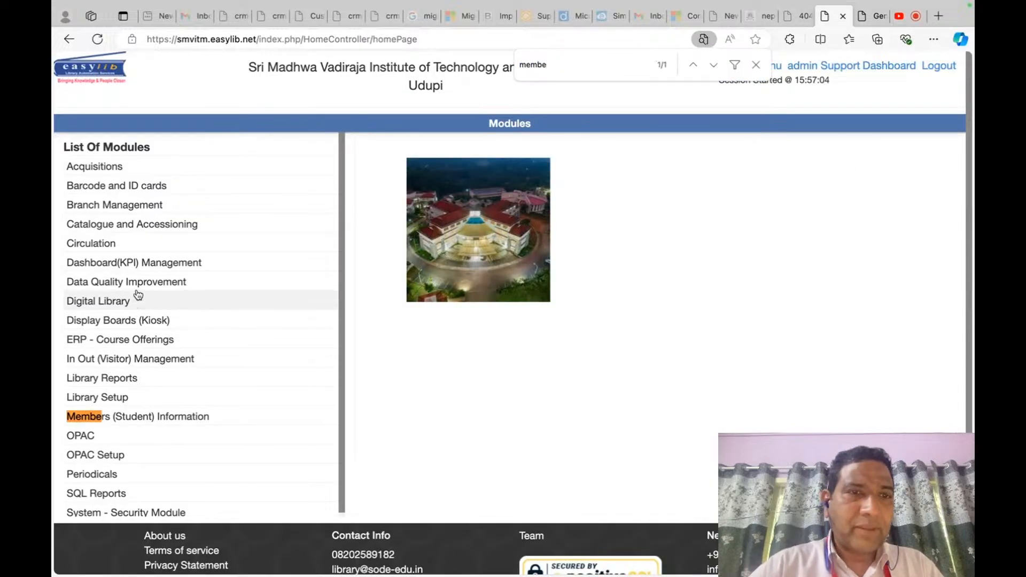
left_click(160, 419)
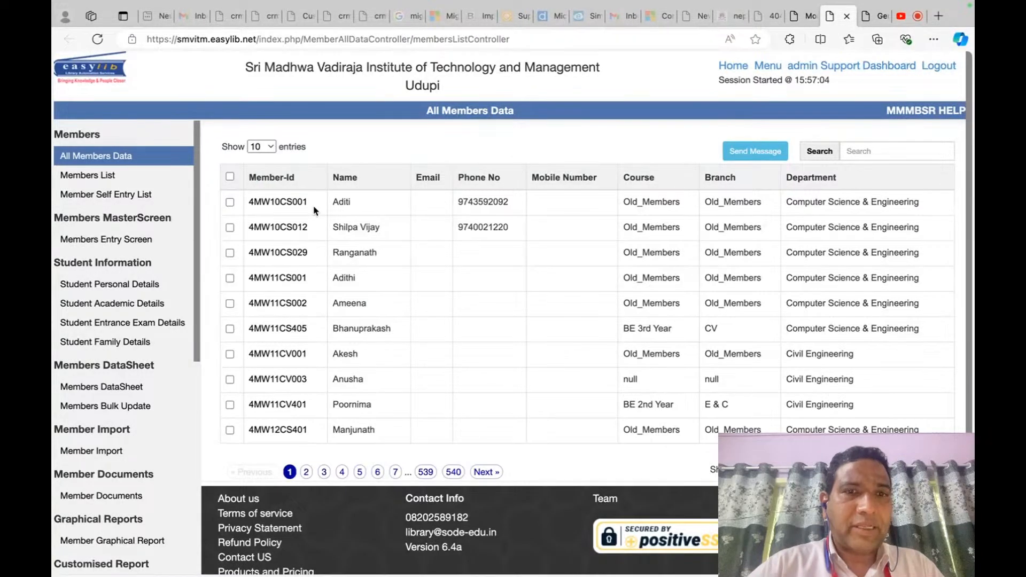
double_click(312, 205)
key("ctrl+c")
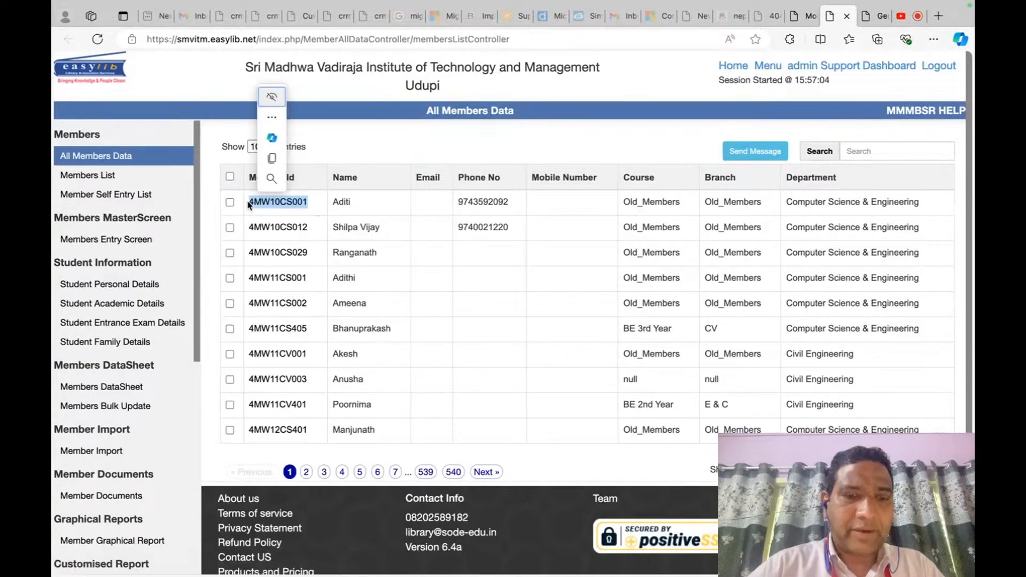
Generate ID cards in the SMVITM Id card format for a ten-ID range starting at the copied member ID.
left_click(871, 16)
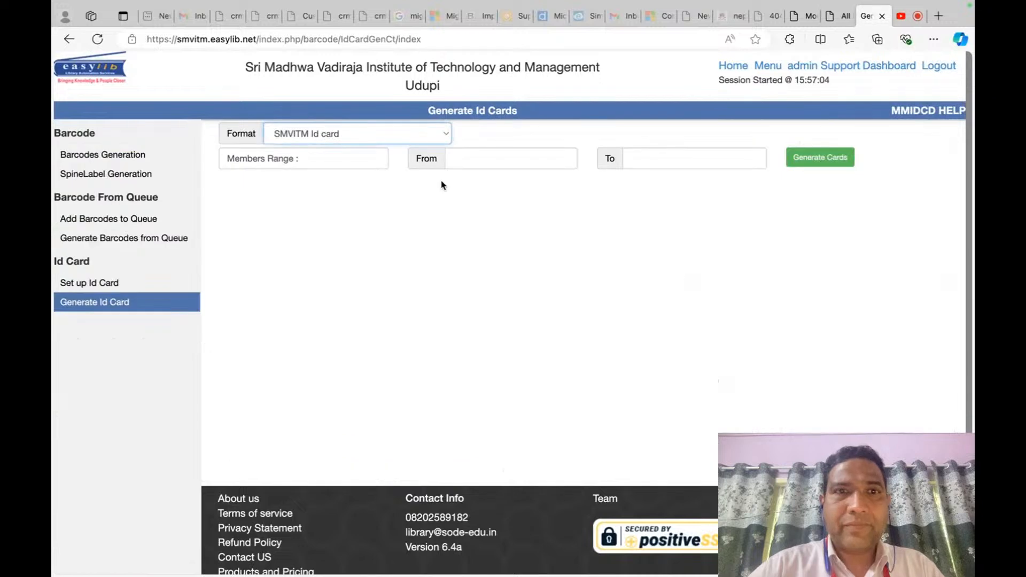
left_click(476, 163)
key("ctrl+v")
left_click(711, 161)
key("ctrl+v")
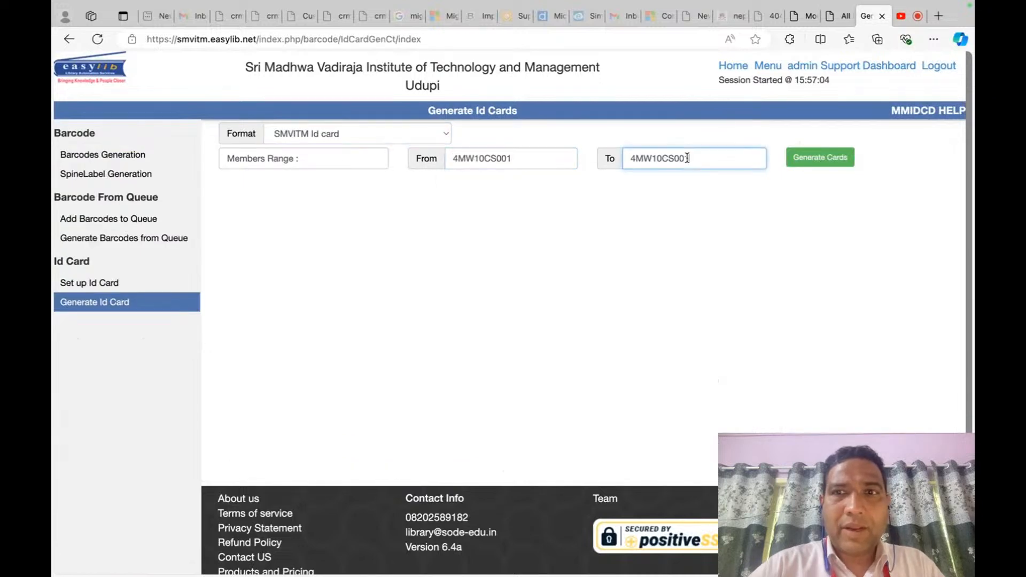
left_click(816, 155)
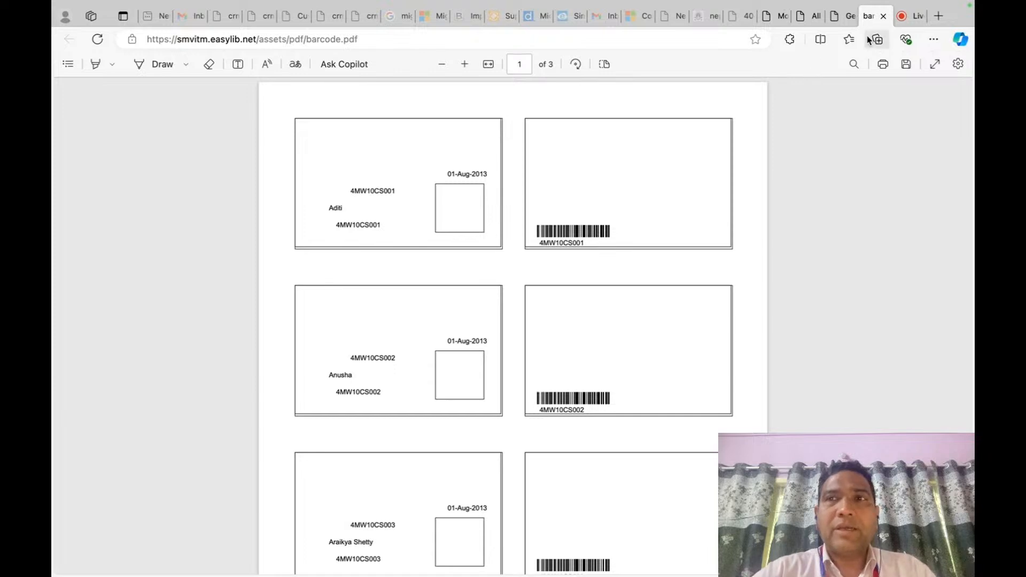
Generate cards for the same member range in the SMVITM UDUPI format, look over the PDF and close it.
left_click(847, 16)
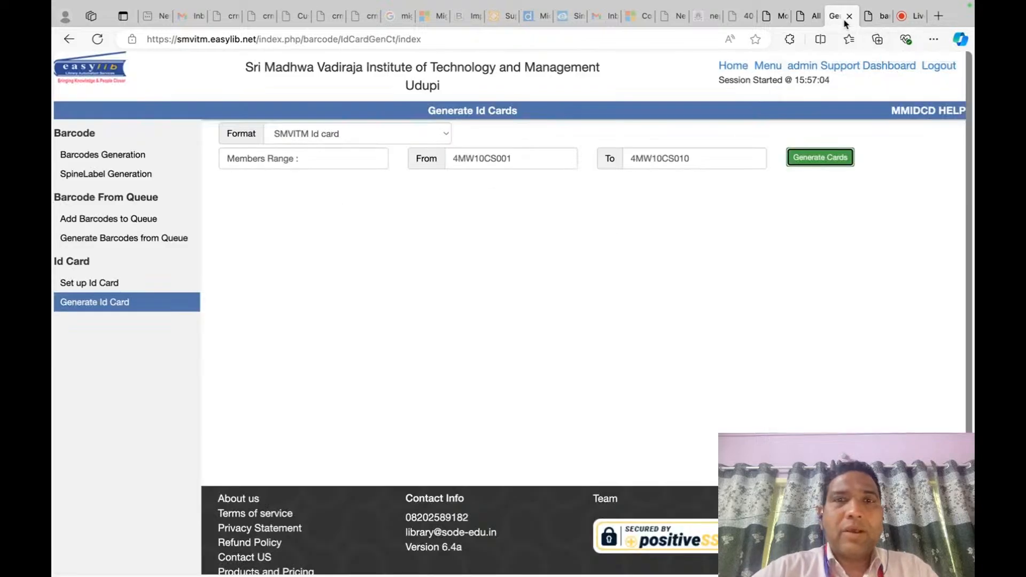
left_click(446, 135)
left_click(422, 149)
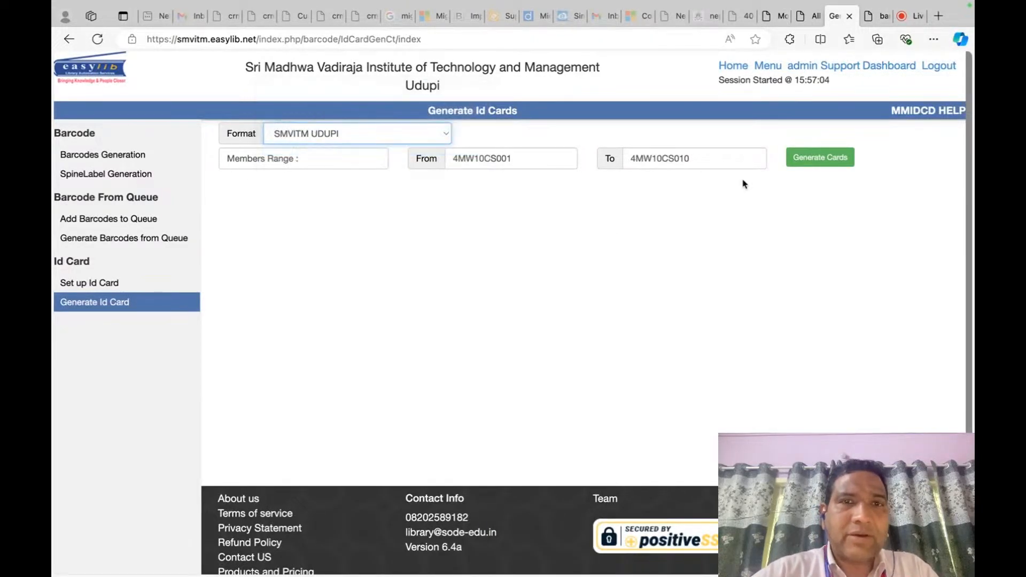
left_click(844, 160)
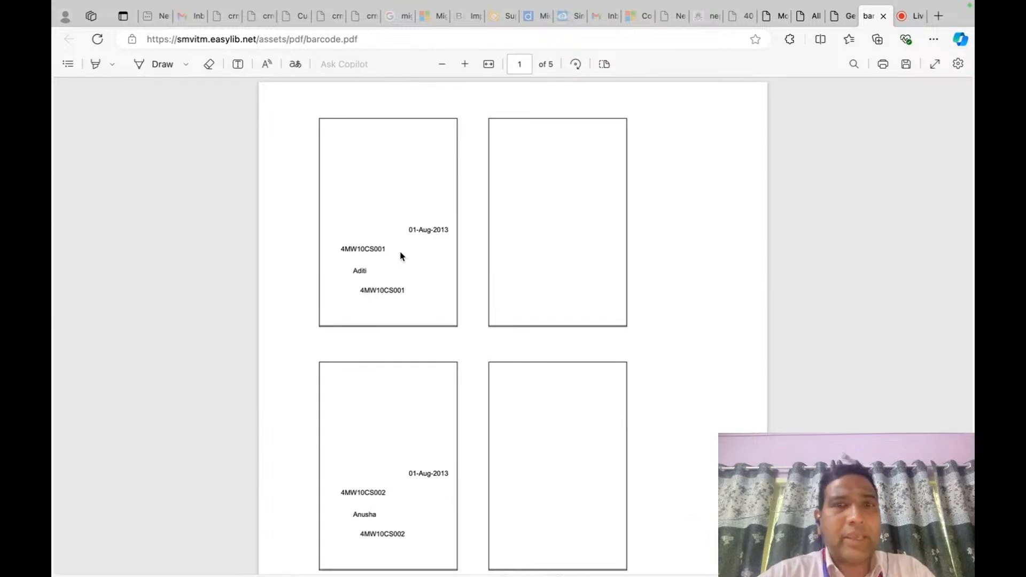
scroll(529, 256, "down", 3)
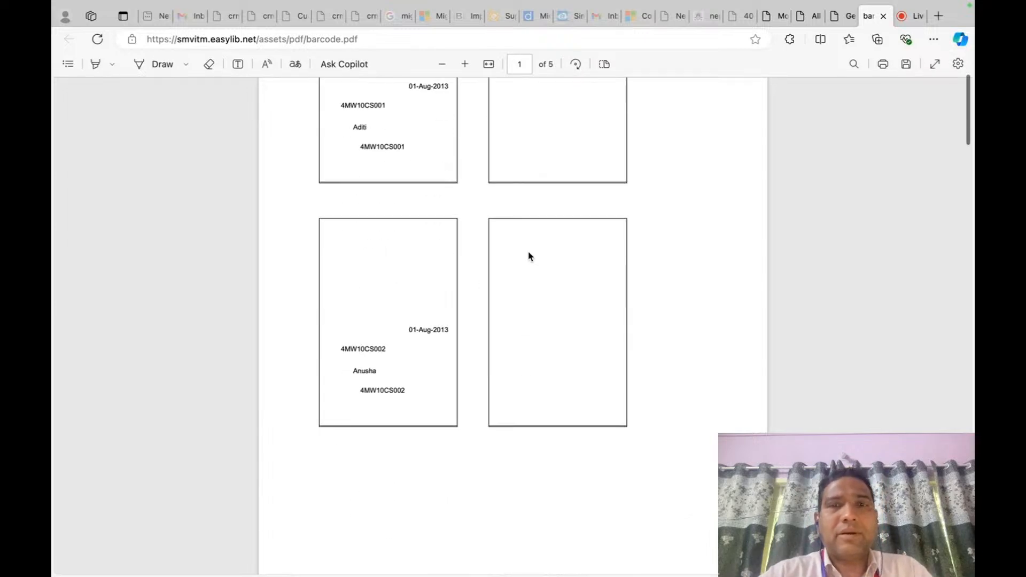
scroll(529, 256, "up", 3)
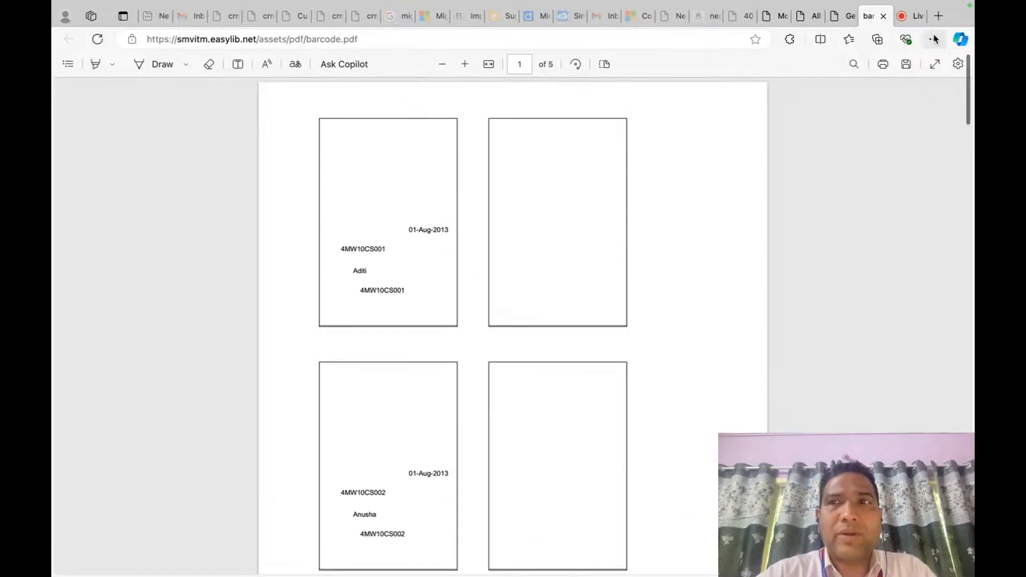
left_click(883, 16)
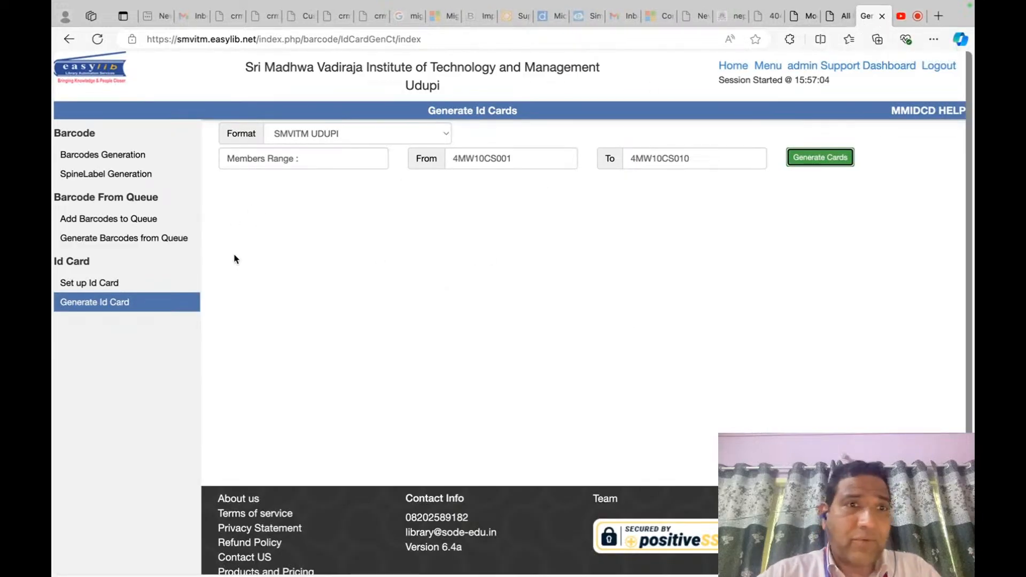
Open the ID card setup page, generating the SMVITM UDUPI cards once more and closing the PDF.
left_click(119, 286)
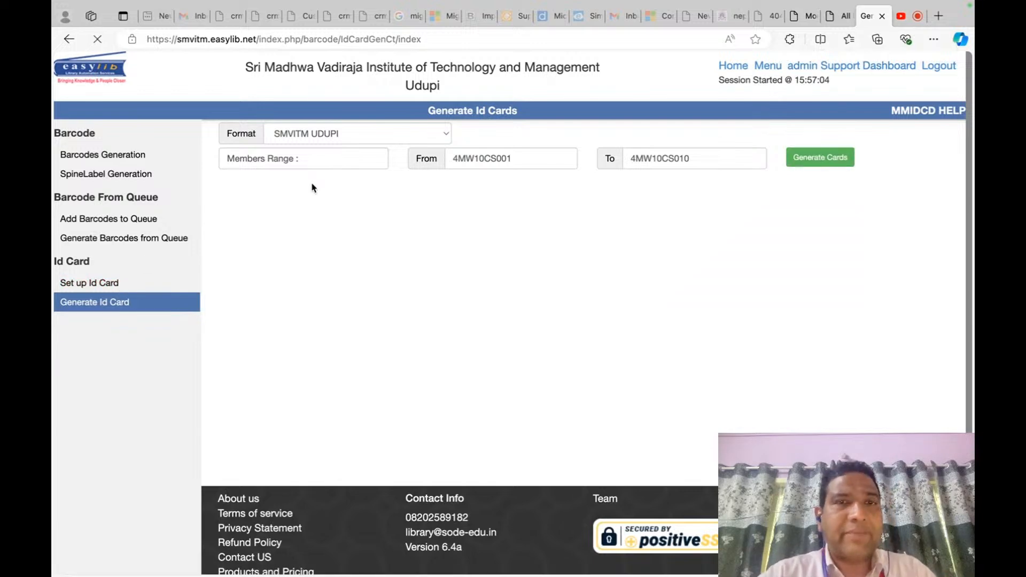
left_click(813, 158)
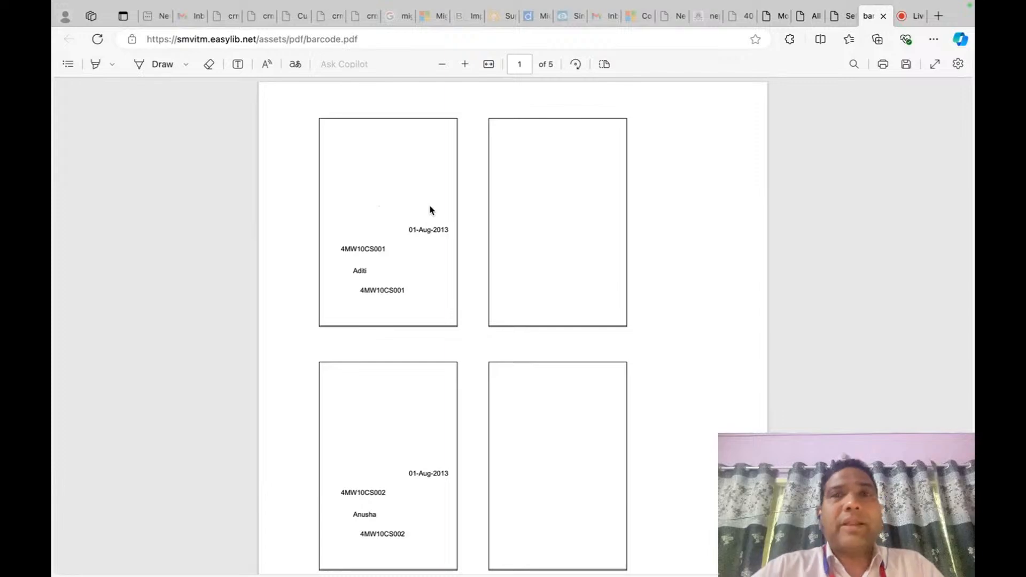
left_click(883, 17)
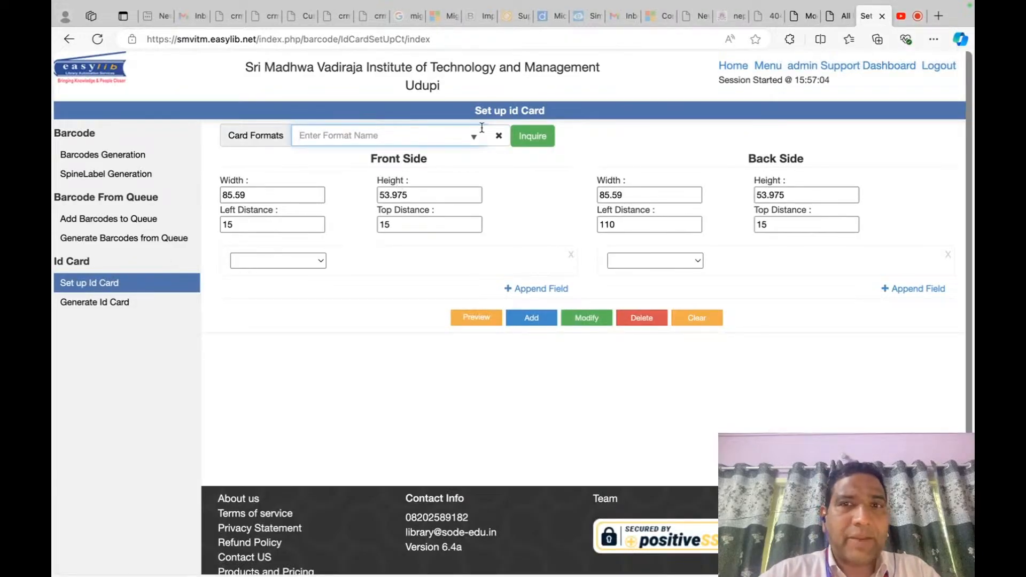
Load the saved SMVITM UDUPI card format and examine its front and back side dimensions and field properties.
left_click(478, 136)
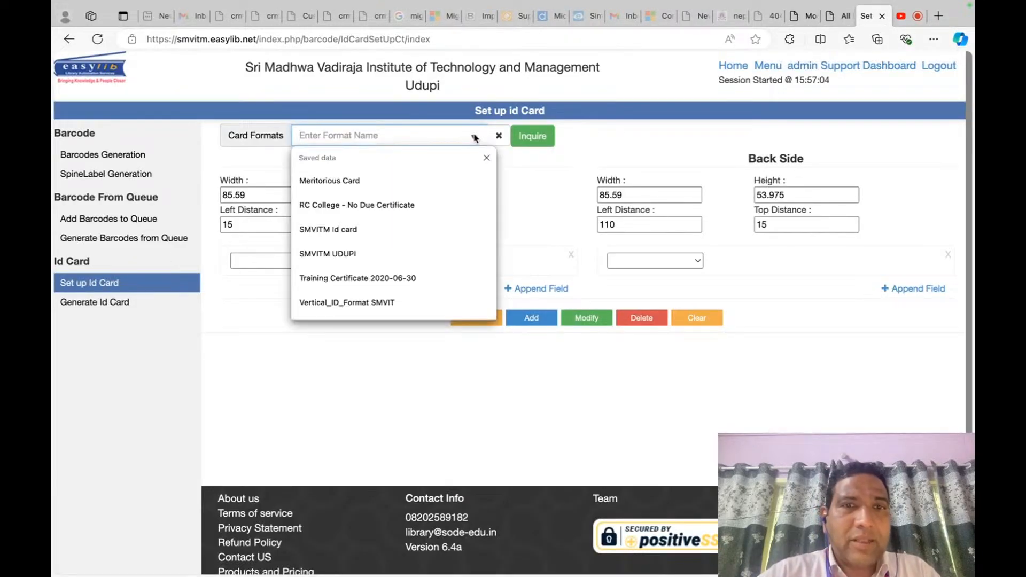
left_click(383, 254)
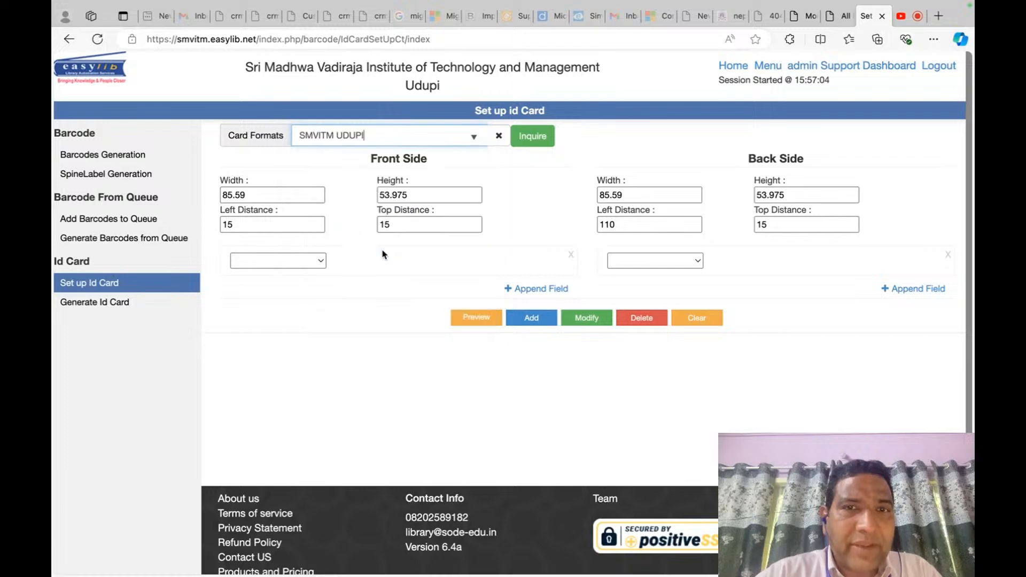
left_click(529, 138)
scroll(586, 279, "down", 7)
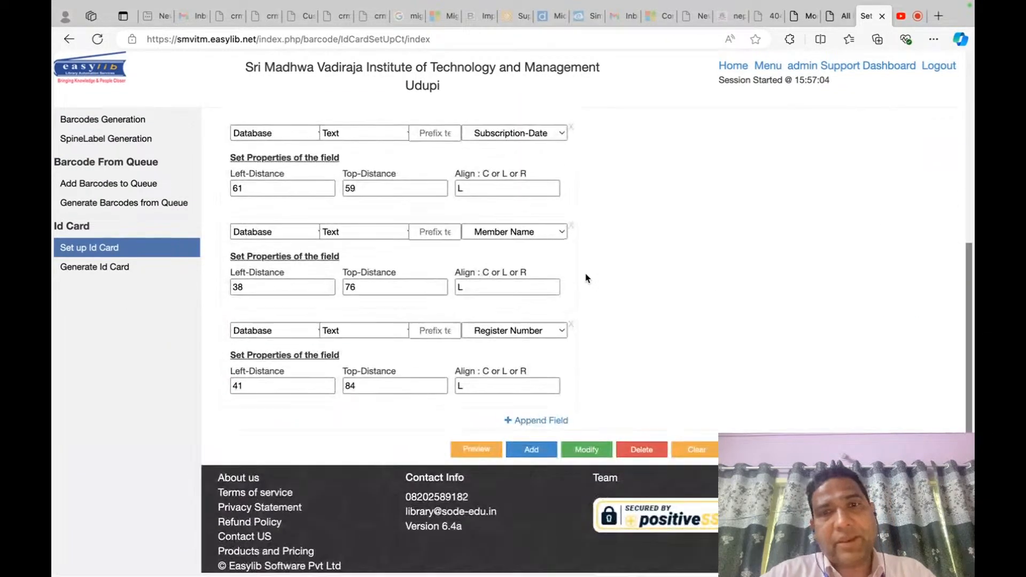
scroll(586, 282, "up", 7)
scroll(587, 282, "down", 4)
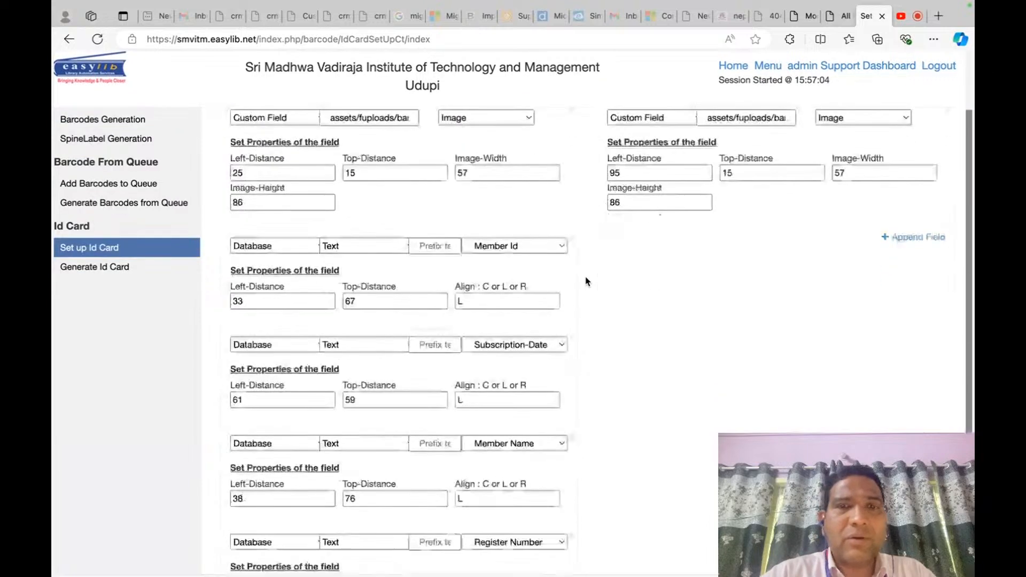
scroll(584, 279, "up", 3)
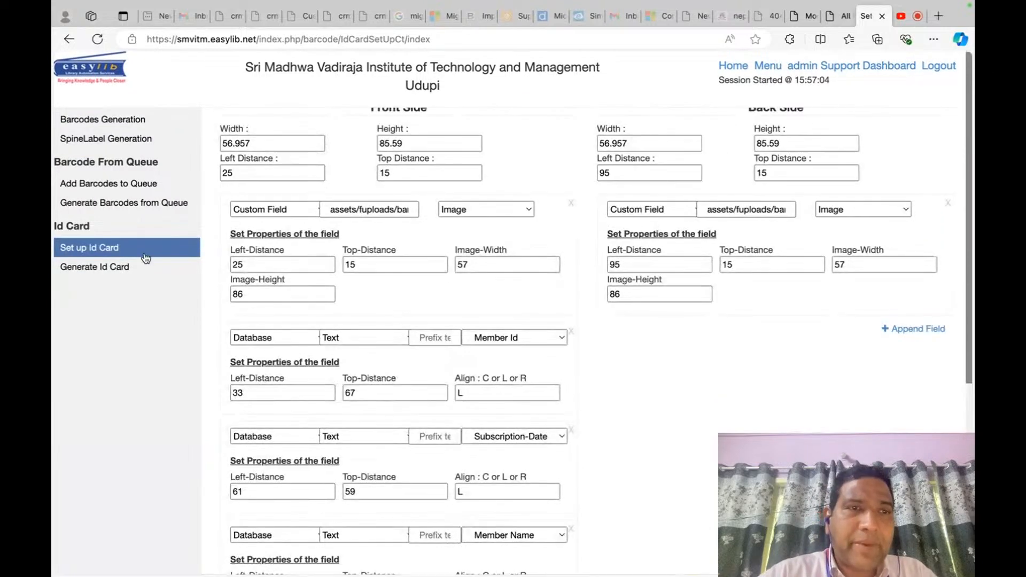
Start a blank ID card format and name it SMVITM Library Card v2.
left_click(121, 247)
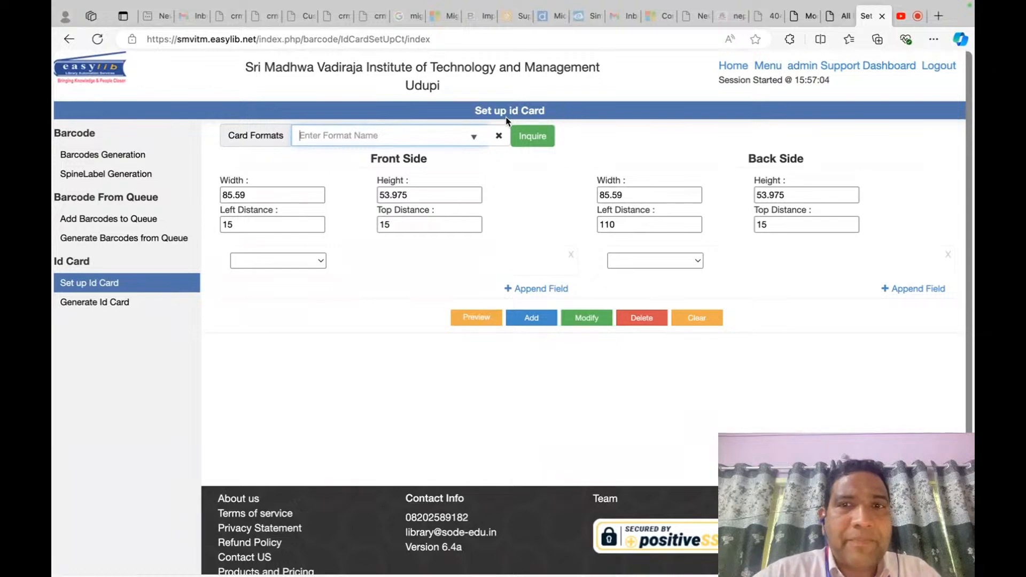
left_click(478, 140)
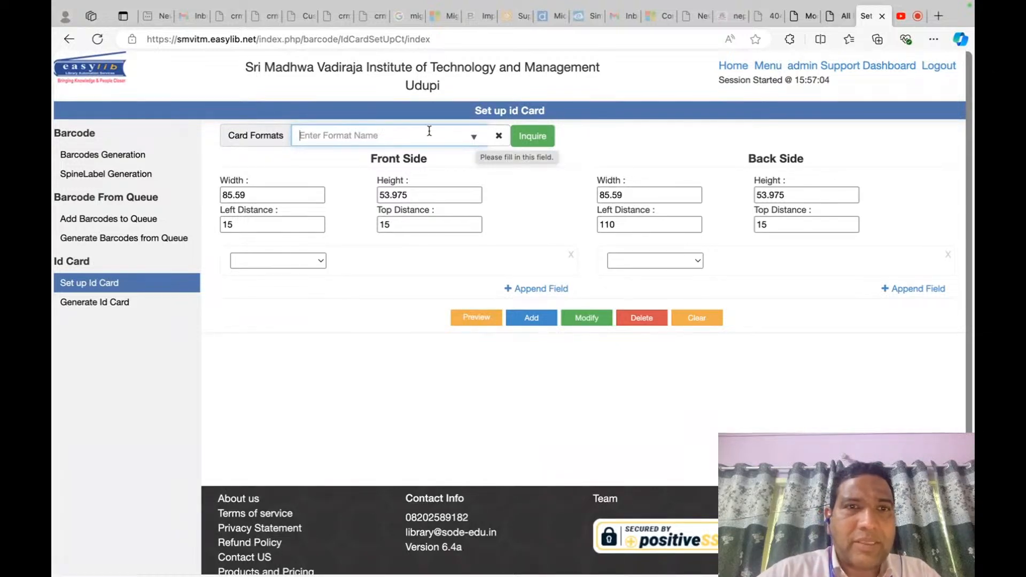
type("SMV")
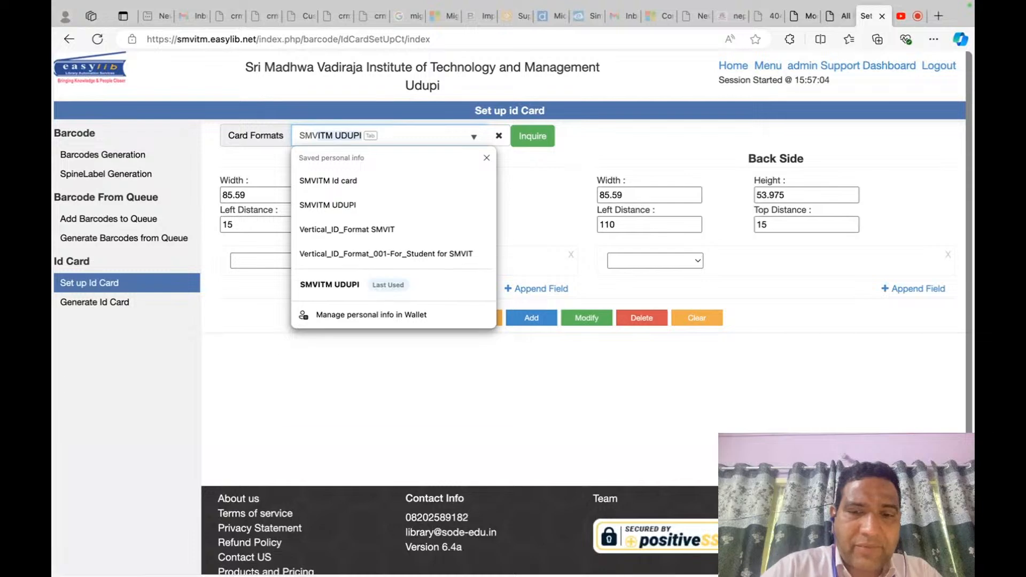
type("ITM")
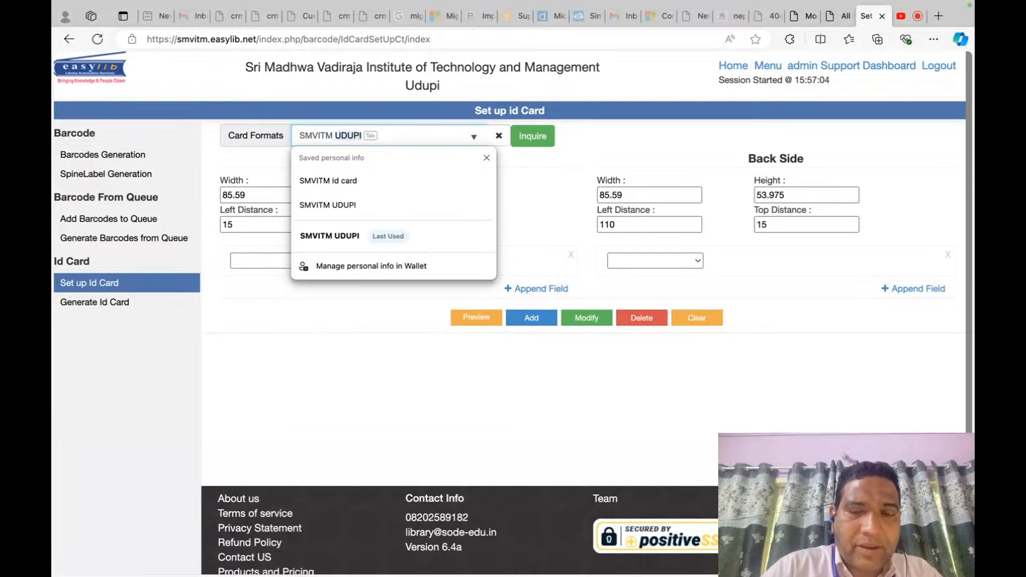
type(" I")
key("BackSpace")
type("Li")
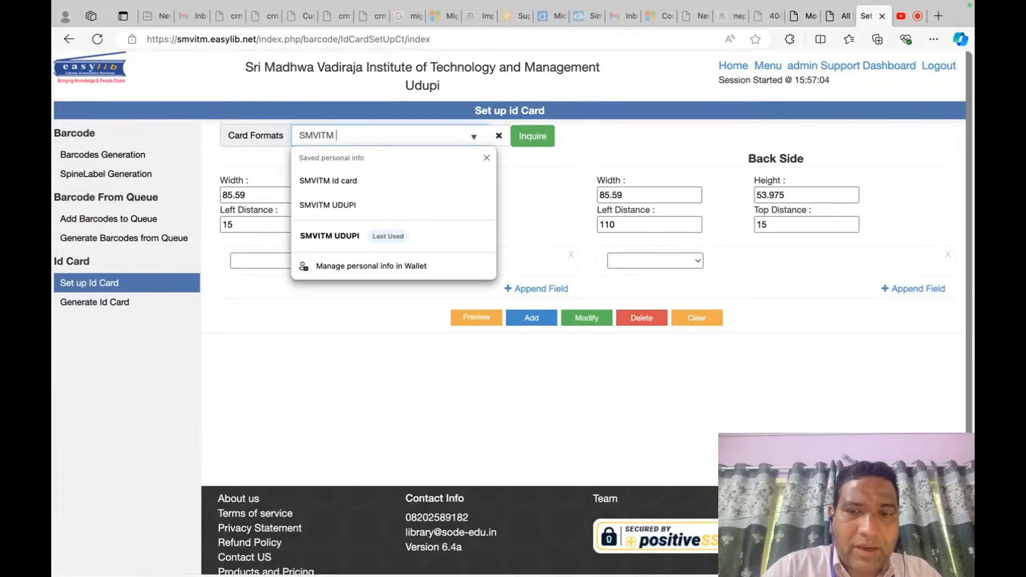
type("brary Card v2")
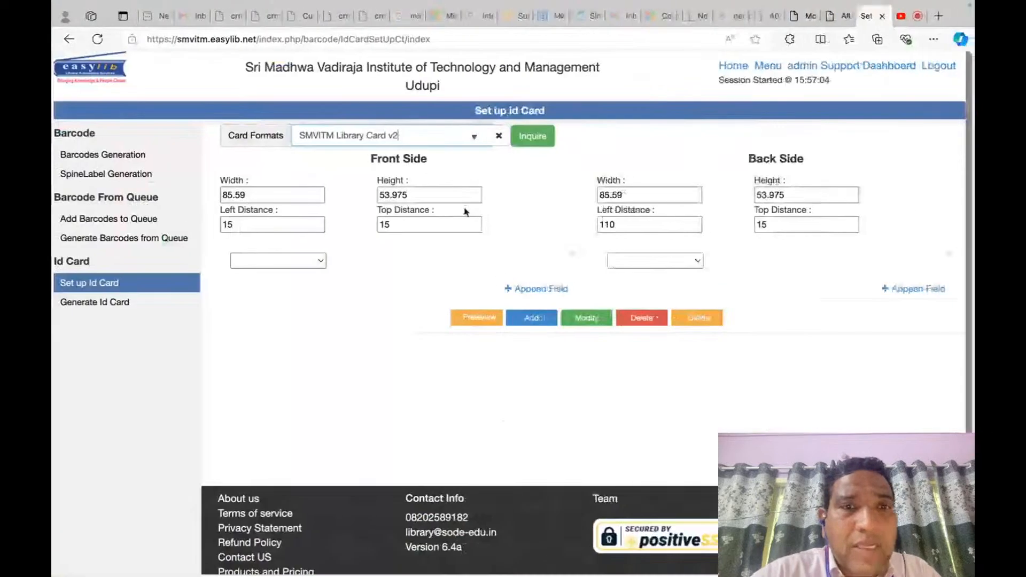
Set the front side's width to 86 and height to 54.
left_click(434, 199)
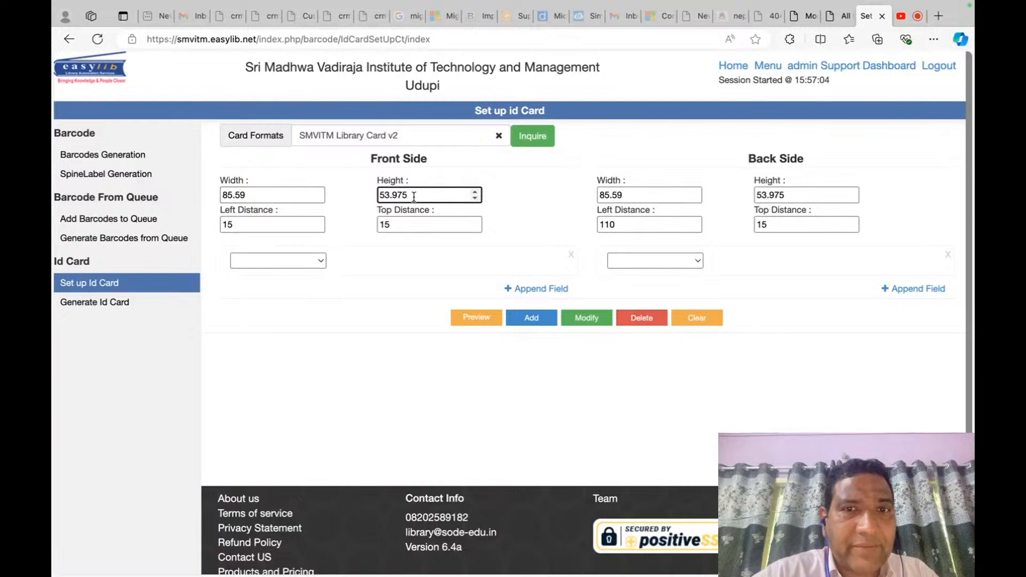
left_click(301, 192)
double_click(301, 192)
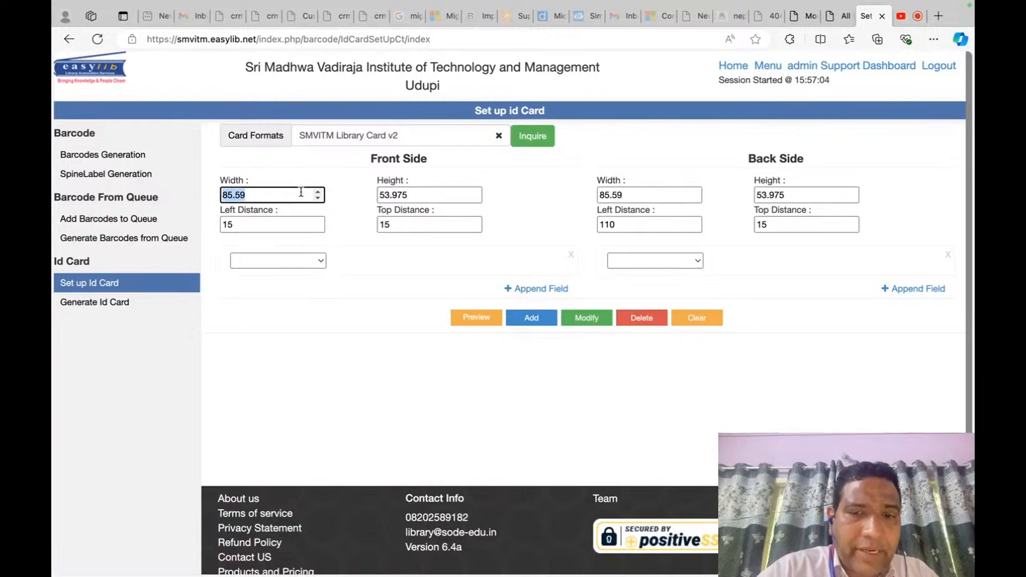
type("86")
key("Tab")
type("54")
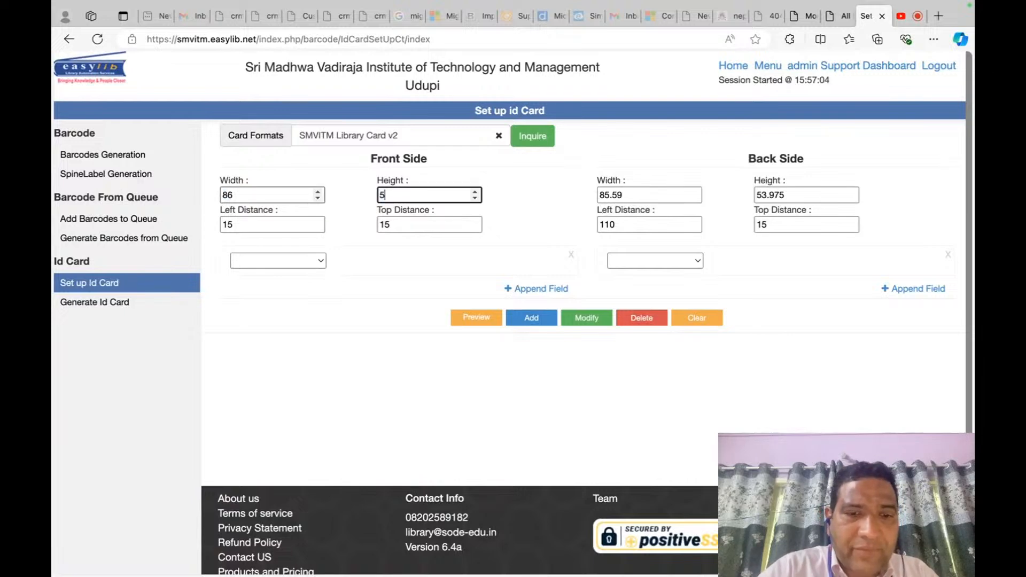
key("Tab")
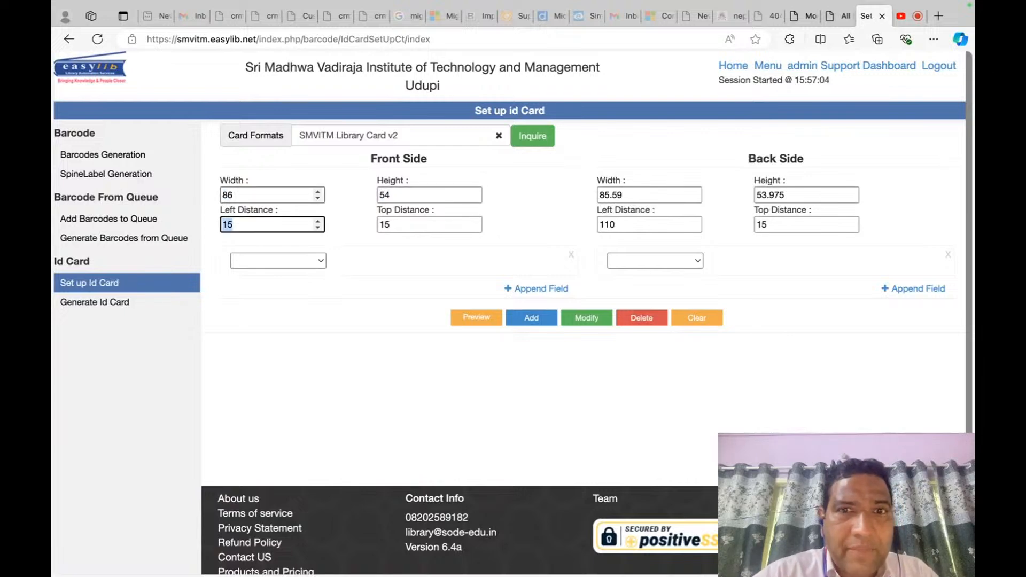
left_click(265, 196)
key("Tab")
key("Tab")
key("Tab")
key("Tab")
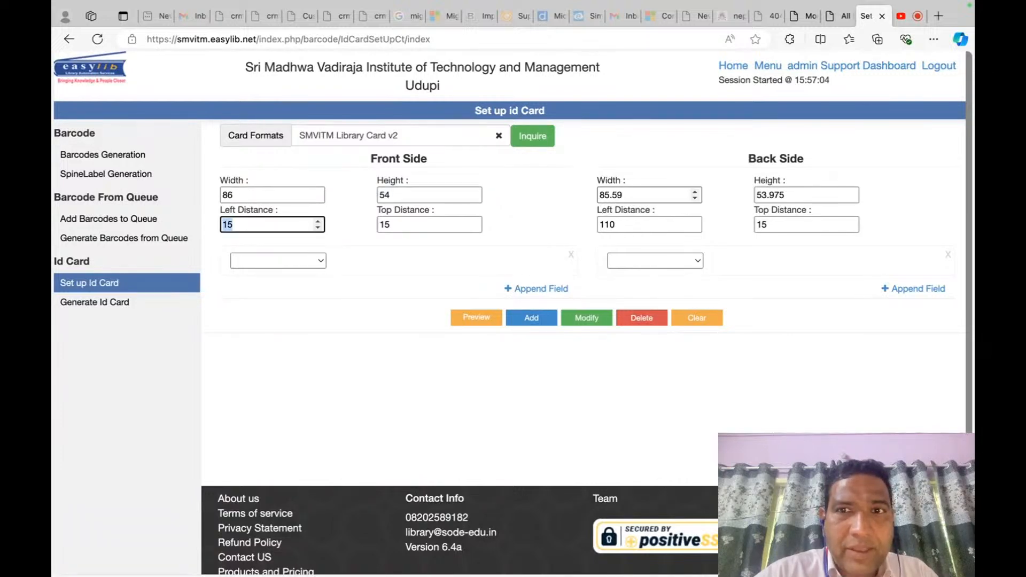
double_click(606, 197)
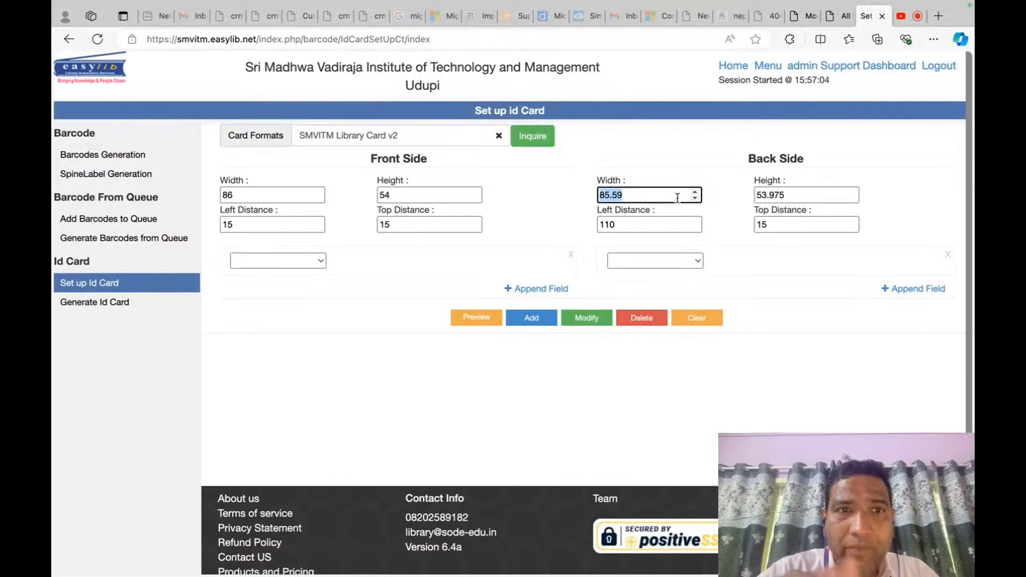
Give the front side a portrait size with width 54 and height 86.
left_click(298, 202)
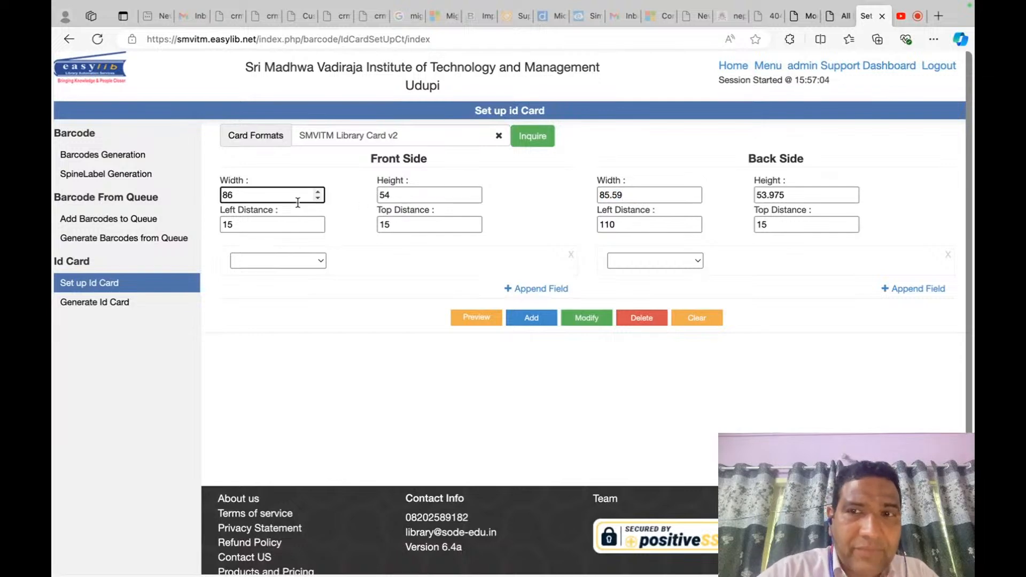
key("BackSpace")
key("BackSpace")
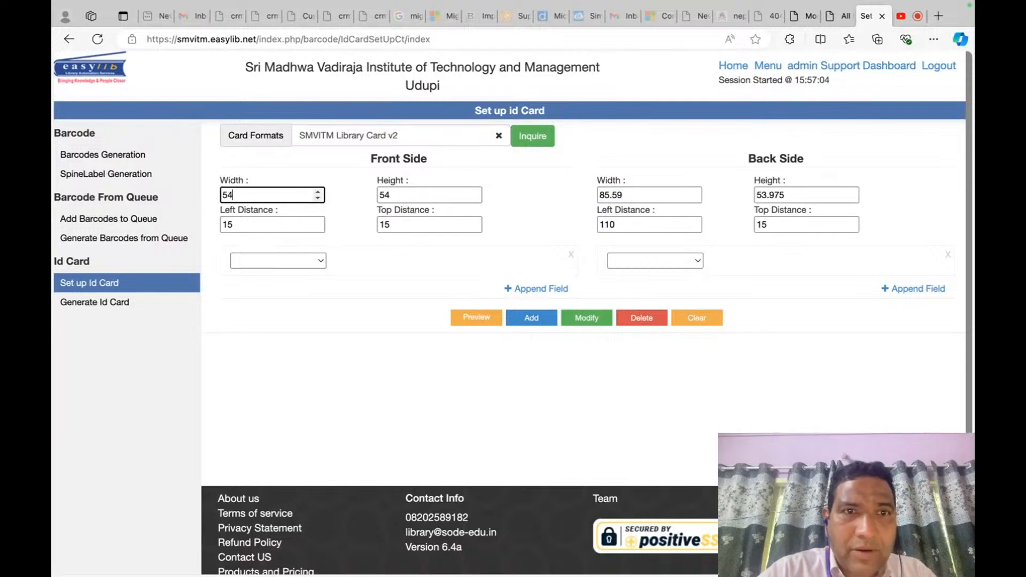
key("Tab")
type("8")
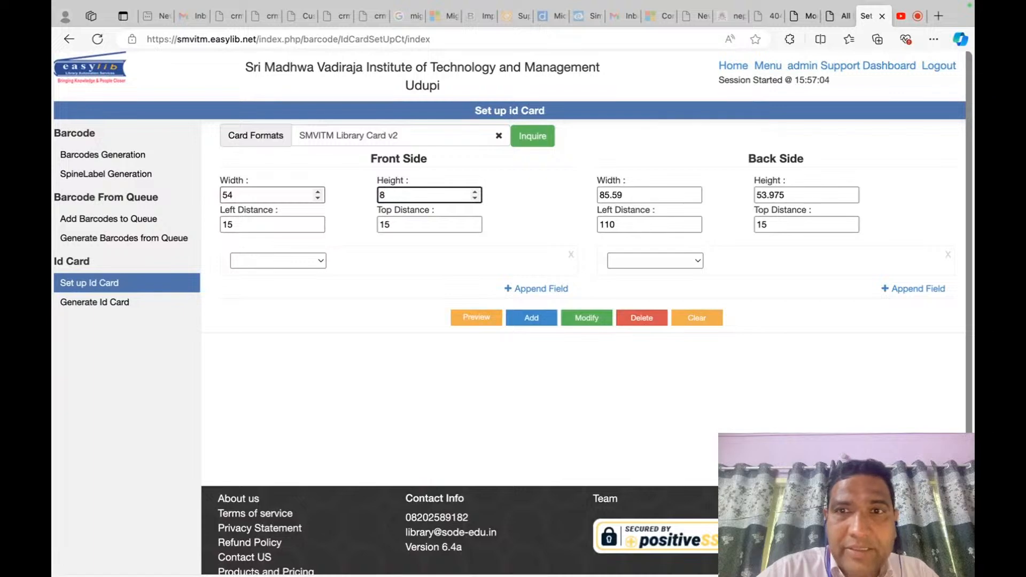
type("6")
key("Tab")
Set the back side's width to 54 and height to 86.
double_click(640, 194)
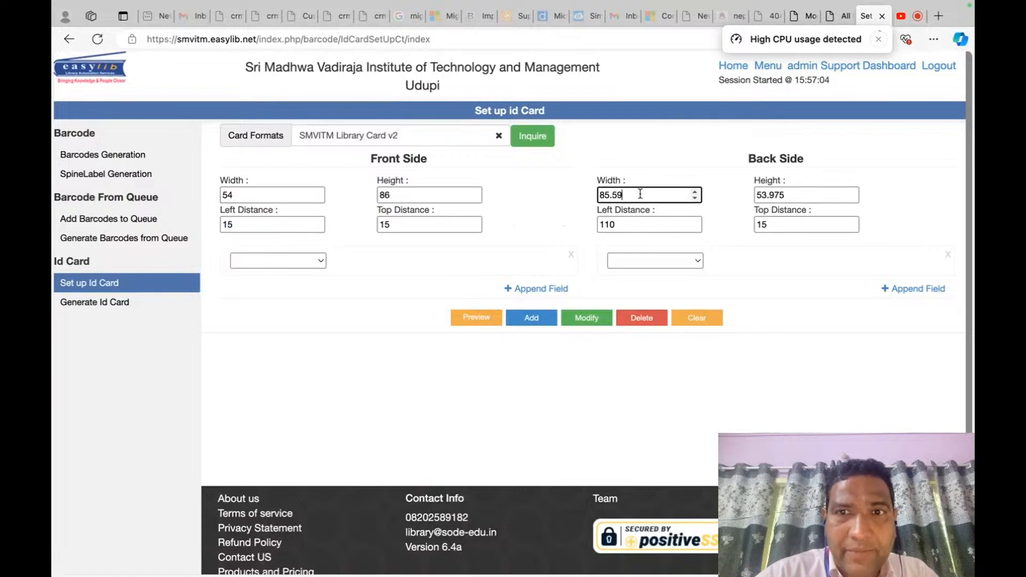
type("54")
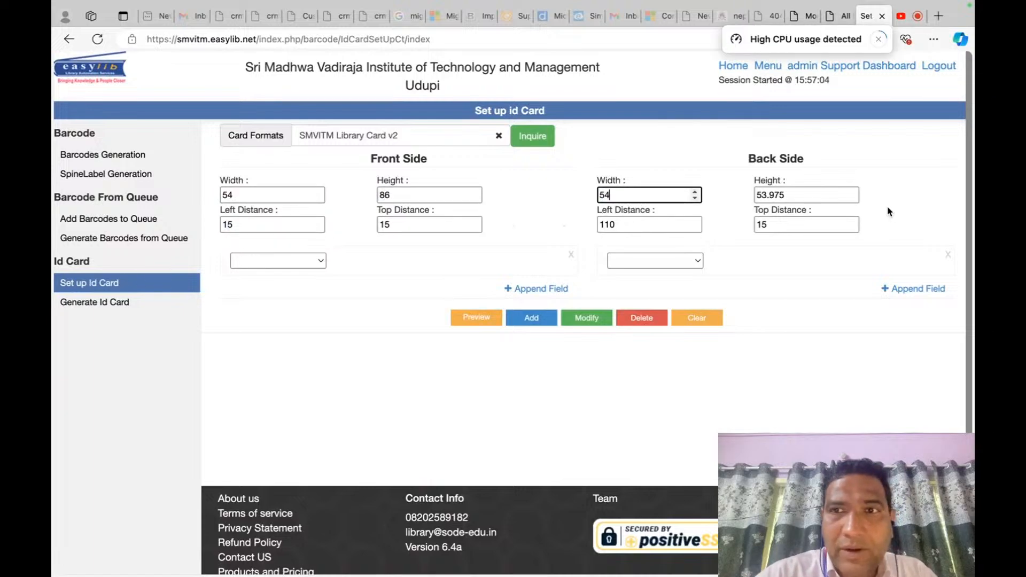
double_click(814, 194)
type("86")
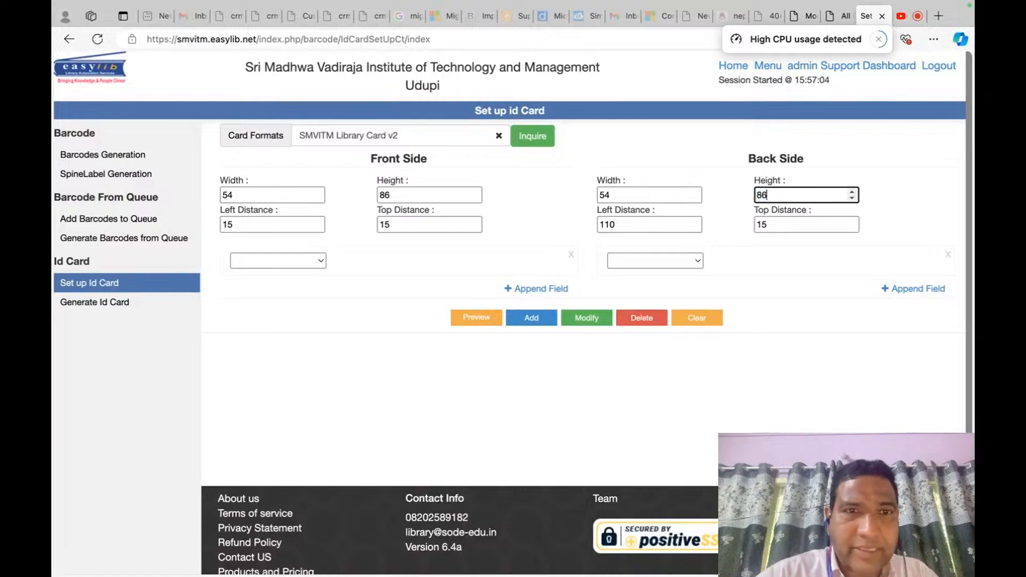
left_click(359, 275)
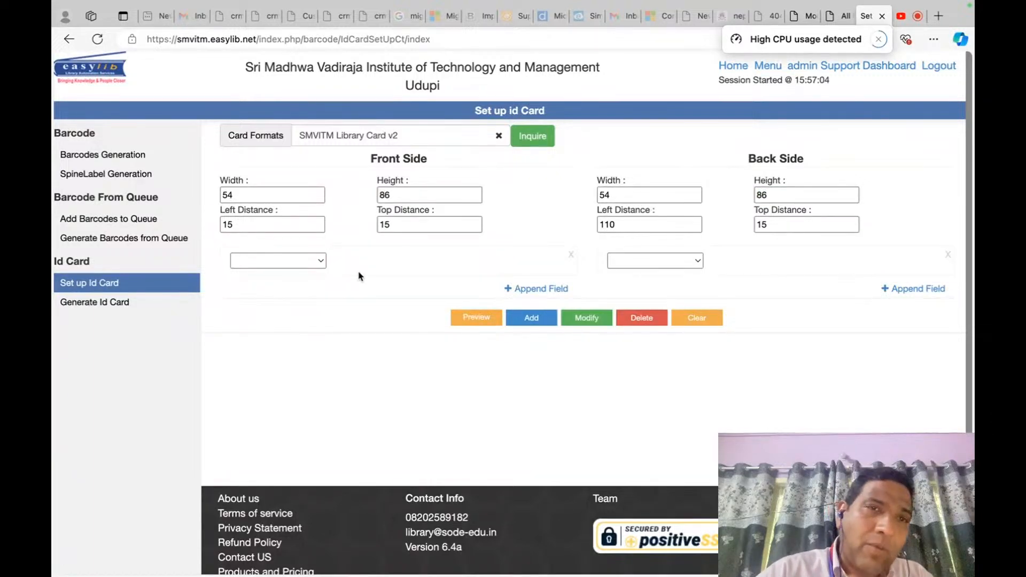
Set the front side's left distance and top distance to 5 each.
left_click(278, 228)
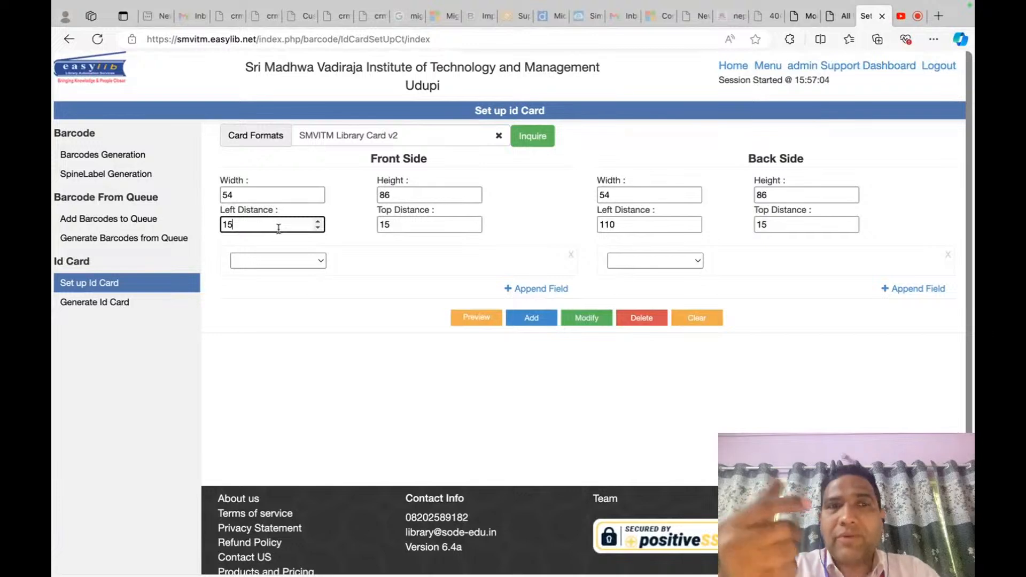
key("BackSpace")
key("BackSpace")
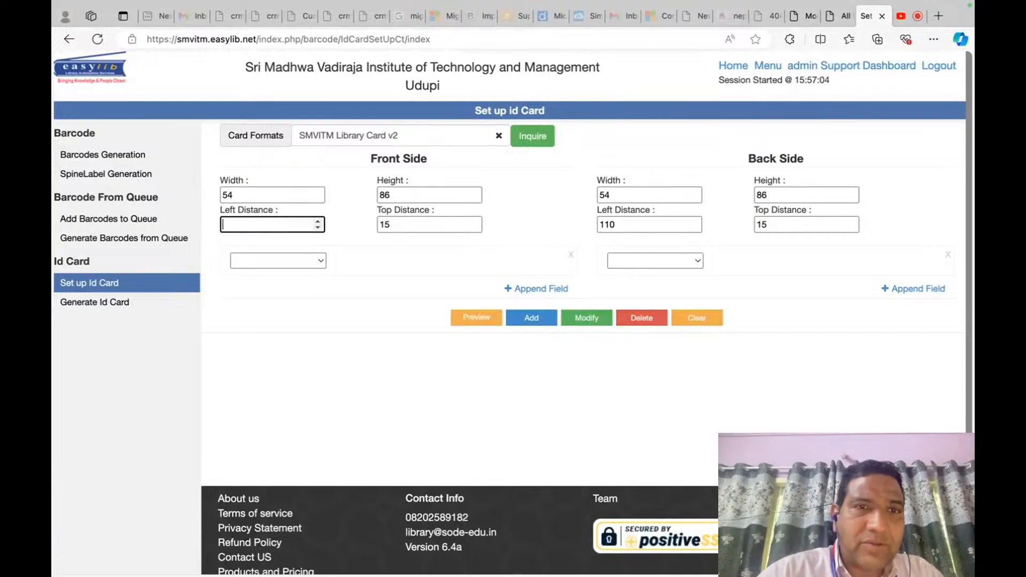
type("5")
key("Tab")
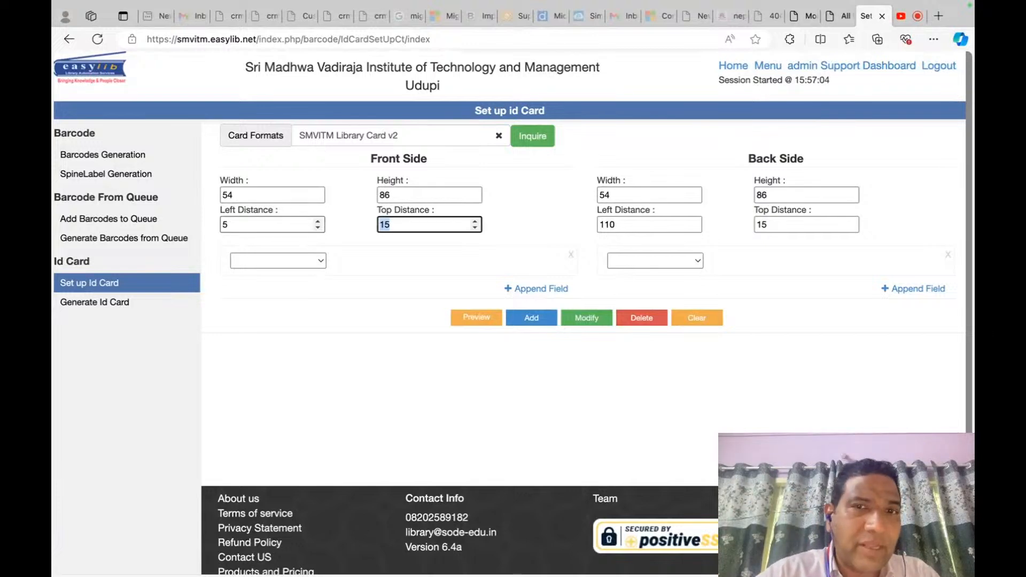
type("5")
key("Tab")
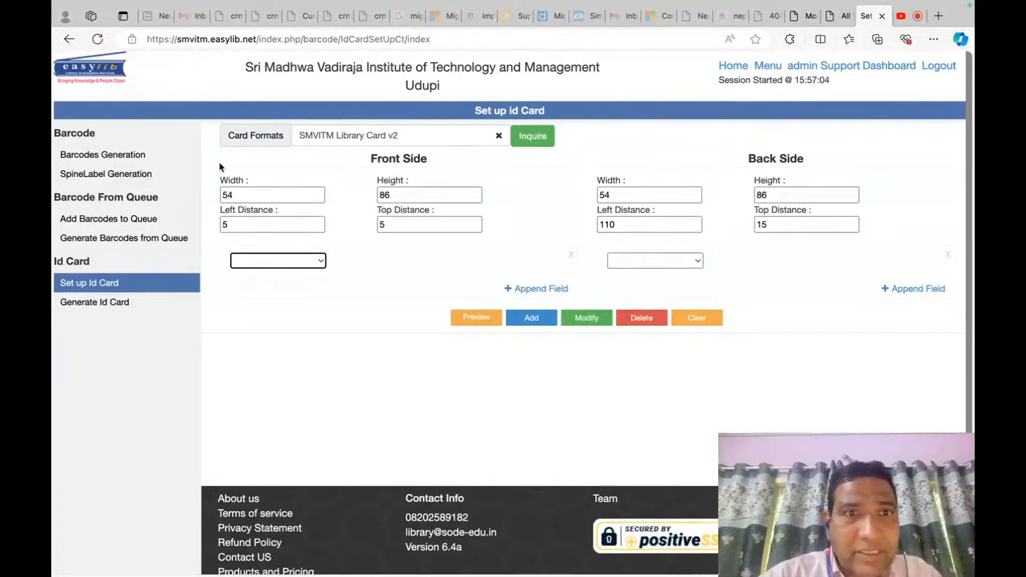
left_click(224, 195)
left_click(242, 229)
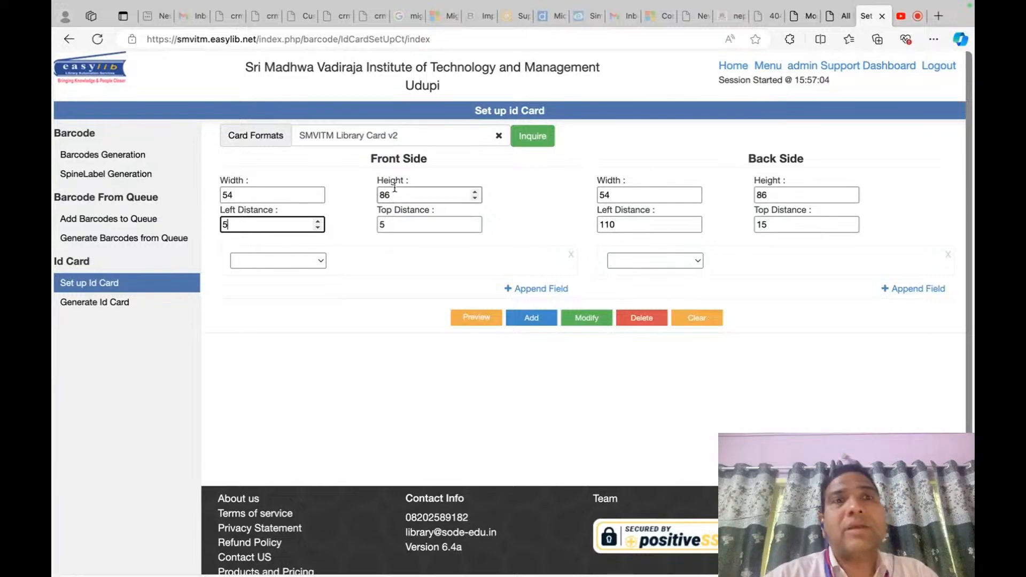
Set the back side's left distance to 65 and top distance to 5, and save the card as a new format.
mouse_move(394, 187)
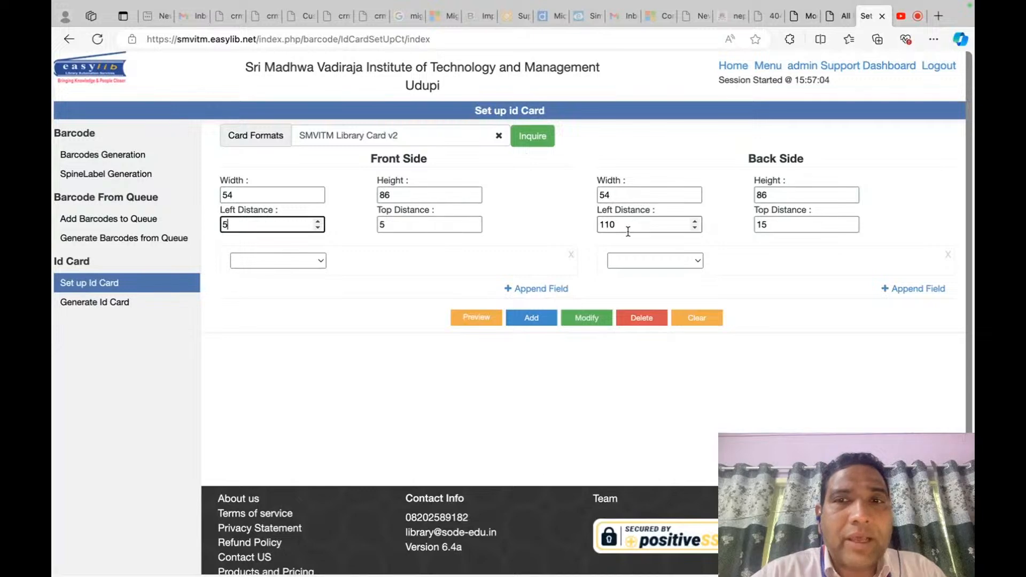
left_click(618, 196)
double_click(624, 219)
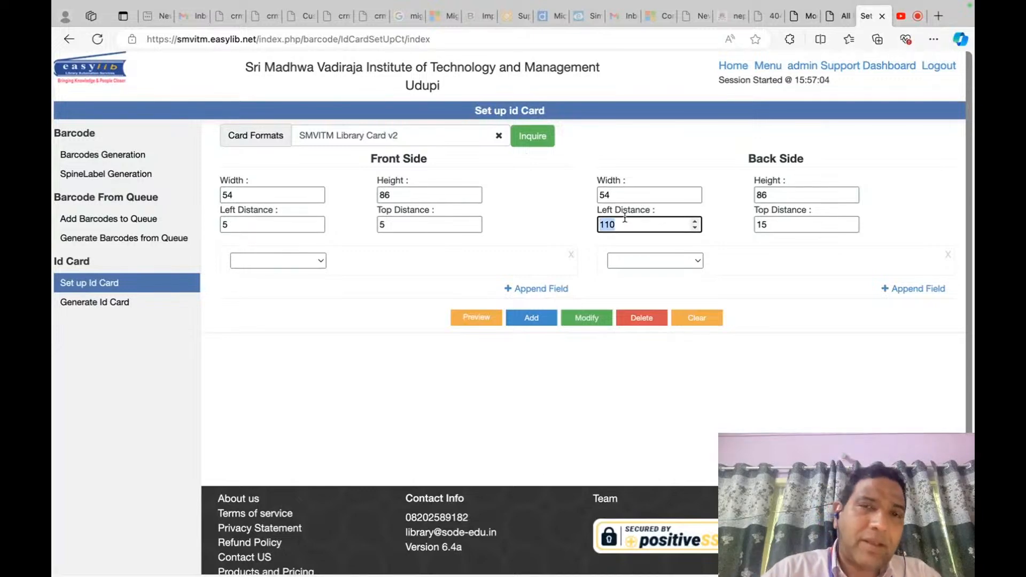
type("65")
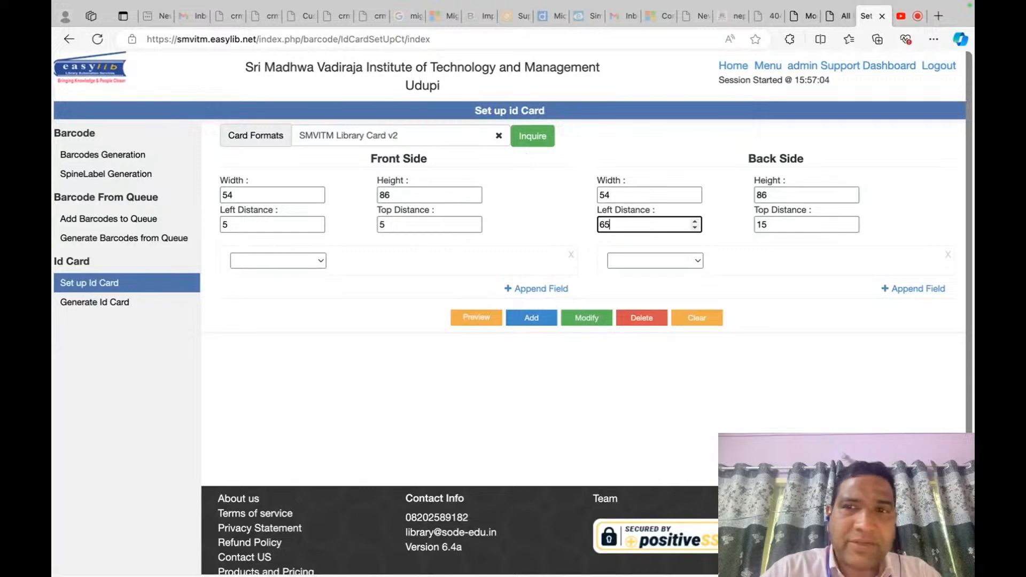
key("Tab")
type("5")
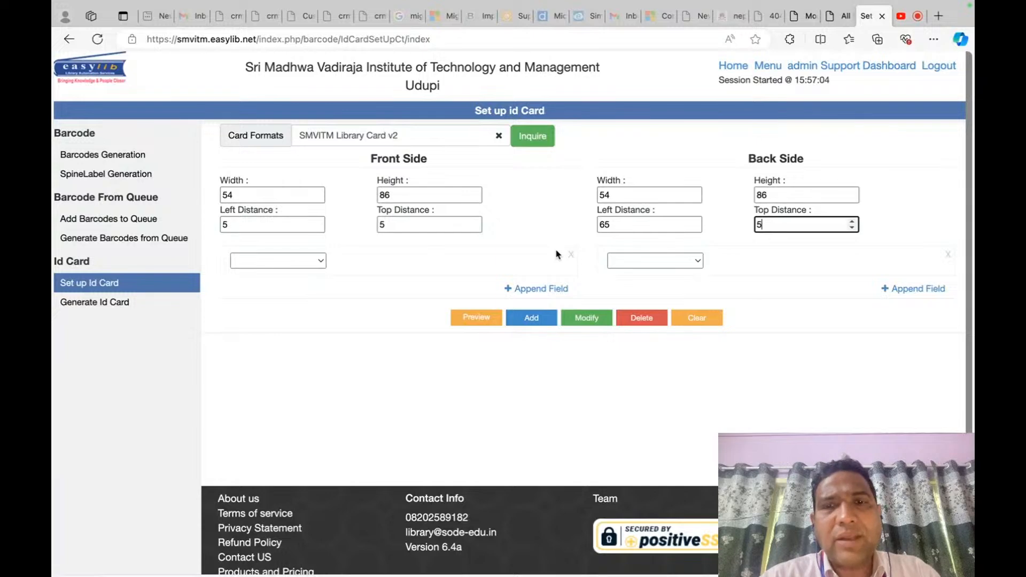
left_click(540, 324)
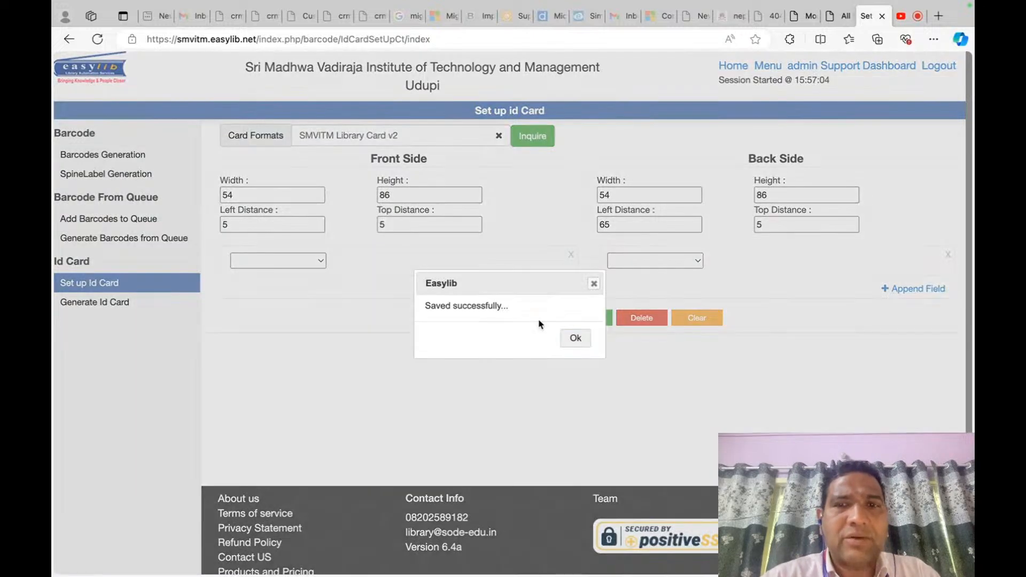
left_click(569, 339)
Reopen the ID card setup page and load the saved SMVITM Library Card v2 format.
left_click(114, 283)
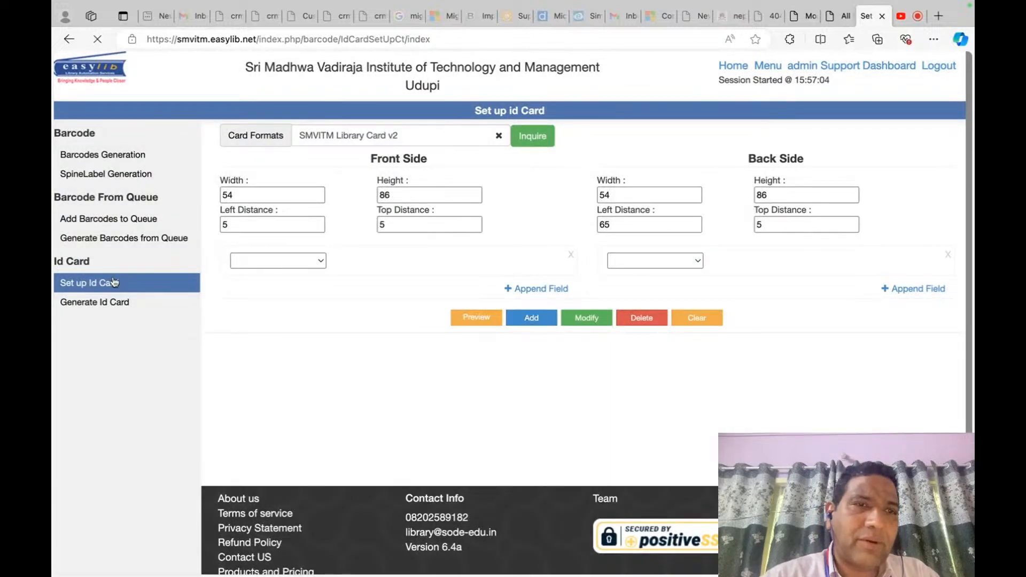
left_click(473, 138)
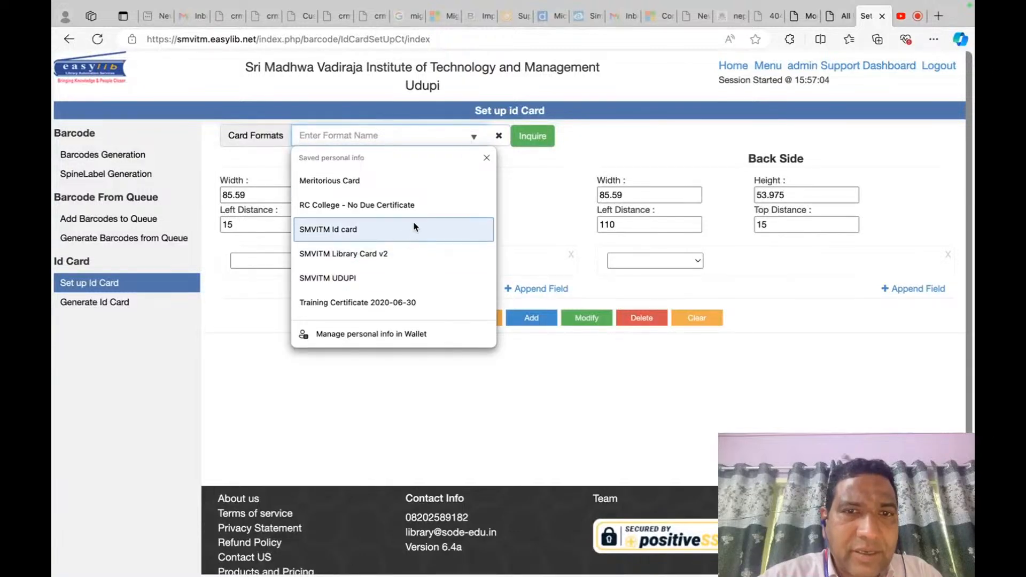
left_click(390, 254)
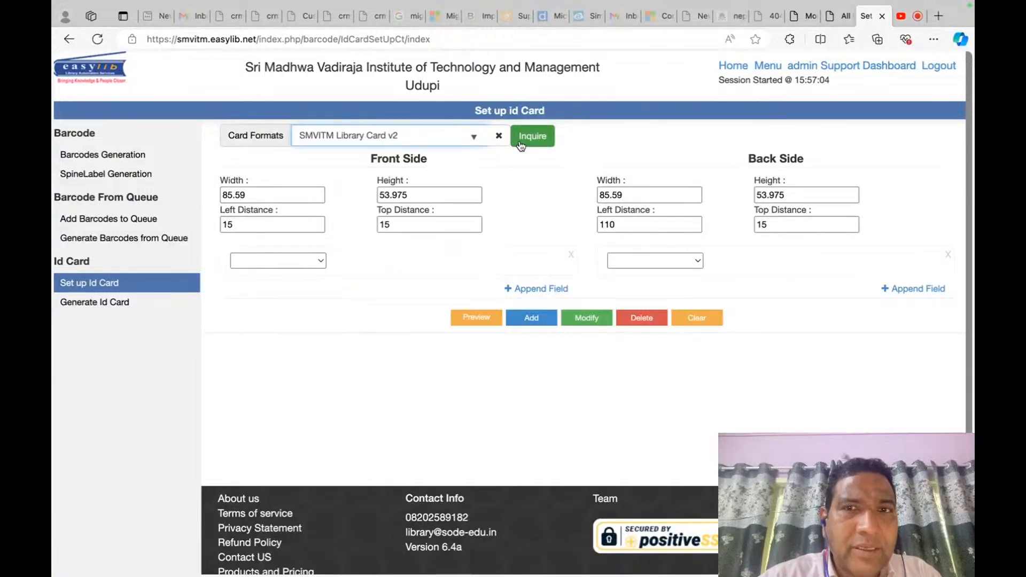
left_click(530, 138)
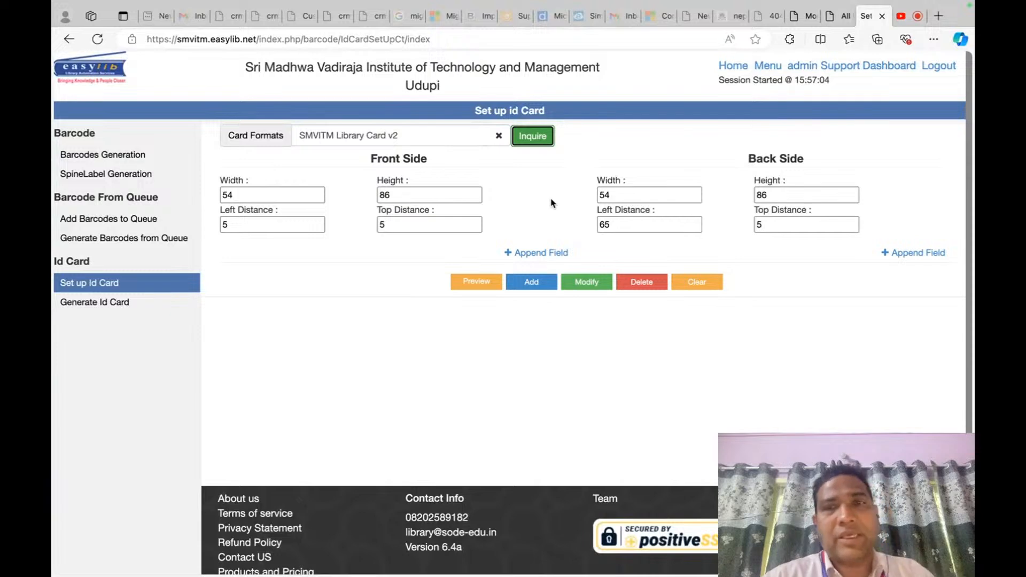
Append a field to the front side, and open SMVITM Front.jpeg from Downloads beside SMVITM Back.jpeg for reference.
left_click(539, 254)
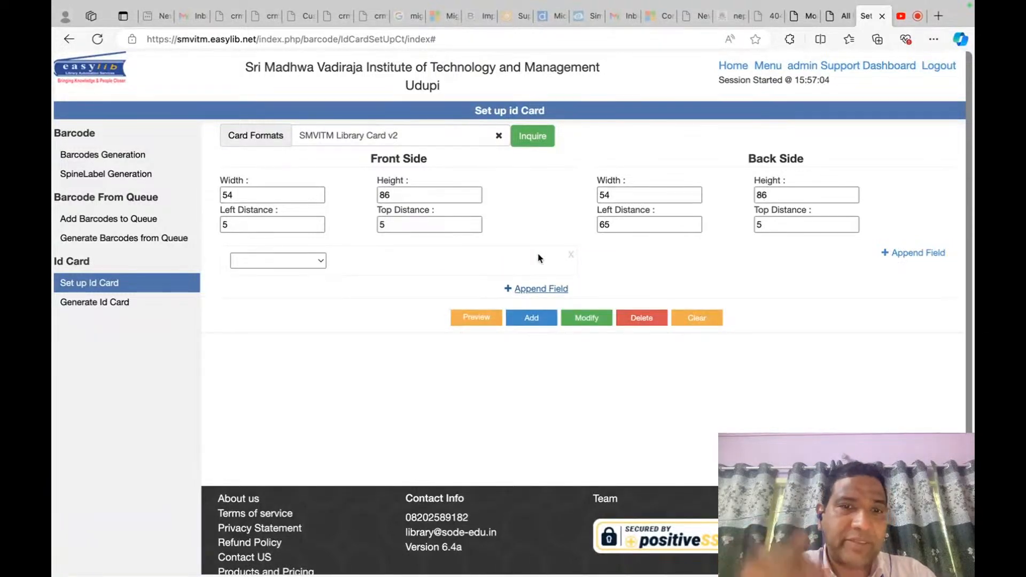
key("super+Tab")
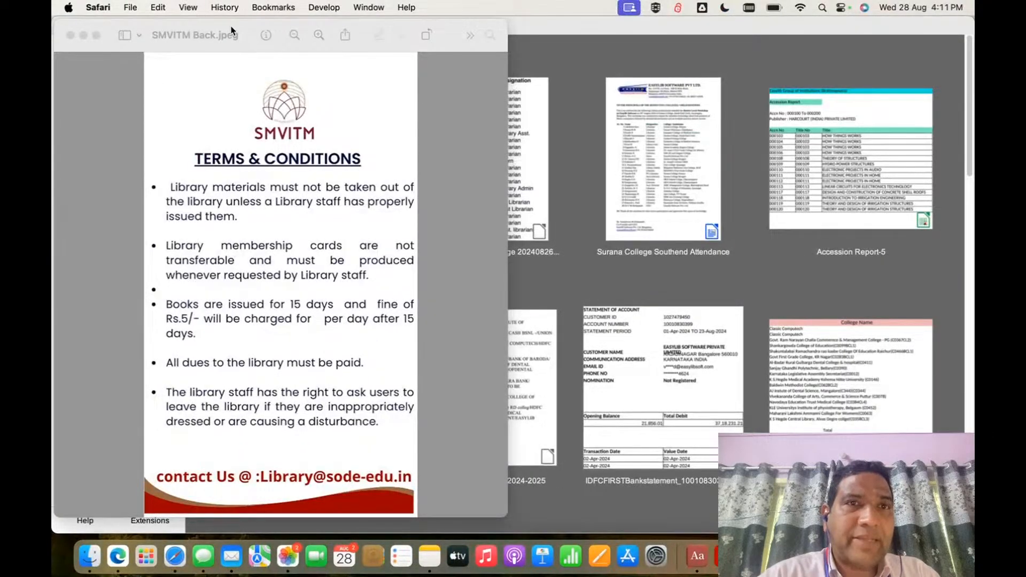
left_click_drag(231, 31, 581, 31)
key("super+Tab")
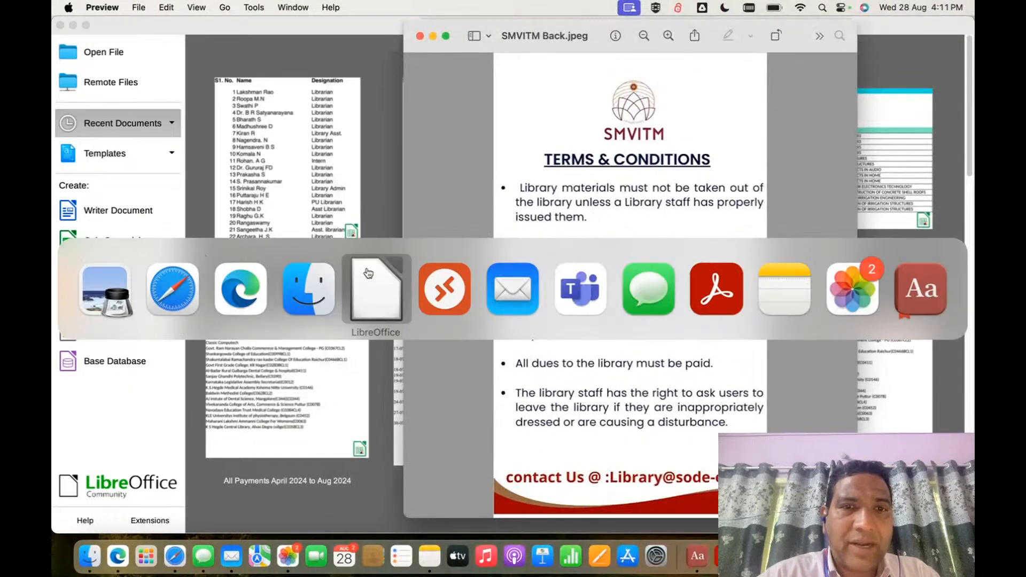
left_click(308, 289)
left_click(377, 89)
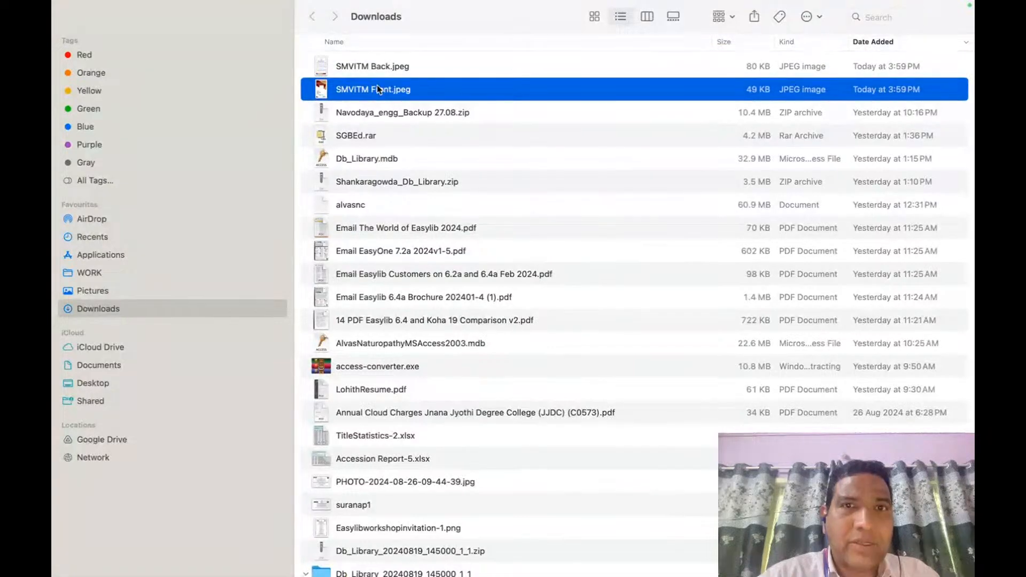
double_click(377, 89)
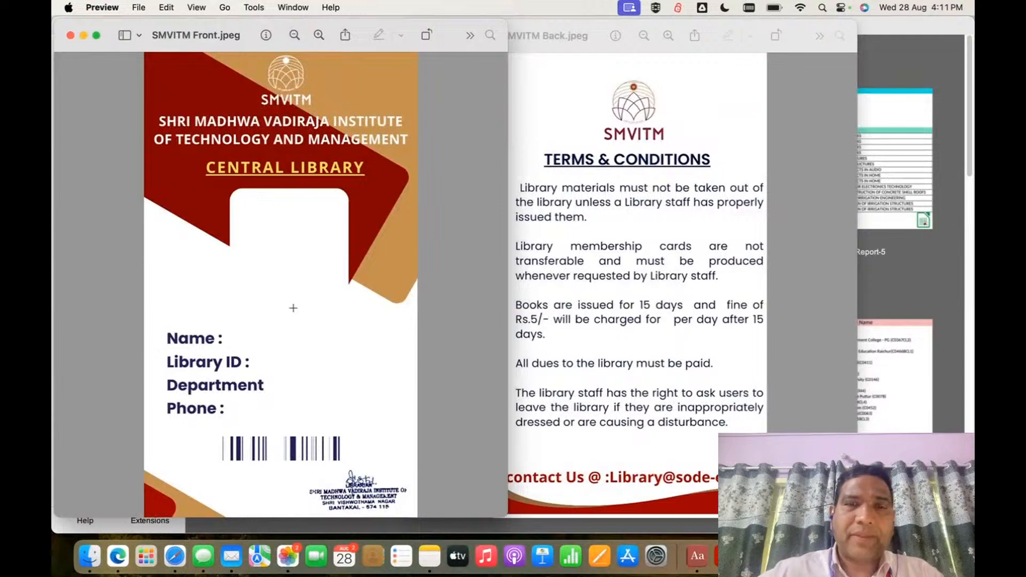
Switch back to Edge and make the new front field a Custom Field image using SMVITM Front.jpeg.
key("super+Tab")
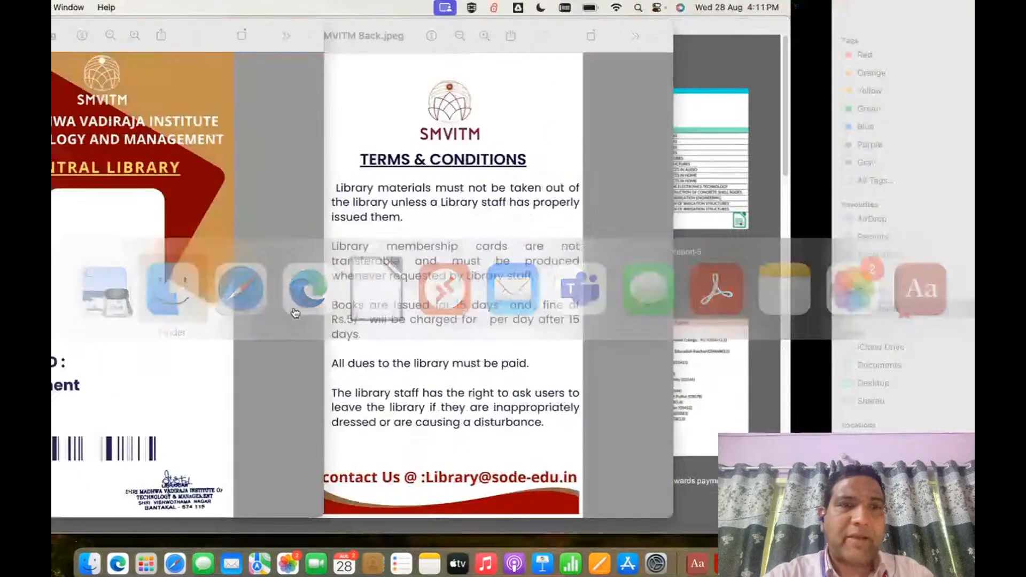
key("super+Tab")
key("super+Tab")
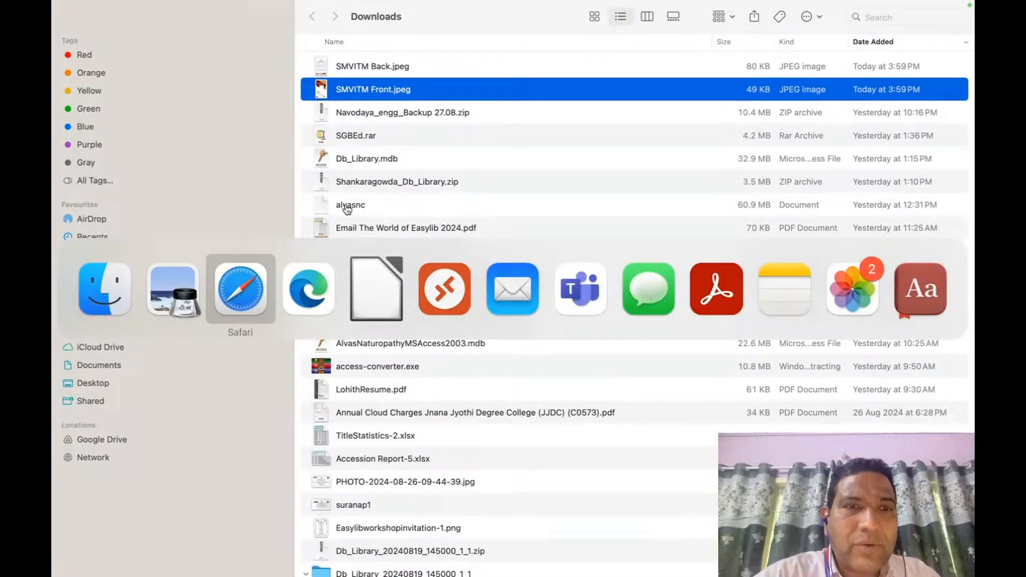
key("super+Tab")
key("super+Tab")
key("super+Tab")
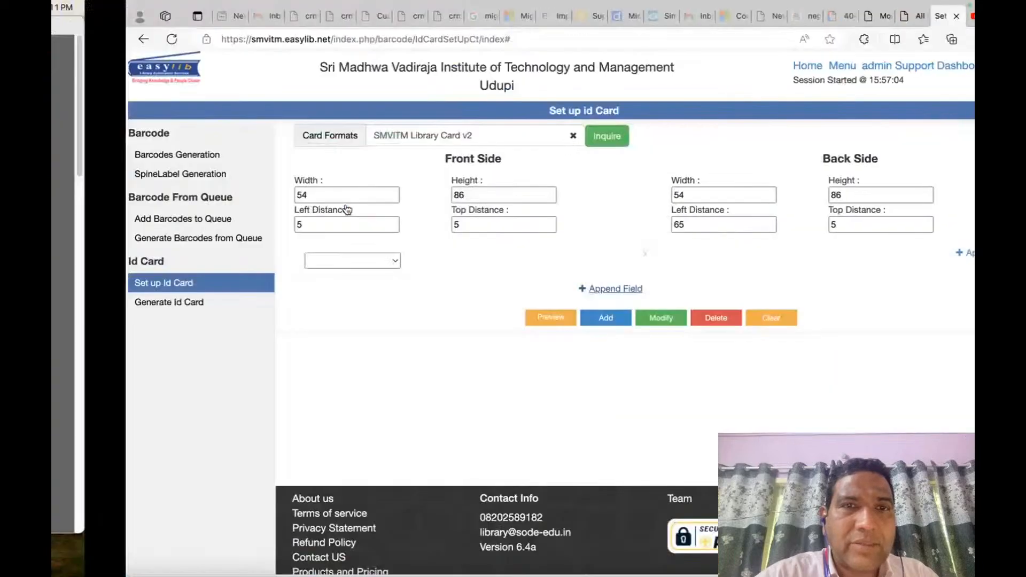
left_click(312, 257)
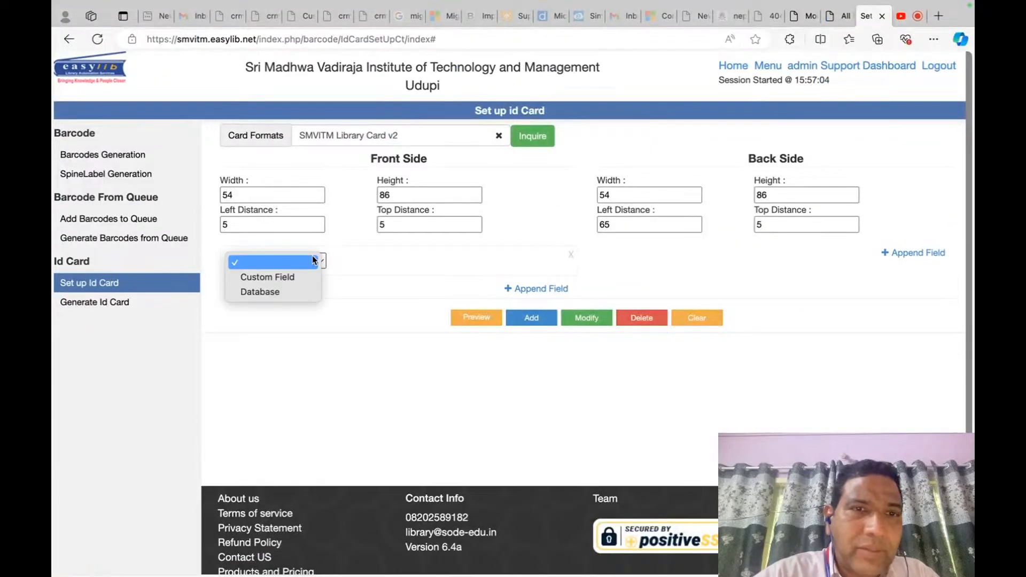
left_click(300, 276)
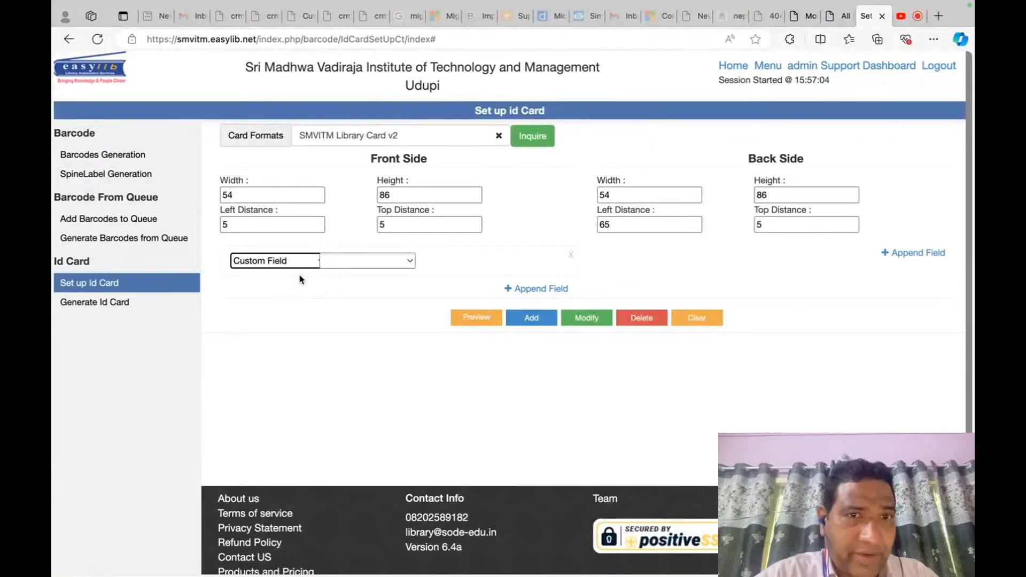
left_click(413, 261)
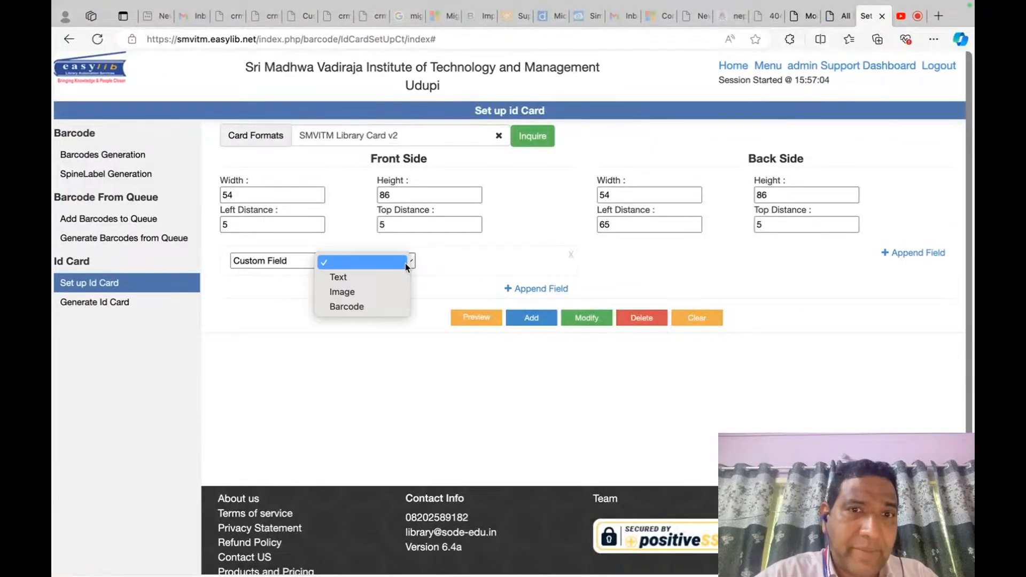
left_click(386, 292)
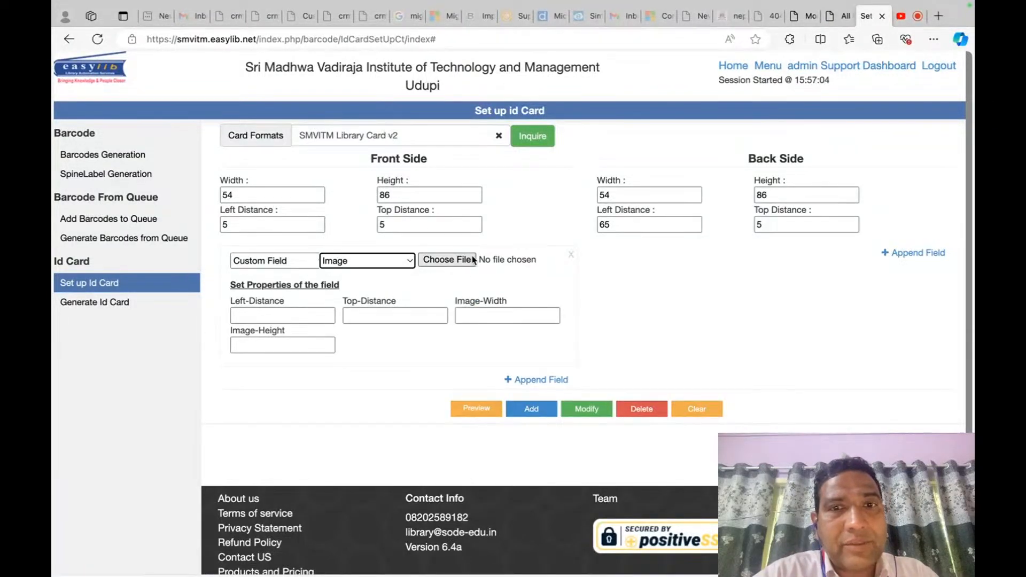
left_click(472, 260)
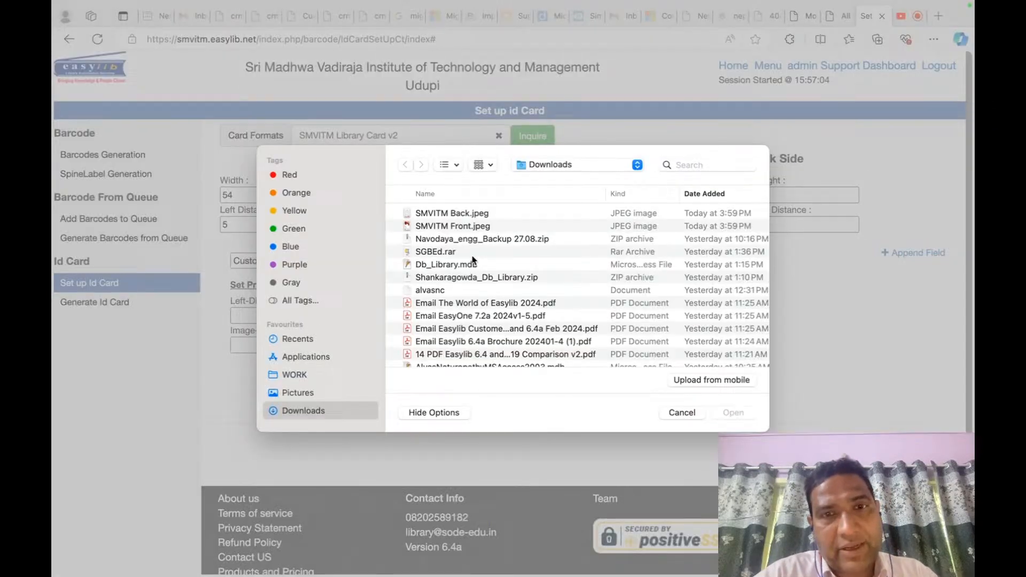
double_click(459, 229)
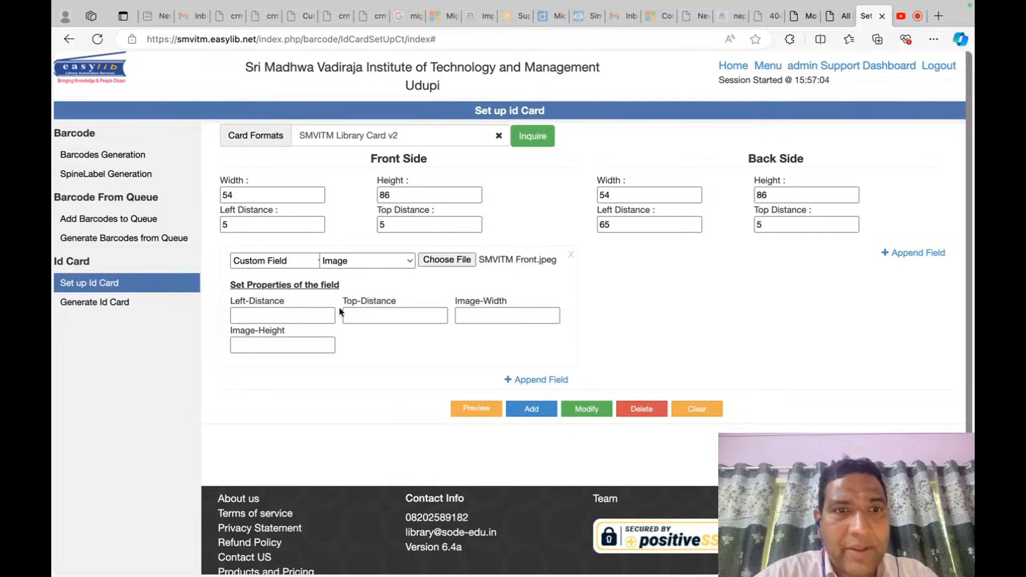
Set the front image's left distance and top distance to 5, its width to 54 and its height to 86.
left_click(297, 317)
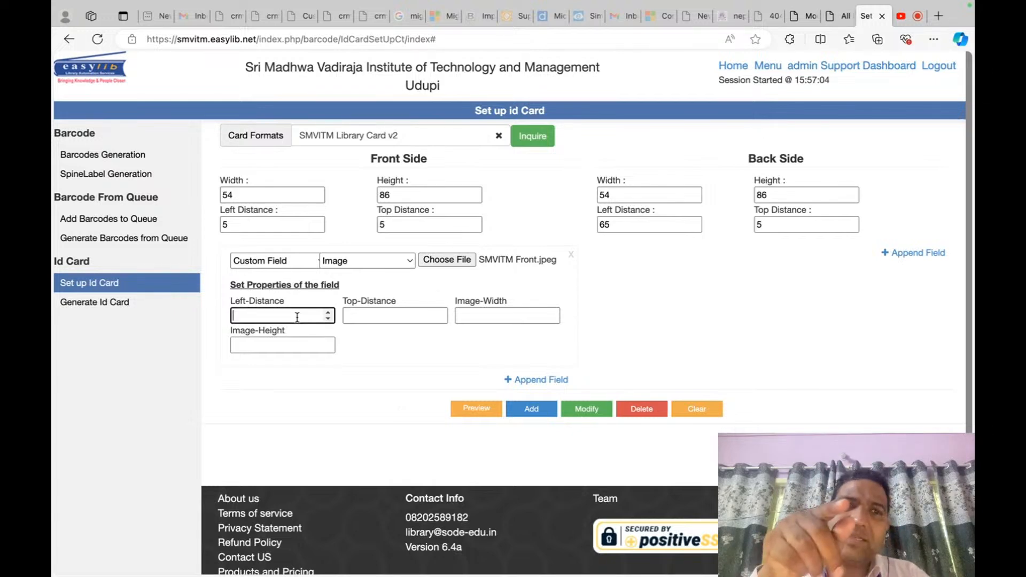
type("5")
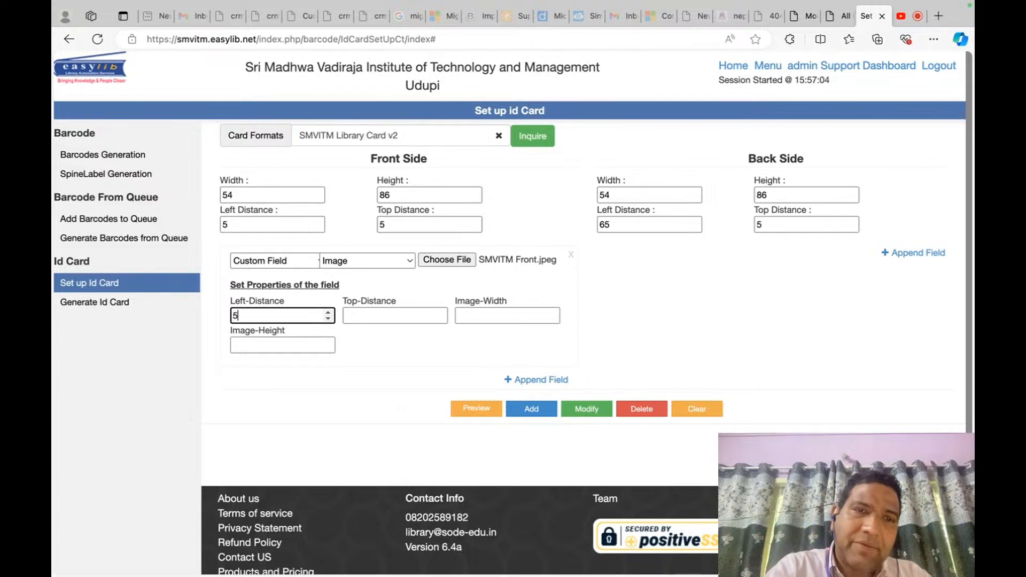
key("Tab")
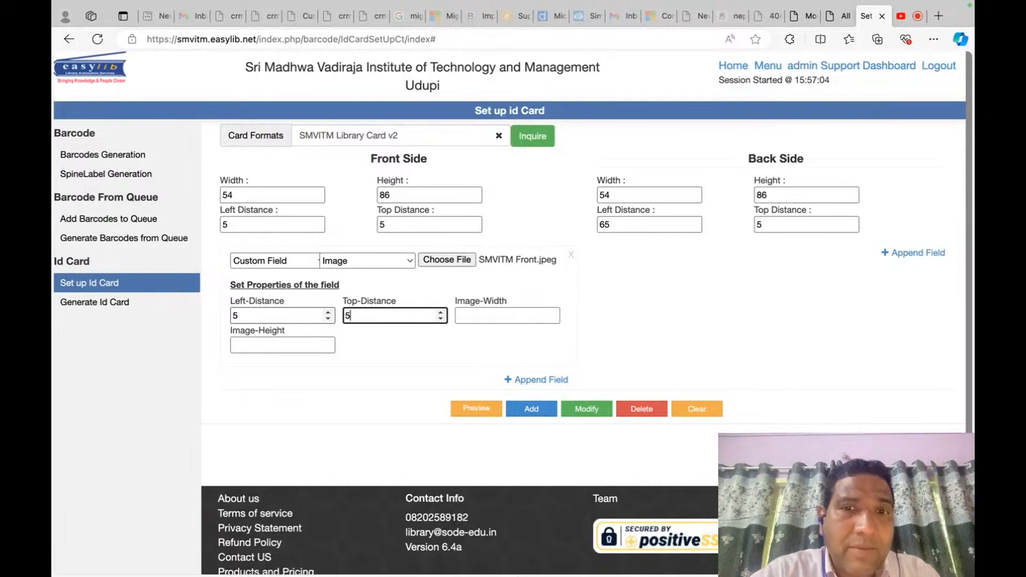
key("Tab")
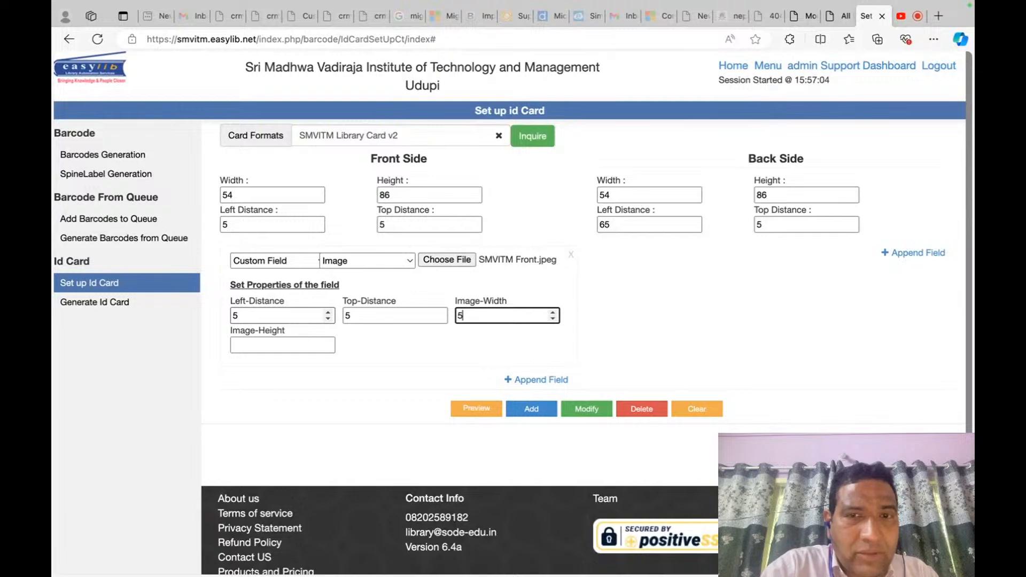
type("54")
key("Tab")
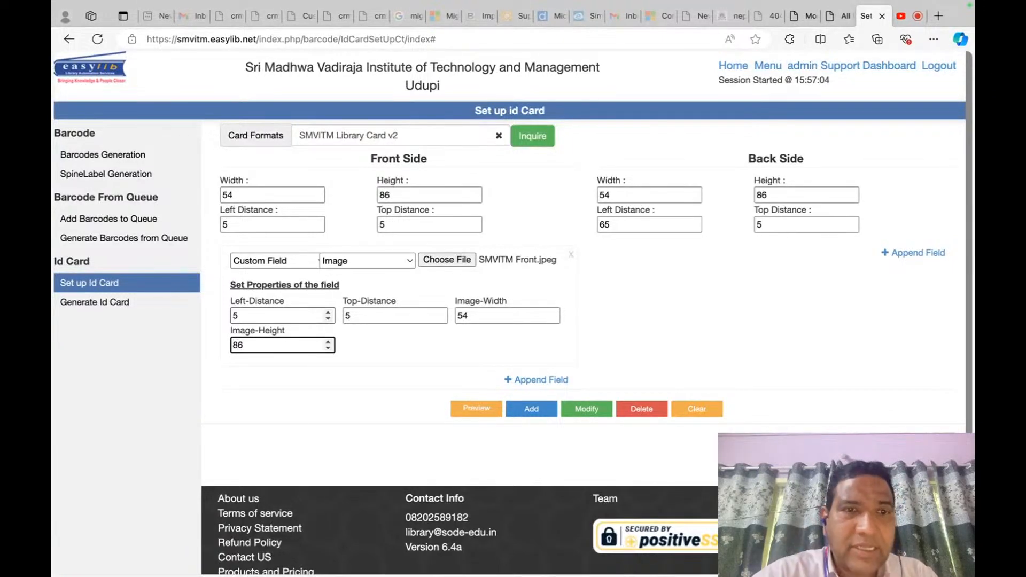
Check the front and back card images against the image settings on the ID card setup page.
key("ctrl+Left")
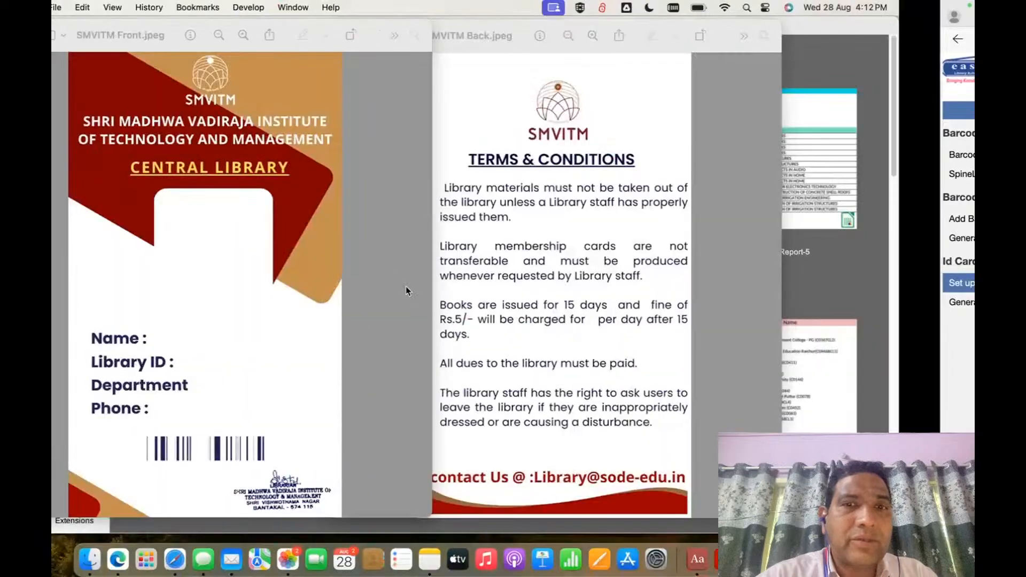
key("ctrl+Right")
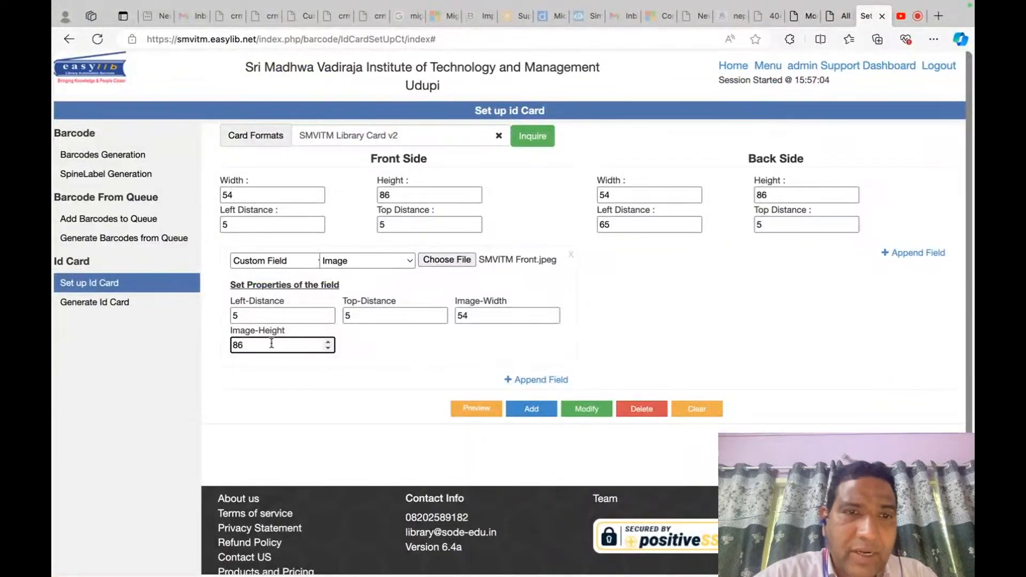
key("ctrl+Left")
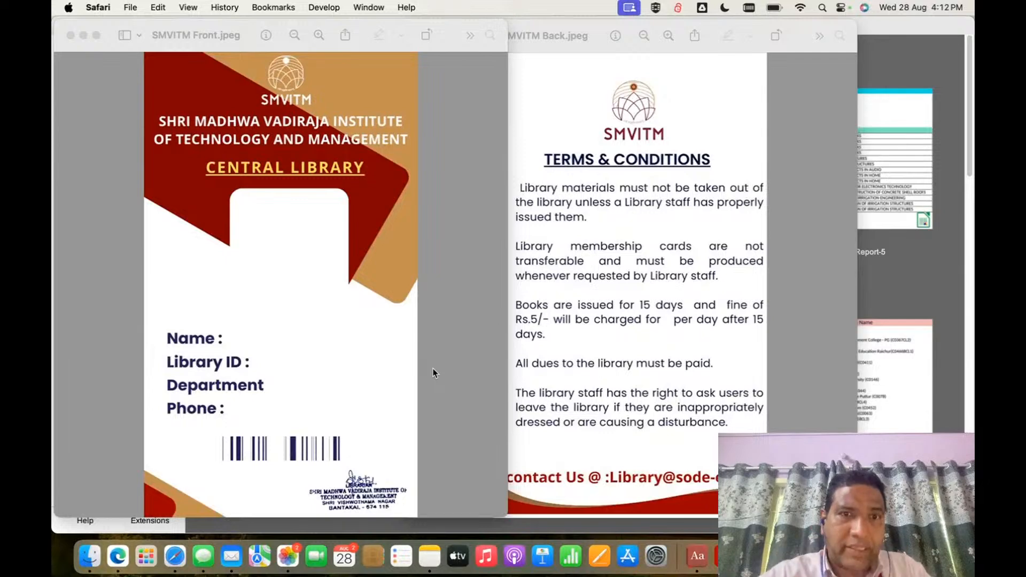
left_click(407, 7)
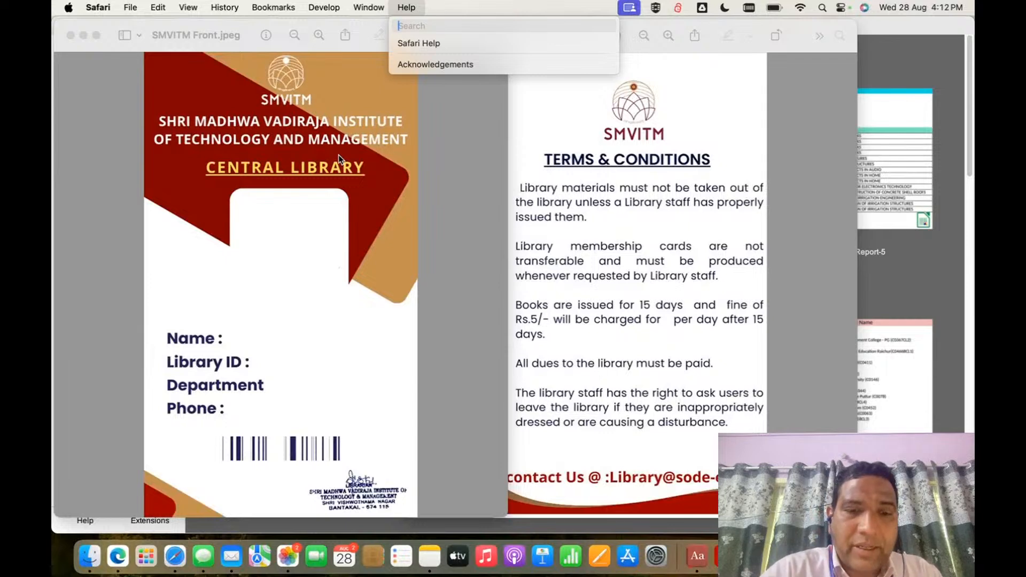
left_click(195, 8)
left_click(407, 7)
type("size")
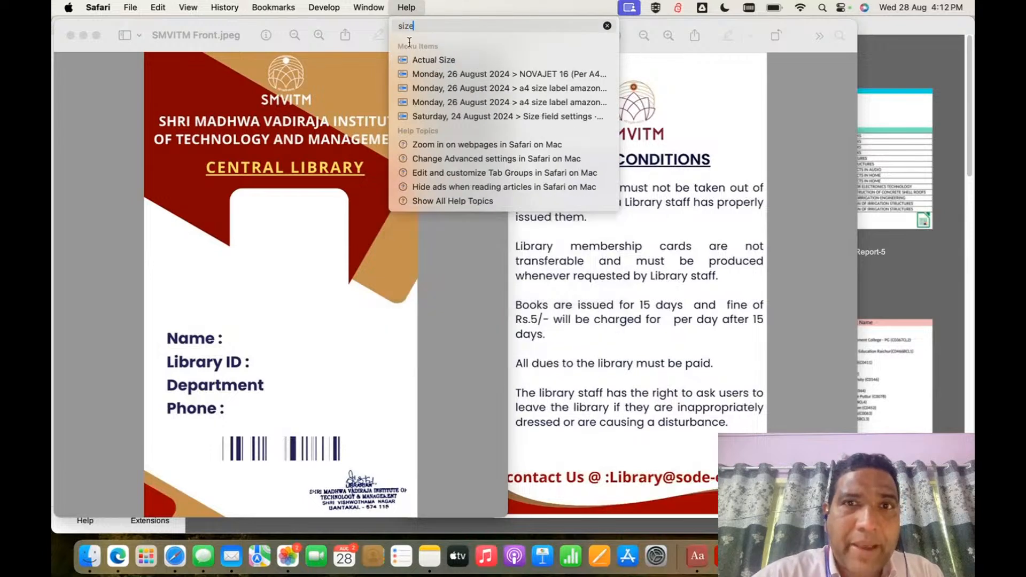
left_click(442, 60)
left_click(407, 7)
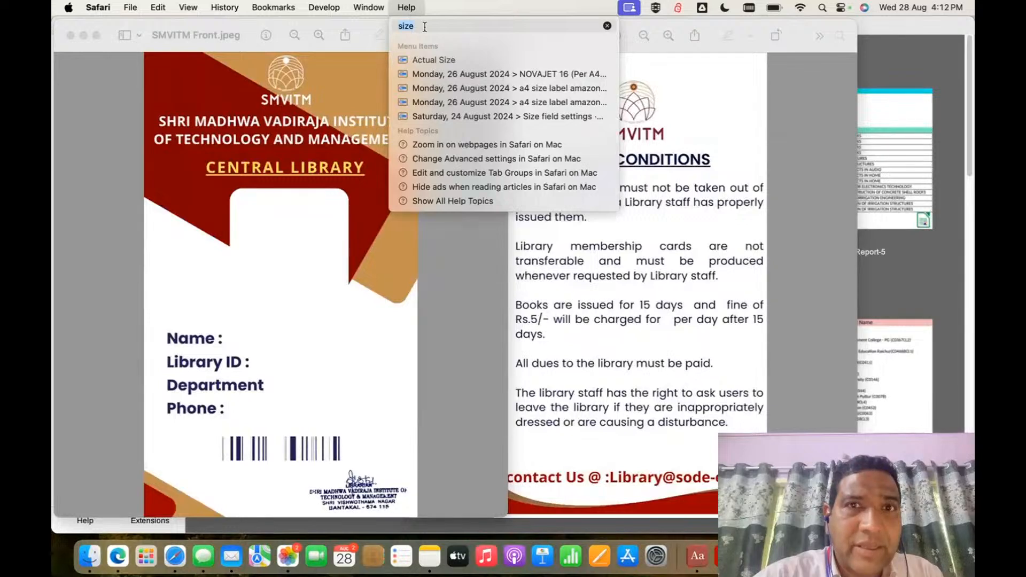
type("adj")
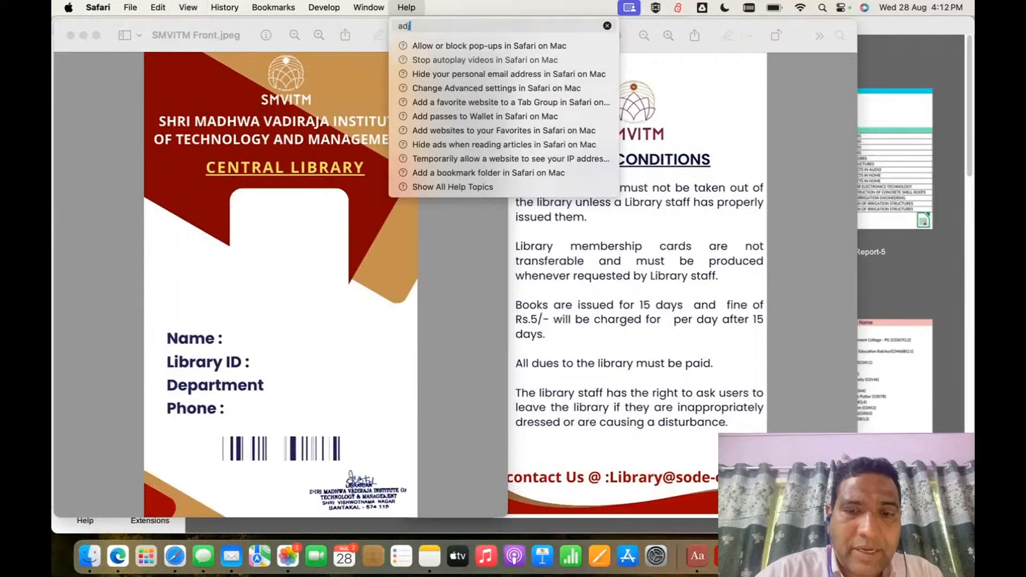
type("ust")
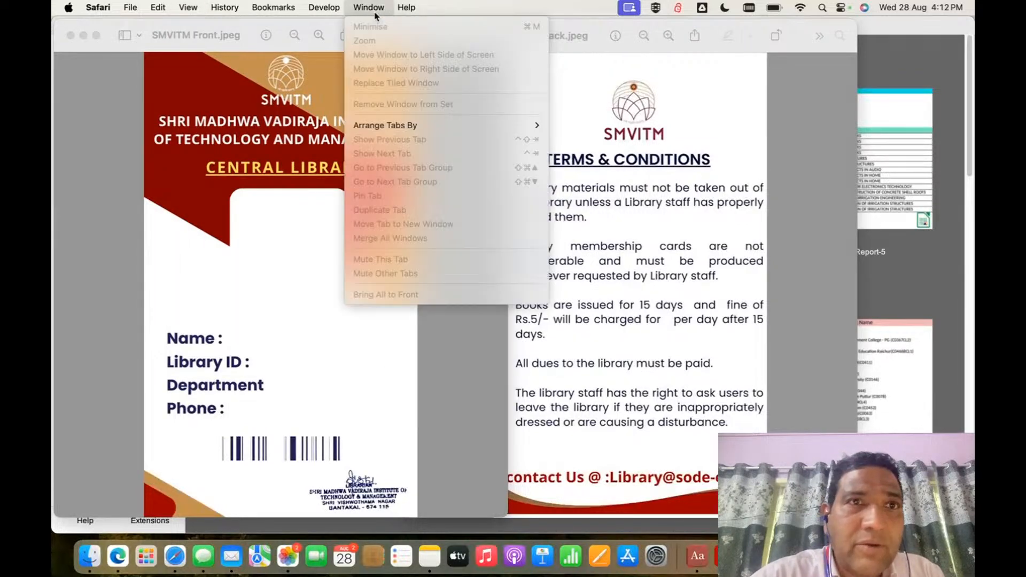
mouse_move(188, 7)
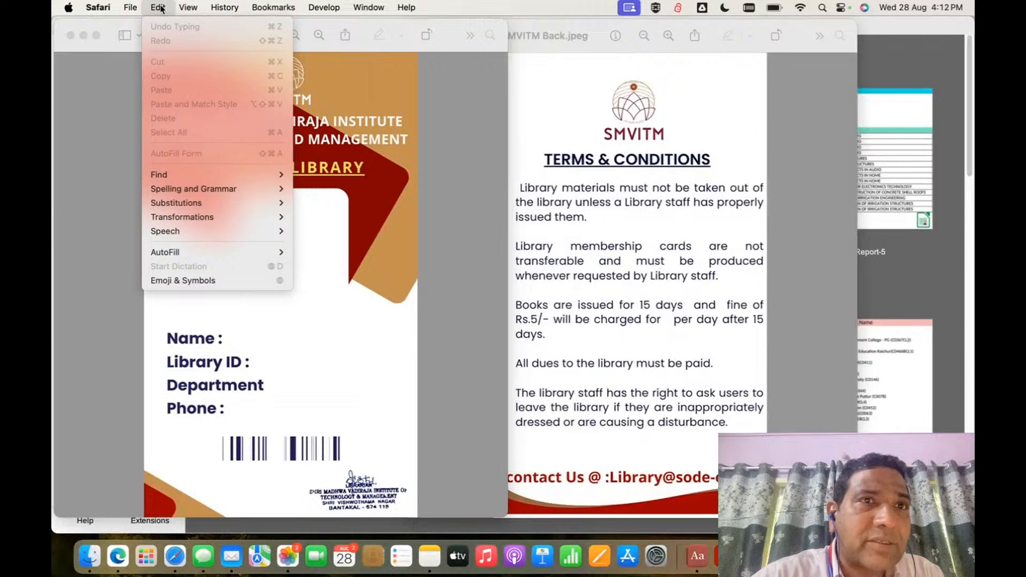
left_click(483, 141)
left_click(484, 142)
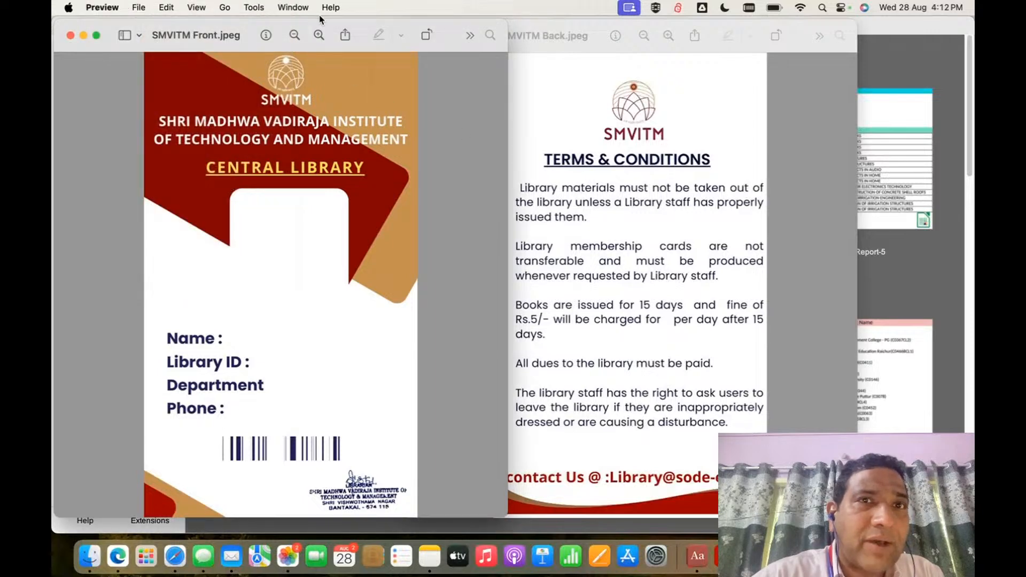
Close SMVITM Back.jpeg and look up Preview's adjustment command for SMVITM Front.jpeg through the help search.
key("super+q")
key("super+Tab")
key("super+w")
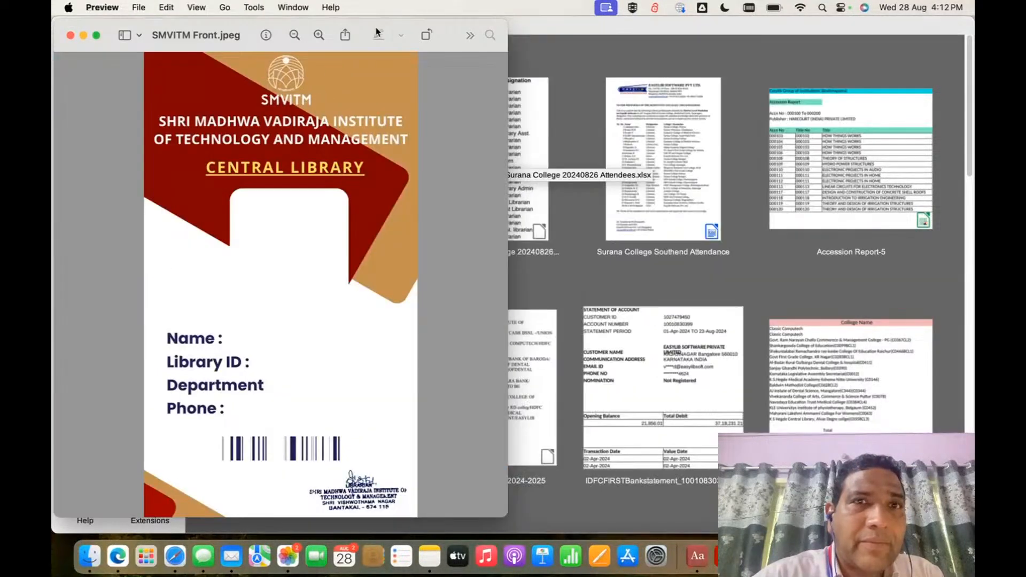
left_click(330, 7)
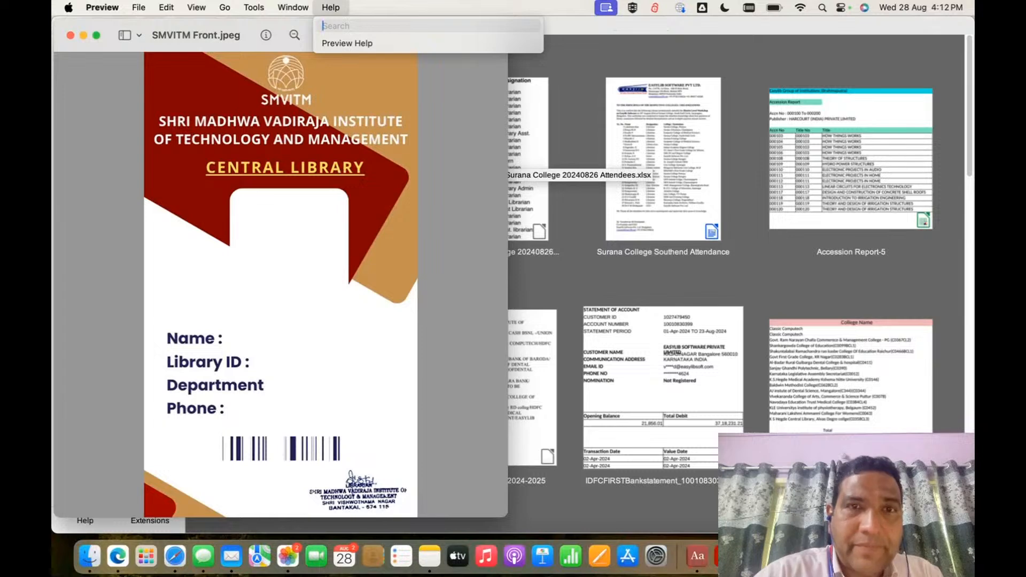
type("adj")
key("Down")
key("Down")
key("Down")
key("Return")
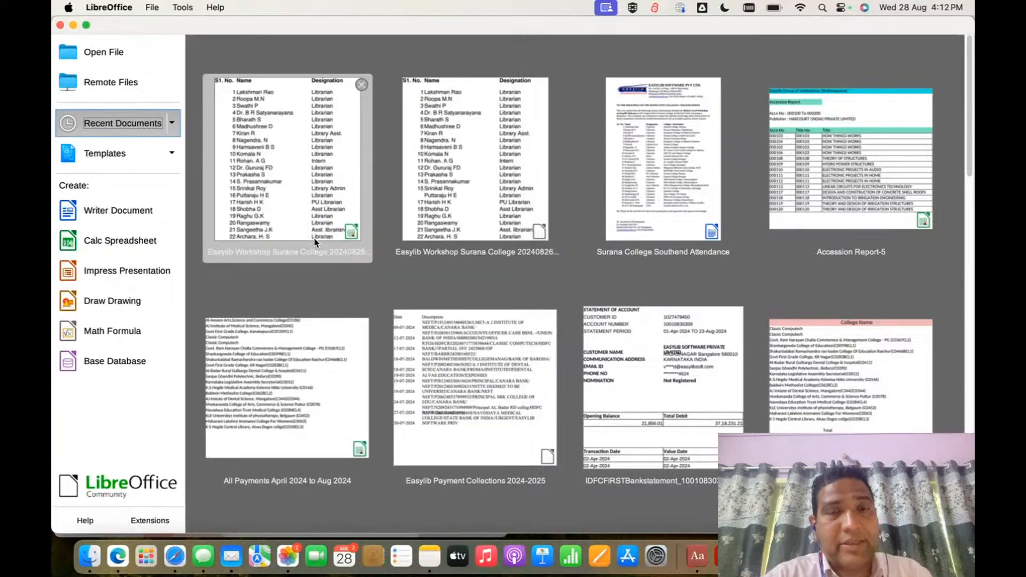
Switch back to Edge and set the card's front side width to 59 and height to 100.
key("super+Tab")
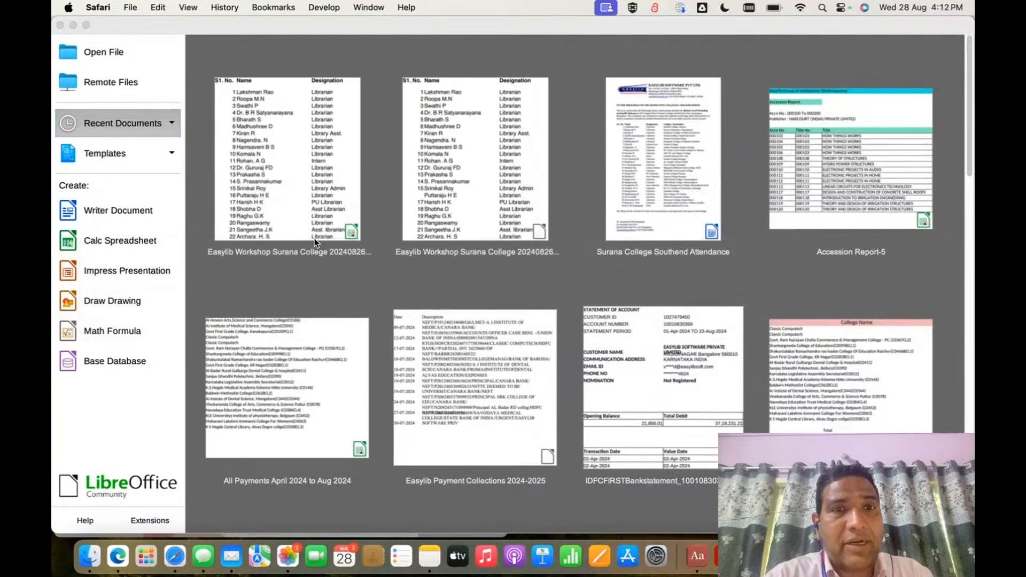
key("super+Tab")
left_click(315, 284)
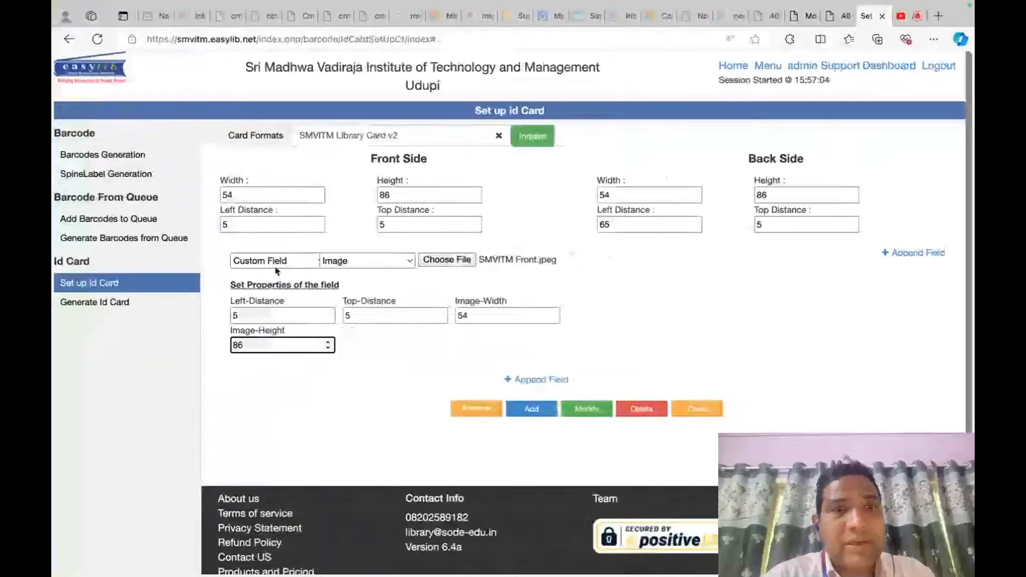
double_click(276, 195)
type("5")
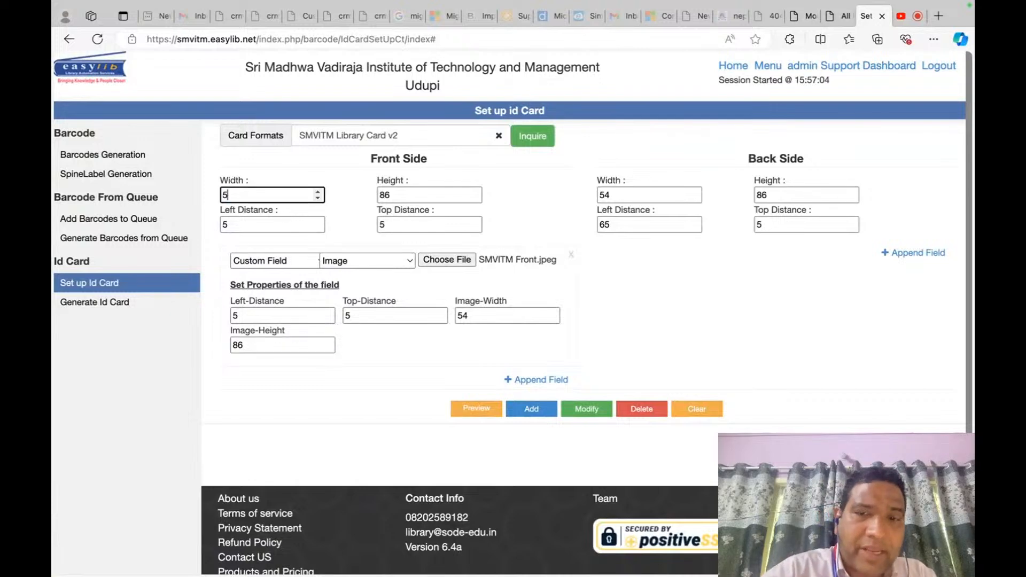
key("Tab")
type("100")
key("Tab")
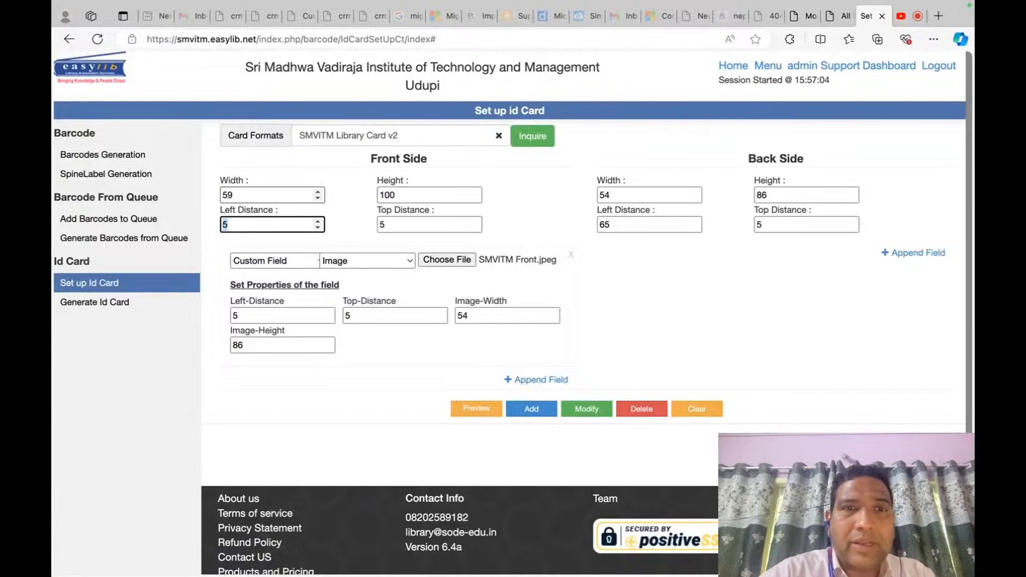
Set the card's back side width to 59 and height to 100.
double_click(615, 190)
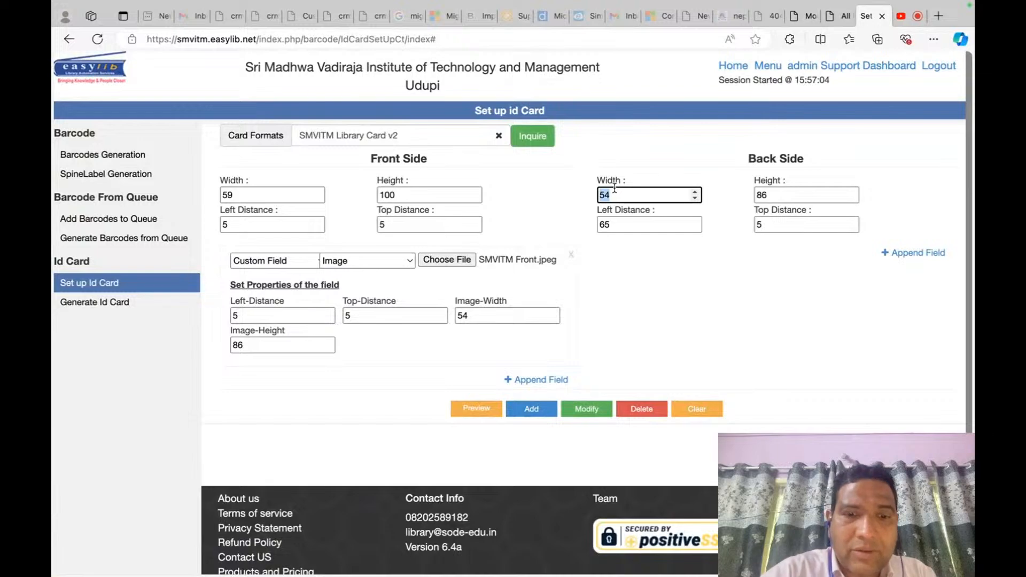
type("59")
key("Tab")
type("100")
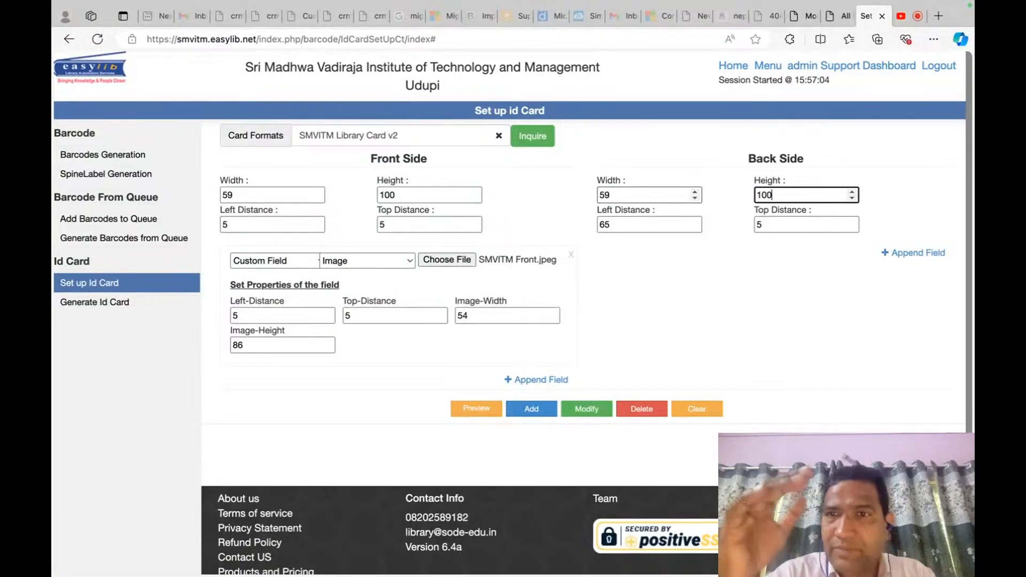
key("Tab")
key("super+Tab")
key("super+Tab")
key("super+Tab")
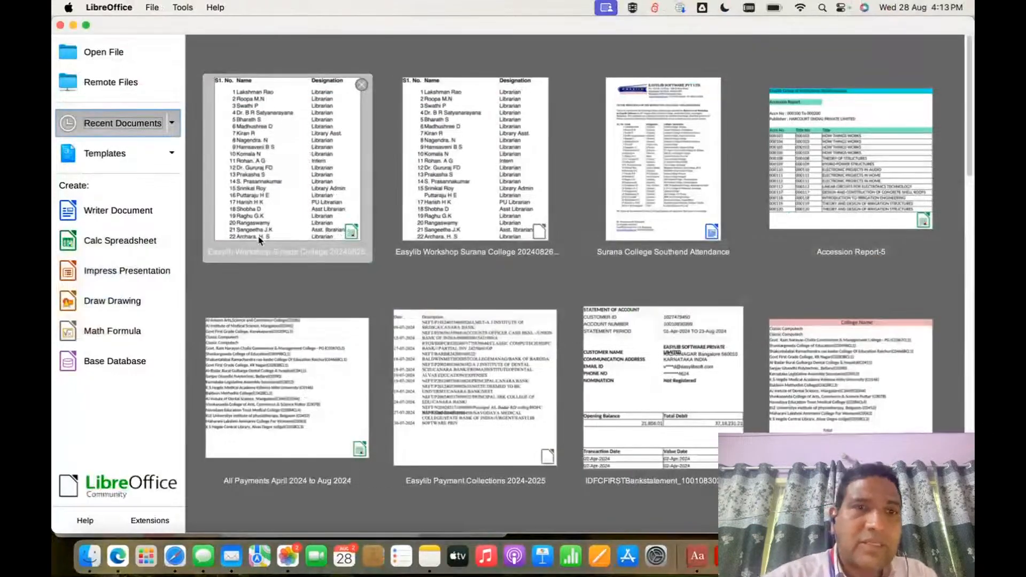
key("super+Tab")
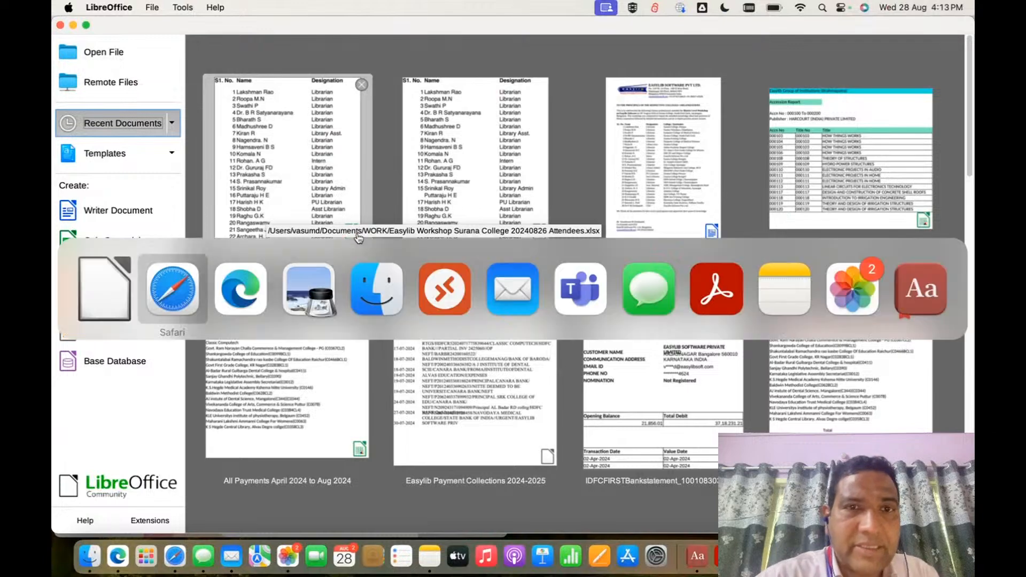
left_click(249, 292)
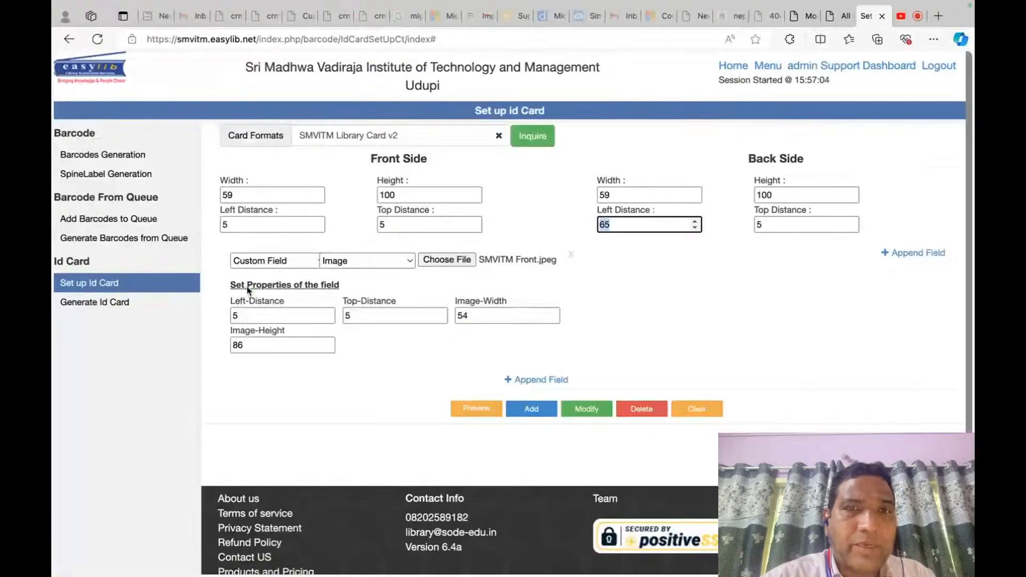
left_click(661, 270)
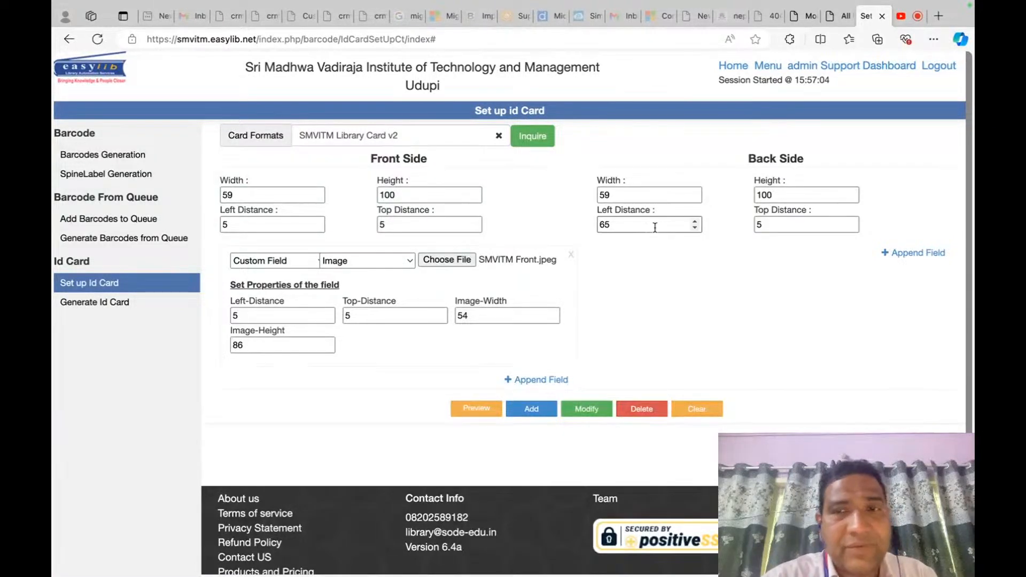
right_click(718, 291)
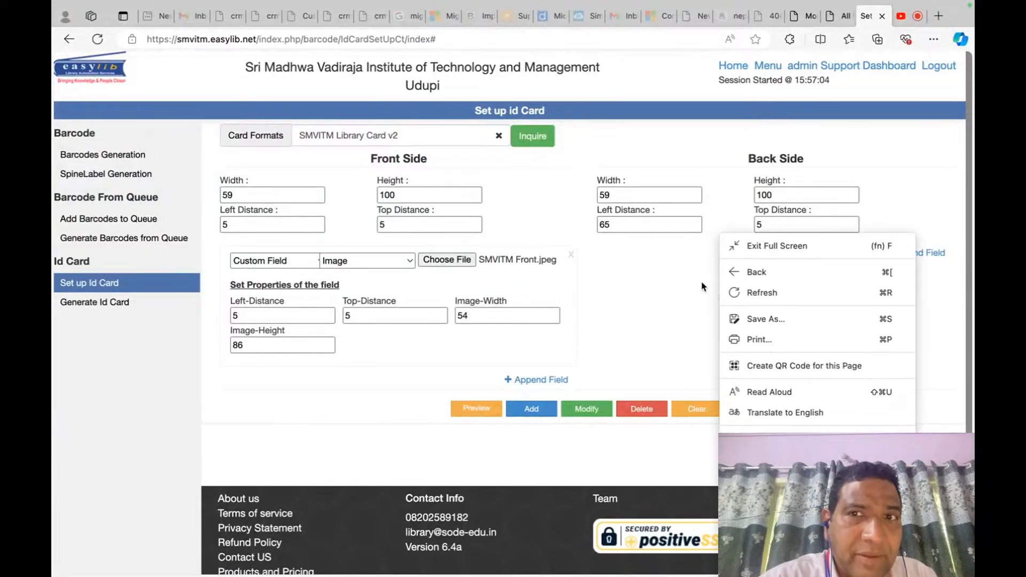
left_click(702, 287)
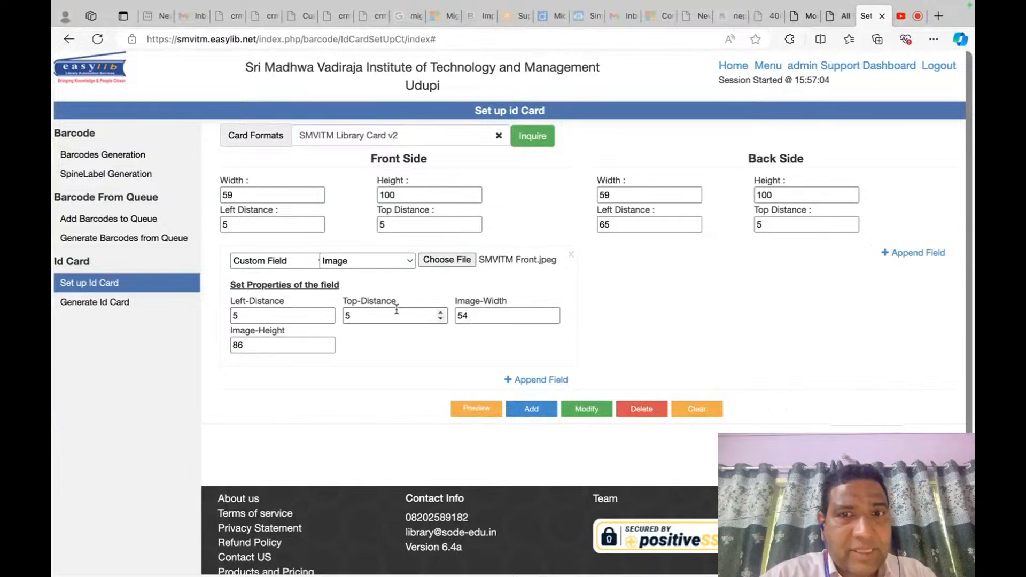
Set the SMVITM Front.jpeg image field's width to 59 and height to 100.
double_click(500, 310)
type("59")
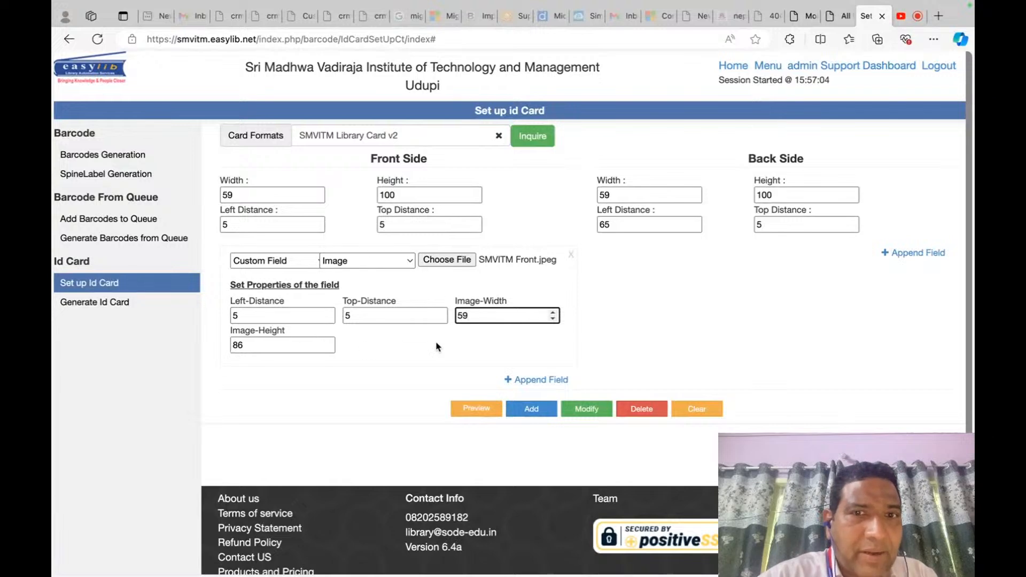
left_click(291, 347)
type("100")
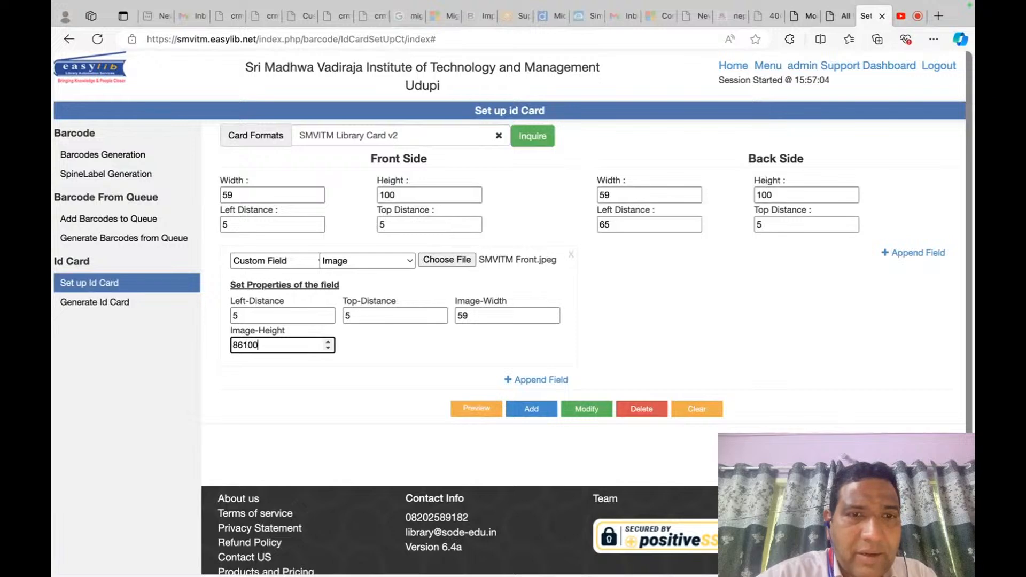
key("BackSpace")
key("BackSpace")
type("00")
key("Tab")
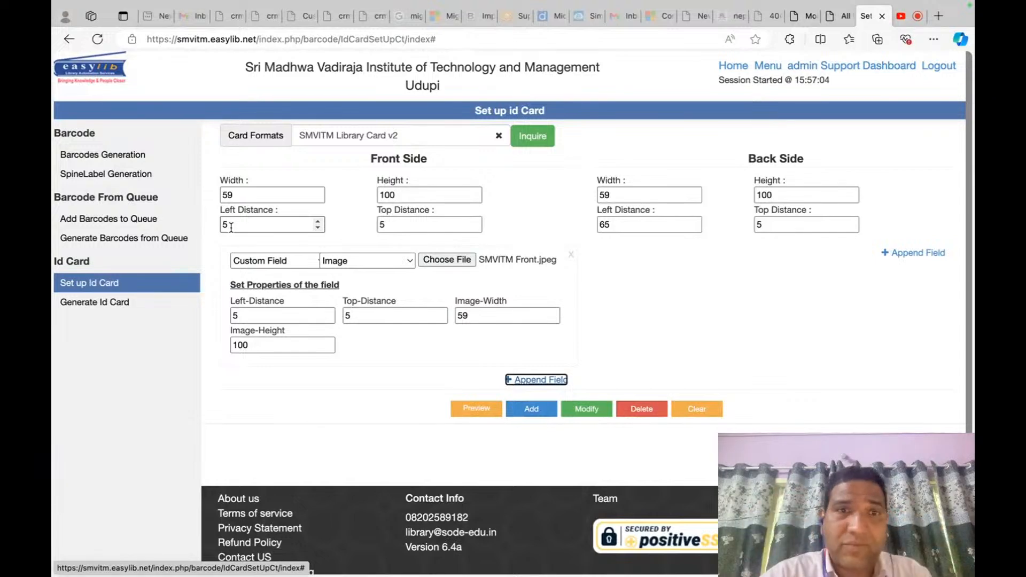
Set the left distance of the card's back side to 70.
left_click(625, 225)
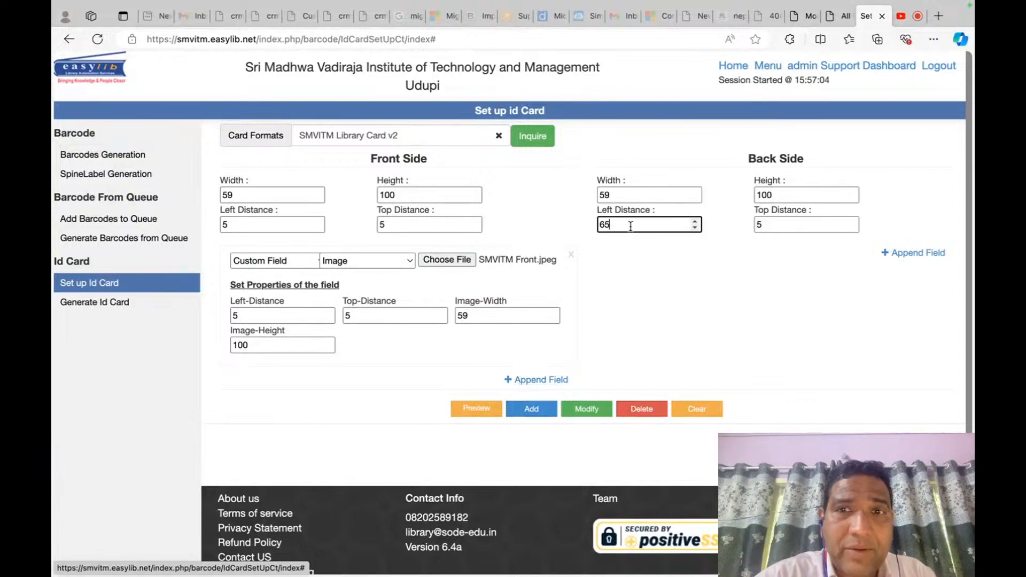
double_click(630, 226)
type("79")
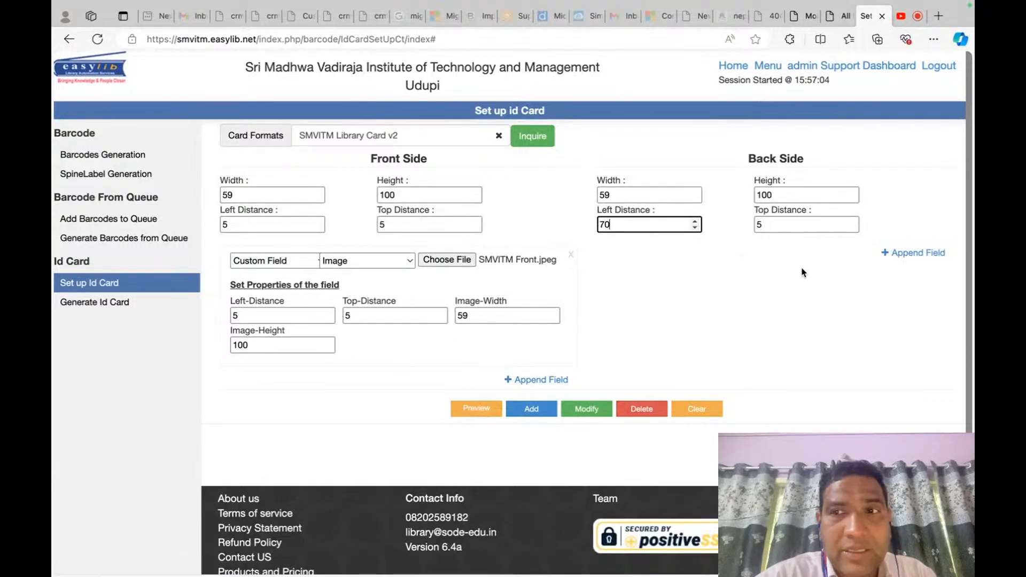
Append a back side field and make it a Custom Field image using SMVITM Back.jpeg from Downloads.
left_click(914, 253)
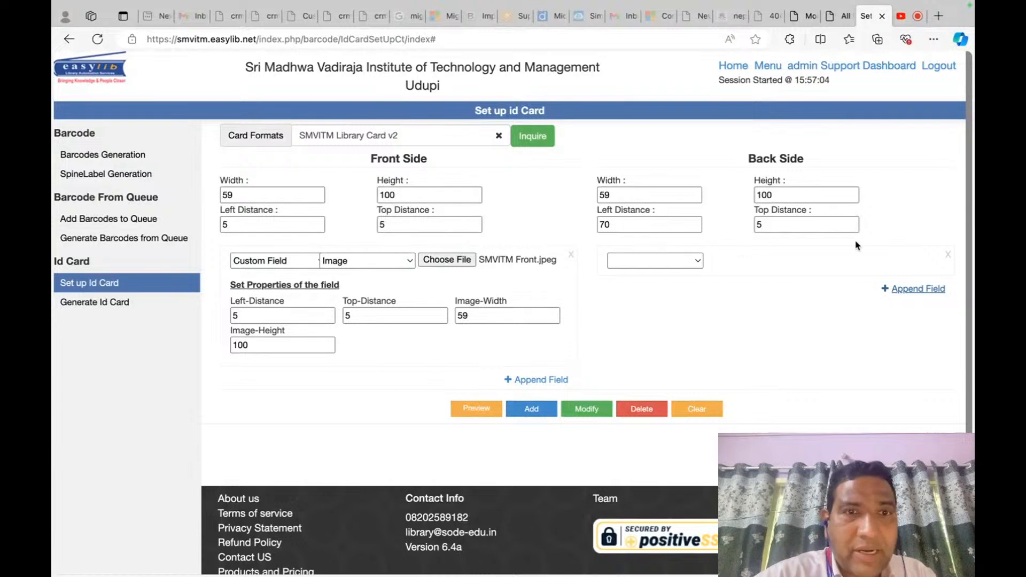
left_click(664, 258)
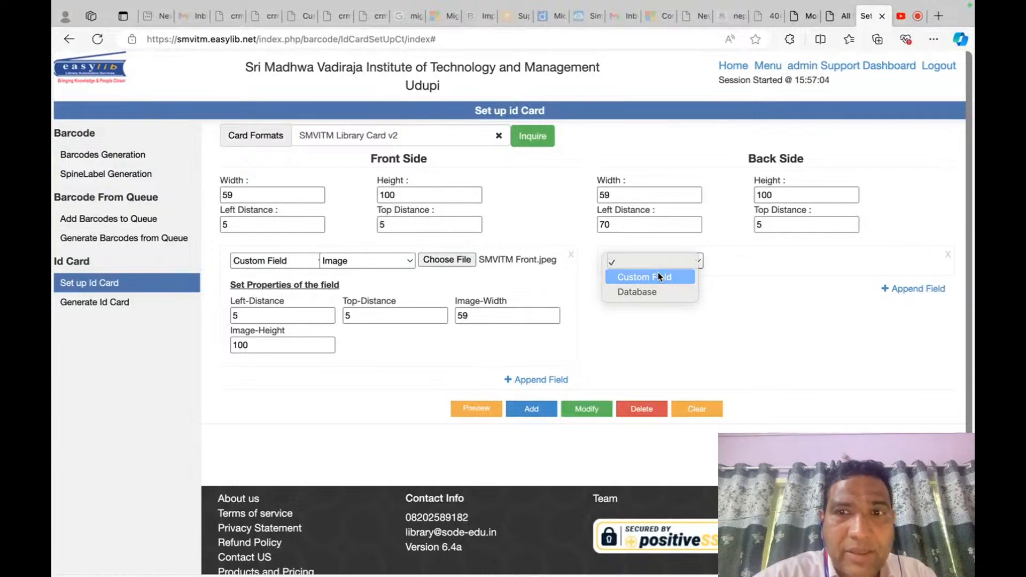
left_click(659, 273)
left_click(742, 261)
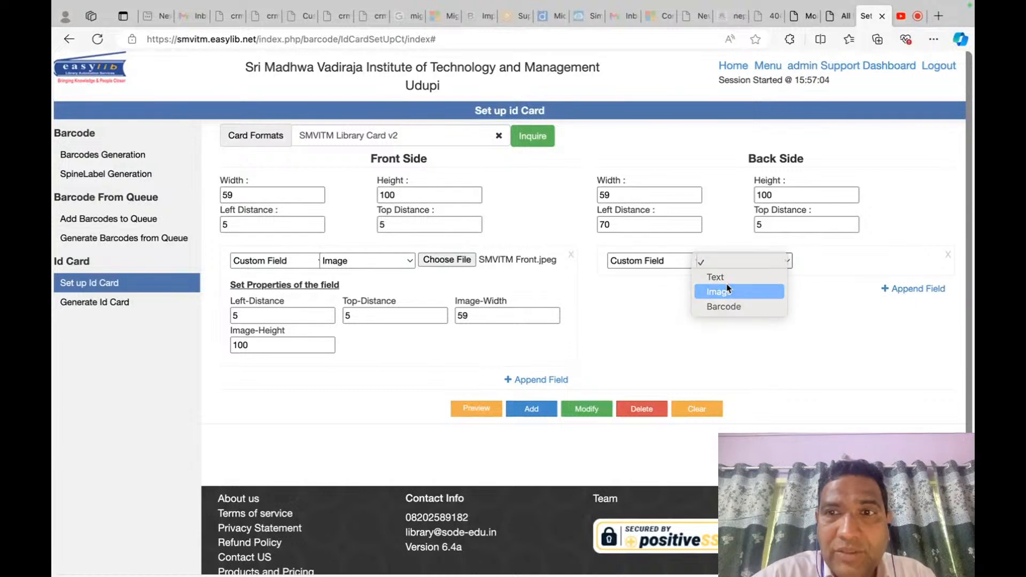
left_click(713, 289)
left_click(848, 261)
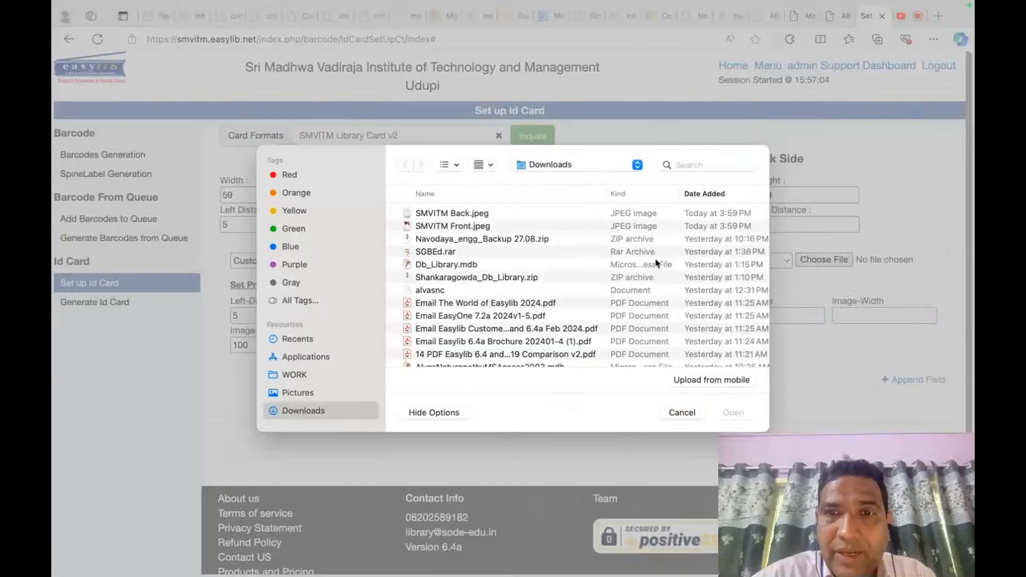
double_click(463, 213)
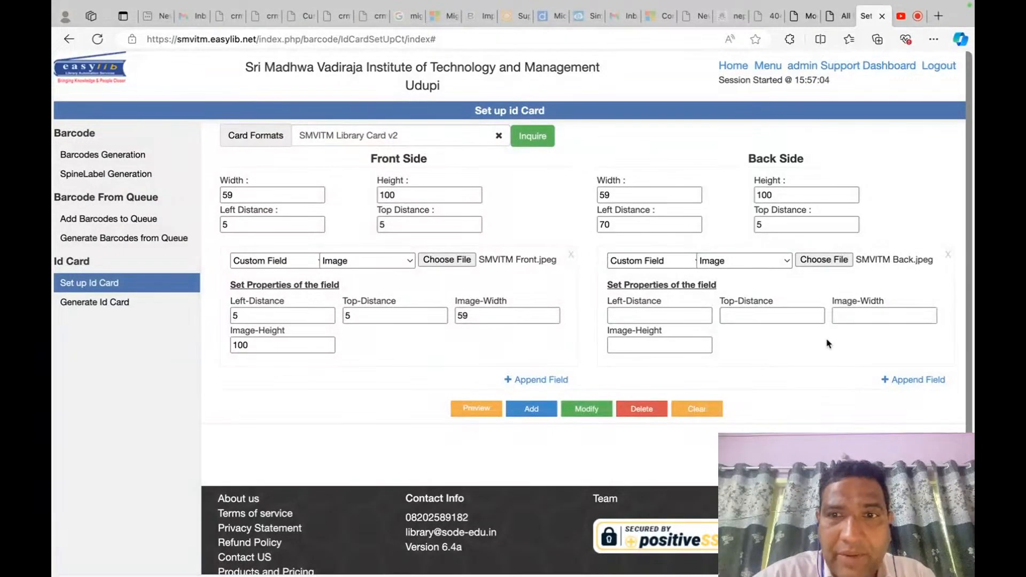
Set the back image's left distance to 70, top distance to 5, width to 59 and height to 100, and save the modified card format.
left_click(666, 317)
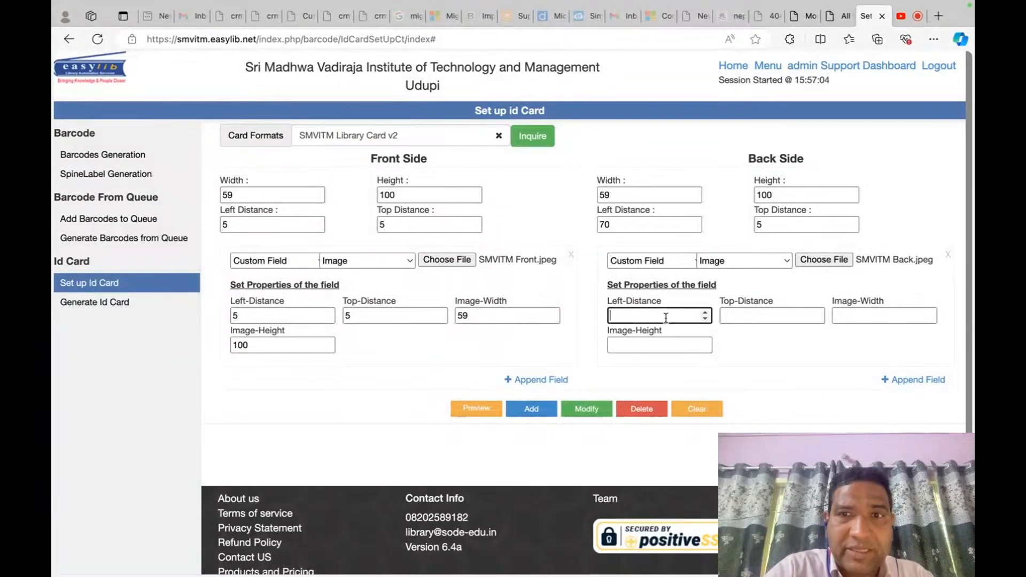
type("70")
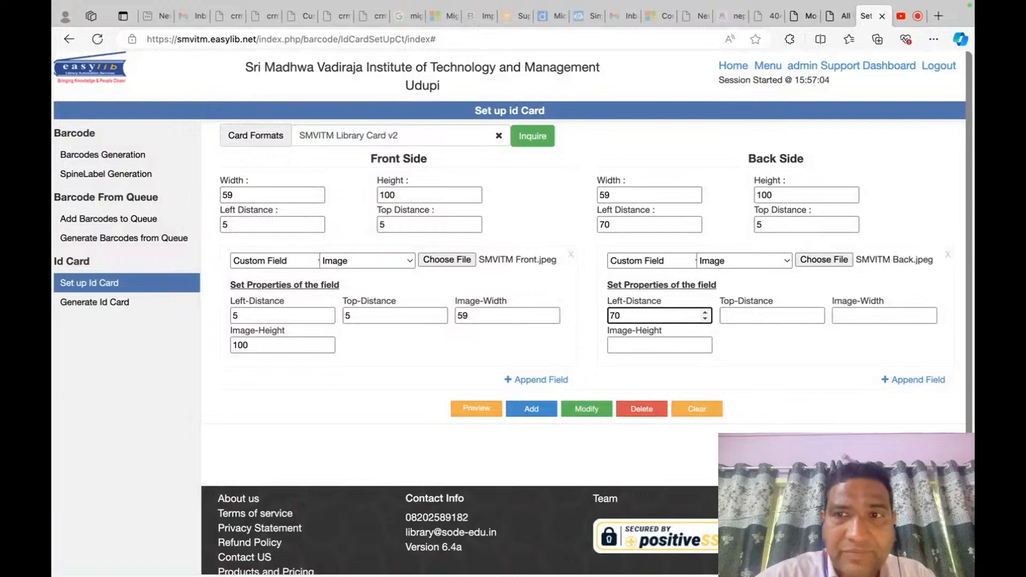
left_click(770, 312)
type("5")
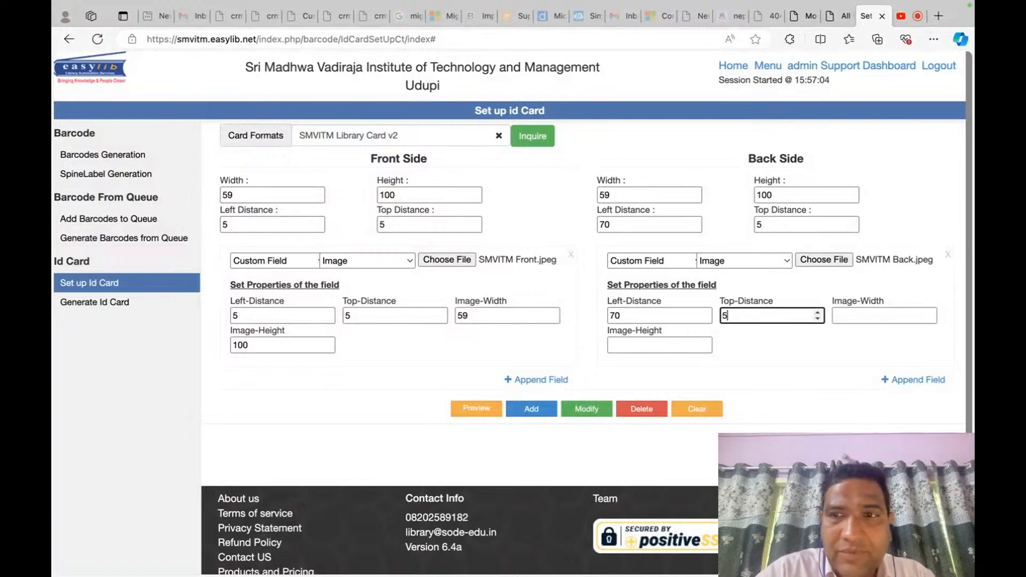
key("Tab")
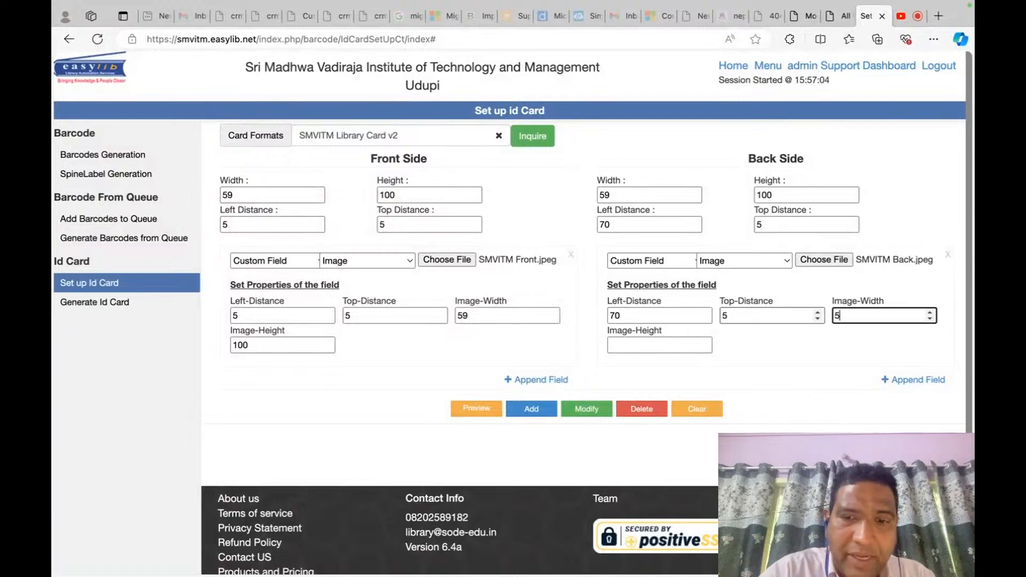
type("9")
key("Tab")
type("1")
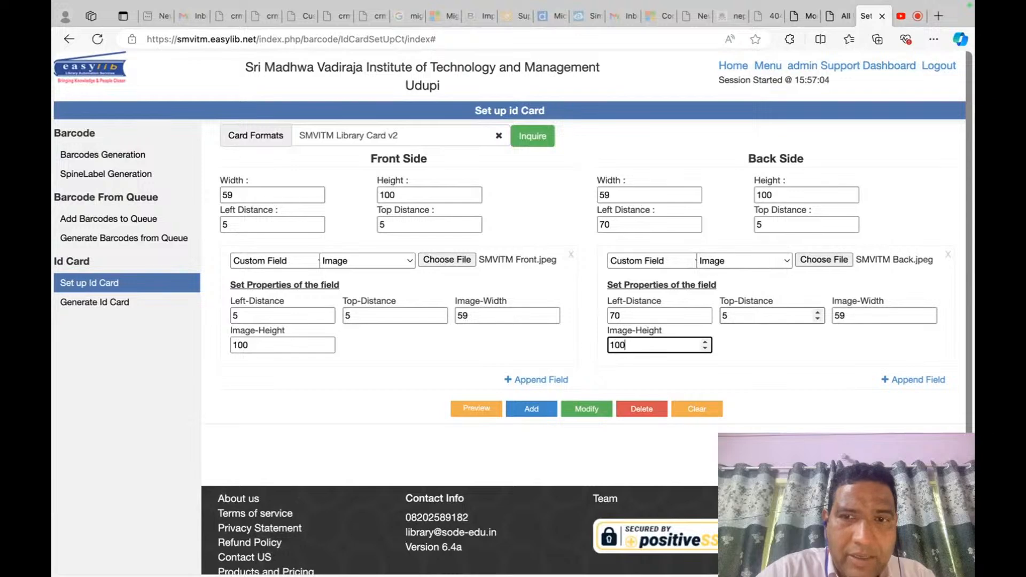
key("Tab")
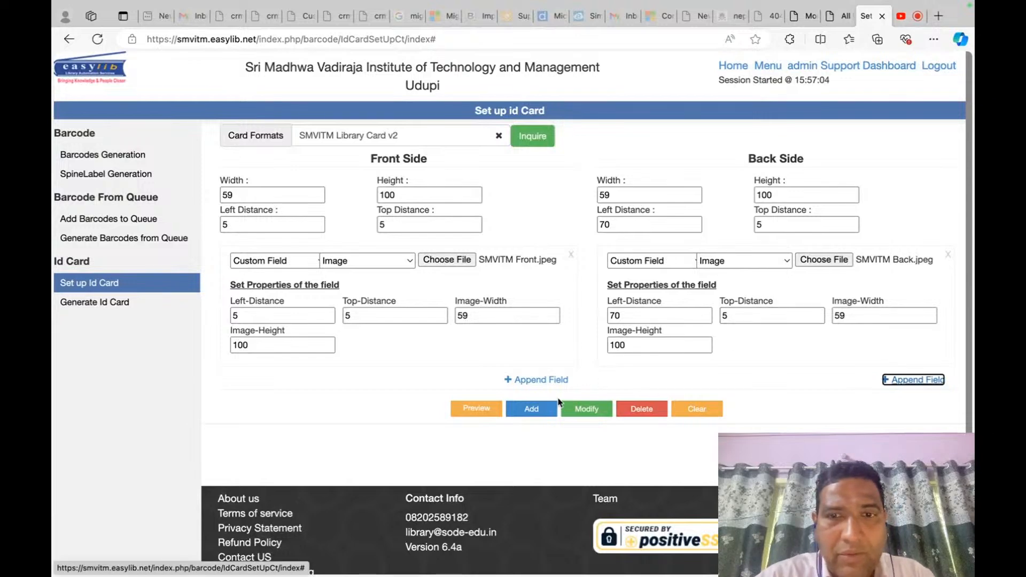
left_click(580, 406)
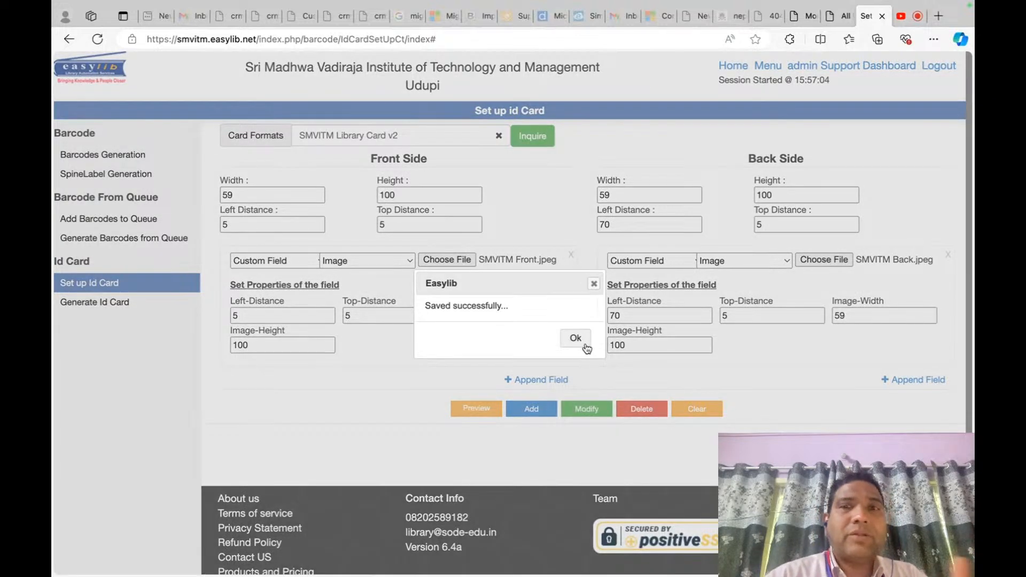
left_click(575, 338)
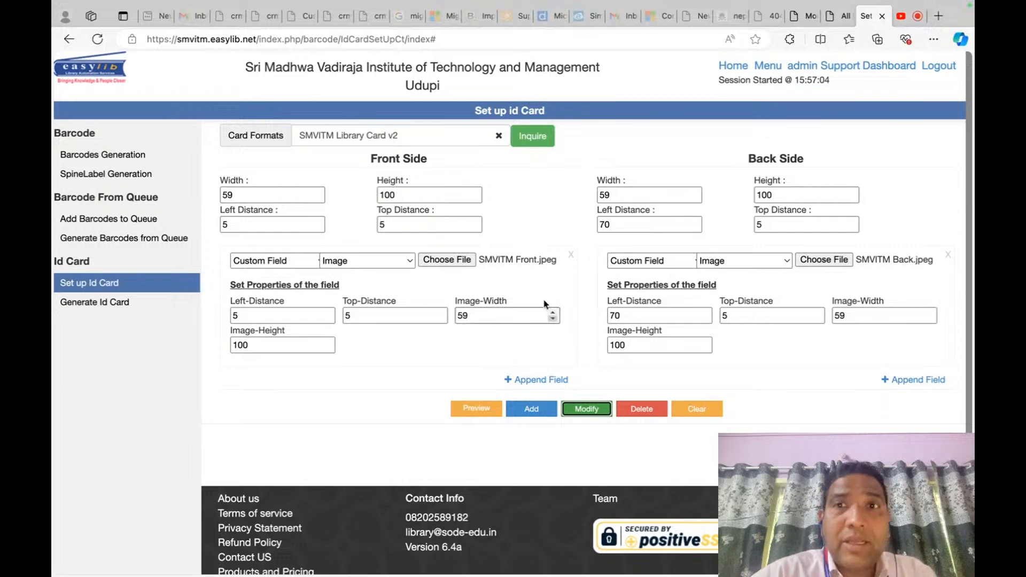
Generate ID cards in the SMVITM Library Card v2 format for a range of ten member IDs and review the resulting PDF.
left_click(110, 305)
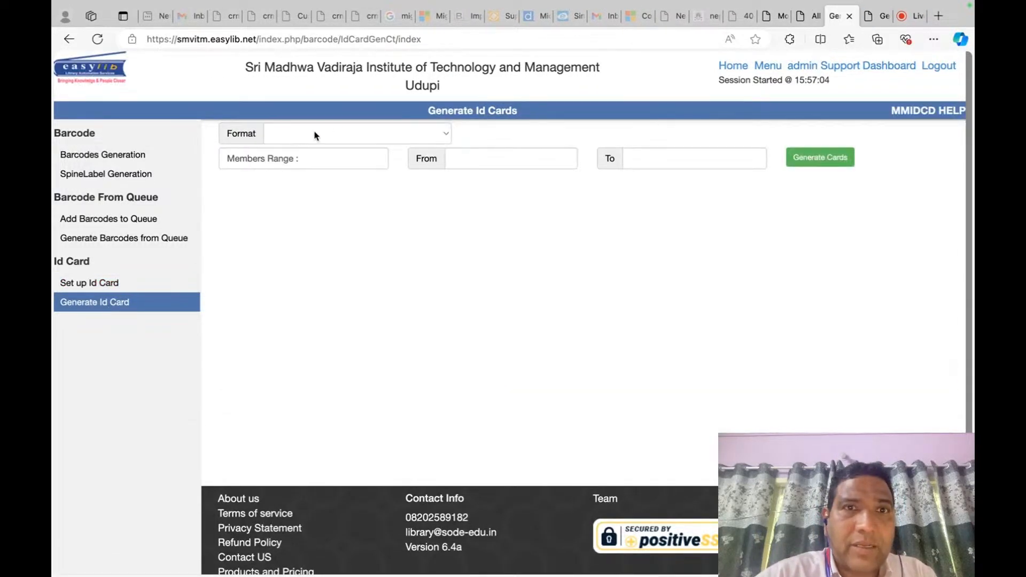
left_click(338, 129)
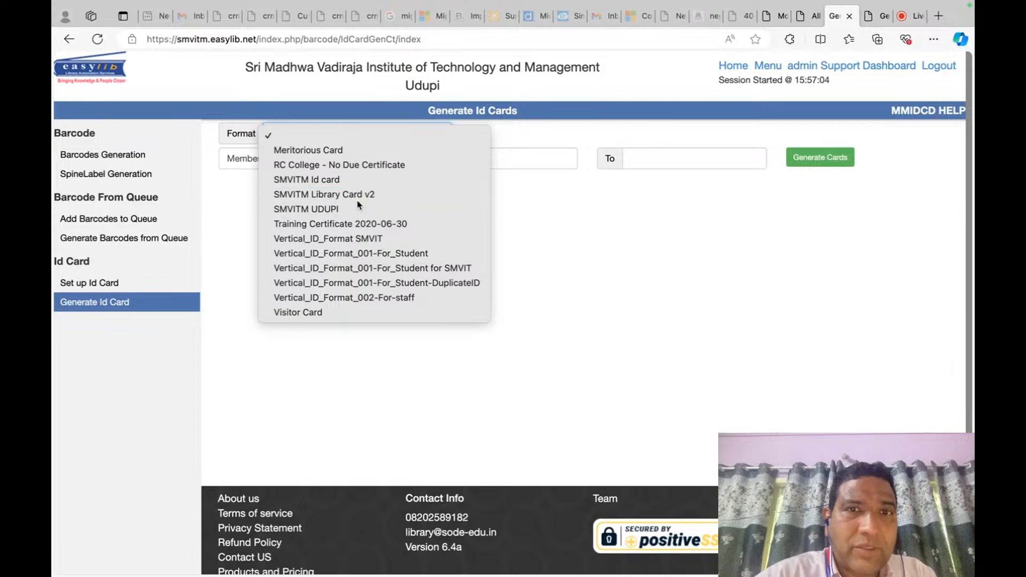
left_click(324, 194)
left_click(476, 159)
type("4MW10CS001")
key("Tab")
type("4MW10CS010")
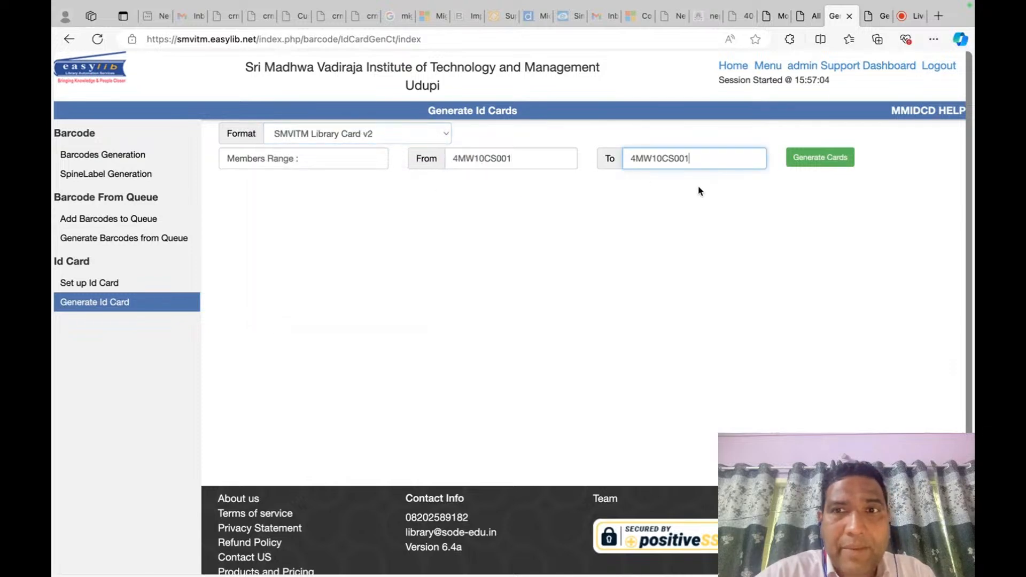
left_click(818, 157)
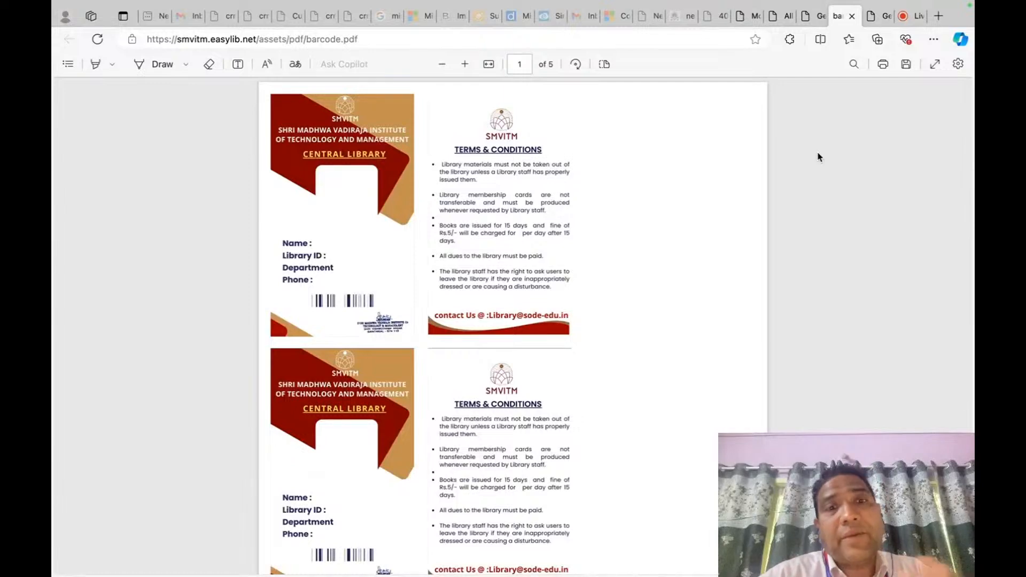
scroll(582, 172, "down", 7)
scroll(583, 171, "up", 7)
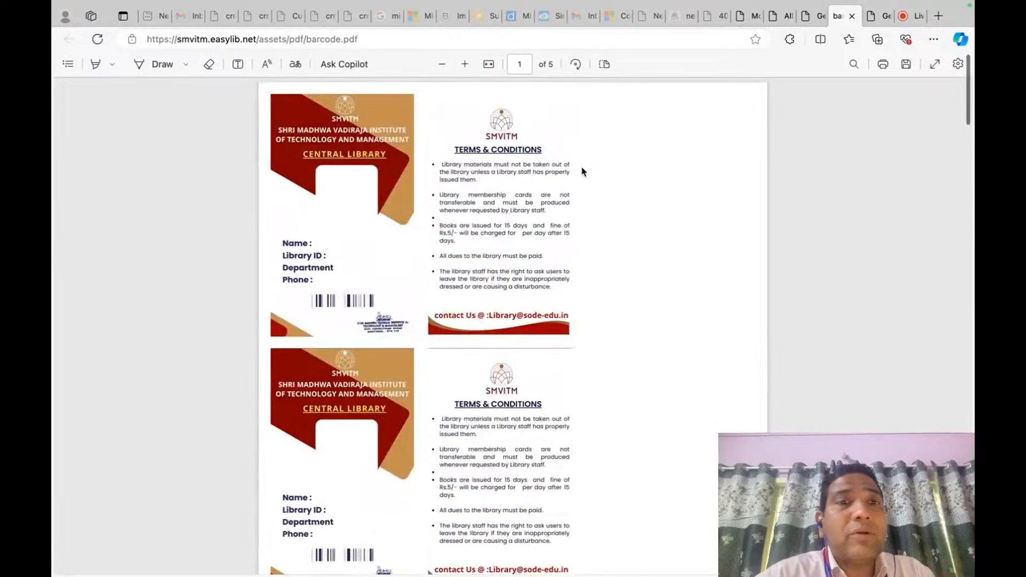
Examine the generated library cards PDF, checking the front and back layouts, the two cards per page and the empty member detail areas.
scroll(385, 191, "up", 5)
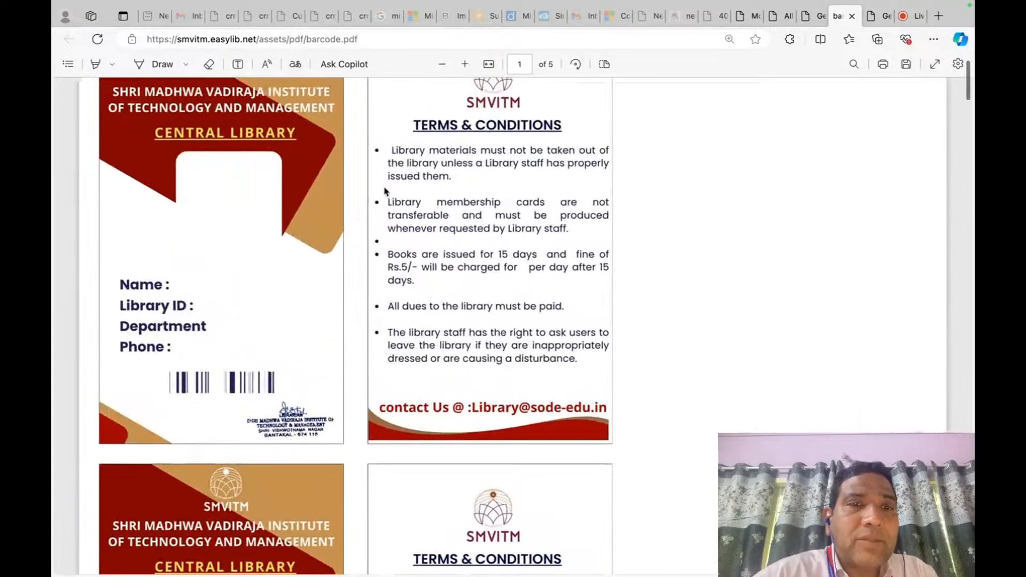
scroll(257, 192, "up", 1)
scroll(257, 192, "down", 5)
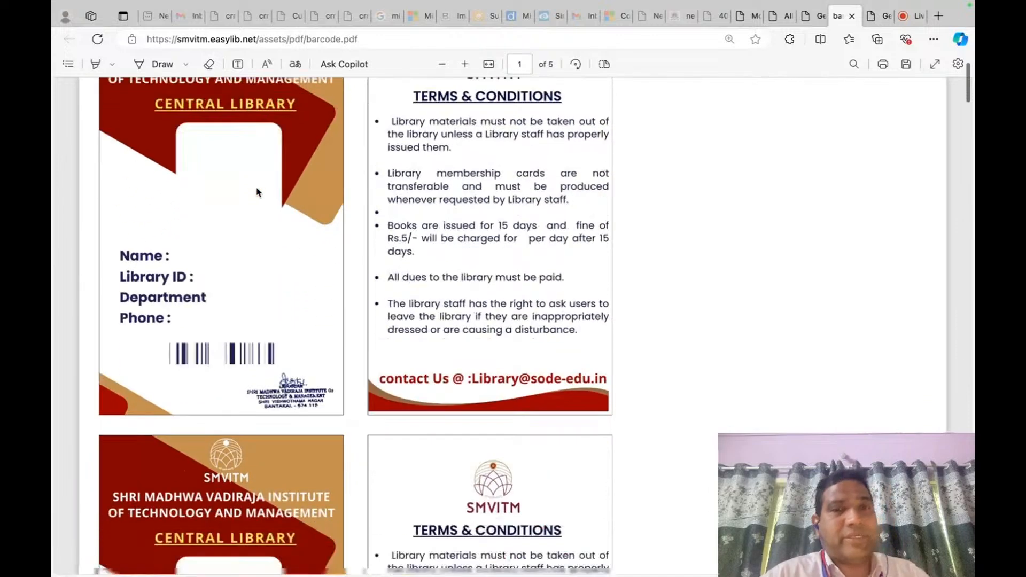
scroll(257, 192, "down", 1)
scroll(257, 192, "up", 3)
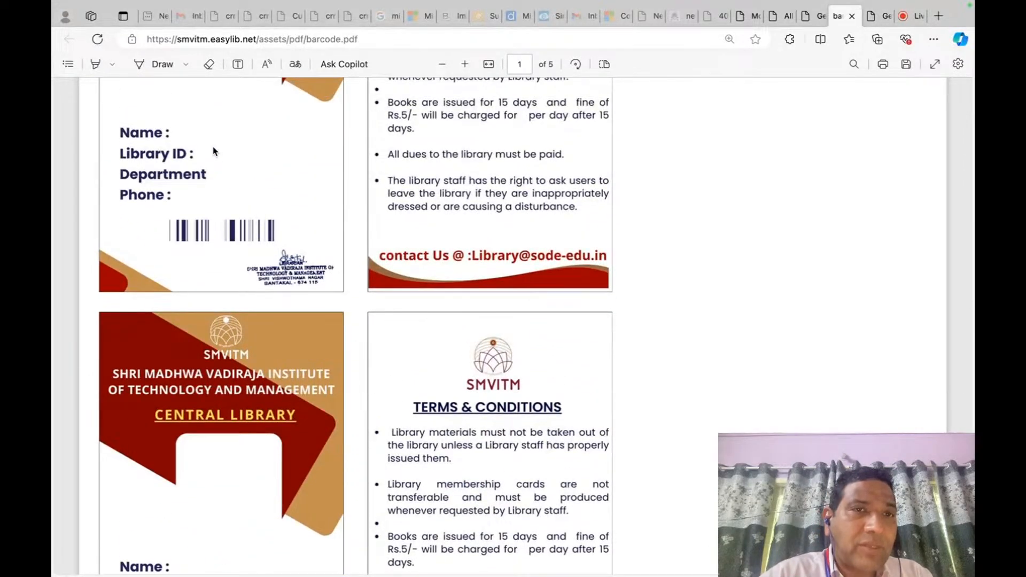
scroll(222, 206, "up", 1)
scroll(222, 207, "down", 6)
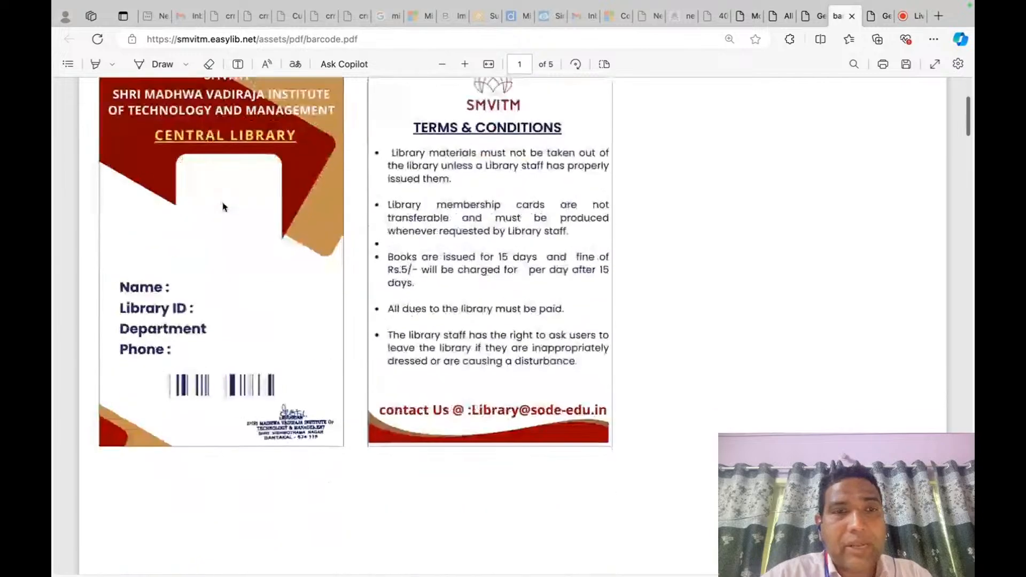
scroll(277, 345, "up", 6)
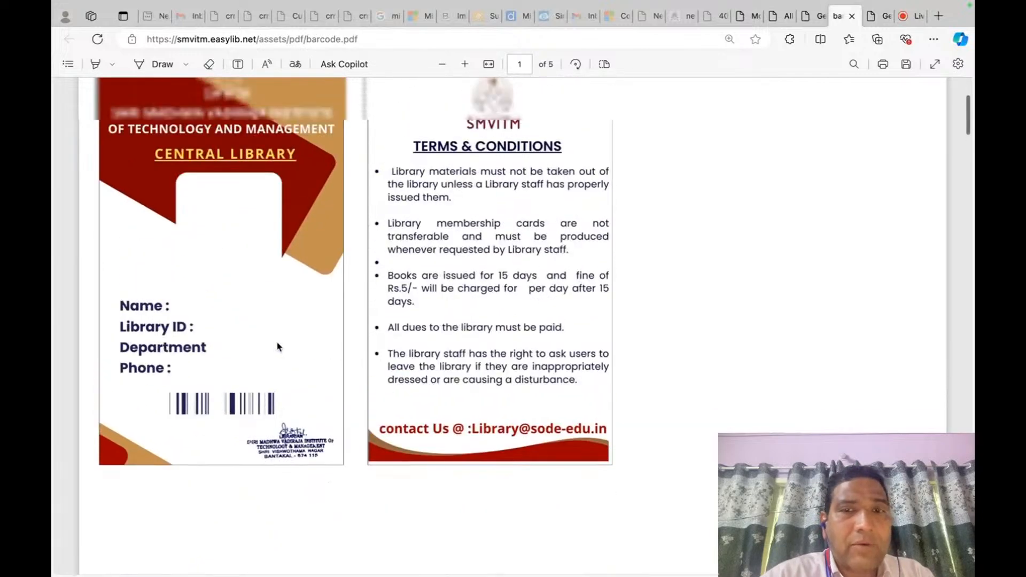
scroll(276, 346, "down", 3)
scroll(449, 381, "down", 5)
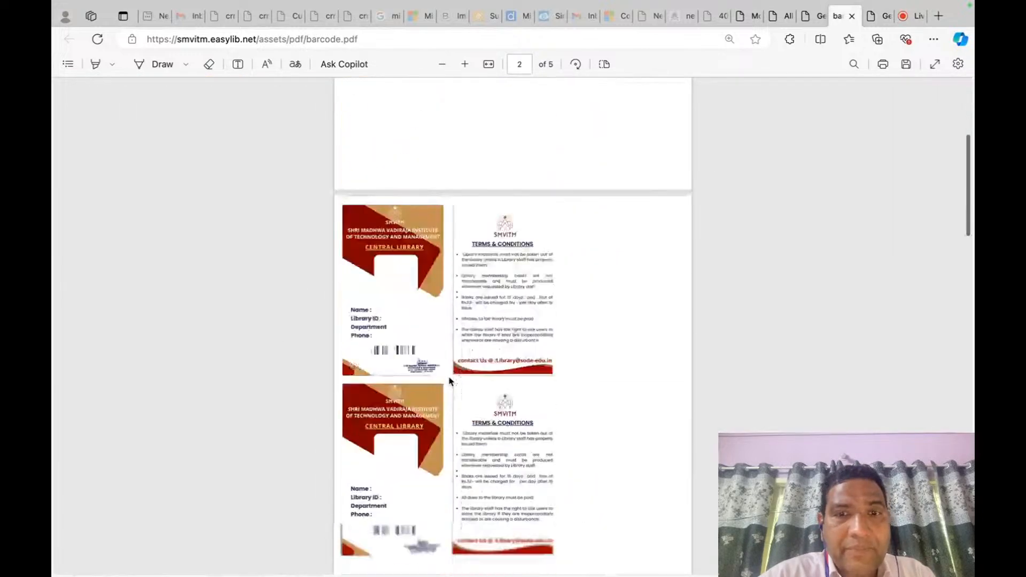
scroll(449, 380, "up", 1)
right_click(485, 313)
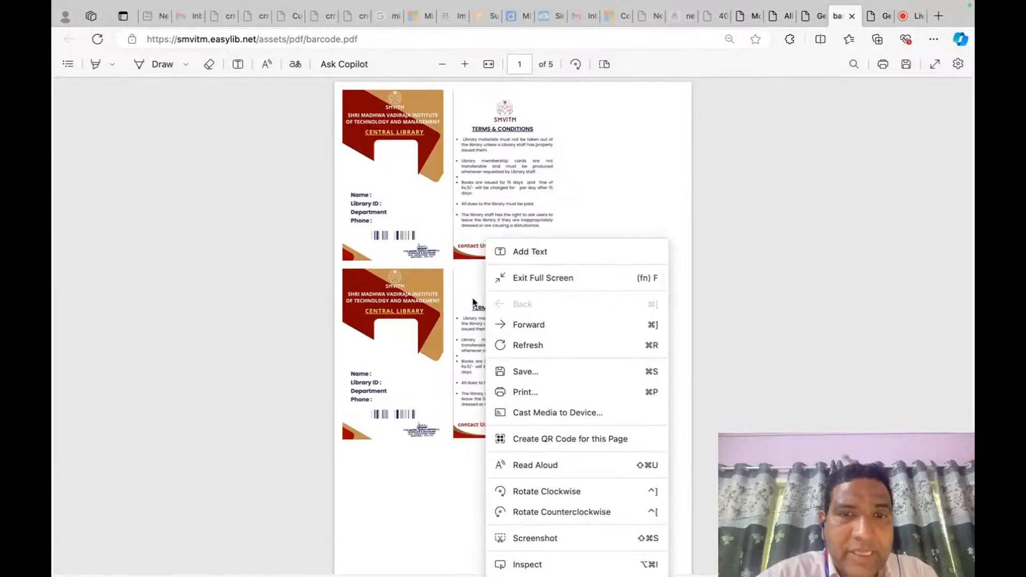
left_click(456, 272)
scroll(450, 252, "down", 1)
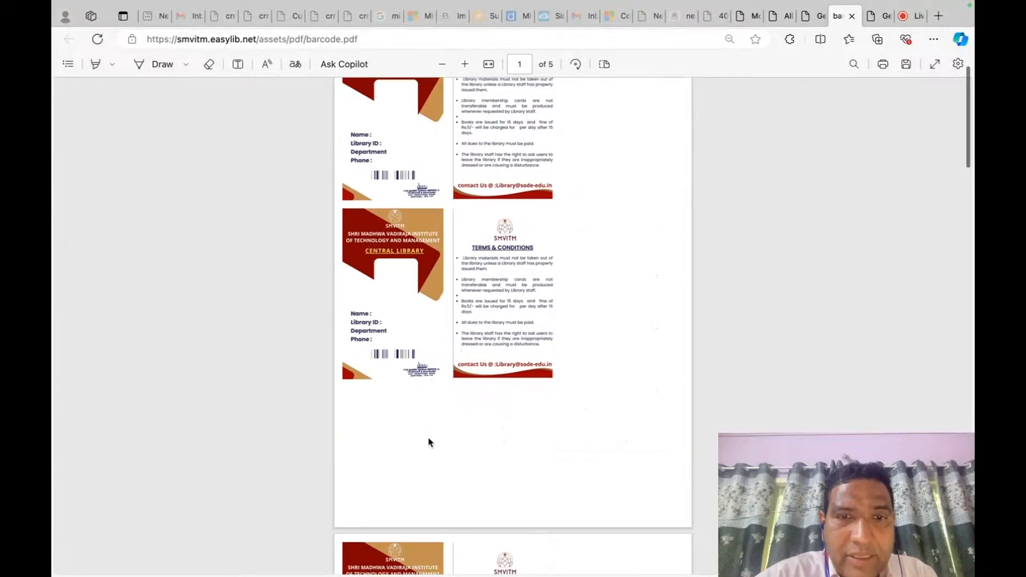
scroll(393, 214, "up", 1)
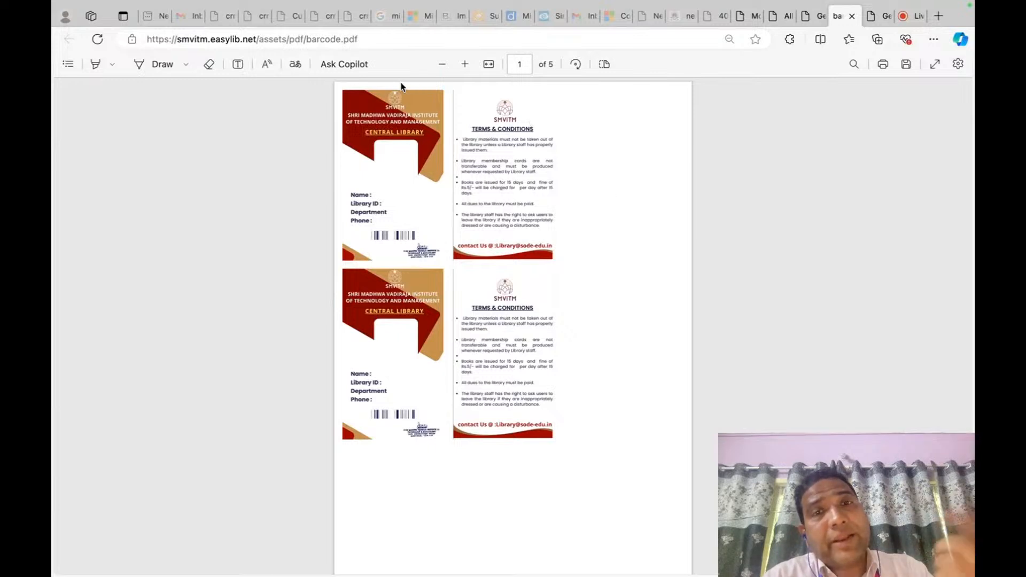
scroll(481, 374, "down", 4)
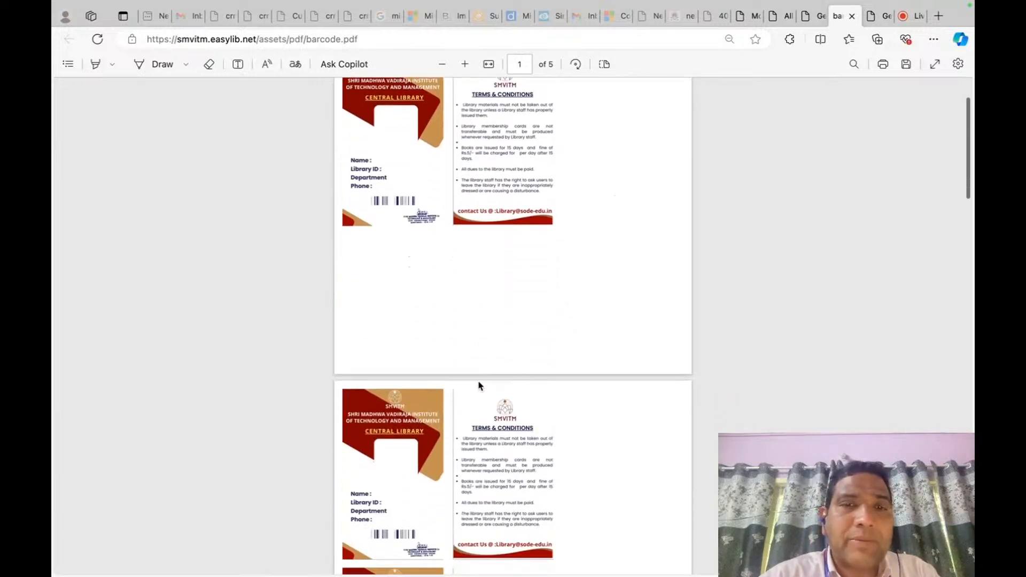
scroll(438, 240, "up", 4)
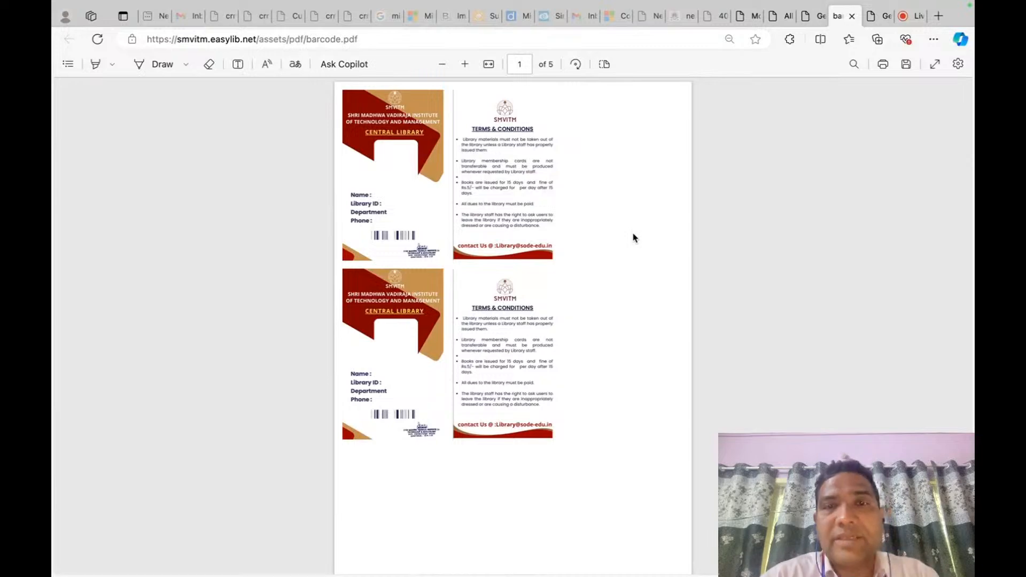
Return to the ID card setup page and load the SMVITM Library Card v2 format.
left_click(866, 16)
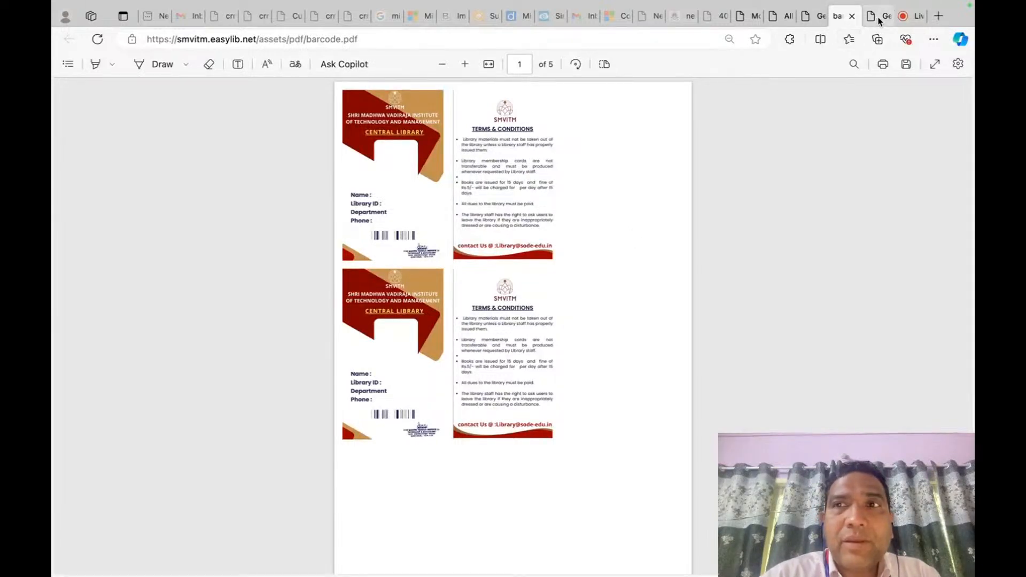
left_click(847, 16)
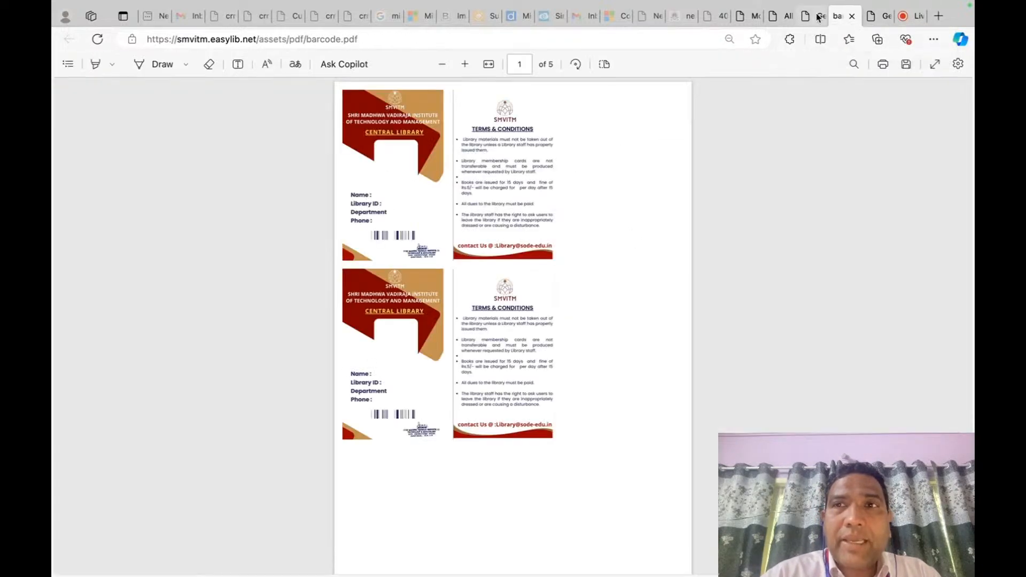
left_click(816, 16)
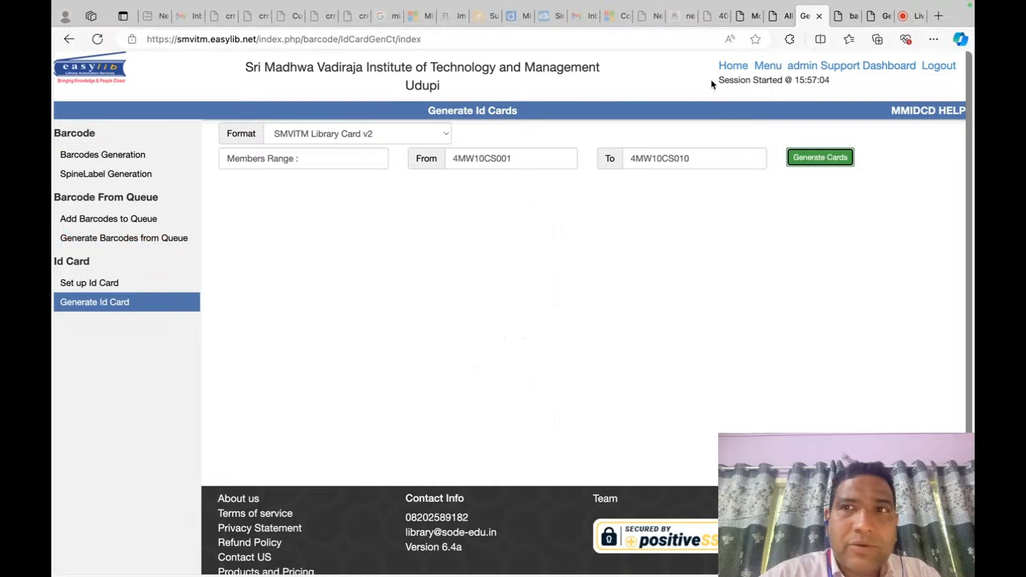
left_click(783, 17)
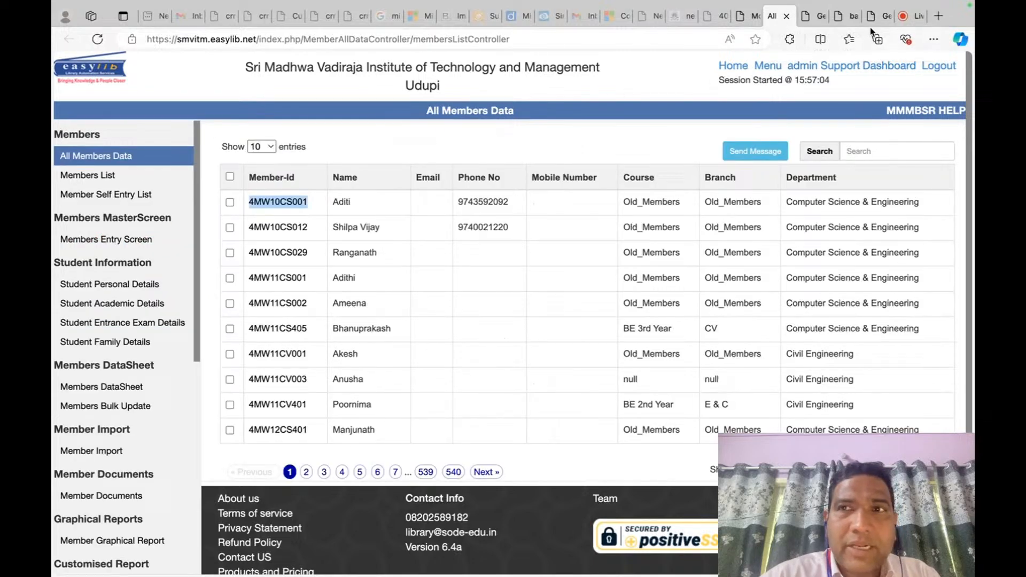
left_click(815, 16)
left_click(96, 282)
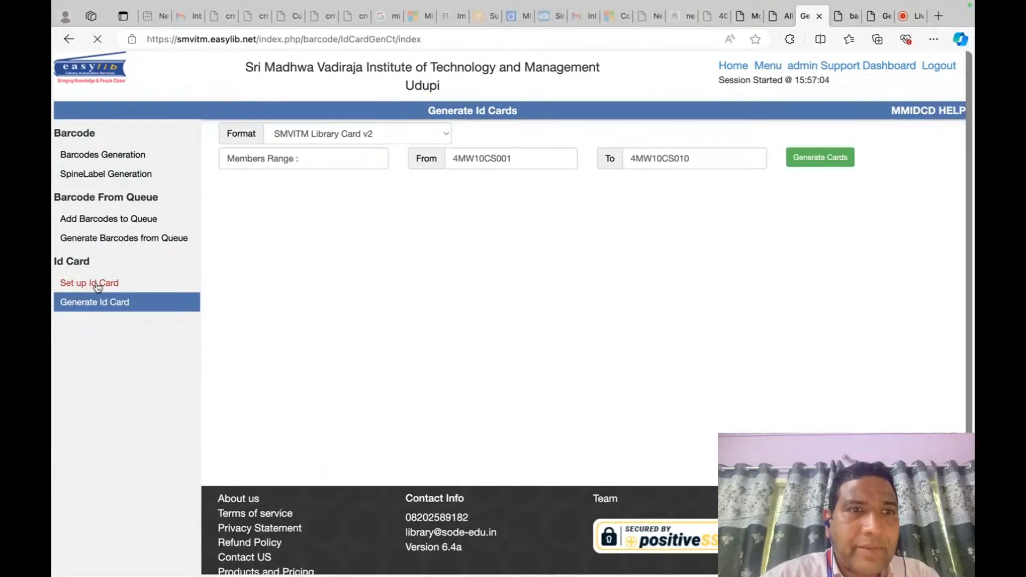
left_click(473, 137)
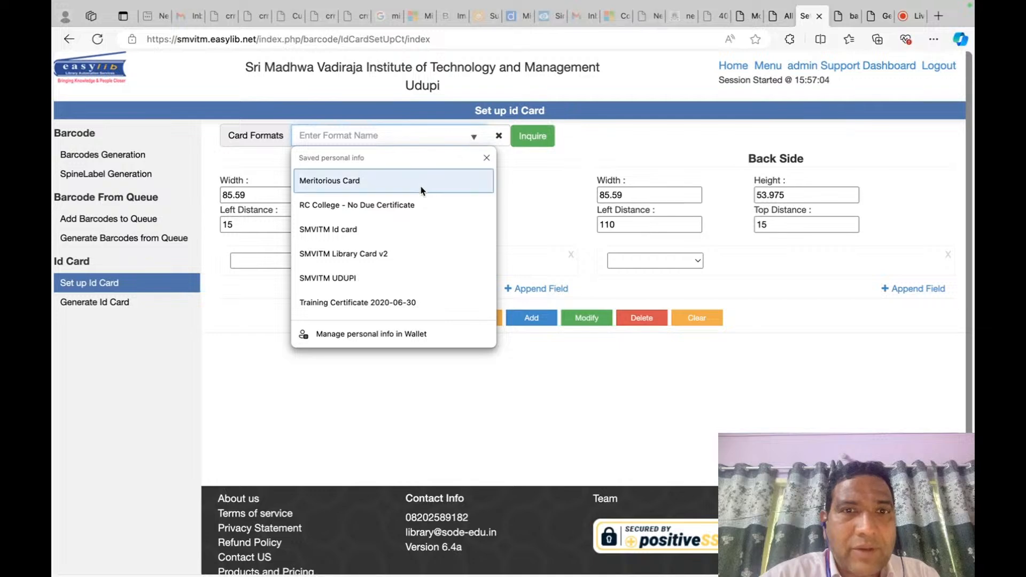
left_click(374, 258)
left_click(533, 139)
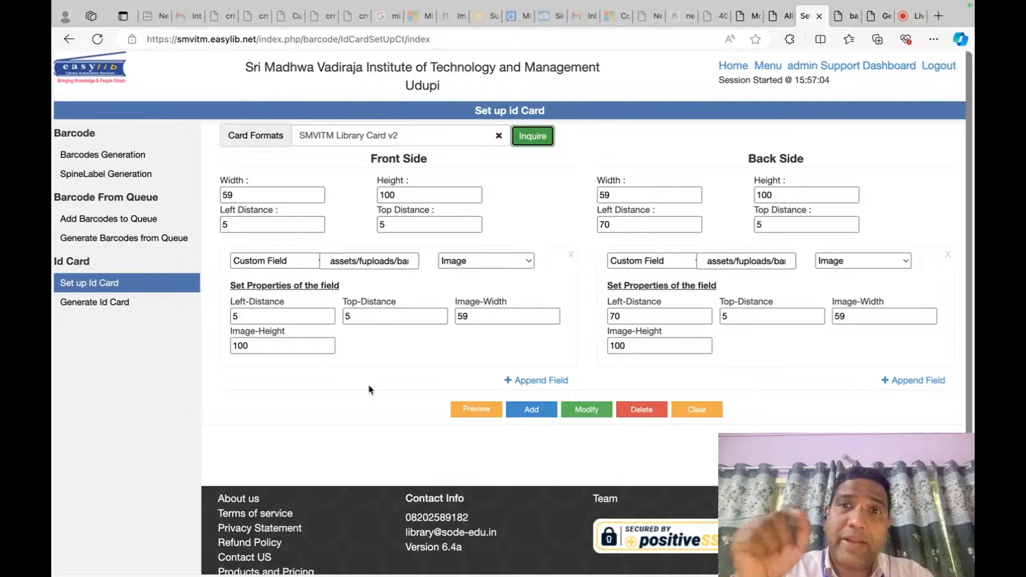
Switch to Preview, dismiss the image dimensions dialog and check where the member details belong on SMVITM Front.jpeg.
key("super+Tab")
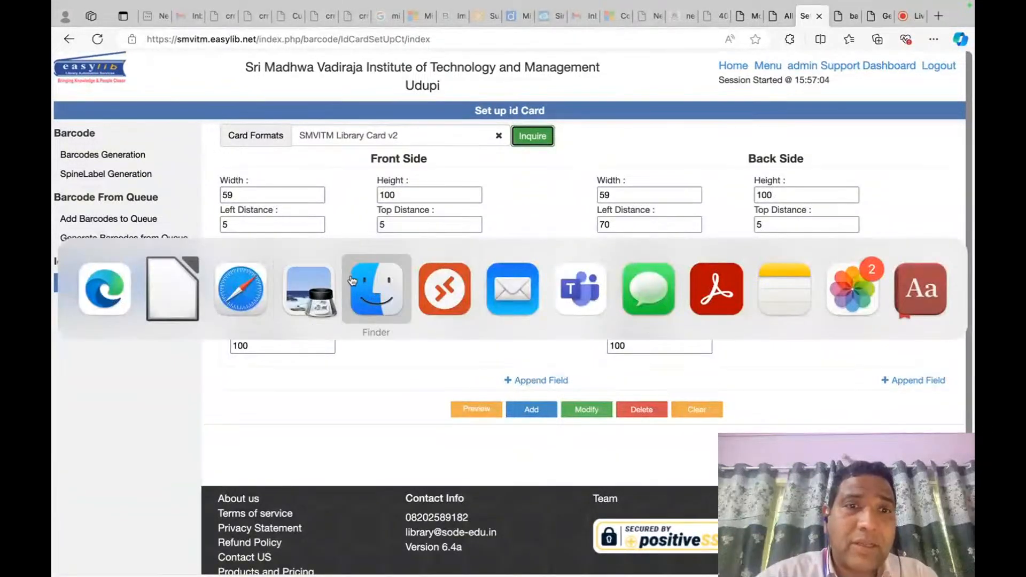
left_click(308, 292)
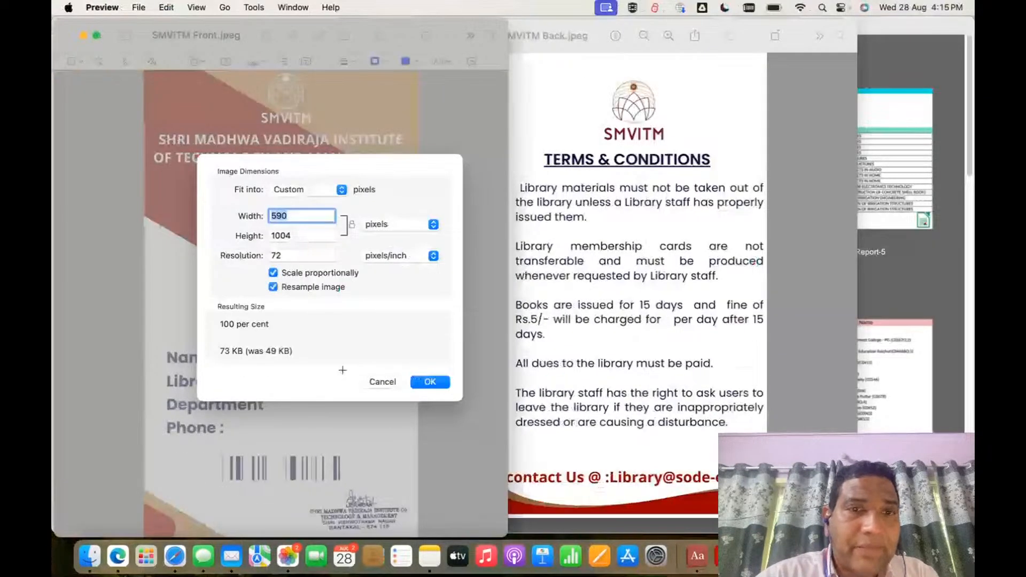
key("Escape")
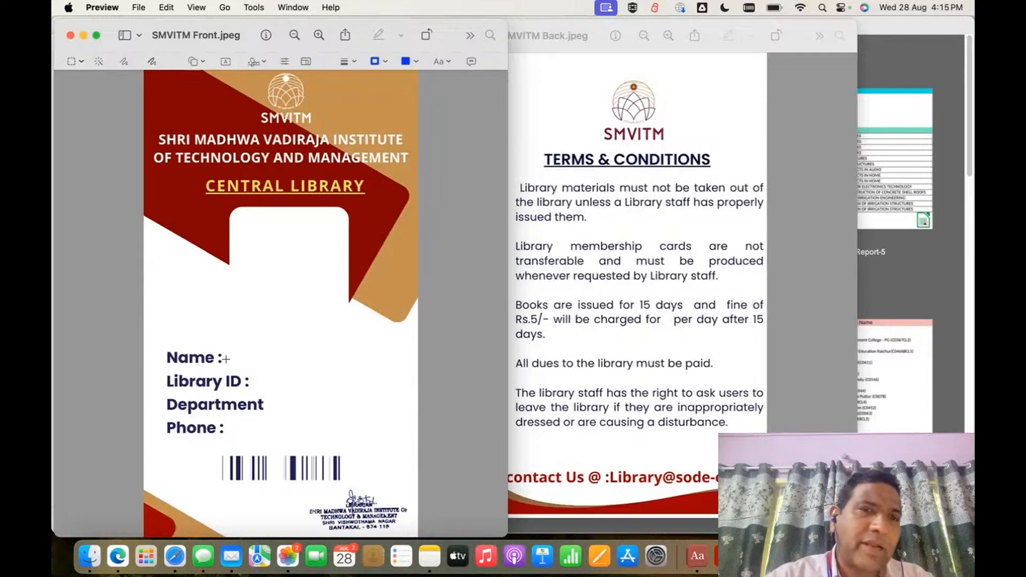
key("ctrl+Right")
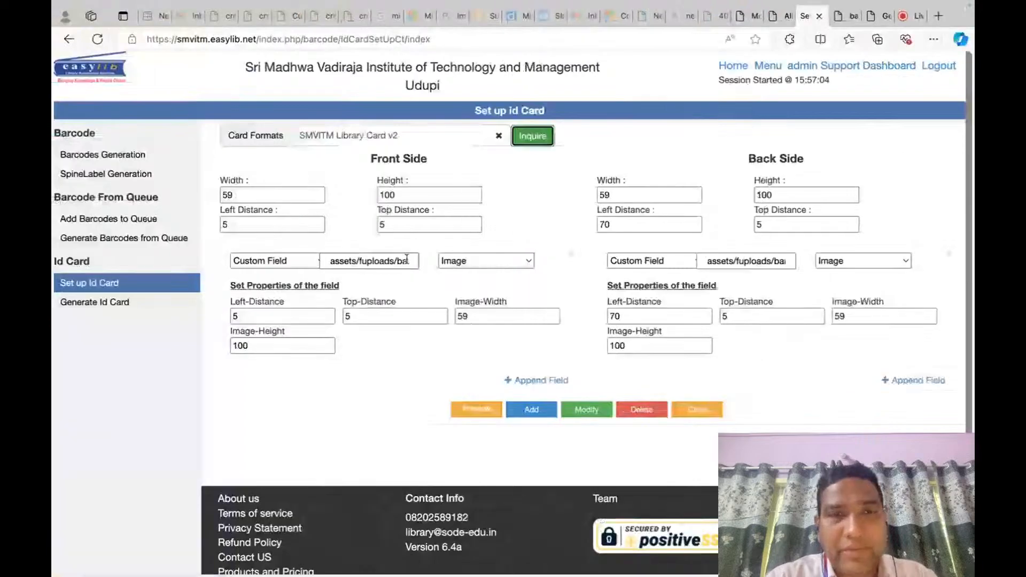
Append a front side field and make it a Database text field showing Member Name.
left_click(534, 380)
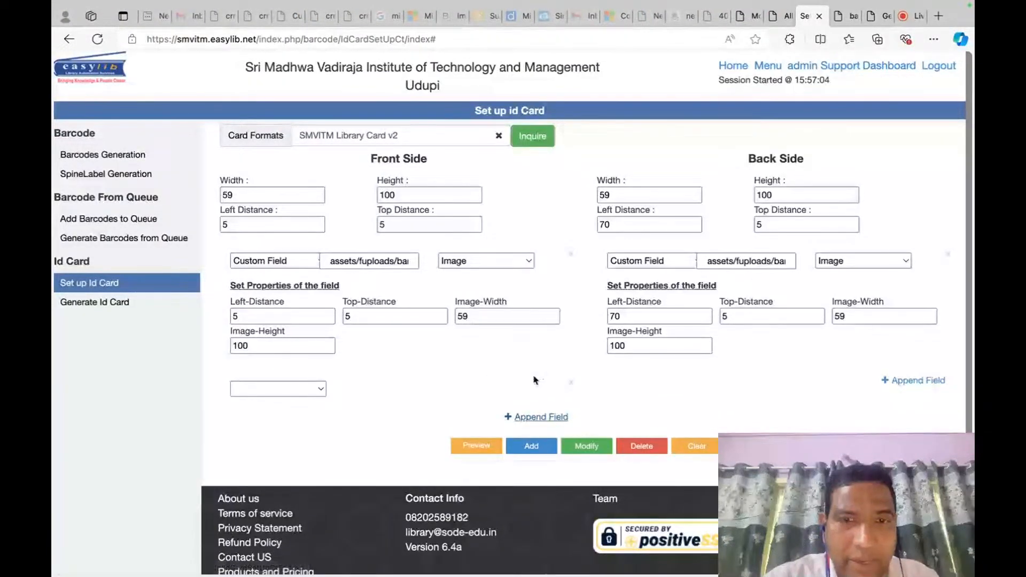
left_click(274, 387)
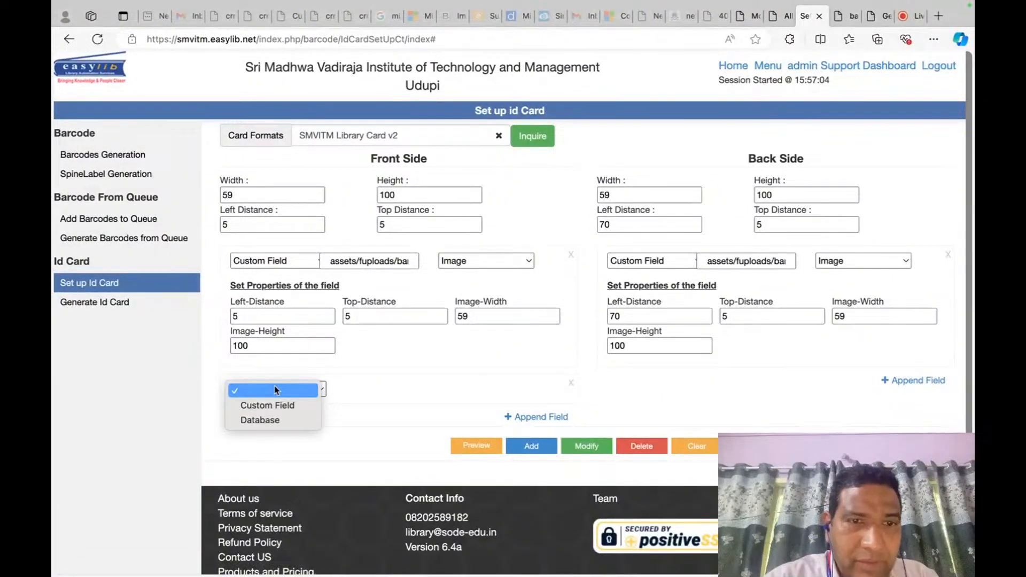
left_click(266, 420)
left_click(386, 392)
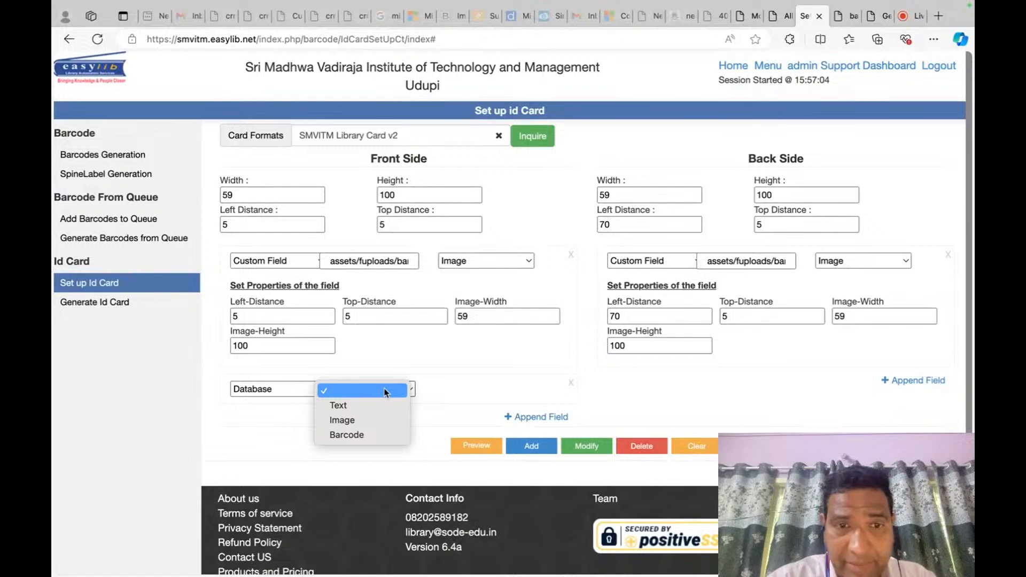
left_click(378, 407)
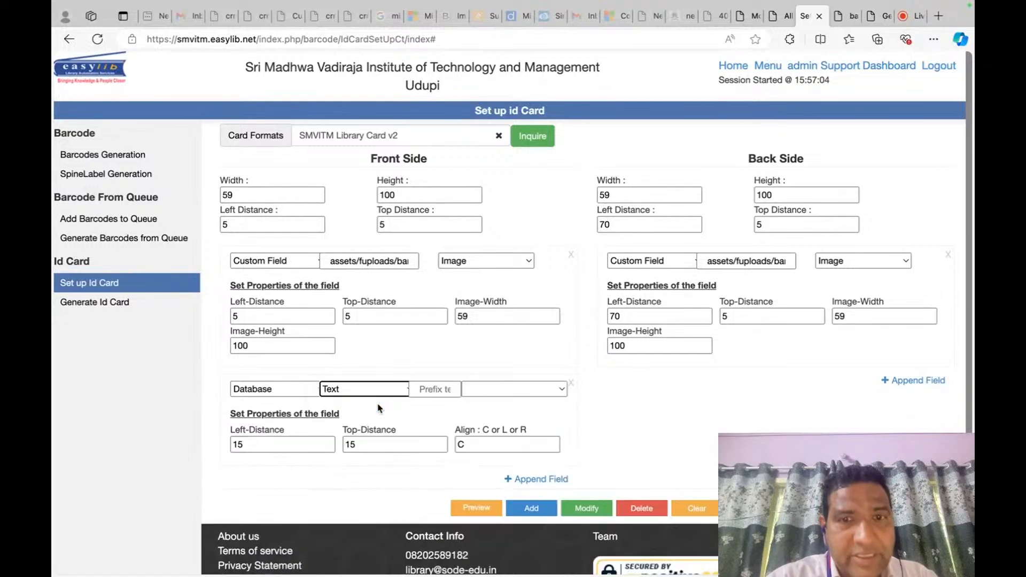
left_click(483, 390)
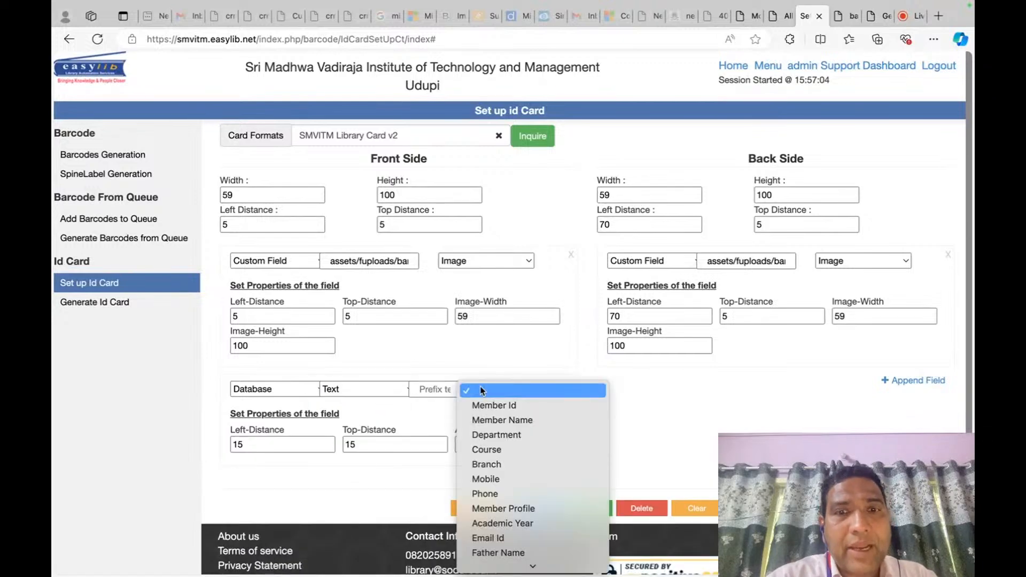
left_click(495, 419)
Set the Member Name field's left distance to 20 and check the Name line's vertical position on SMVITM Front.jpeg in Preview.
left_click(288, 444)
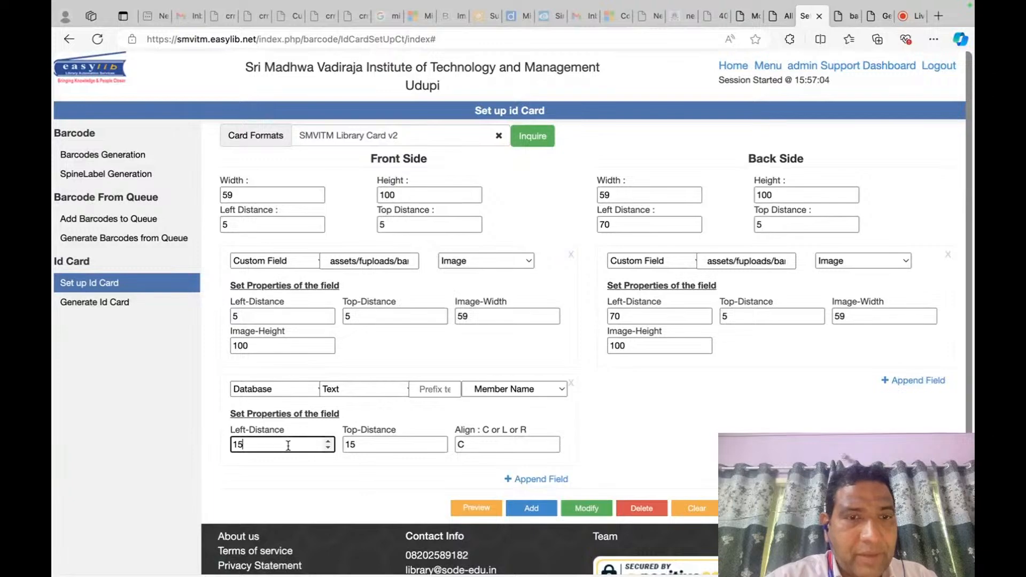
type("20")
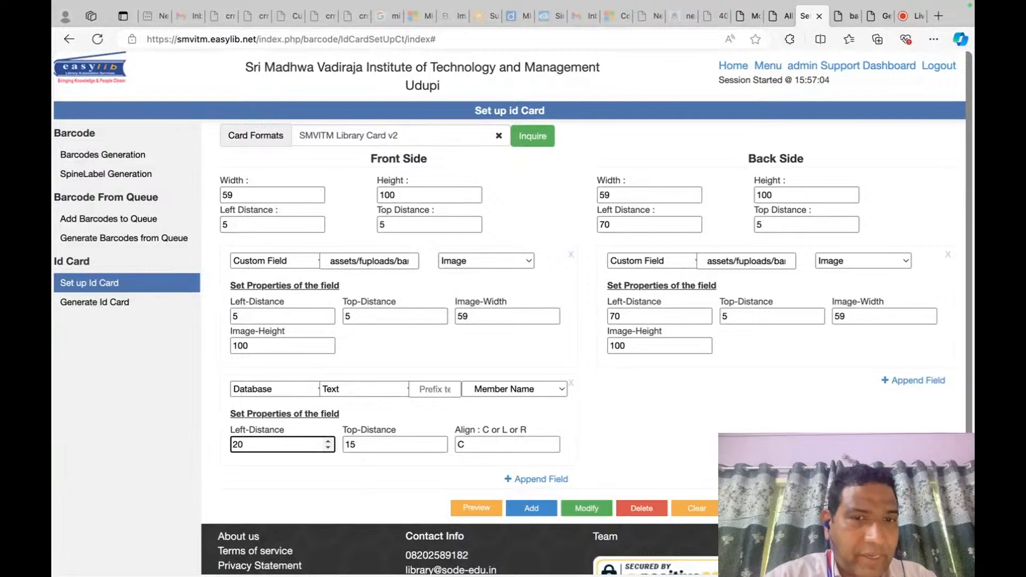
key("Tab")
key("ctrl+Left")
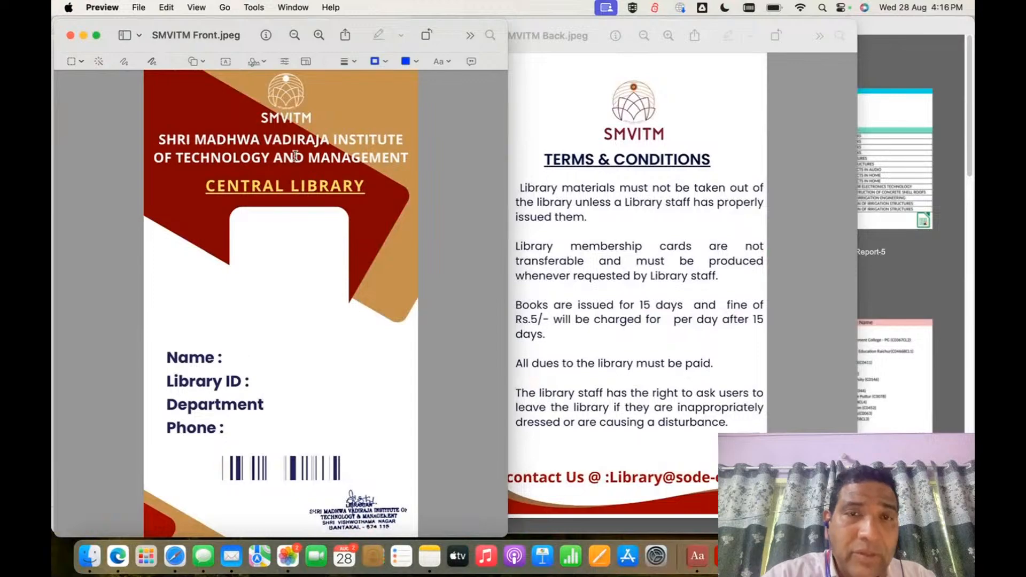
key("ctrl+Right")
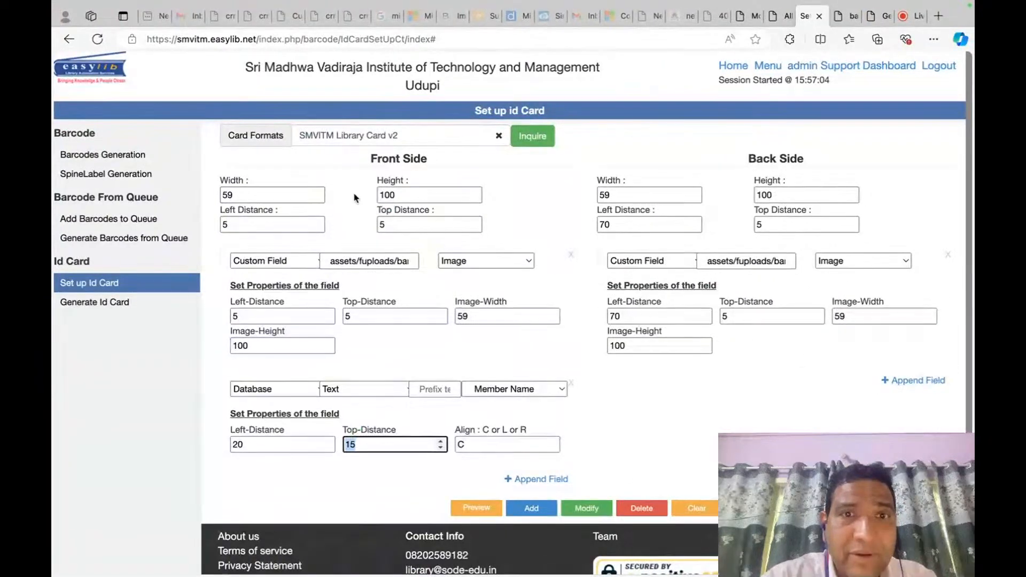
key("ctrl+Left")
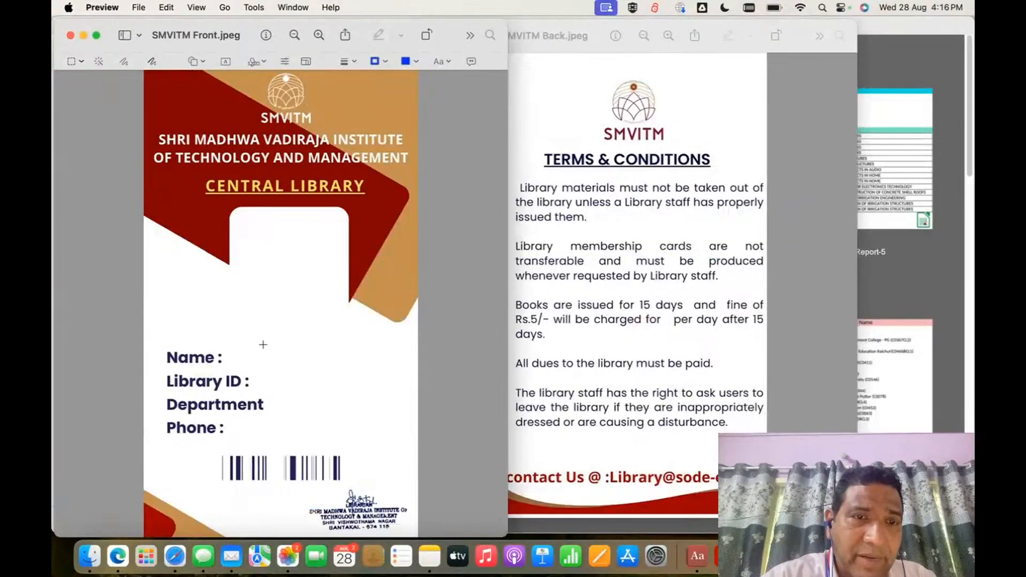
key("ctrl+Right")
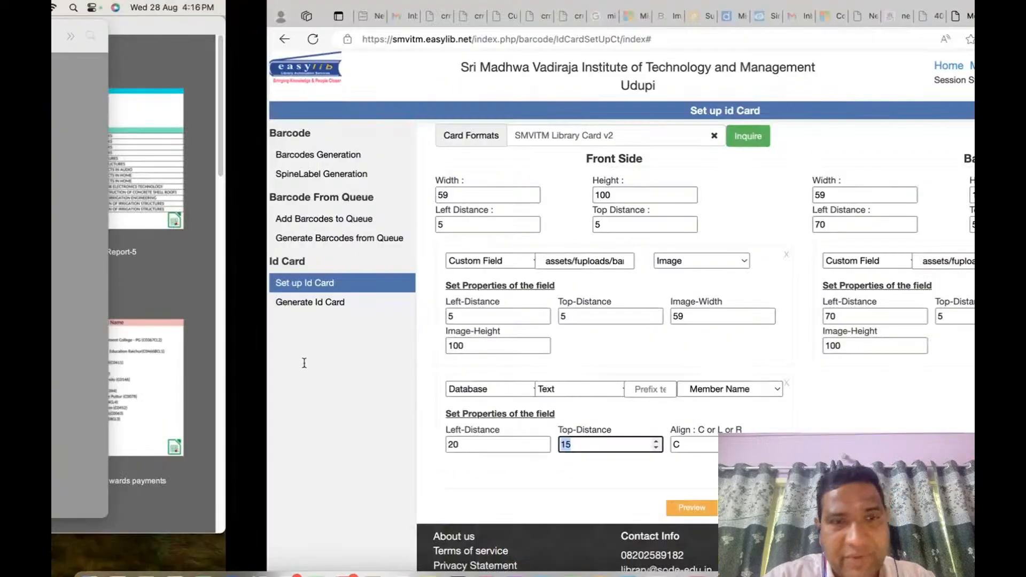
Set the Member Name field's top distance to 65 and alignment to L, and save the modified card format.
type("65")
key("Tab")
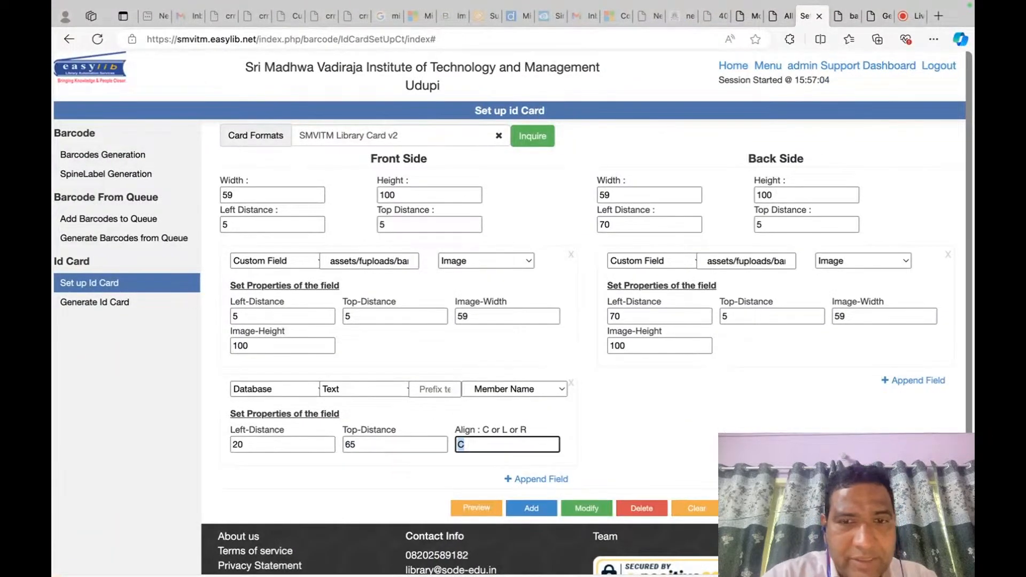
key("Caps_Lock")
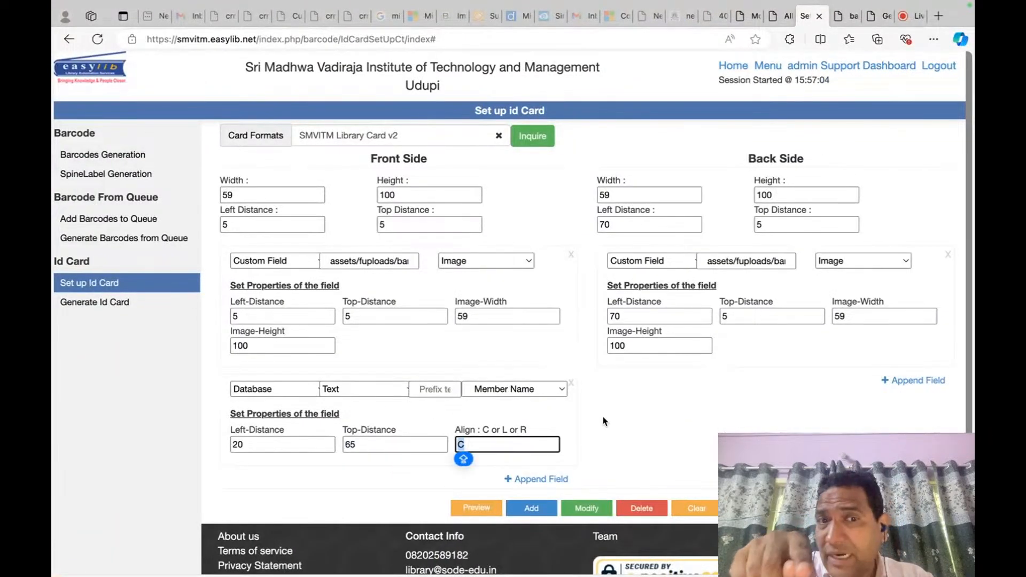
type("L")
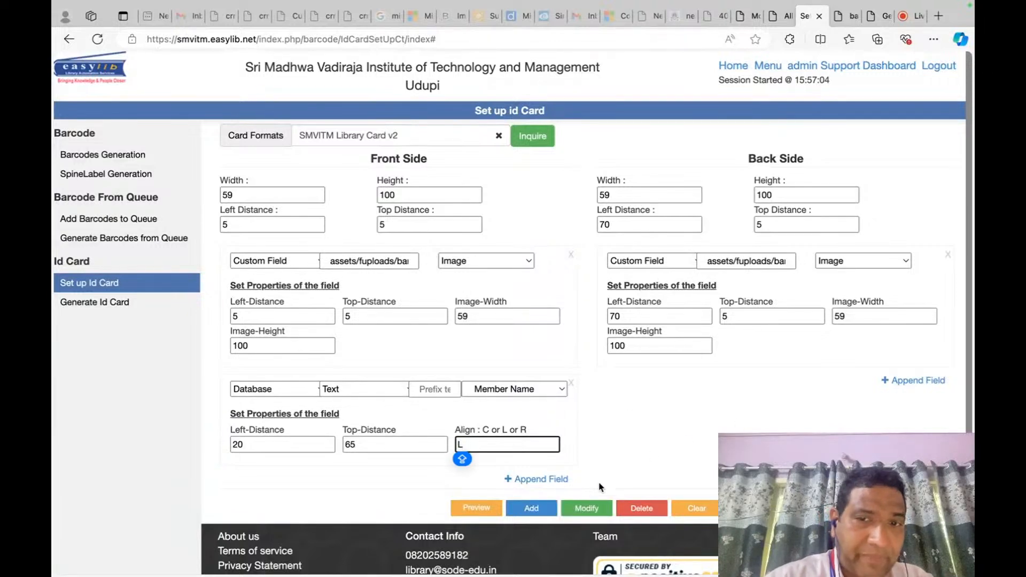
left_click(590, 509)
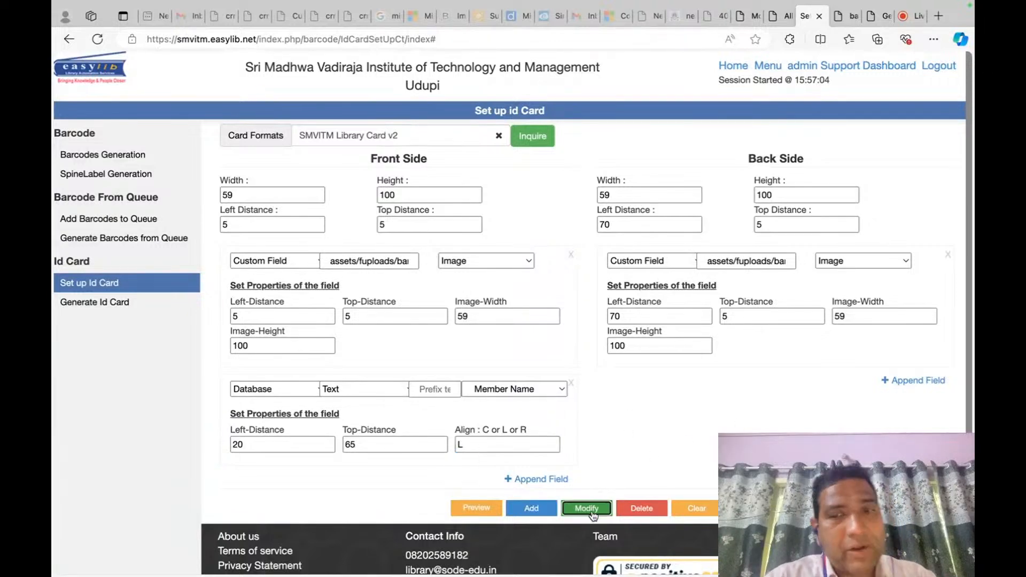
left_click(586, 339)
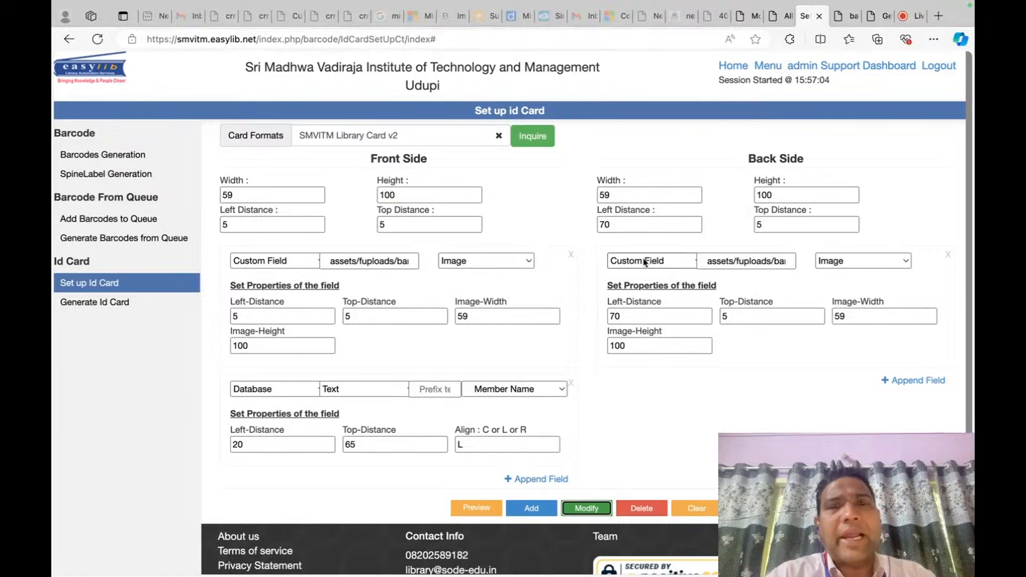
Close the old cards PDF and generate cards in the SMVITM Library Card v2 format for the range of member IDs.
left_click(845, 16)
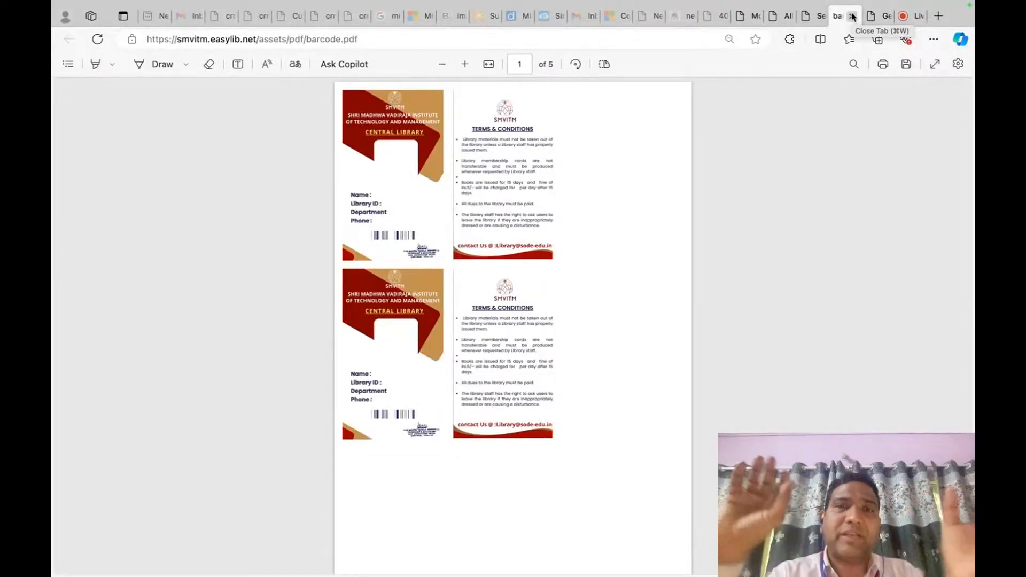
left_click(853, 16)
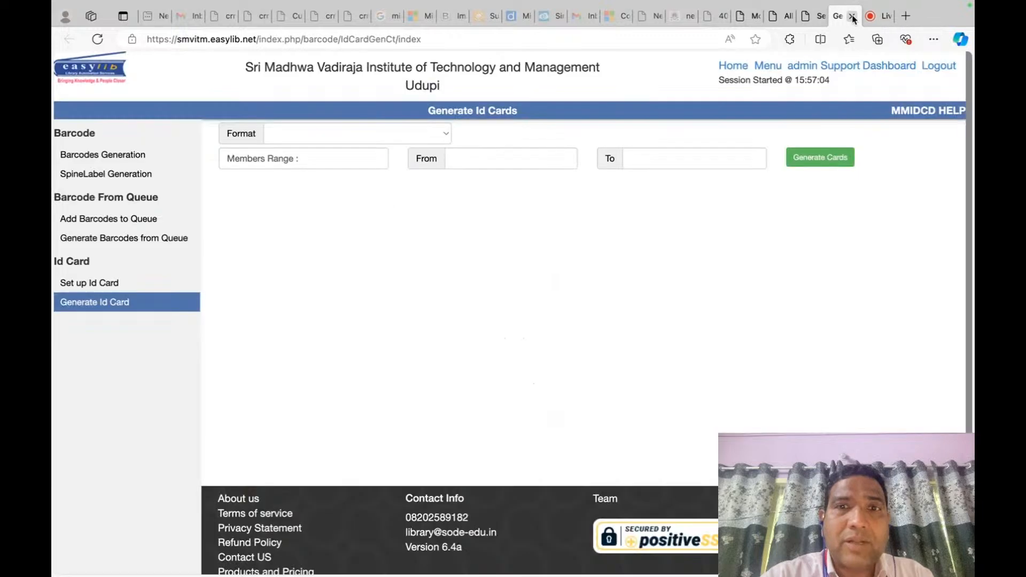
left_click(447, 136)
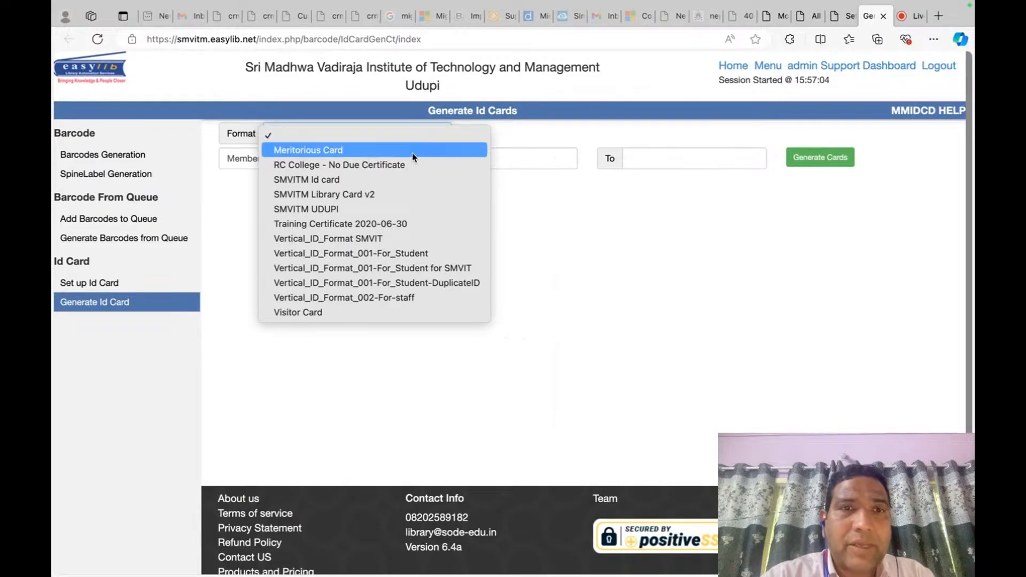
left_click(400, 190)
left_click(503, 159)
type("4MW10CS001")
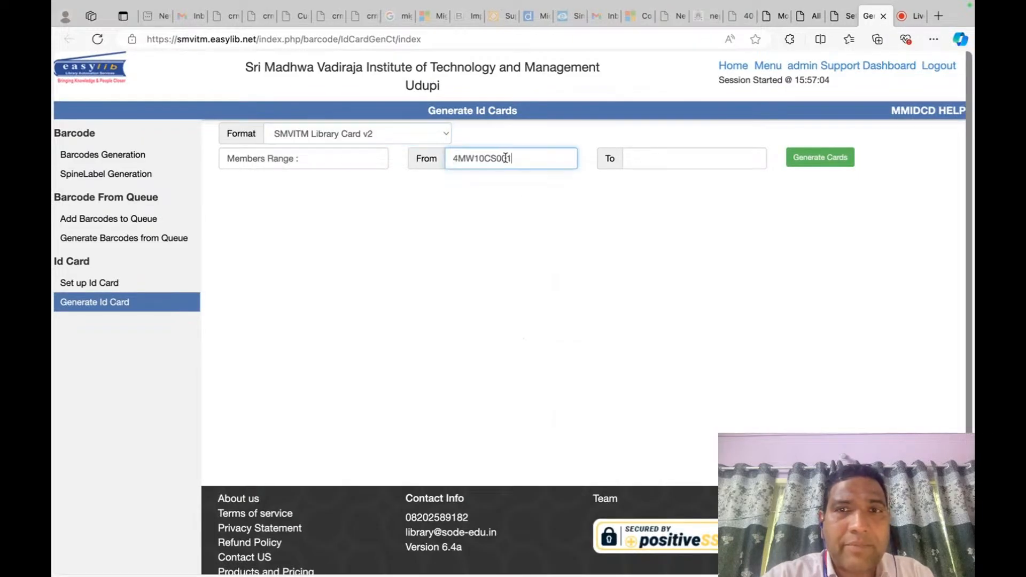
left_click(658, 165)
type("4MW10CS001")
key("BackSpace")
key("BackSpace")
type("10")
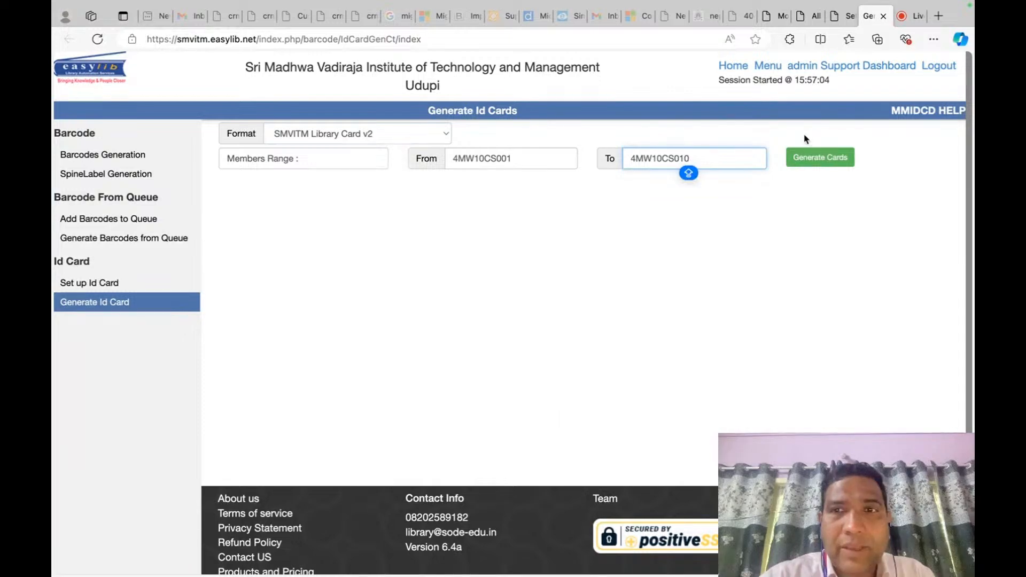
left_click(827, 157)
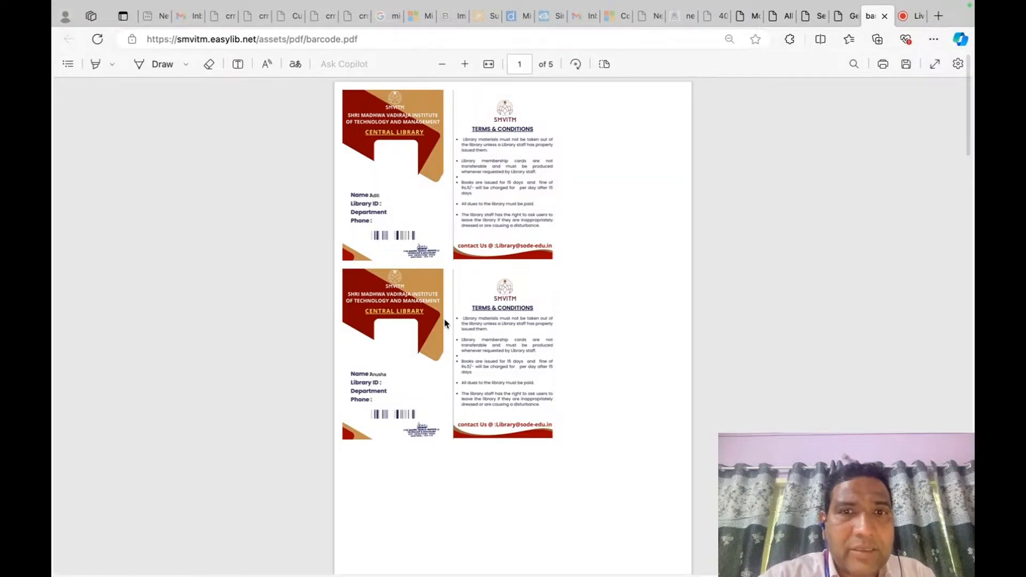
Examine the member name's placement beside the Name label on the generated cards, checking the first card closely.
scroll(382, 180, "up", 5)
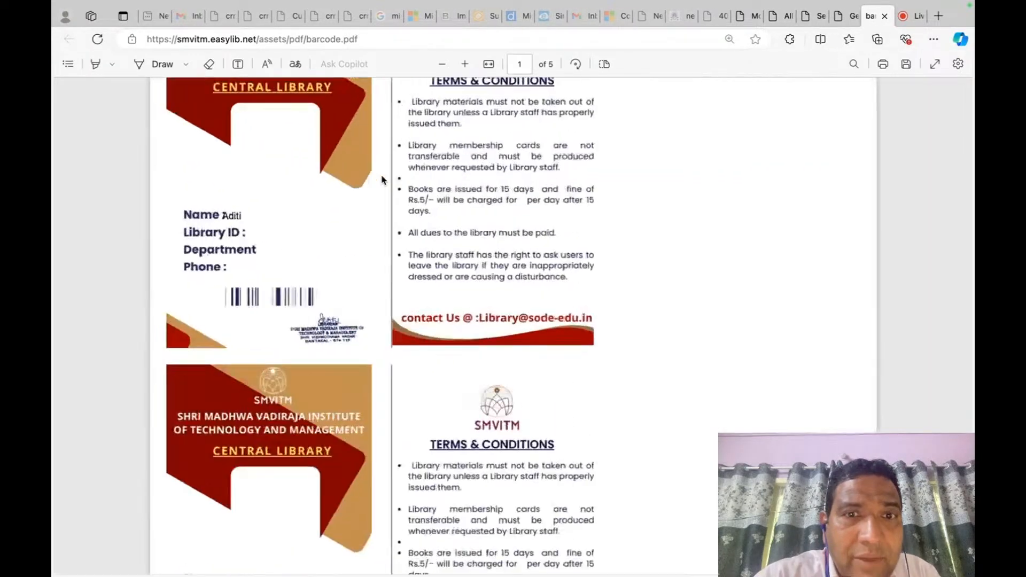
scroll(422, 305, "down", 8)
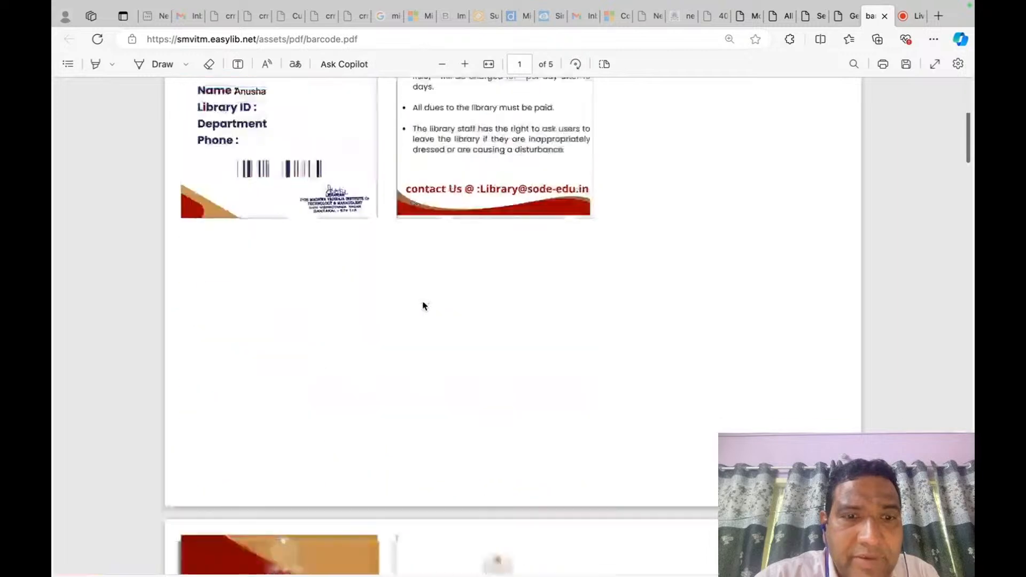
scroll(423, 305, "up", 9)
scroll(423, 305, "up", 1)
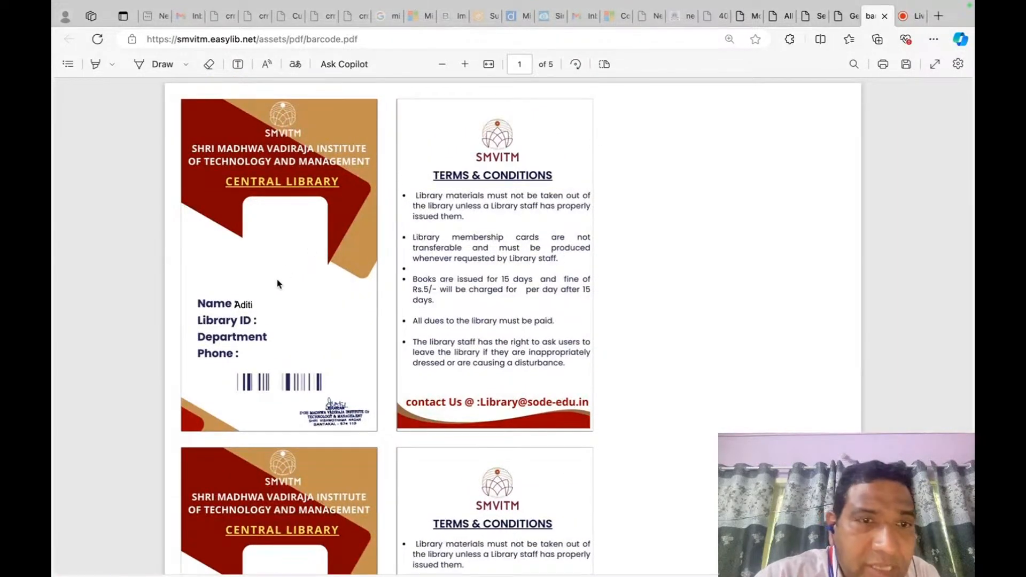
scroll(238, 304, "up", 10)
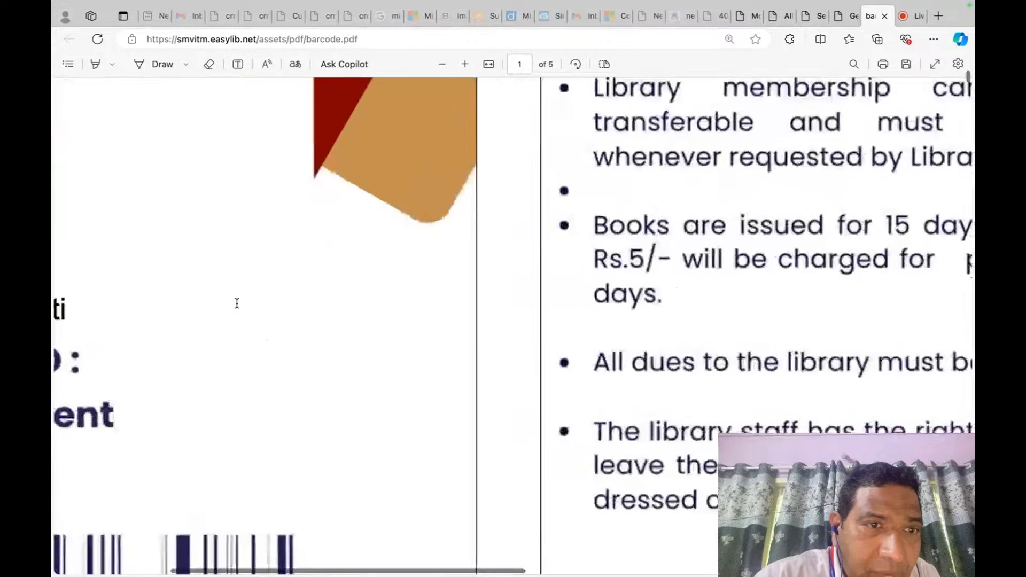
double_click(233, 307)
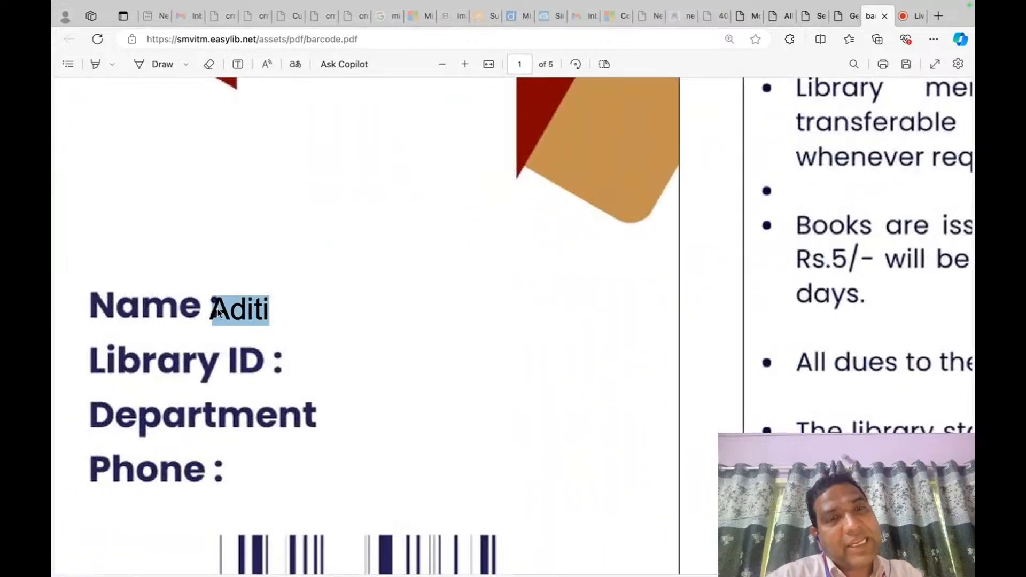
left_click(195, 310)
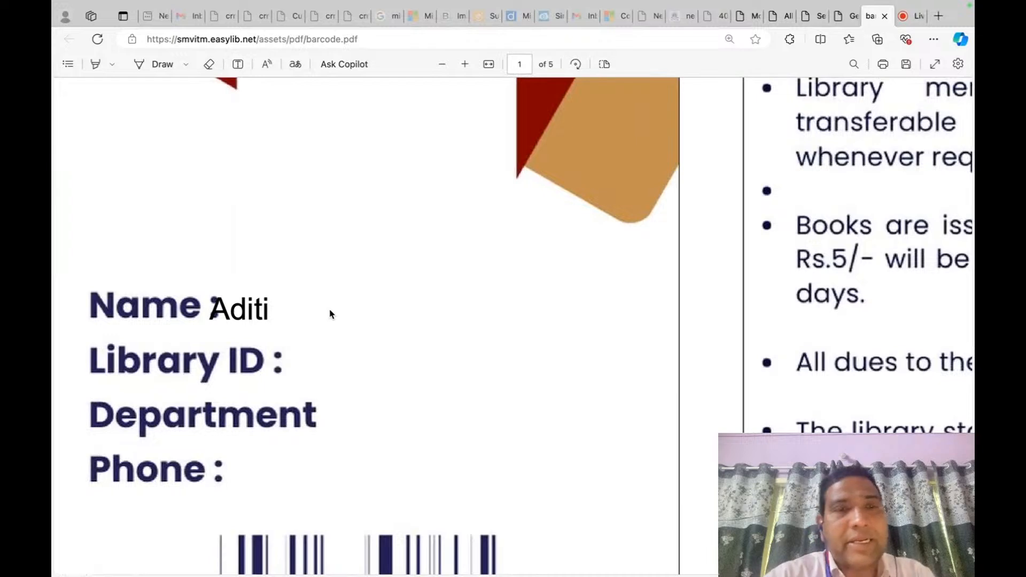
Return to the ID card setup page, set the Member Name field's left distance to 22 and save the format.
left_click(850, 21)
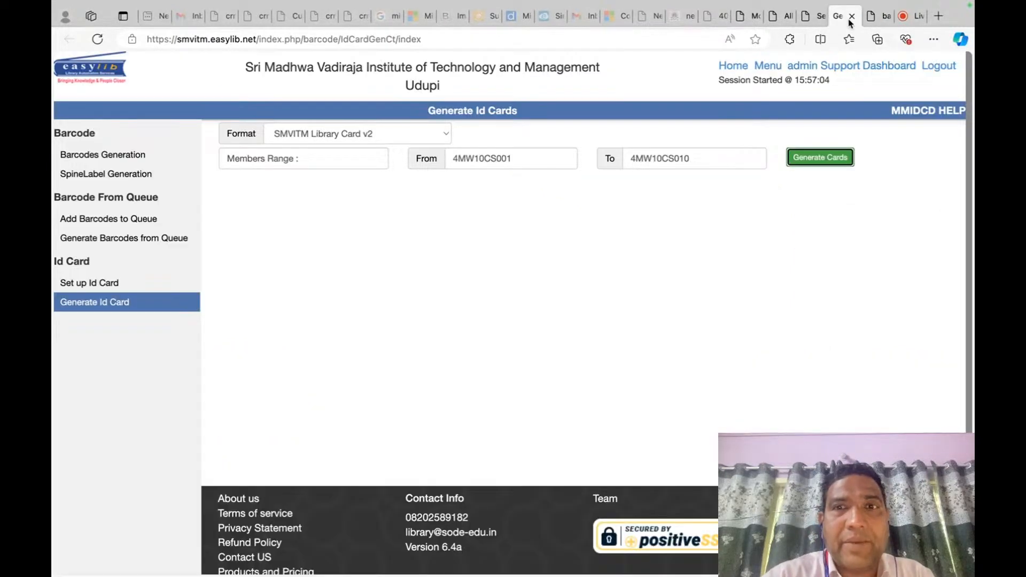
left_click(809, 15)
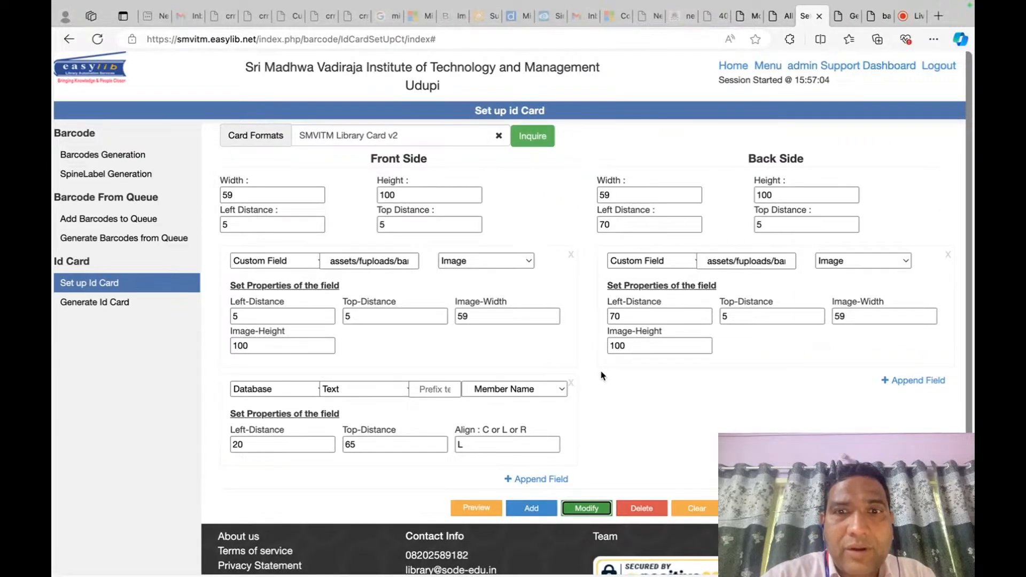
scroll(455, 417, "down", 2)
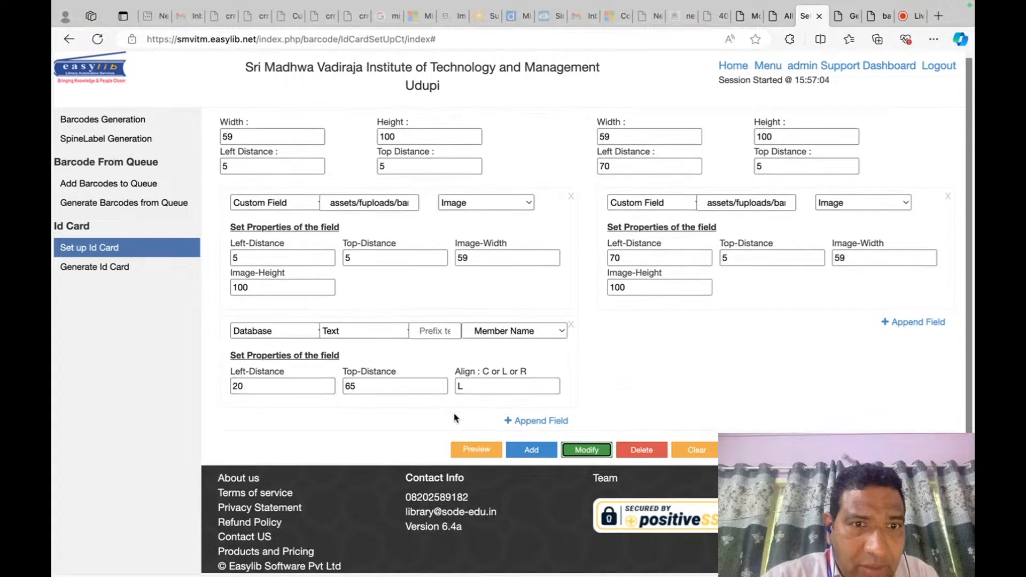
left_click(272, 386)
key("BackSpace")
type("2")
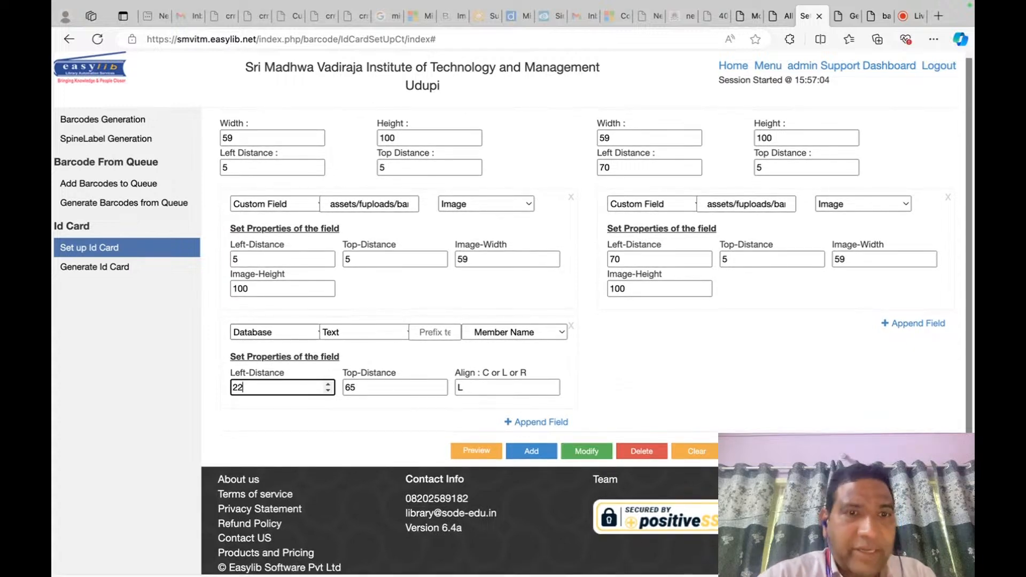
left_click(587, 452)
left_click(576, 338)
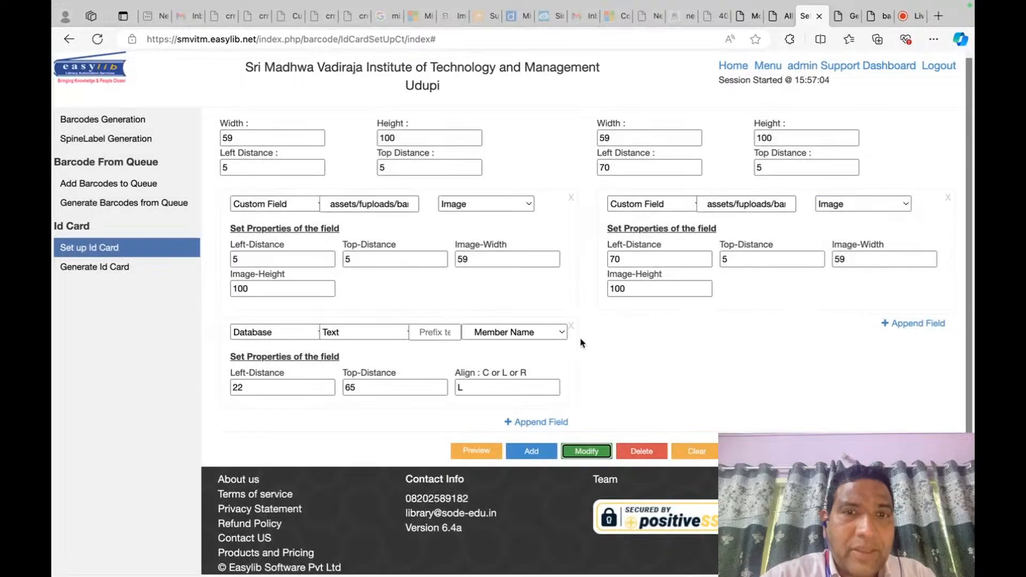
Consult the front card design in Preview, and append a front-side Database text field for Member Id in the browser's card setup.
key("super+Tab")
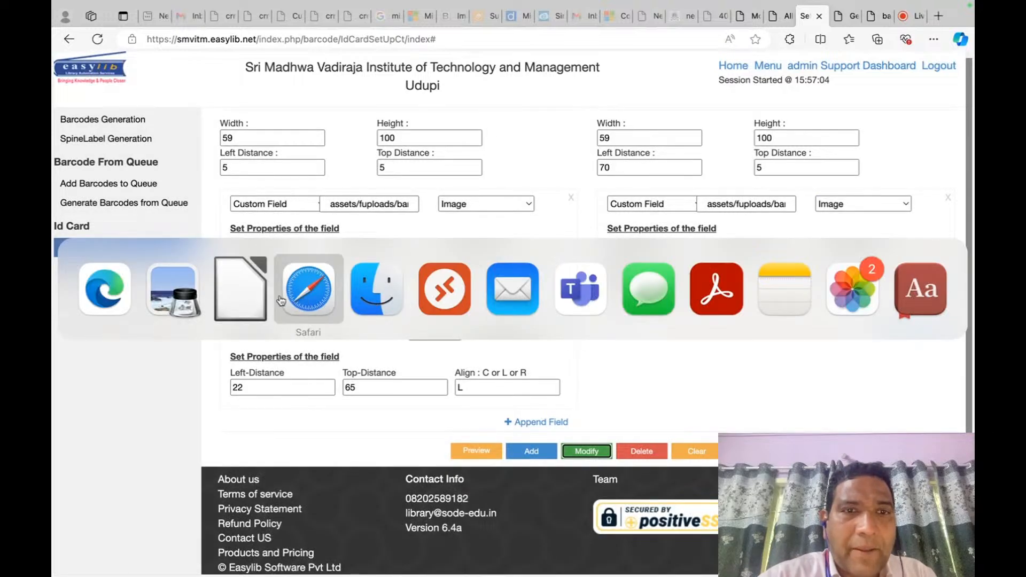
left_click(173, 289)
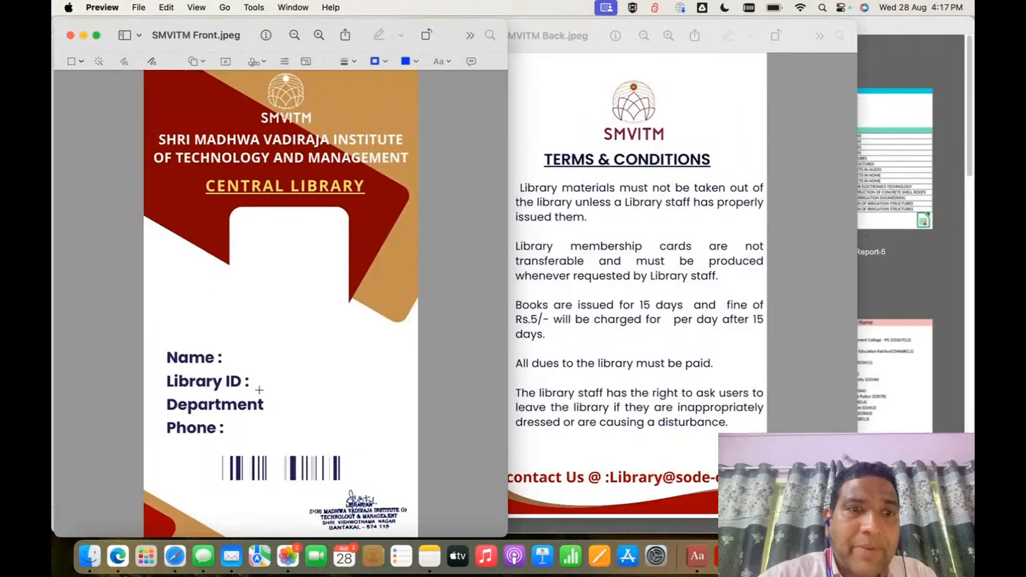
key("super+Tab")
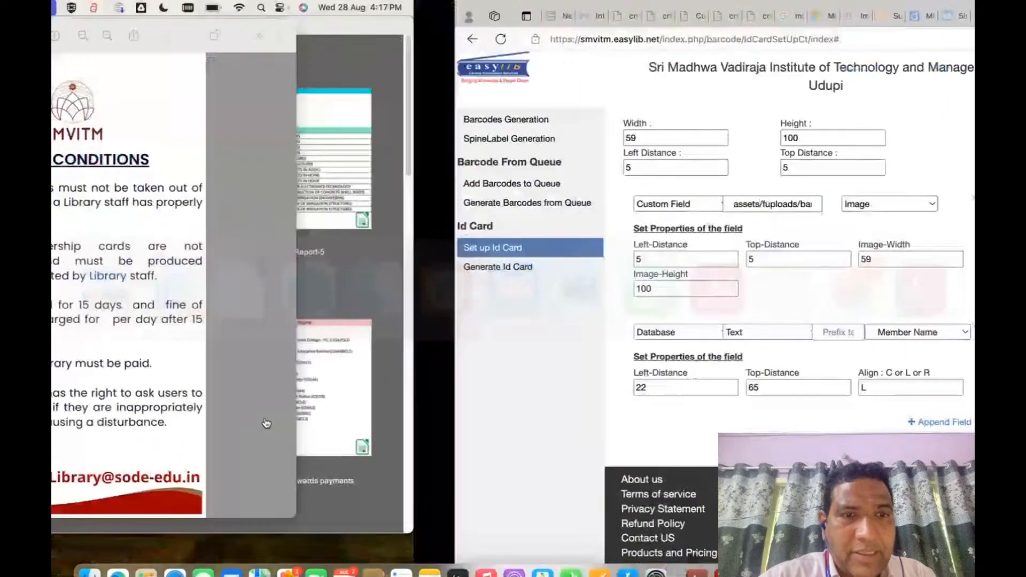
left_click(537, 423)
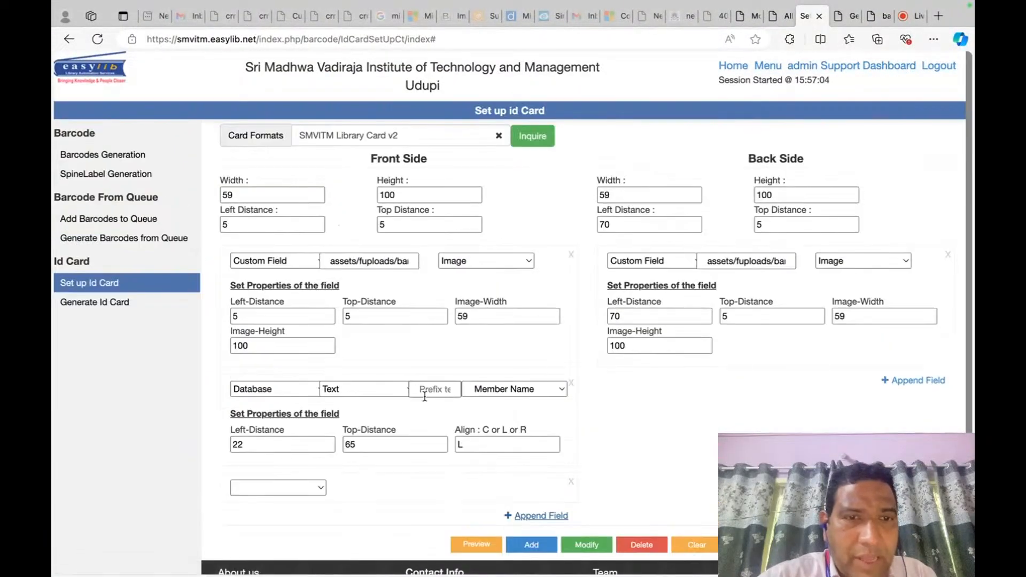
scroll(295, 398, "down", 3)
left_click(295, 397)
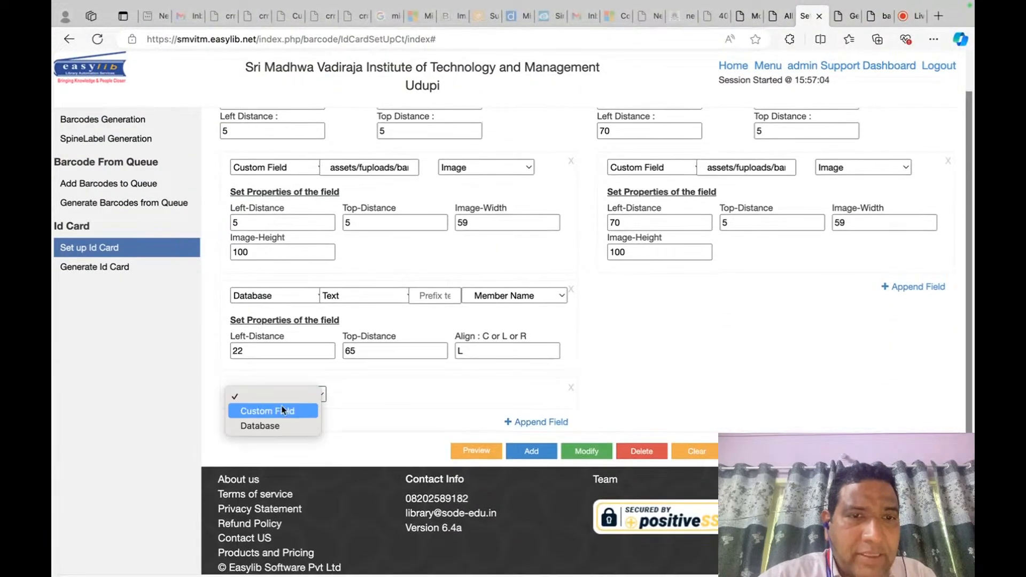
left_click(268, 426)
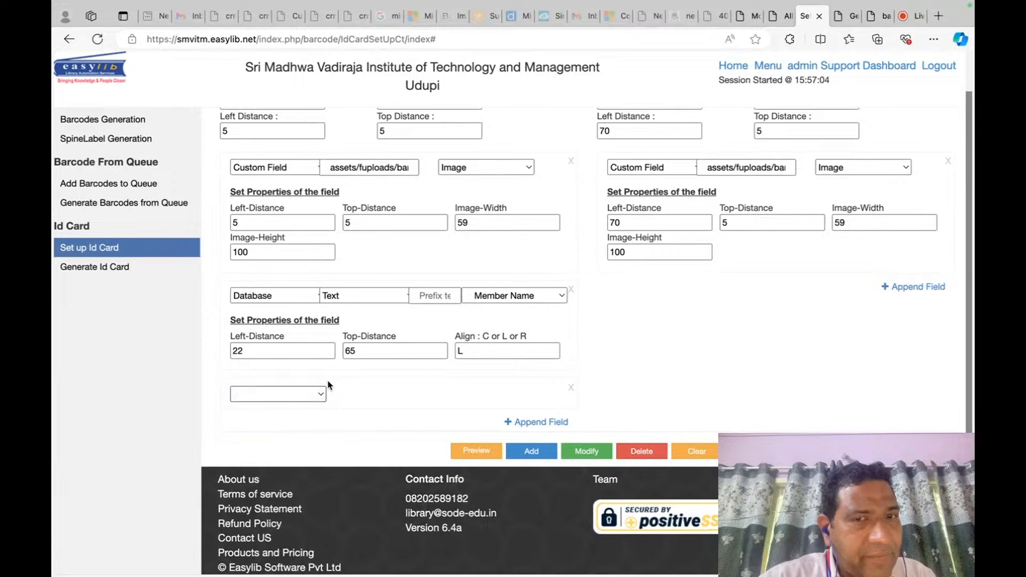
left_click(386, 396)
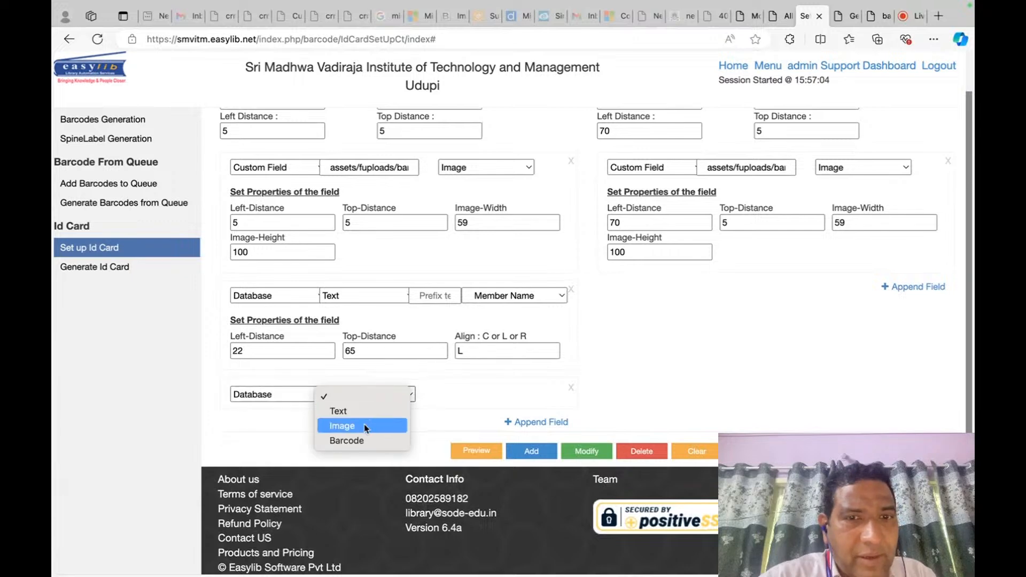
left_click(392, 410)
left_click(526, 396)
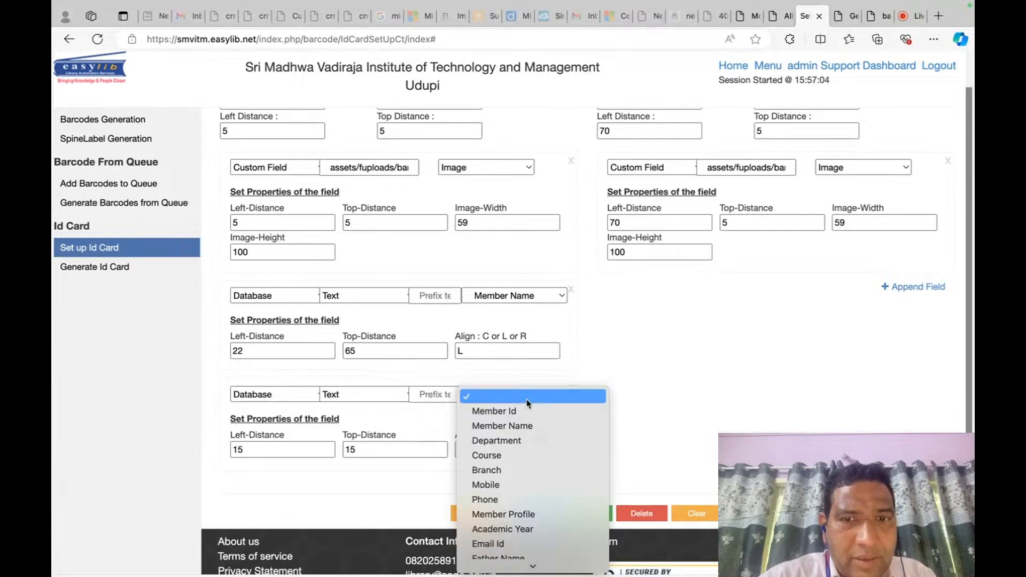
left_click(526, 411)
Set the Member Id field's left distance to 22.
left_click(274, 448)
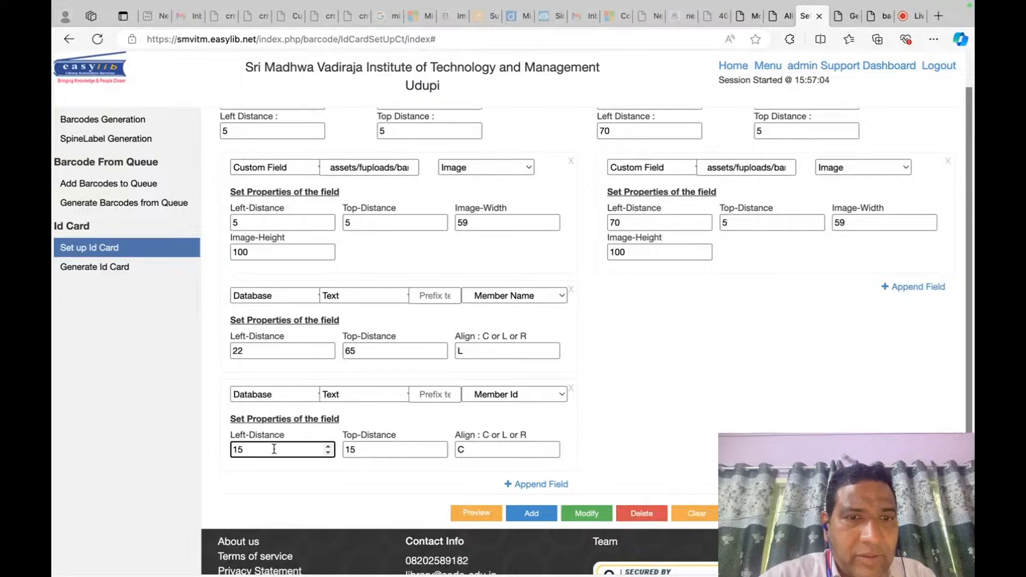
type("22")
key("Tab")
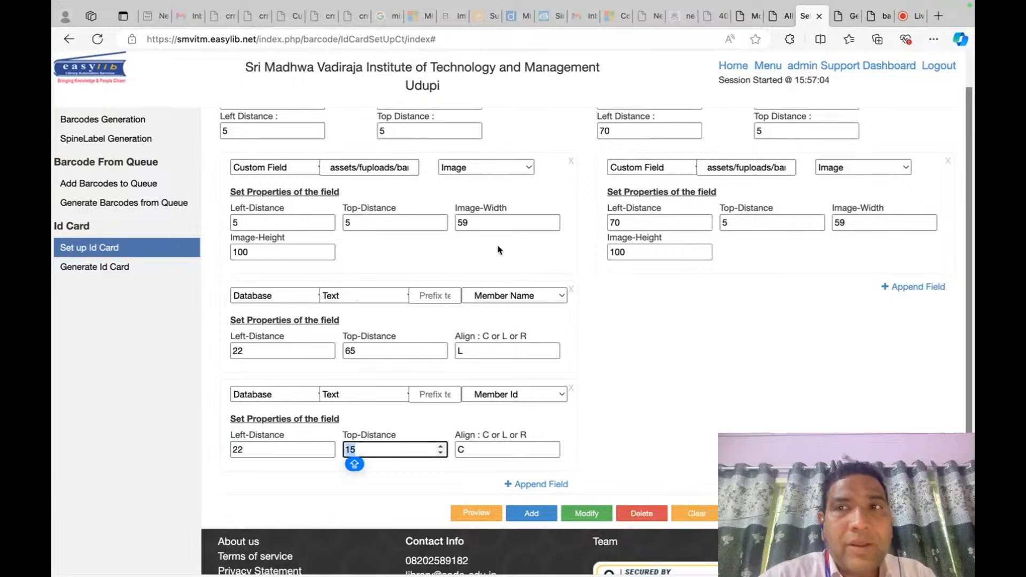
Examine the Name and Library ID label positions on the generated cards PDF and in the front card design in Preview.
left_click(854, 16)
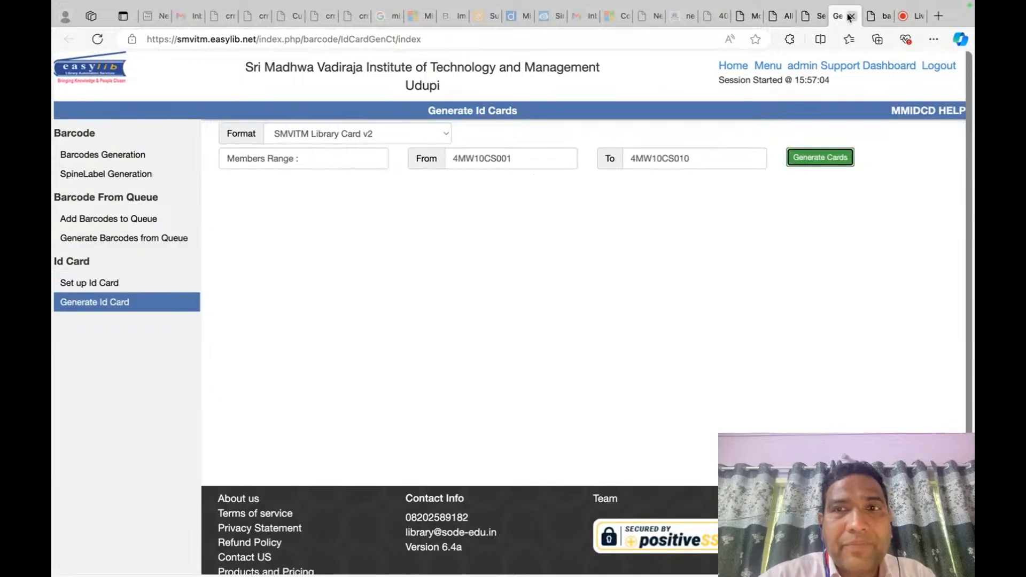
left_click(869, 20)
scroll(520, 255, "down", 5)
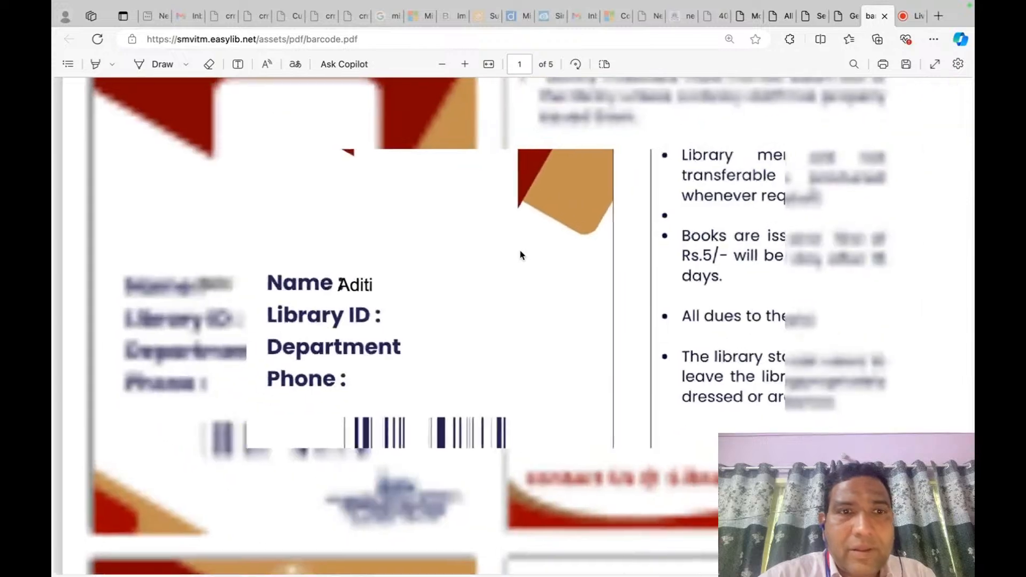
scroll(209, 260, "up", 5)
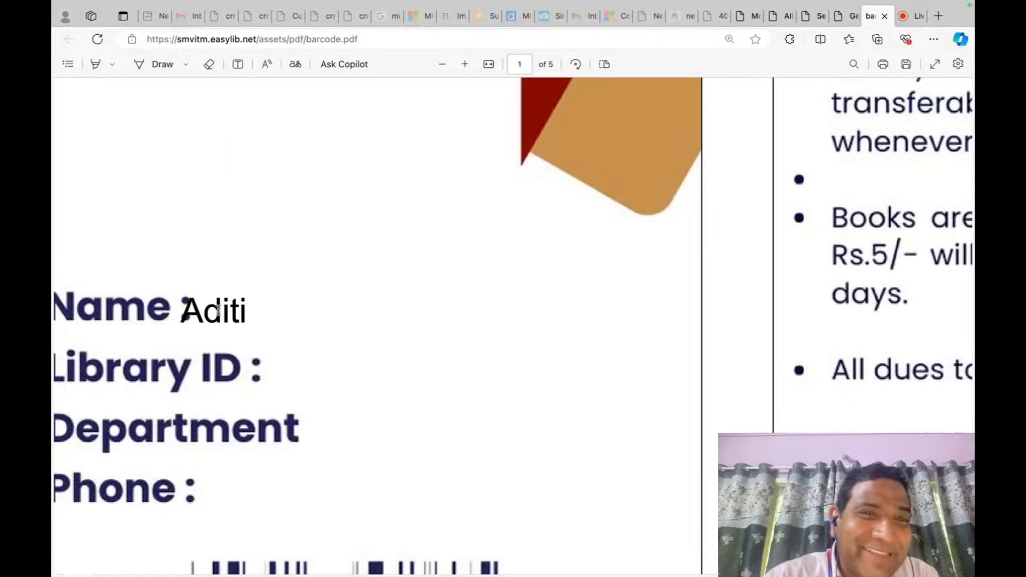
scroll(286, 297, "left", 2)
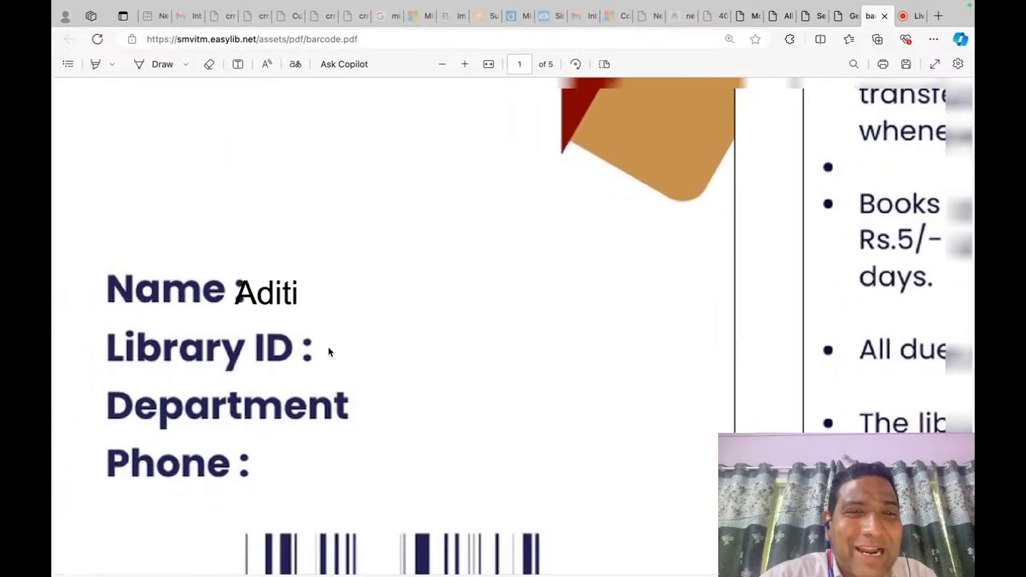
scroll(328, 350, "down", 5)
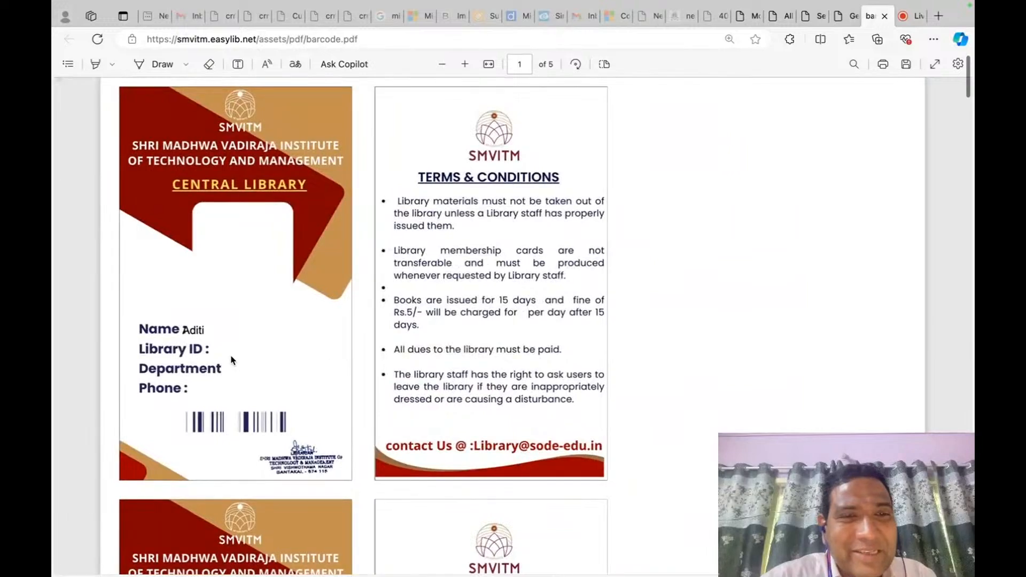
key("ctrl+Left")
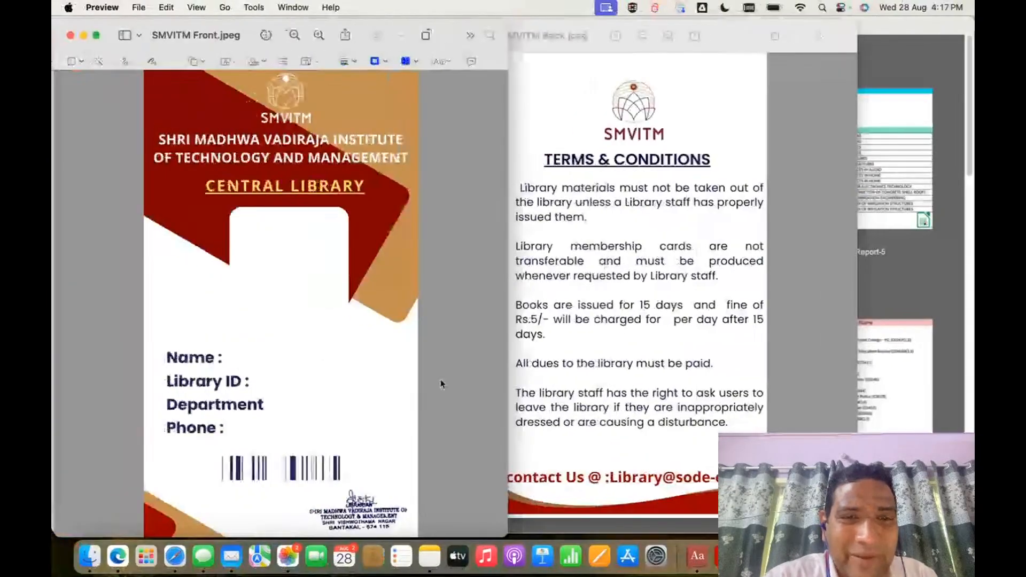
key("super+Tab")
left_click(298, 287)
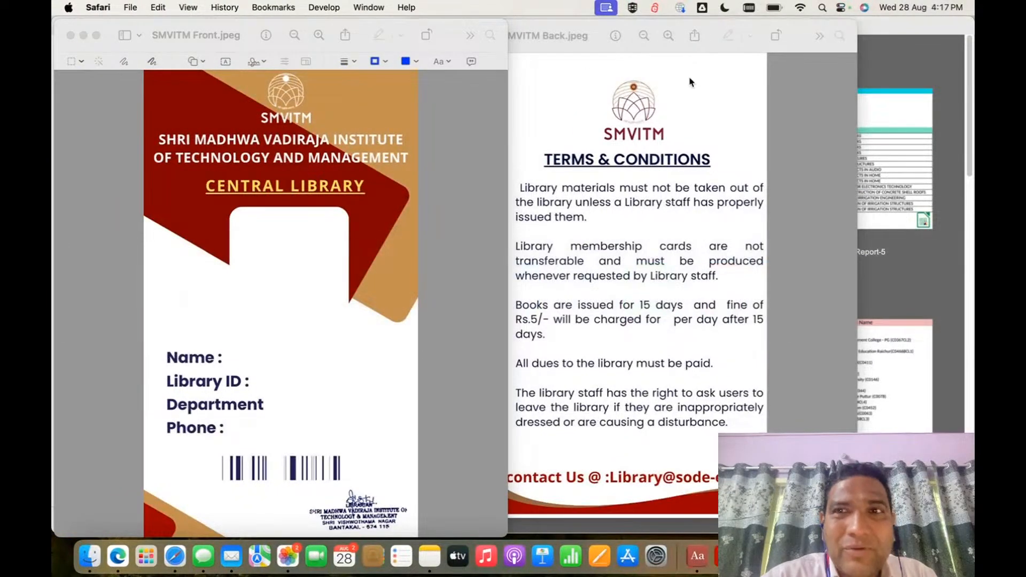
key("super+Tab")
key("super+Tab")
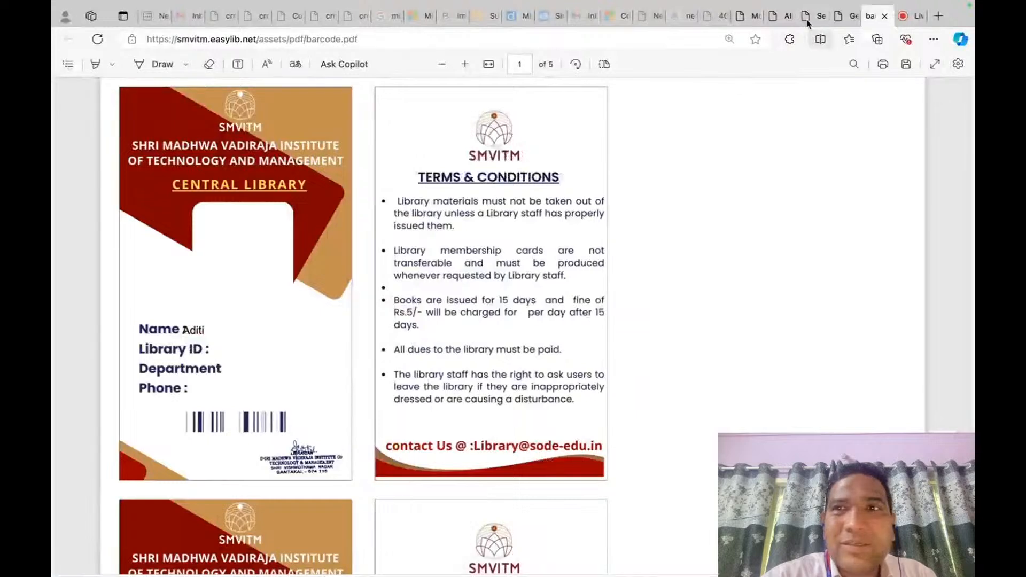
Return to the ID card setup page, set the Member Id field's top distance to 72 and alignment to L, and save the format.
left_click(813, 21)
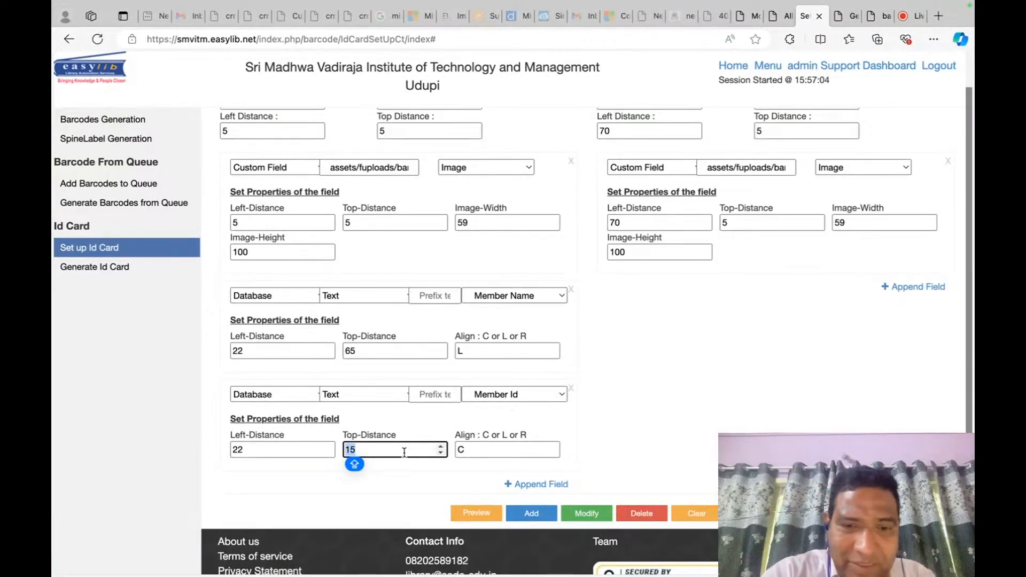
type("72")
key("Tab")
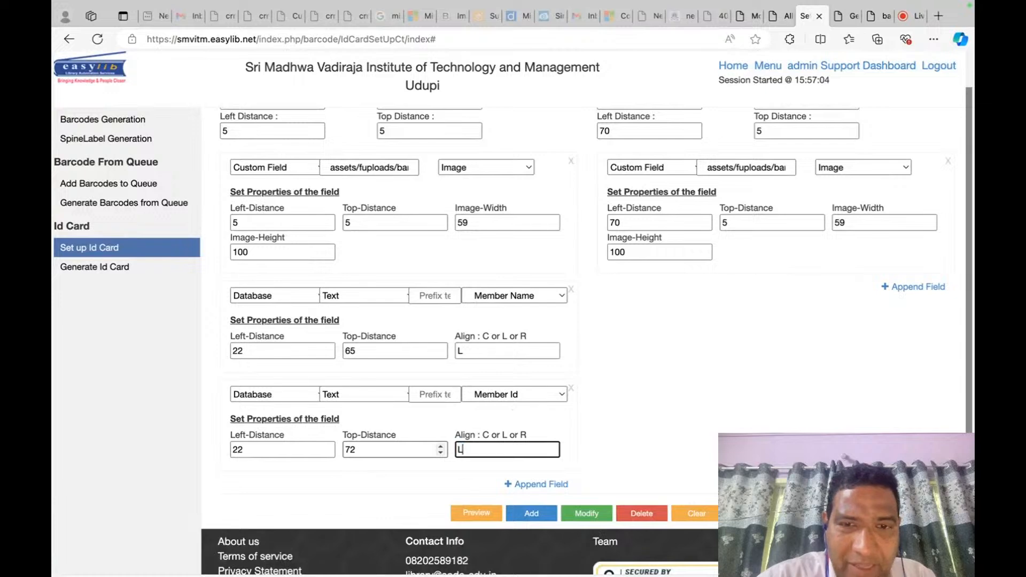
type("L")
left_click(588, 514)
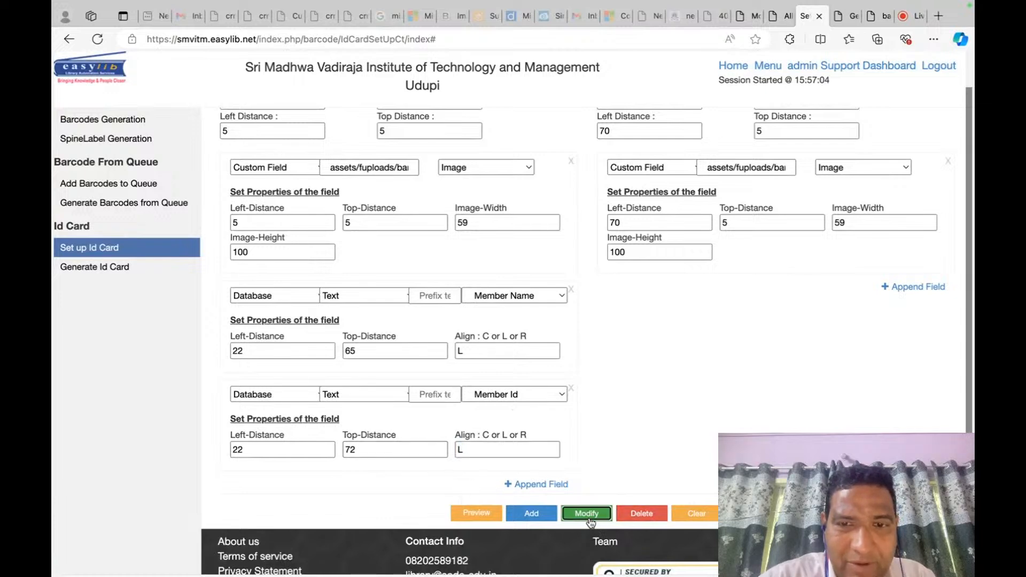
left_click(577, 337)
scroll(538, 436, "down", 2)
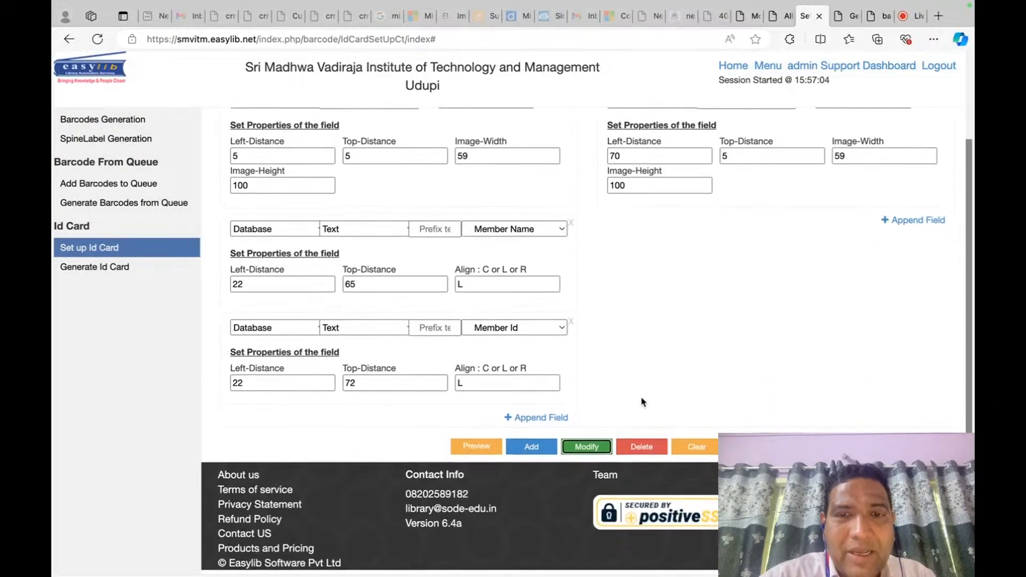
Append another empty field to the front side and consult the Department label in the card design in Preview.
left_click(539, 422)
key("super+Tab")
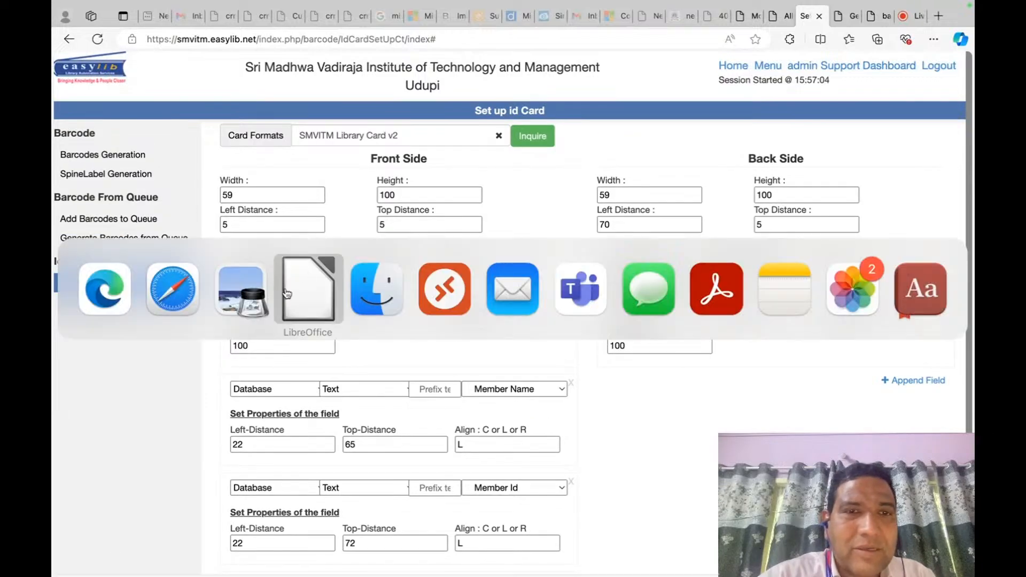
left_click(247, 290)
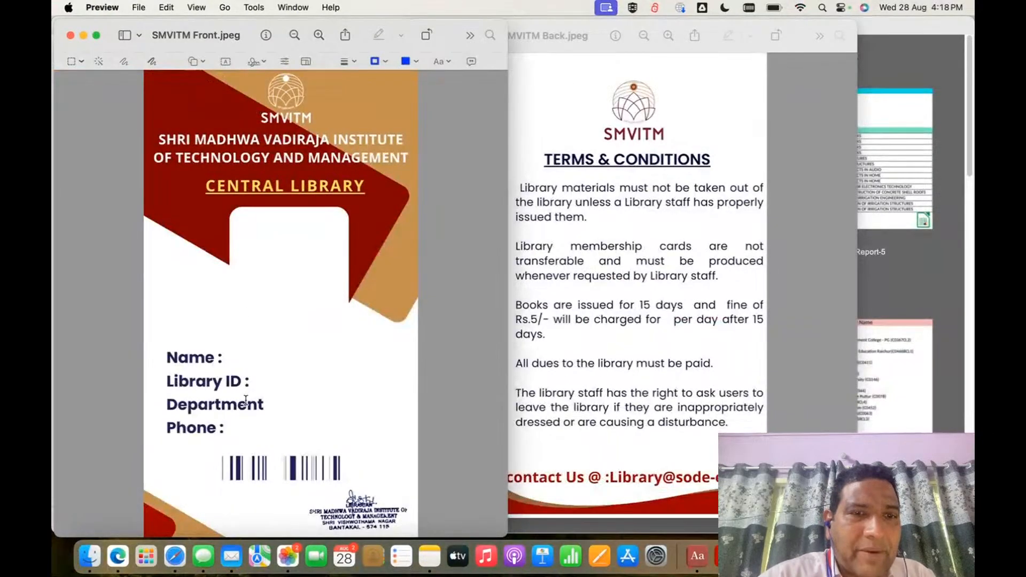
key("super+Tab")
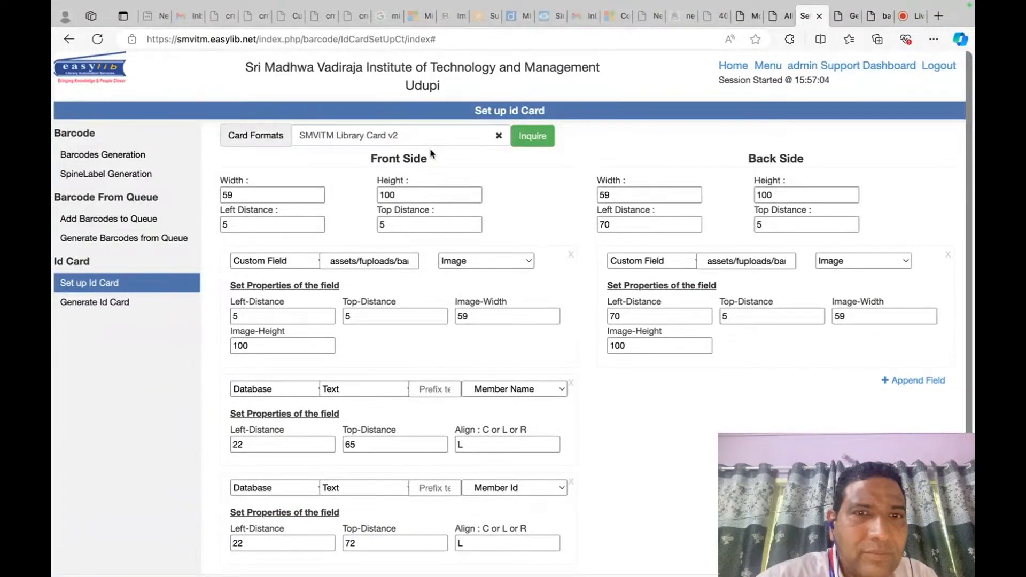
scroll(538, 361, "down", 4)
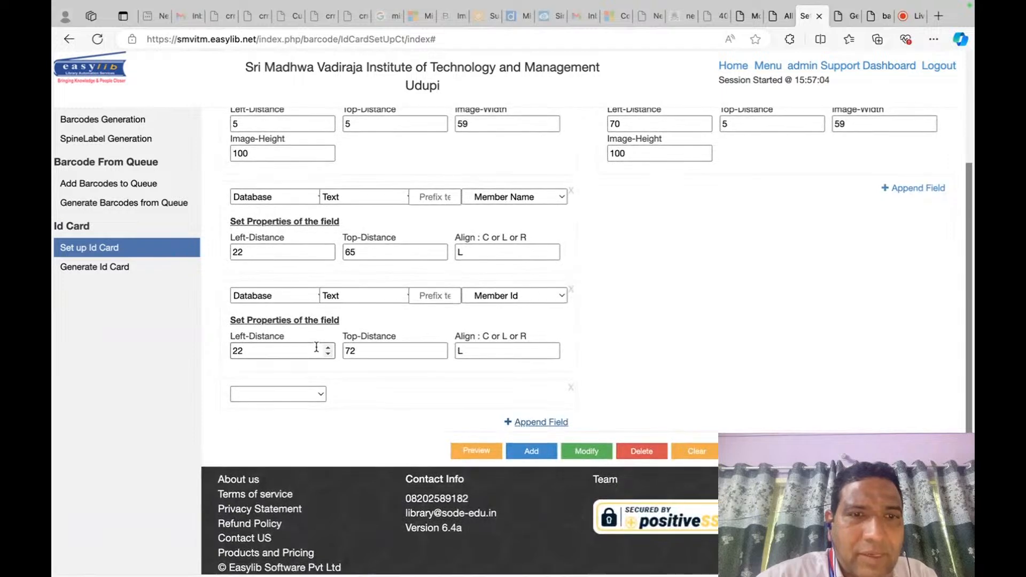
Compare the Name, Library ID and Department label positions in the Preview card design with the left distances of the Member Name and Member Id fields.
key("ctrl+Left")
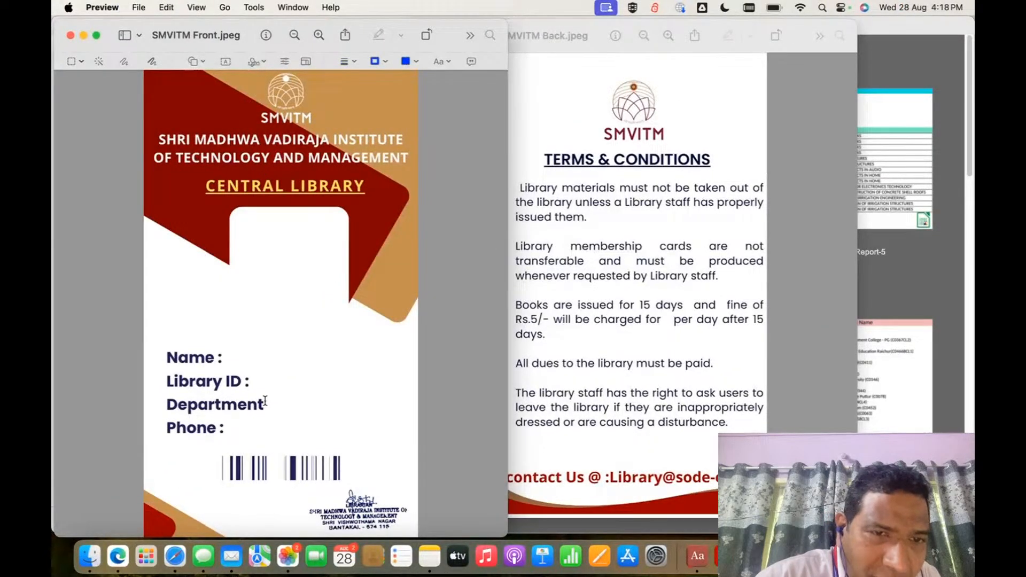
double_click(264, 404)
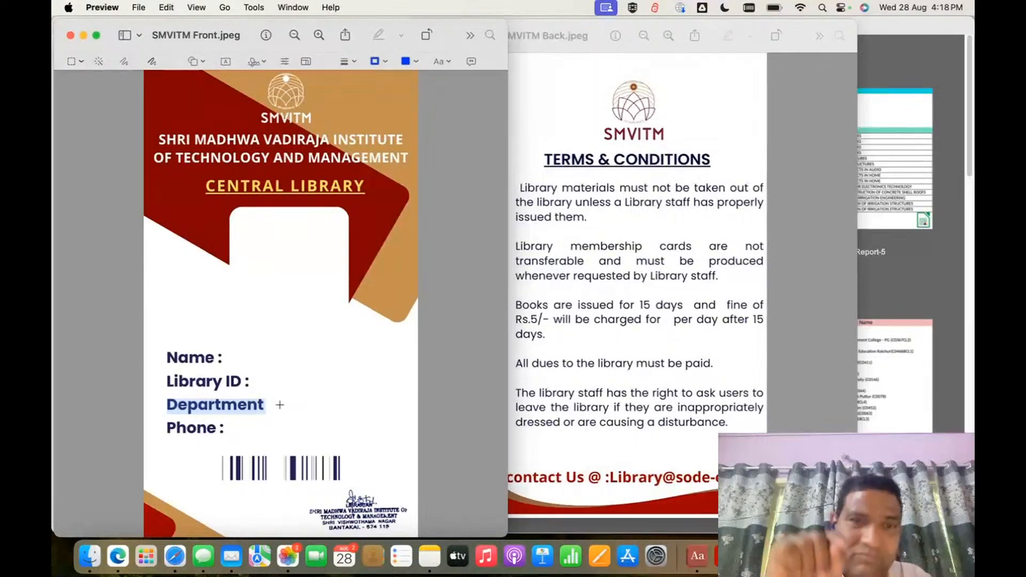
left_click(279, 404)
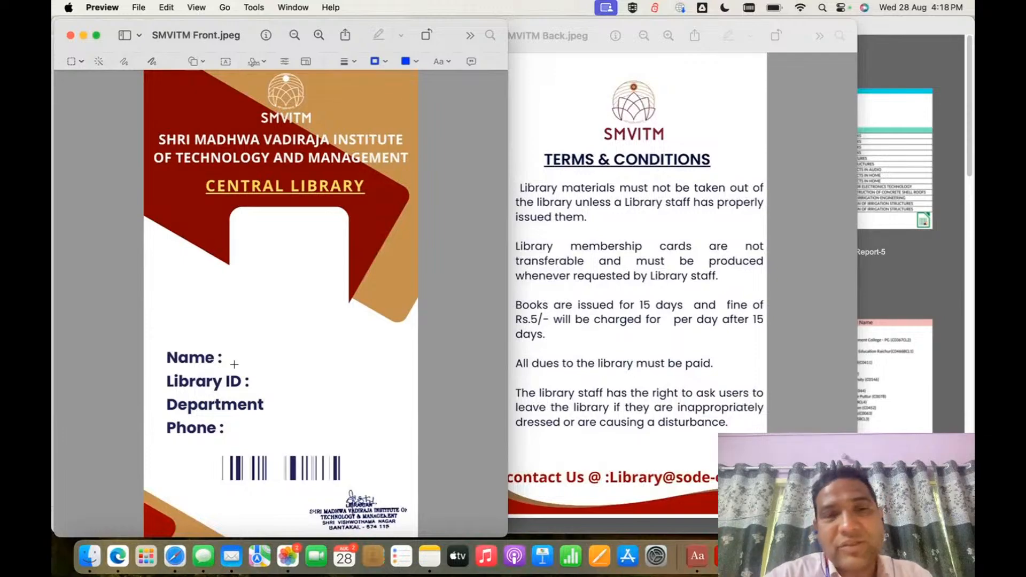
key("ctrl+Right")
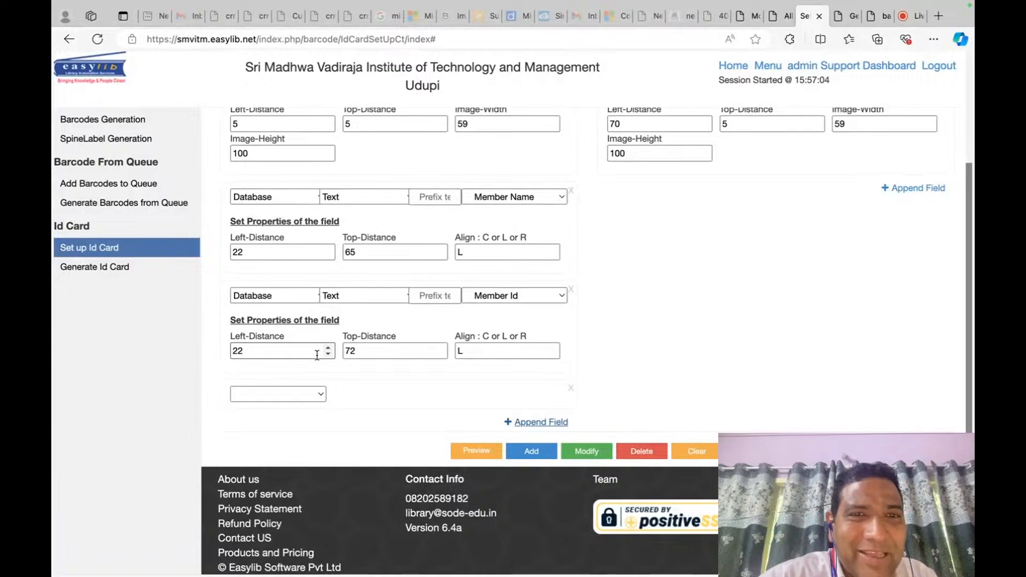
key("ctrl+Left")
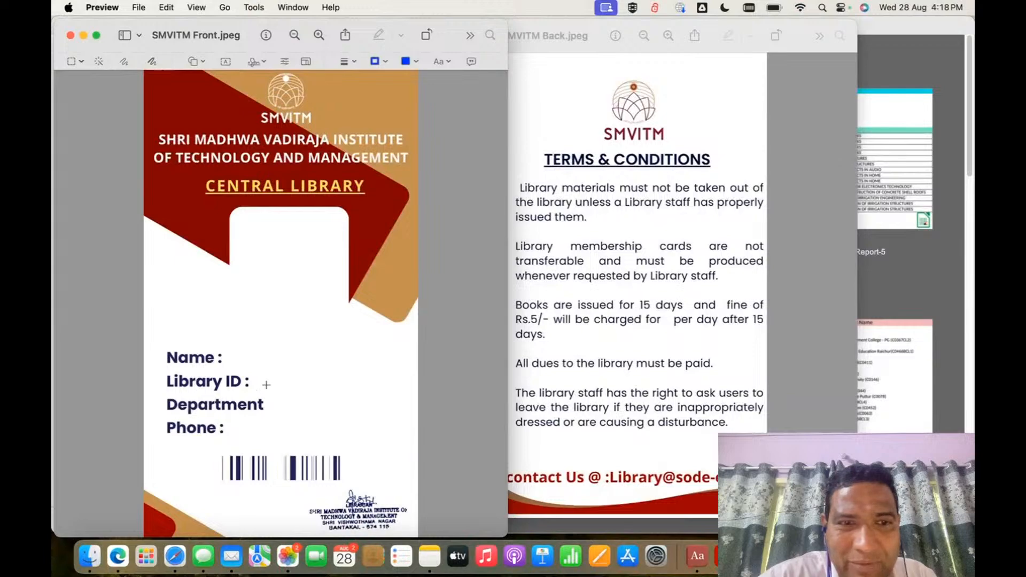
key("ctrl+Right")
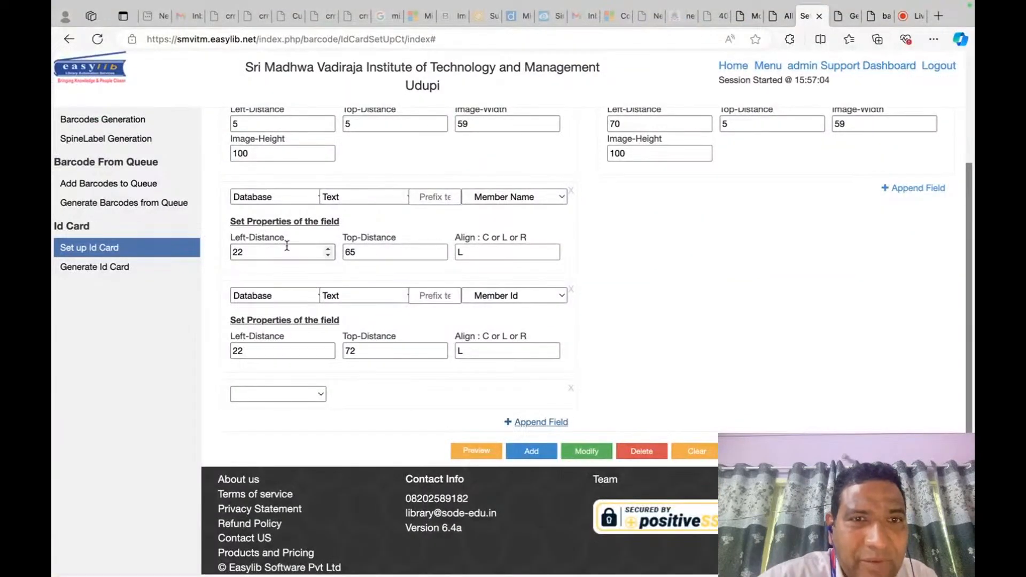
key("ctrl+Left")
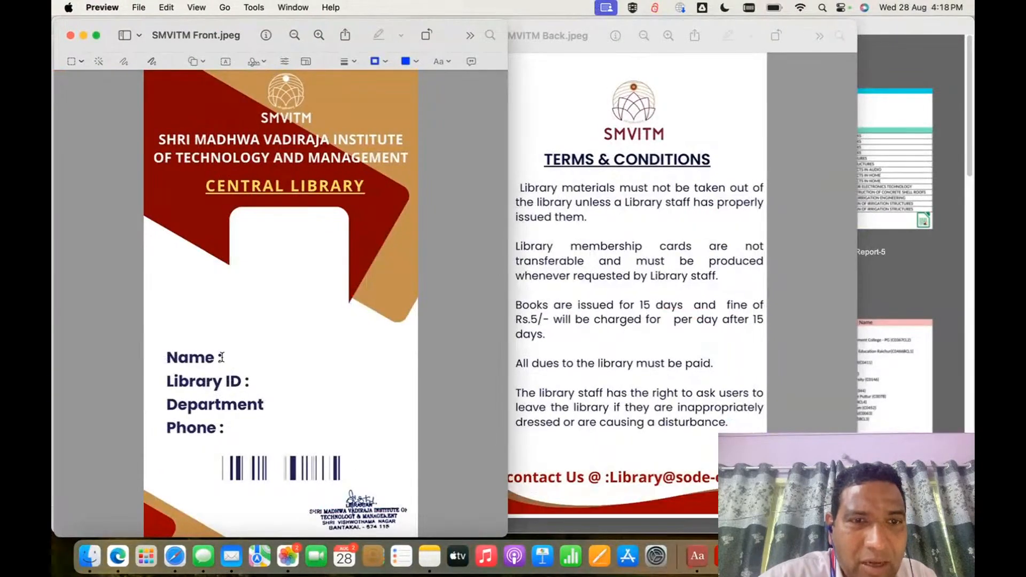
key("ctrl+Right")
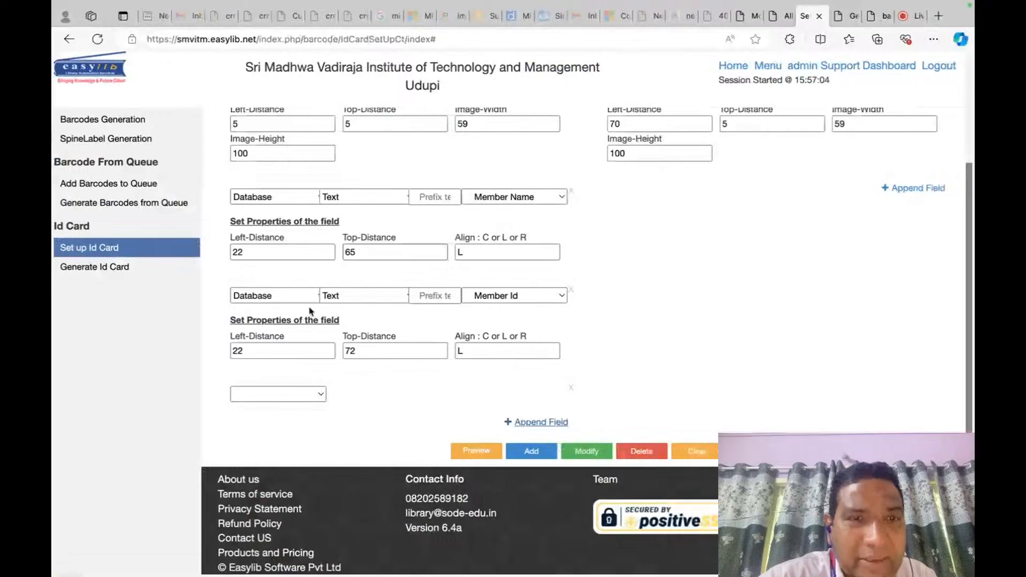
scroll(301, 309, "up", 1)
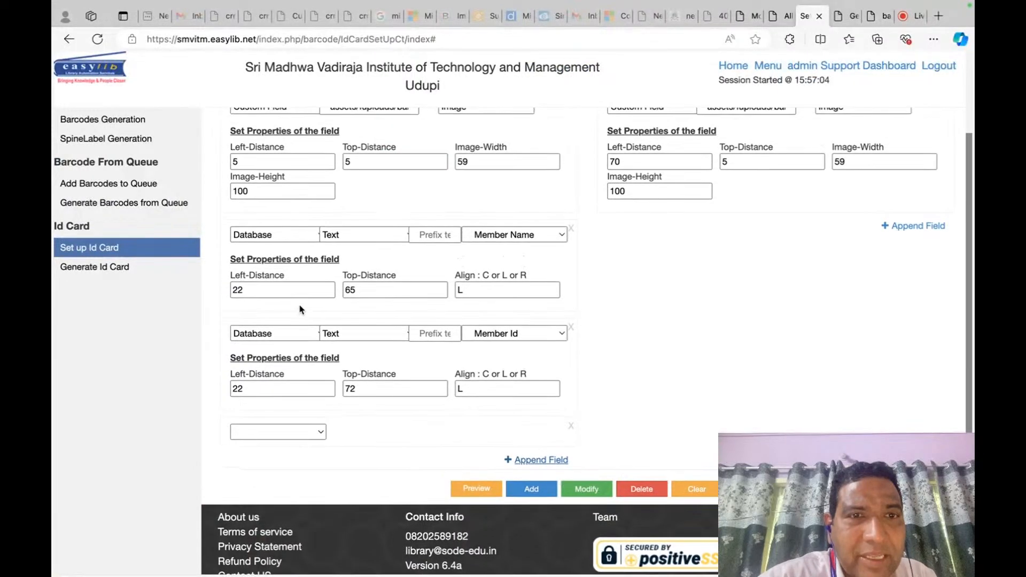
Set the Member Id field's left distance to 30 and save the ID card format.
left_click(277, 290)
scroll(278, 290, "up", 1)
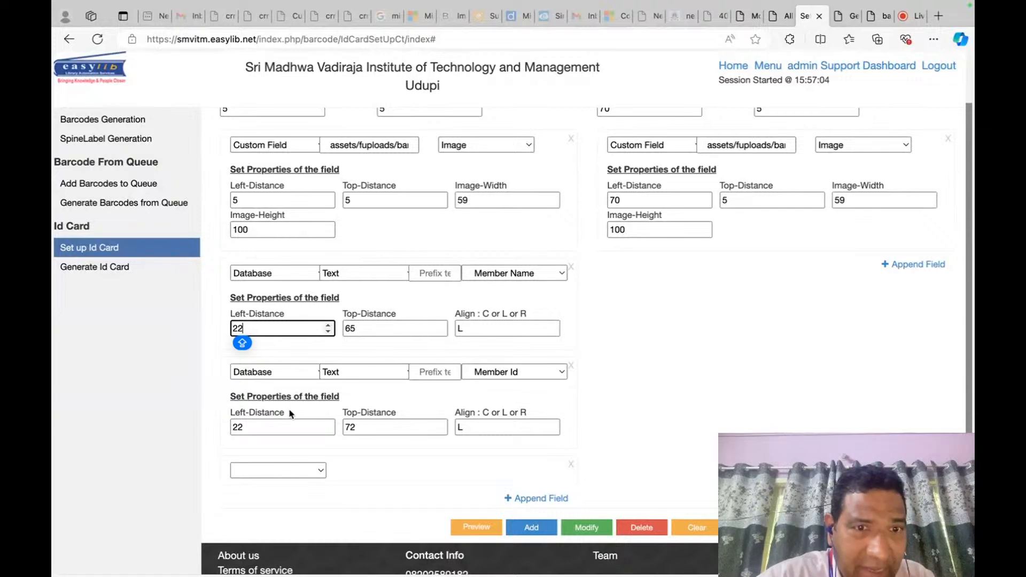
left_click(275, 427)
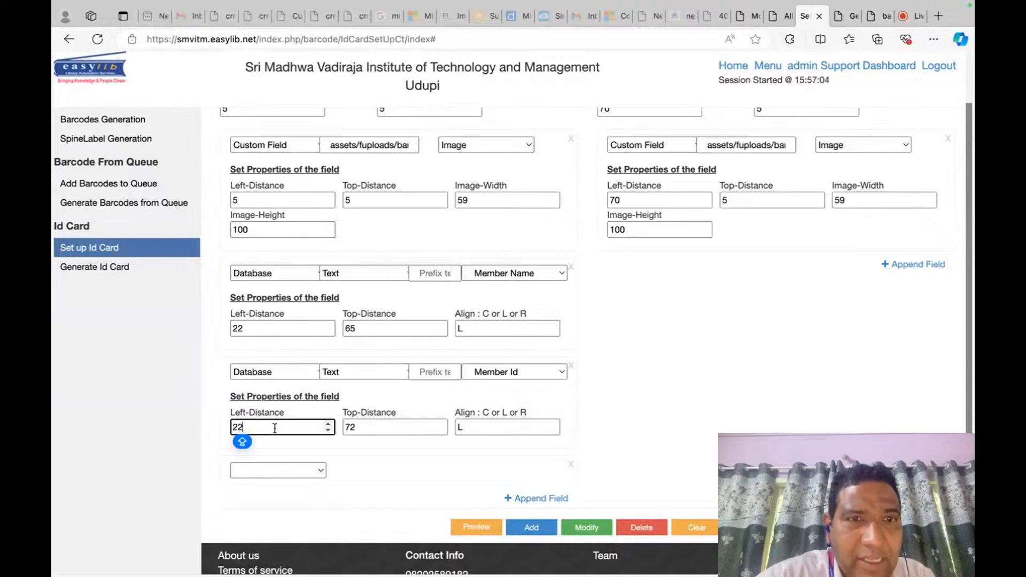
key("BackSpace")
type("3")
key("BackSpace")
key("BackSpace")
type("0")
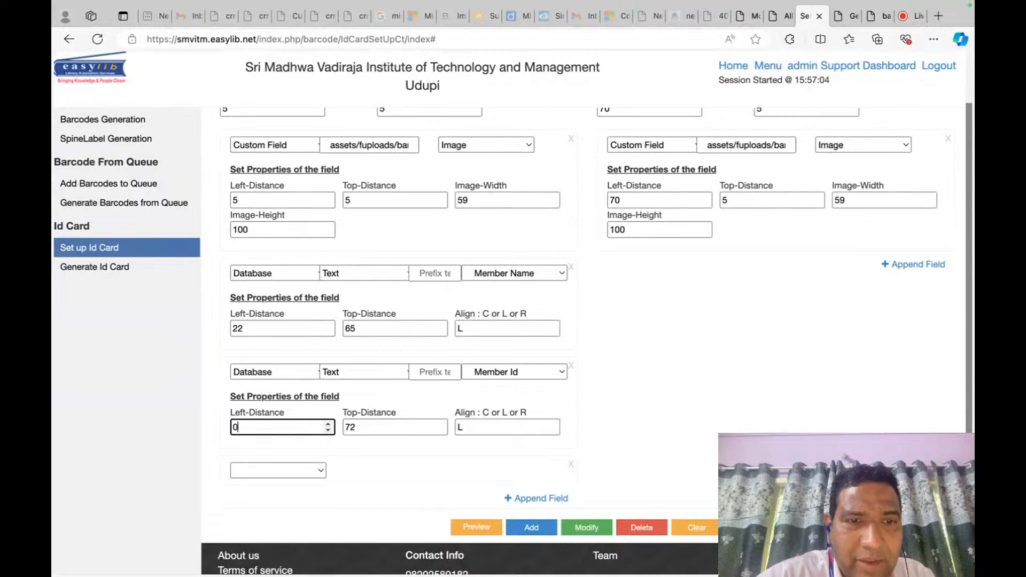
key("BackSpace")
type("30")
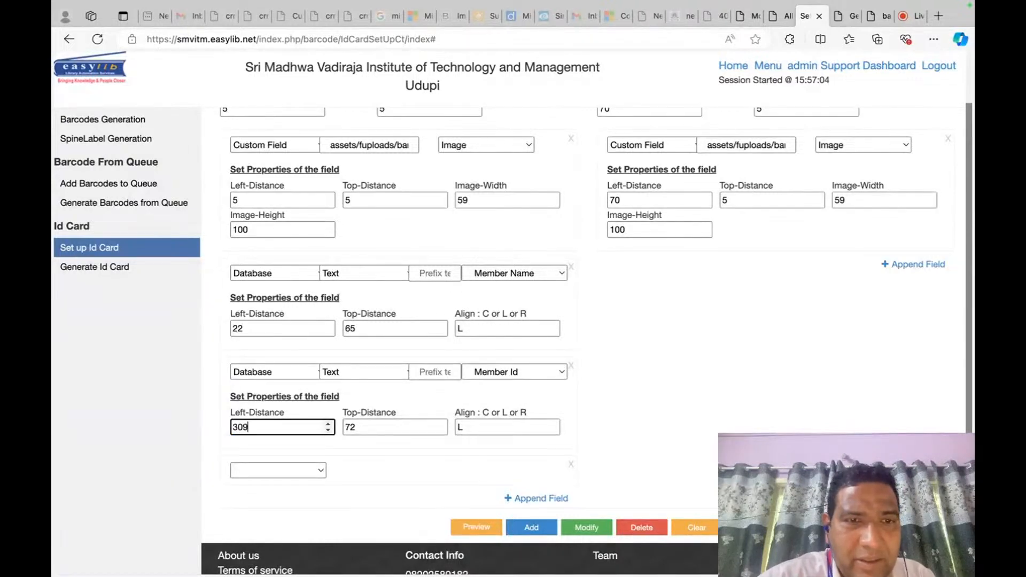
left_click(594, 528)
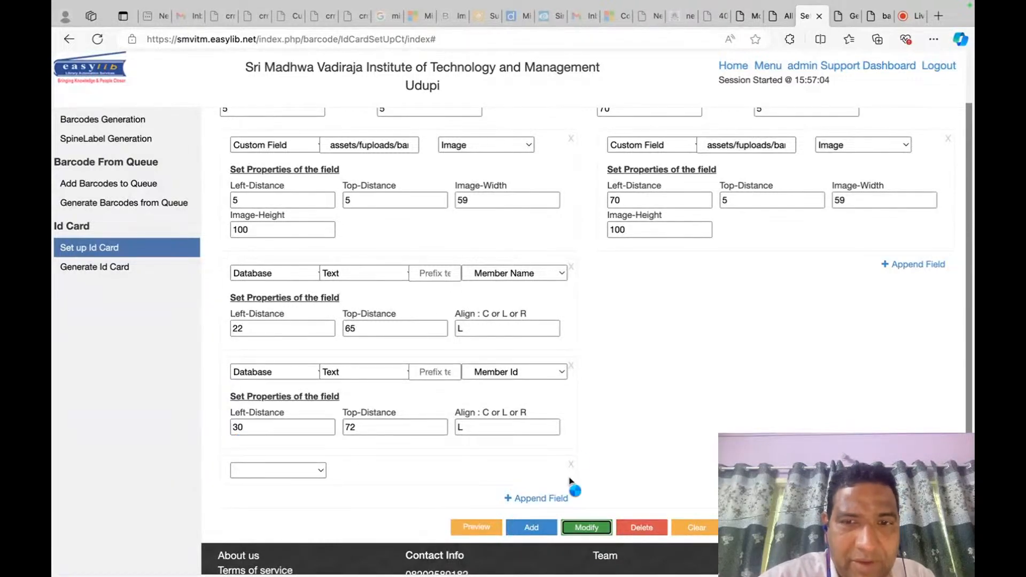
left_click(576, 340)
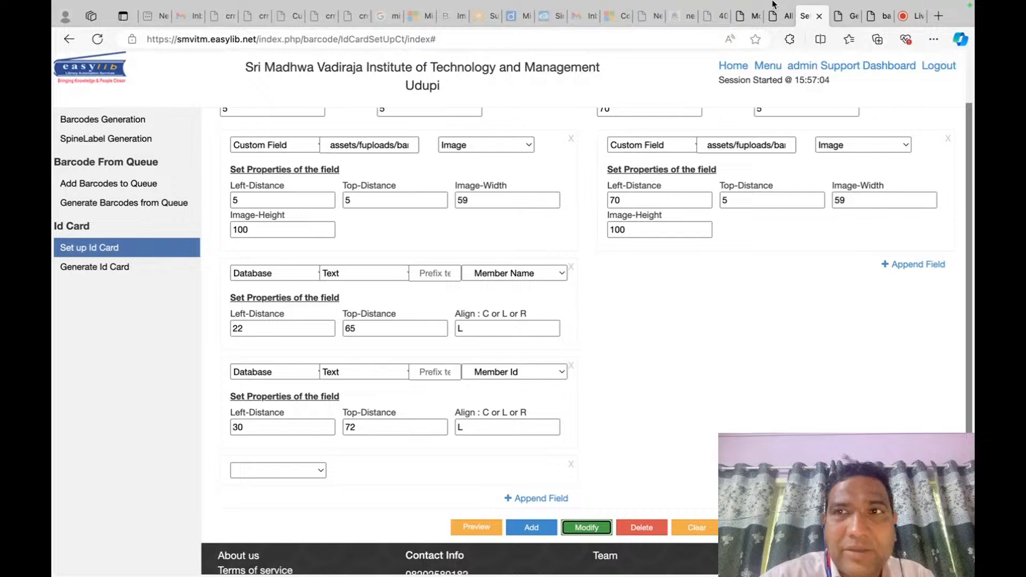
Generate the ID cards for the entered member range and examine the Library ID value's position on the first card.
left_click(844, 16)
left_click(842, 160)
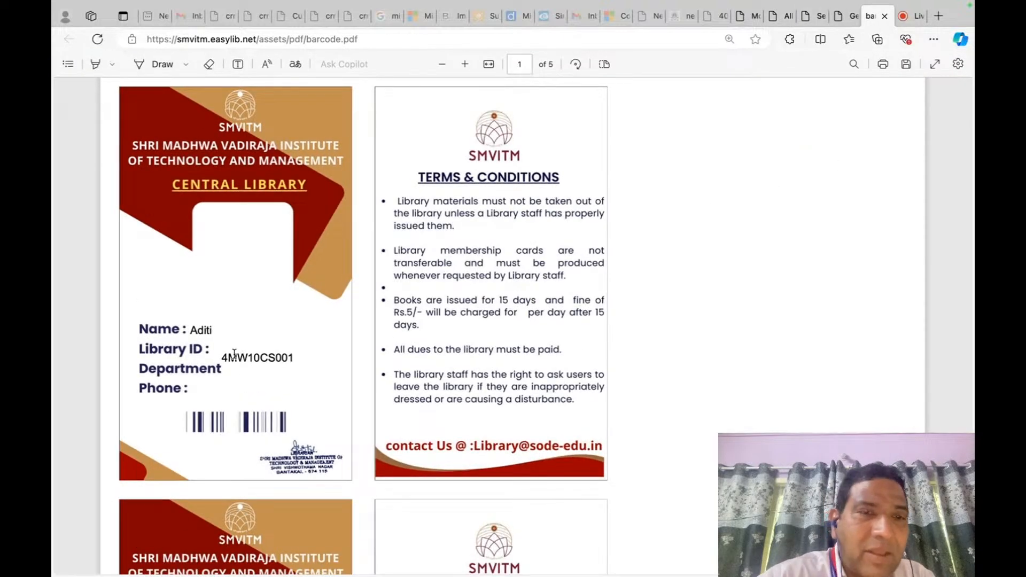
left_click_drag(221, 351, 224, 349)
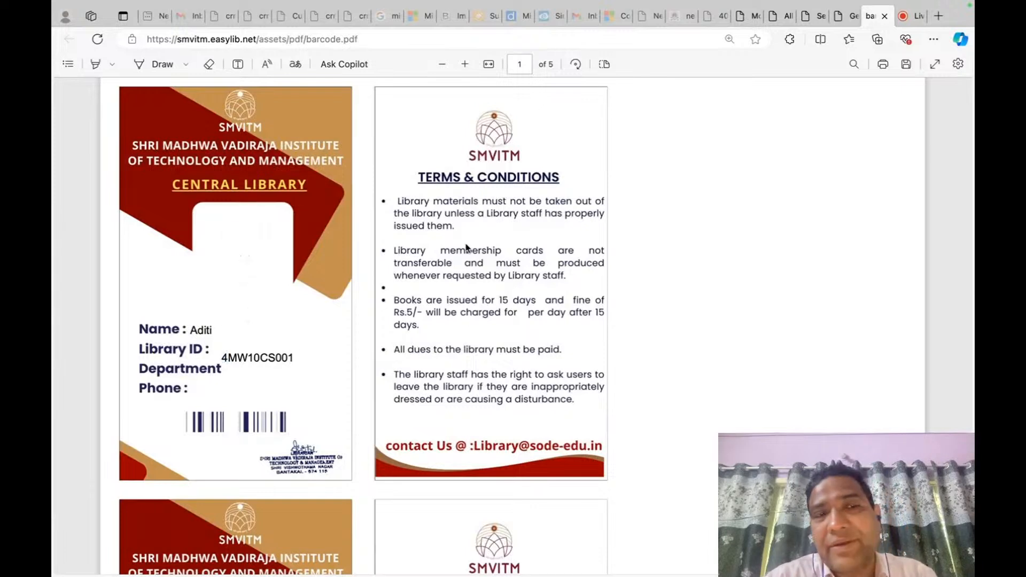
Return to the ID card setup page, set the Member Id field's top distance to 70, and save the format.
left_click(848, 18)
left_click(812, 18)
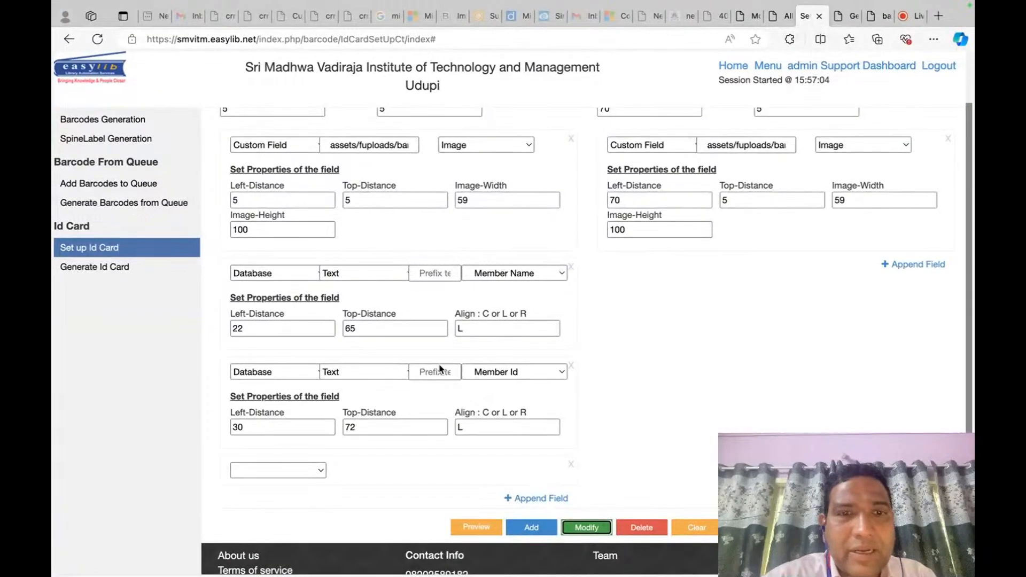
left_click(367, 429)
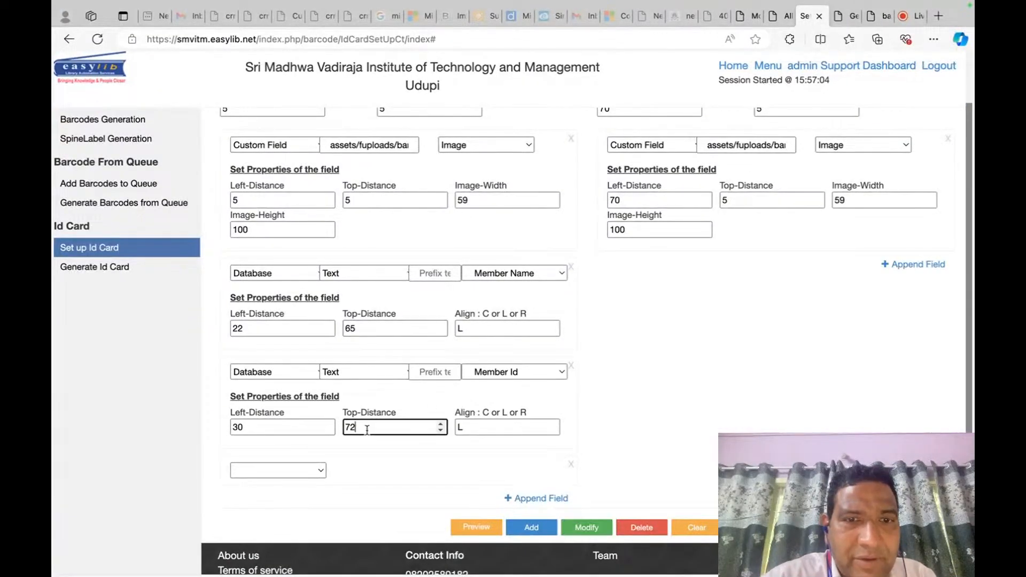
key("BackSpace")
type("0")
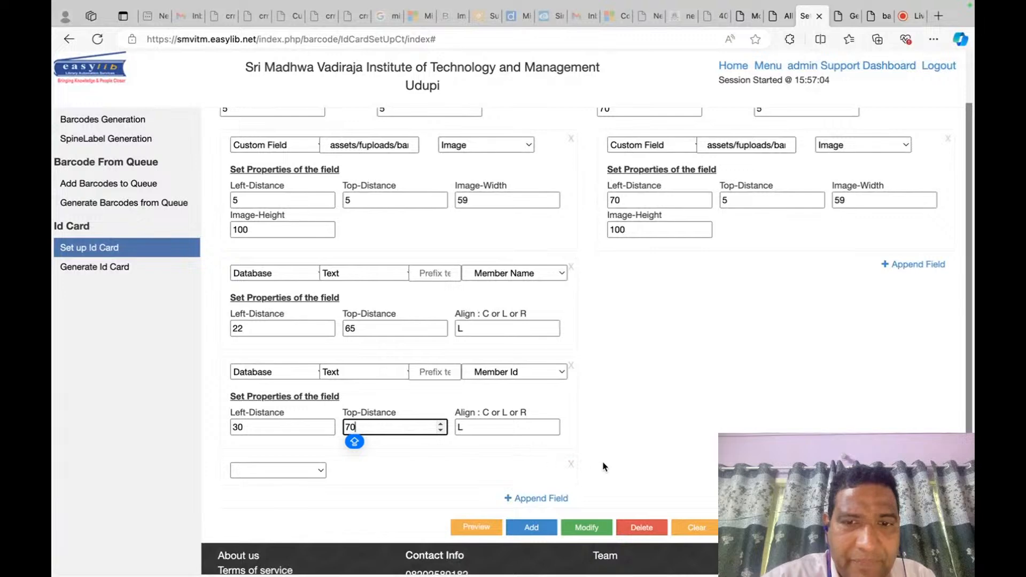
scroll(604, 467, "down", 1)
left_click(582, 489)
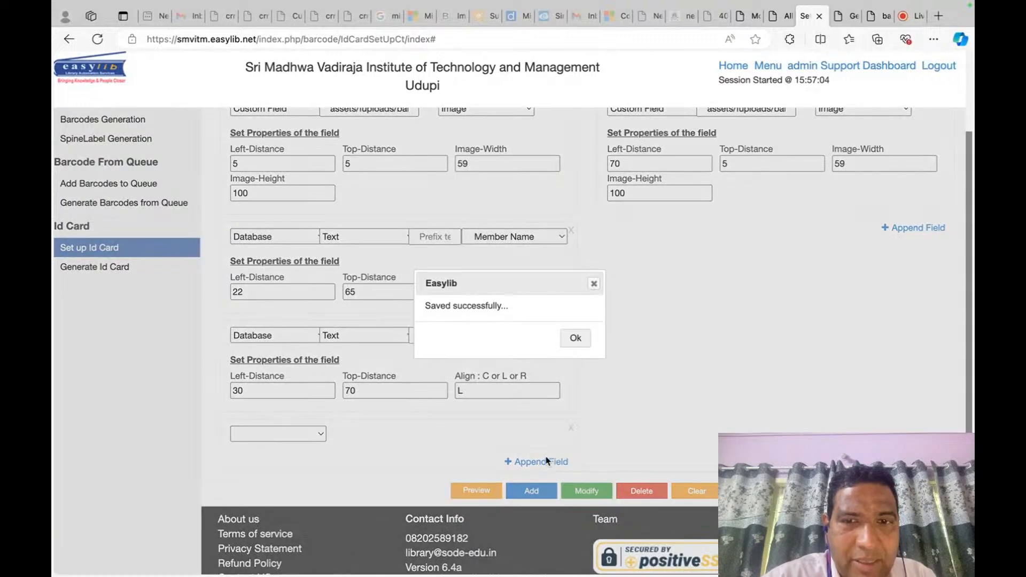
left_click(576, 339)
Configure the empty front-side field as a Custom Field of type Text containing ":".
left_click(313, 434)
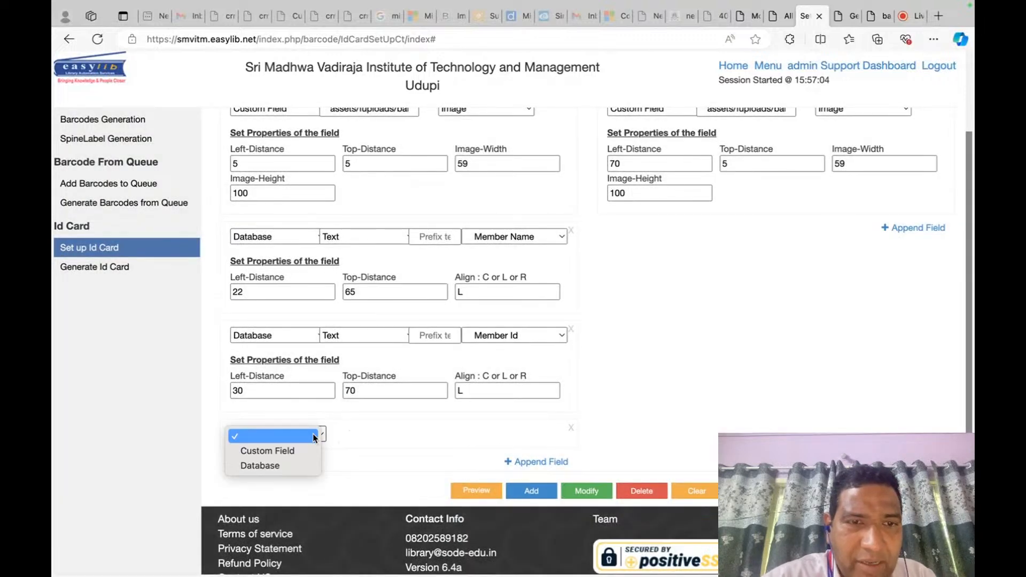
left_click(292, 451)
left_click(387, 434)
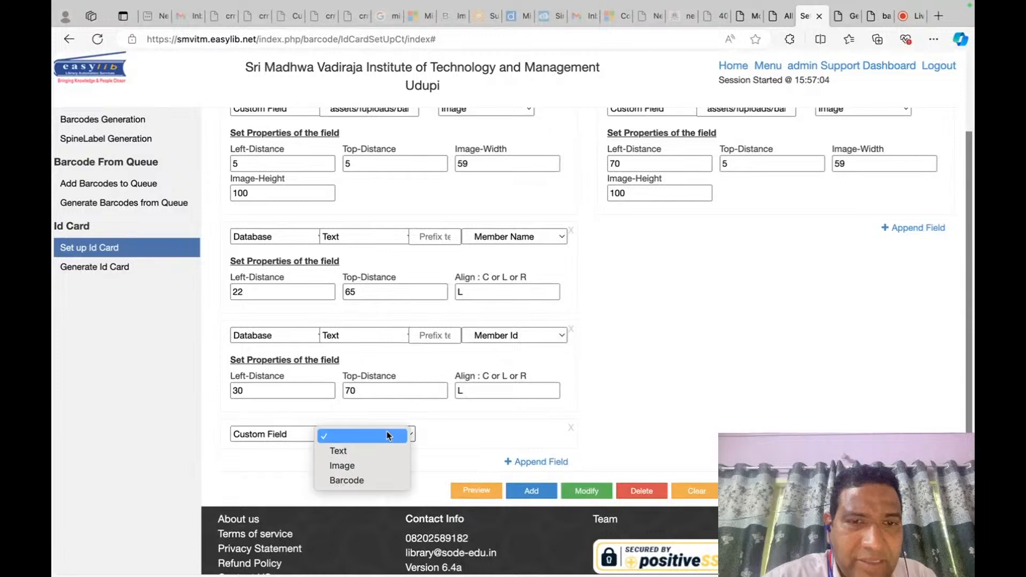
left_click(388, 451)
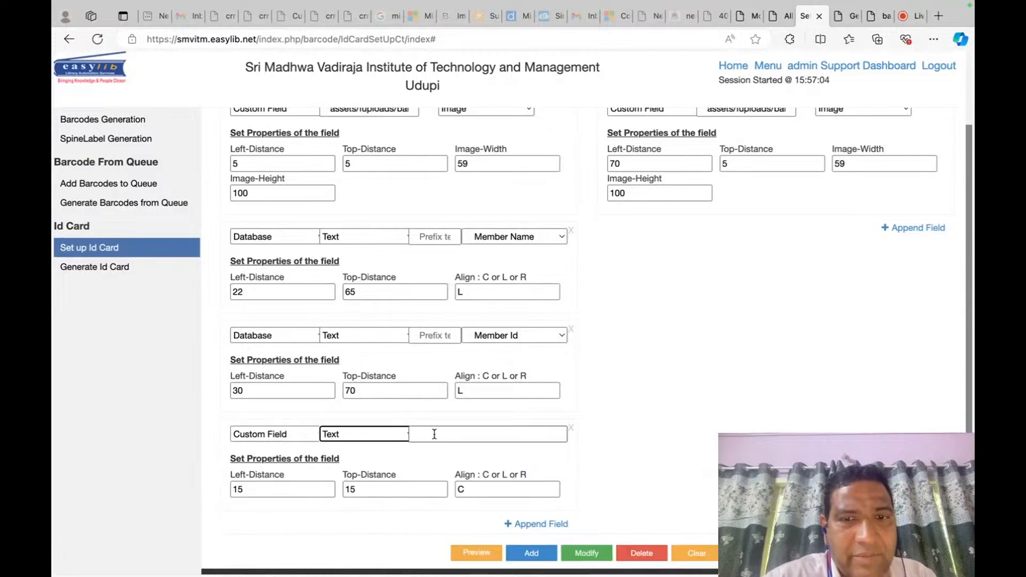
left_click(486, 434)
type(":")
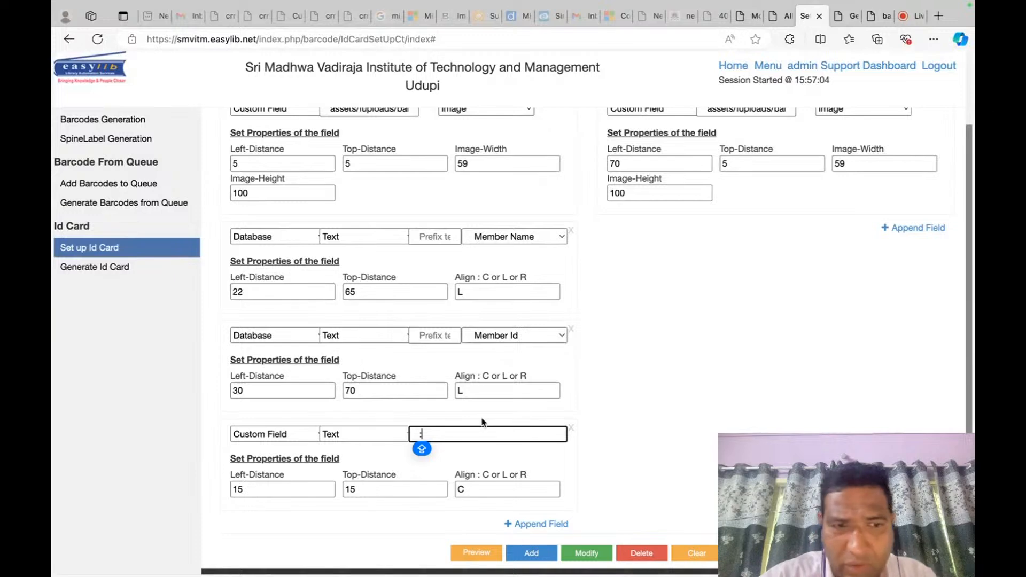
Consult the Department label's position in the Preview card design and set the colon field's left distance to 33.
left_click(280, 490)
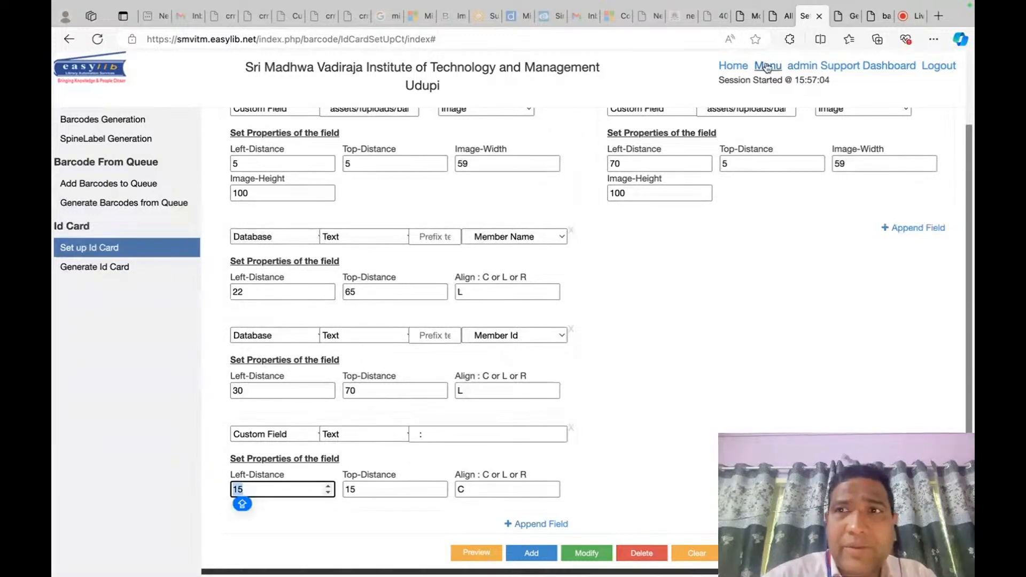
key("super+Tab")
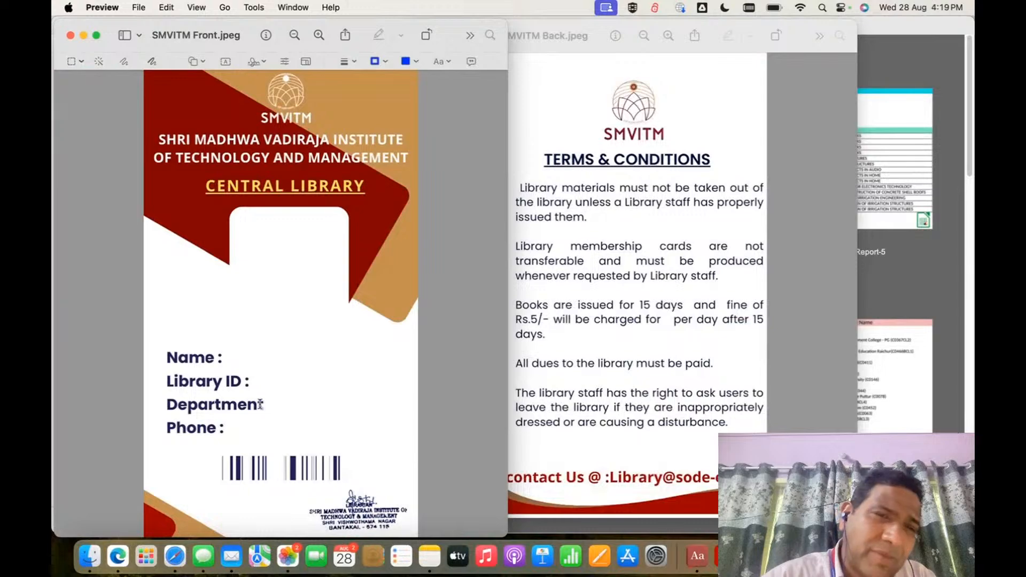
key("super+Tab")
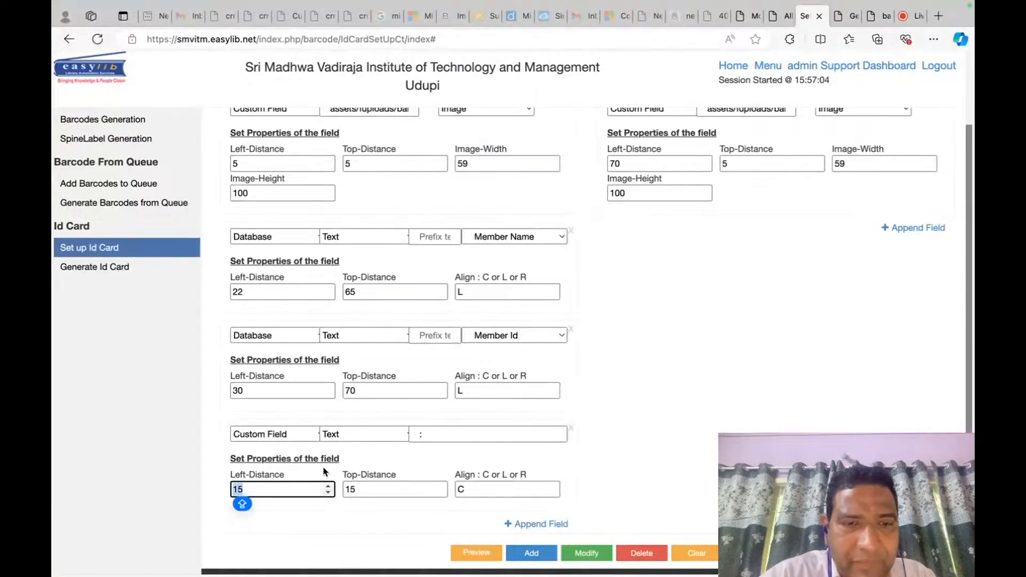
key("super+Tab")
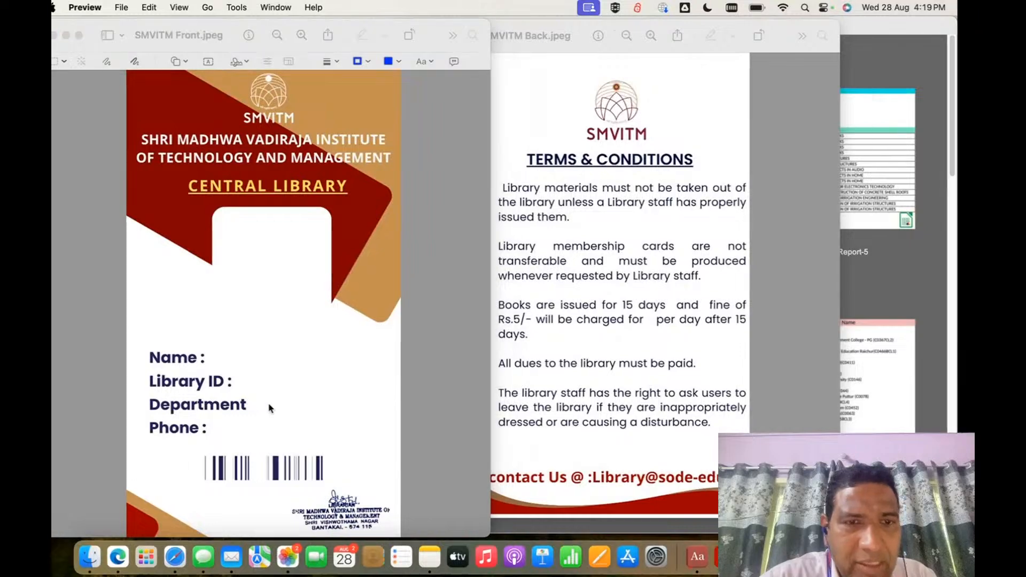
key("ctrl+Right")
type("33")
key("Tab")
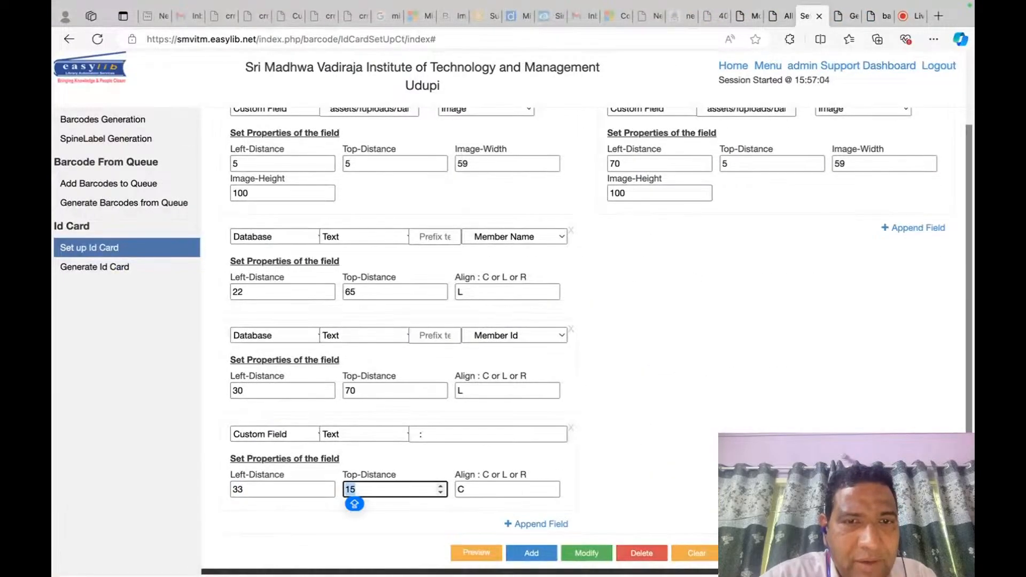
Set the colon field's top distance to 75 and alignment to L, and save the format.
key("ctrl+Left")
key("ctrl+Right")
type("7")
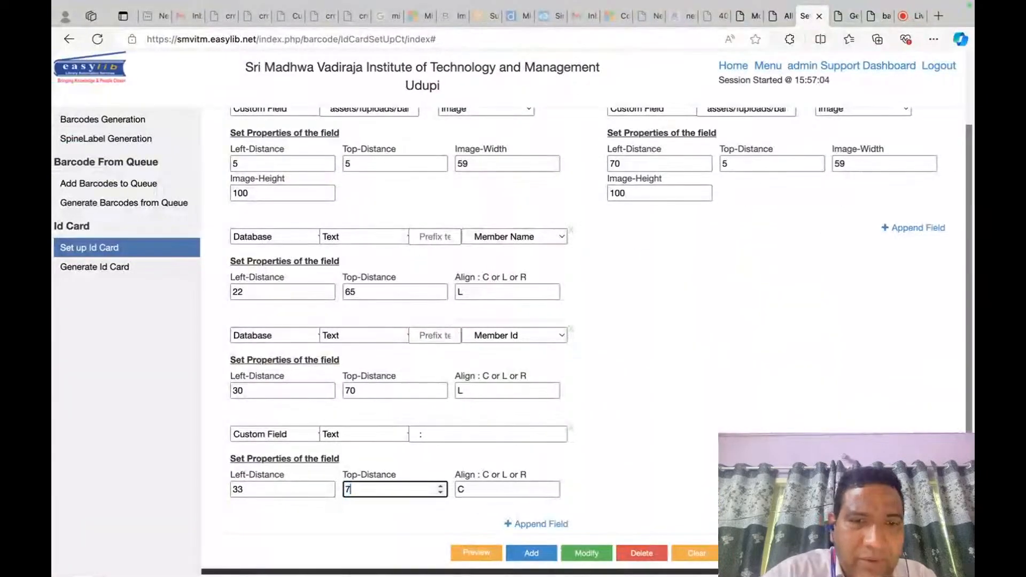
type("5")
key("Tab")
type("L")
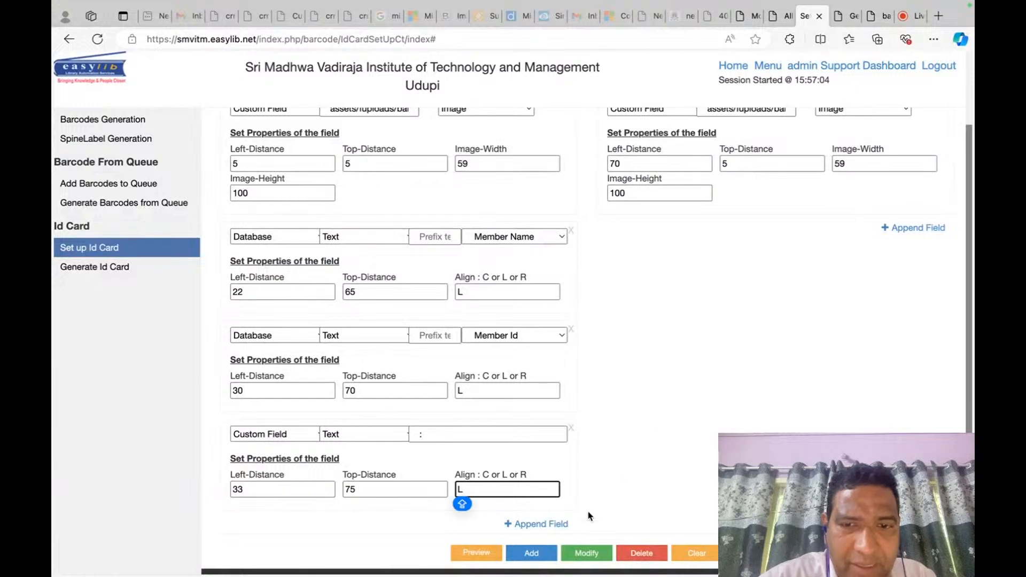
left_click(586, 553)
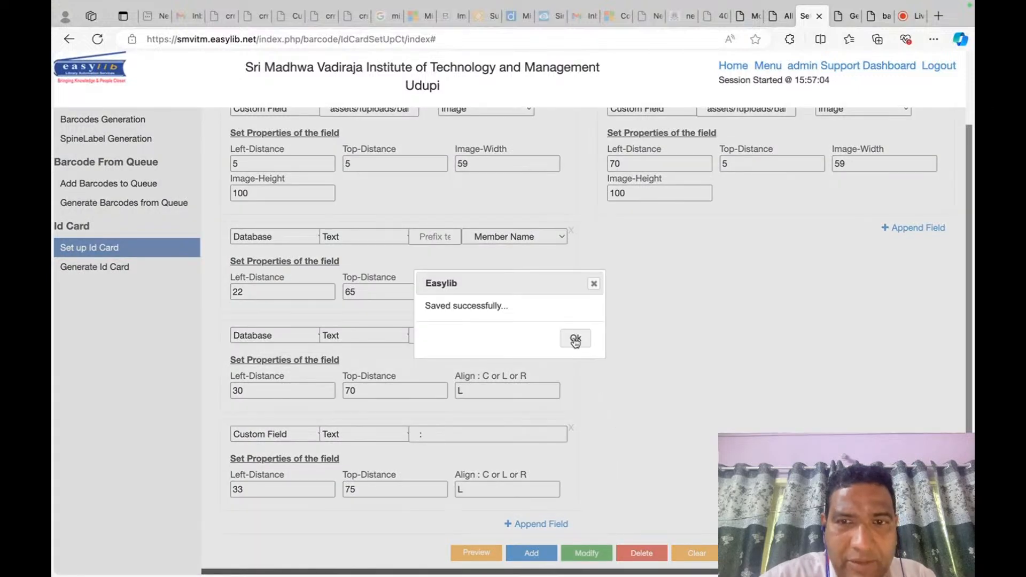
left_click(575, 339)
Generate the ID cards again and examine the colon's position beside the Department label in the PDF.
left_click(837, 17)
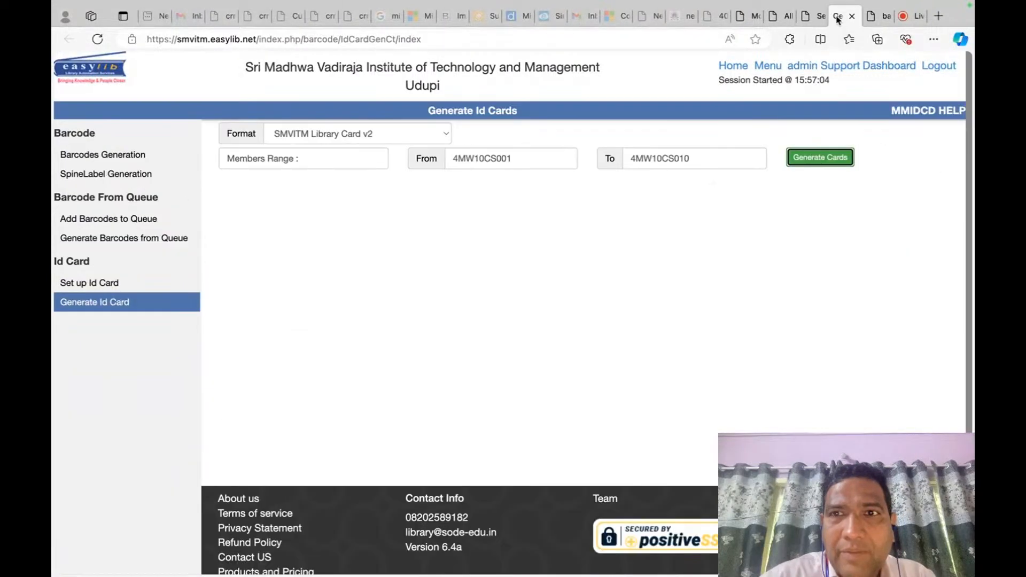
left_click(836, 159)
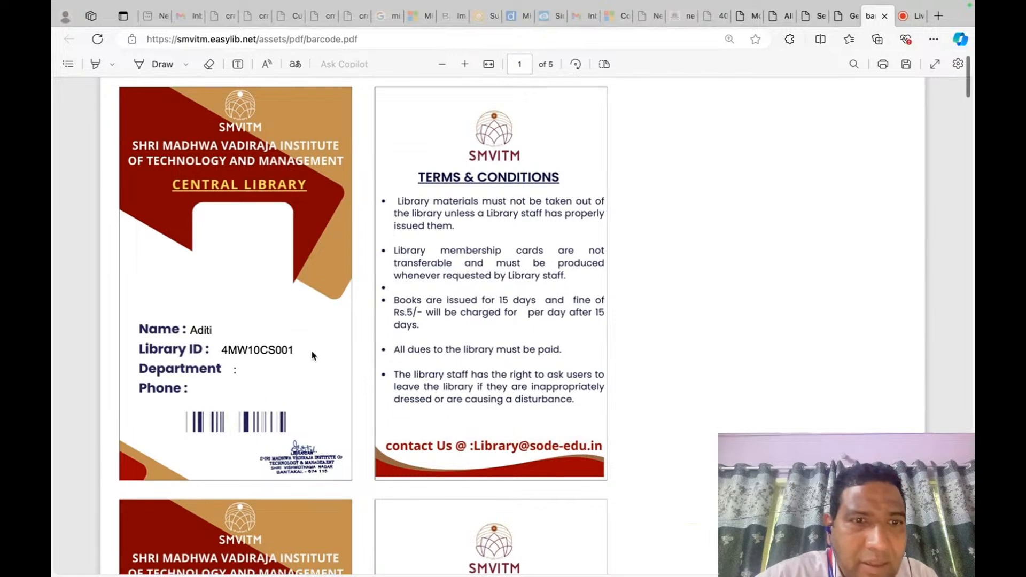
scroll(268, 363, "up", 5)
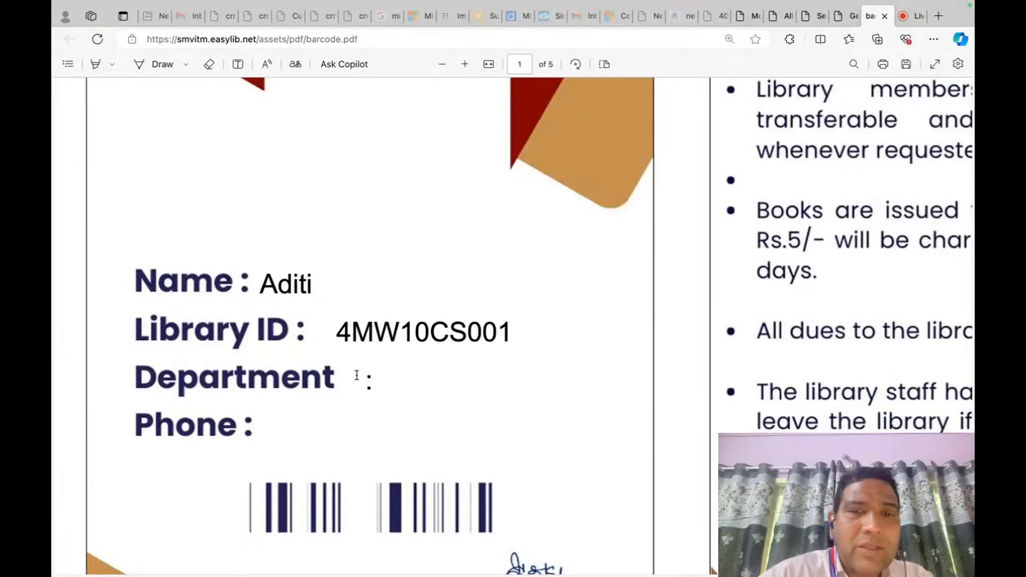
scroll(357, 376, "down", 5)
Set the colon field's left distance to 32, rechecking the colon's gap beside the Department label in the generated PDF.
left_click(826, 16)
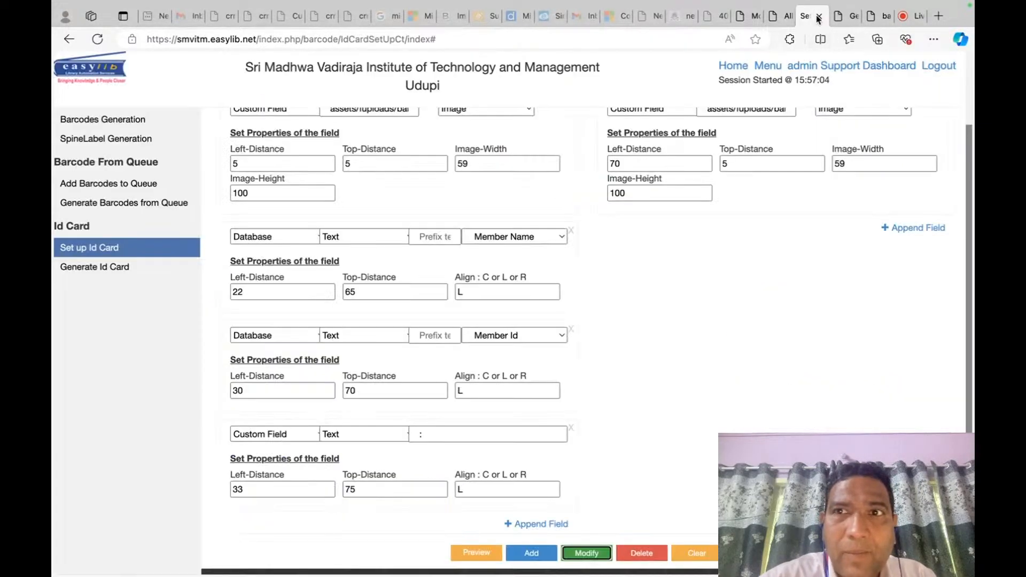
scroll(394, 468, "down", 2)
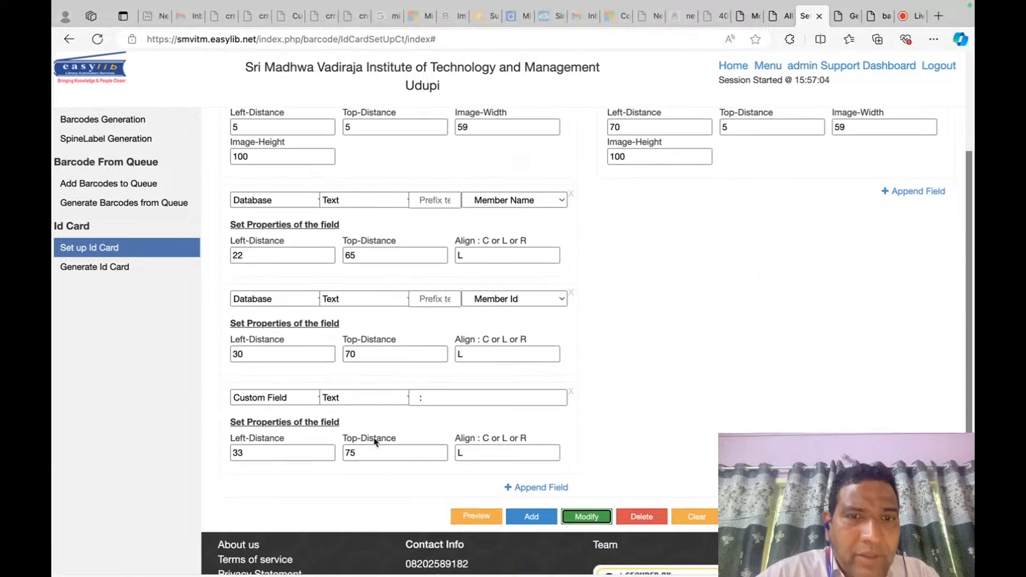
left_click(368, 454)
left_click(279, 451)
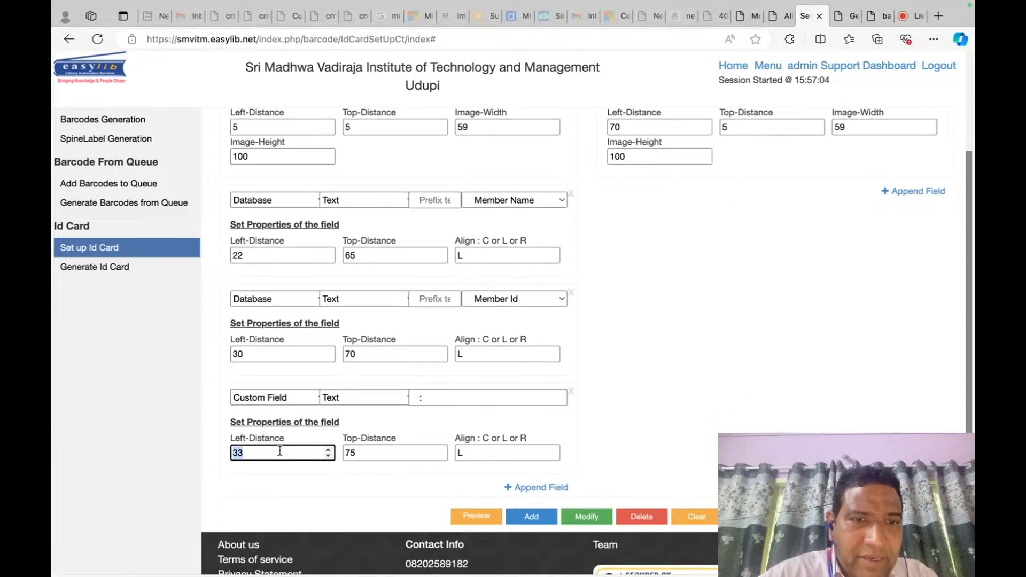
type("30")
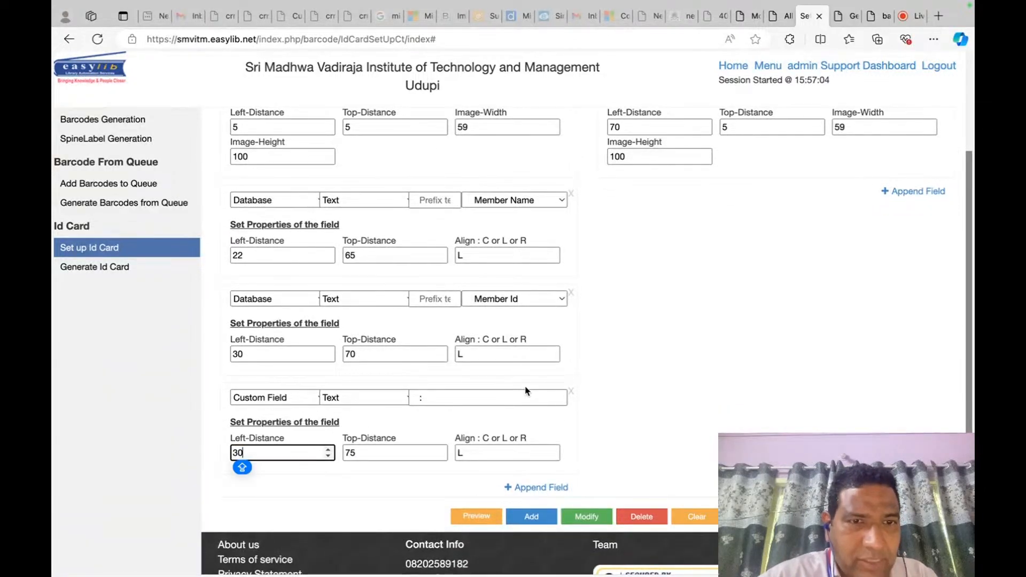
key("BackSpace")
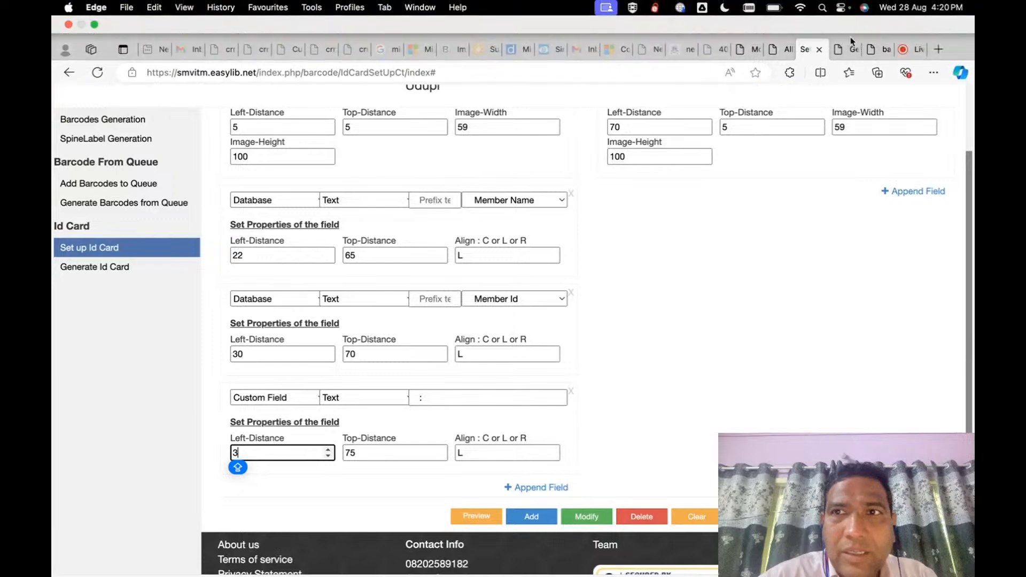
left_click(850, 18)
left_click(870, 52)
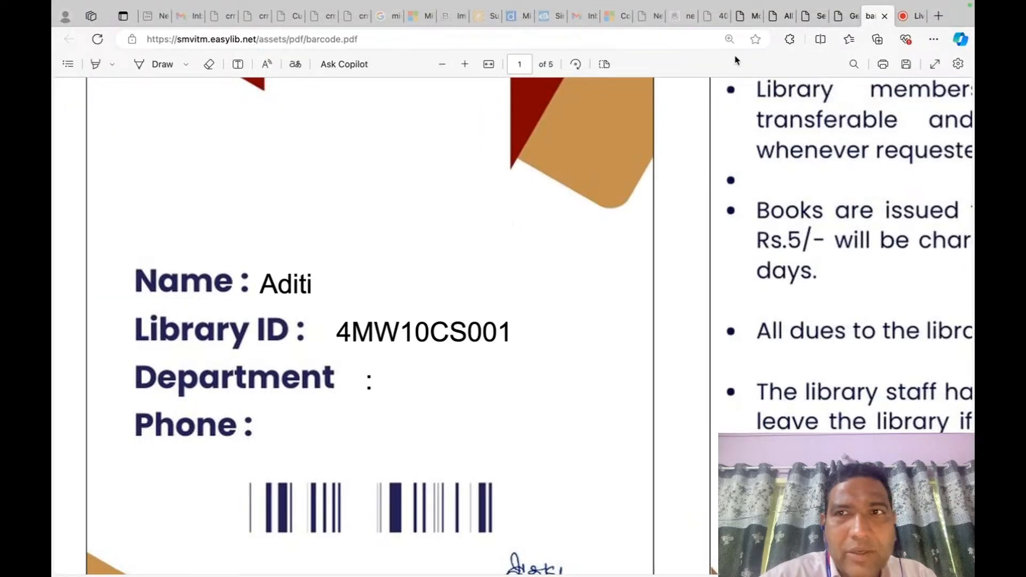
left_click(850, 16)
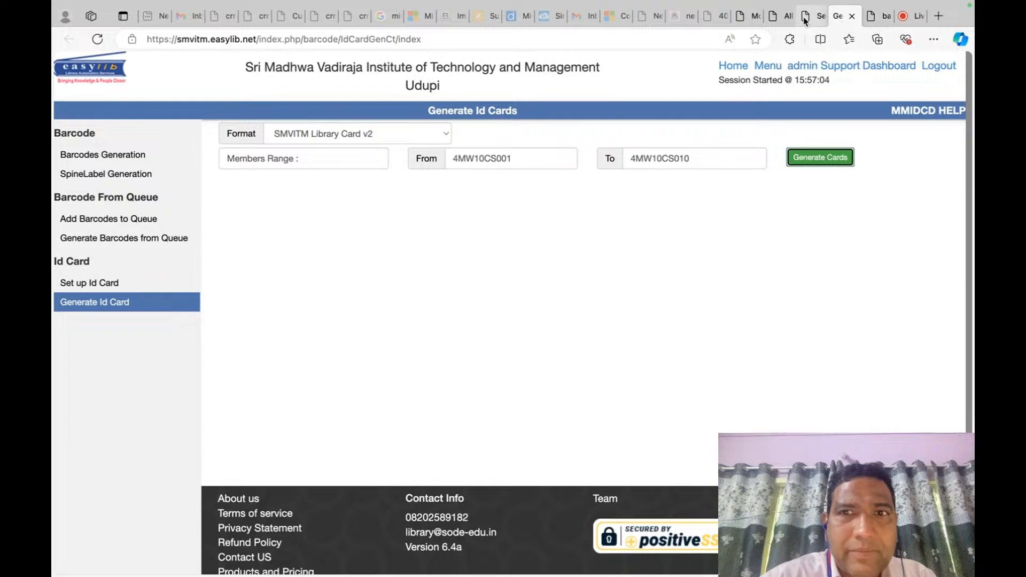
left_click(806, 20)
type("32")
key("Tab")
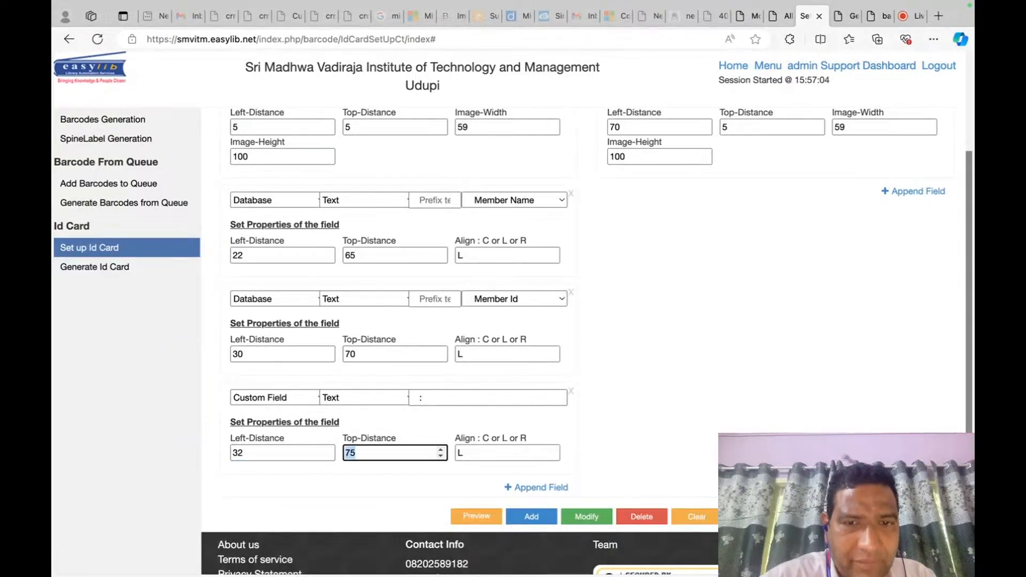
Save the changed colon position to the card format and dismiss the message.
scroll(535, 428, "down", 2)
left_click(576, 522)
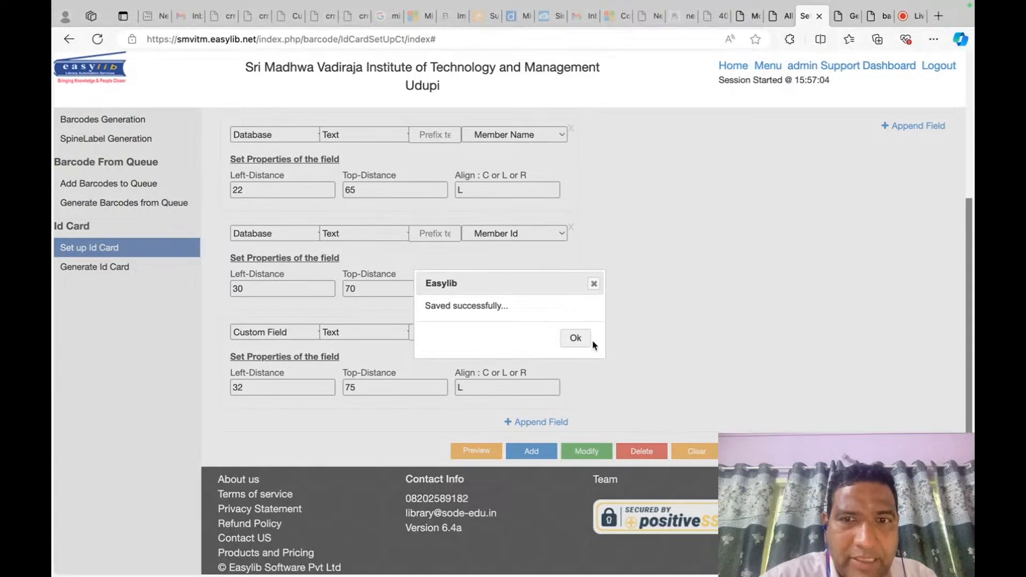
left_click(577, 342)
Append another front-side field and consult the front card design in Preview for the next label.
left_click(534, 422)
mouse_move(405, 269)
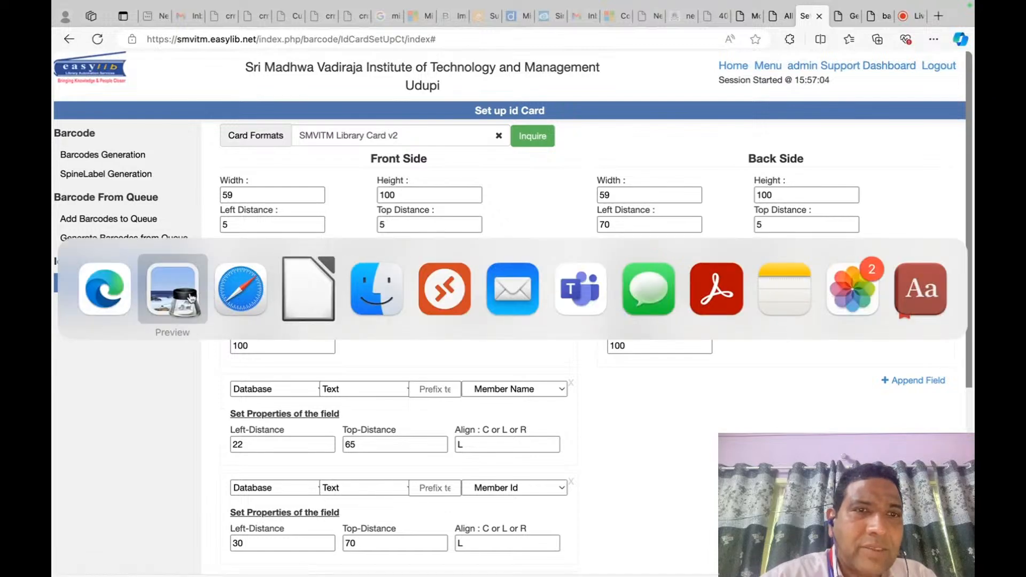
left_click(172, 289)
key("super+Tab")
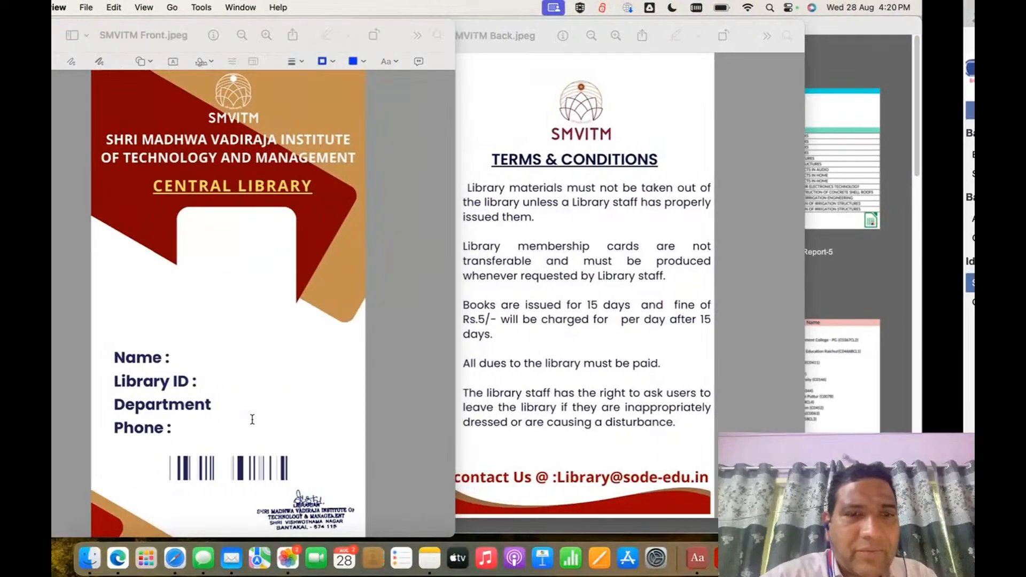
scroll(451, 351, "down", 5)
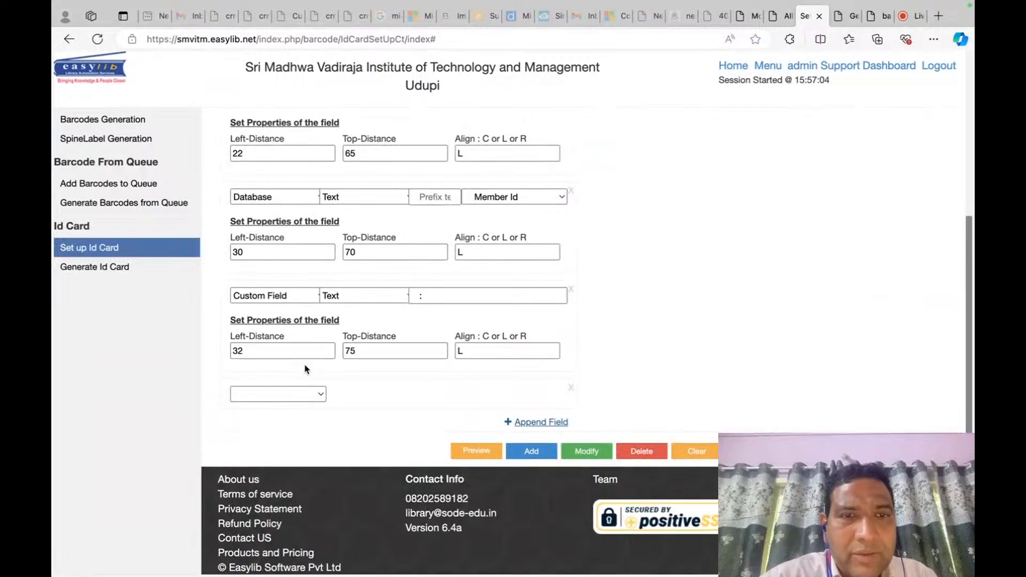
Configure the empty front-side field as a Database field of type Text showing Department.
left_click(297, 395)
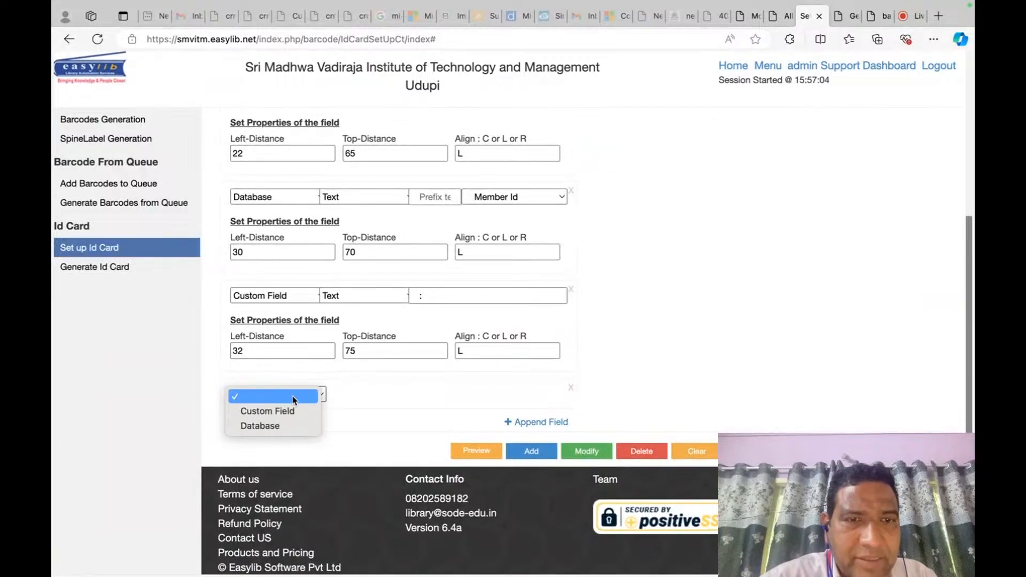
left_click(283, 424)
left_click(396, 399)
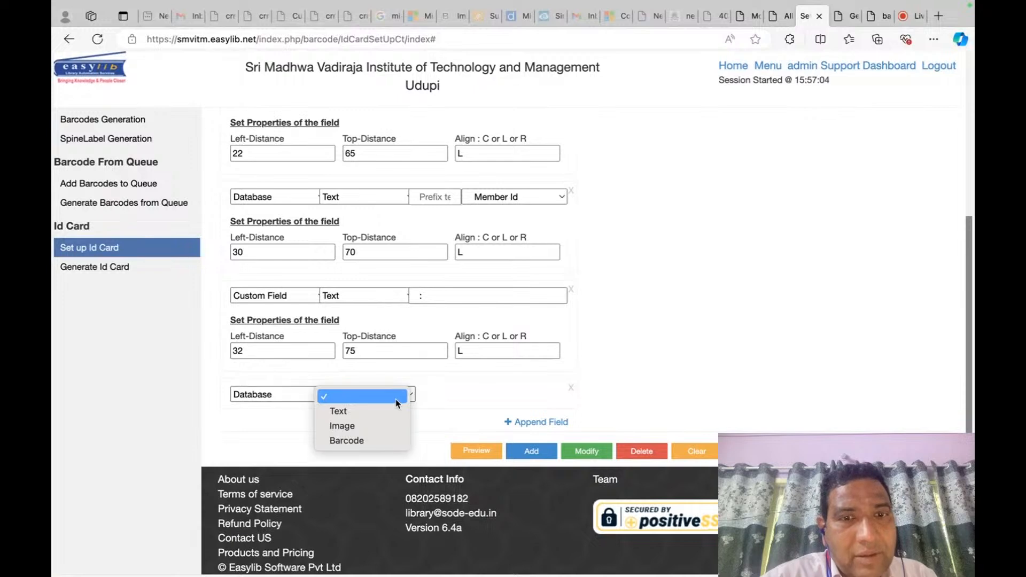
left_click(385, 411)
left_click(523, 394)
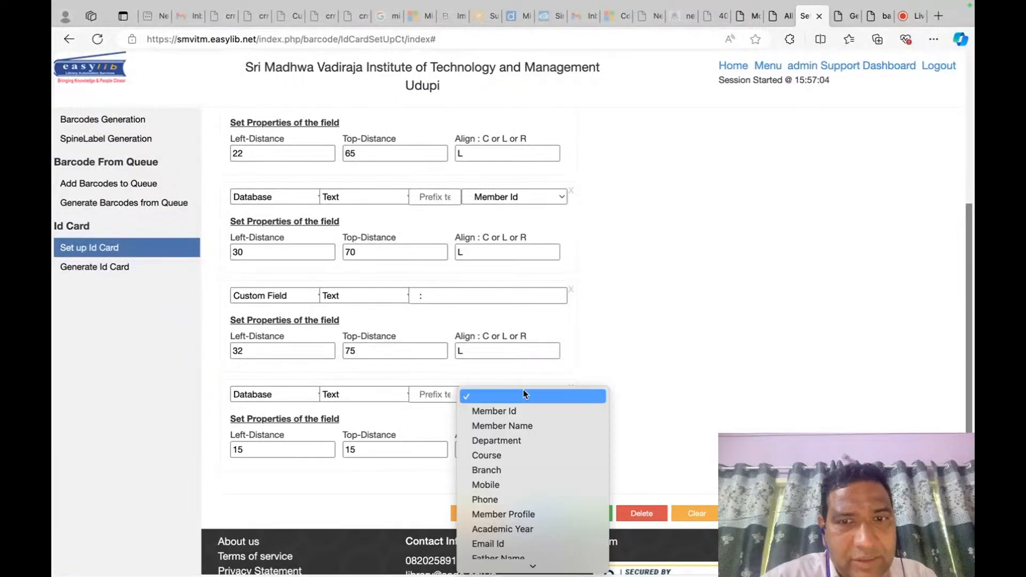
key("d")
key("Return")
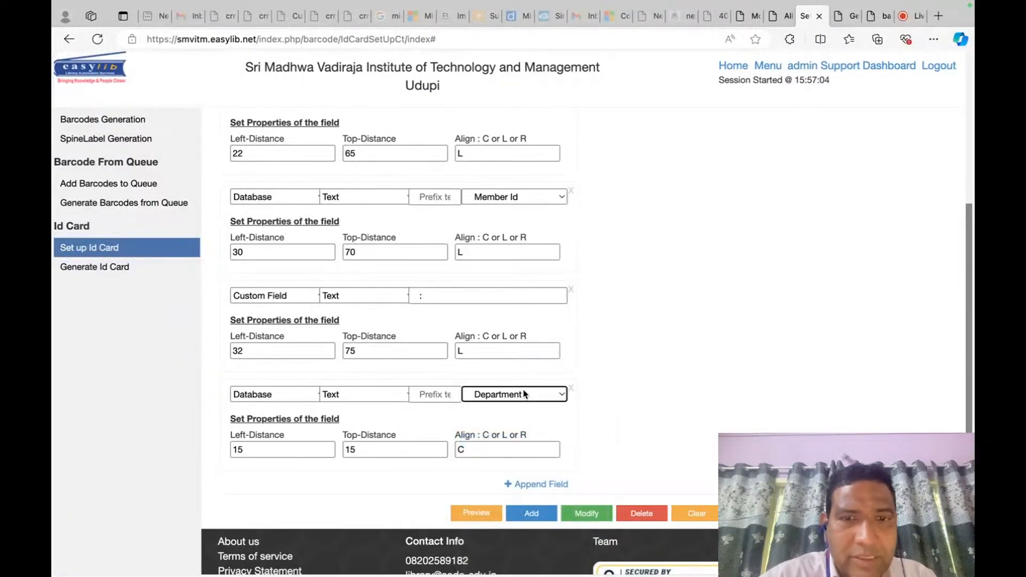
Position the Department field at left distance 22 and top distance 80 with alignment L.
left_click(263, 454)
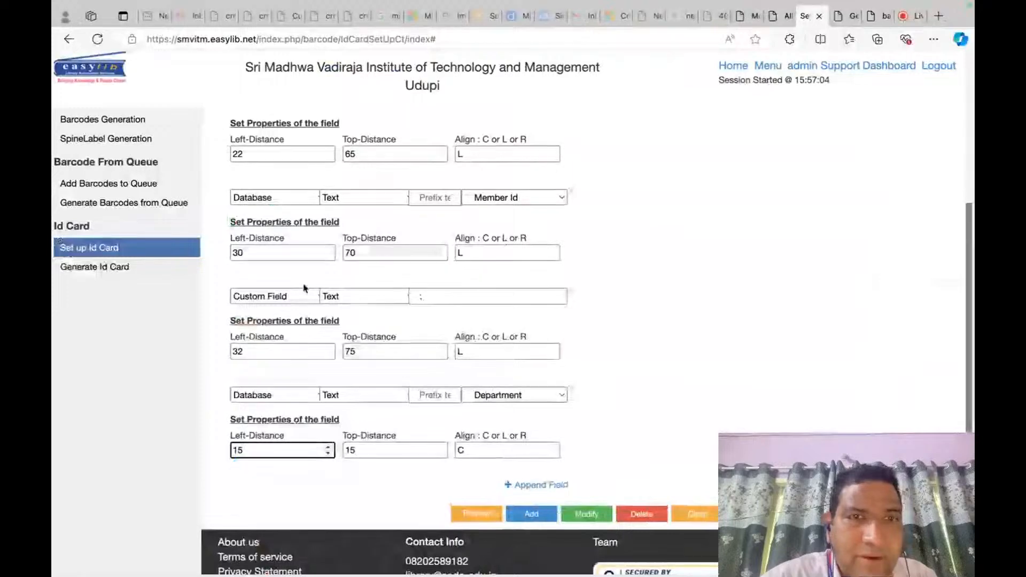
scroll(300, 391, "up", 2)
scroll(300, 390, "down", 3)
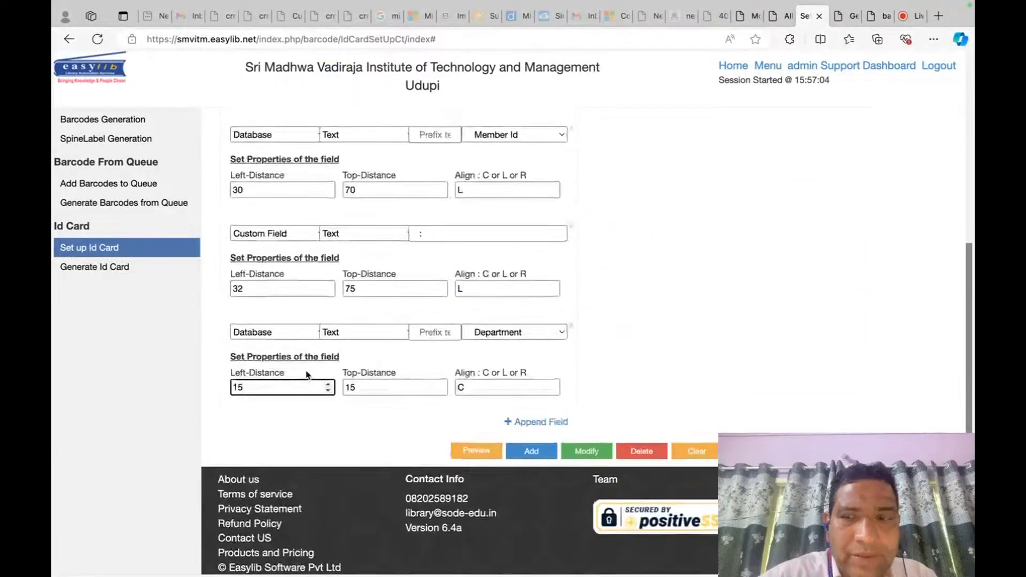
key("BackSpace")
key("BackSpace")
type("22")
key("Tab")
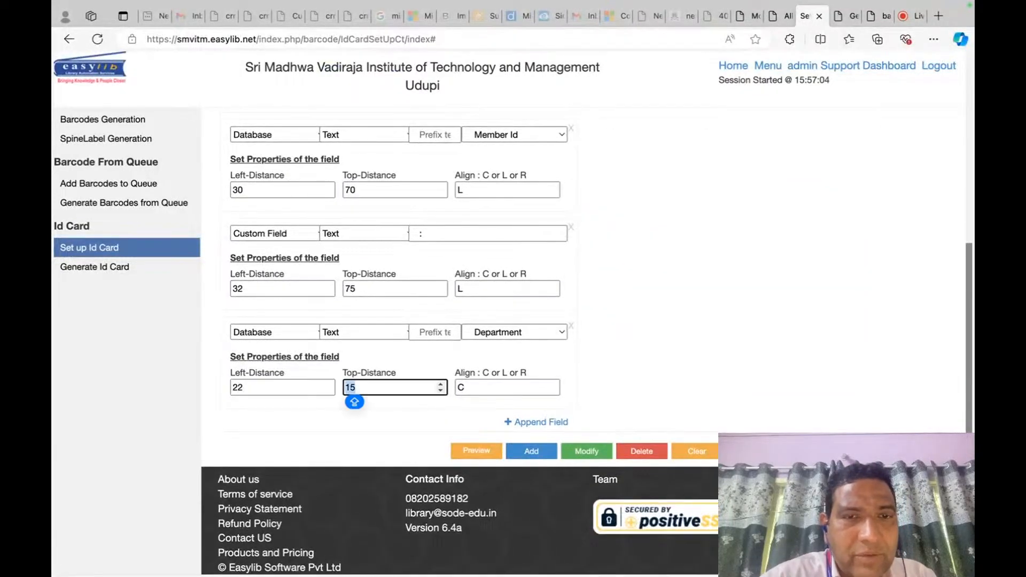
type("80")
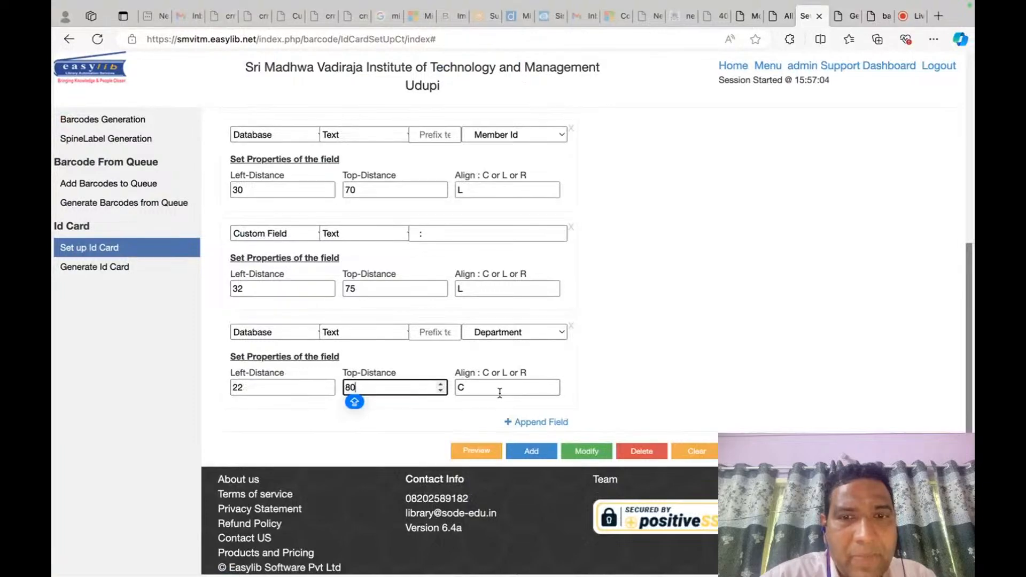
left_click(499, 393)
key("BackSpace")
type("L")
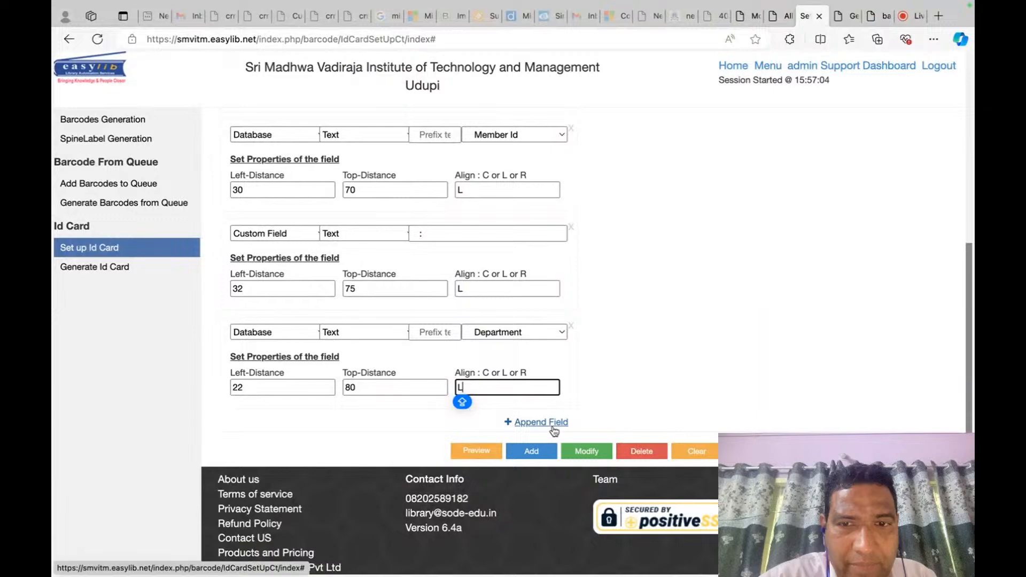
Append another front-side field and configure it as a Database field of type Text showing Mobile.
left_click(554, 431)
scroll(483, 388, "down", 10)
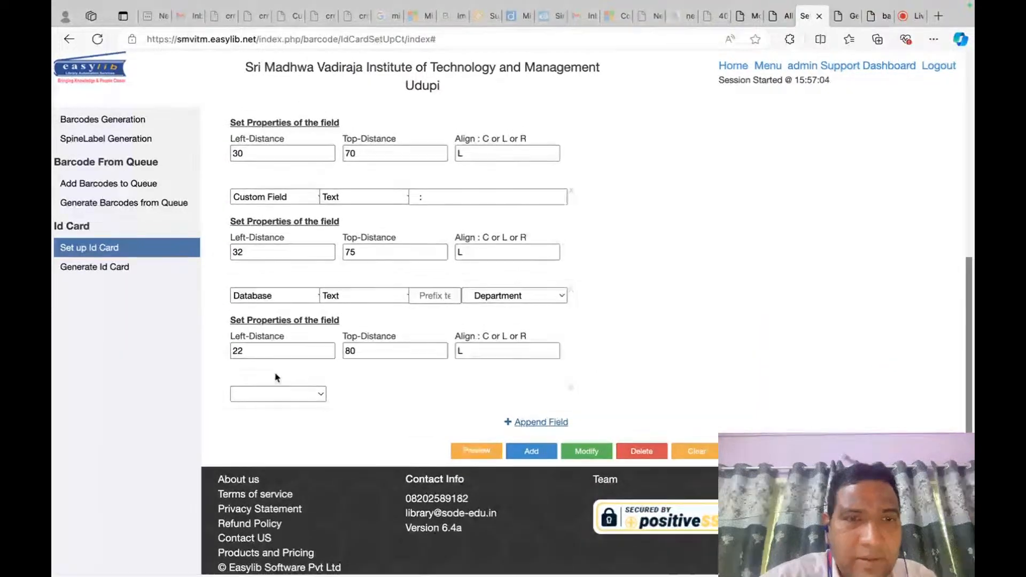
left_click(275, 394)
left_click(268, 424)
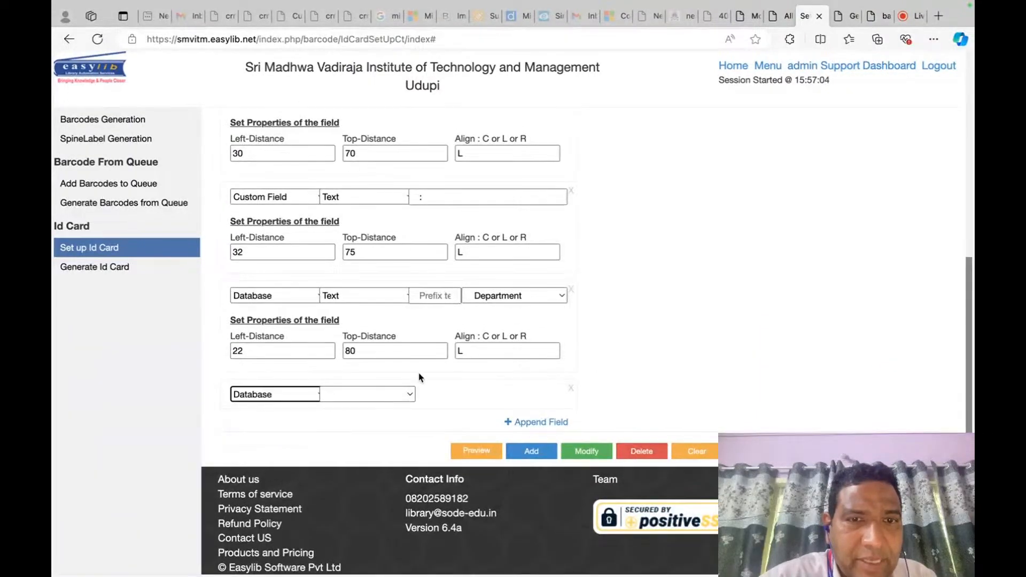
left_click(394, 395)
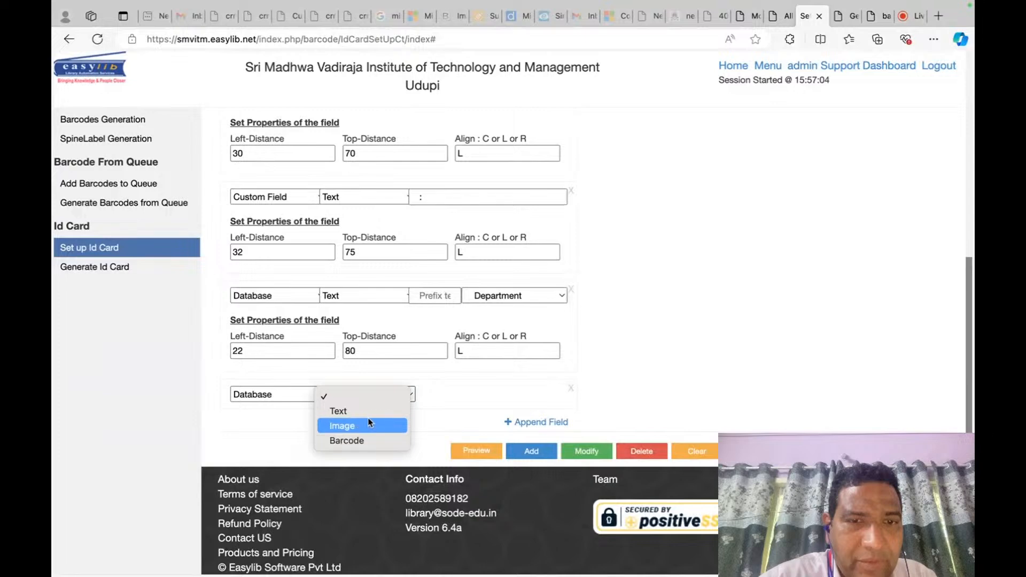
left_click(339, 411)
left_click(479, 396)
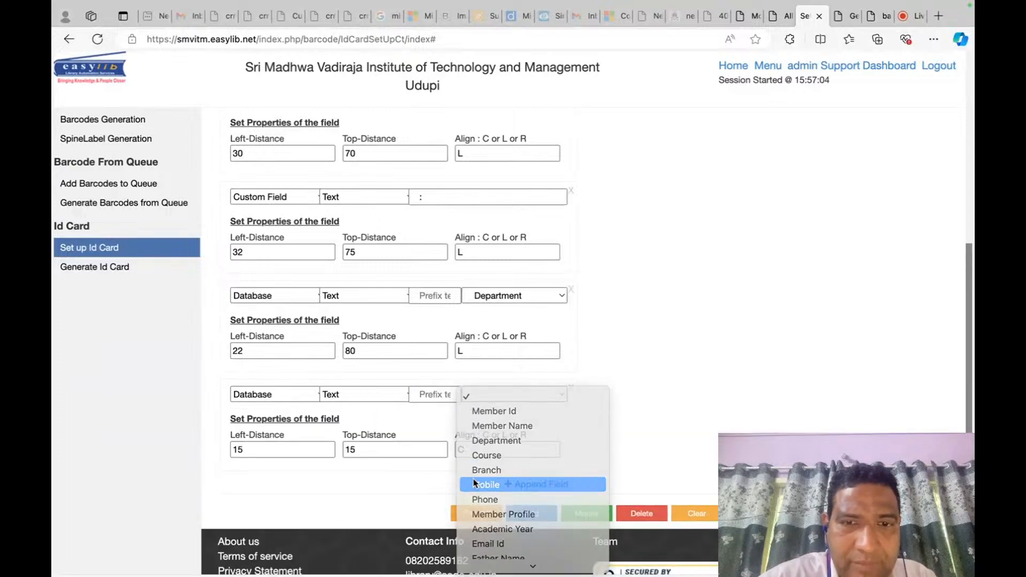
left_click(485, 484)
Set the Mobile field's left distance to 22.
left_click(238, 451)
double_click(238, 451)
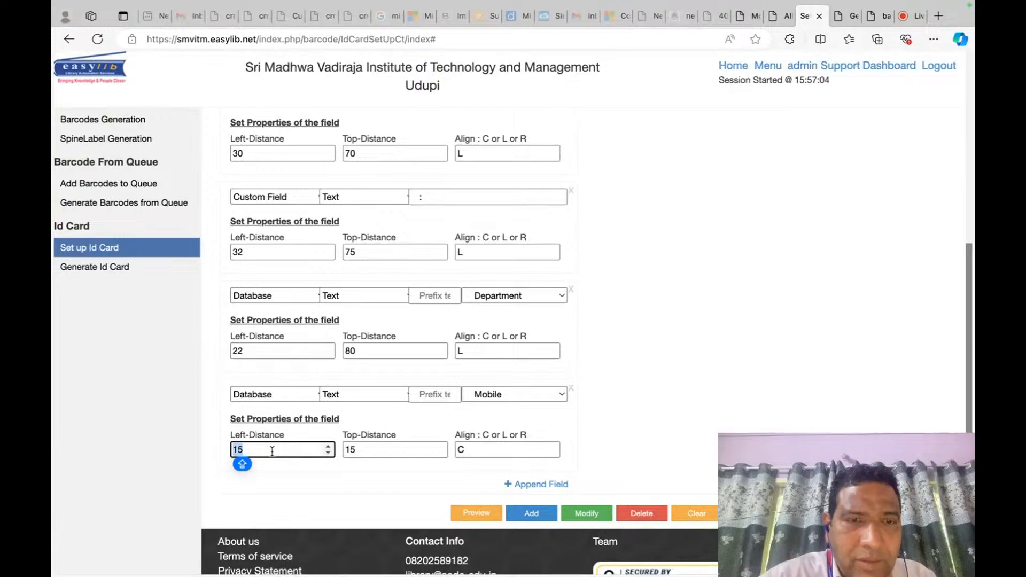
type("22")
Consult the Department label's position in the Preview card design and set the Department field's left distance to 33.
key("ctrl+Left")
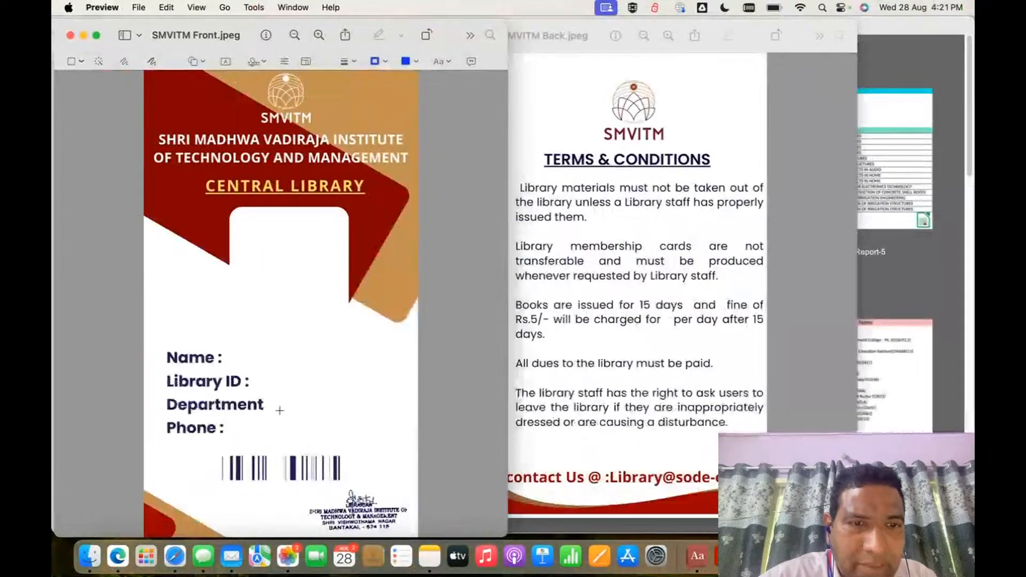
key("ctrl+Right")
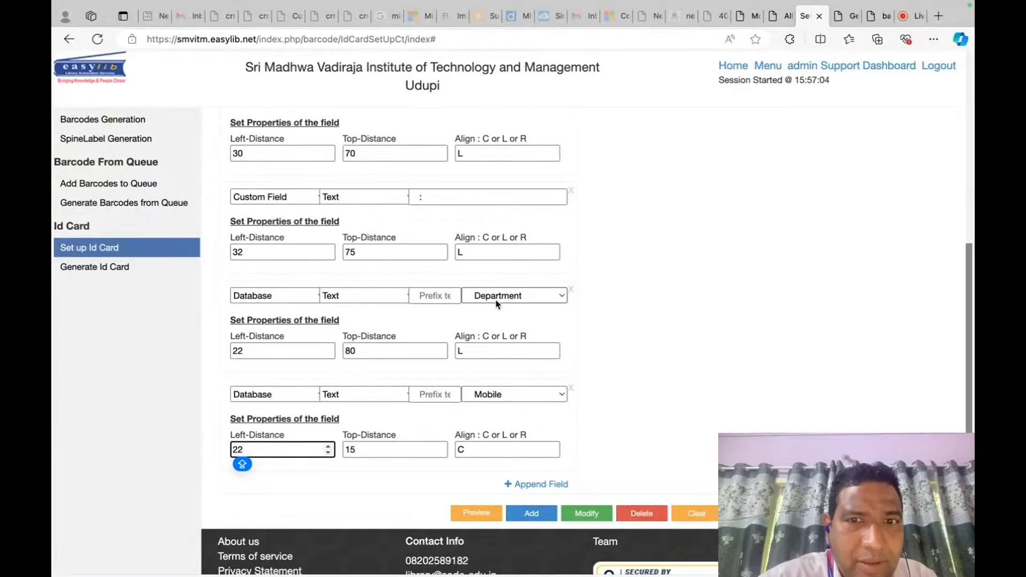
key("ctrl+Left")
key("ctrl+Right")
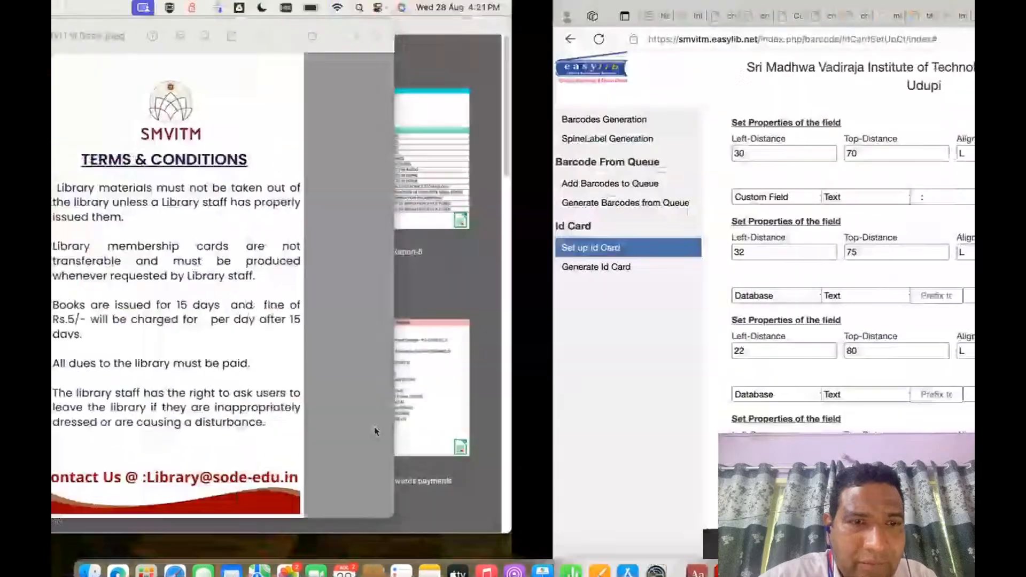
left_click(259, 351)
type("3")
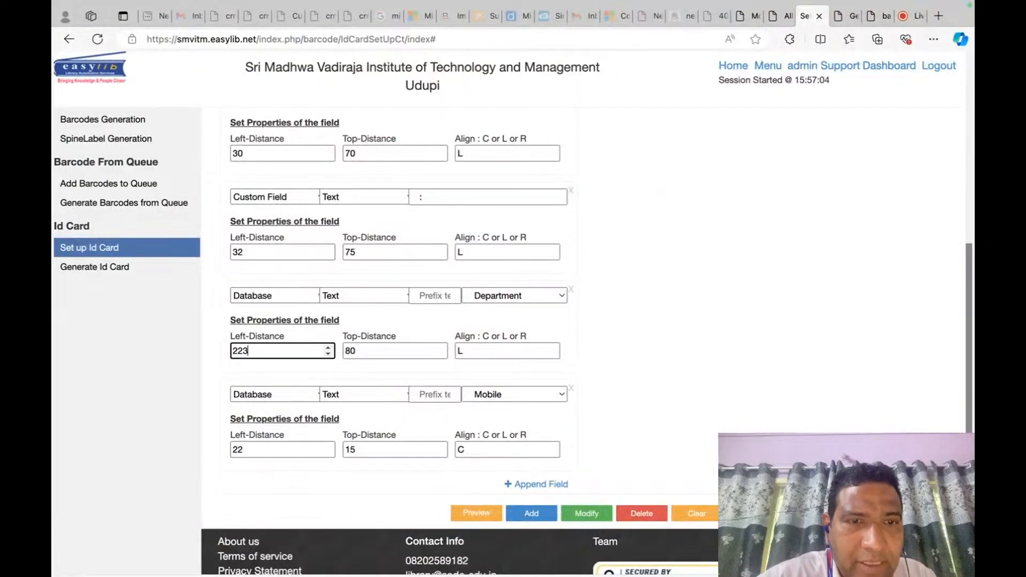
type("3")
key("super+a")
type("3")
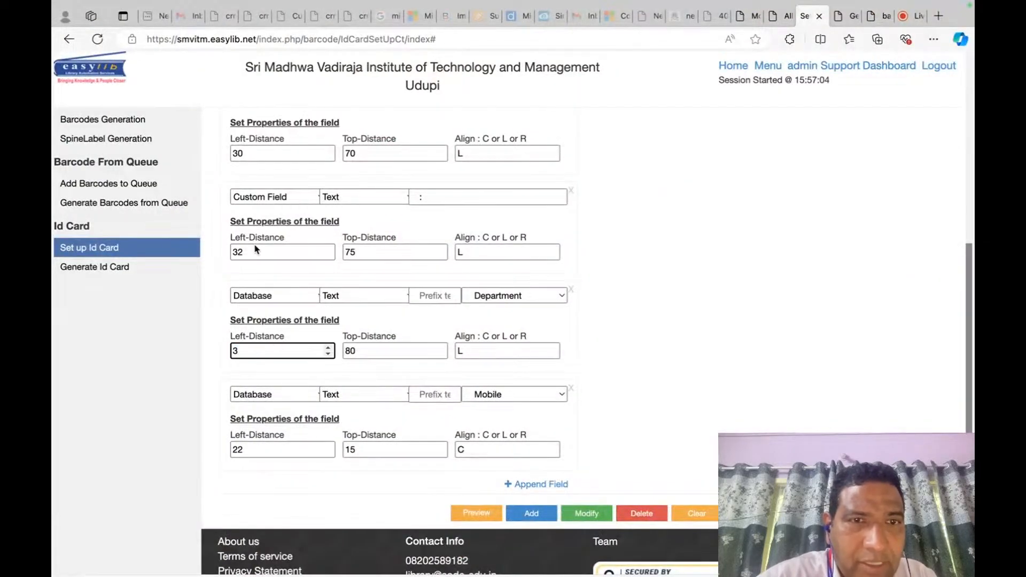
type("3")
key("Tab")
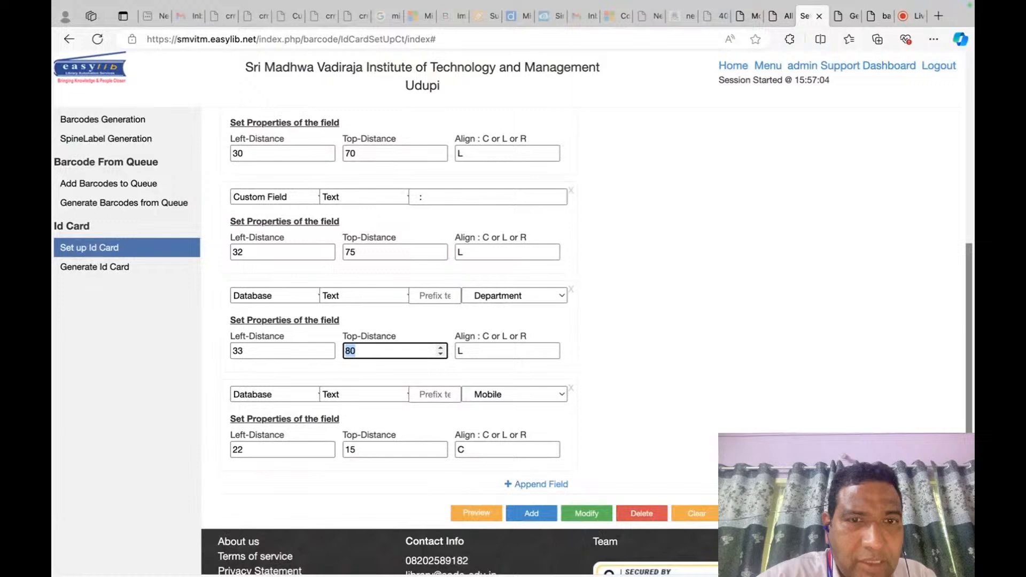
Set the Mobile field's top distance to 85 and alignment to L, and save the format.
left_click(360, 451)
key("super+a")
type("85")
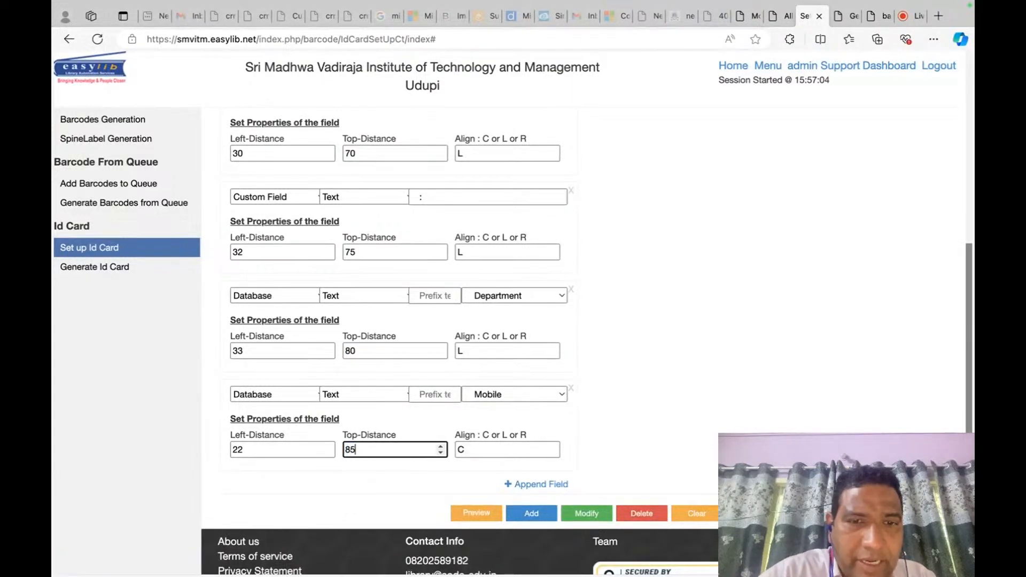
key("Tab")
key("BackSpace")
type("L")
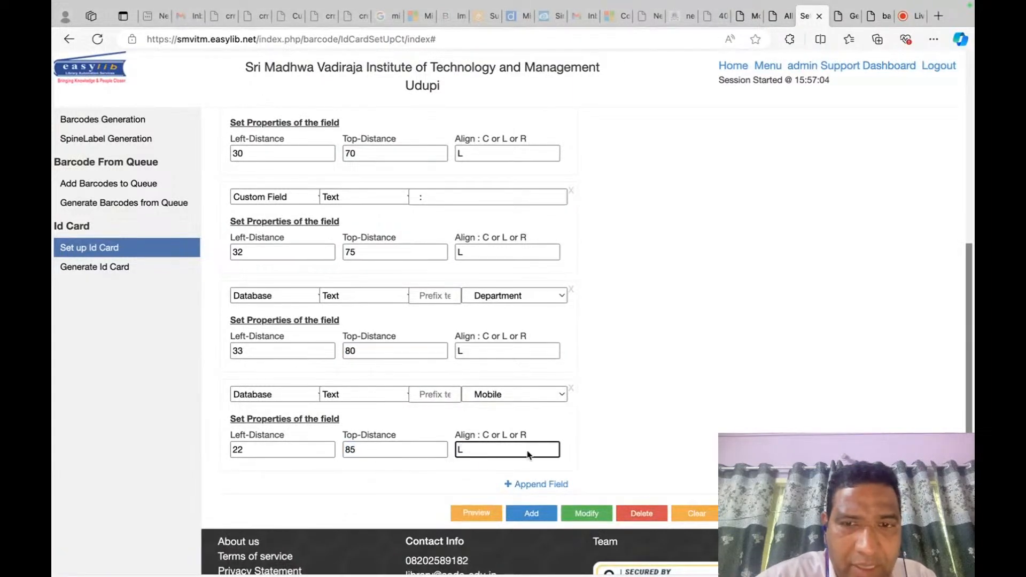
left_click(586, 513)
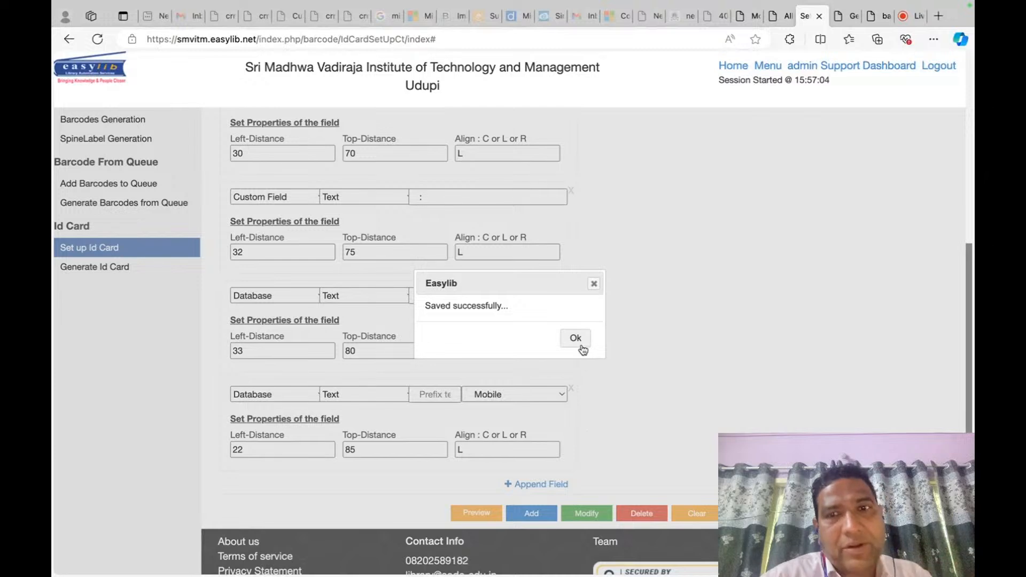
Generate the ID cards again and inspect the positions of the Library ID and Department values on the first card.
left_click(579, 344)
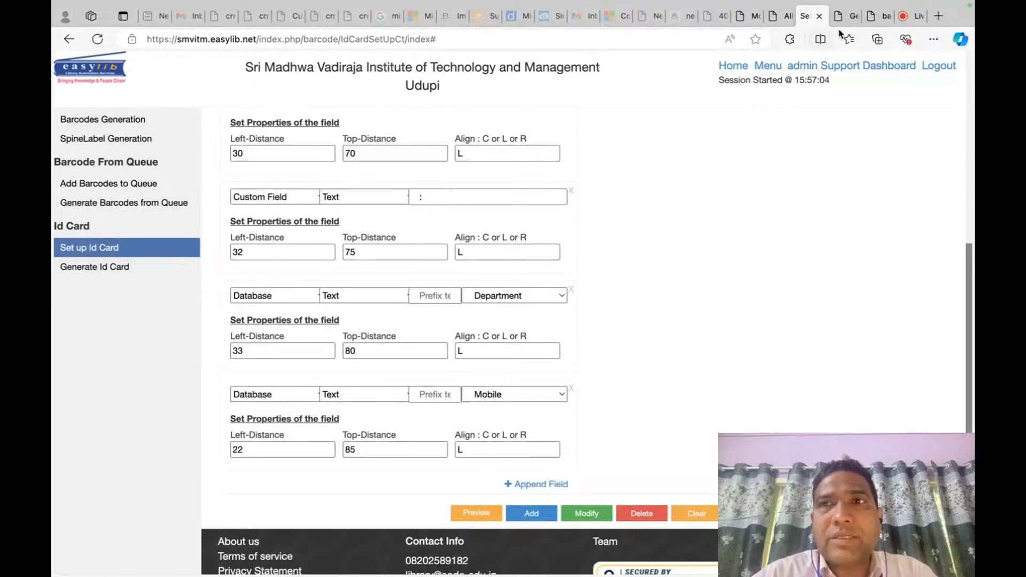
left_click(843, 17)
left_click(818, 157)
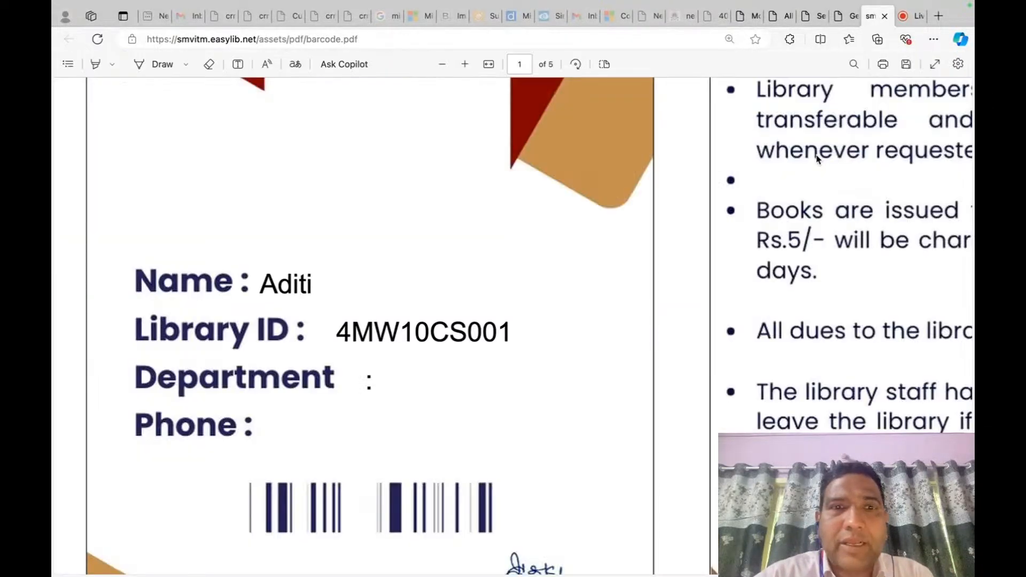
scroll(476, 295, "down", 5)
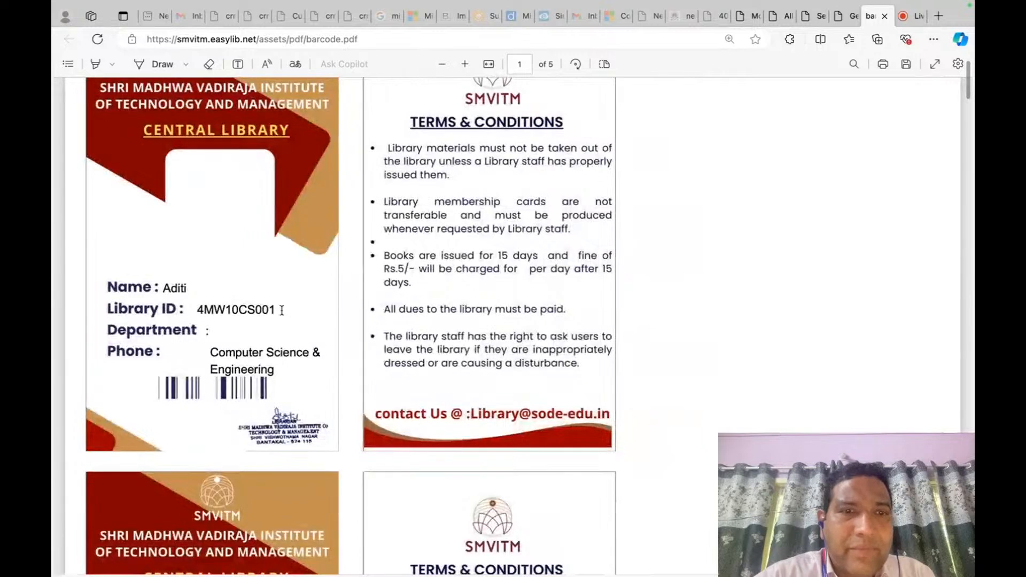
scroll(218, 343, "up", 3)
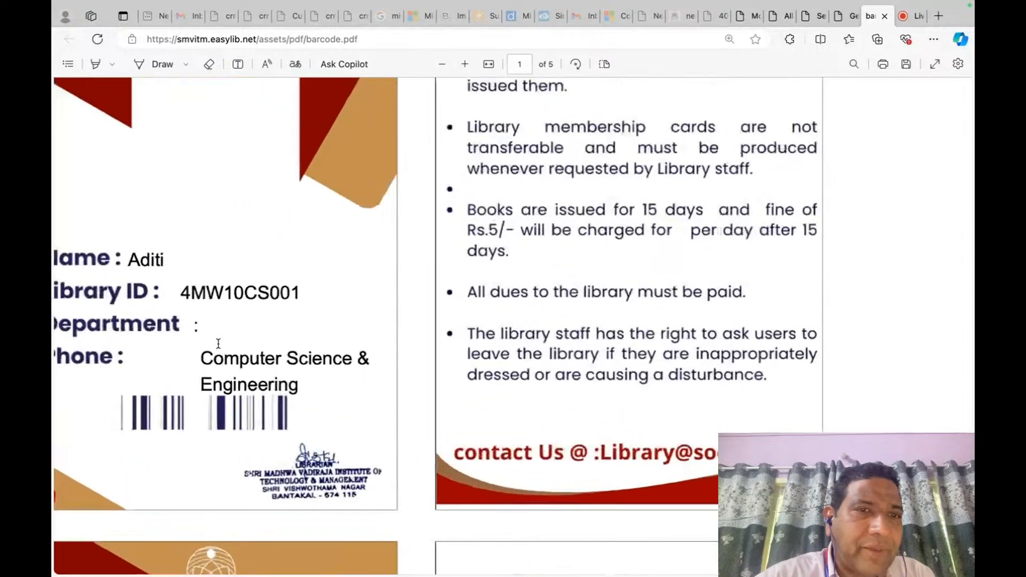
scroll(218, 342, "down", 1)
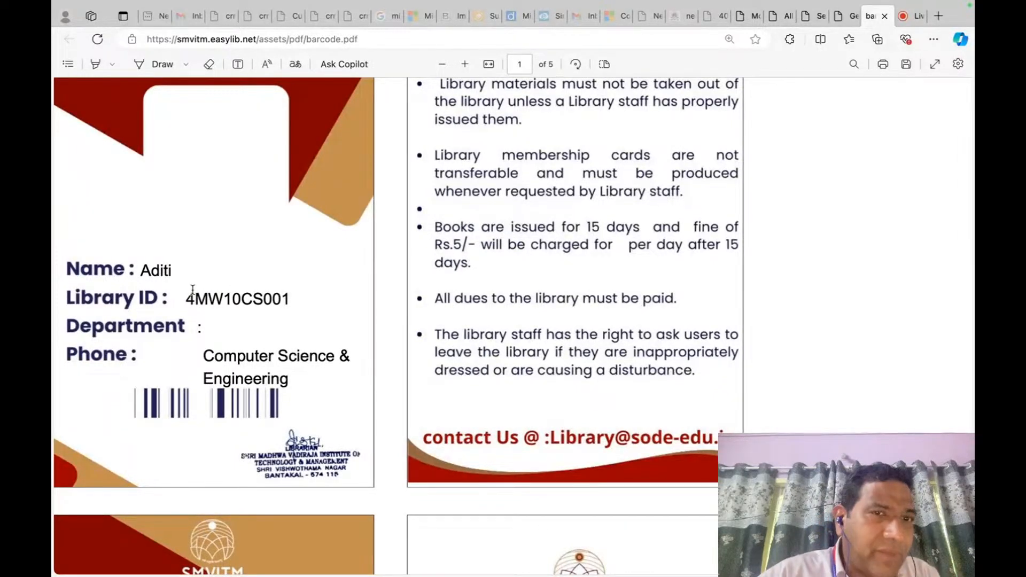
scroll(192, 289, "up", 3)
left_click_drag(193, 299, 177, 305)
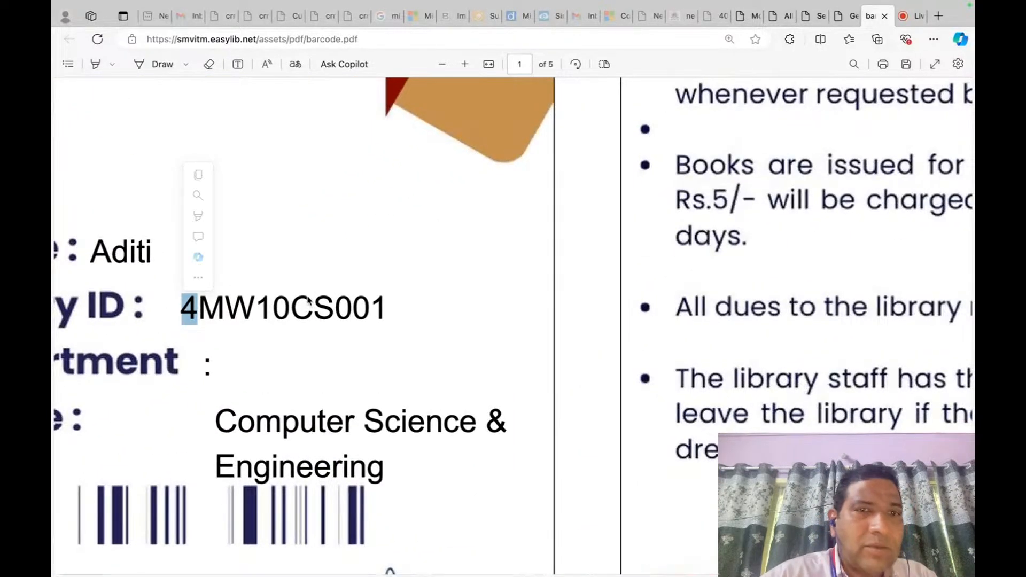
scroll(308, 301, "down", 3)
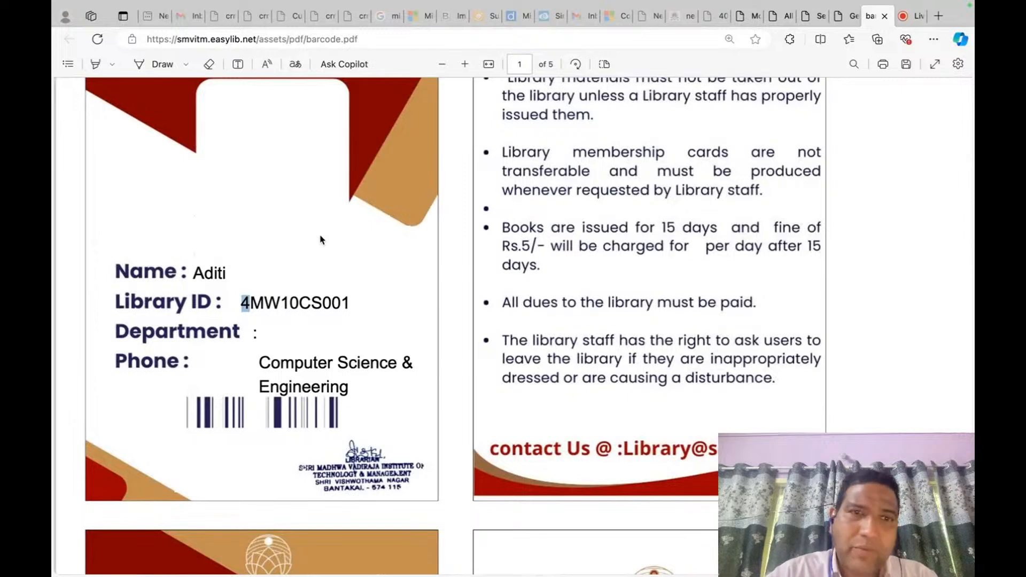
left_click(336, 293)
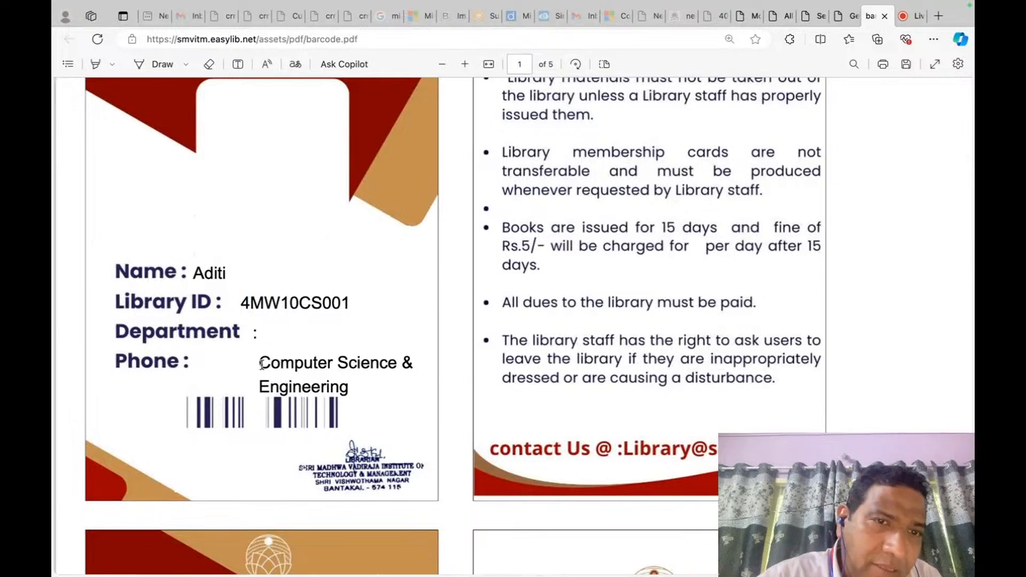
Set the Member Id field's left distance to 28 in the ID card setup.
left_click(814, 16)
scroll(473, 296, "up", 2)
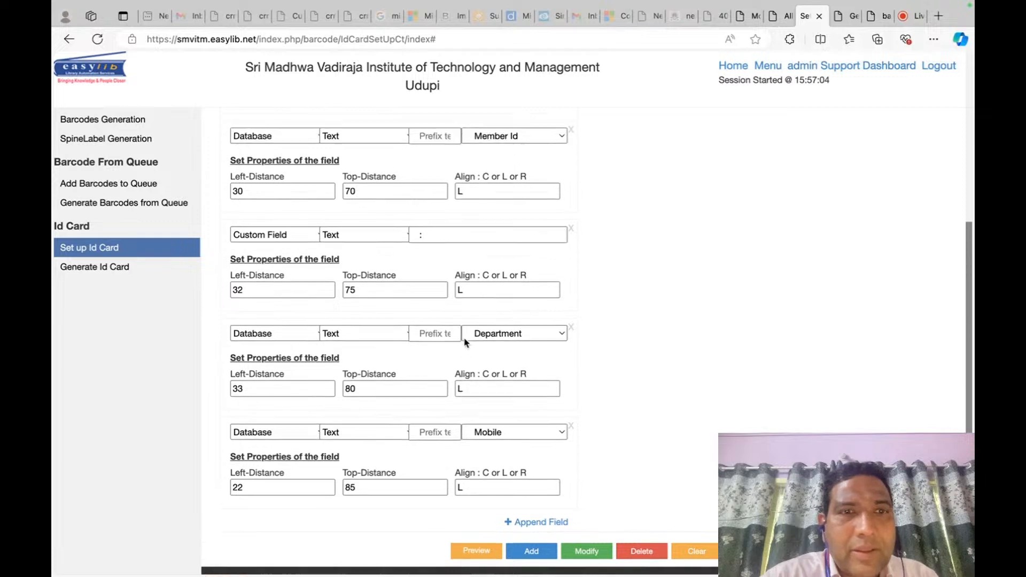
scroll(327, 374, "up", 2)
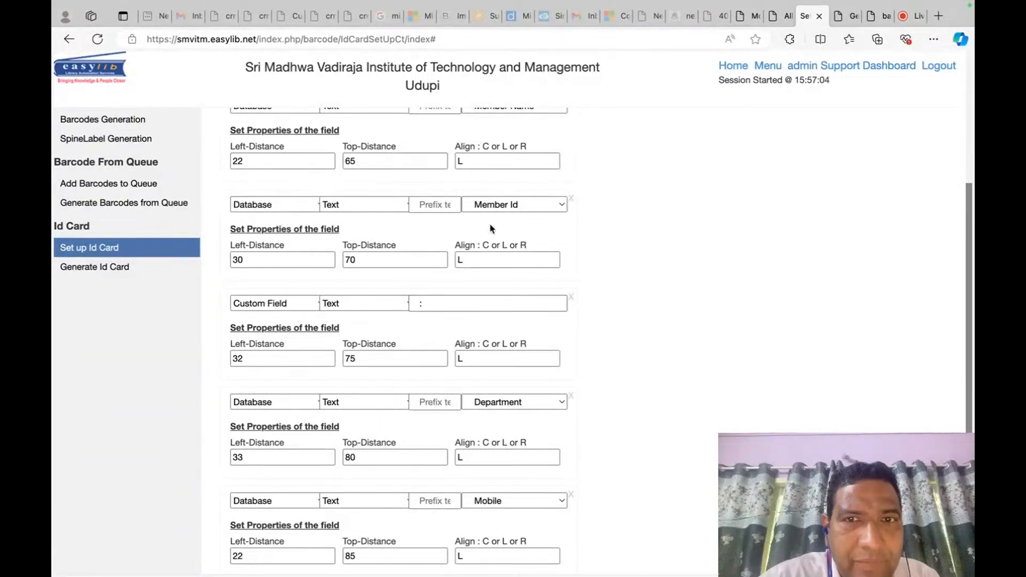
double_click(269, 260)
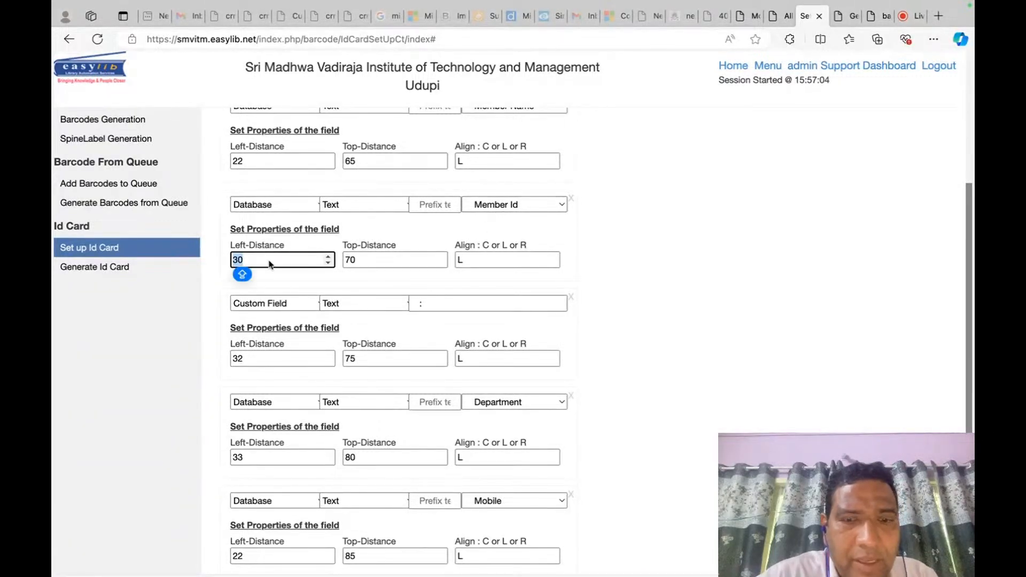
type("28")
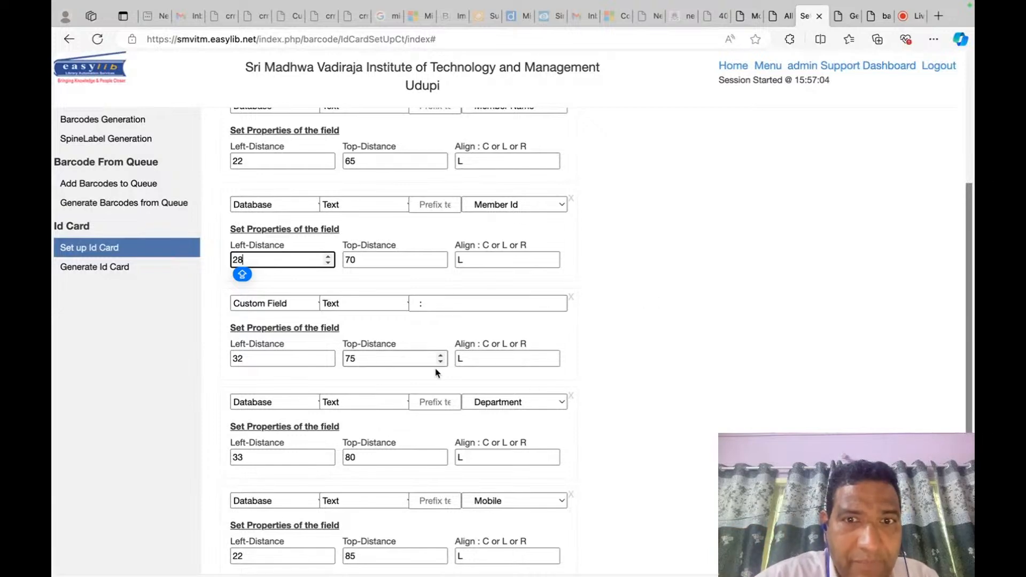
Set the Department field's top distance to 75 to match the colon custom field.
scroll(409, 360, "down", 1)
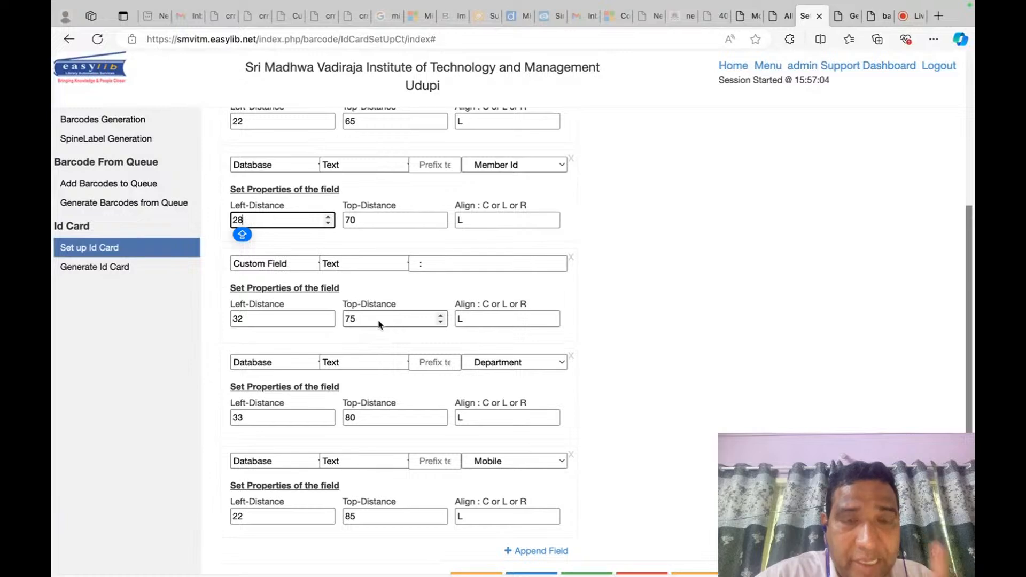
double_click(372, 420)
type("75")
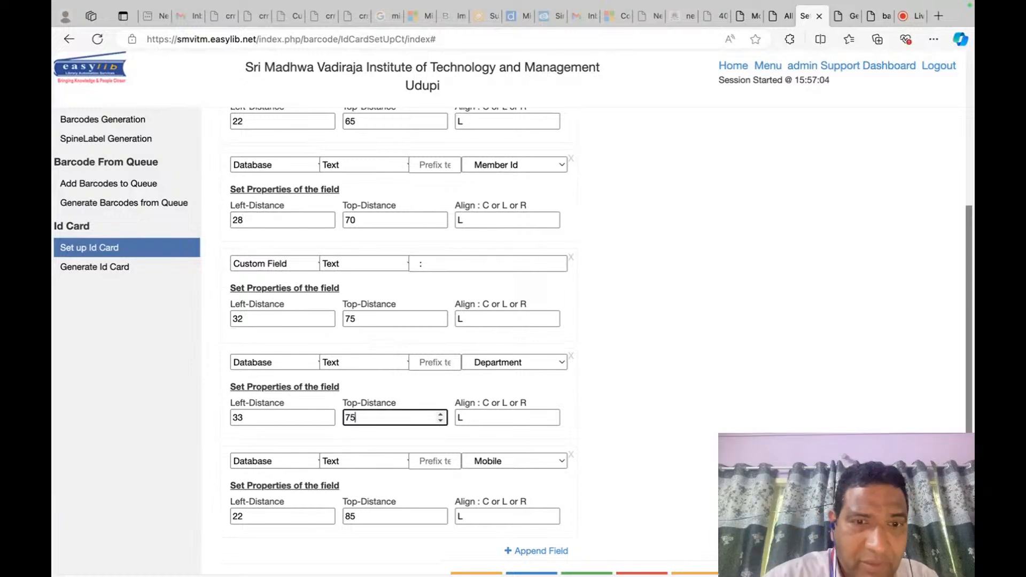
Check the Phone label's position on the generated card, set the Mobile field's top distance to 82, and save the format.
left_click(385, 519)
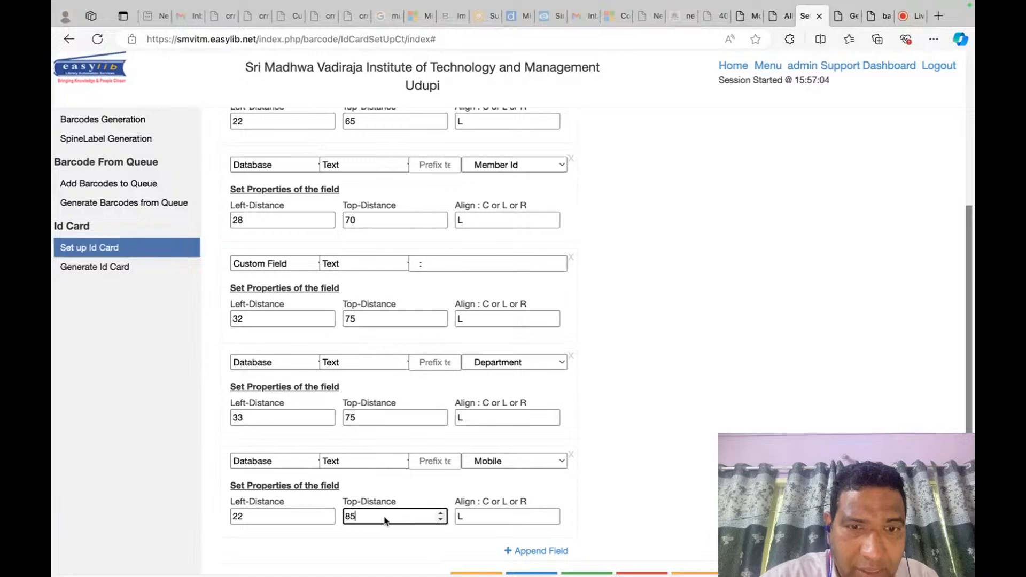
left_click(845, 18)
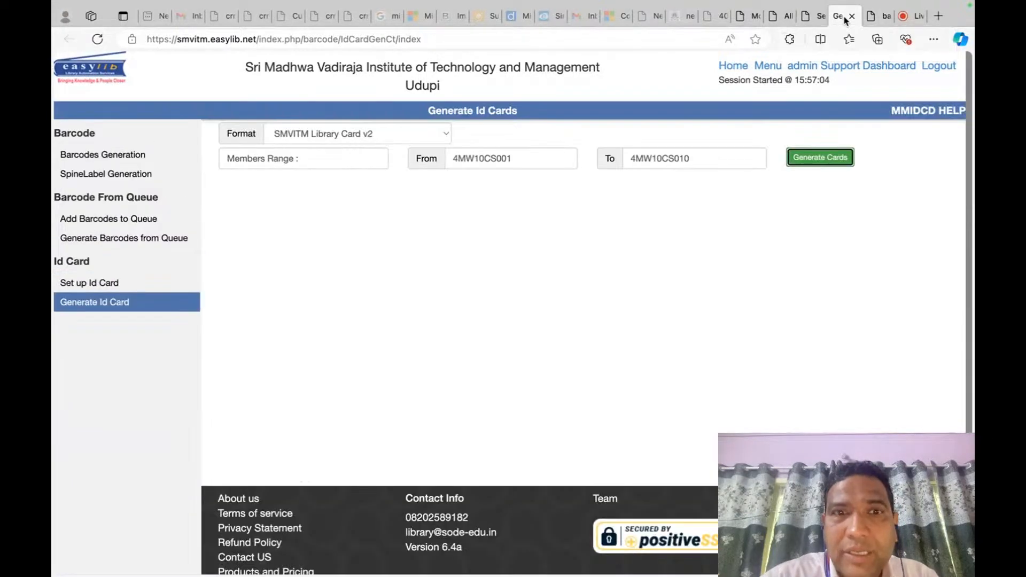
left_click(878, 18)
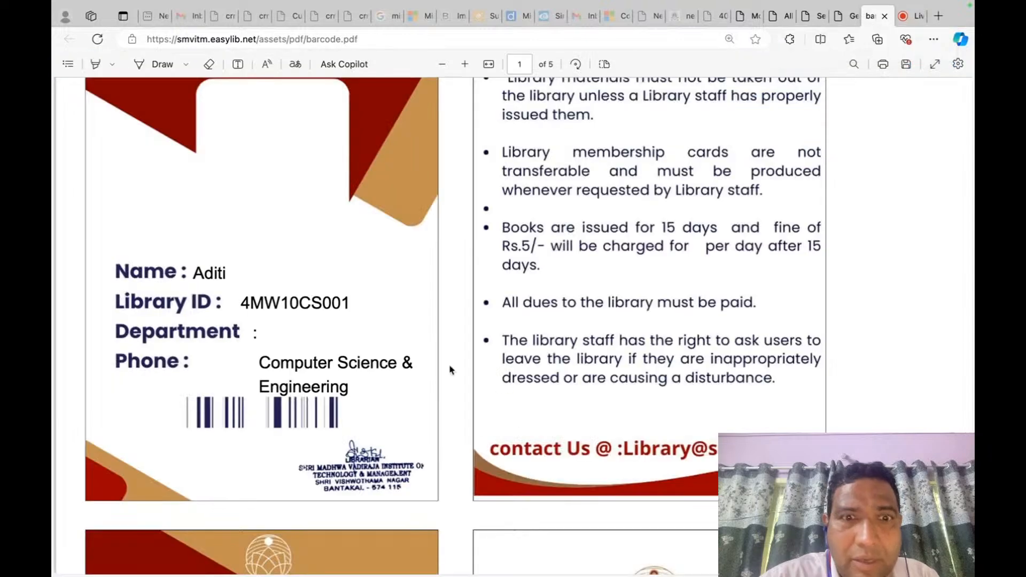
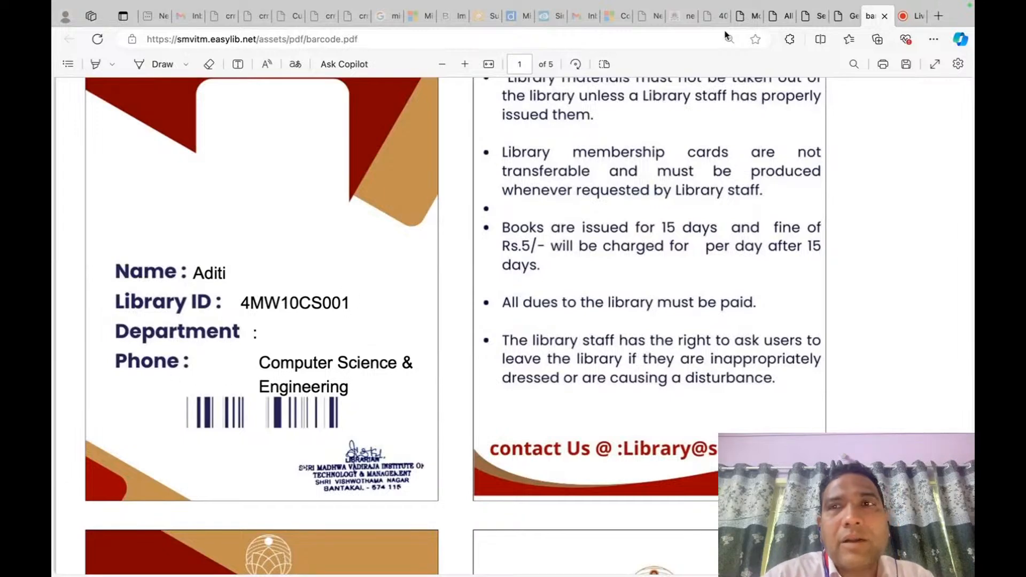
left_click(837, 18)
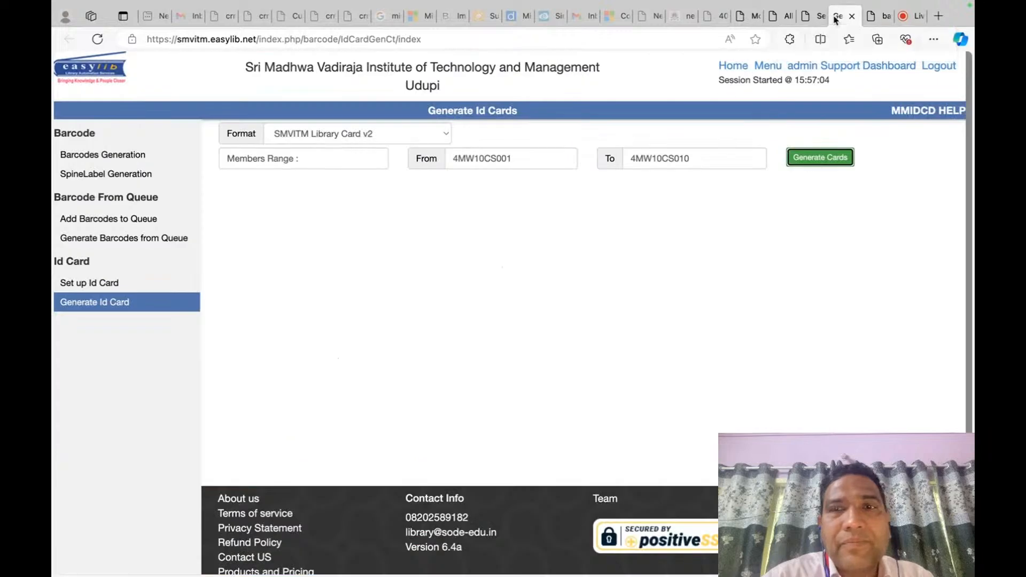
left_click(805, 16)
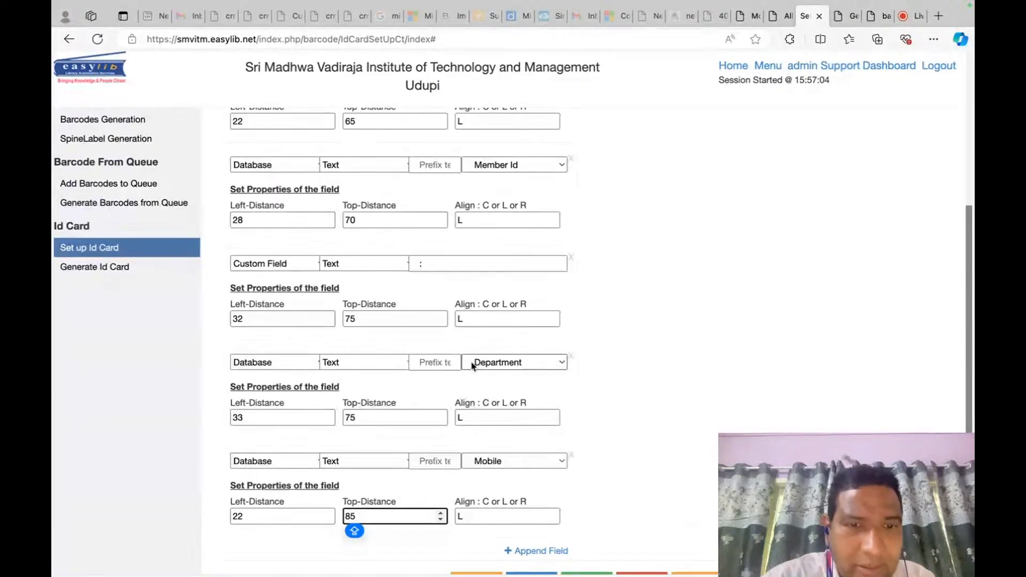
scroll(472, 366, "down", 1)
key("BackSpace")
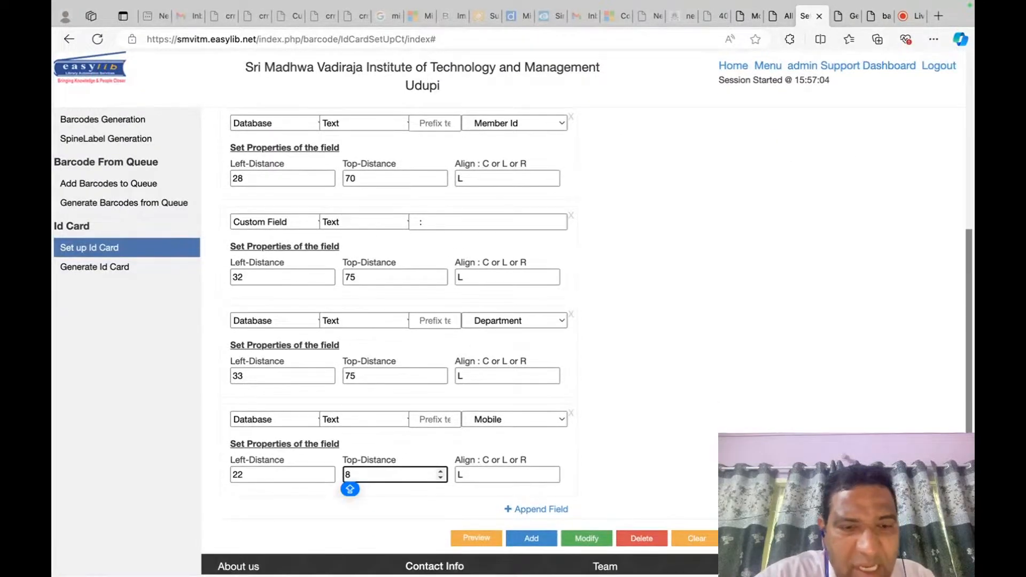
type("2")
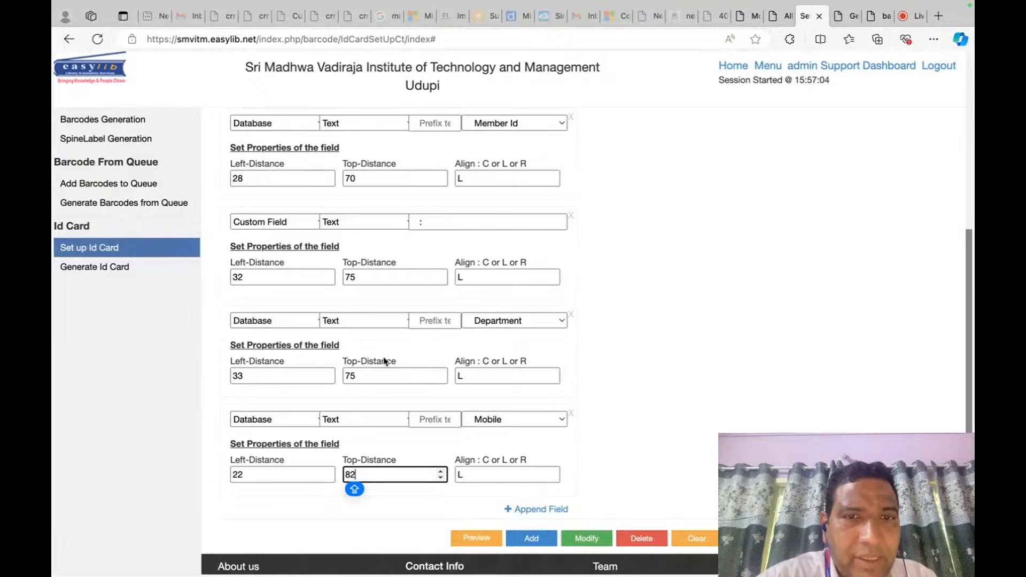
scroll(664, 463, "down", 3)
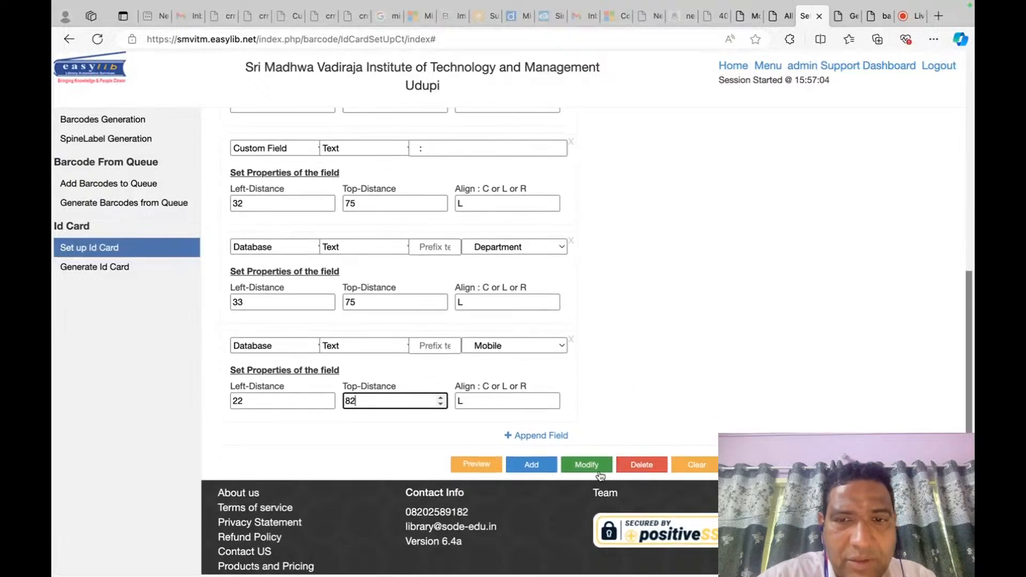
left_click(587, 465)
left_click(580, 342)
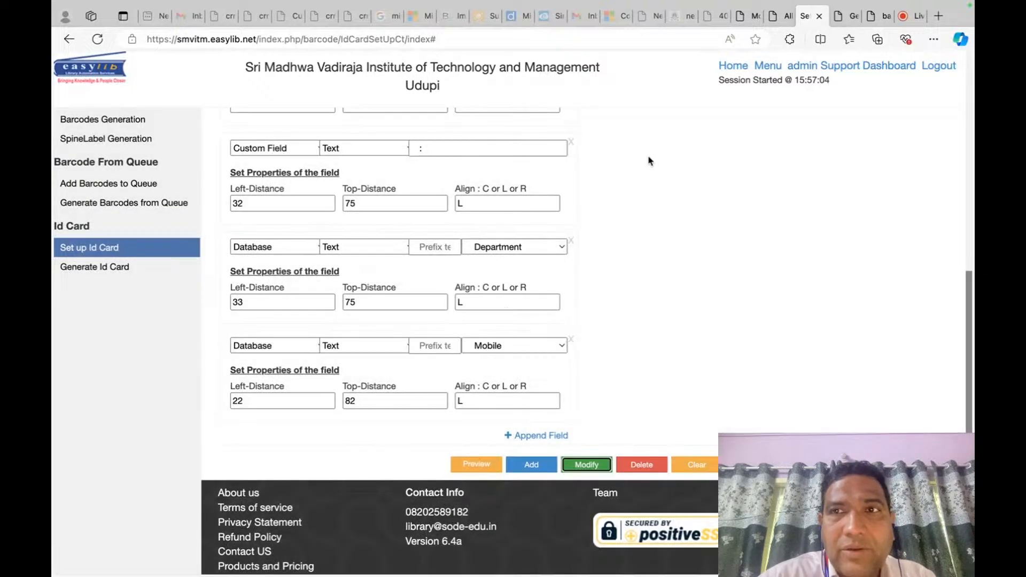
Regenerate the ID cards and inspect the alignment of the member details and the space around the barcode on the first card.
left_click(855, 16)
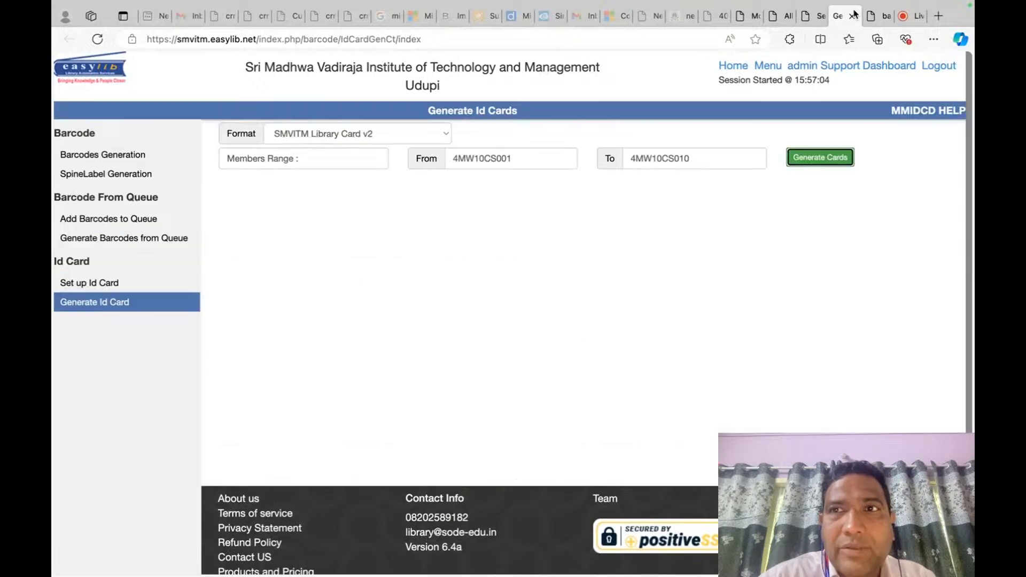
left_click(832, 157)
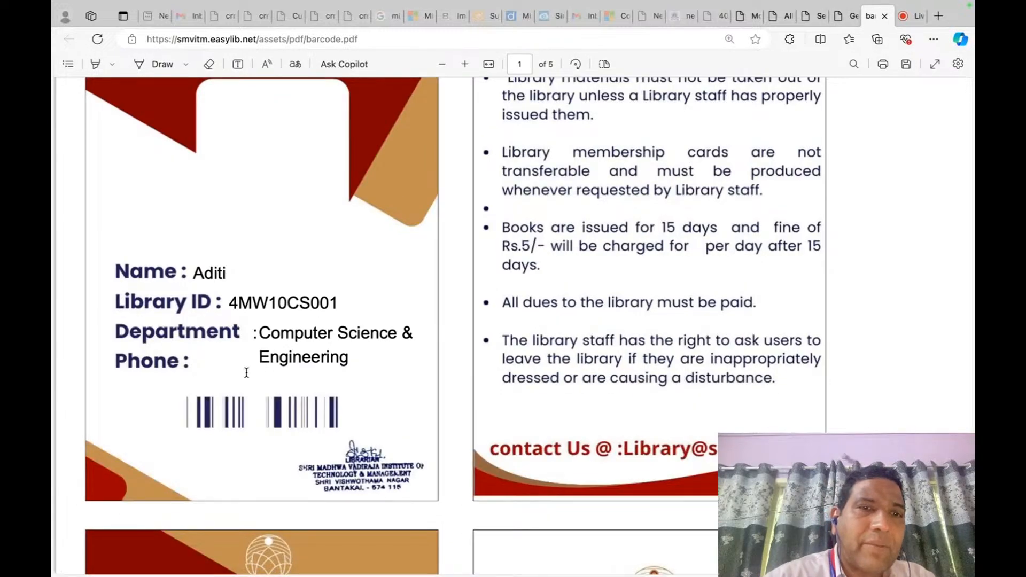
scroll(335, 362, "up", 2)
scroll(335, 363, "down", 2)
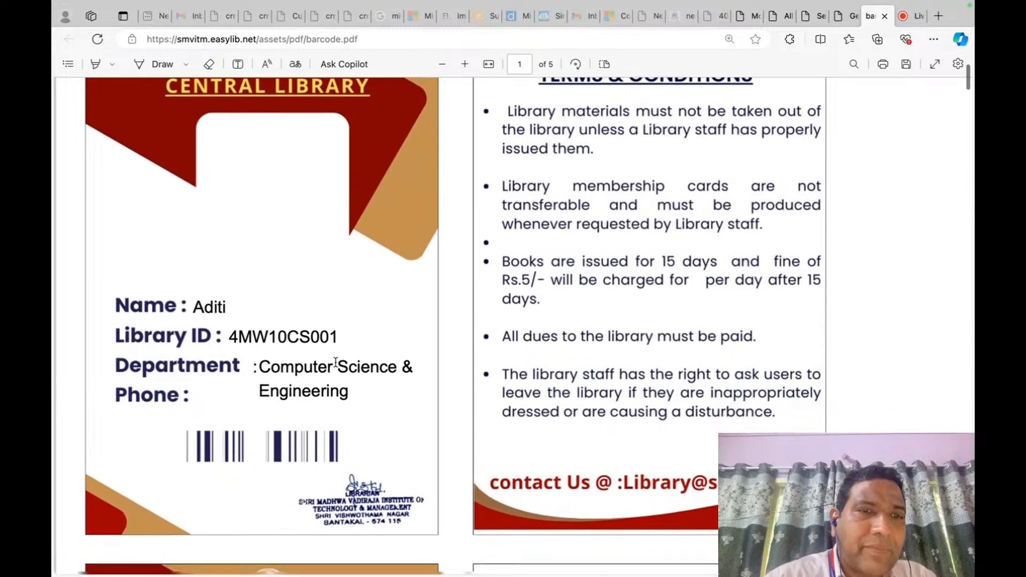
scroll(336, 362, "up", 2)
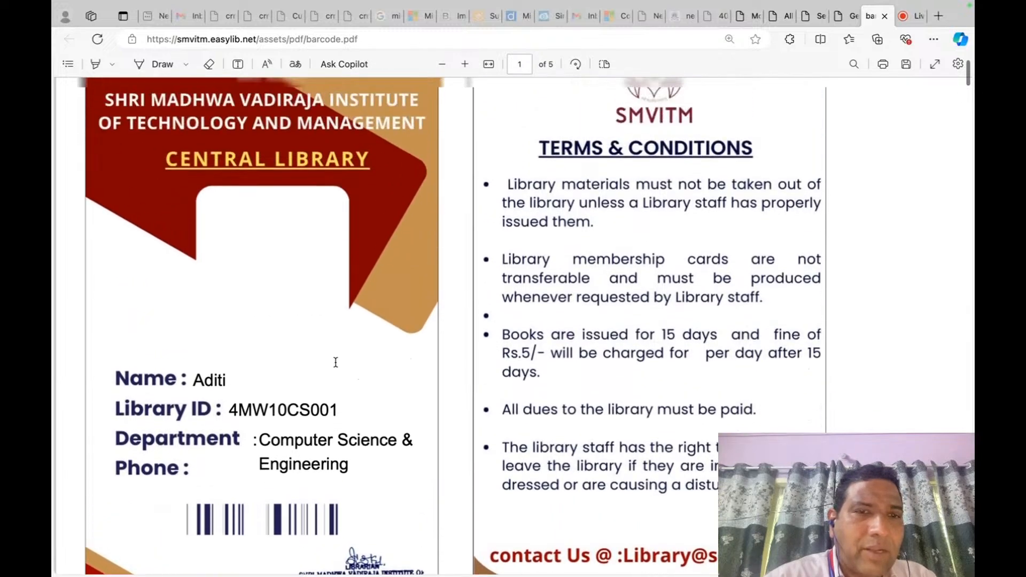
scroll(198, 448, "down", 1)
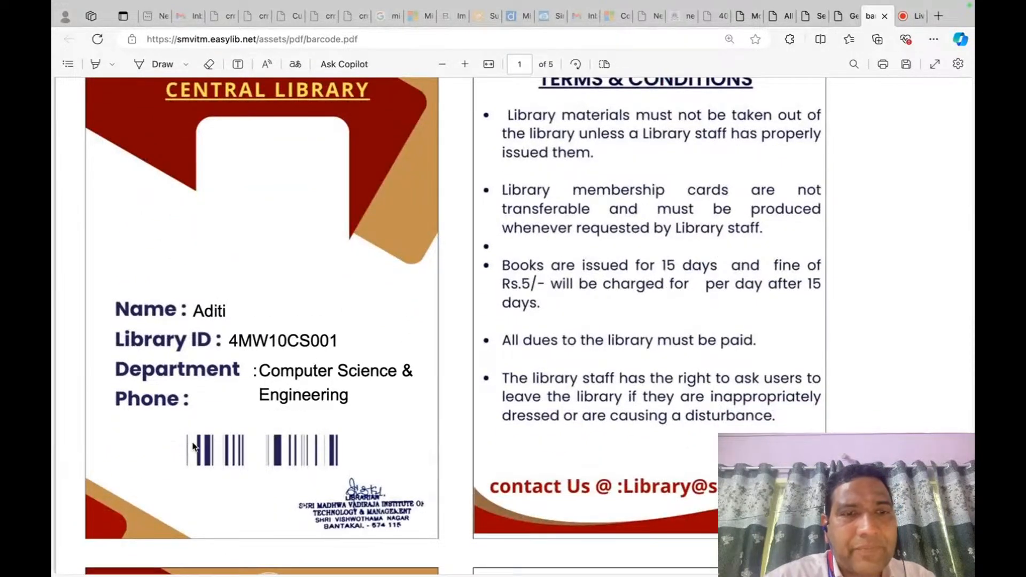
scroll(389, 234, "down", 3)
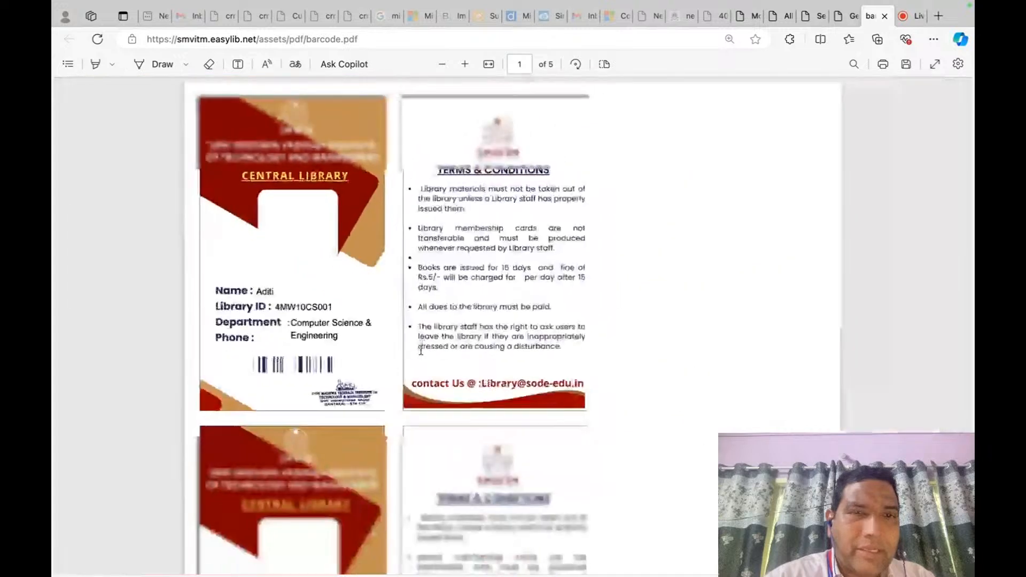
right_click(710, 176)
left_click(710, 176)
Return to the ID card setup and append a new empty field after the Mobile field.
mouse_move(877, 4)
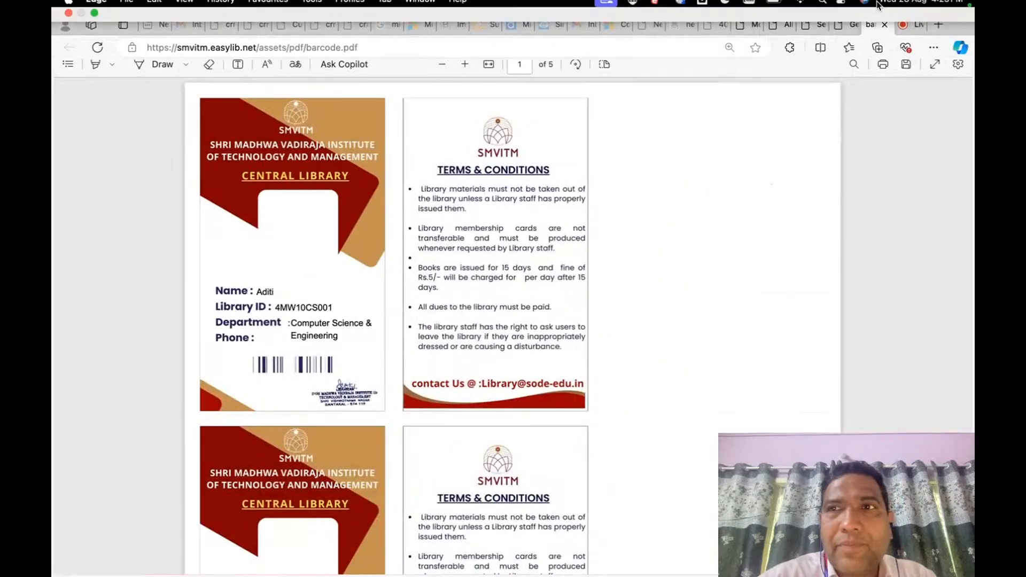
left_click(842, 51)
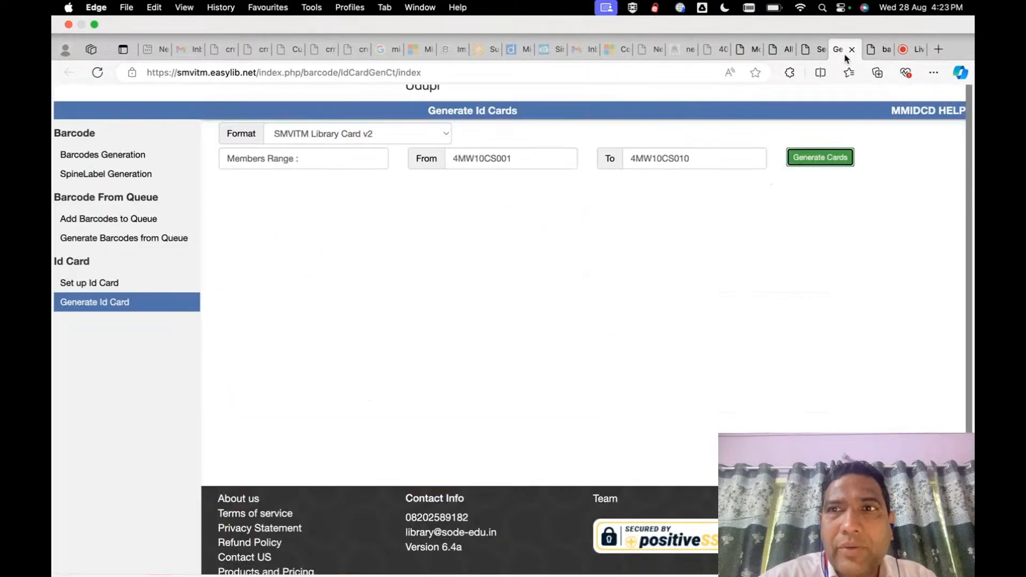
left_click(818, 49)
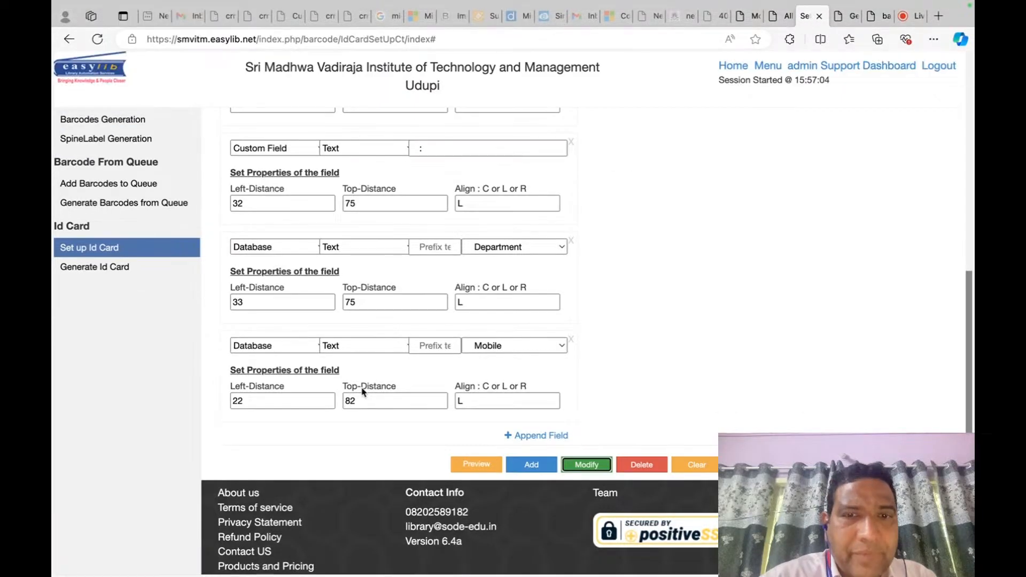
left_click(540, 436)
scroll(328, 357, "down", 10)
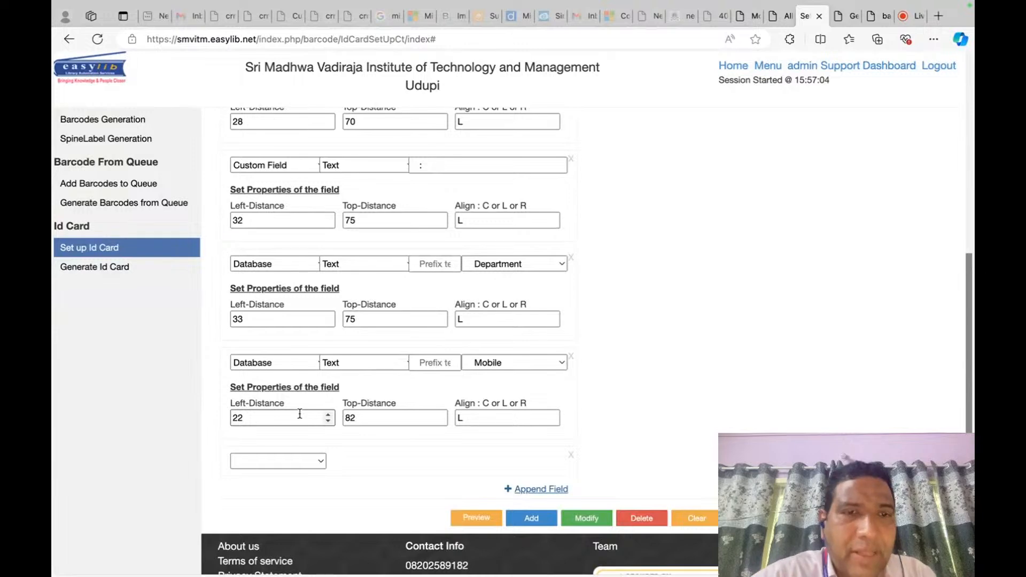
Check the position of the printed barcode on the first generated card, then return to the ID card setup.
left_click(845, 17)
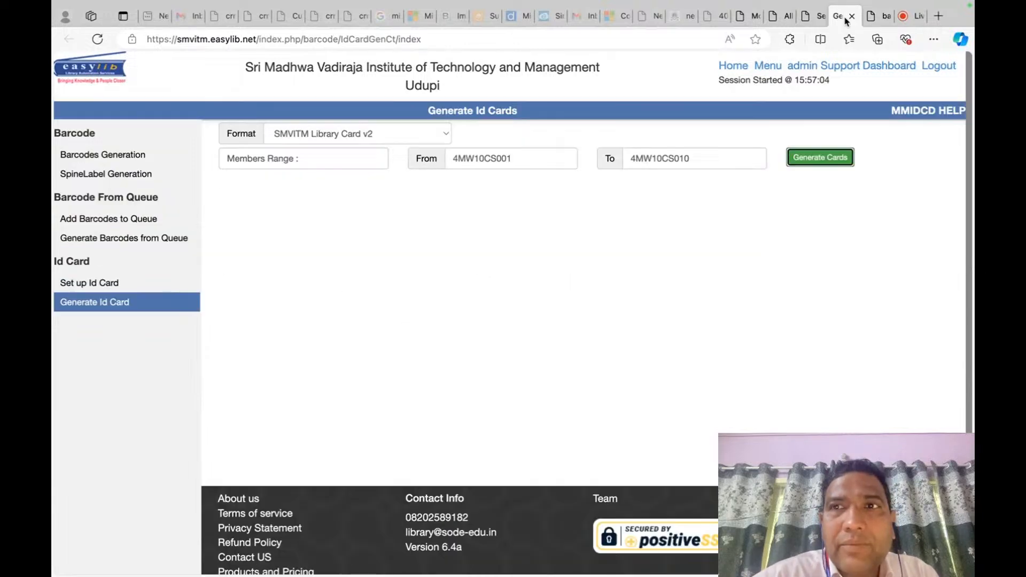
left_click(880, 17)
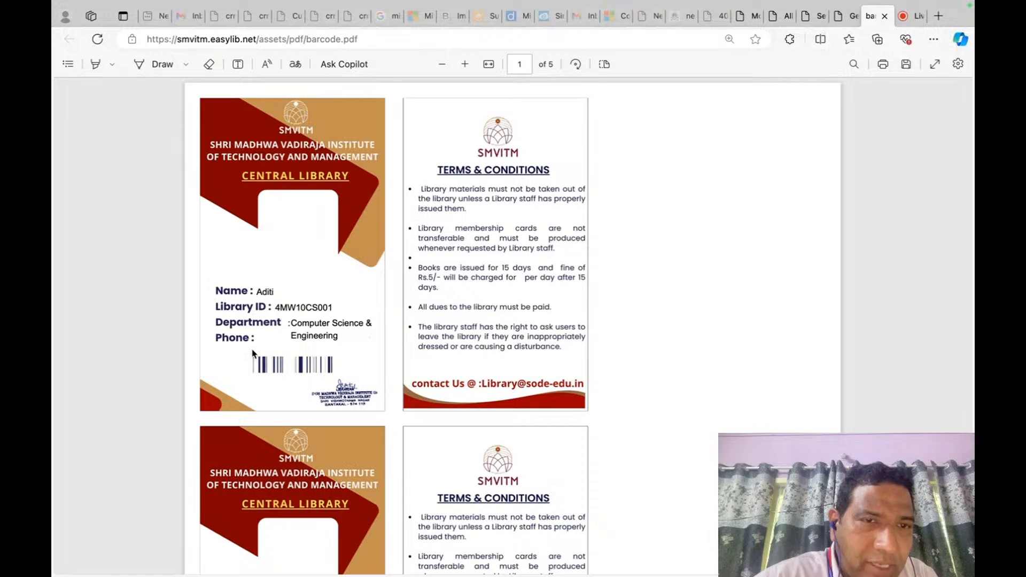
left_click(853, 20)
left_click(819, 21)
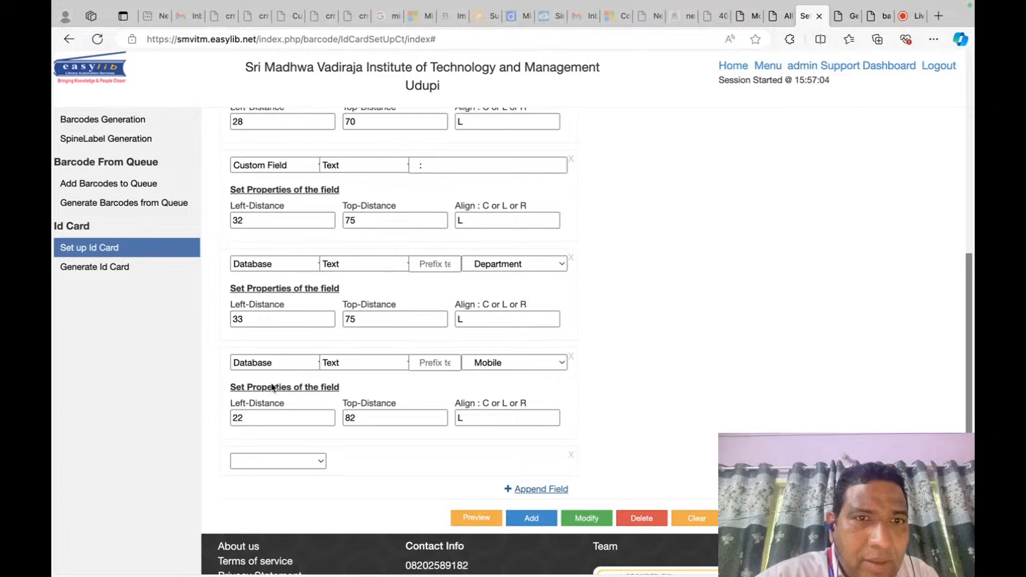
double_click(262, 418)
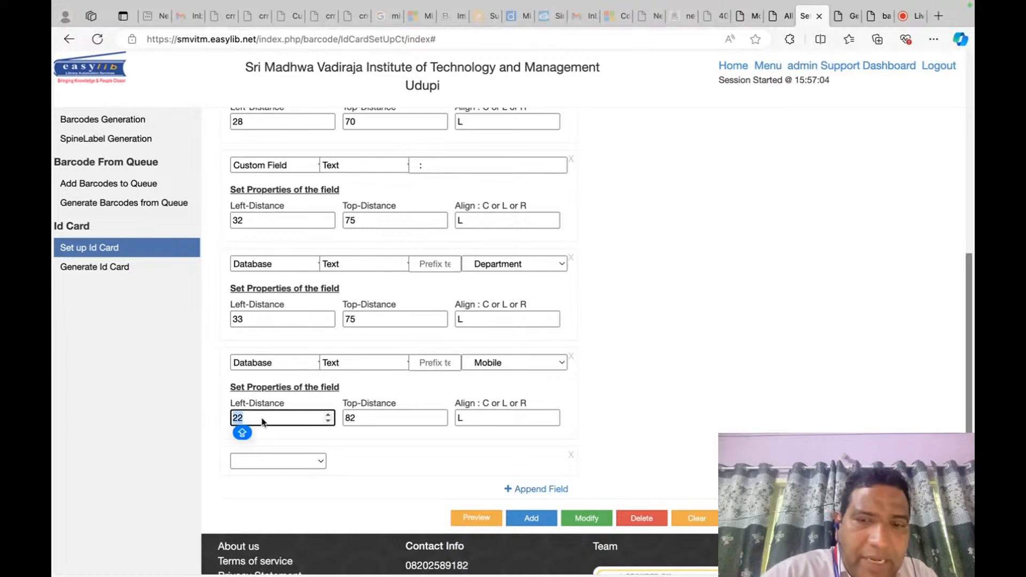
type("30")
key("Tab")
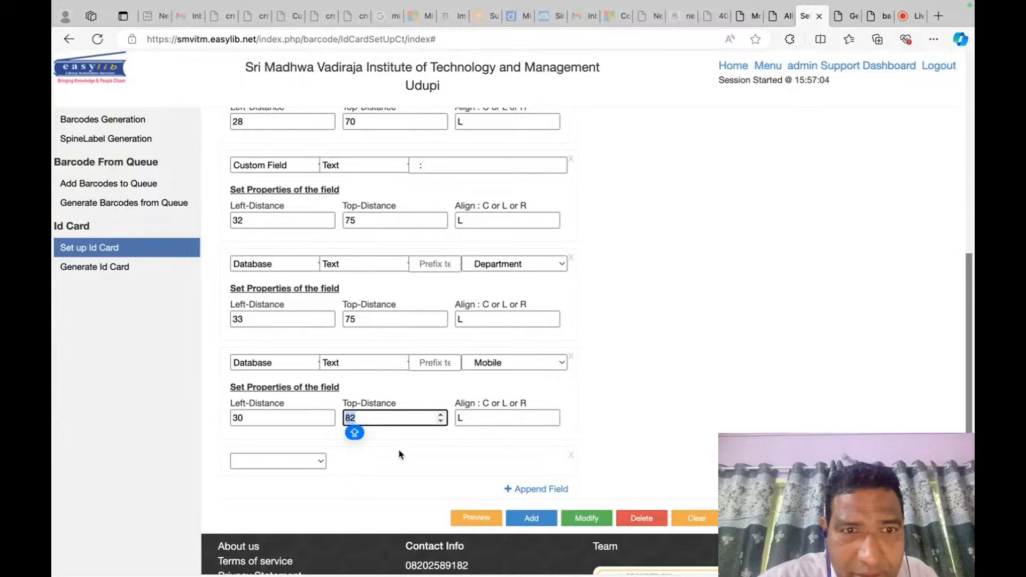
scroll(400, 455, "down", 2)
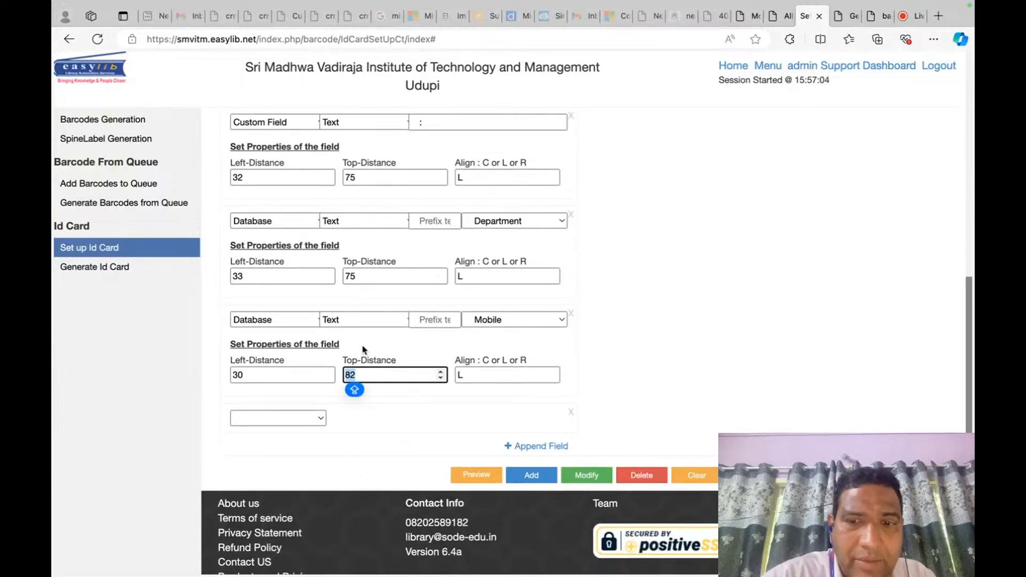
type("8")
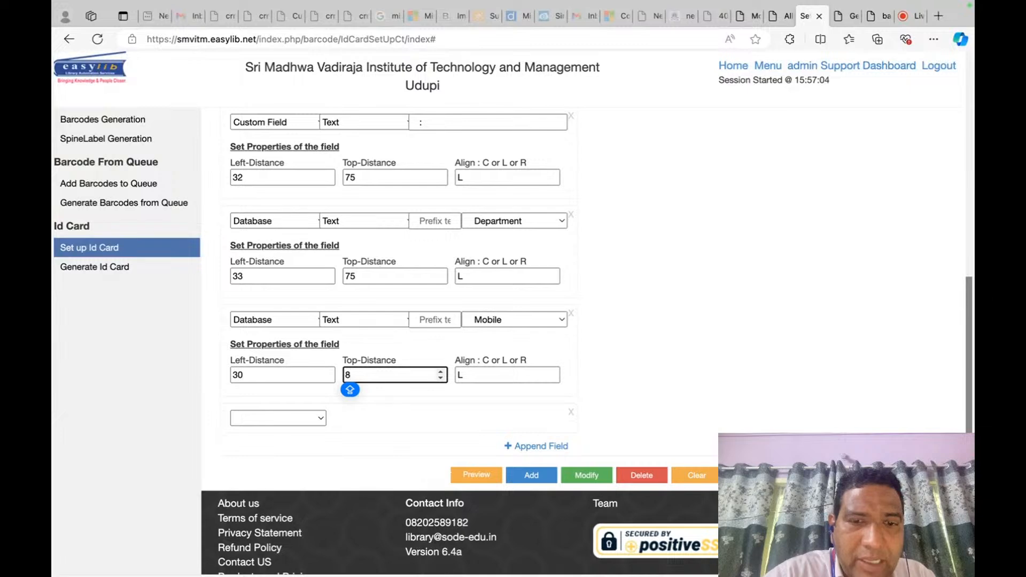
type("2")
key("Tab")
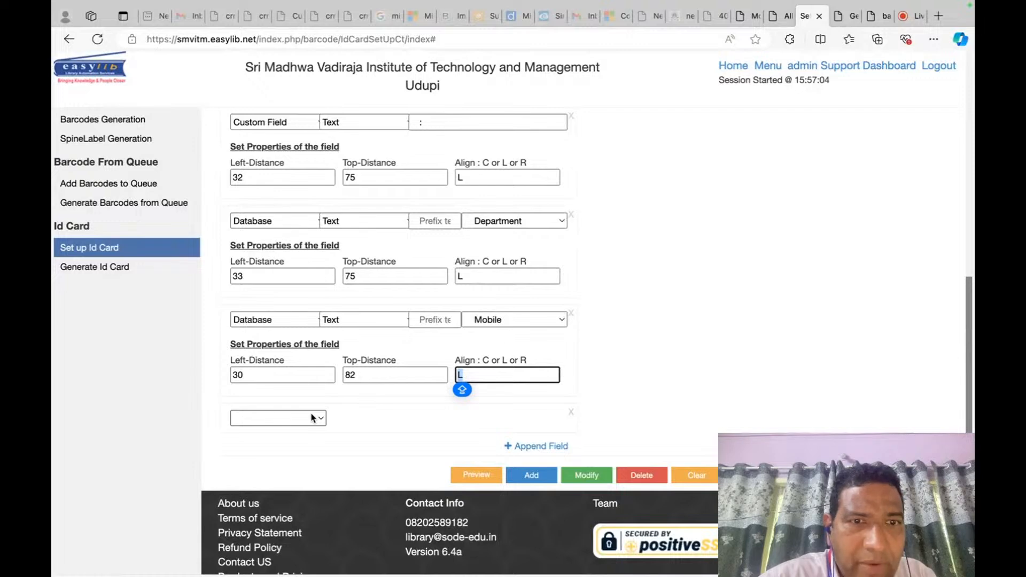
key("shift+Tab")
key("shift+Tab")
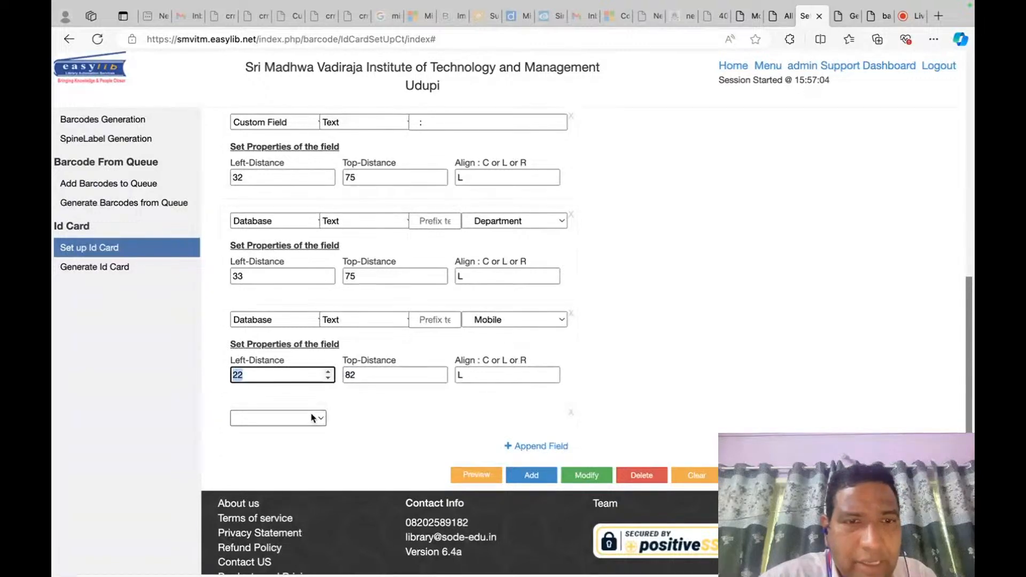
type("22")
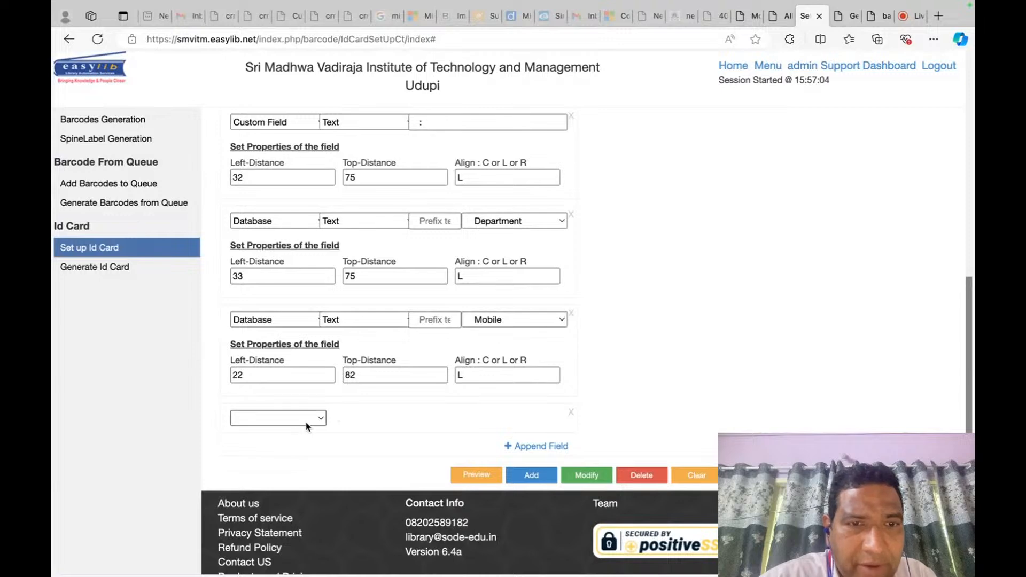
Try to define the appended field as a Custom Field of the Barcode type.
left_click(305, 421)
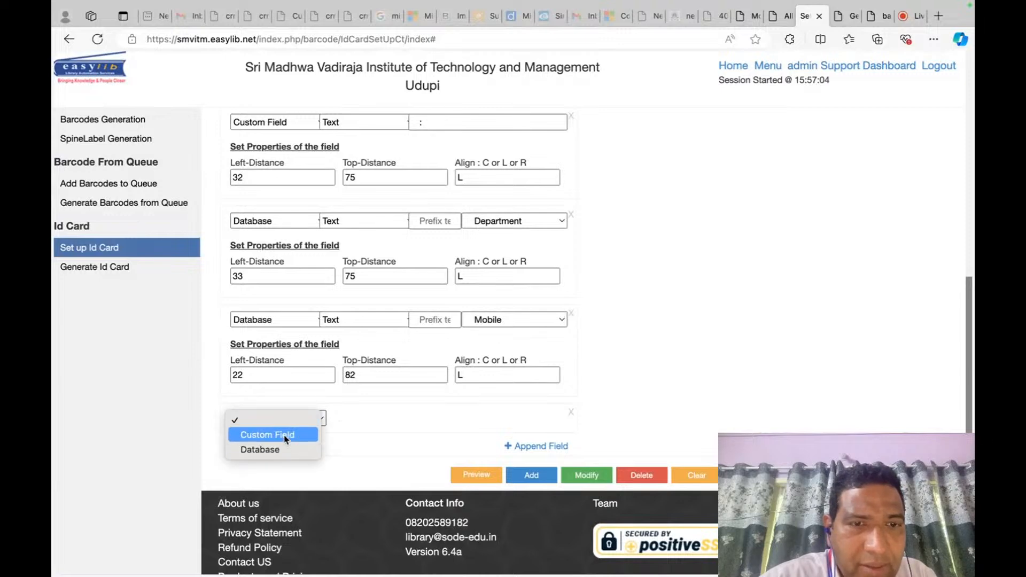
left_click(288, 434)
left_click(405, 414)
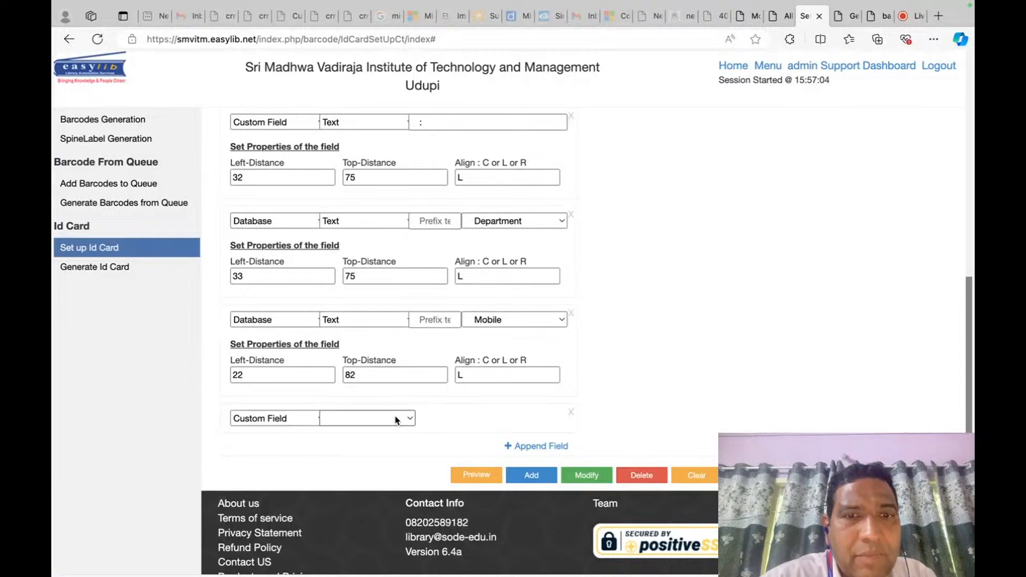
left_click(367, 463)
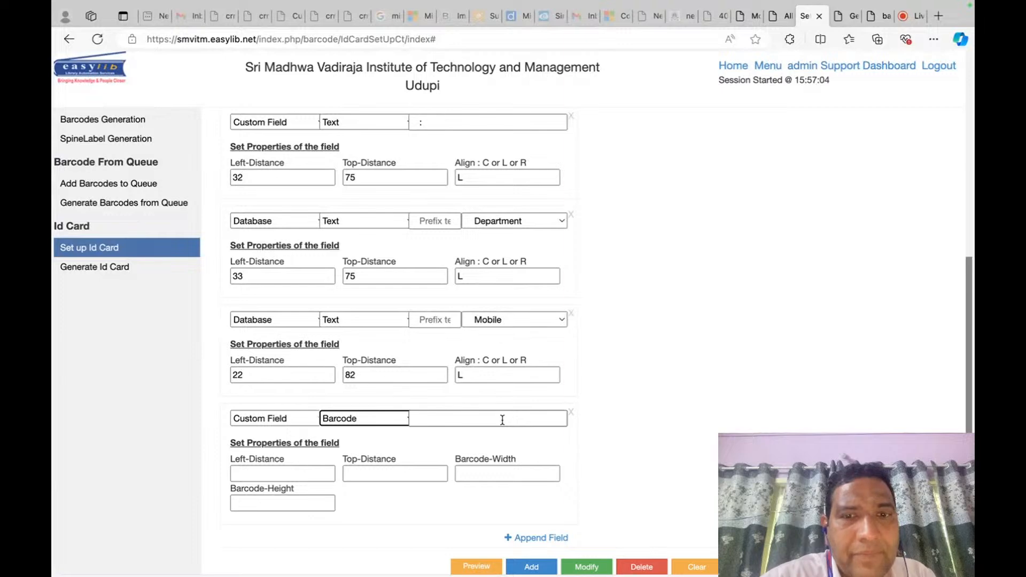
left_click(502, 420)
left_click(624, 410)
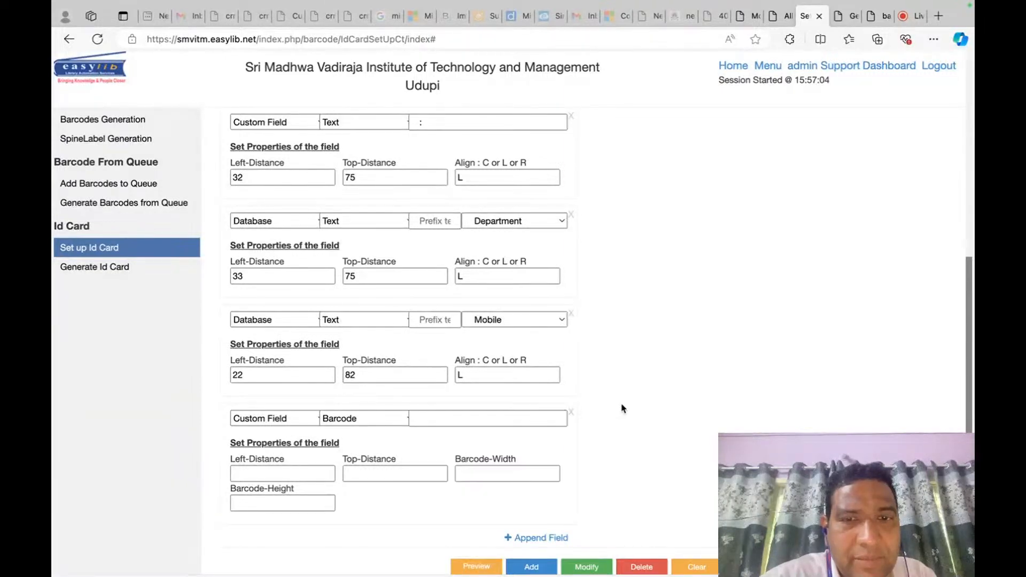
Define the appended field as a Database field of type Barcode using the Member Id.
left_click(296, 416)
left_click(280, 429)
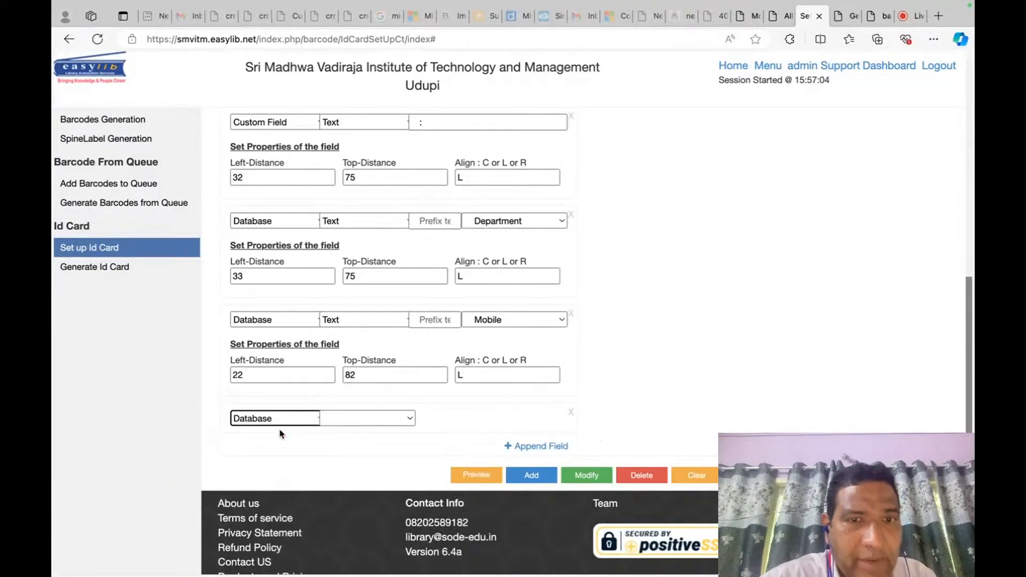
left_click(382, 419)
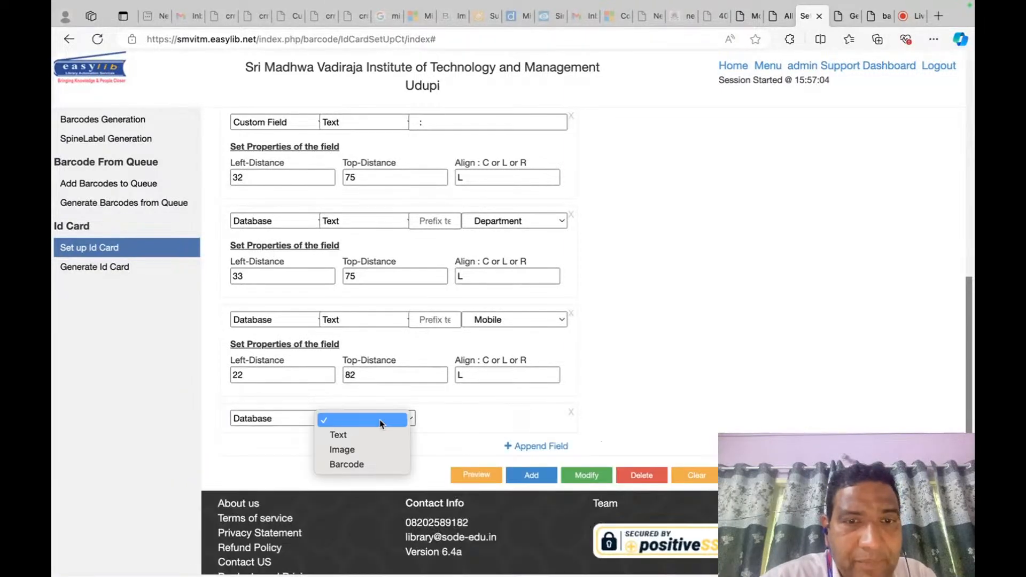
left_click(356, 464)
left_click(476, 418)
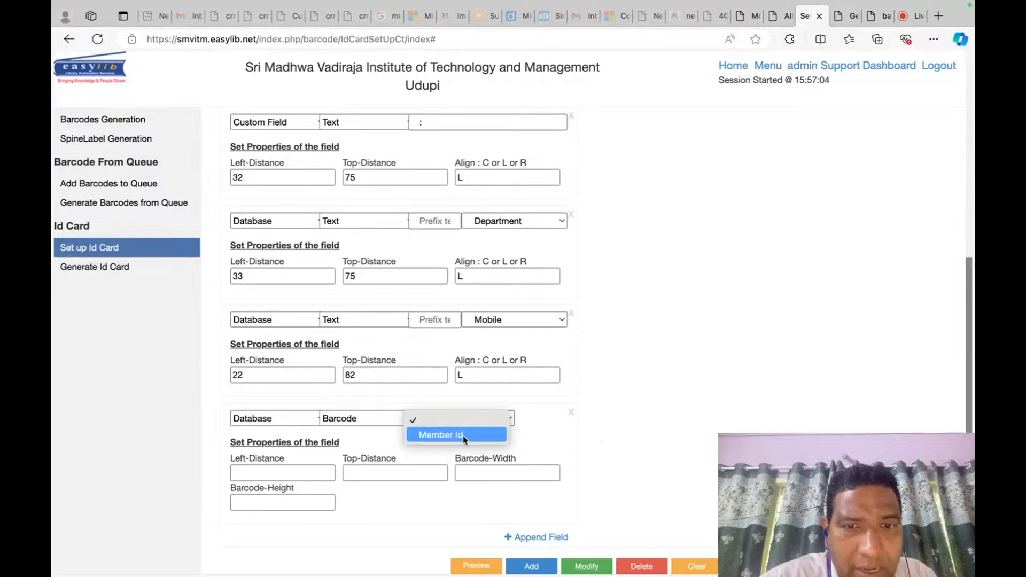
left_click(462, 435)
Set the Member Id barcode's left distance to 32, top distance to 89, width to 30 and height to 10, and save the format.
scroll(524, 403, "down", 3)
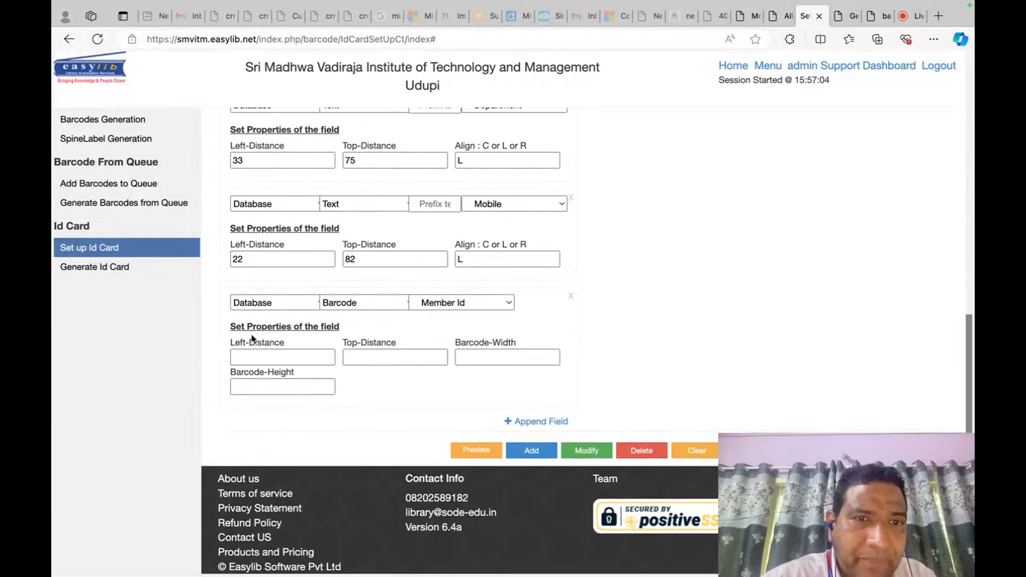
left_click(249, 359)
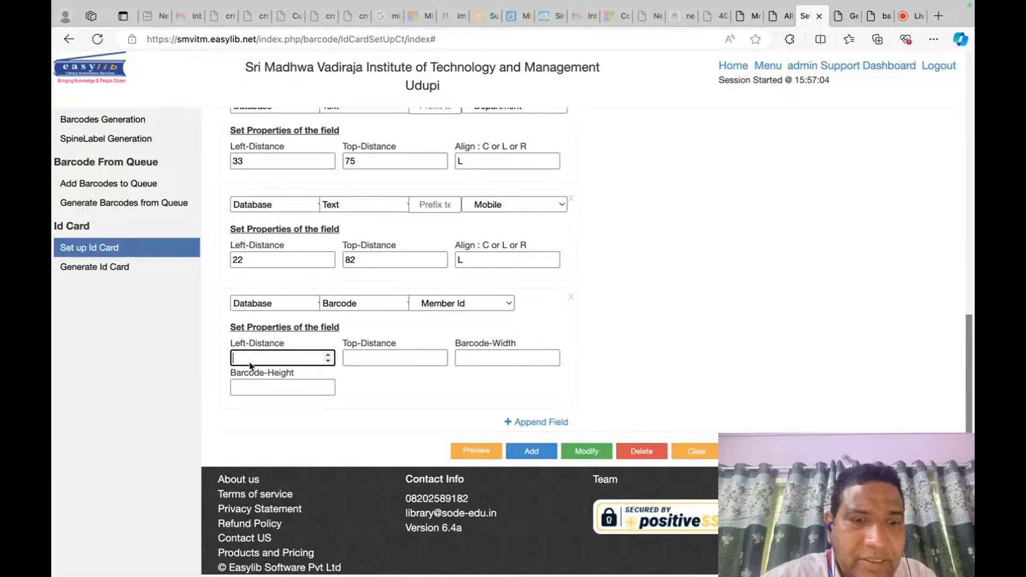
type("32")
key("Tab")
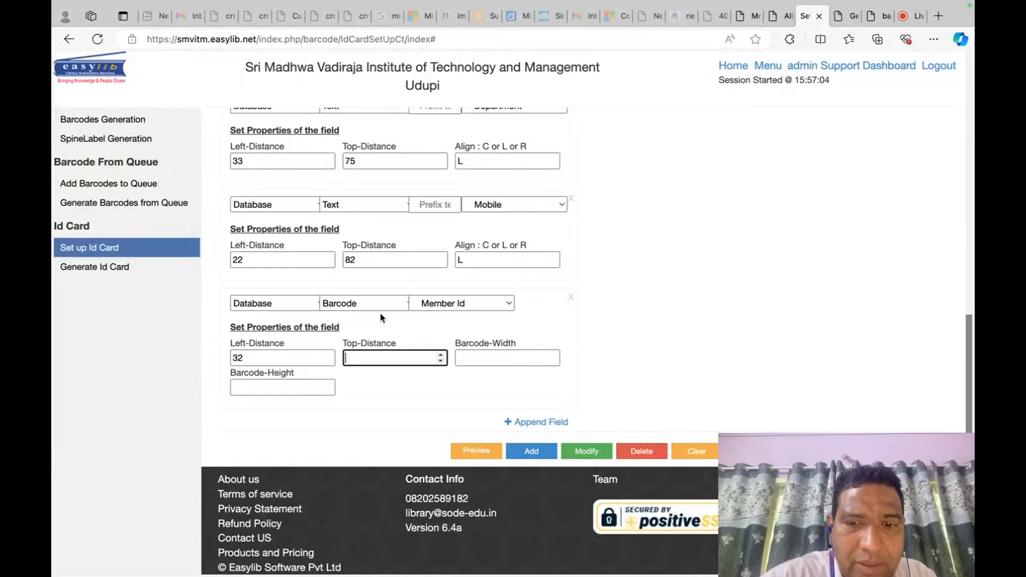
key("Tab")
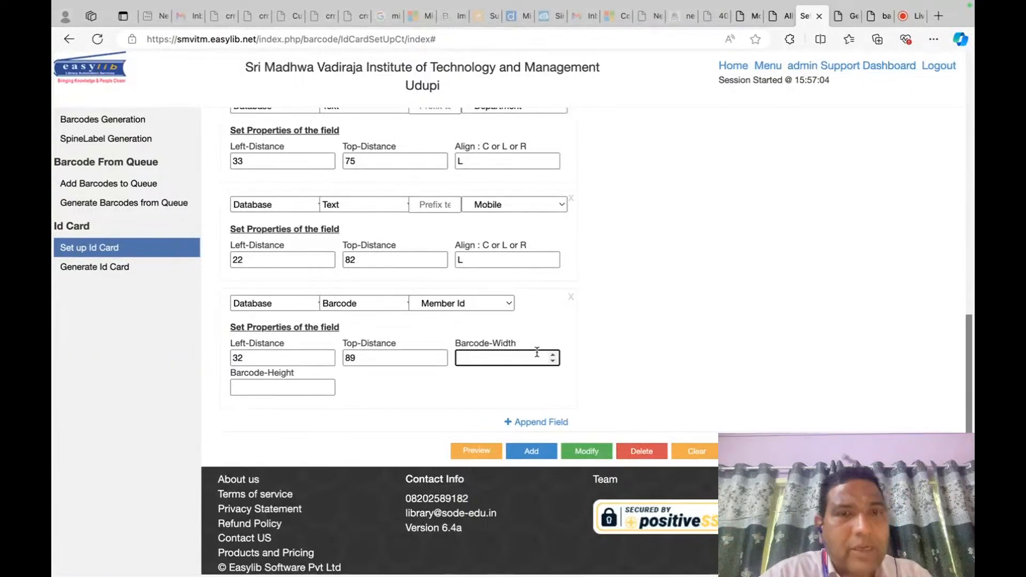
type("3")
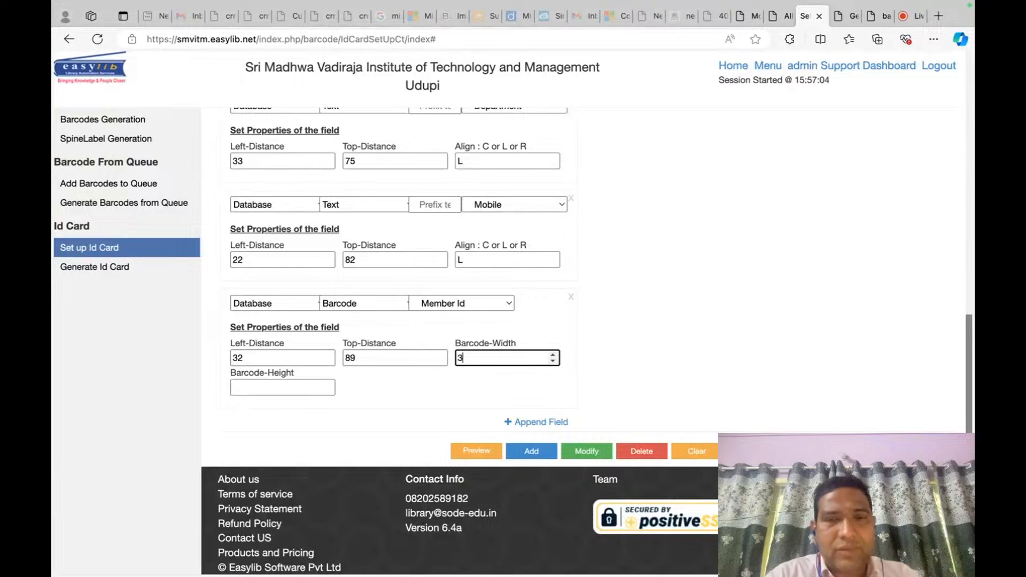
type("0")
key("Tab")
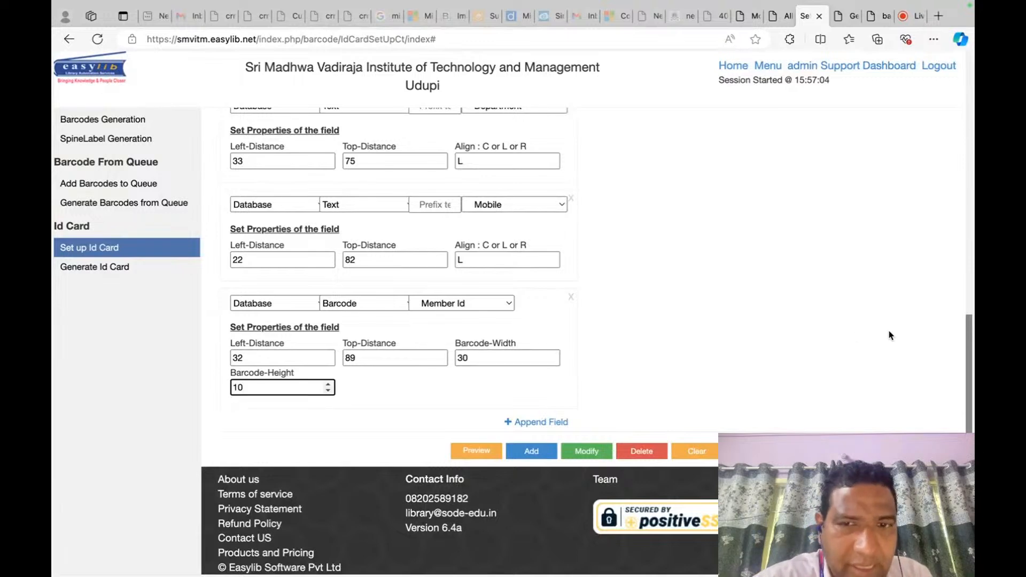
left_click(594, 452)
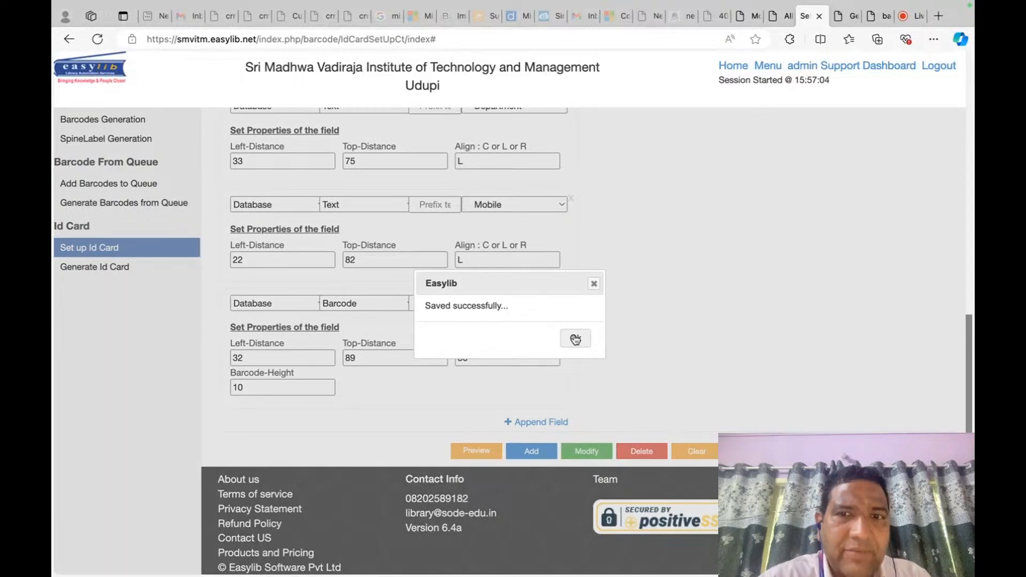
left_click(575, 339)
Regenerate the ID cards and inspect the new barcode's placement against the background barcode and stamp on the first card.
left_click(839, 19)
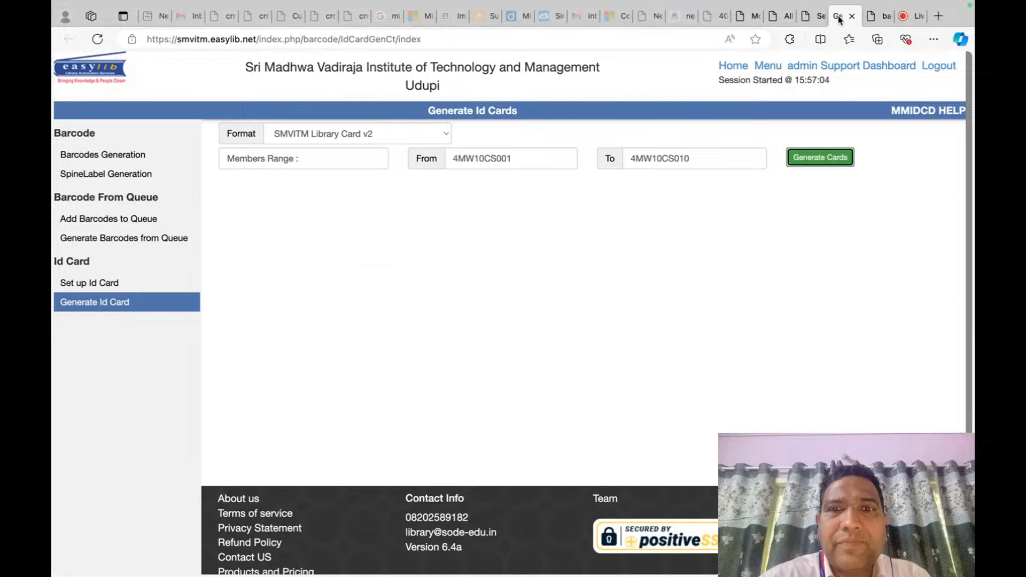
left_click(835, 159)
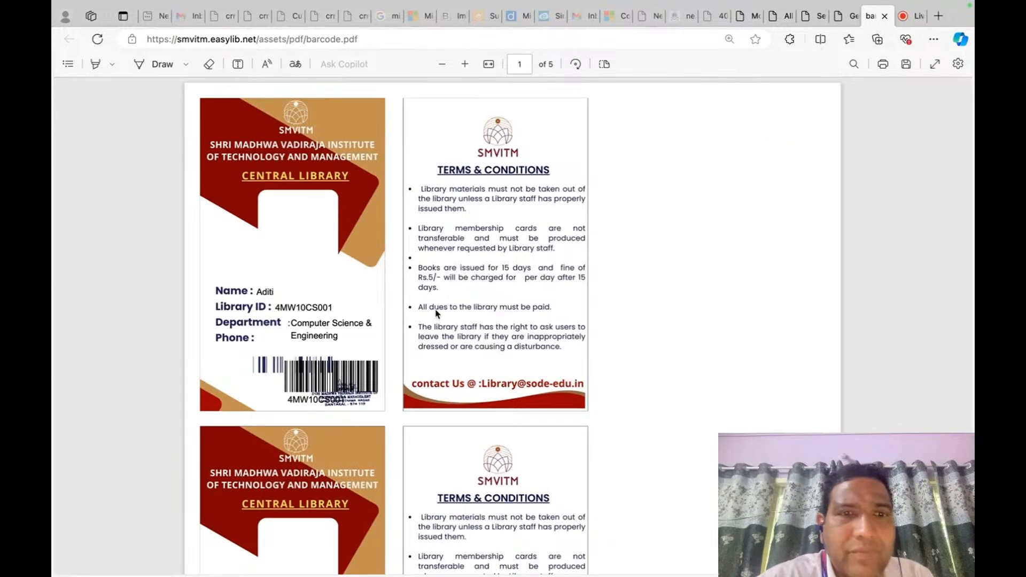
scroll(298, 319, "up", 5)
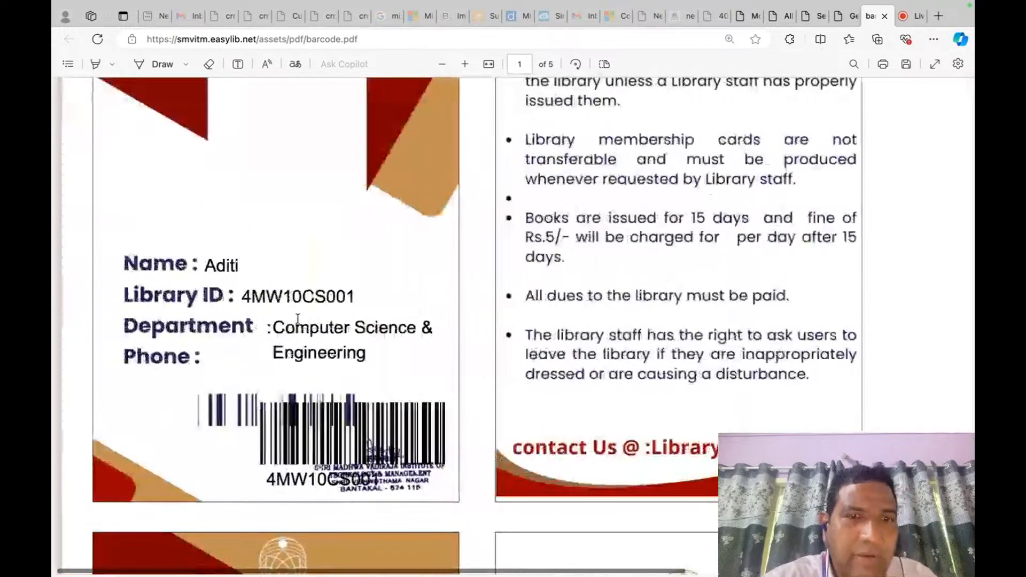
scroll(298, 320, "down", 1)
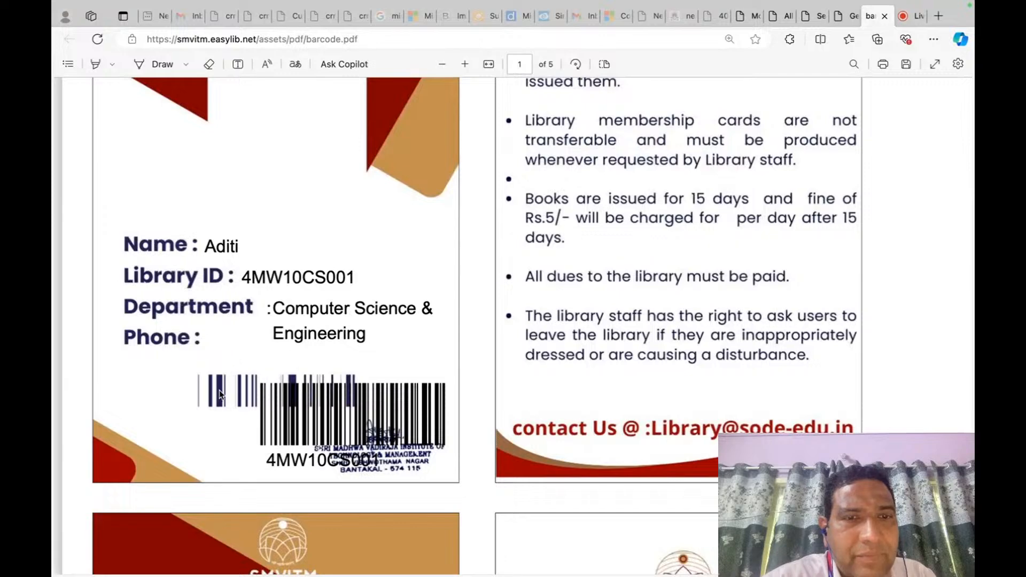
scroll(267, 414, "down", 5)
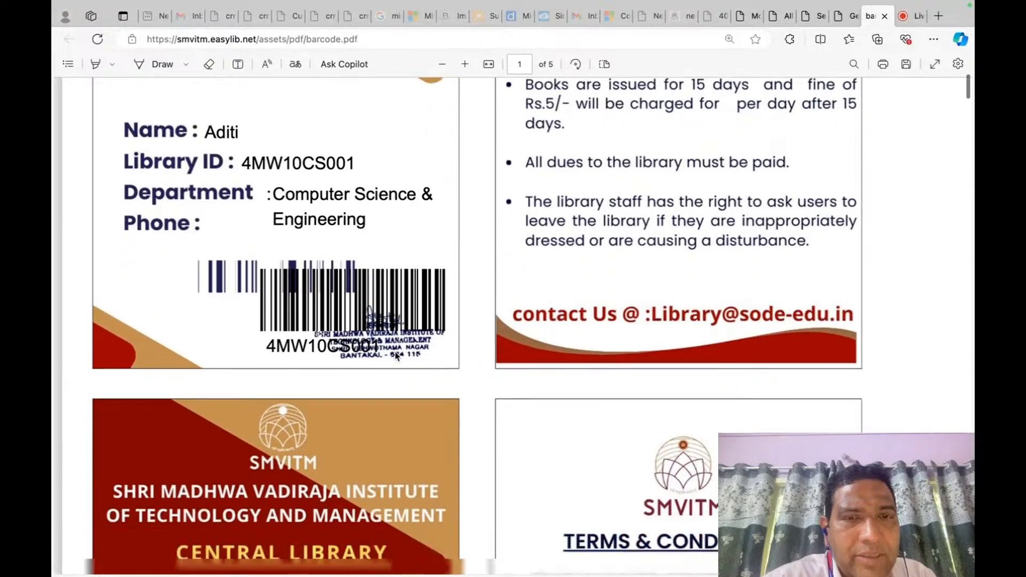
scroll(396, 355, "up", 3)
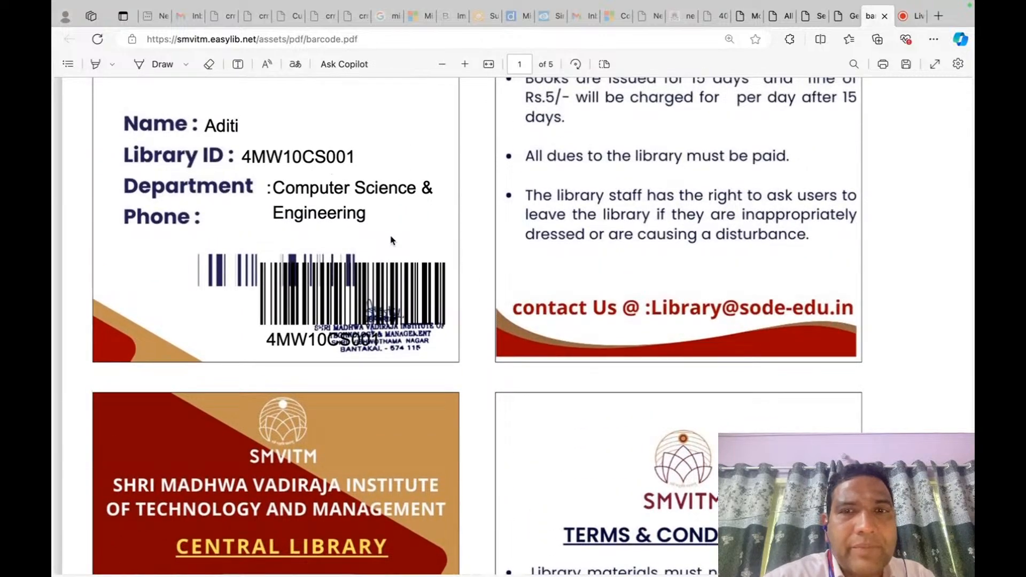
scroll(390, 240, "down", 3)
scroll(546, 258, "up", 3)
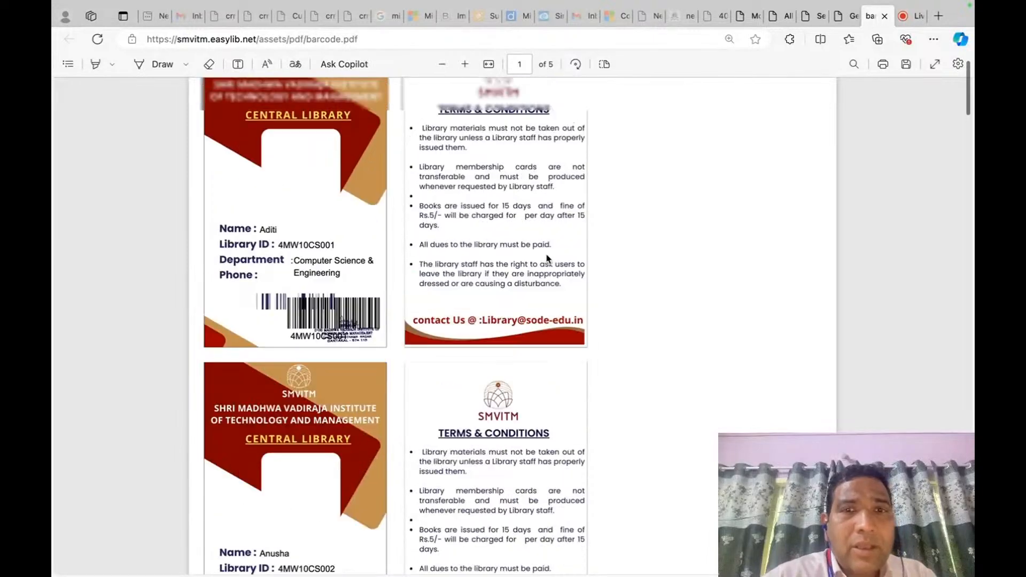
Switch to Preview and widen the window showing the card's front background image, SMVITM Front.jpeg.
key("super+Tab")
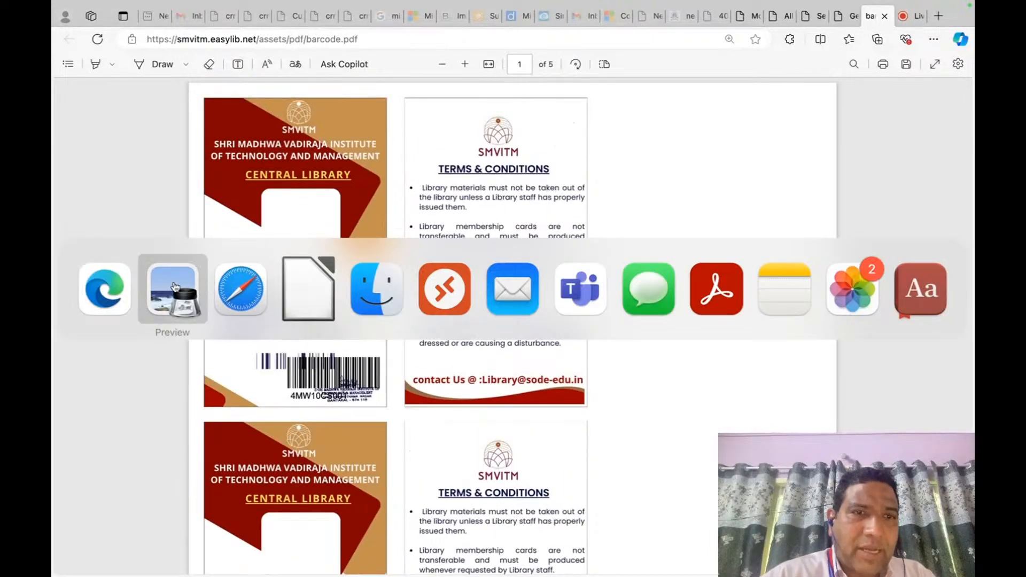
key("super+Tab")
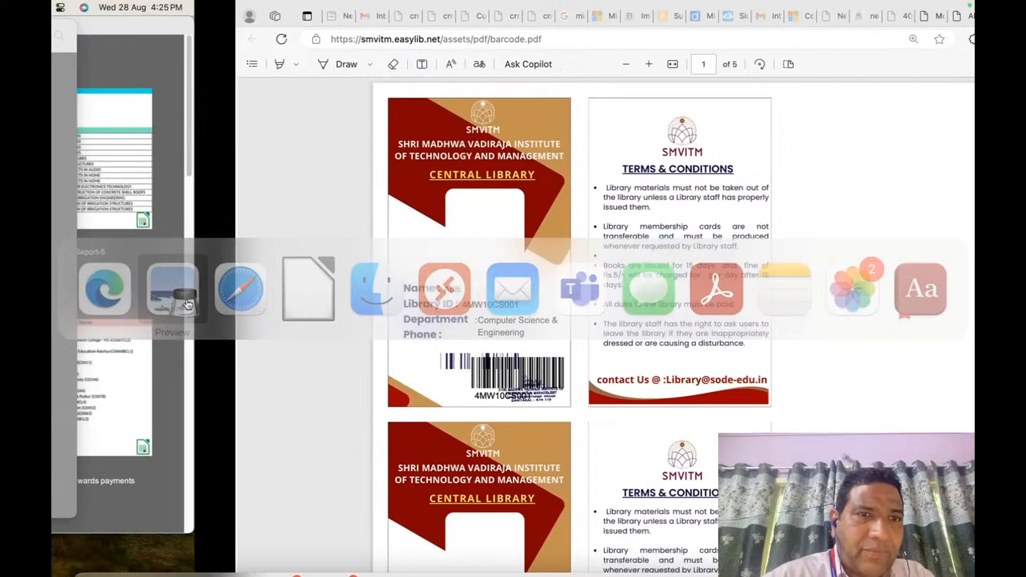
key("super+Tab")
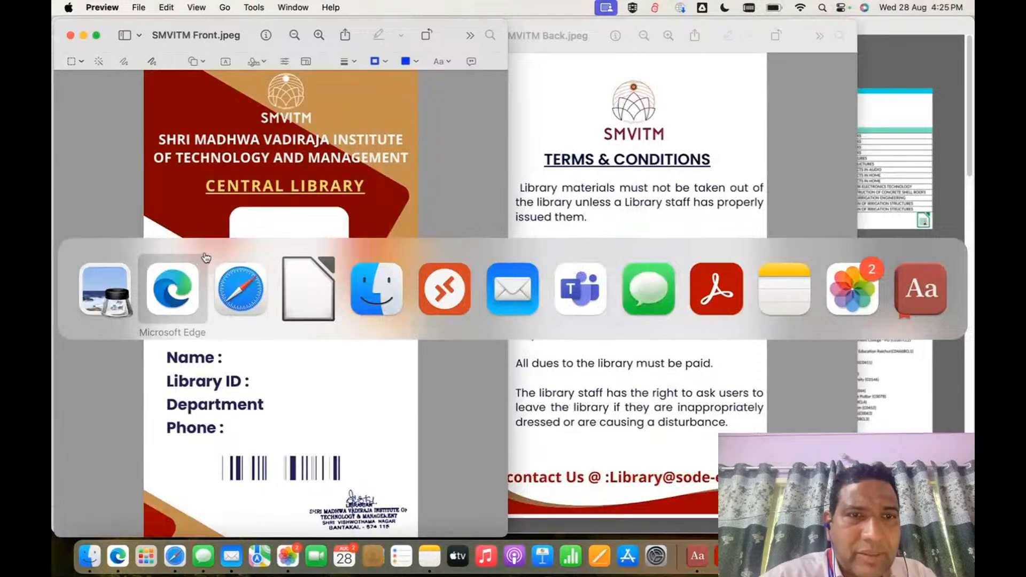
key("Escape")
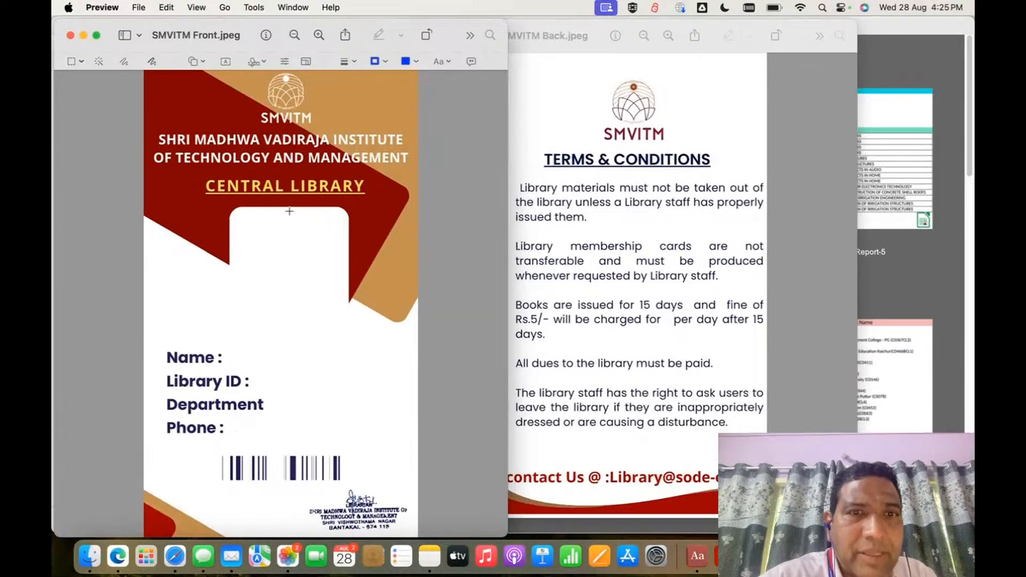
left_click_drag(508, 382, 640, 382)
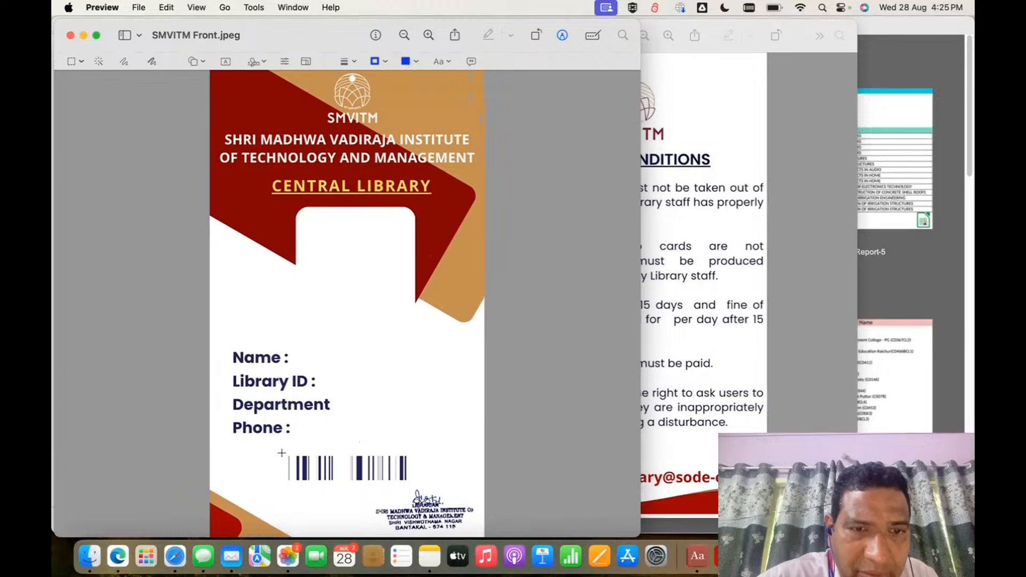
Copy a blank white area above the Name label in SMVITM Front.jpeg and paste it as a cover patch.
left_click_drag(361, 368, 475, 403)
left_click(339, 358)
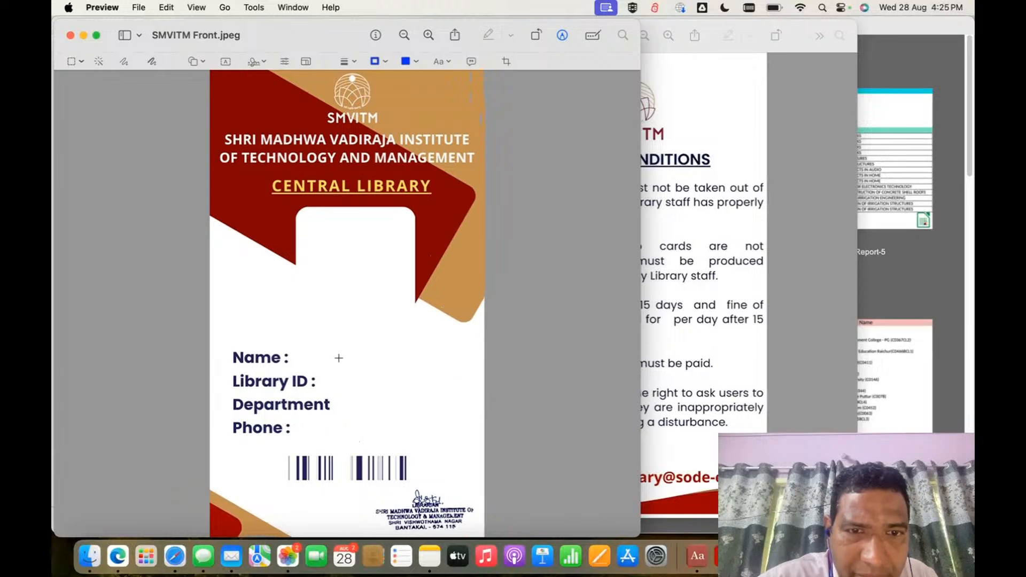
left_click_drag(233, 295, 392, 336)
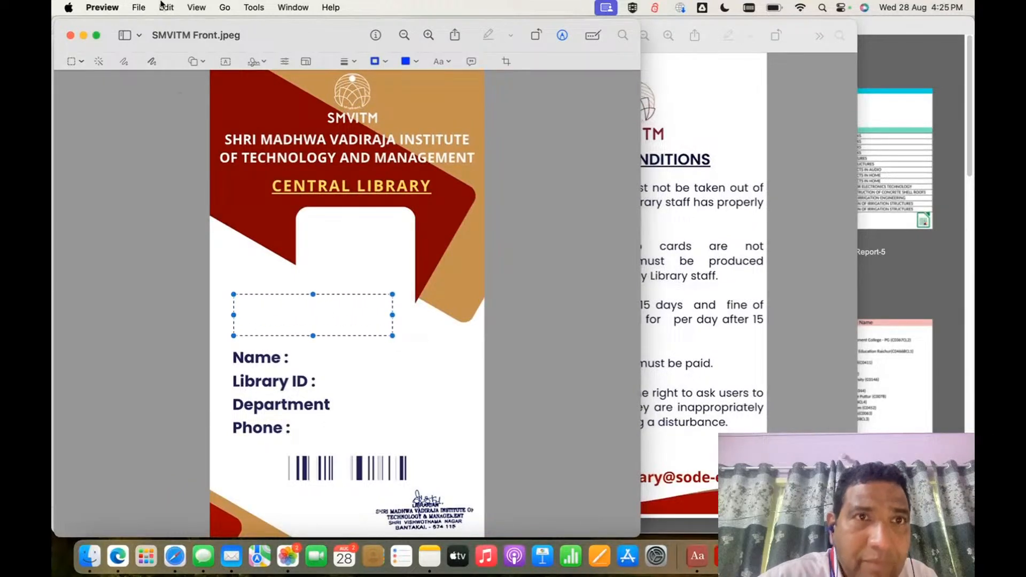
left_click(167, 7)
left_click(185, 76)
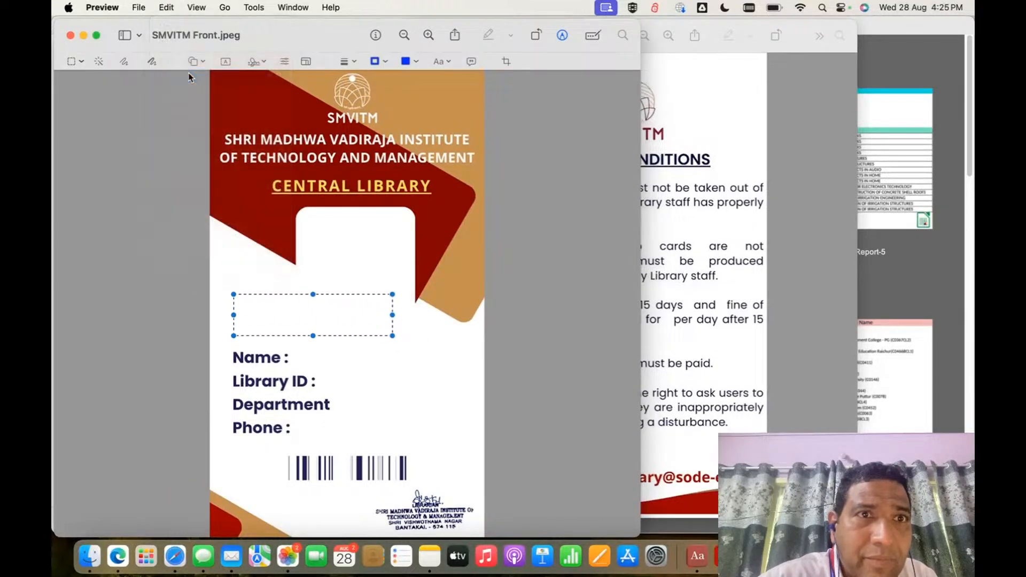
left_click(167, 8)
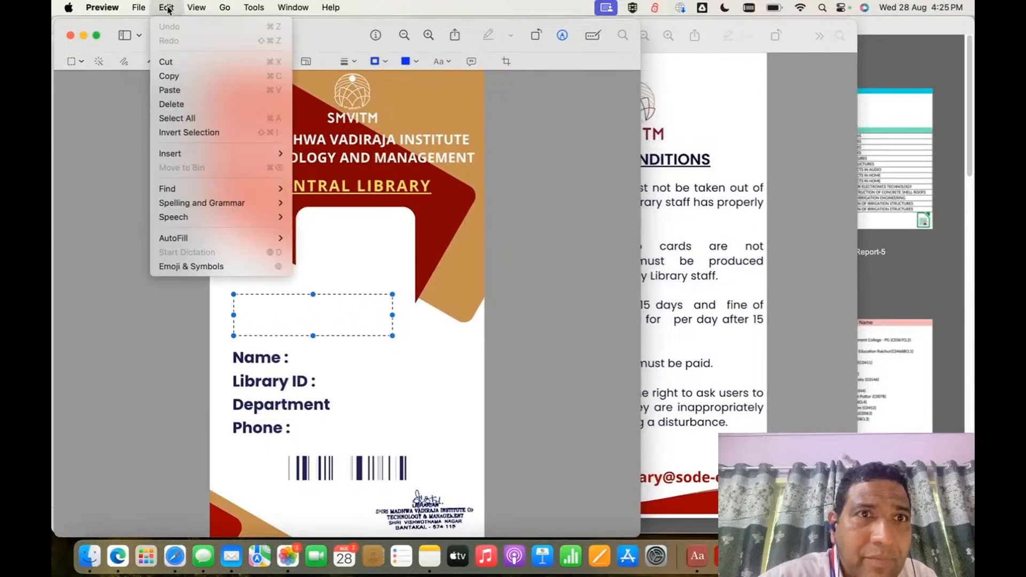
left_click(196, 91)
left_click(337, 333)
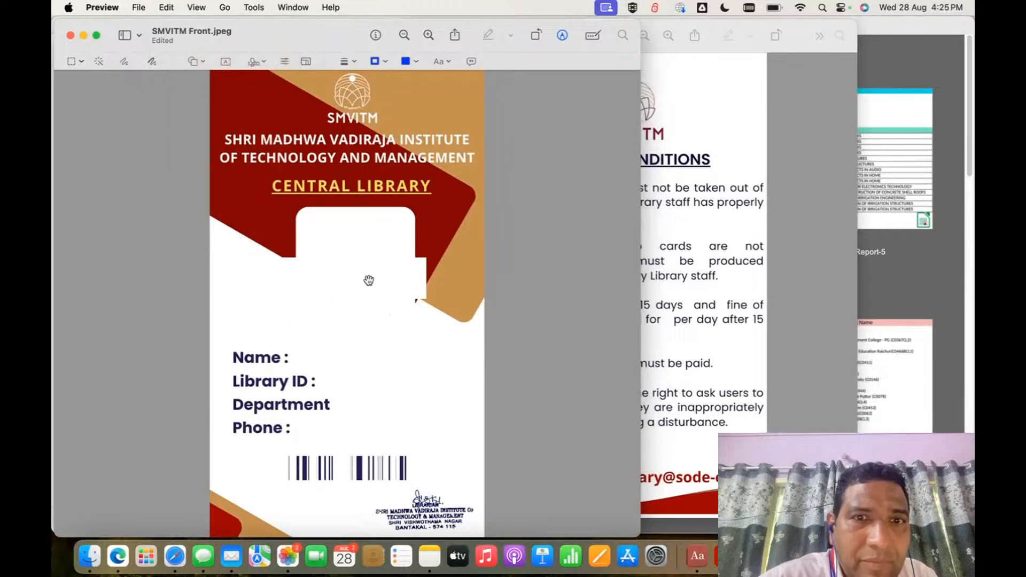
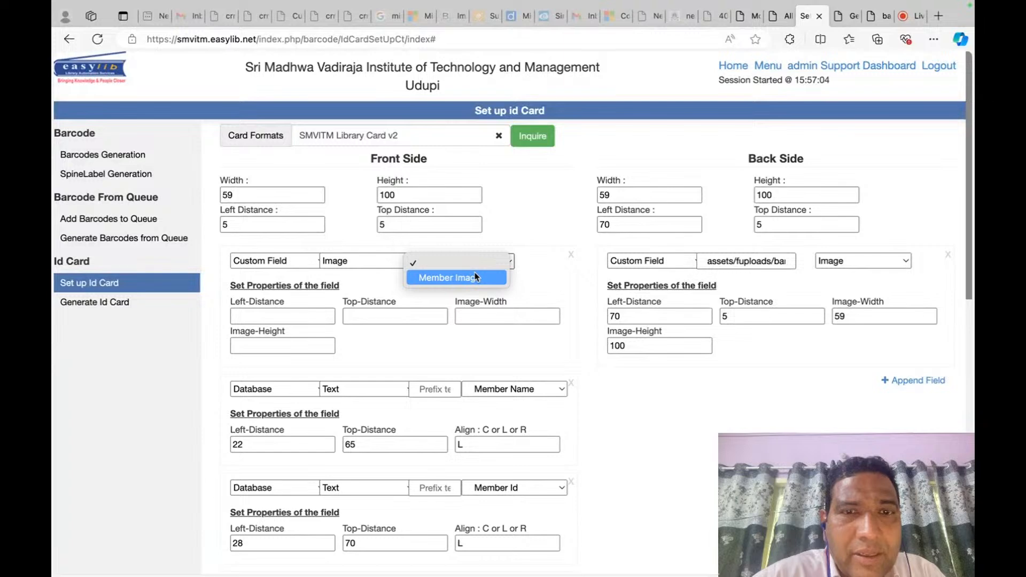
left_click(542, 261)
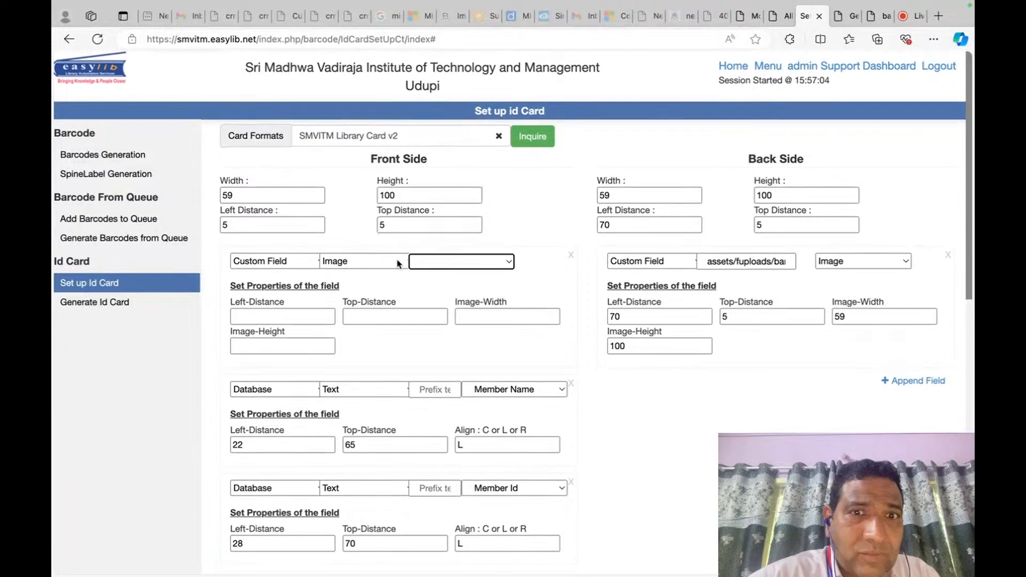
left_click(448, 259)
left_click(514, 256)
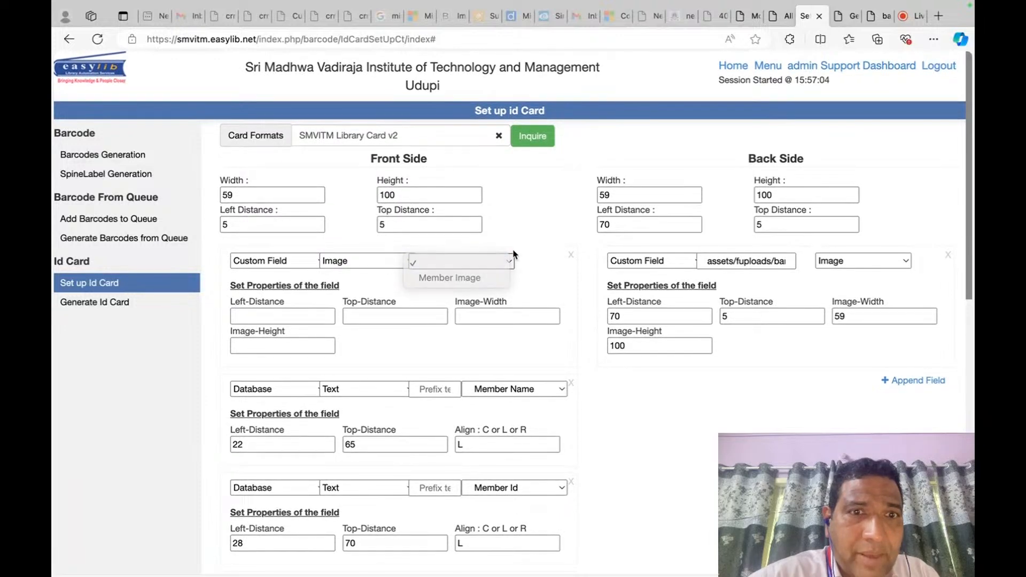
scroll(514, 255, "down", 2)
scroll(514, 255, "up", 2)
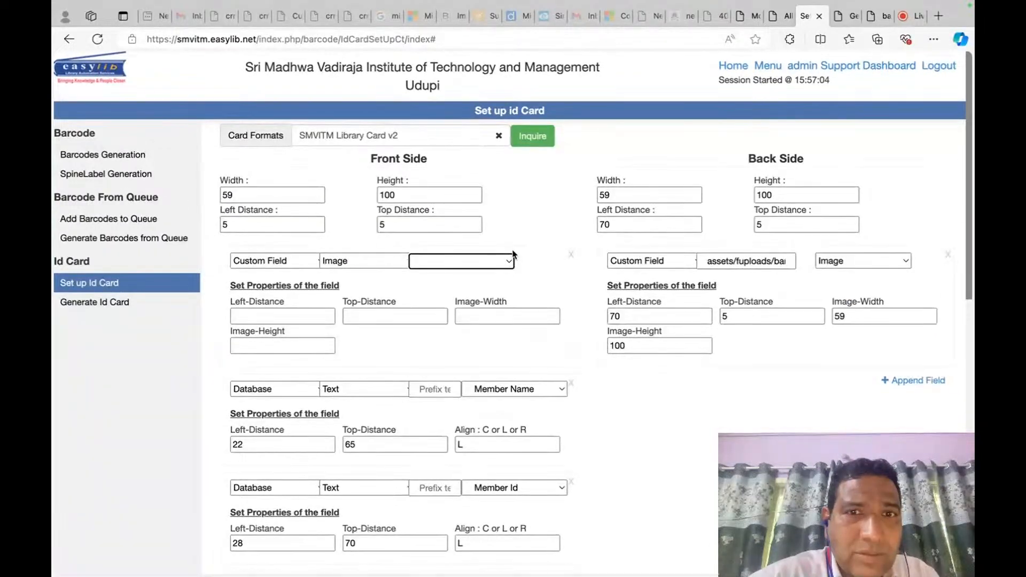
left_click(295, 266)
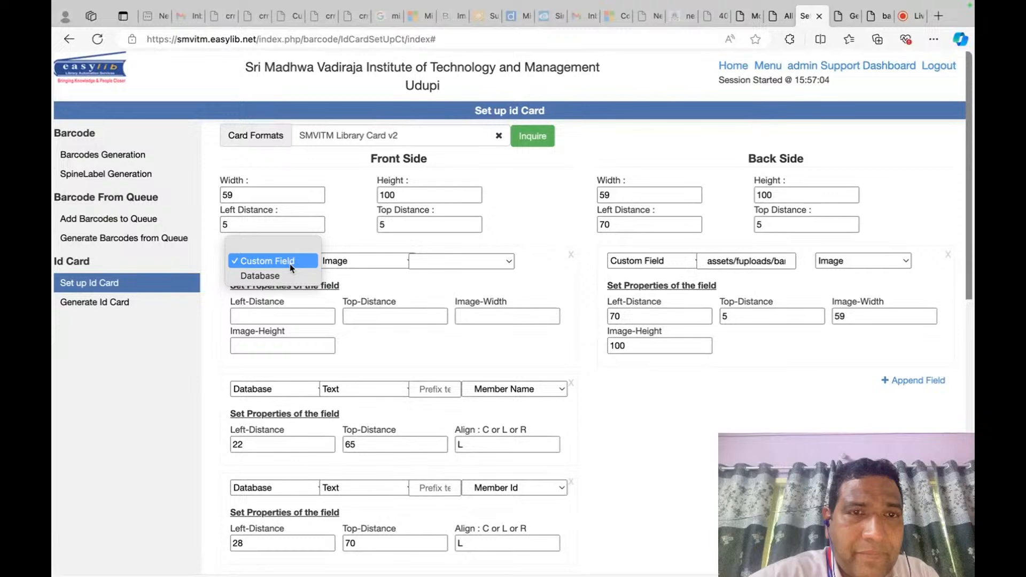
left_click(130, 415)
Reopen the ID card setup page and retrieve the SMVITM Library Card v2 format with its saved fields.
left_click(104, 282)
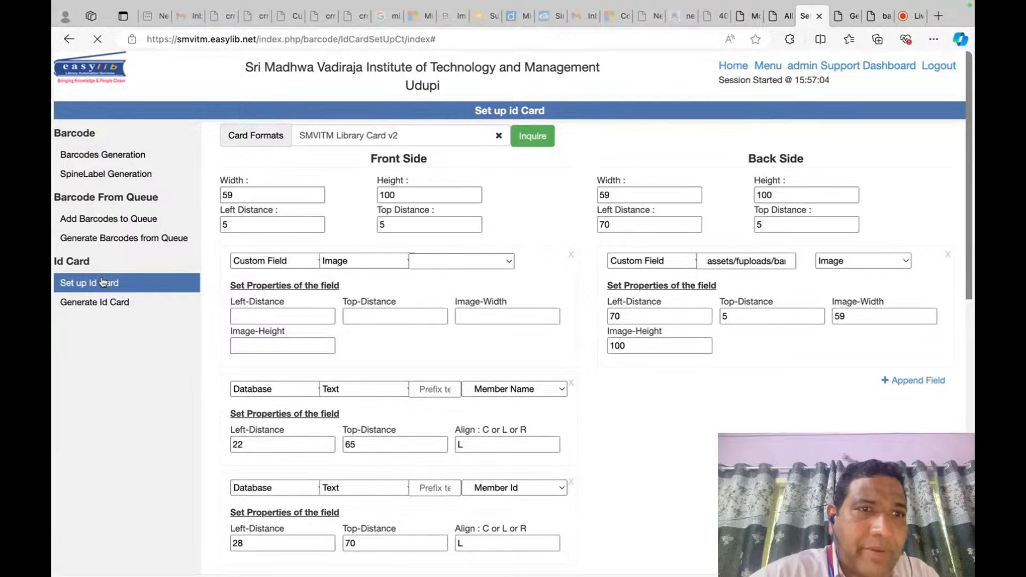
left_click(458, 138)
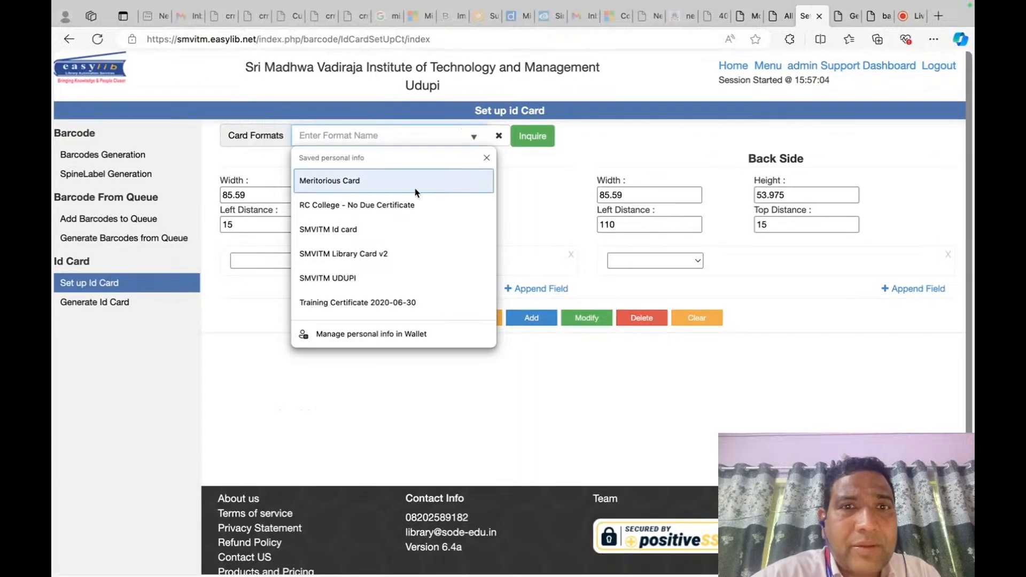
left_click(394, 254)
left_click(532, 136)
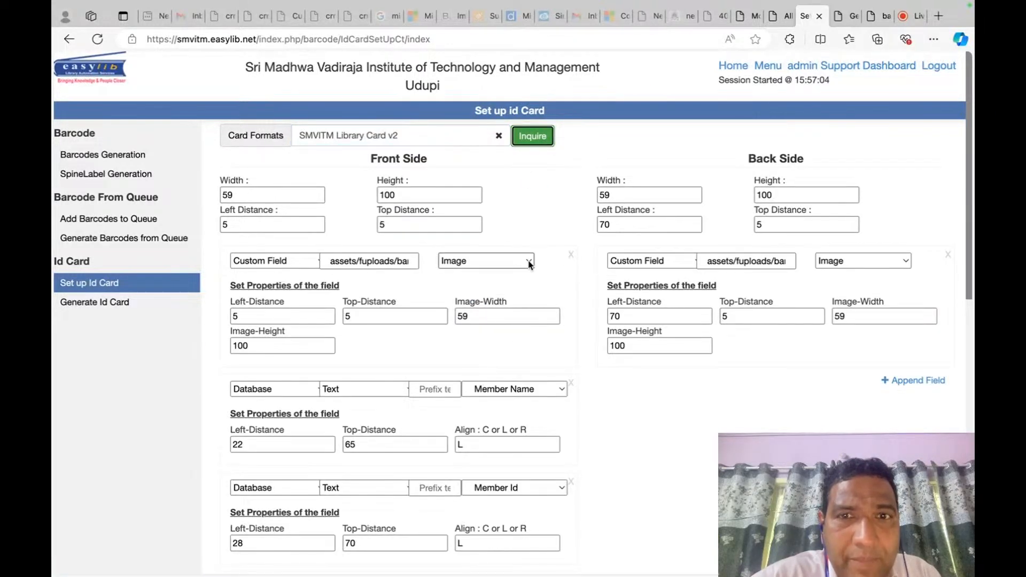
scroll(566, 391, "down", 5)
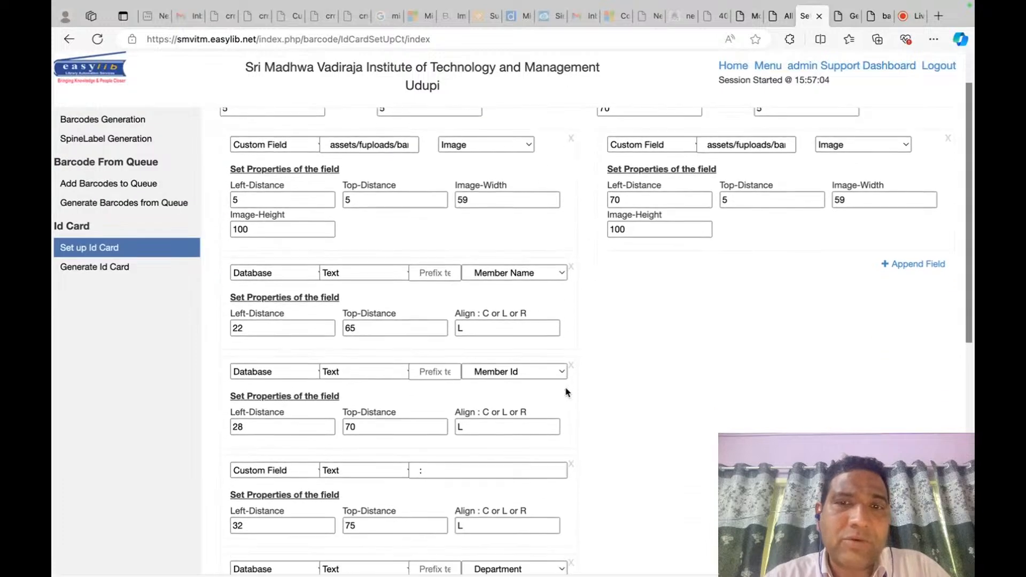
scroll(566, 392, "up", 5)
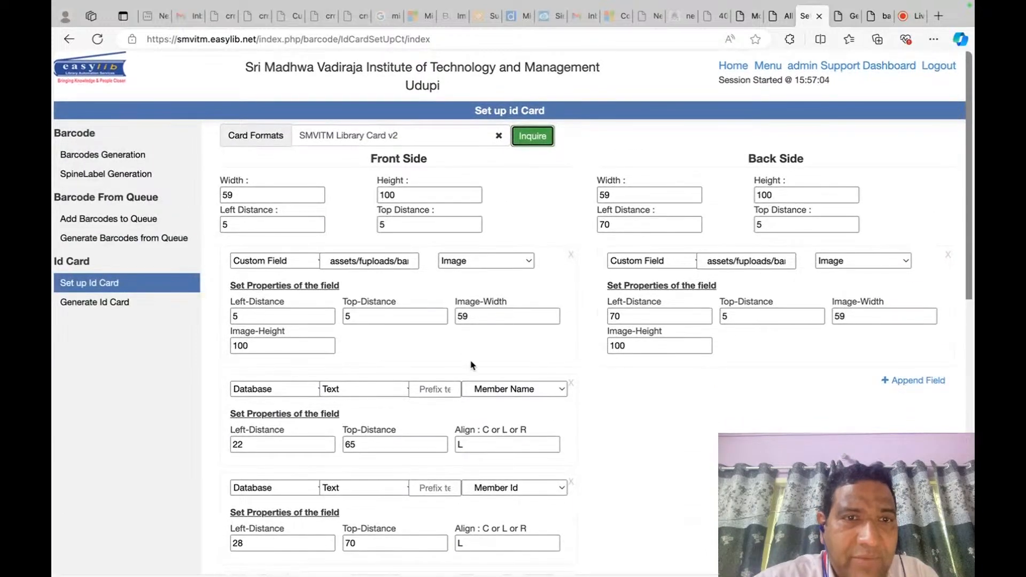
Append a field to the front side and define it as a Custom Field of type Image.
scroll(275, 356, "down", 10)
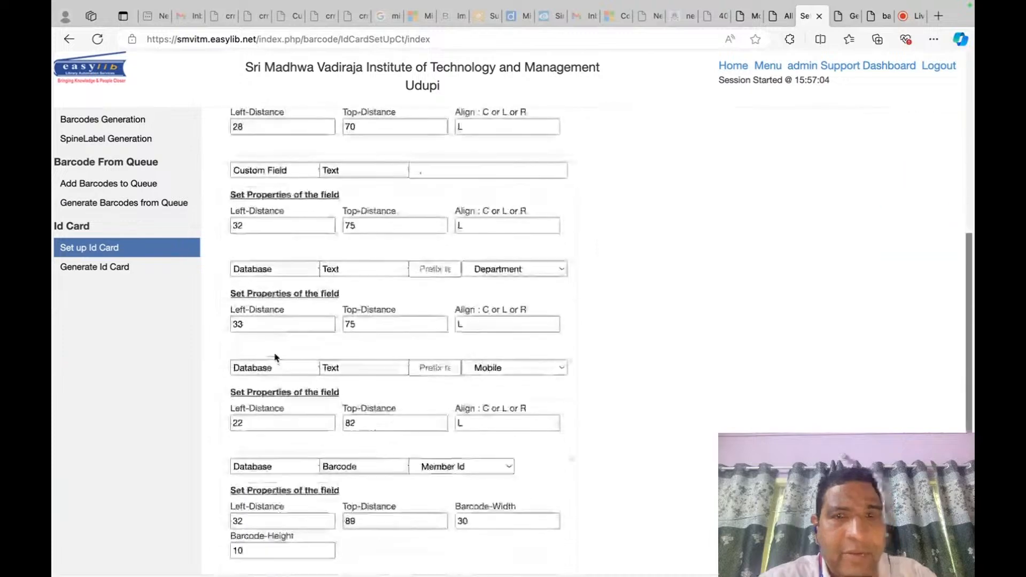
left_click(541, 422)
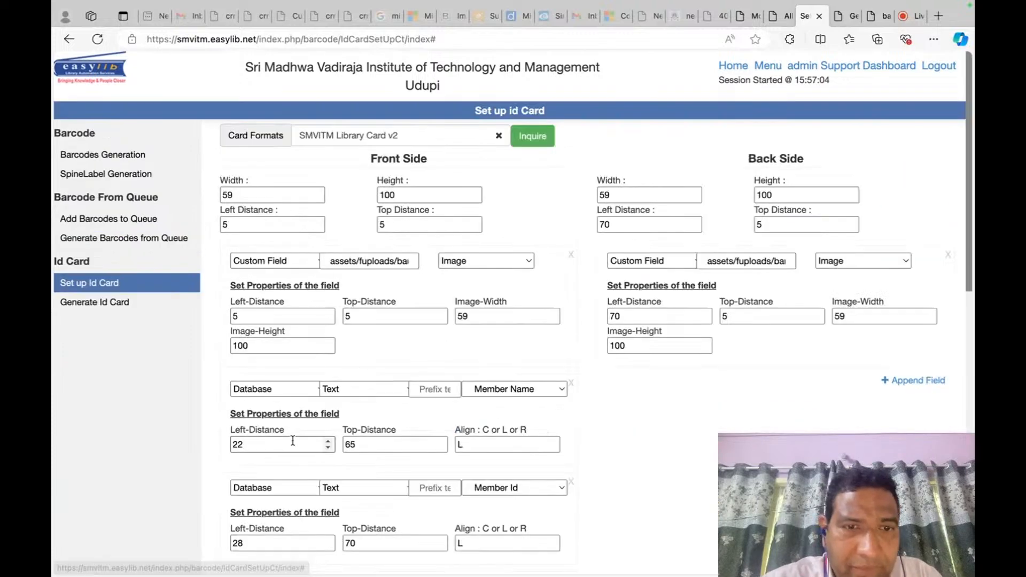
scroll(307, 505, "down", 10)
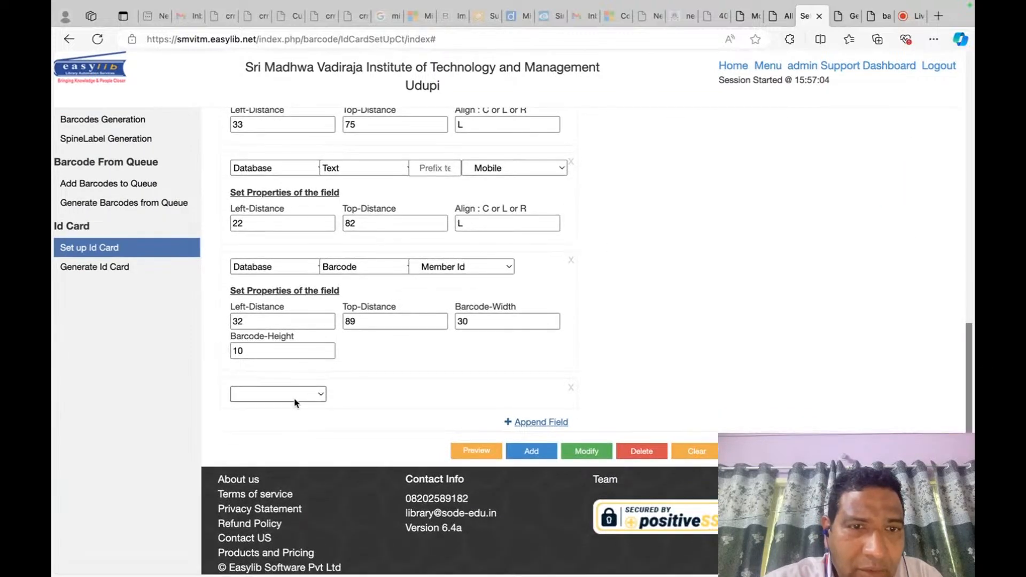
left_click(297, 393)
left_click(285, 411)
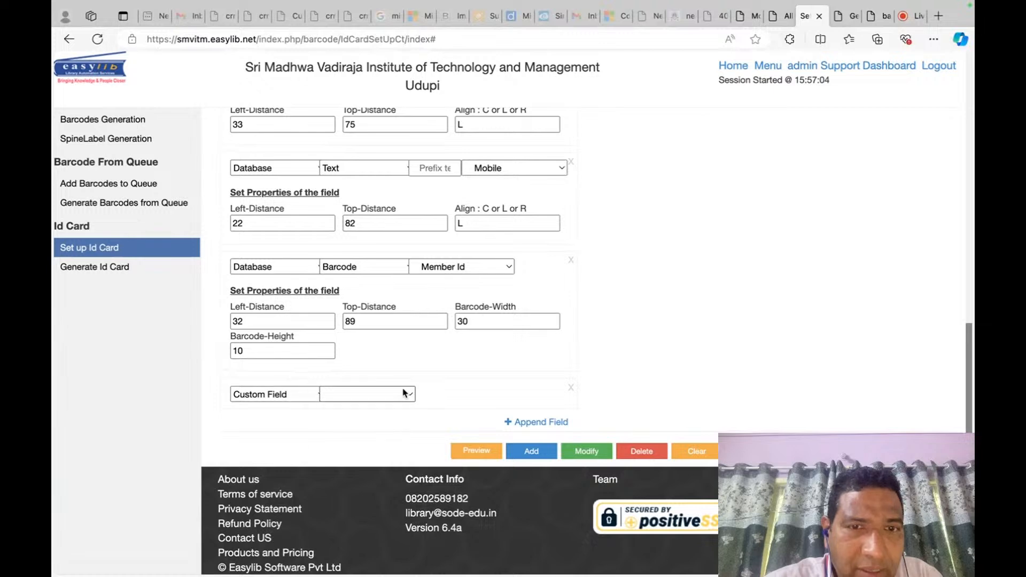
left_click(406, 394)
left_click(342, 426)
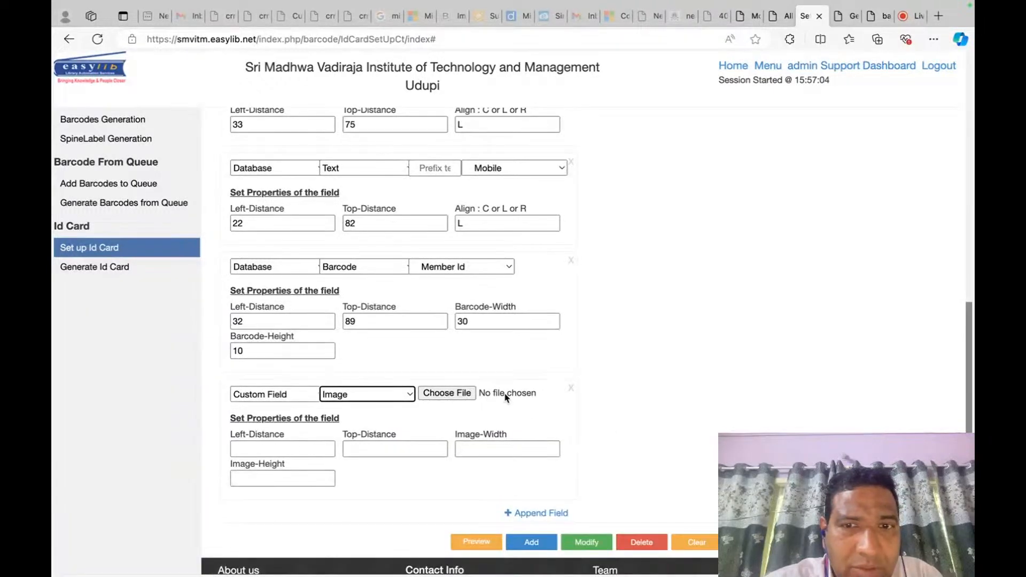
Open the new image field's file chooser, check the edited SMVITM Front.jpeg in Preview, and close its window before returning to the browser.
left_click(458, 395)
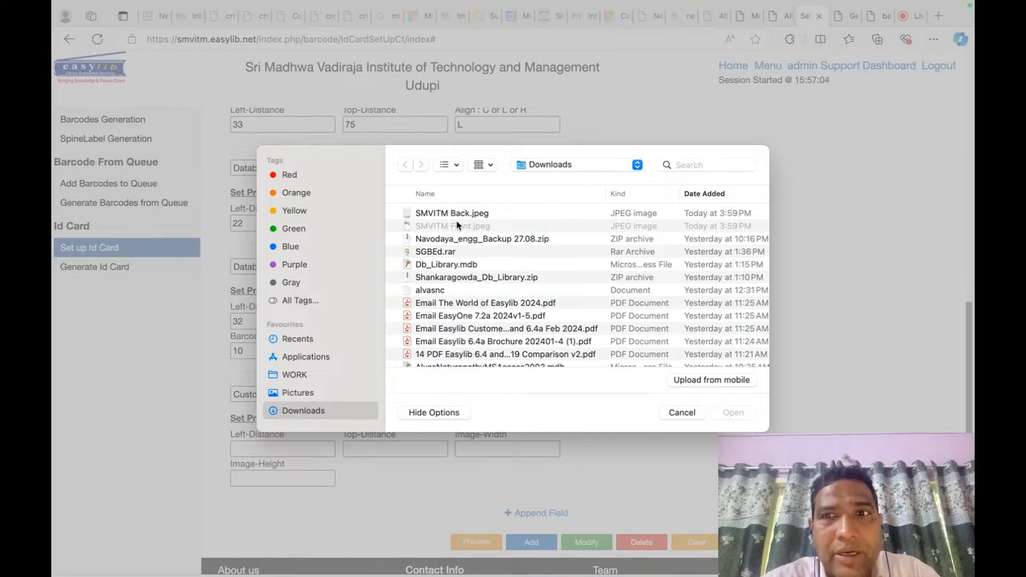
key("super+Tab")
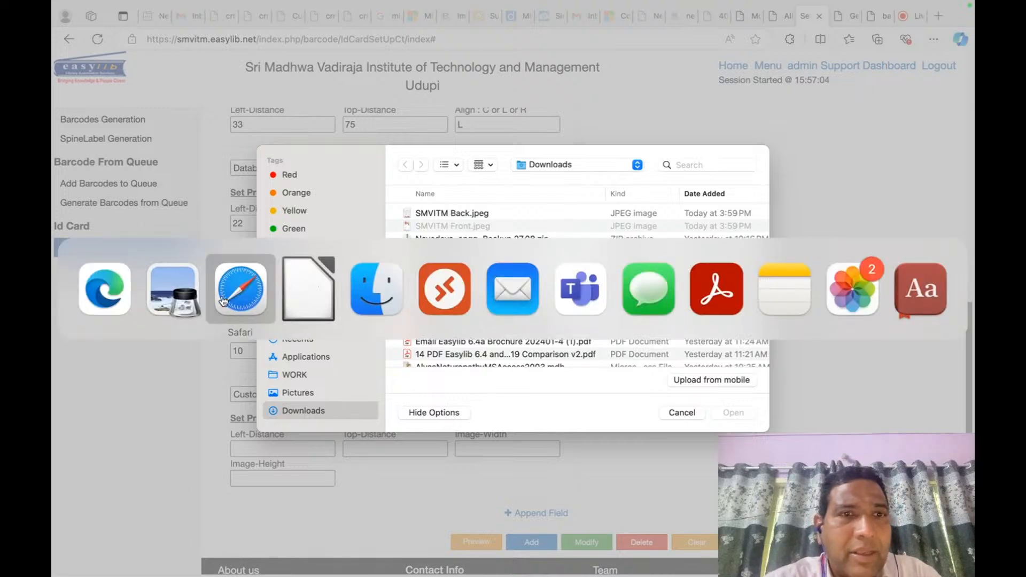
left_click(173, 290)
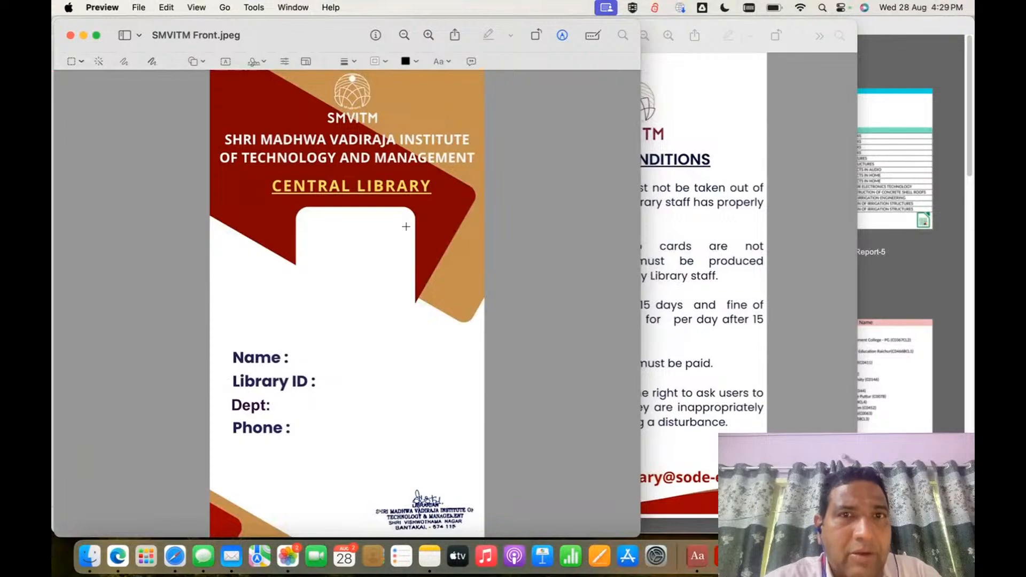
key("super+Tab")
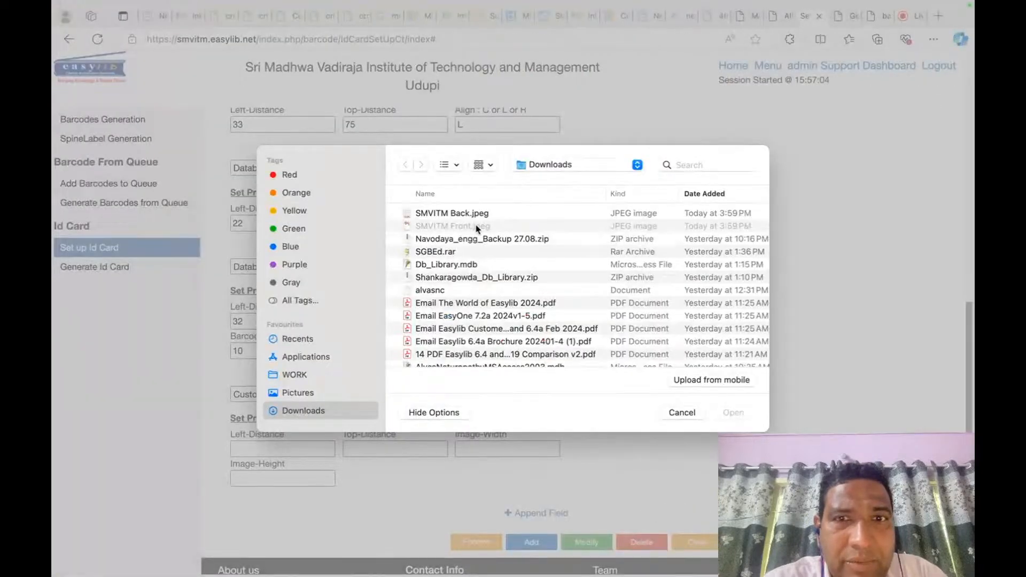
scroll(607, 264, "right", 3)
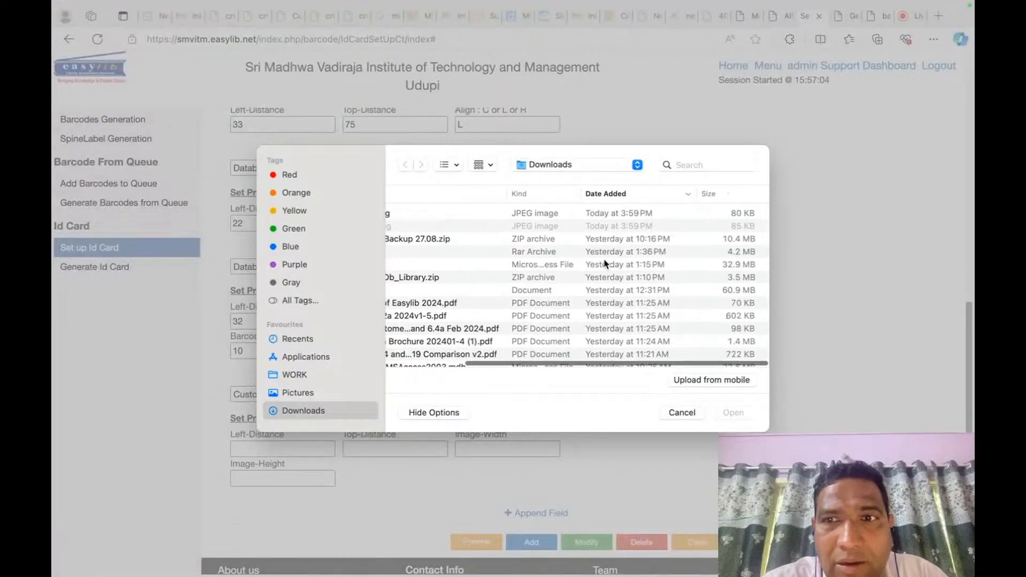
key("super+Tab")
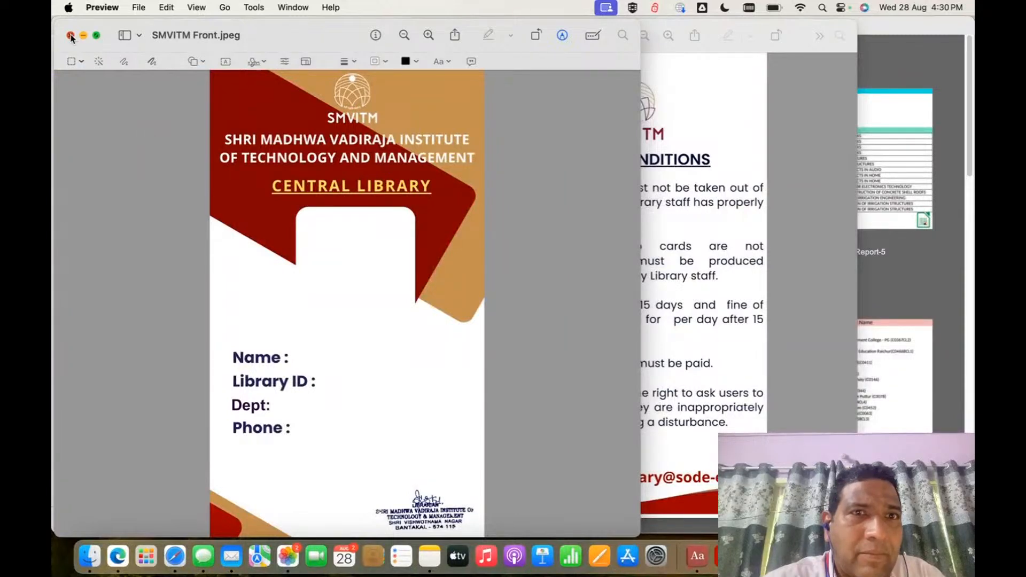
left_click(70, 37)
key("super+Tab")
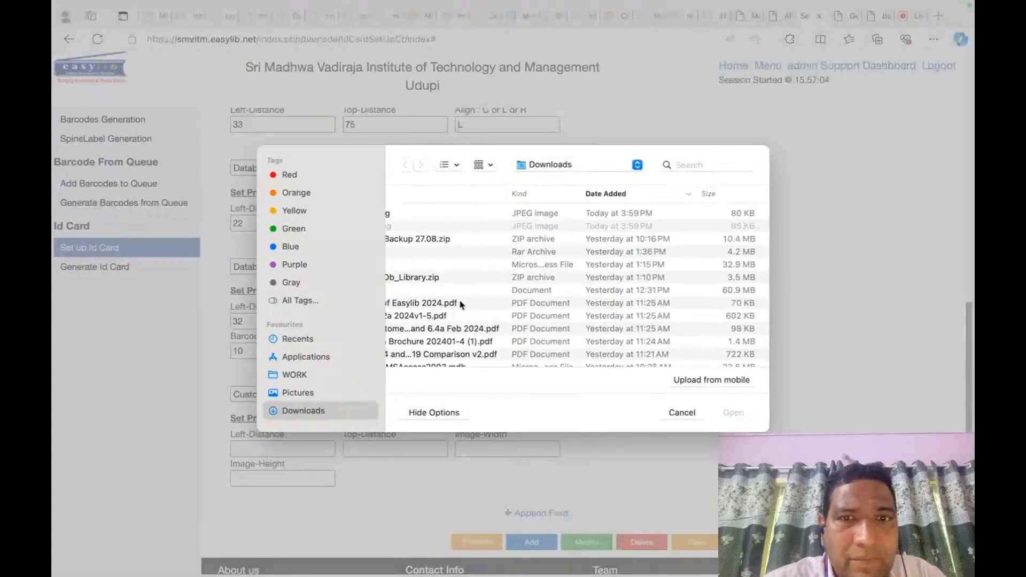
Load the edited SMVITM Front.jpeg from the Downloads folder into the new front-side image field.
scroll(460, 305, "left", 3)
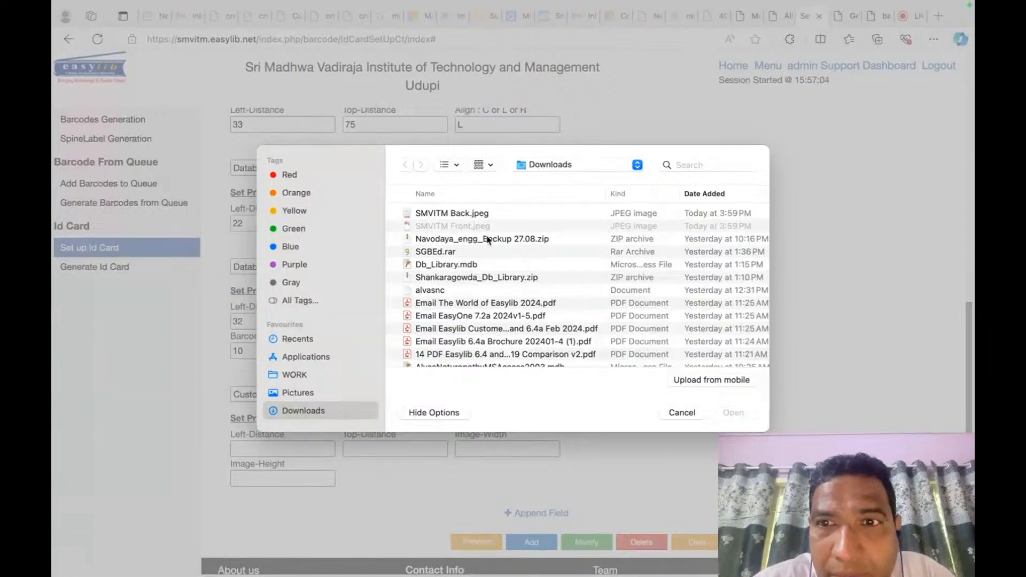
left_click(303, 392)
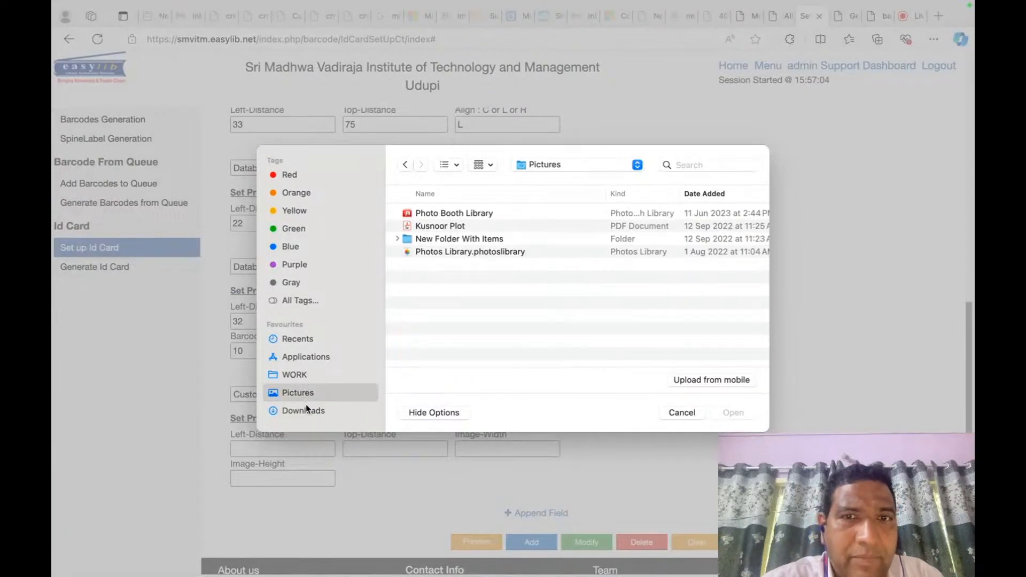
left_click(306, 408)
left_click(463, 228)
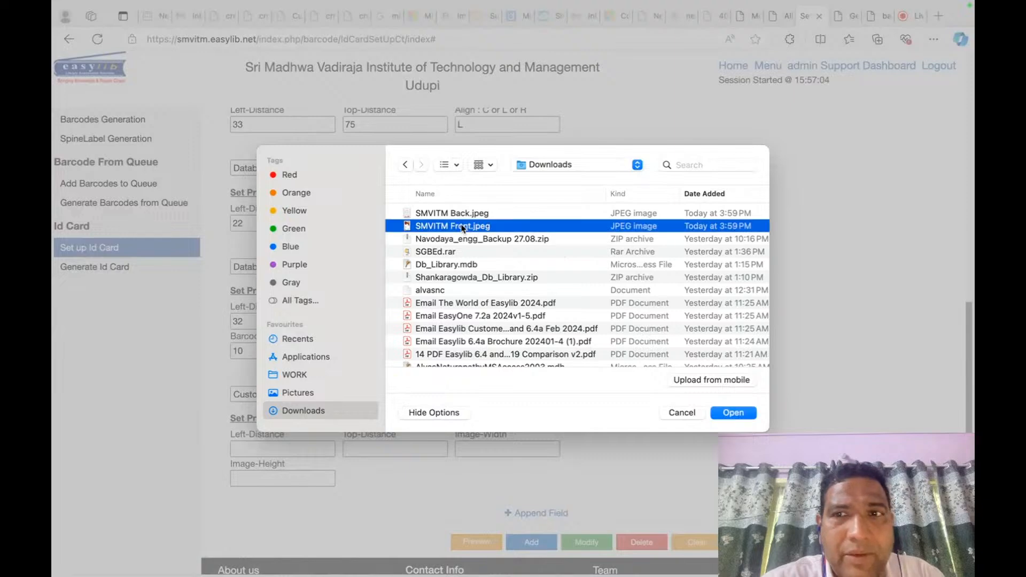
double_click(463, 227)
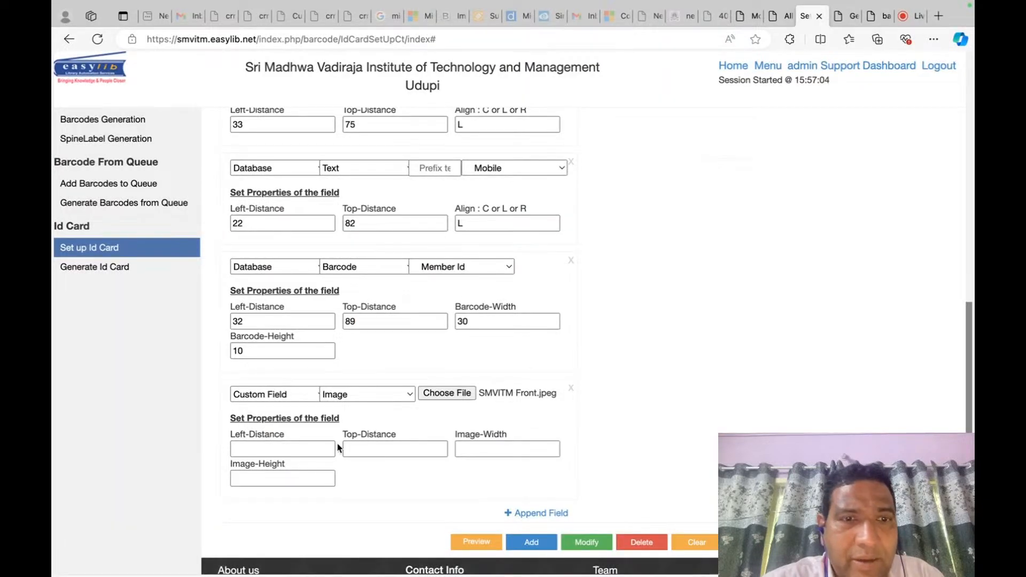
Set the new image field's left and top distances to 5, image width to 59 and image height to 100.
scroll(393, 345, "up", 10)
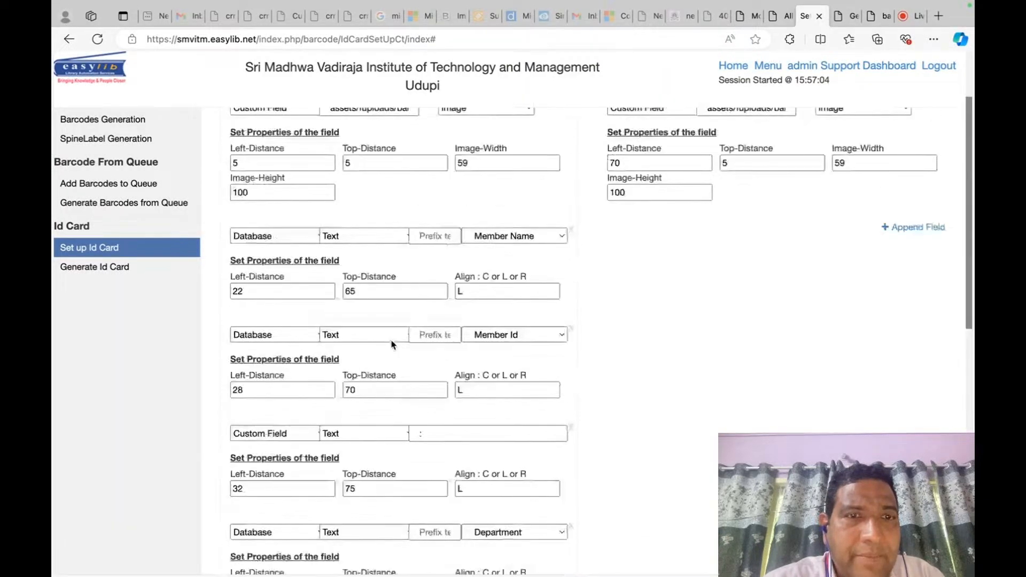
scroll(393, 345, "up", 3)
scroll(393, 345, "down", 9)
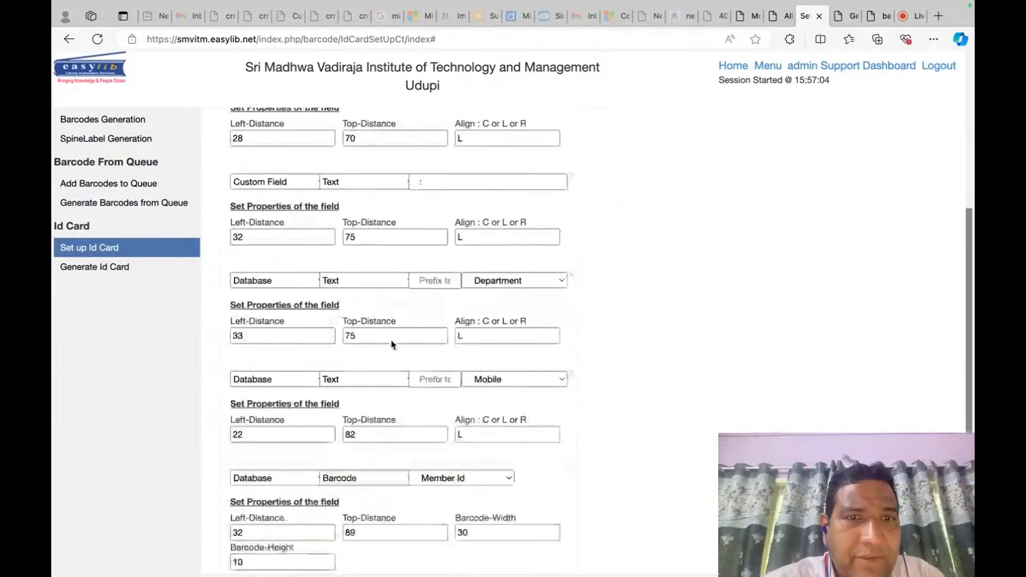
scroll(392, 345, "down", 6)
key("Tab")
type("5")
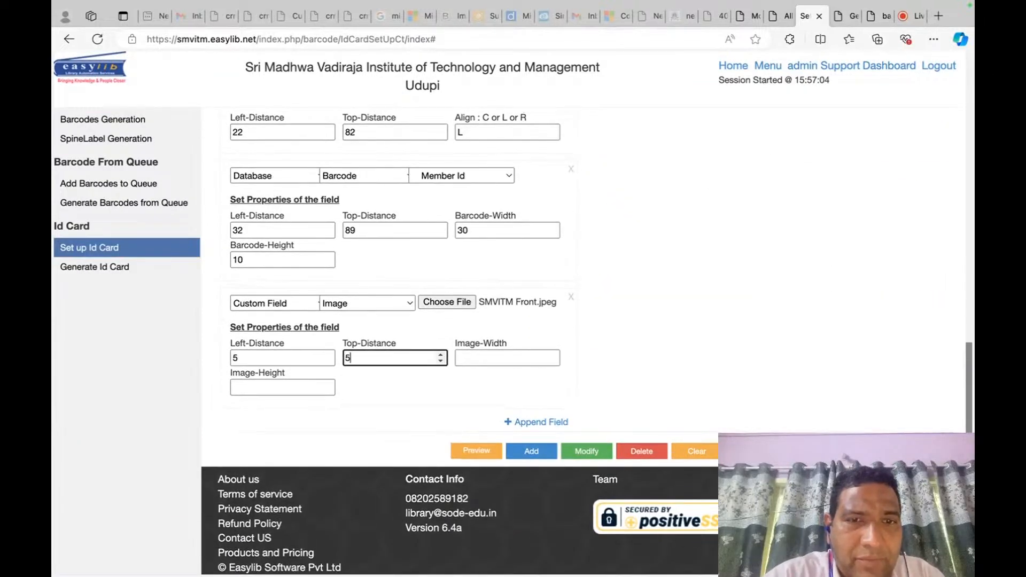
key("Tab")
type("59")
key("Tab")
type("10")
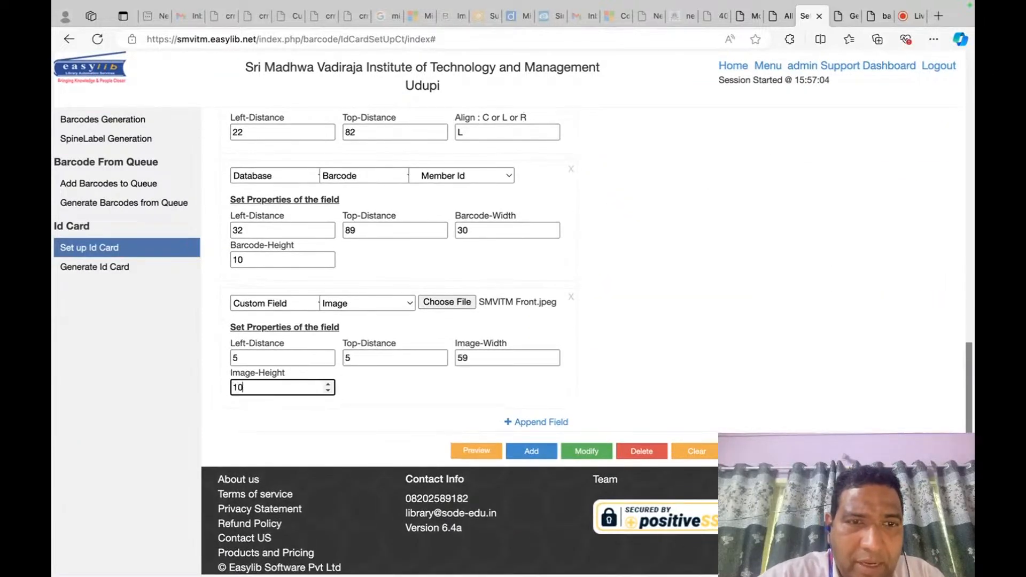
type("0")
key("Tab")
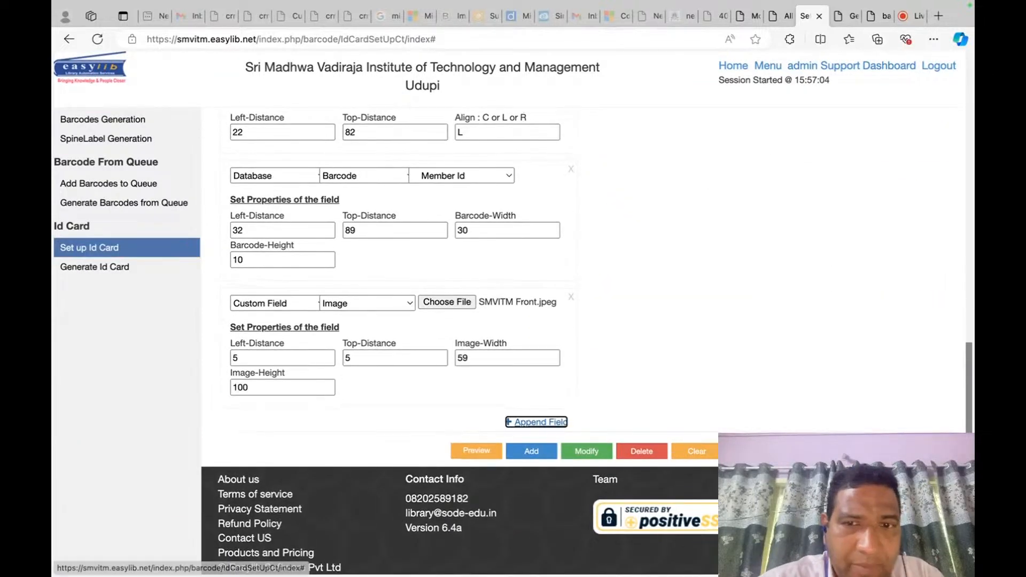
Save the modified SMVITM Library Card v2 format with the added front image field and return to its first front-side fields.
left_click(590, 452)
left_click(581, 340)
scroll(580, 338, "up", 15)
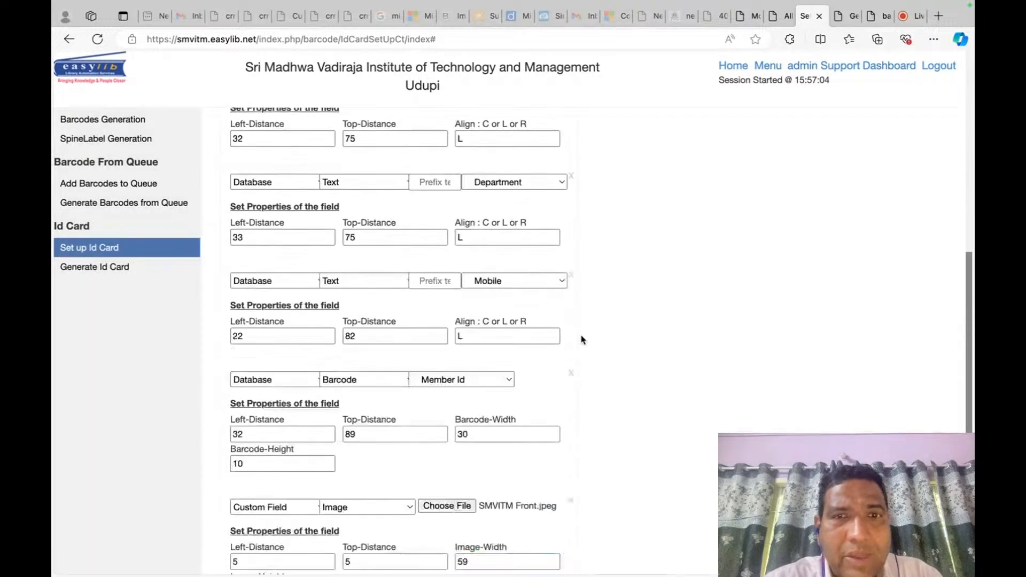
scroll(627, 302, "up", 2)
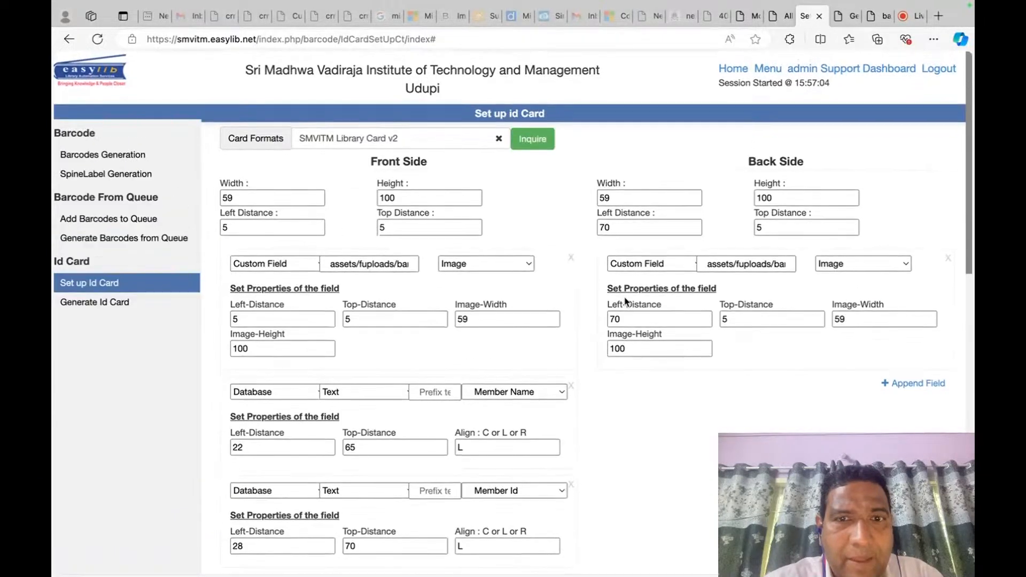
Remove the first custom image field from the card's front side and save the modified format.
left_click(571, 255)
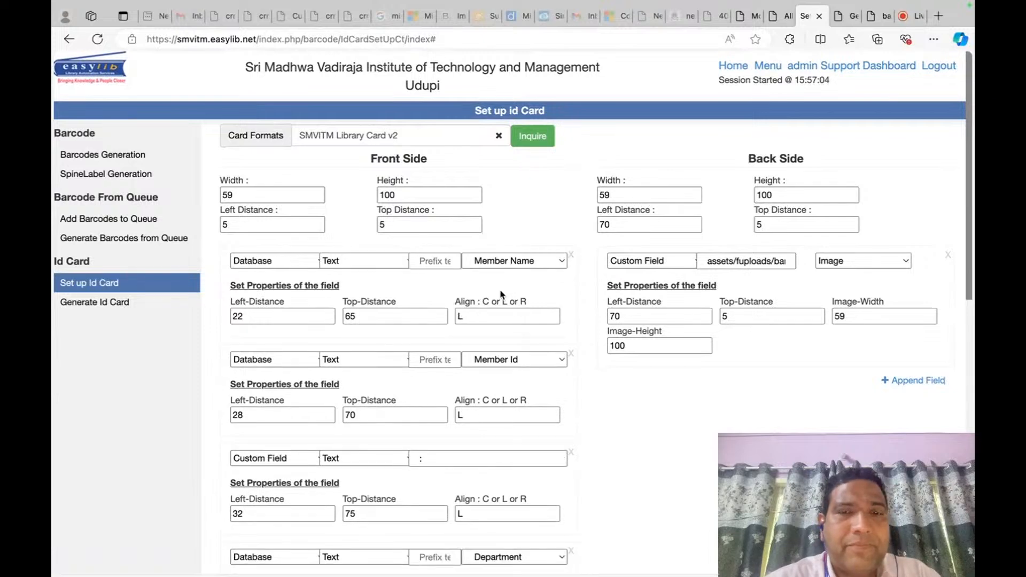
scroll(502, 295, "down", 10)
left_click(586, 451)
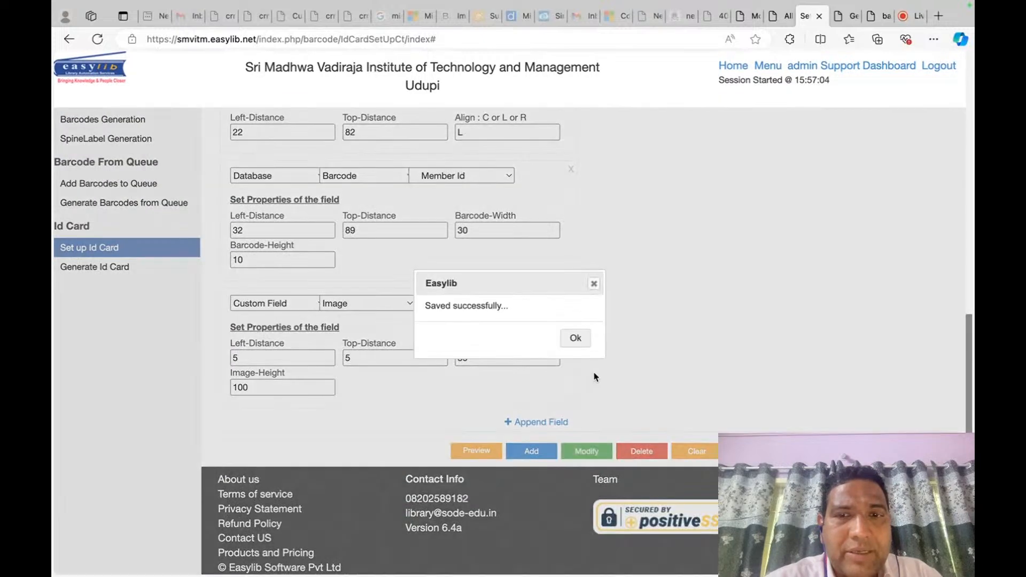
left_click(575, 339)
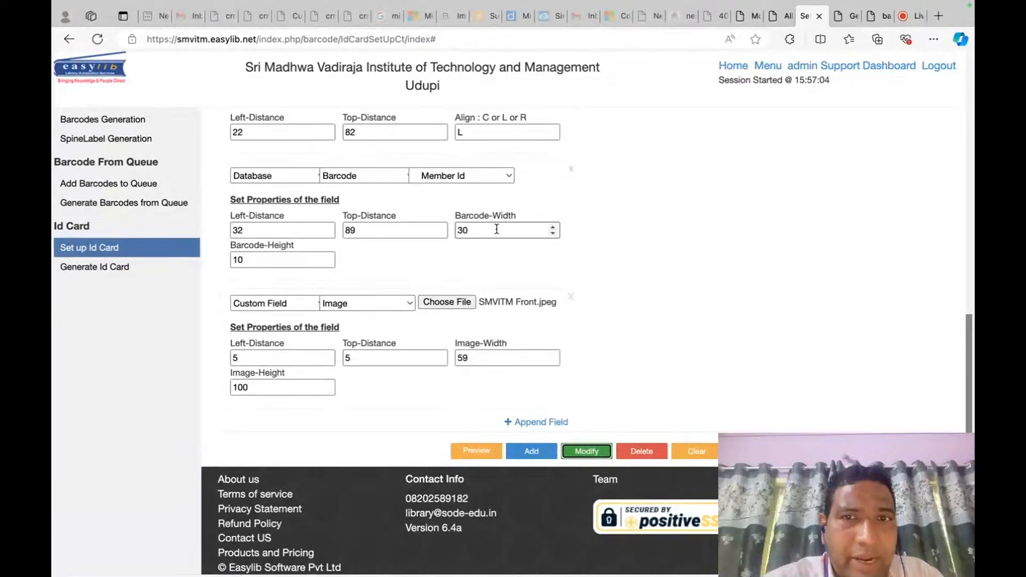
Set the Member Id barcode's left distance to 20 and its height to 9.
scroll(363, 268, "up", 1)
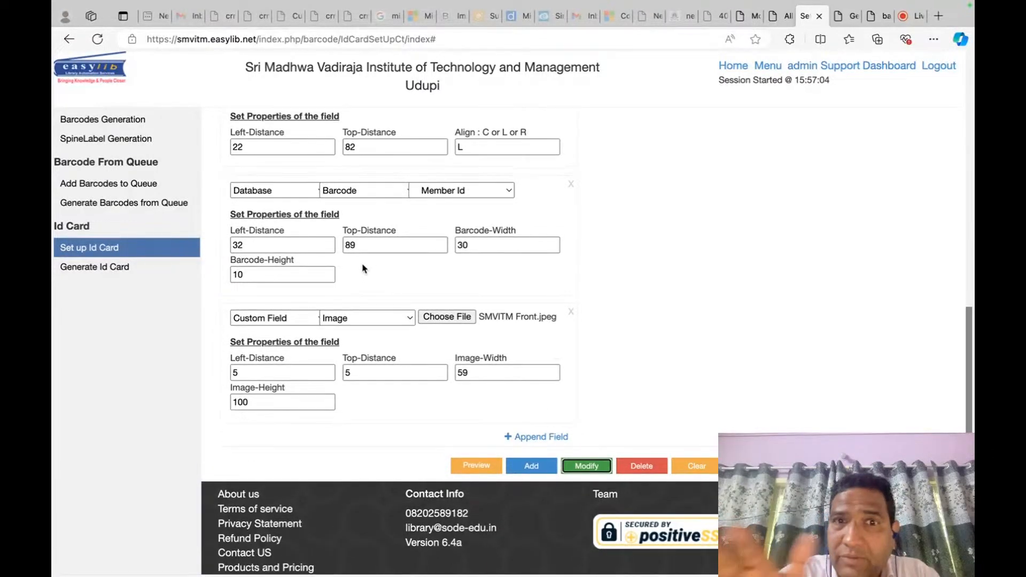
left_click(289, 238)
scroll(289, 238, "up", 2)
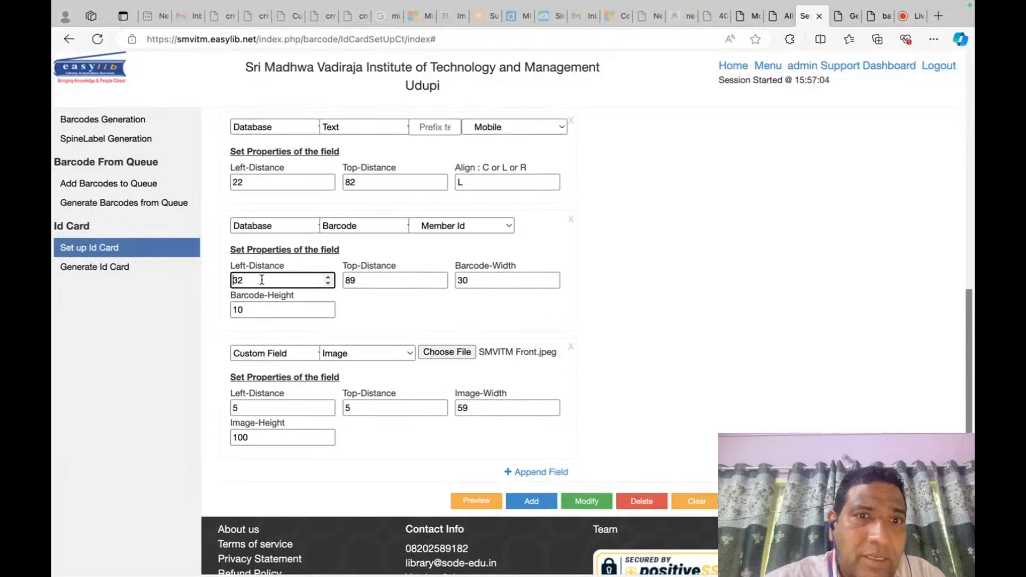
type("0")
key("Tab")
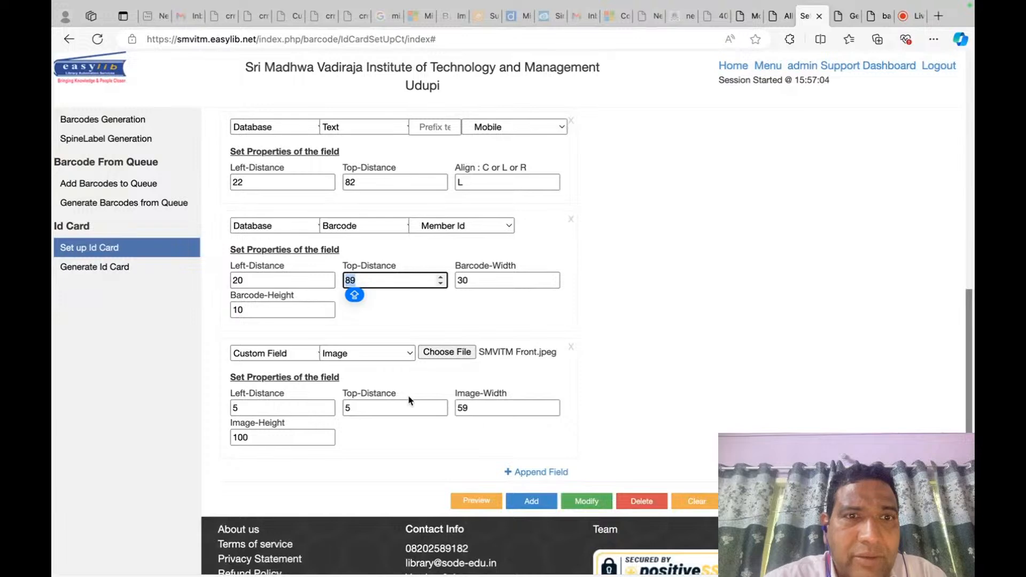
double_click(280, 312)
type("9")
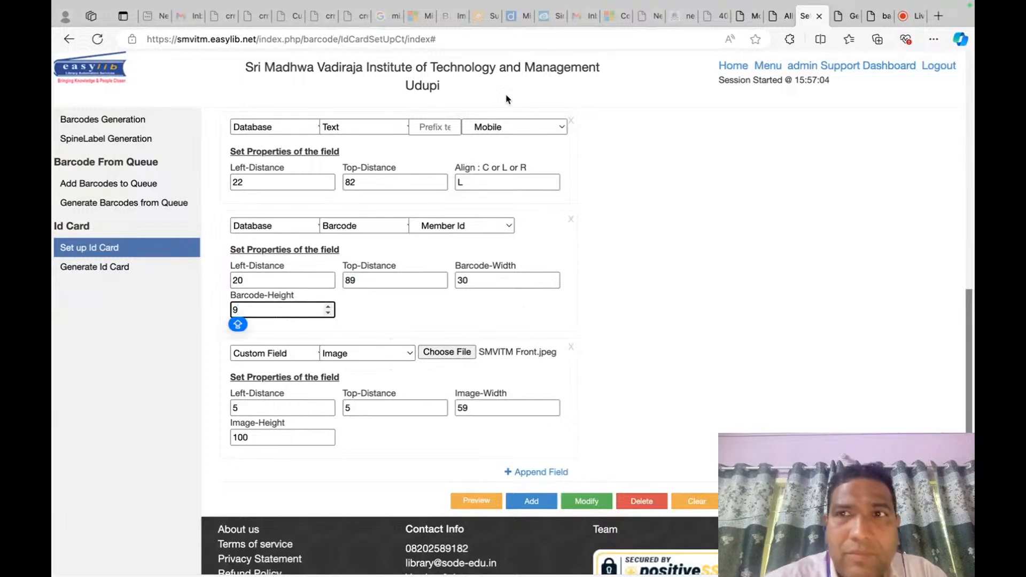
Check the barcode's placement on the previously generated card PDF and return to the ID card setup.
left_click(847, 47)
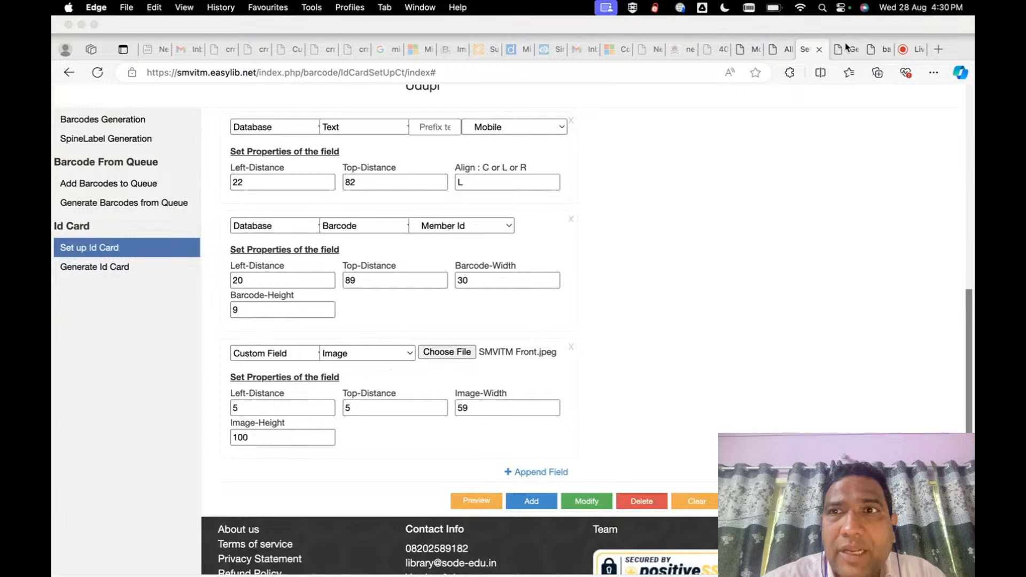
left_click(851, 19)
left_click(871, 19)
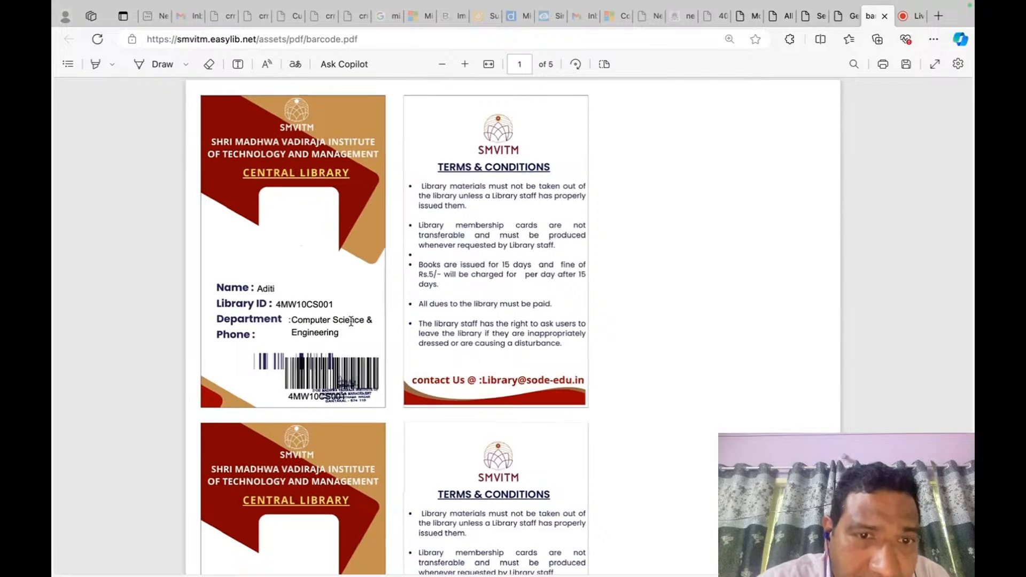
scroll(351, 321, "up", 5)
scroll(351, 321, "down", 3)
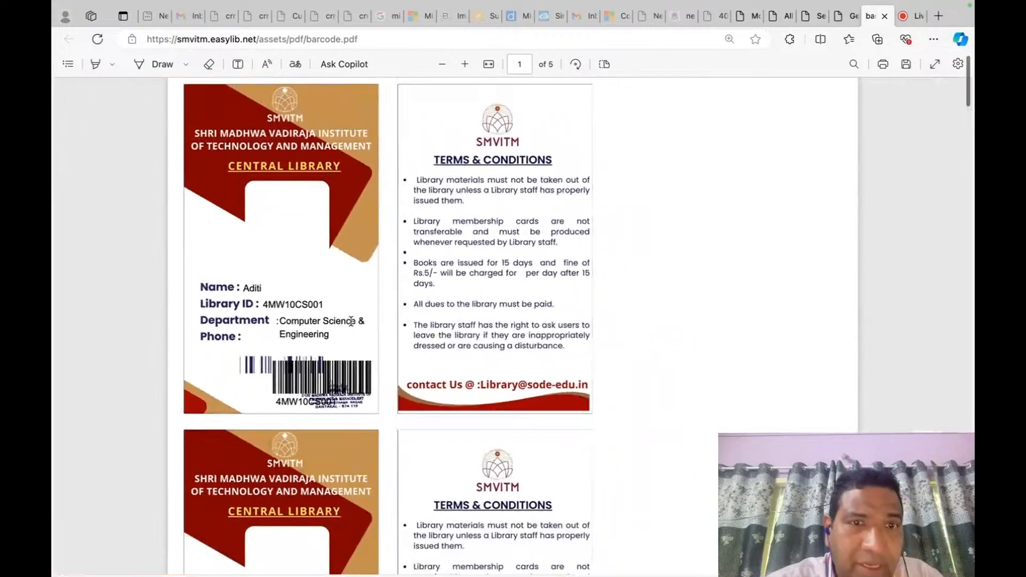
left_click(846, 20)
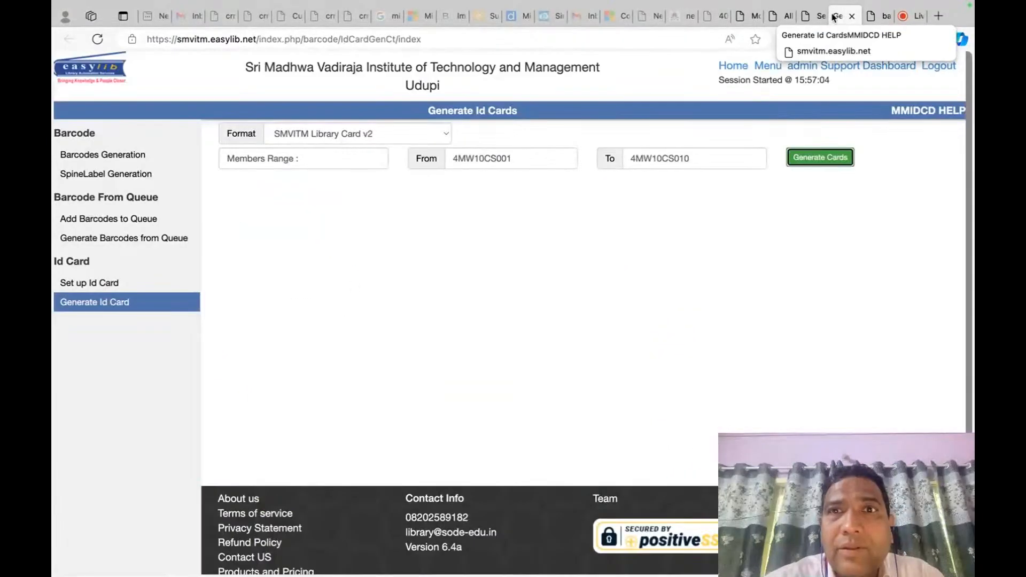
left_click(816, 16)
Set the Member Id barcode's height to 8 and width to 25, and save the modified card format.
left_click(295, 311)
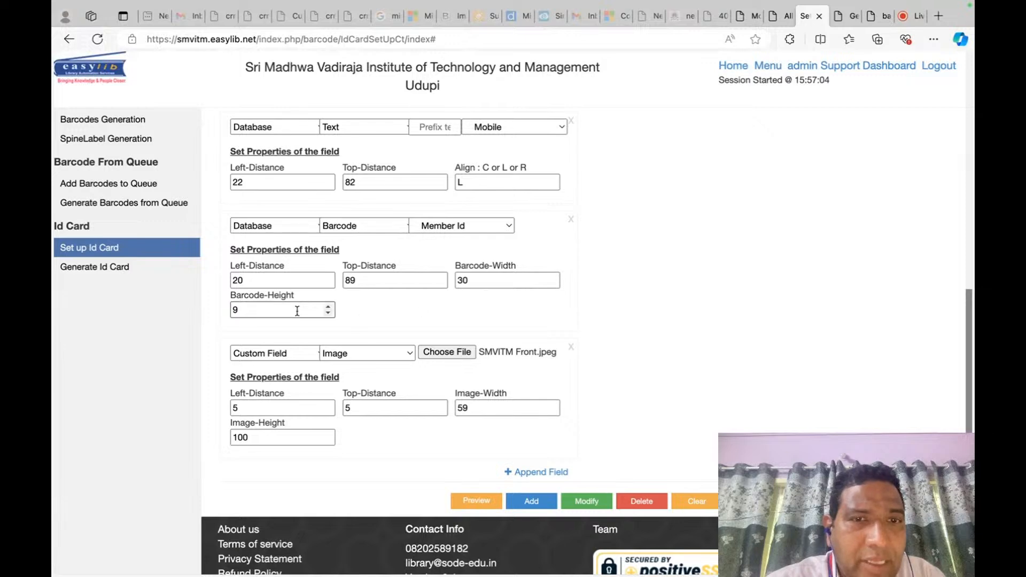
key("BackSpace")
type("8")
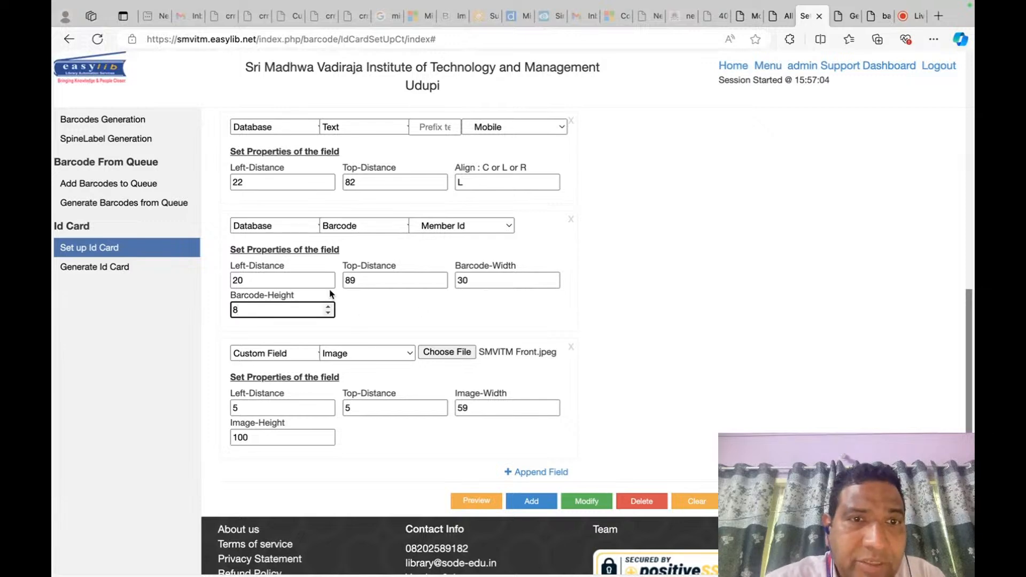
left_click(500, 278)
type("2")
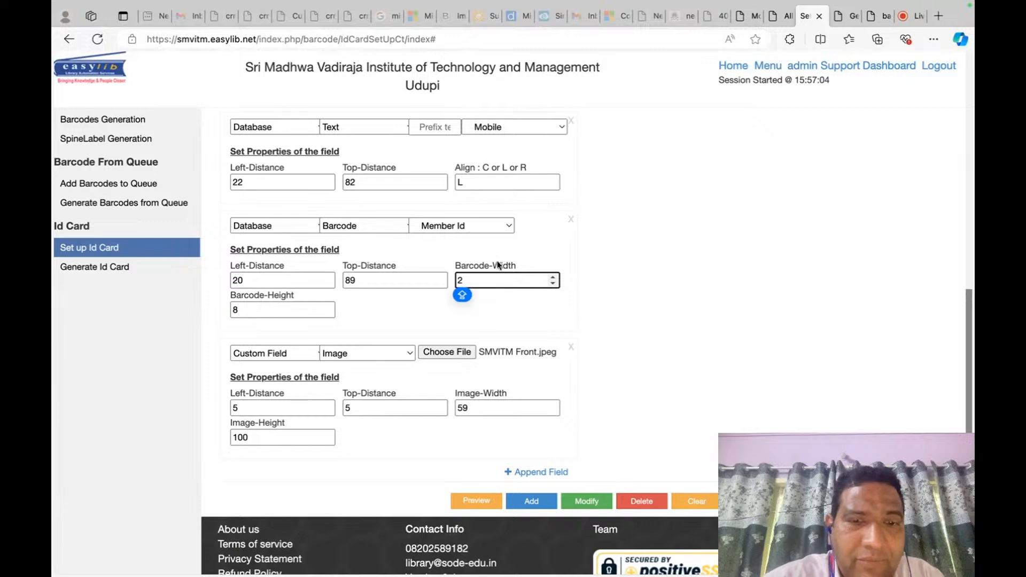
type("5")
key("Tab")
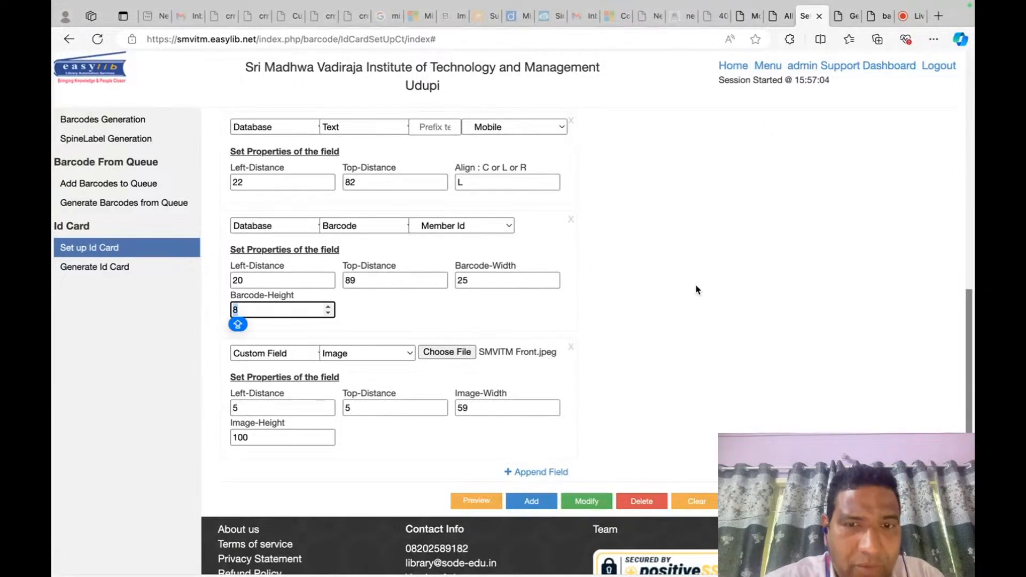
left_click(579, 504)
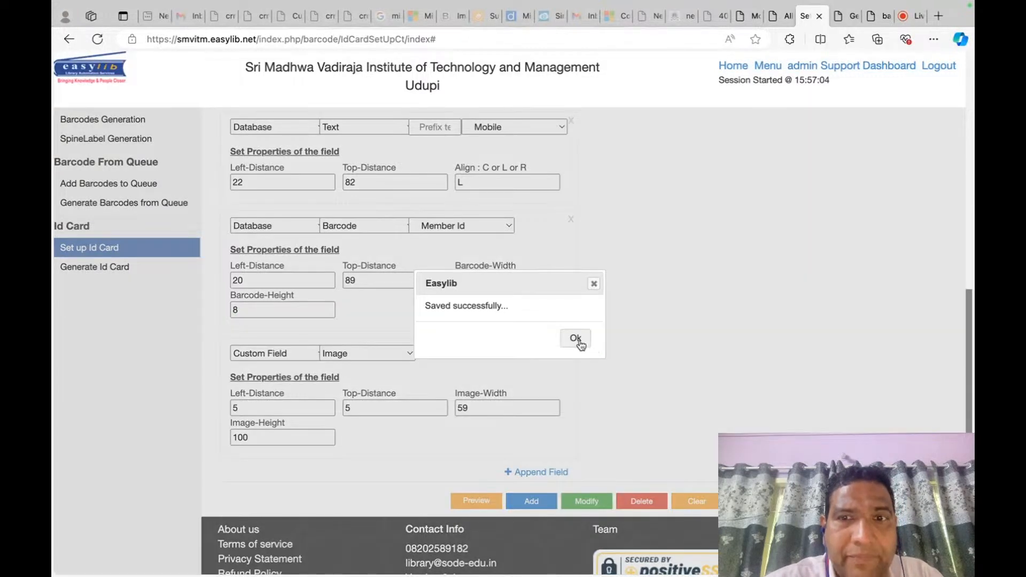
left_click(576, 338)
Generate the ID cards again and review the front and back layouts in the new PDF.
scroll(730, 276, "down", 10)
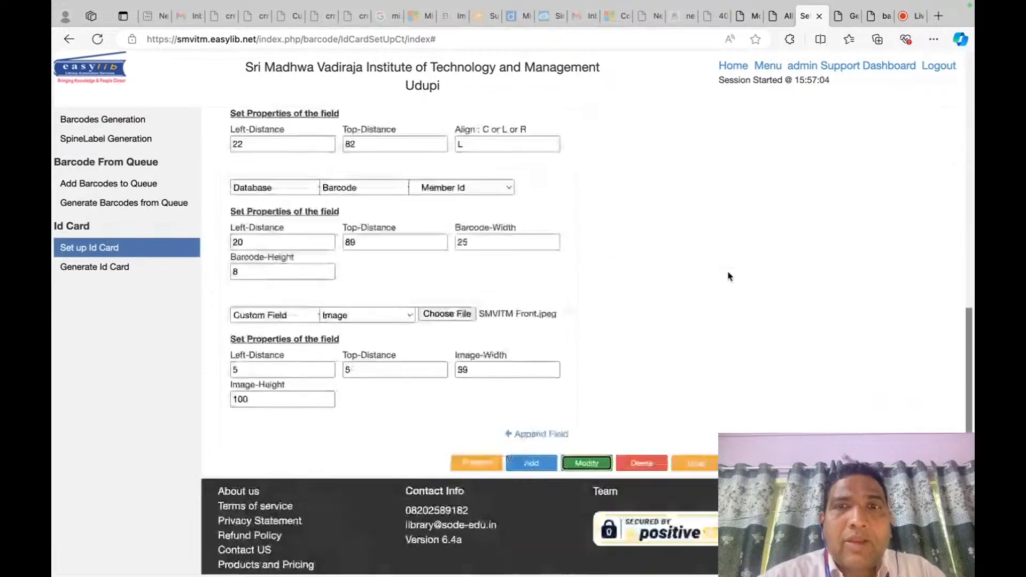
scroll(730, 276, "up", 5)
left_click(847, 16)
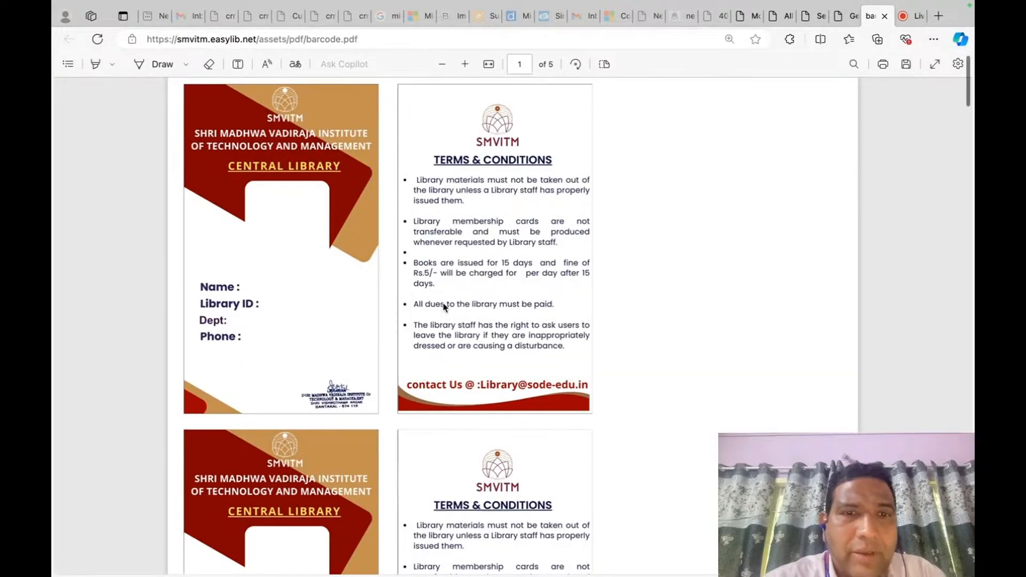
scroll(521, 197, "down", 3)
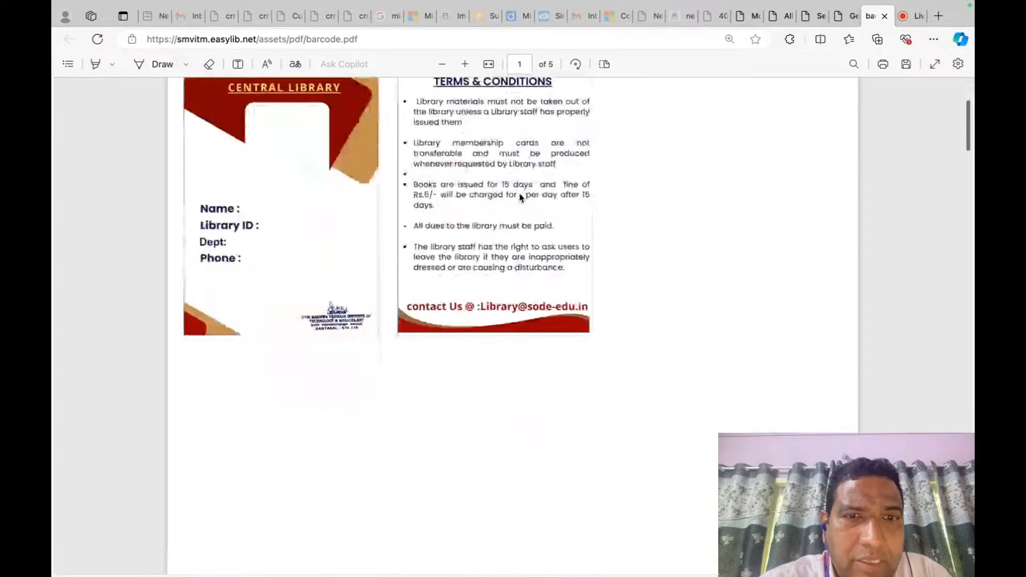
scroll(521, 197, "down", 5)
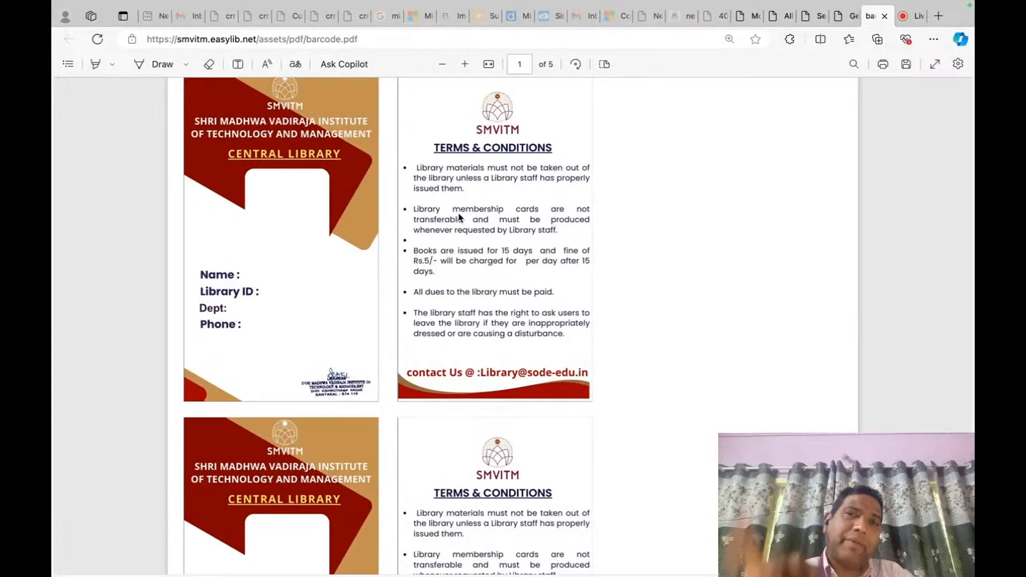
scroll(415, 255, "up", 1)
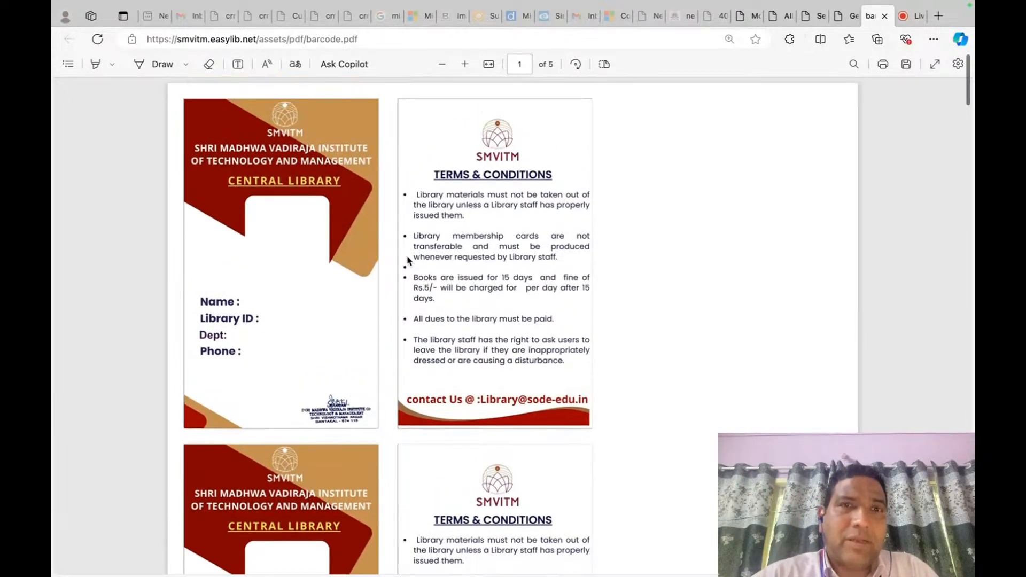
Close the card PDF and reload the SMVITM Library Card v2 format in the ID card setup.
left_click(884, 19)
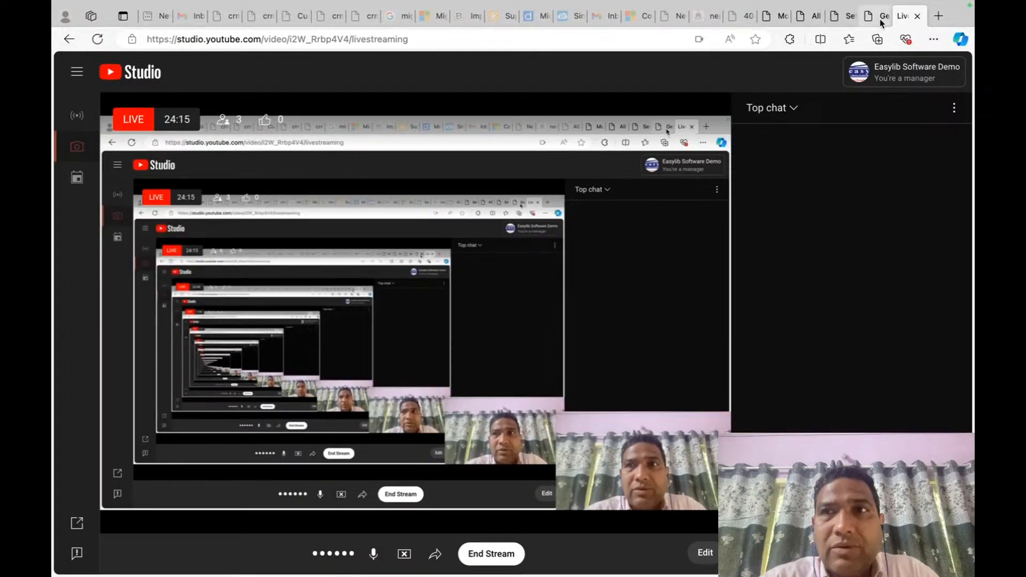
left_click(882, 19)
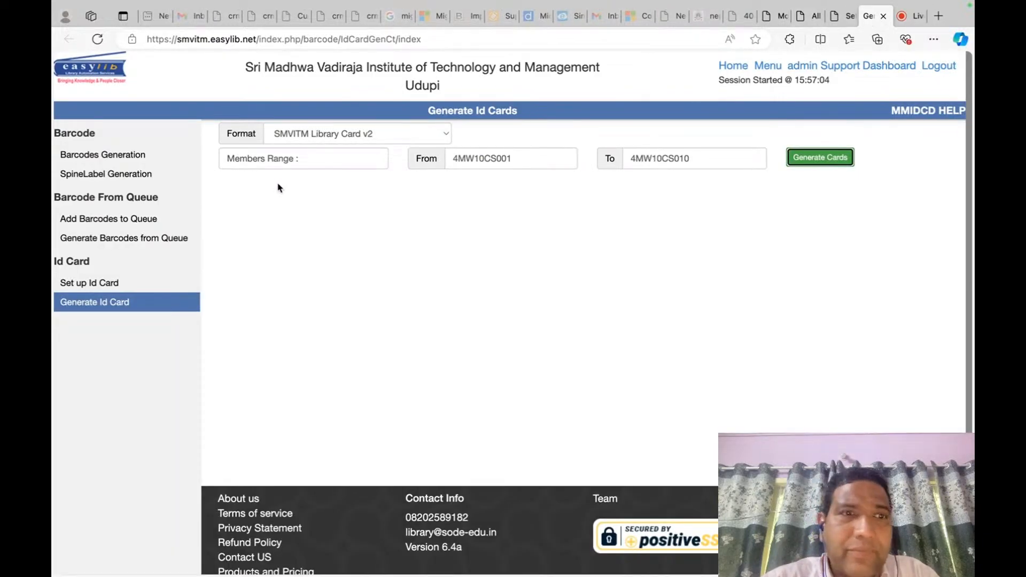
left_click(113, 301)
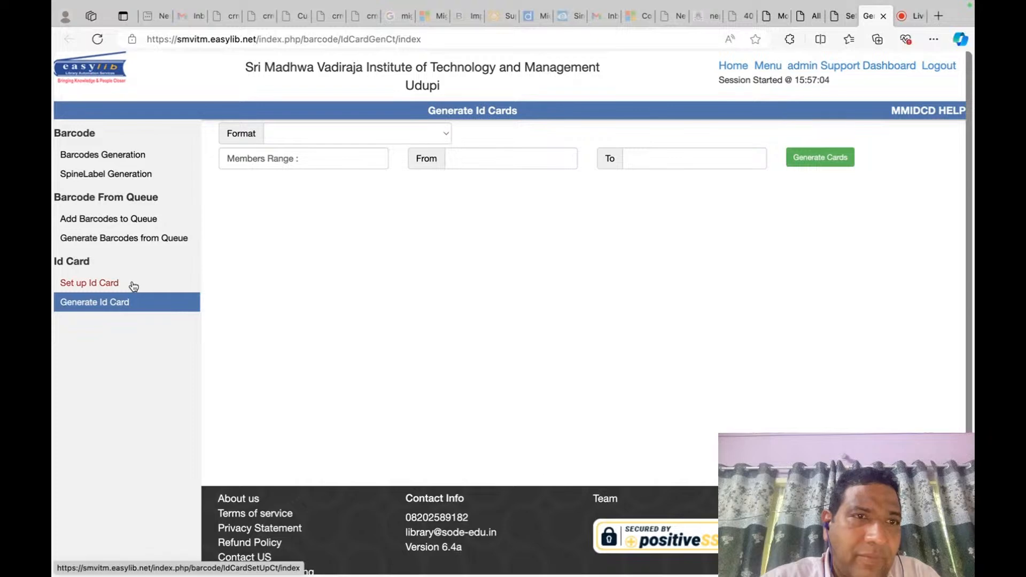
left_click(134, 286)
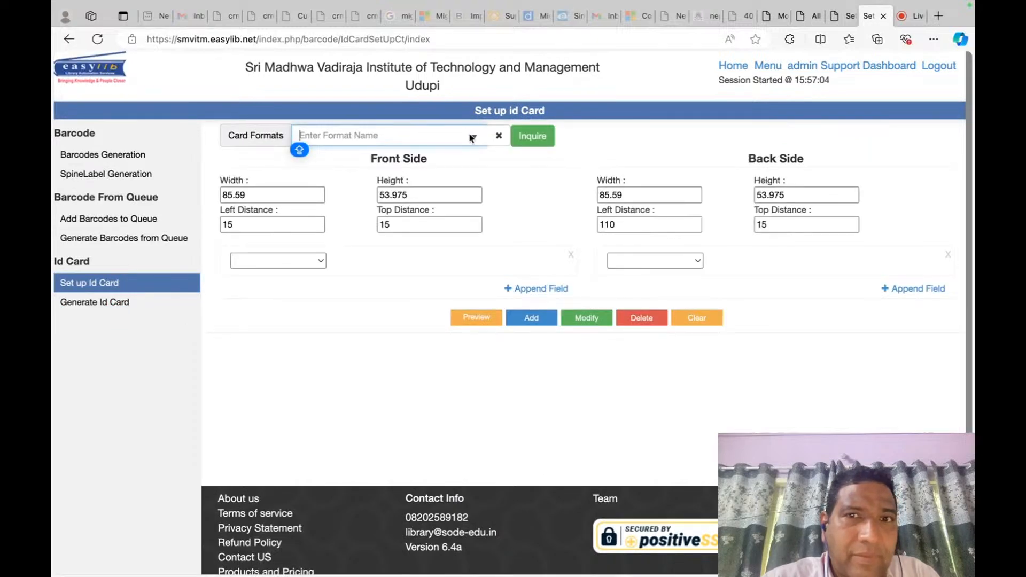
left_click(472, 138)
left_click(378, 254)
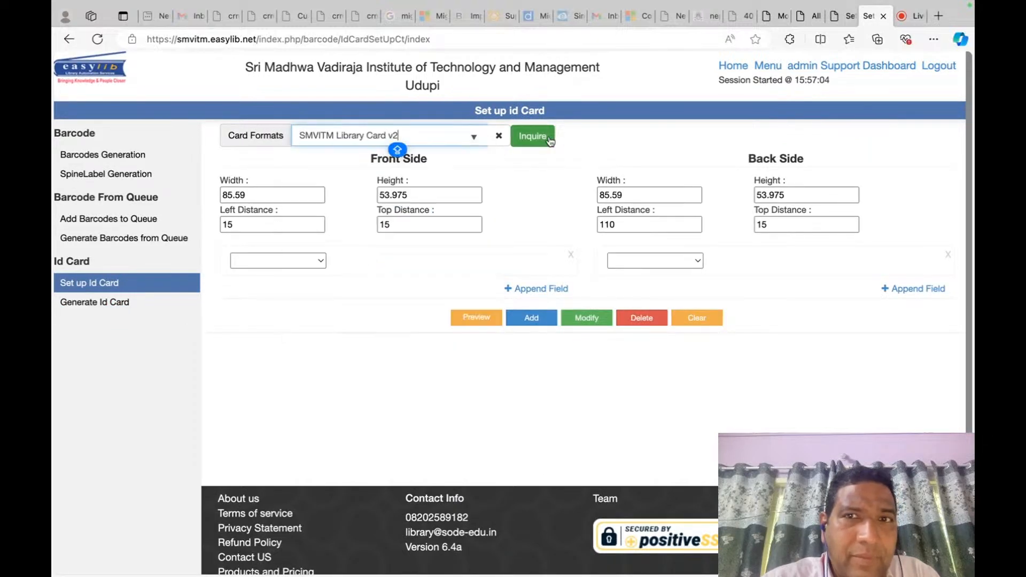
left_click(541, 140)
Examine the order and properties of the front-side fields, from the member name to the barcode and background image.
scroll(665, 437, "down", 10)
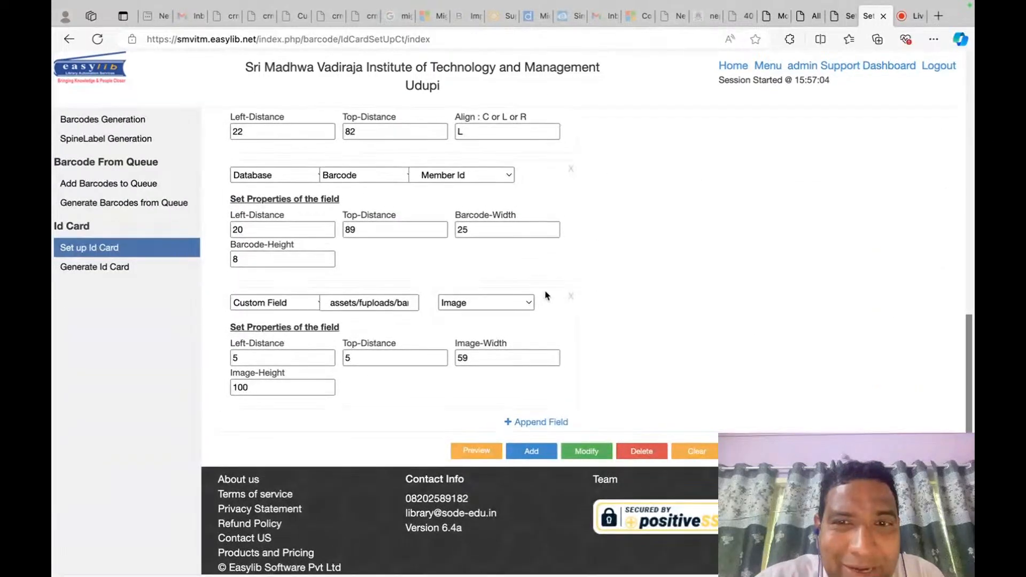
left_click_drag(546, 295, 545, 209)
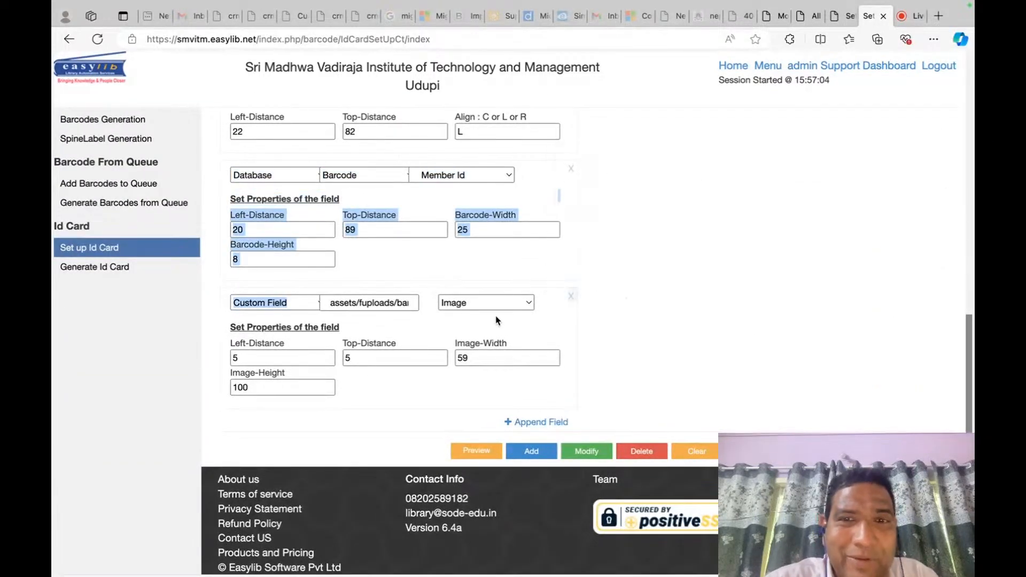
scroll(526, 323, "up", 1)
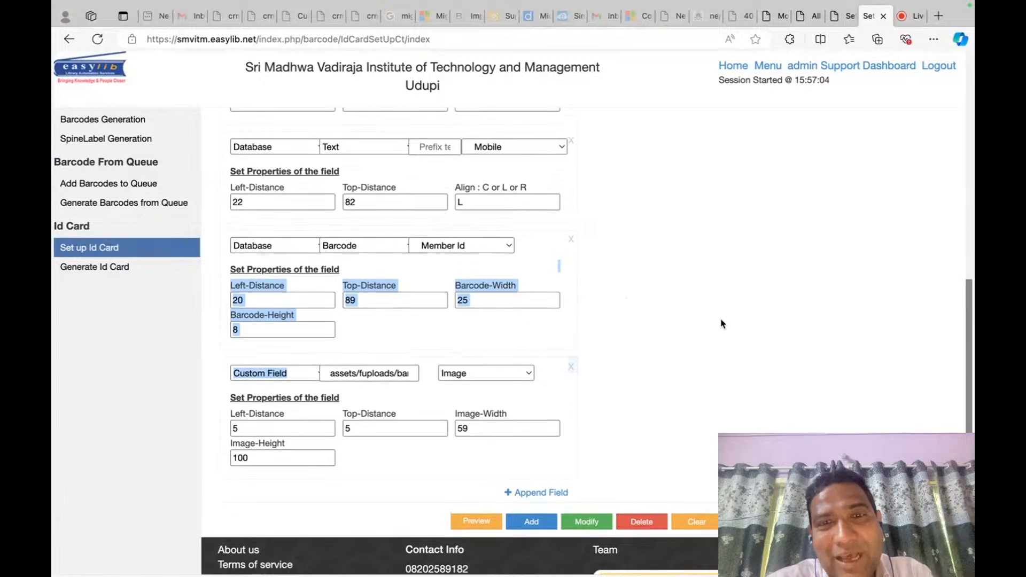
left_click(721, 319)
scroll(721, 321, "up", 1)
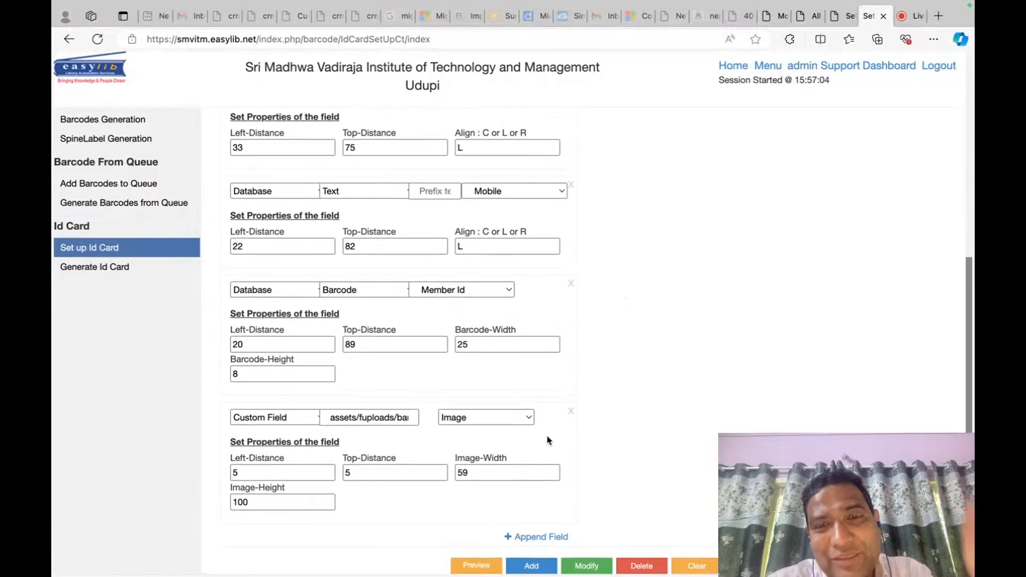
scroll(548, 440, "down", 1)
scroll(545, 435, "up", 5)
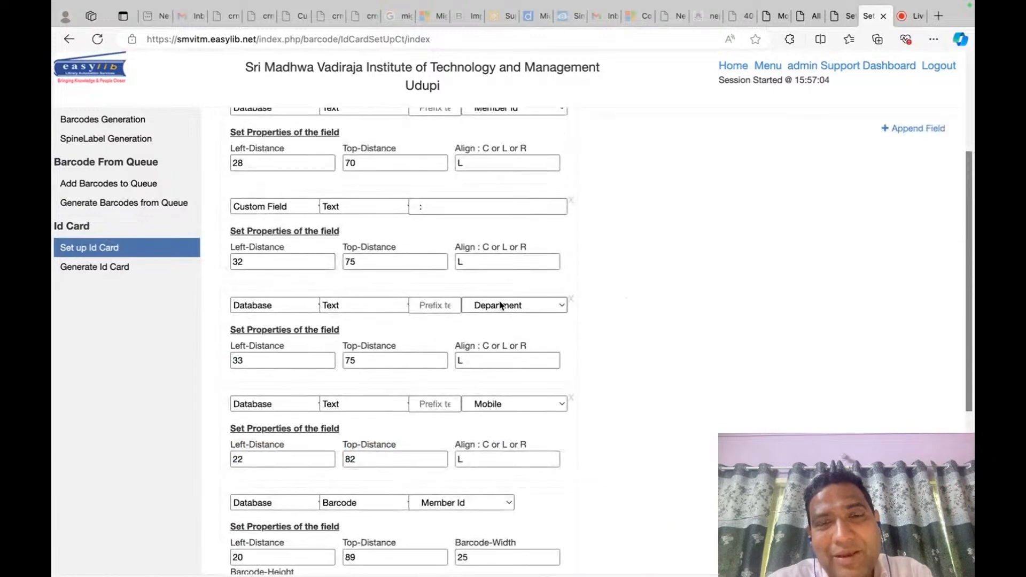
scroll(501, 305, "down", 6)
scroll(501, 305, "up", 10)
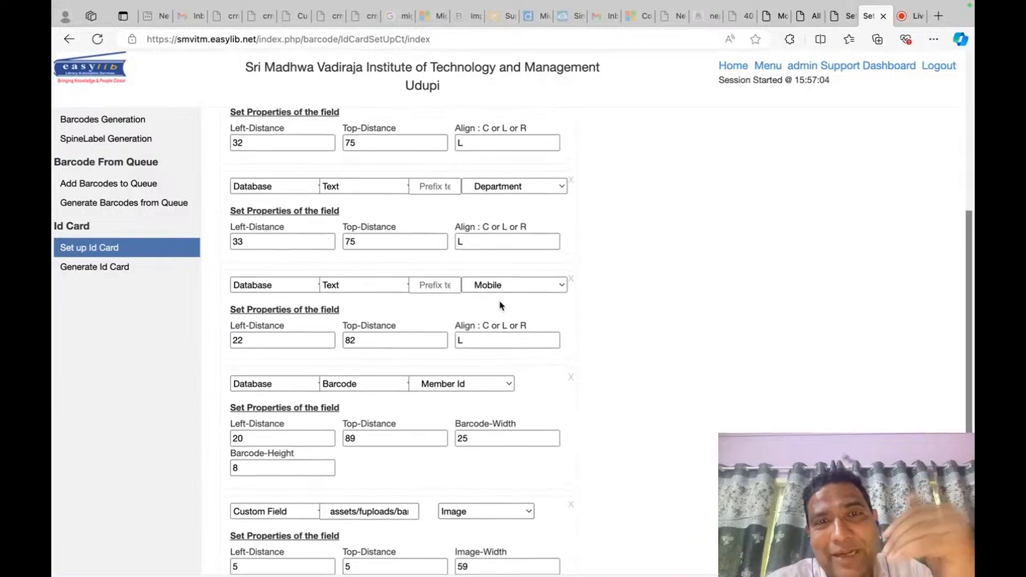
scroll(501, 305, "down", 1)
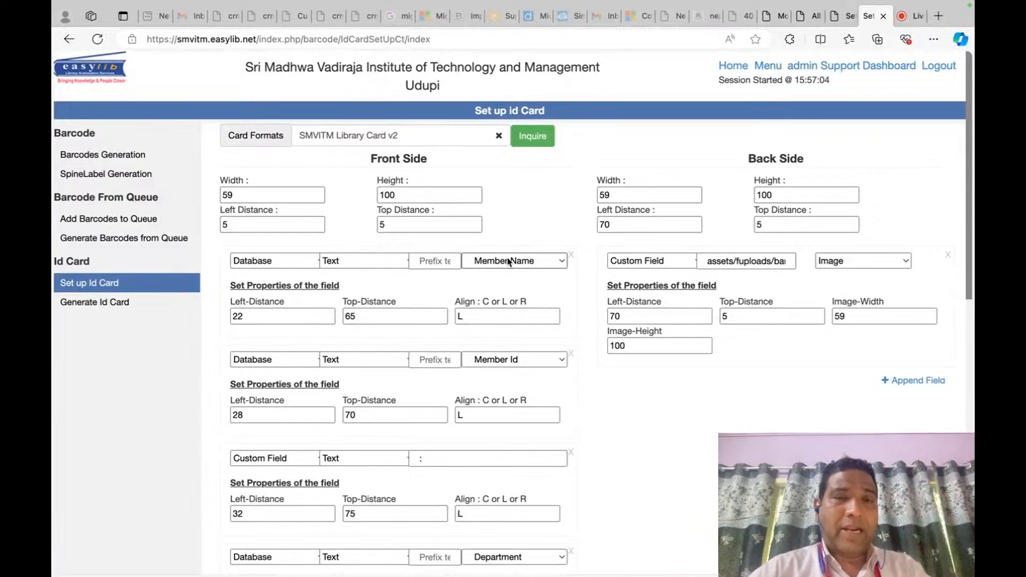
scroll(509, 261, "down", 7)
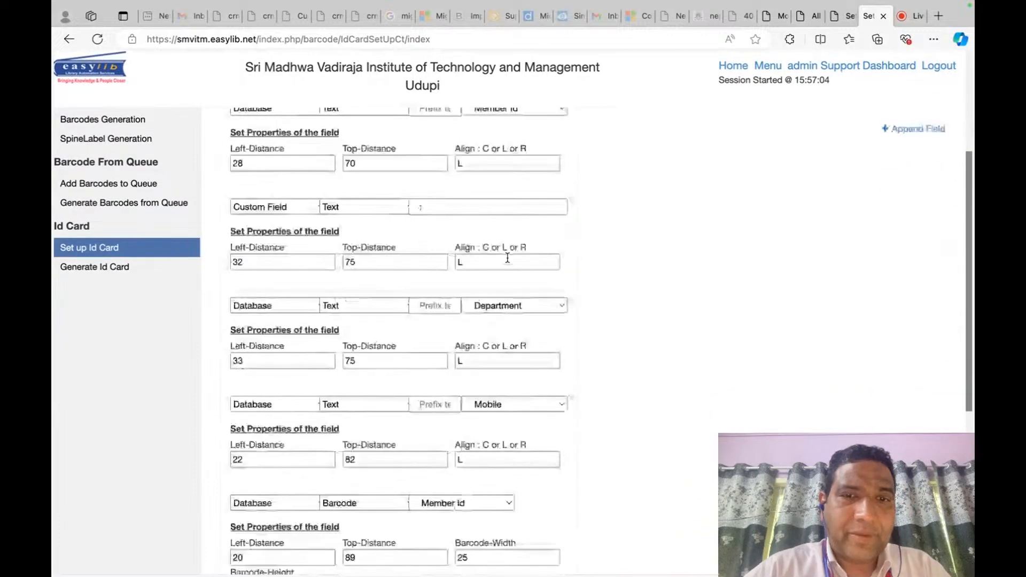
scroll(509, 261, "down", 4)
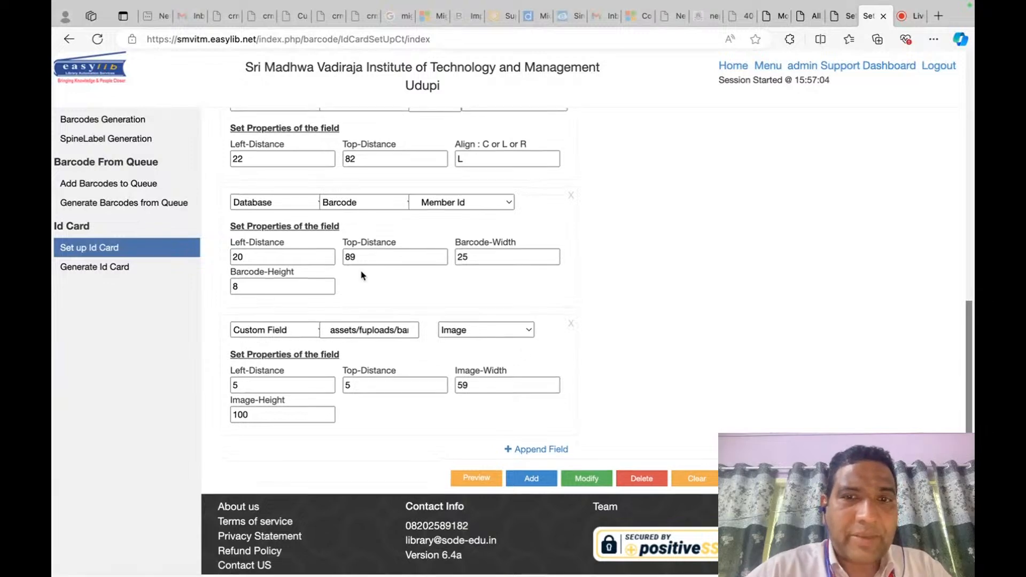
Turn the first front-side field, Member Name, into a custom image field using the file SMVITM Front.jpeg.
scroll(362, 274, "up", 11)
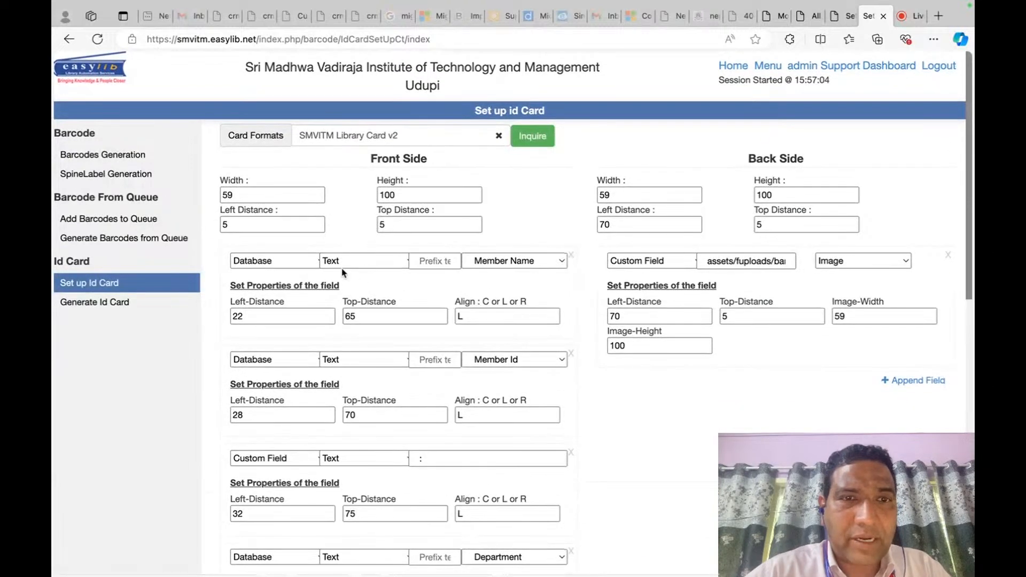
left_click(297, 265)
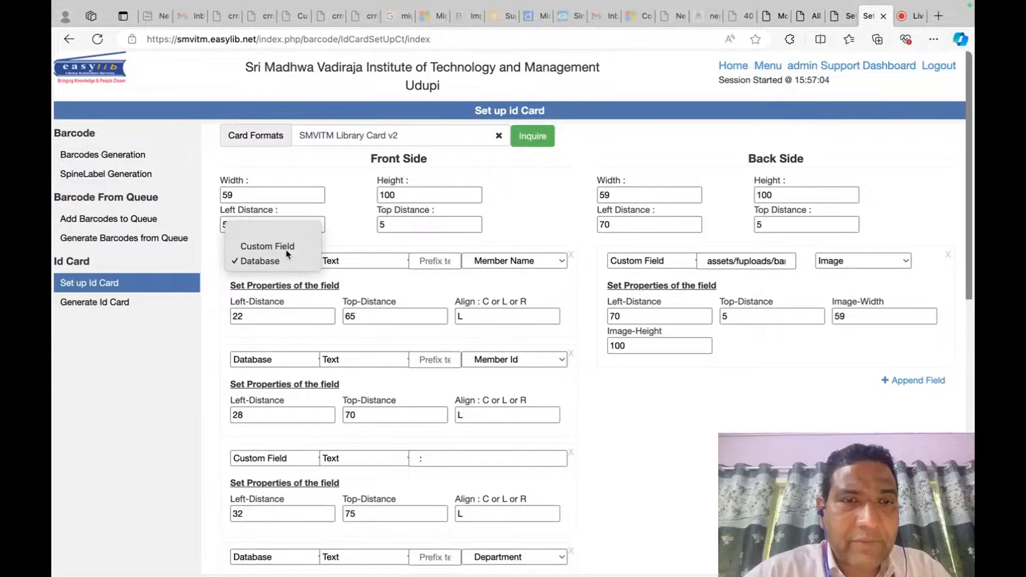
left_click(270, 247)
left_click(353, 263)
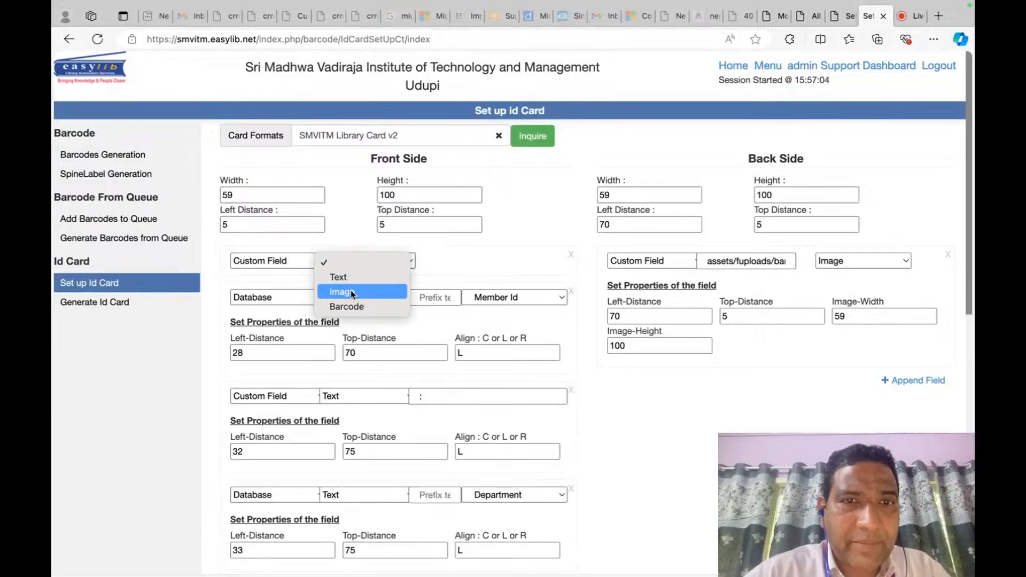
left_click(342, 292)
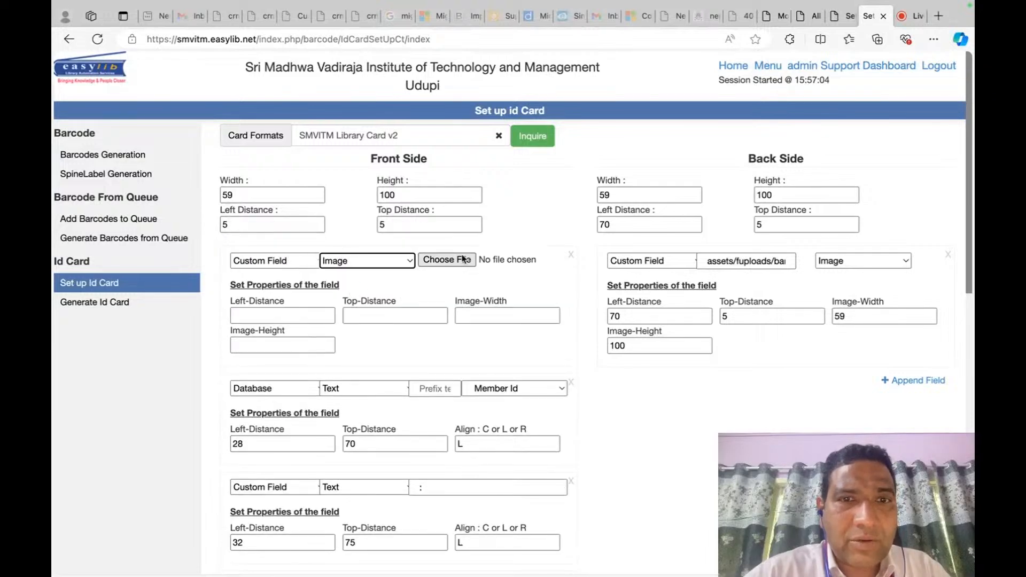
left_click(463, 259)
double_click(456, 228)
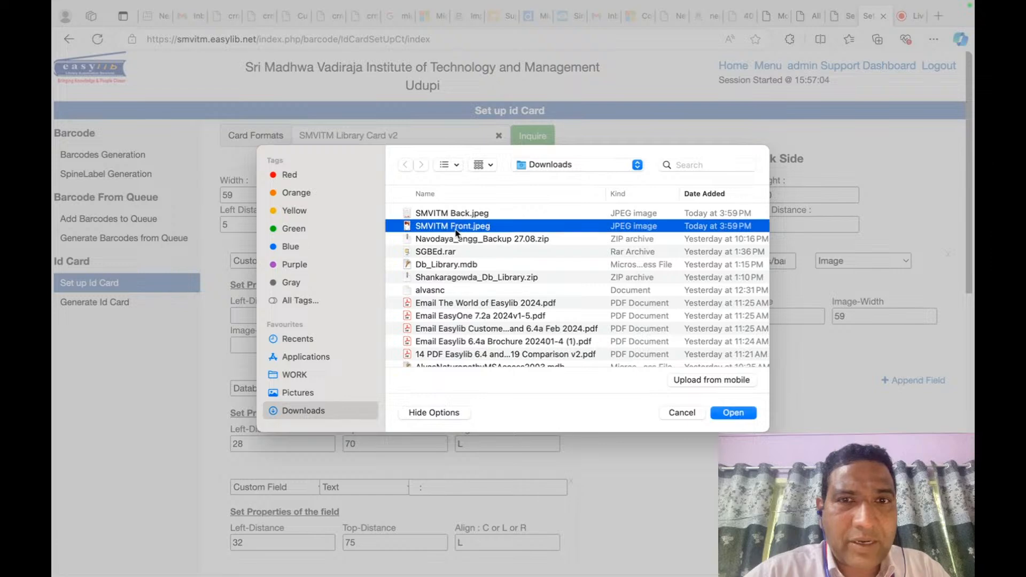
Set the first front-side image's left and top distances to 5, its width to 59 and its height to 100.
scroll(312, 409, "down", 10)
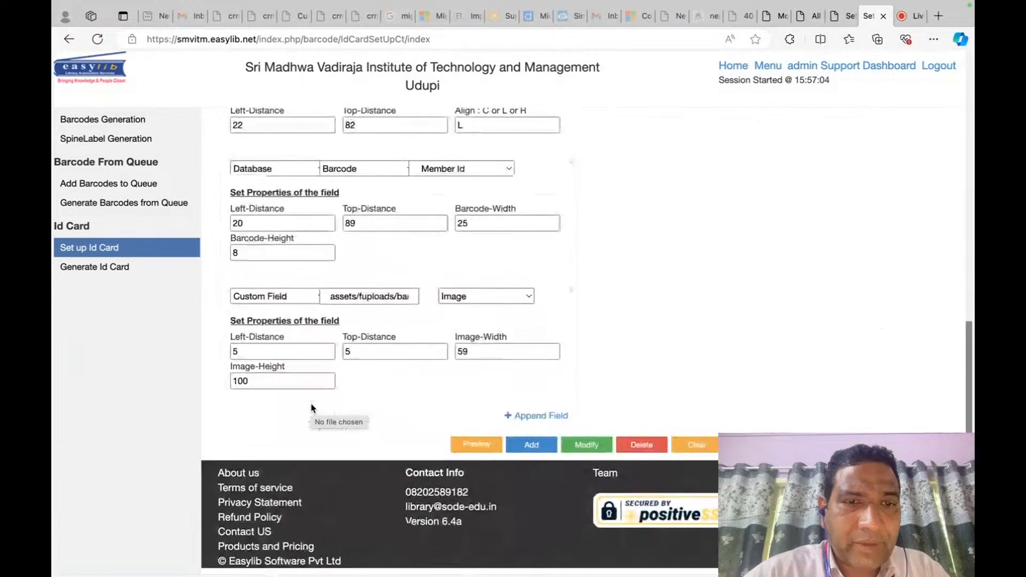
scroll(312, 408, "up", 10)
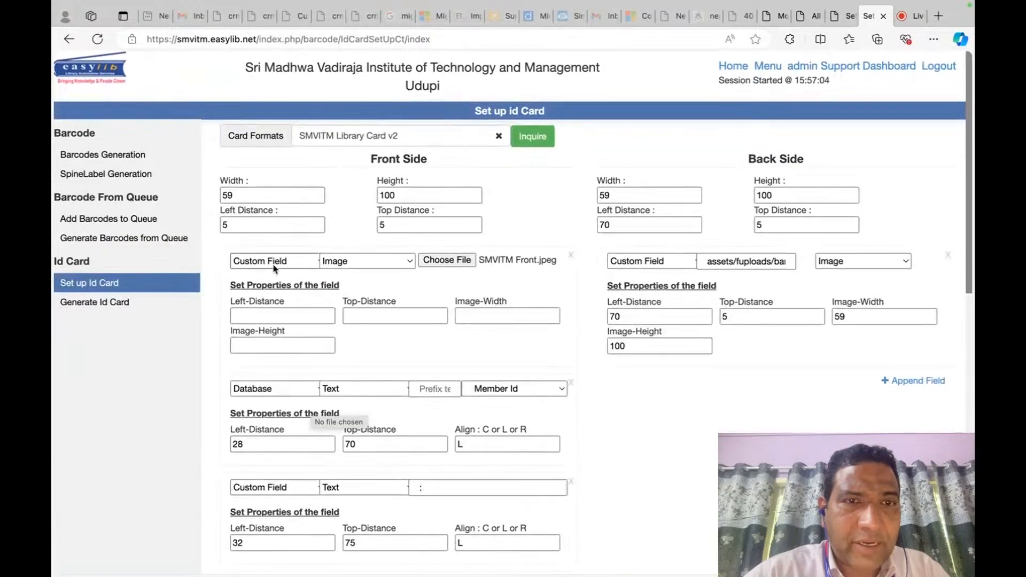
left_click(268, 311)
type("5")
key("Tab")
type("5")
key("Tab")
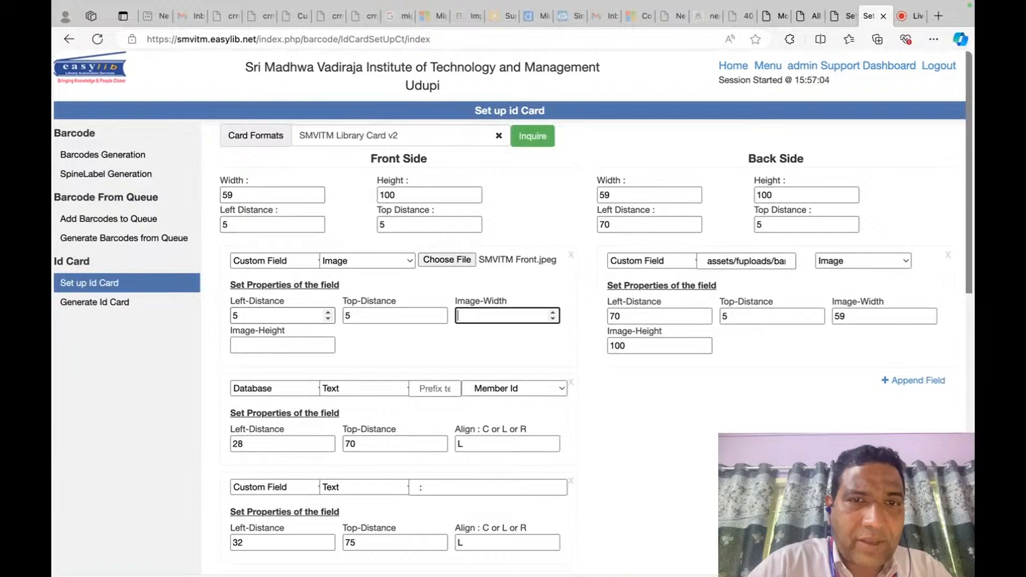
type("59")
key("Tab")
type("100")
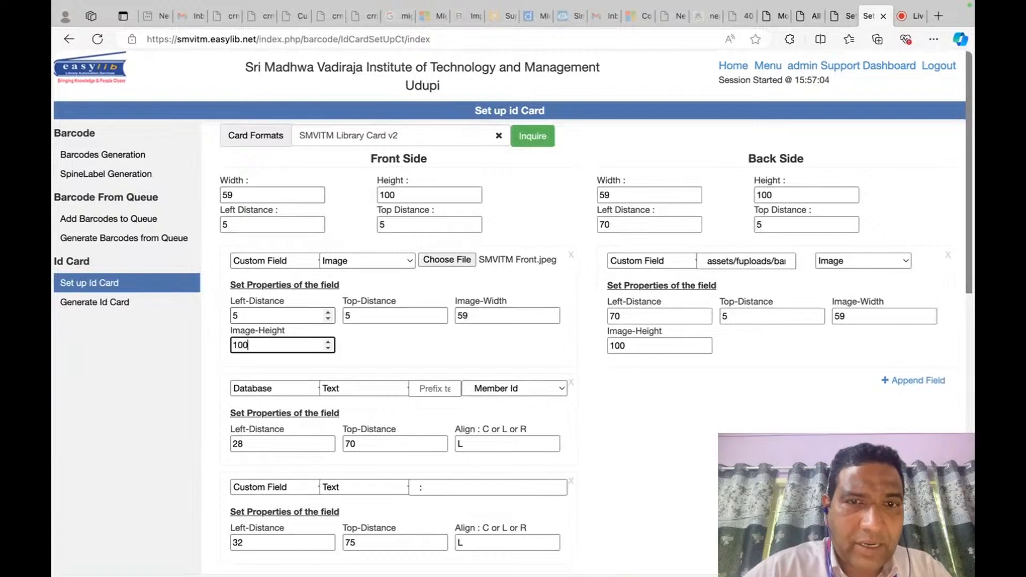
key("Tab")
Save the modified card format with the front background image as the first field.
scroll(410, 407, "down", 6)
scroll(409, 406, "down", 5)
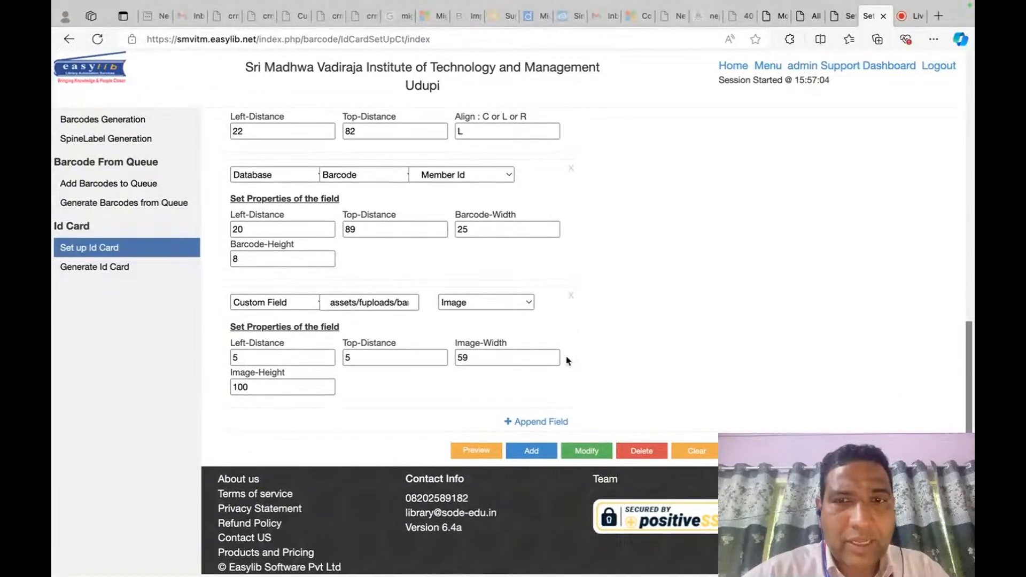
left_click(592, 453)
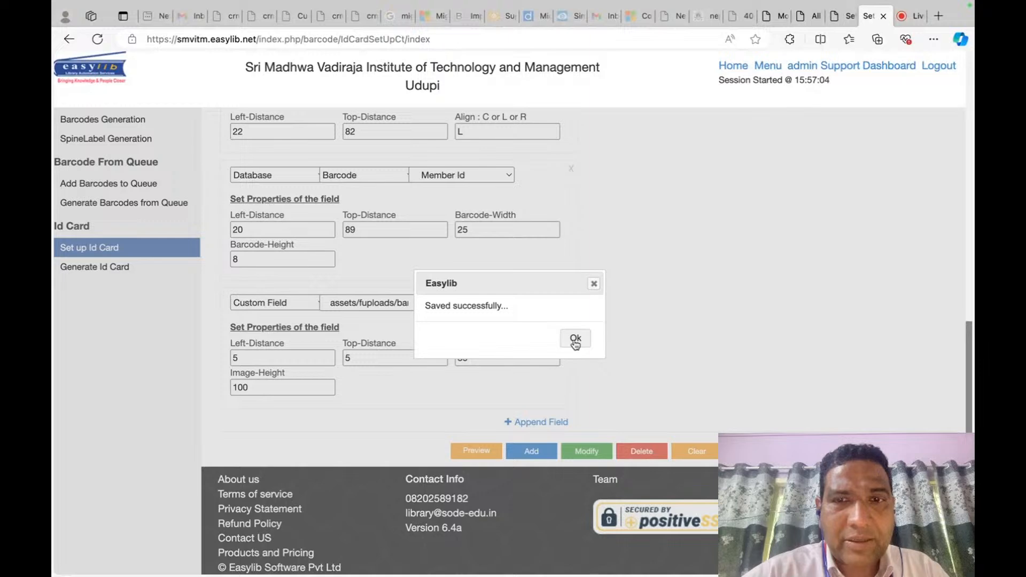
left_click(575, 340)
Remove the old background image field at the end of the front side and save the format again.
left_click(572, 298)
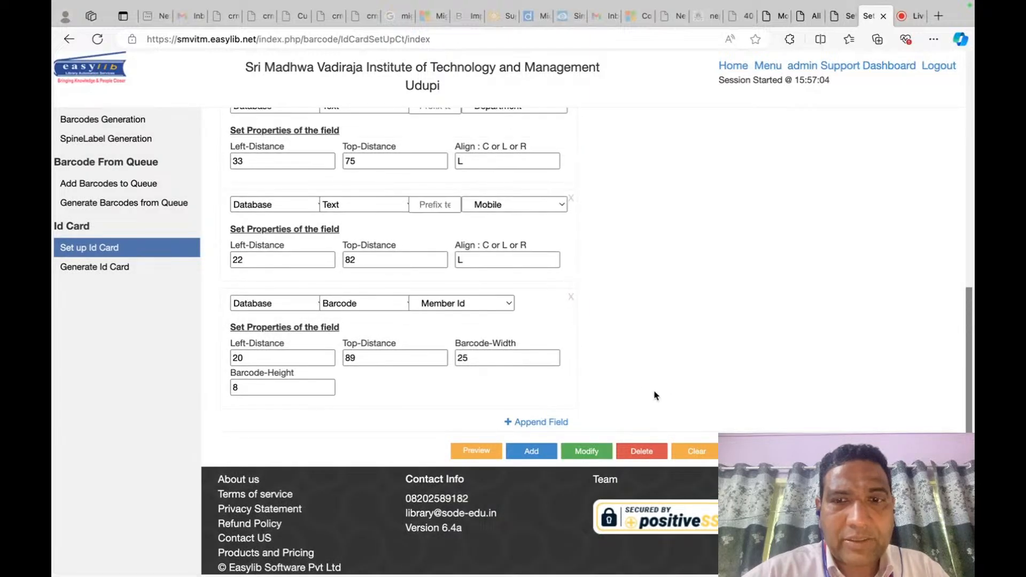
left_click(586, 452)
left_click(575, 338)
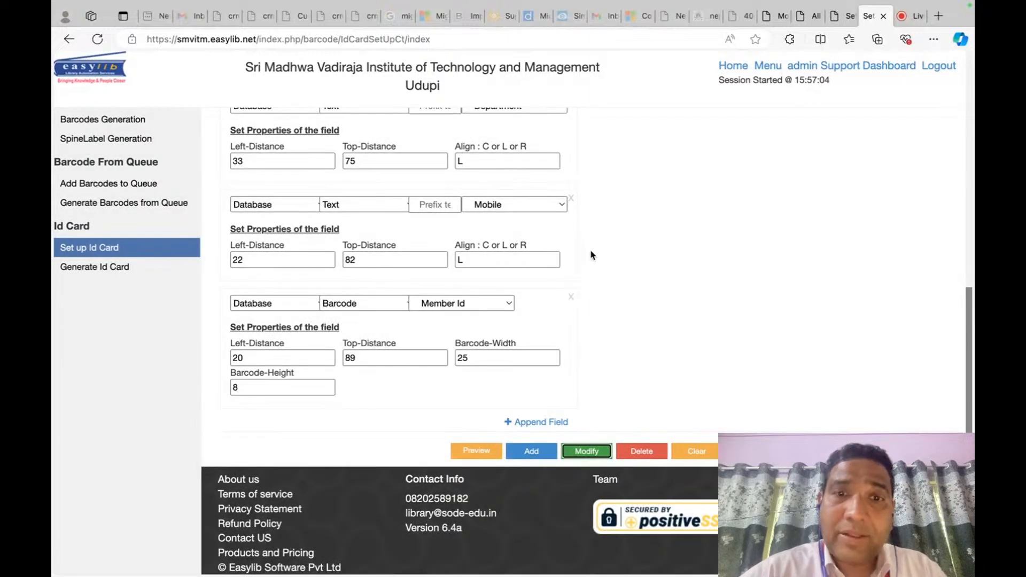
Close the duplicate ID card setup page and check the members list.
scroll(591, 252, "up", 15)
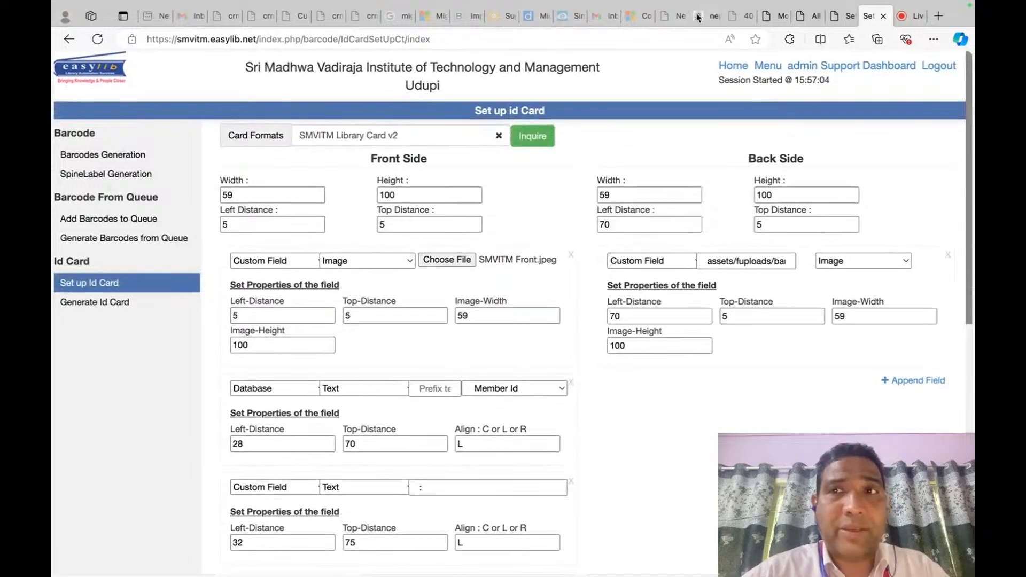
left_click(839, 17)
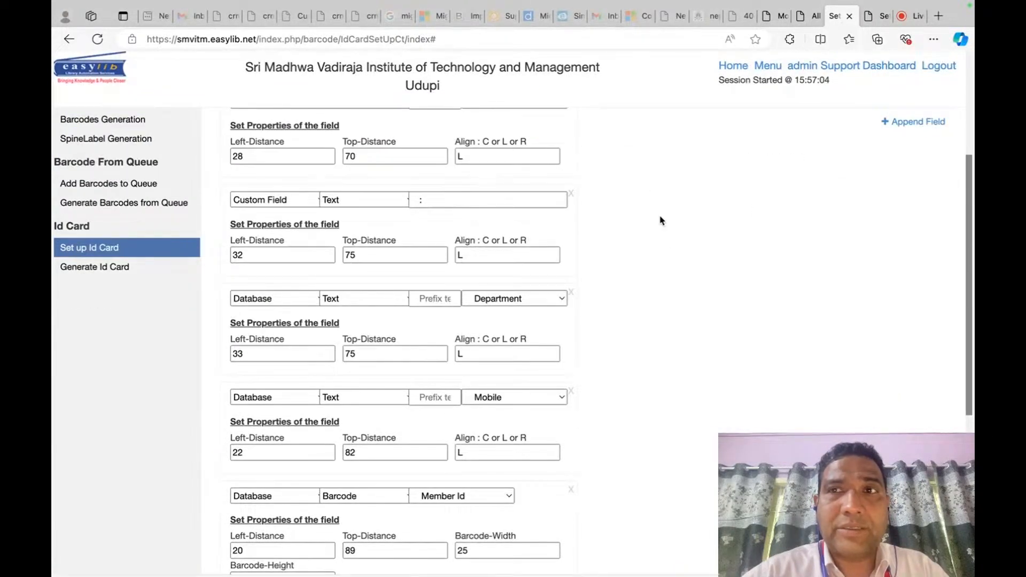
left_click(849, 16)
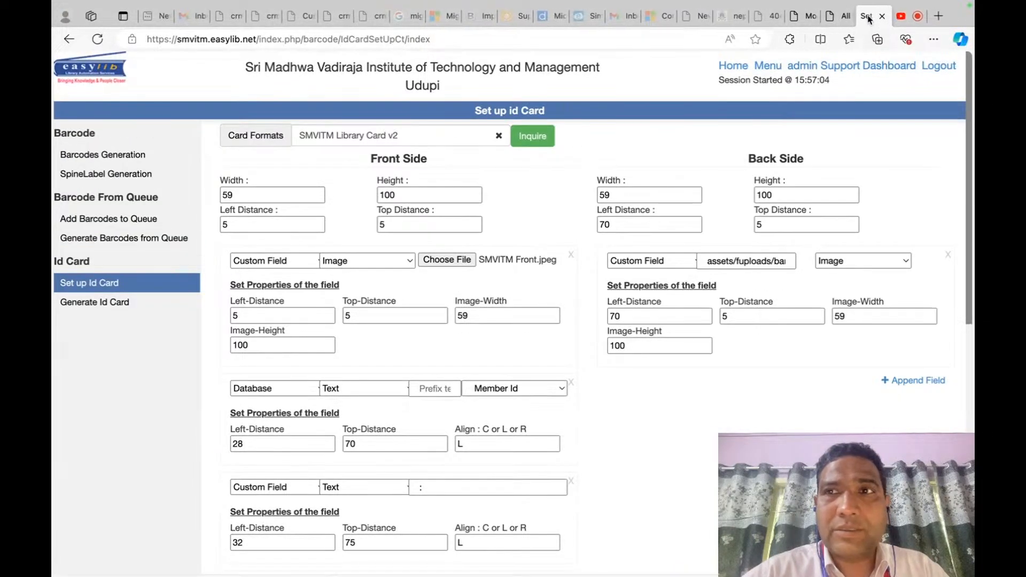
left_click(838, 16)
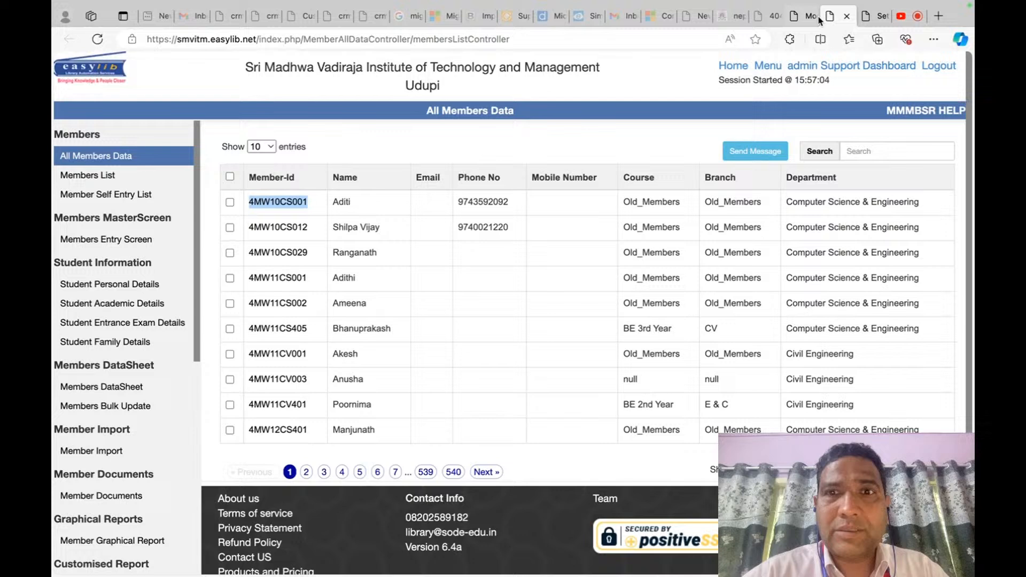
left_click(866, 19)
Open ID card generation and choose the SMVITM Library Card v2 format.
left_click(99, 301)
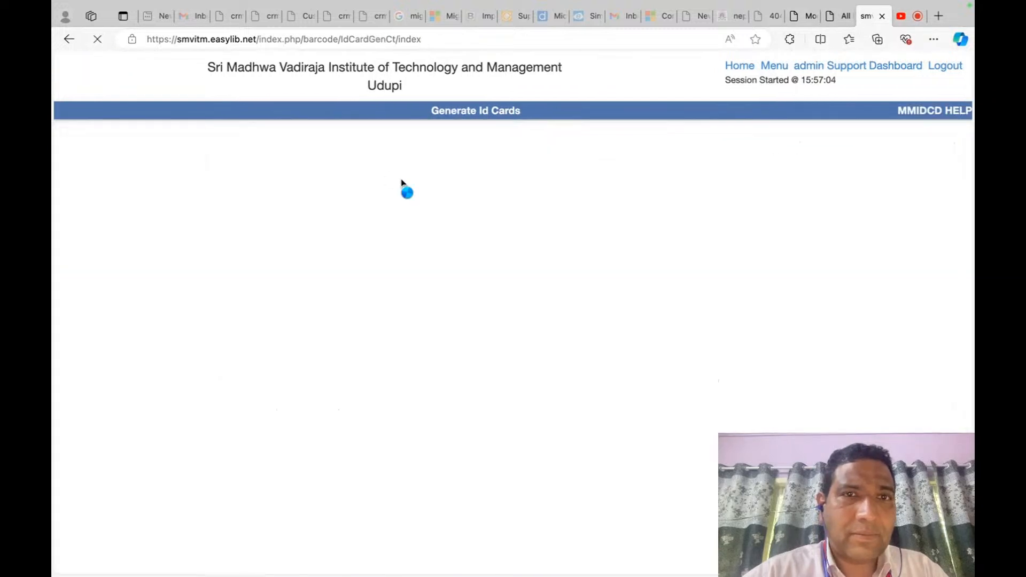
left_click(404, 134)
left_click(369, 195)
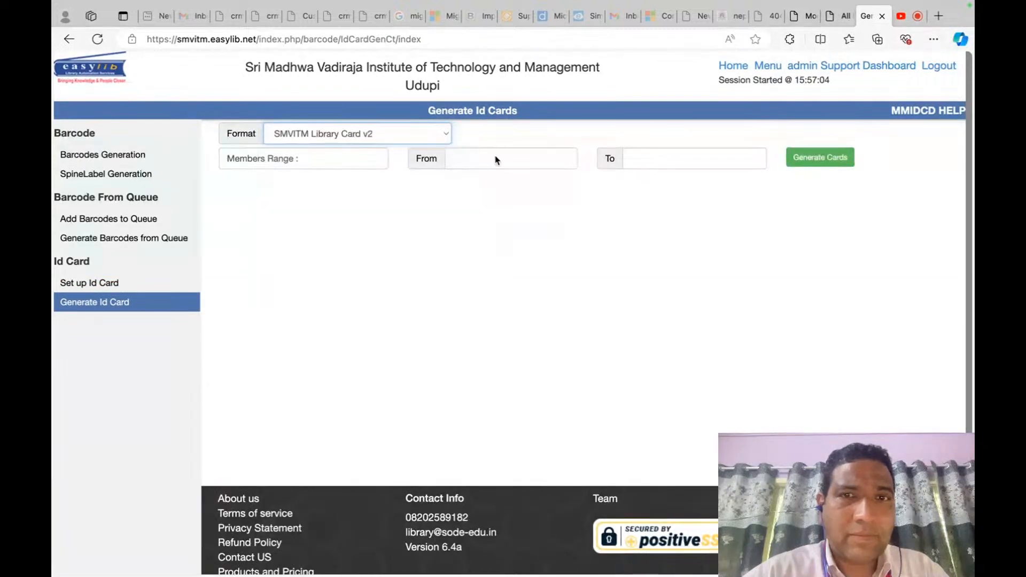
Generate cards for the member ID range starting with the first listed member's ID and ending with the ID that finishes in 010.
left_click(491, 157)
left_click(840, 16)
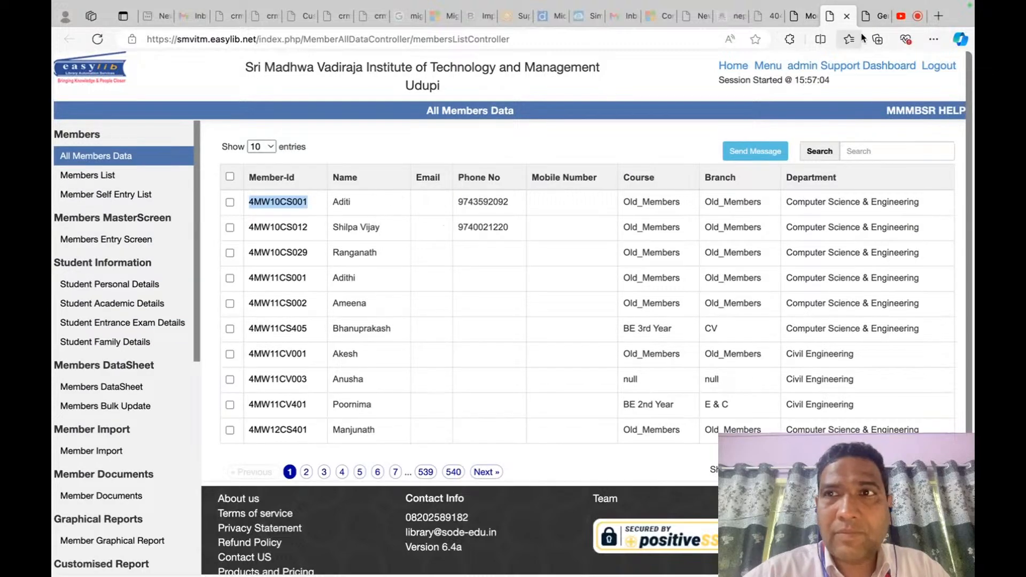
left_click(866, 17)
type("4MW10CS001")
key("Tab")
type("4MW10CS001")
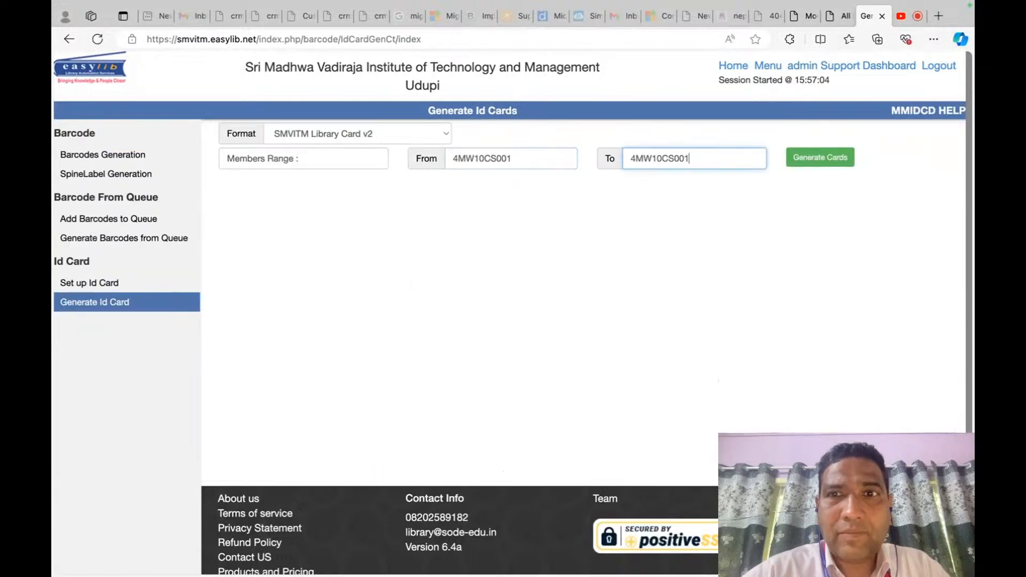
key("BackSpace")
key("BackSpace")
type("10")
left_click(808, 160)
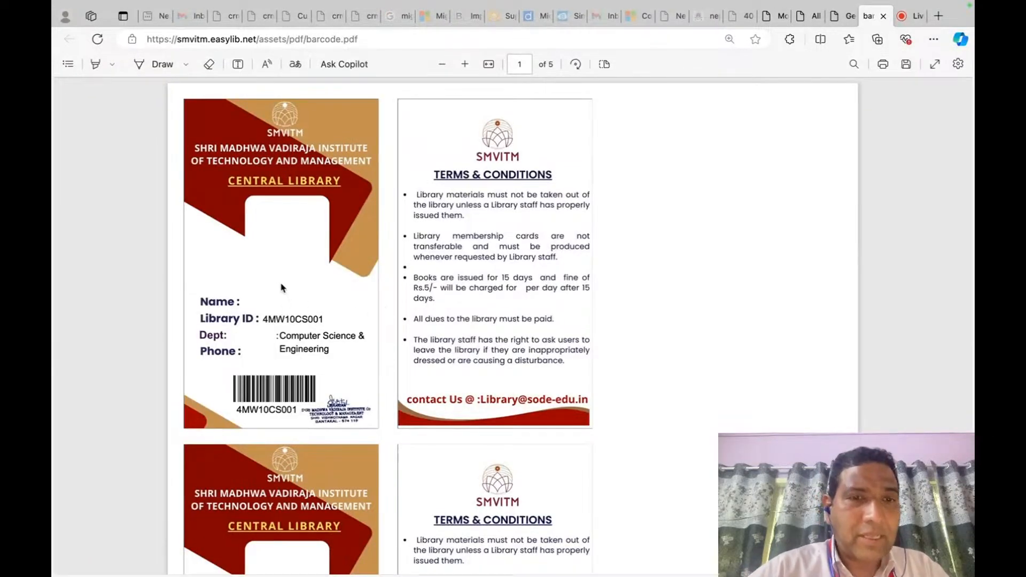
Examine the first generated card's barcode, member details and department colon, as well as the layouts of both sides.
scroll(266, 380, "up", 5, "ctrl")
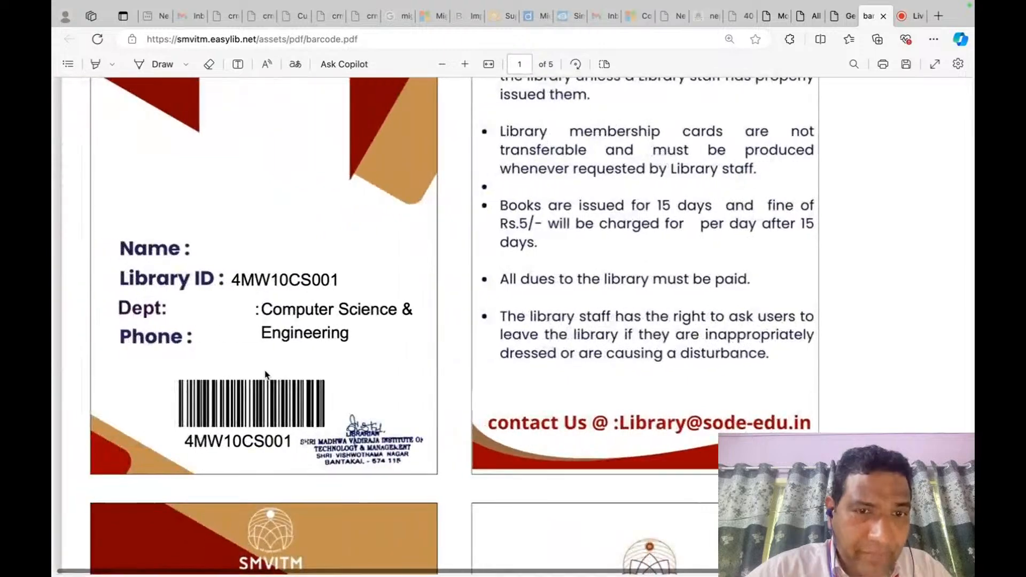
scroll(265, 374, "down", 3)
scroll(265, 374, "up", 3, "ctrl")
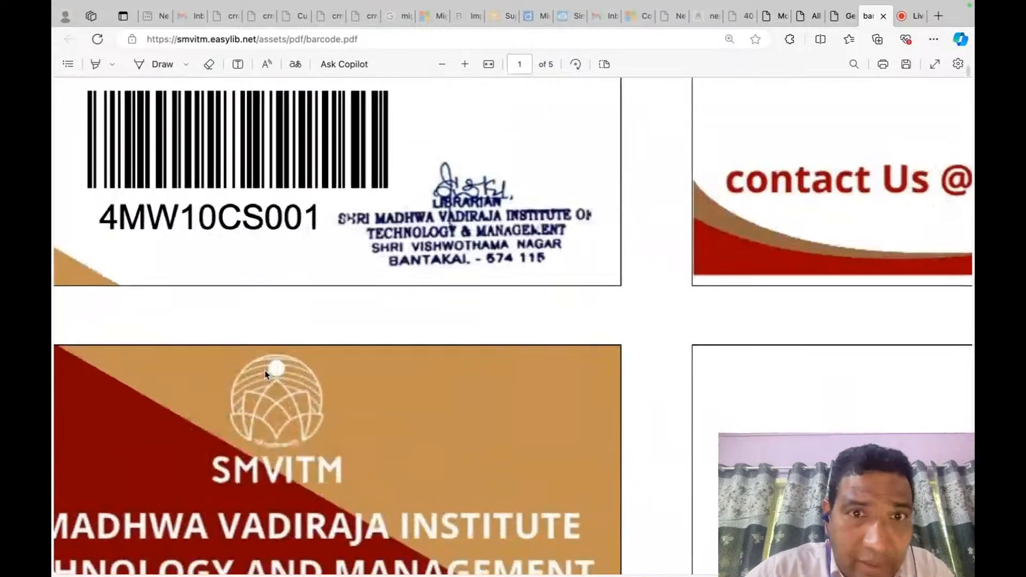
scroll(266, 374, "down", 3, "ctrl")
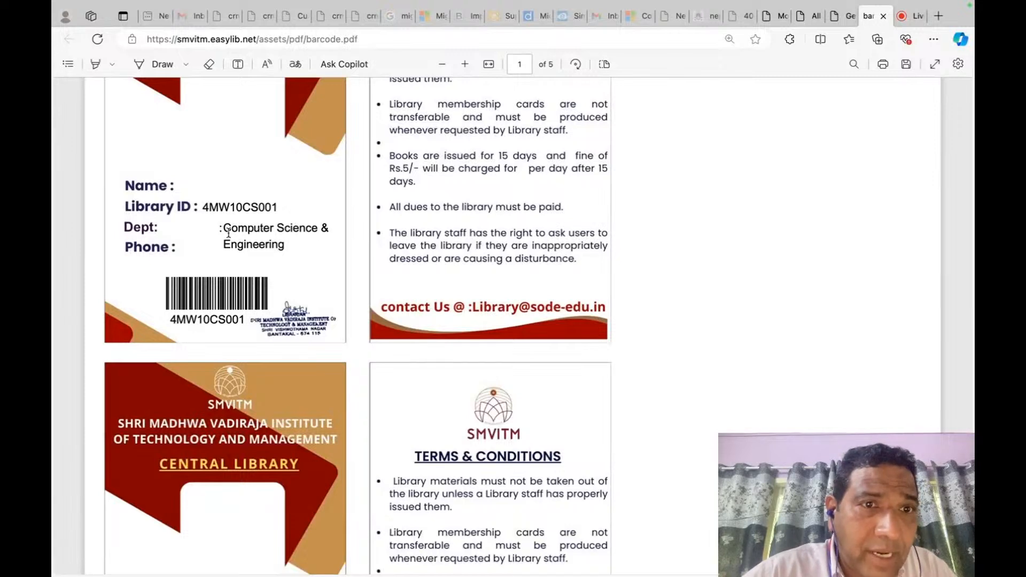
left_click_drag(214, 229, 216, 230)
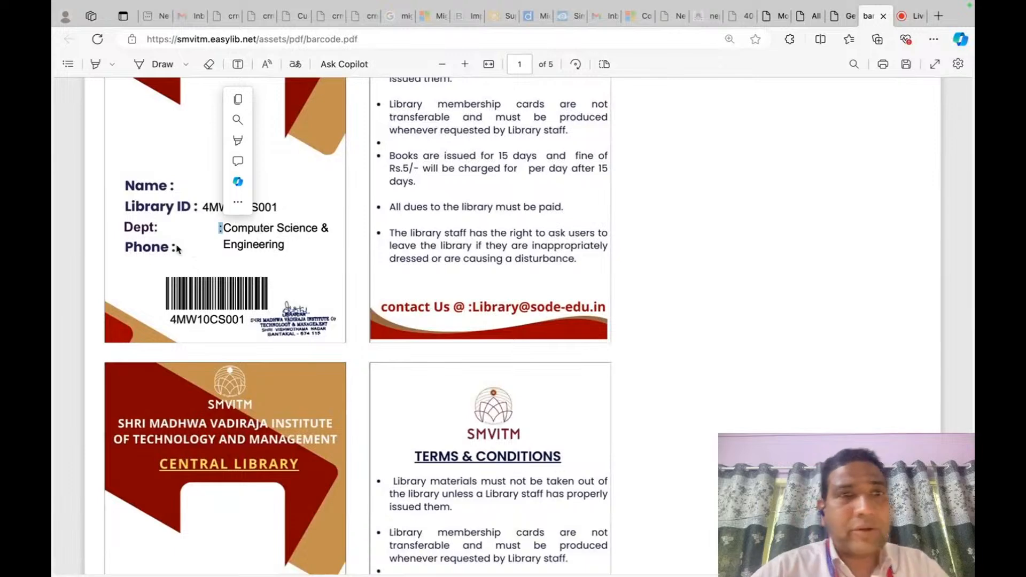
scroll(247, 192, "up", 3)
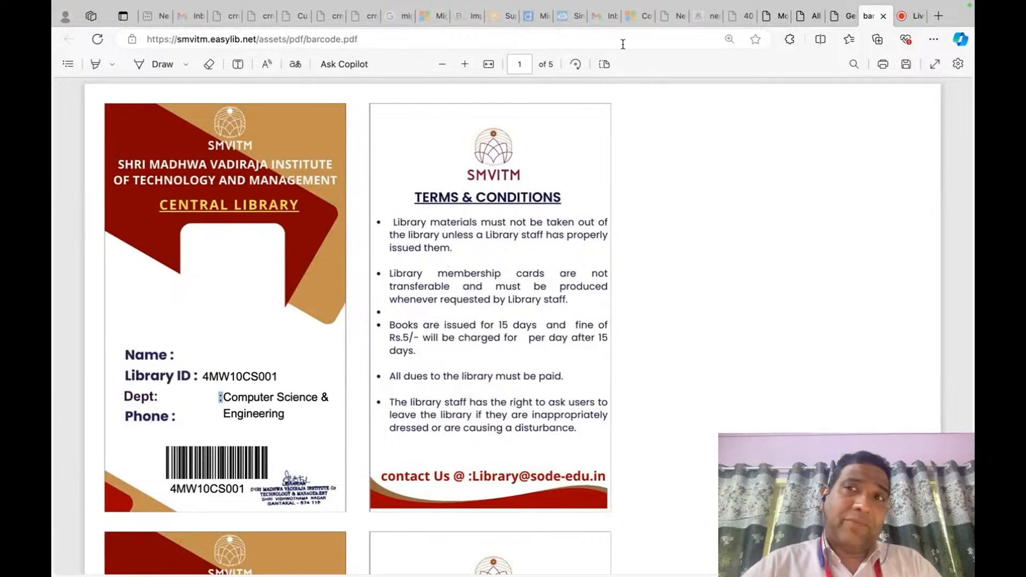
Reload the SMVITM Library Card v2 format in the ID card setup and review its front-side fields down to the barcode.
left_click(843, 49)
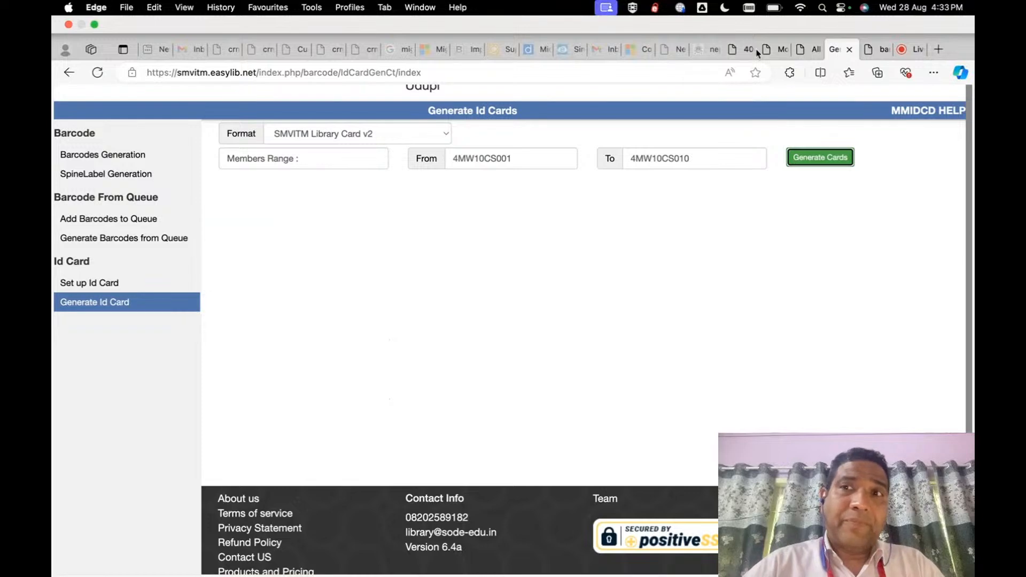
left_click(806, 50)
left_click(836, 50)
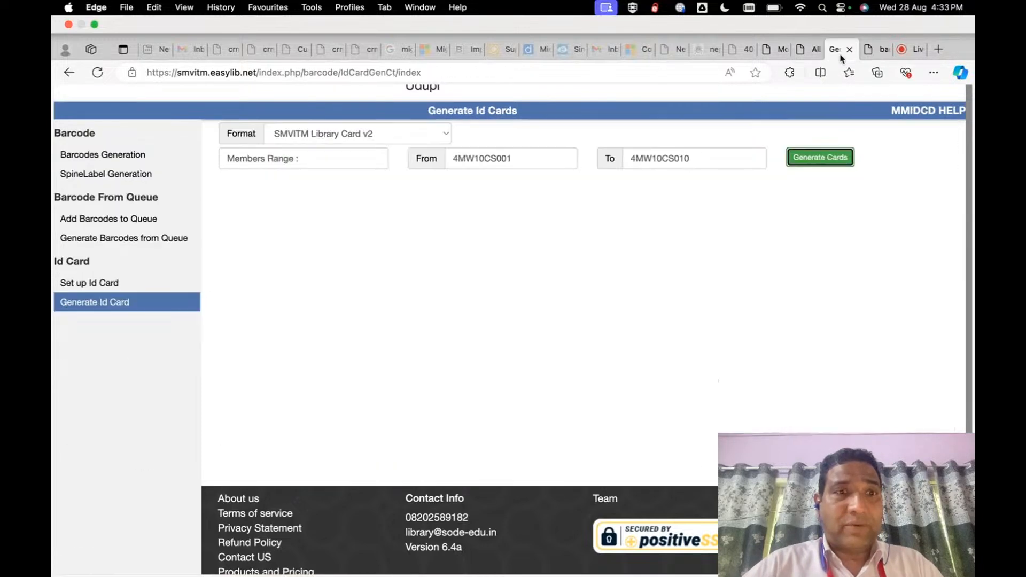
left_click(77, 284)
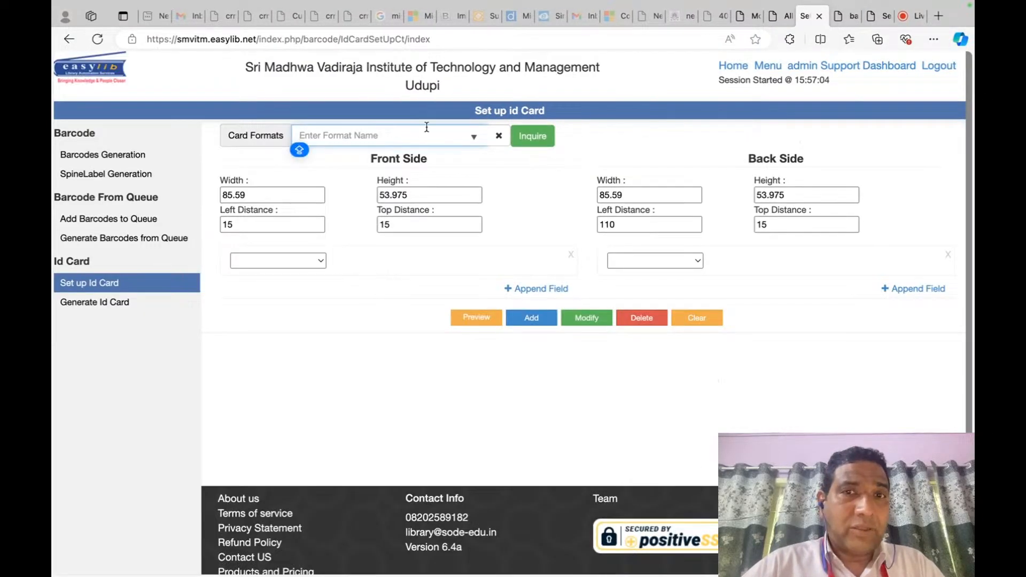
left_click(473, 137)
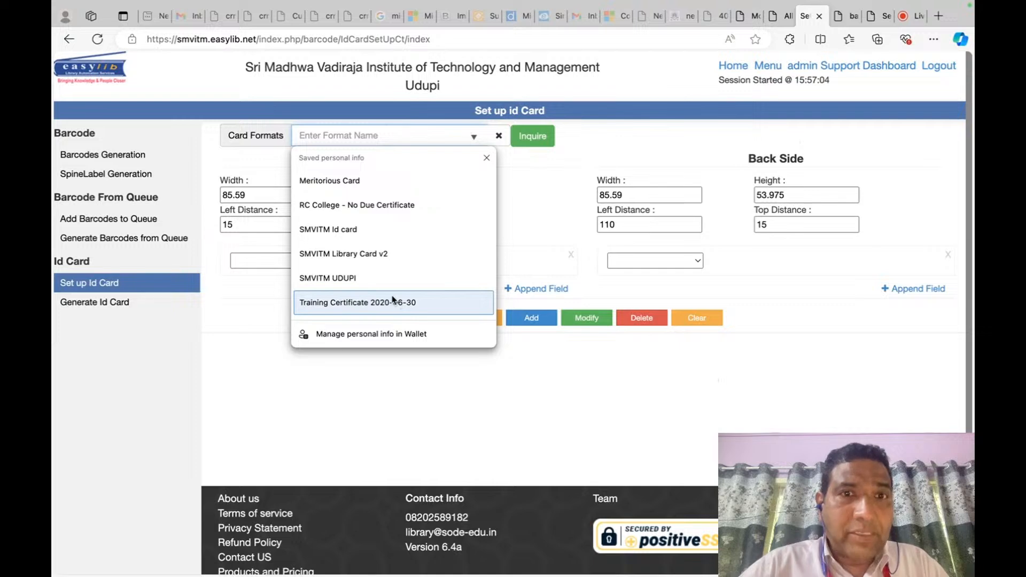
left_click(376, 255)
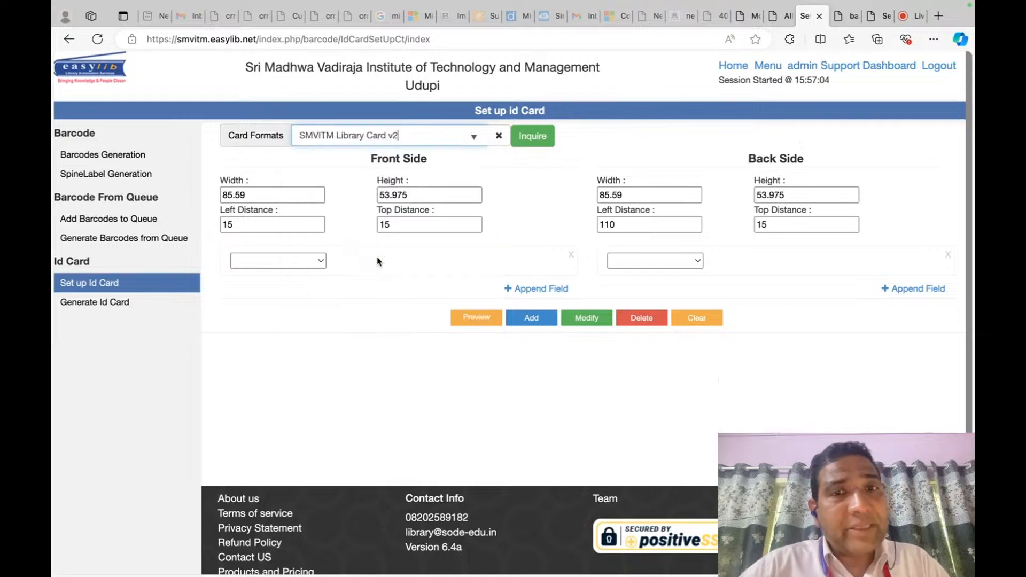
left_click(541, 131)
scroll(462, 342, "down", 4)
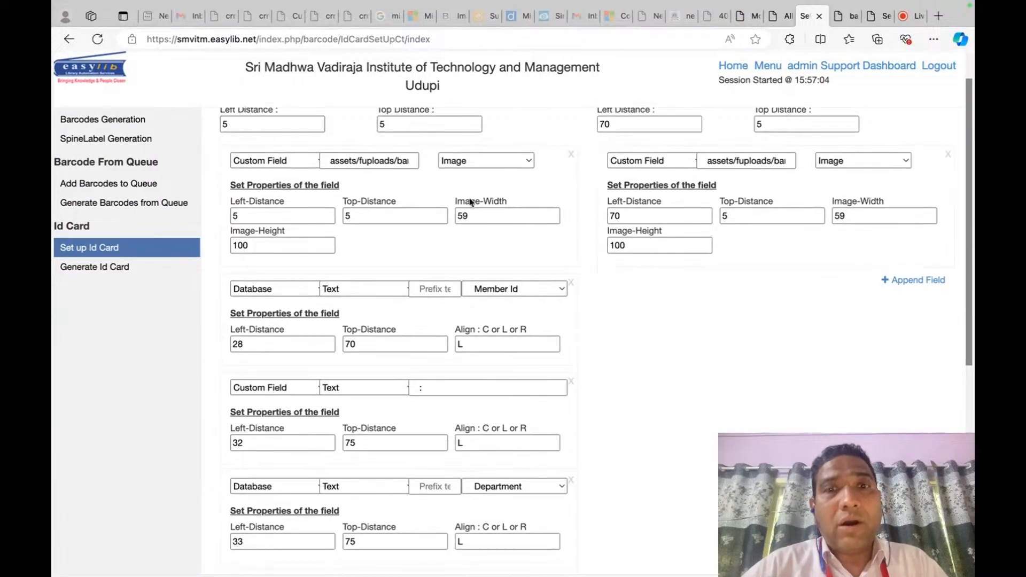
scroll(472, 449, "down", 10)
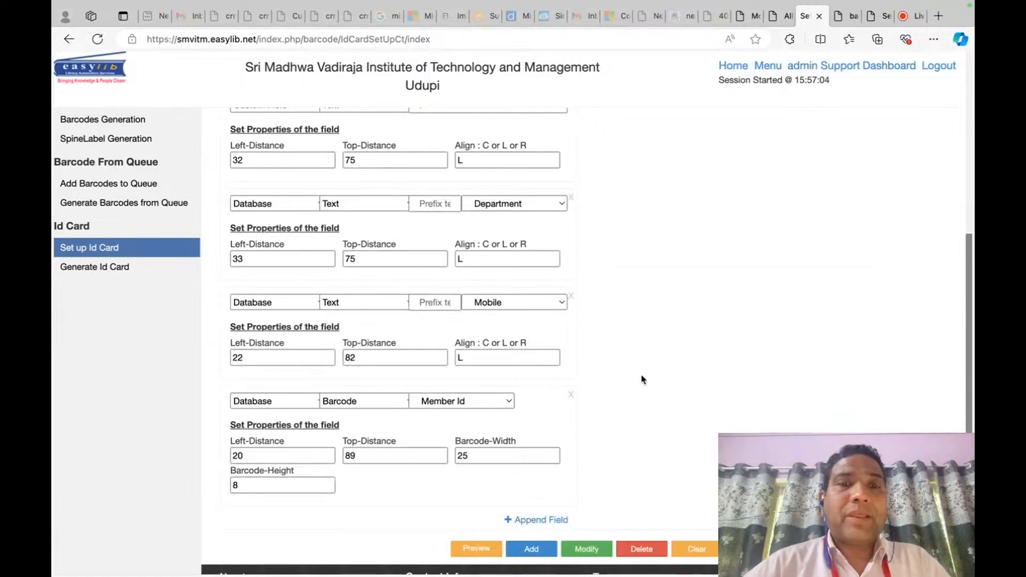
scroll(642, 380, "up", 1)
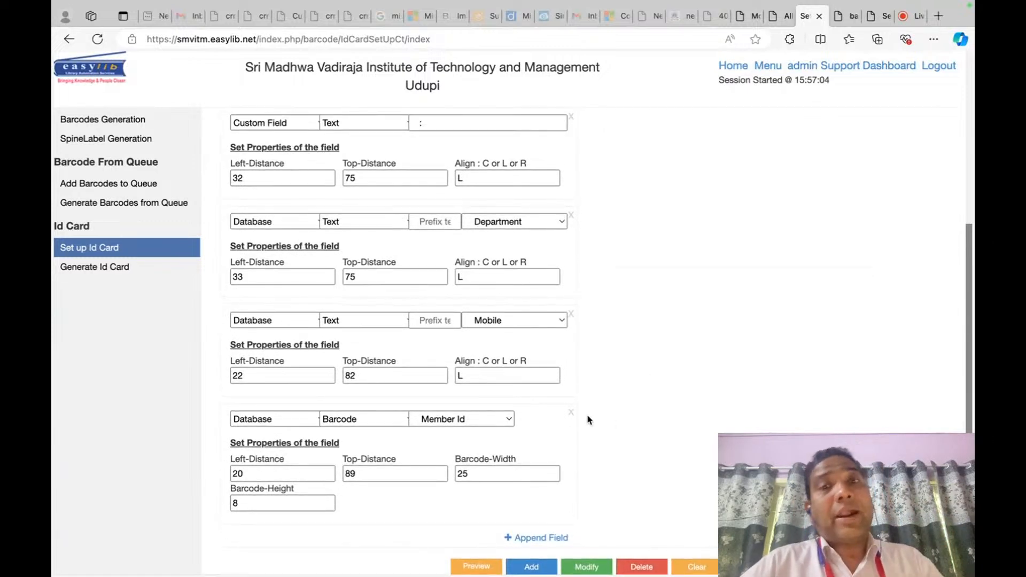
scroll(588, 419, "up", 5)
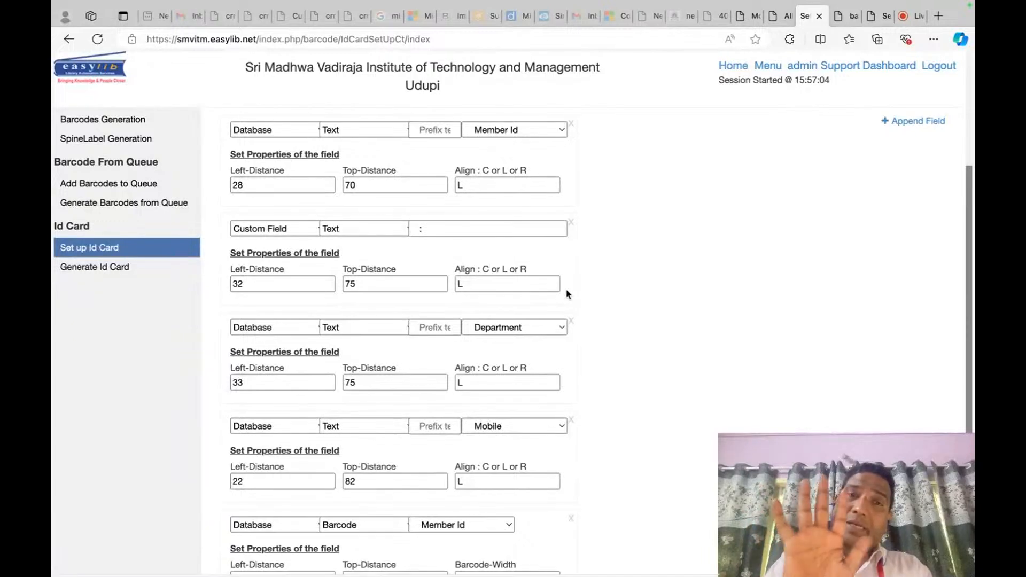
scroll(567, 293, "up", 10)
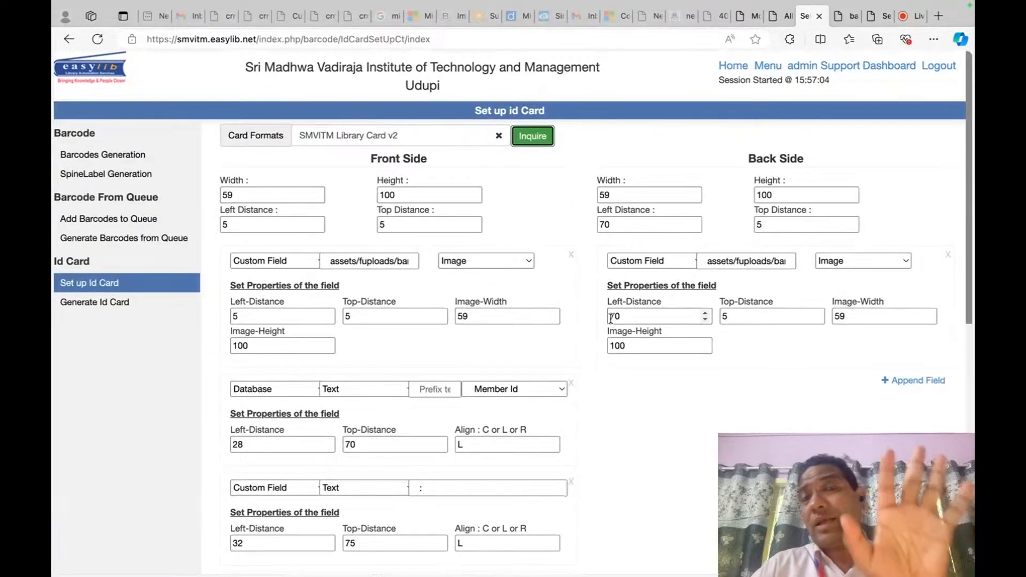
scroll(593, 319, "down", 3)
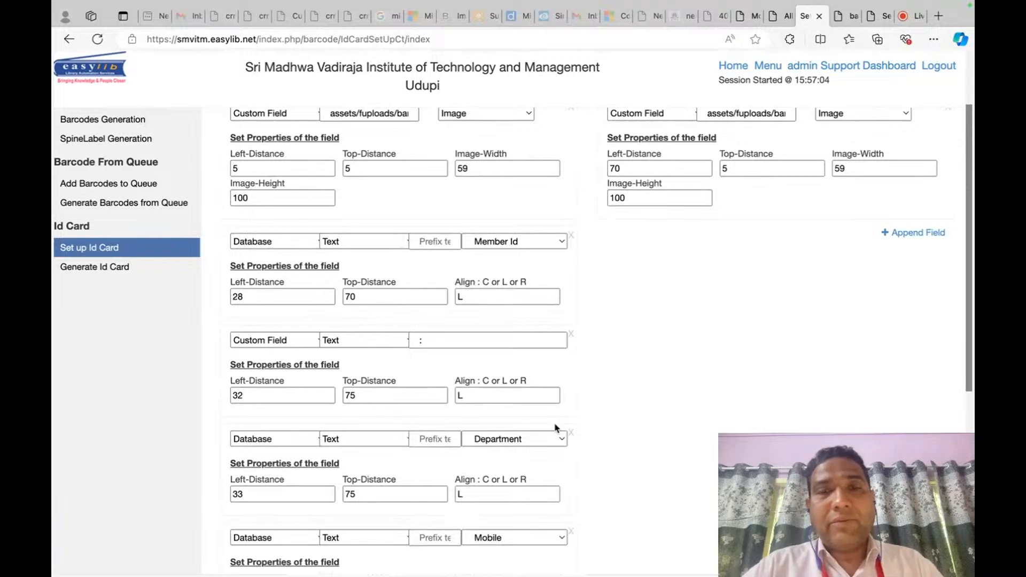
scroll(556, 428, "down", 7)
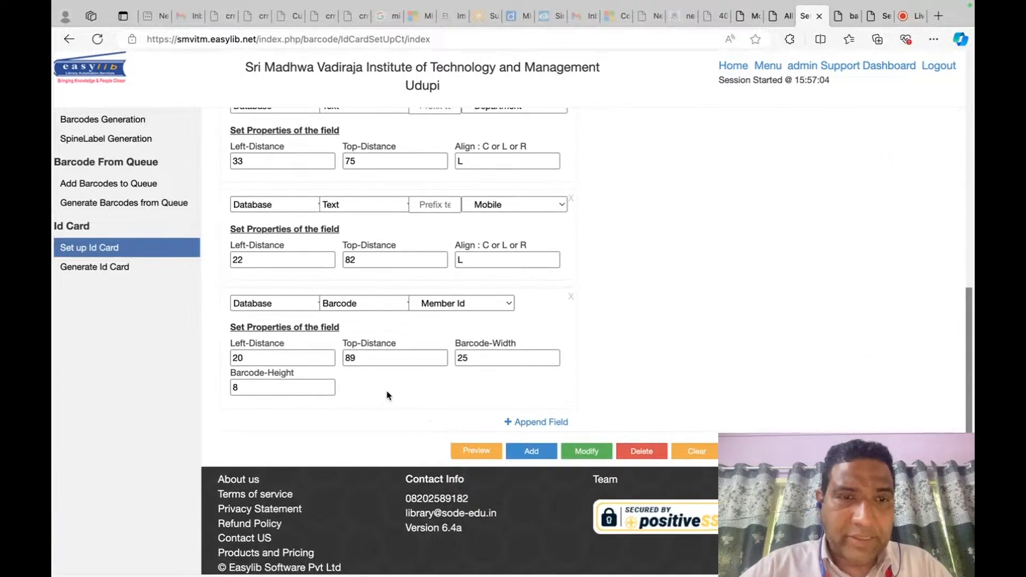
scroll(622, 347, "up", 3)
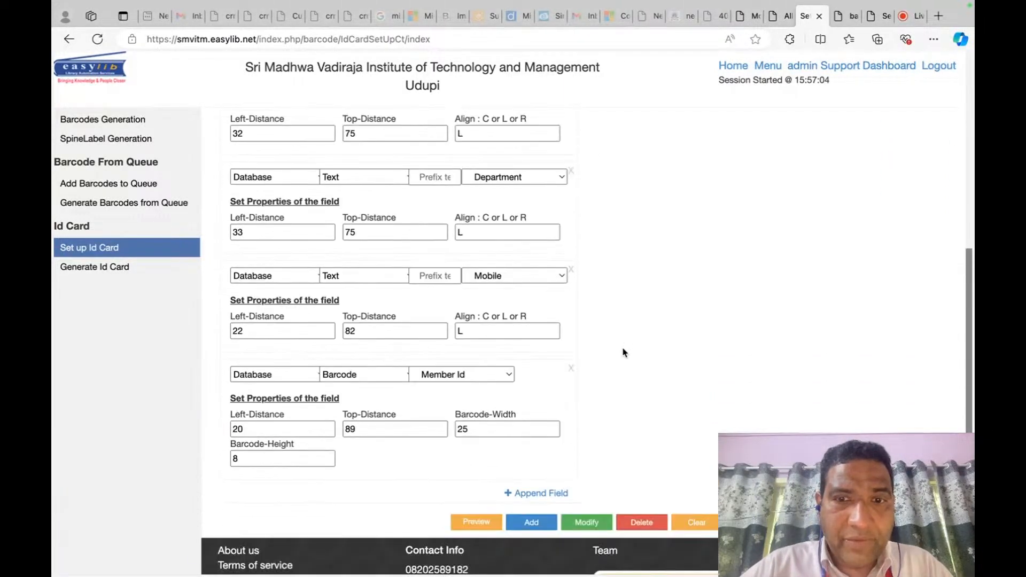
Append a front-side database text field for Member Name and set its left distance to 22.
scroll(622, 348, "down", 3)
left_click(517, 427)
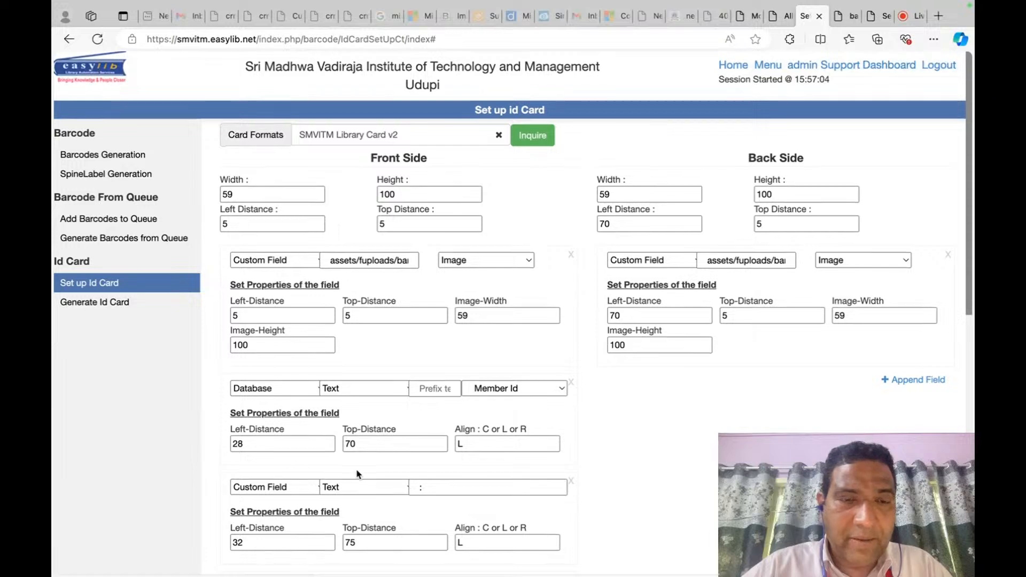
scroll(348, 462, "down", 10)
left_click(281, 394)
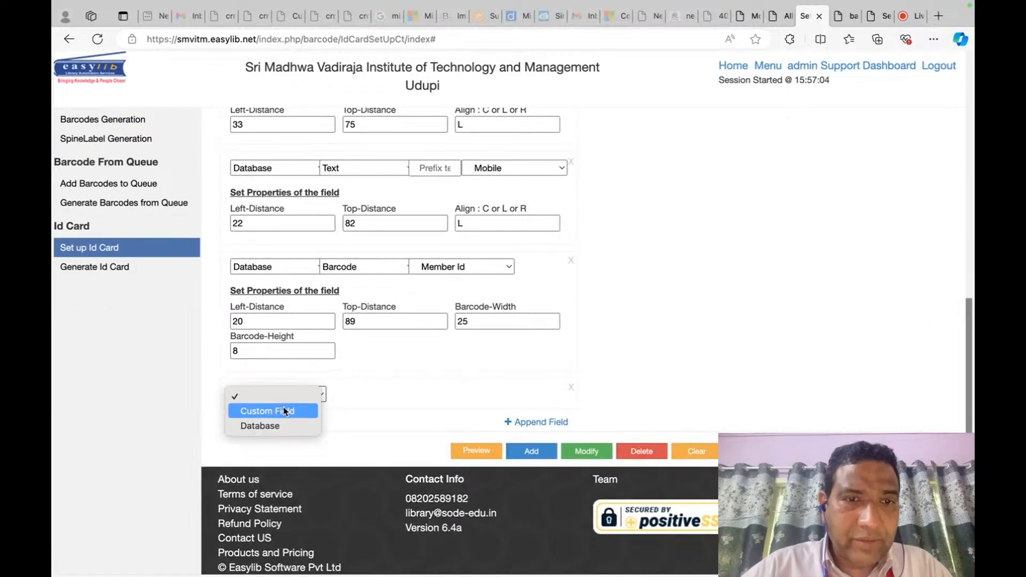
left_click(279, 425)
left_click(374, 394)
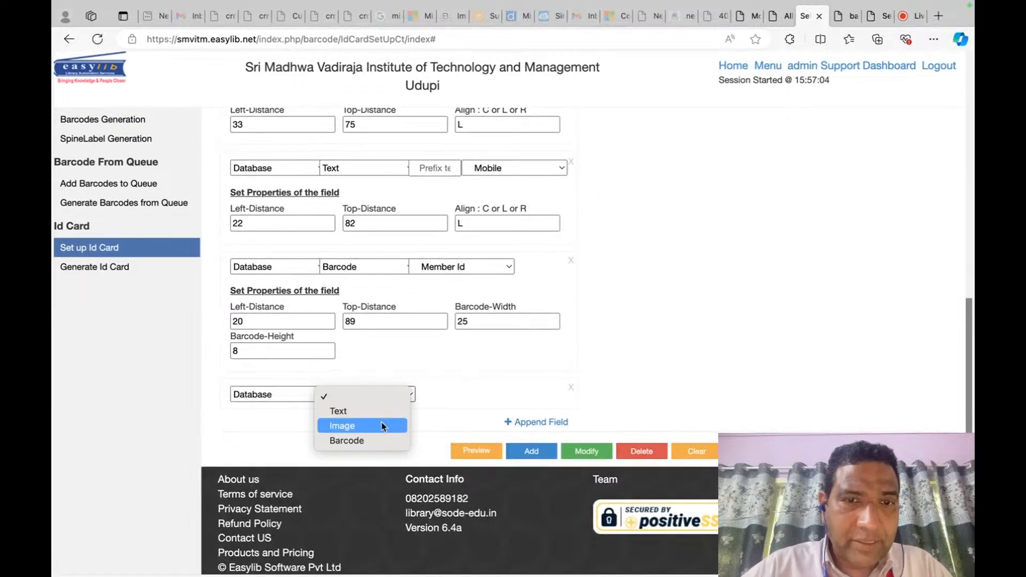
left_click(386, 410)
left_click(512, 394)
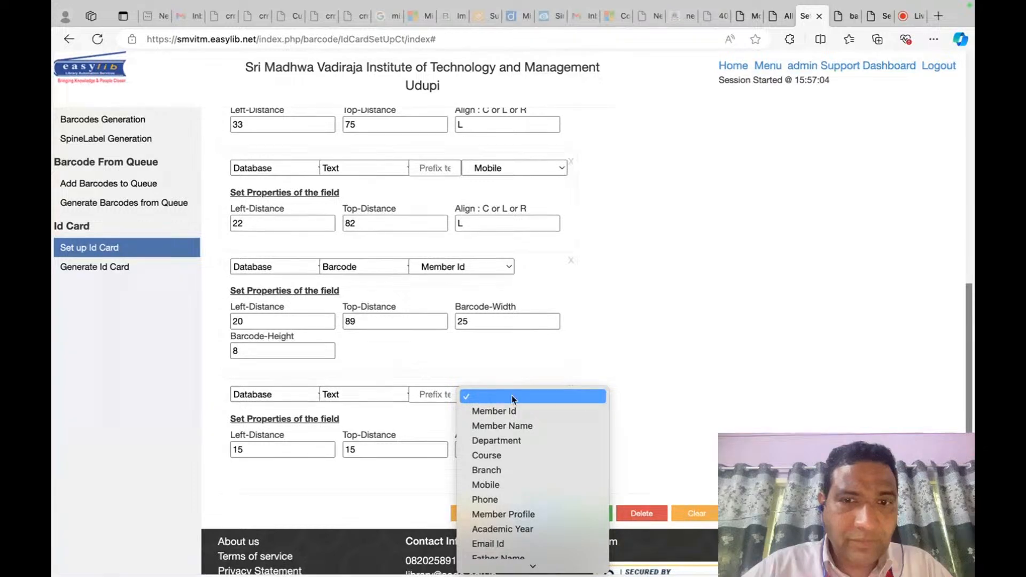
left_click(512, 427)
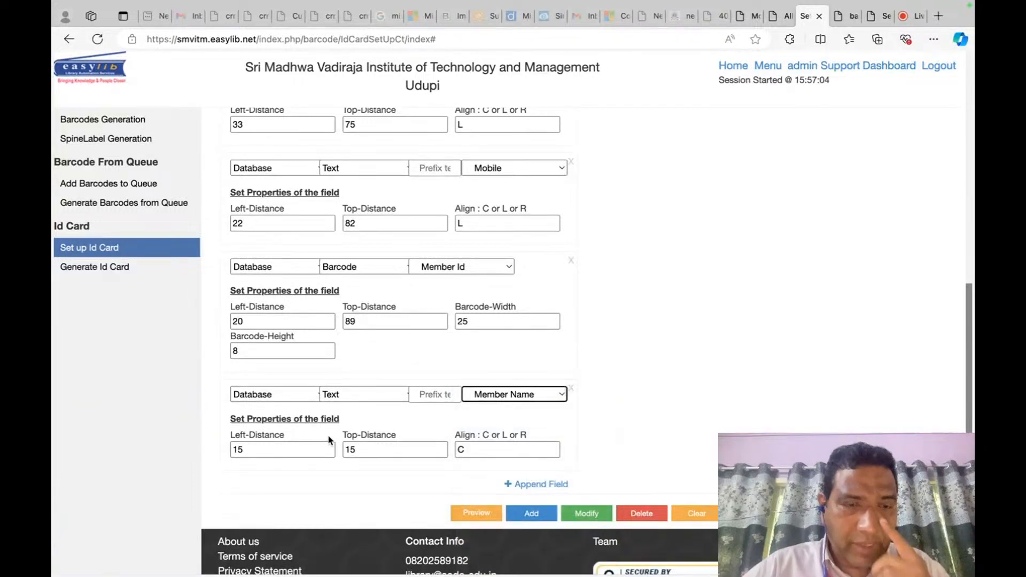
left_click(294, 451)
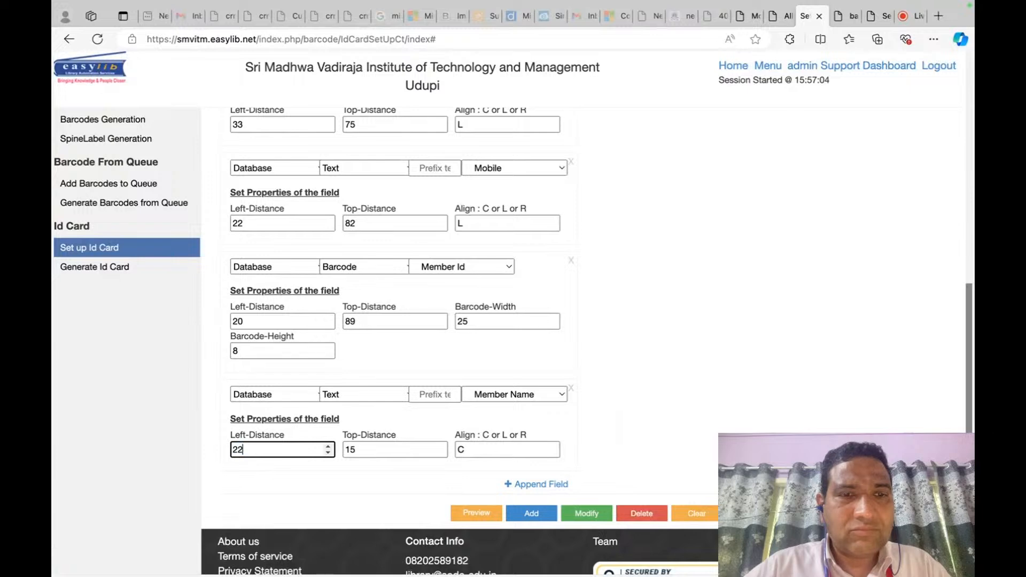
type("22")
Close the extra blank ID card setup page and return to the card format being edited.
left_click(848, 16)
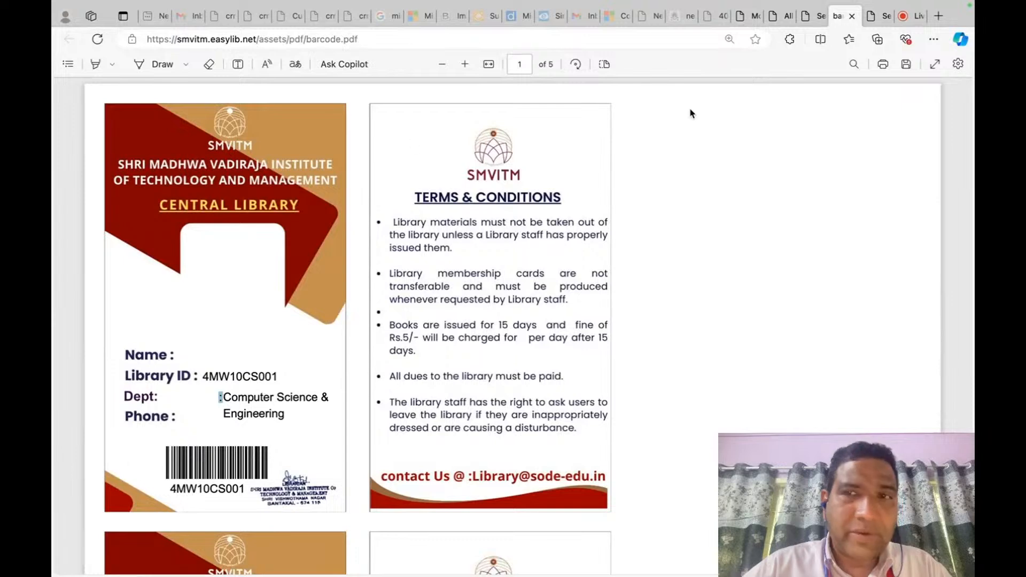
left_click(870, 49)
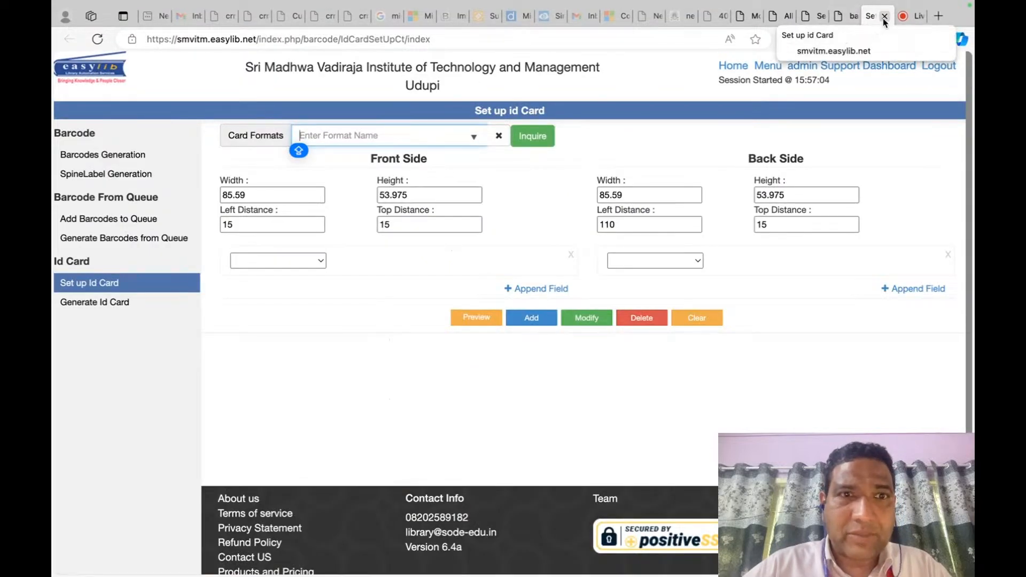
left_click(884, 16)
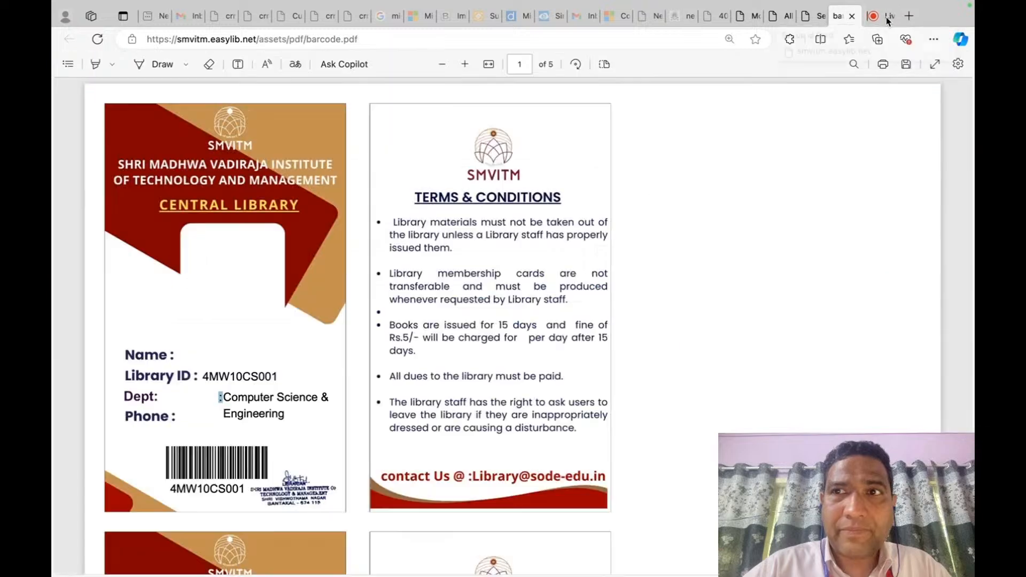
left_click(820, 17)
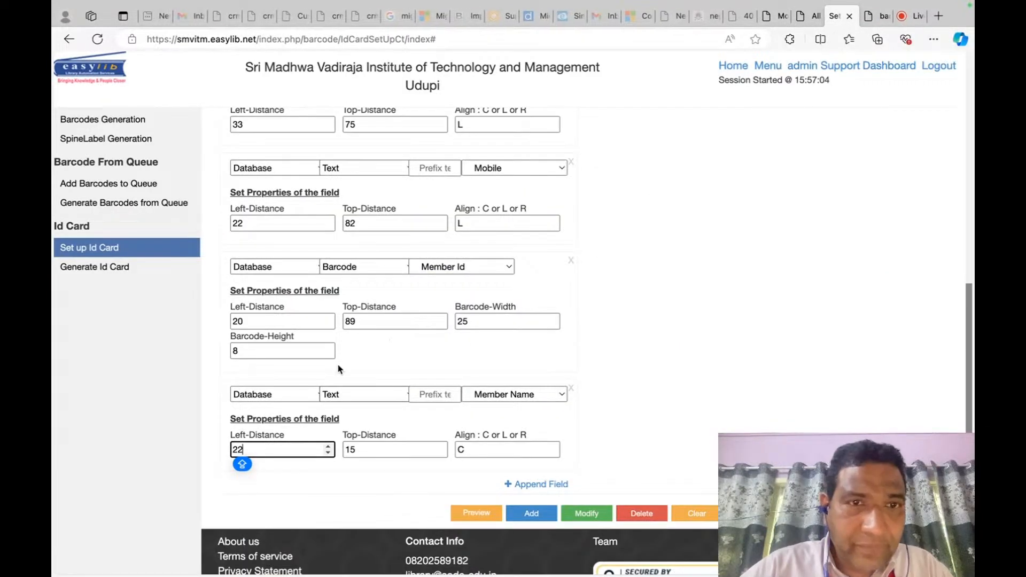
Set the Member Name field's top distance to 65 and its alignment to L.
scroll(376, 287, "up", 3)
scroll(376, 287, "up", 8)
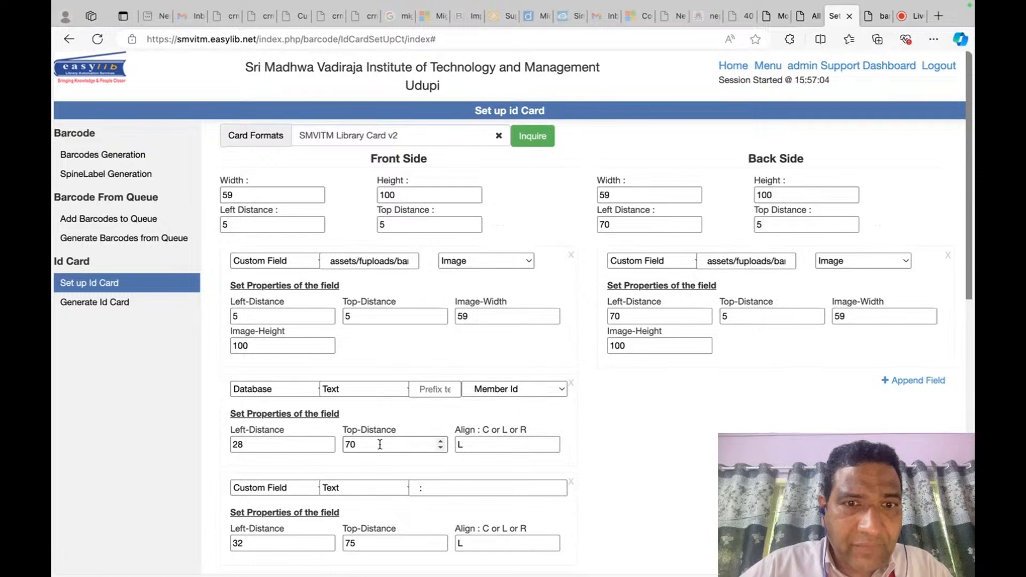
scroll(380, 445, "down", 10)
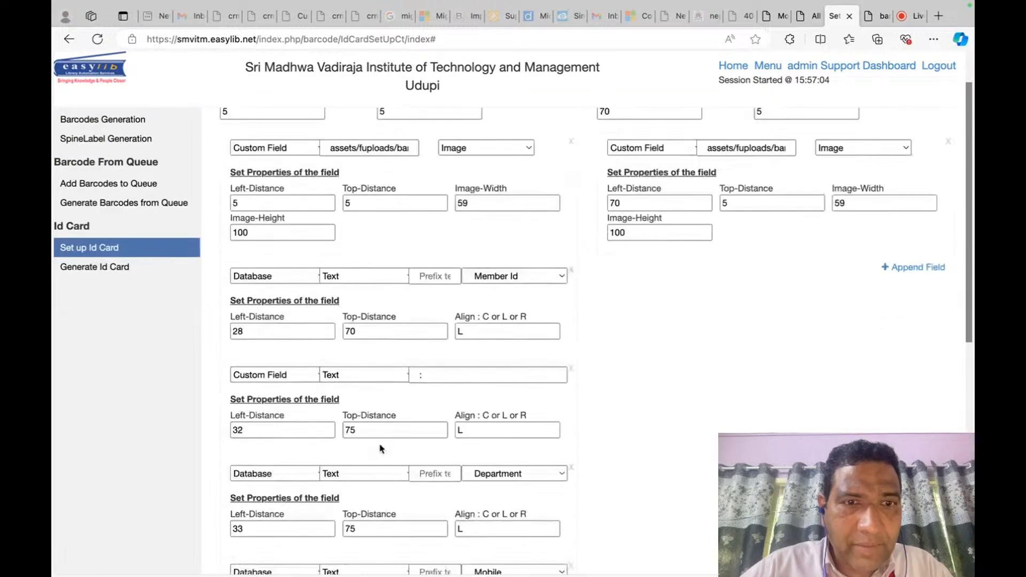
left_click(377, 387)
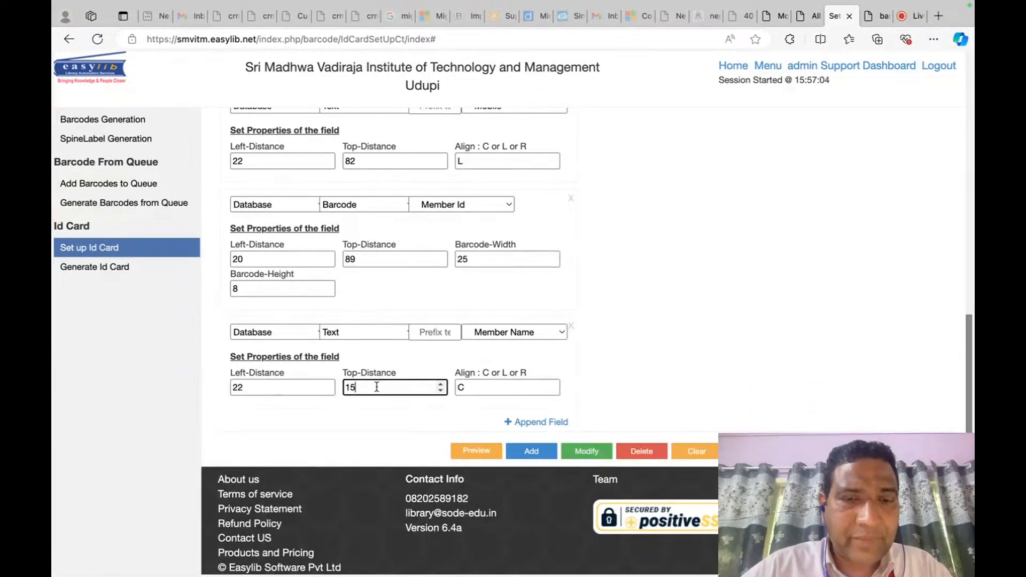
key("BackSpace")
type("65")
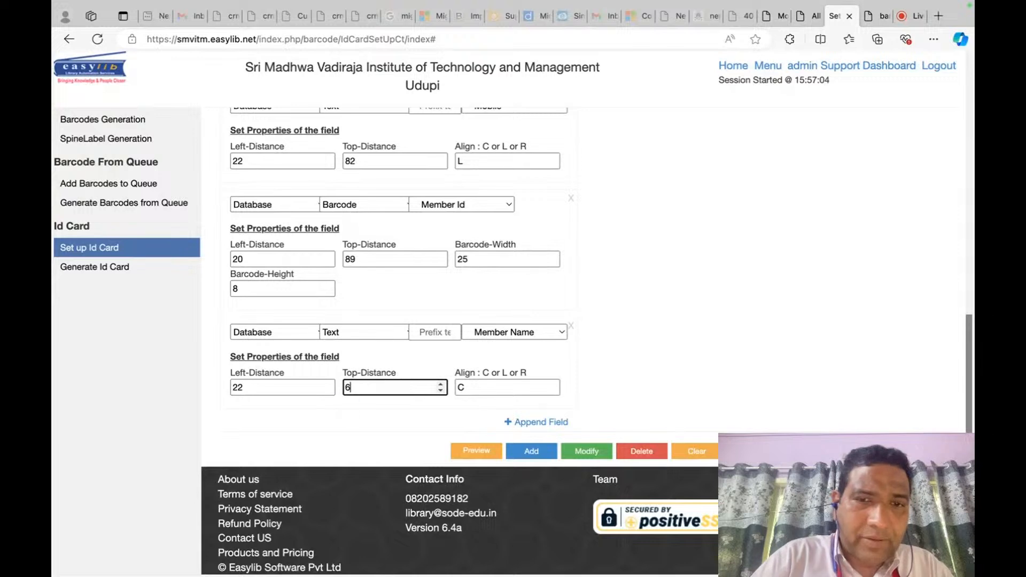
key("Tab")
type("l")
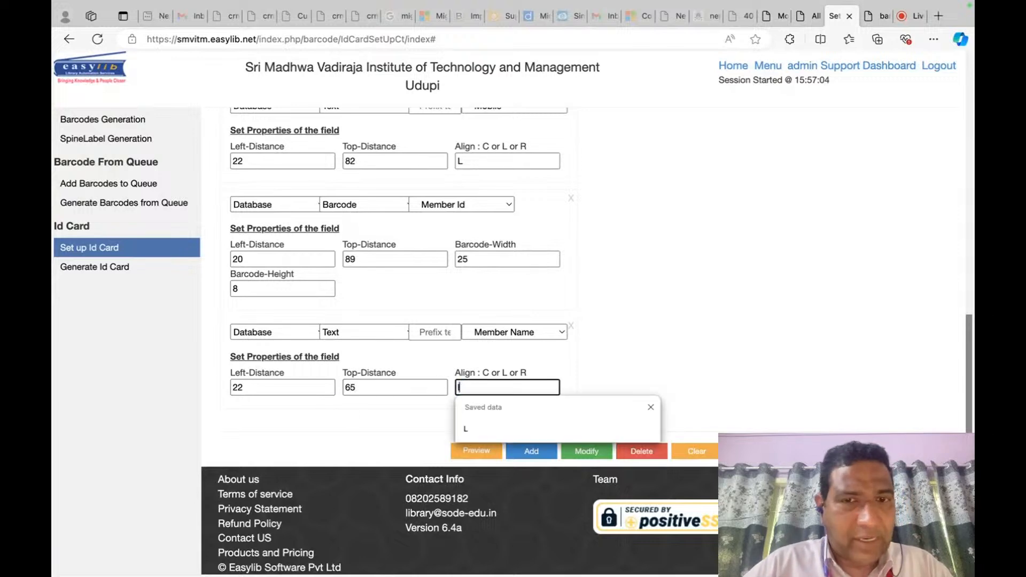
key("BackSpace")
type("L")
scroll(460, 401, "up", 3)
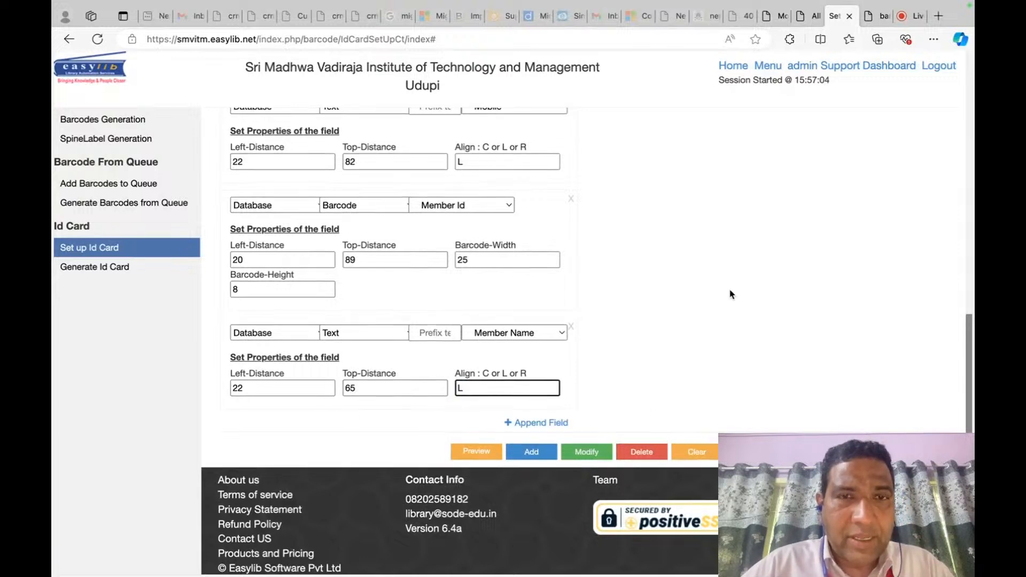
Check the department colon on the generated card and remove the colon custom text field from the front side.
left_click(870, 18)
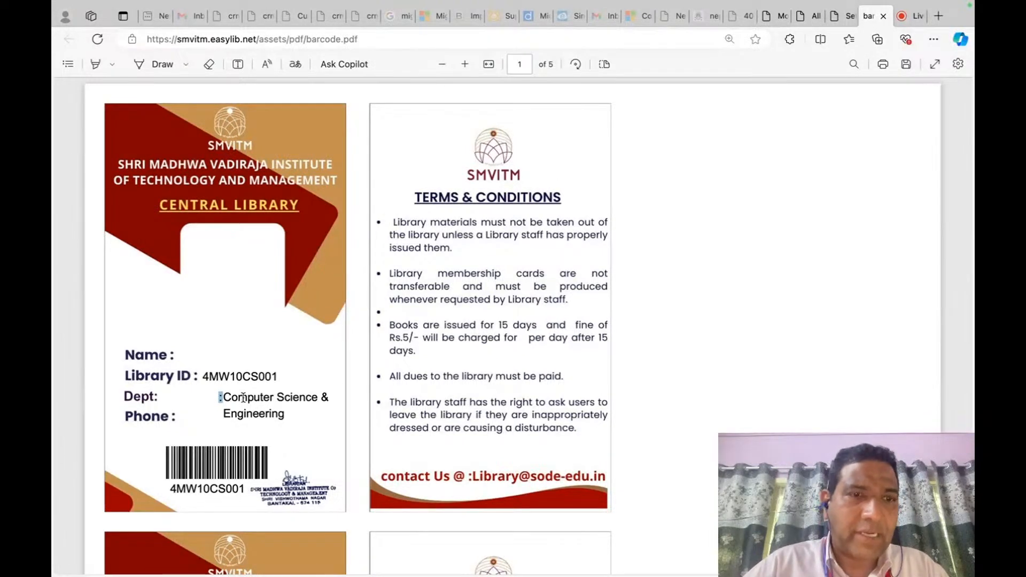
double_click(225, 398)
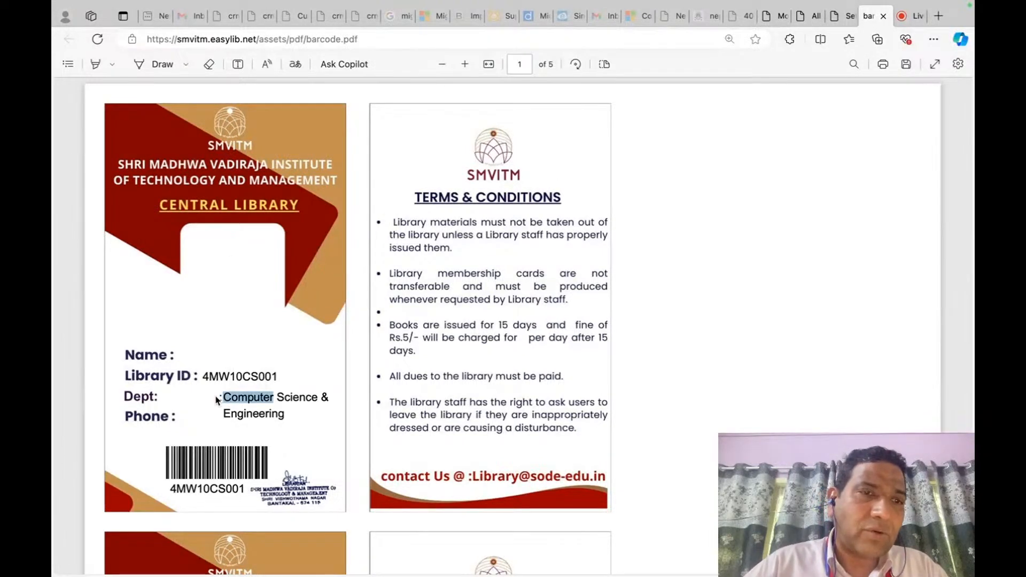
left_click(215, 398)
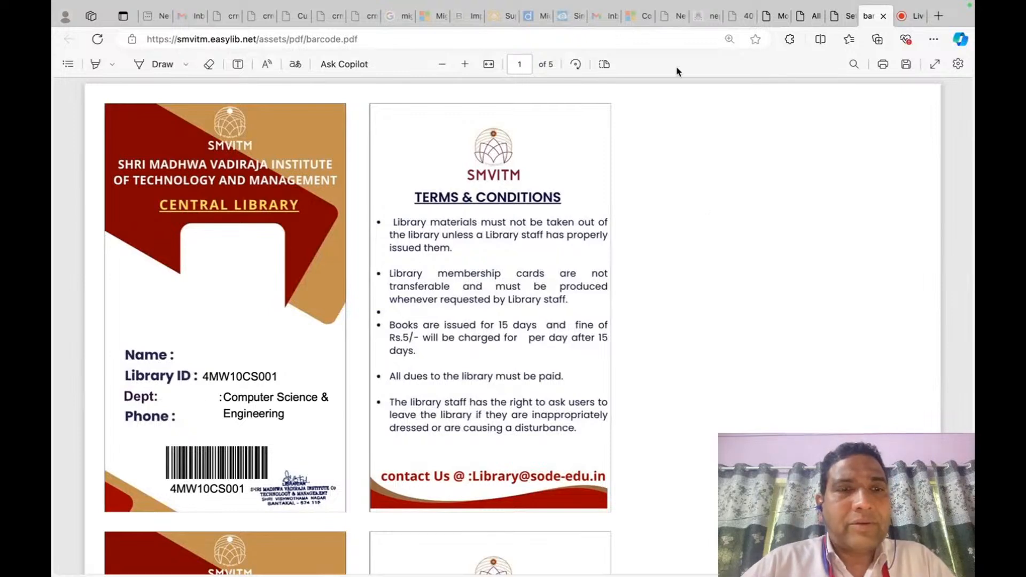
left_click(844, 18)
scroll(537, 339, "up", 1)
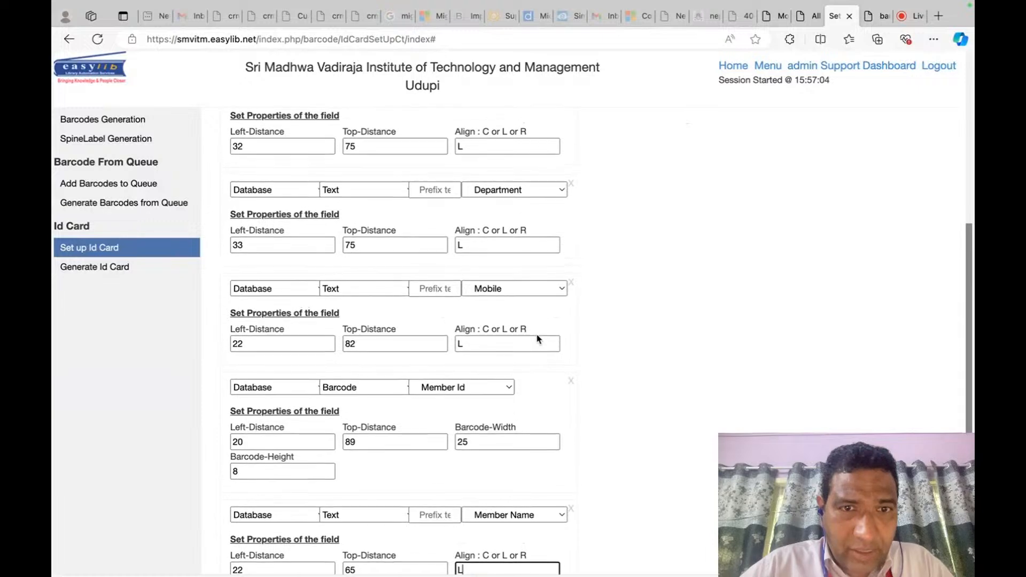
scroll(569, 251, "up", 5)
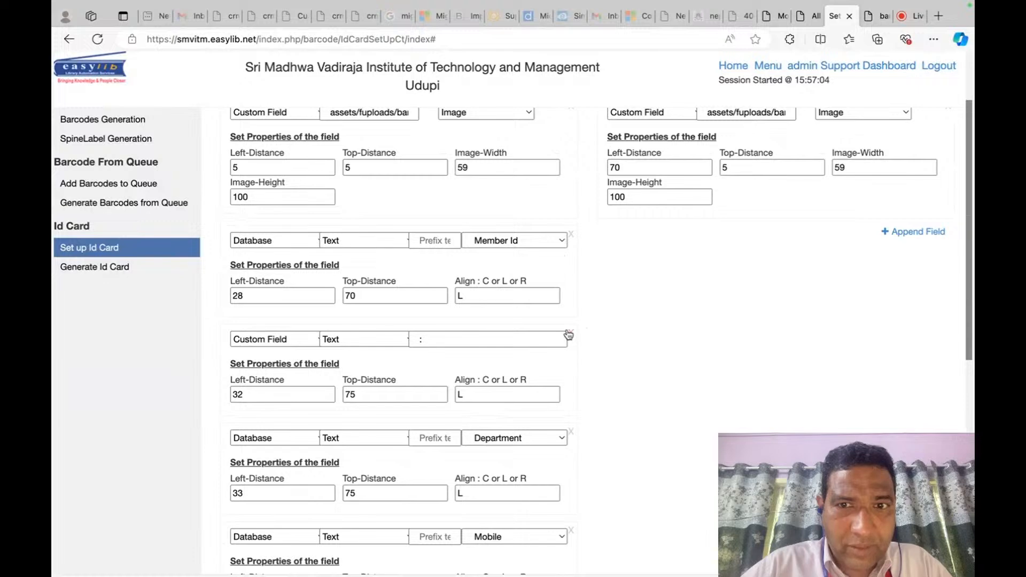
left_click(570, 335)
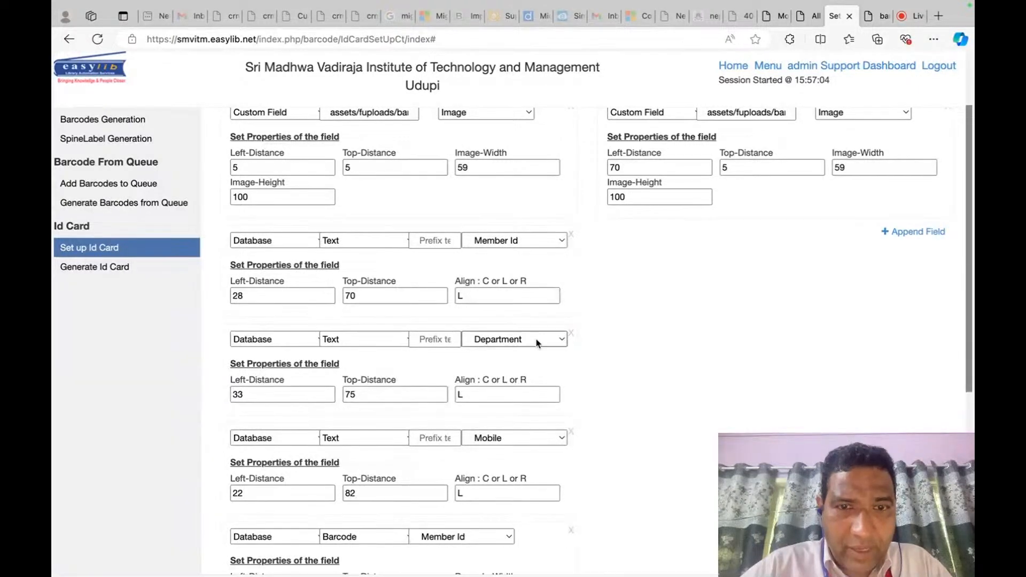
Set the Department field's left distance to 22 and save the modified card format.
double_click(263, 394)
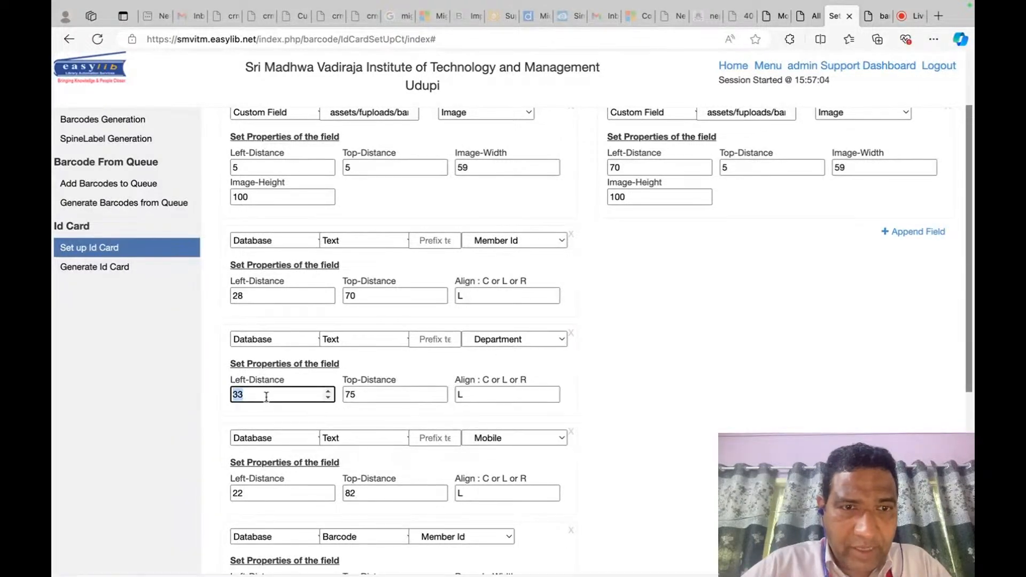
type("22")
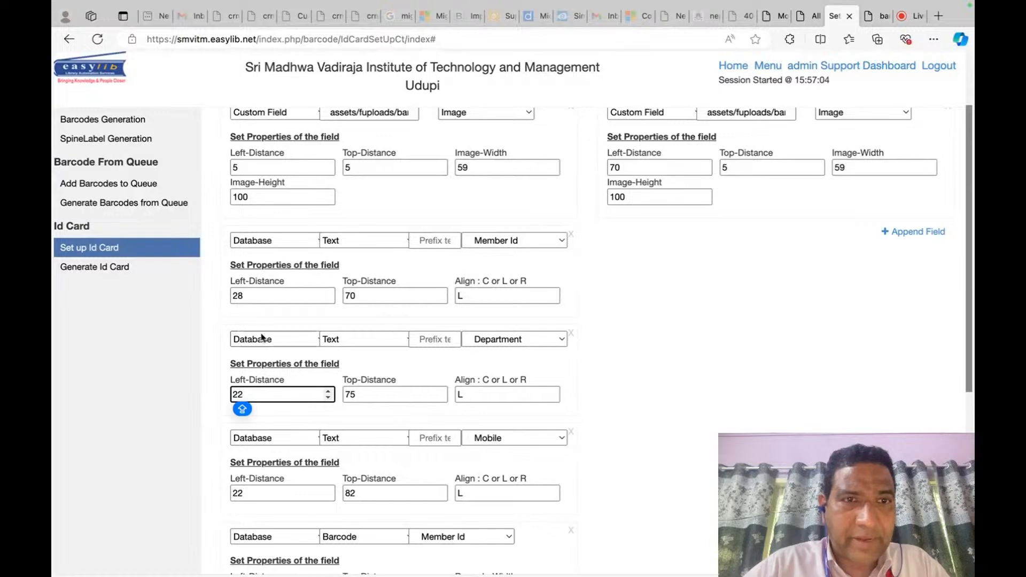
left_click(645, 320)
scroll(384, 268, "down", 6)
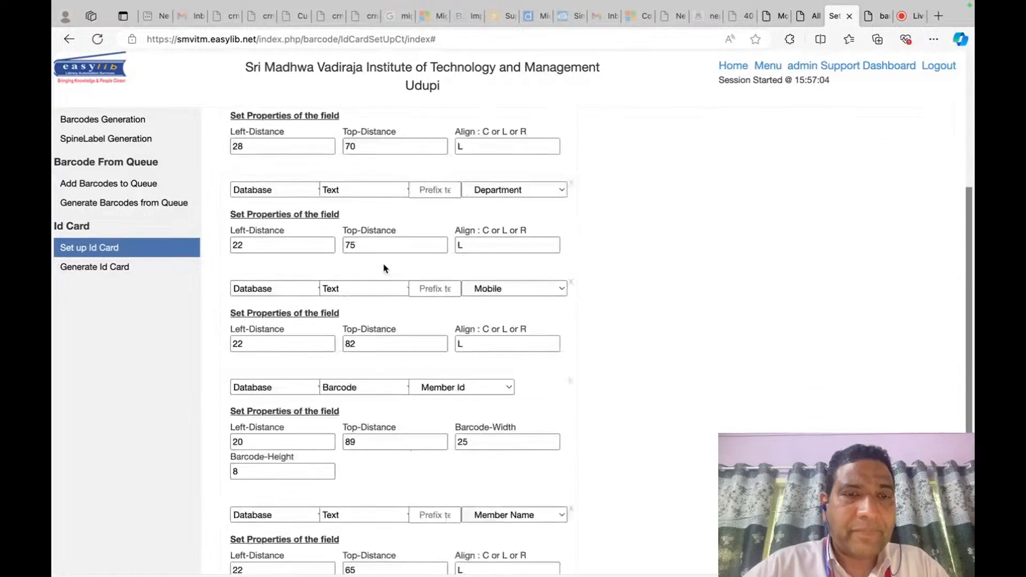
left_click(590, 458)
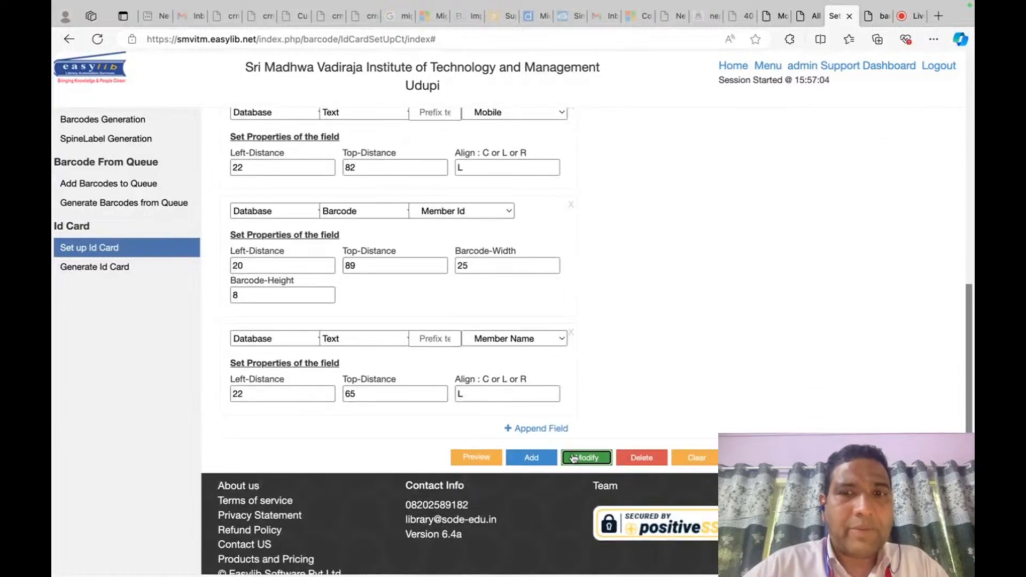
left_click(572, 346)
Close the previously generated card PDF and return to the ID card setup.
left_click(880, 16)
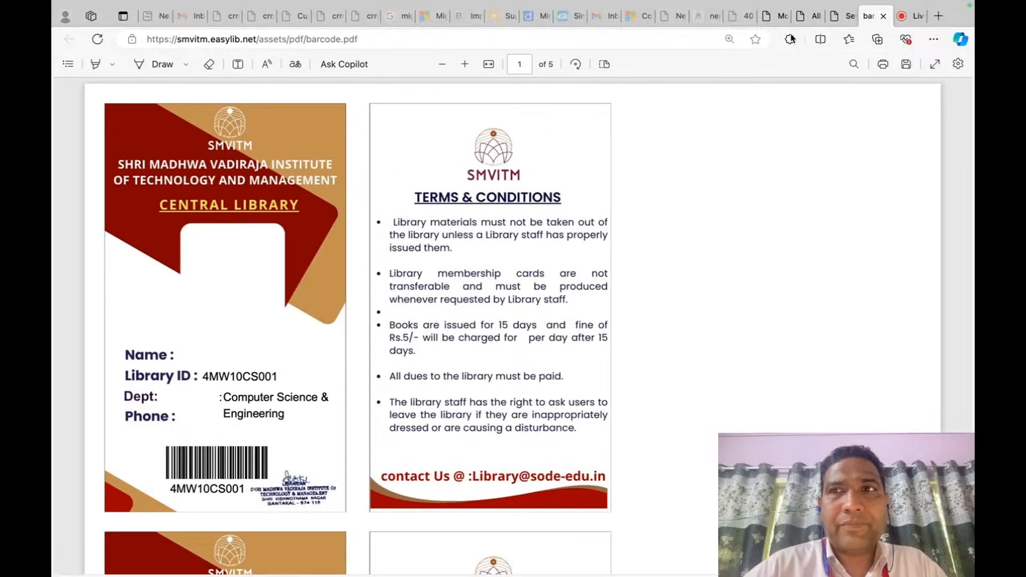
left_click(885, 17)
left_click(815, 16)
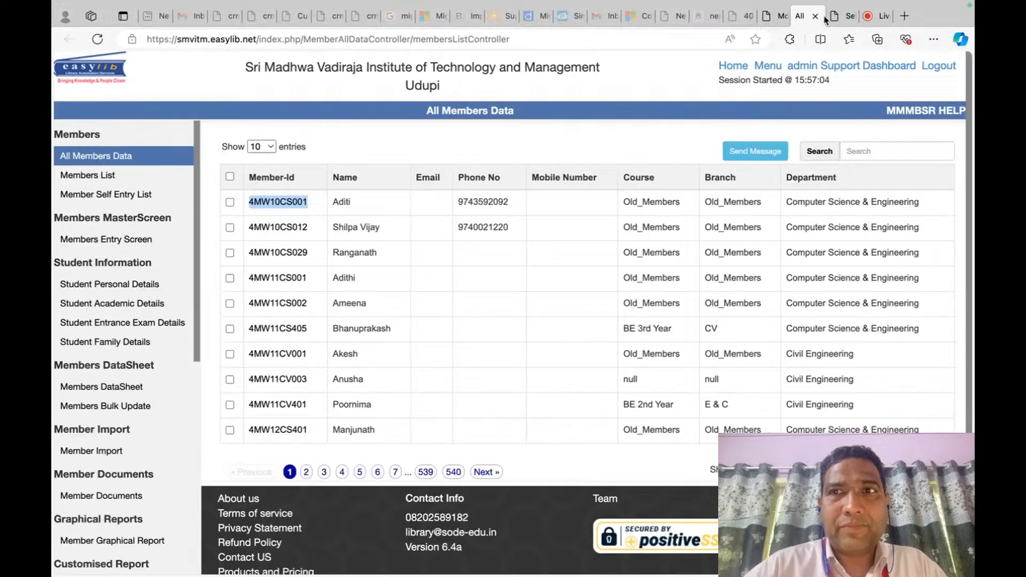
left_click(842, 17)
Open ID card generation and choose the SMVITM Library Card v2 format.
left_click(102, 267)
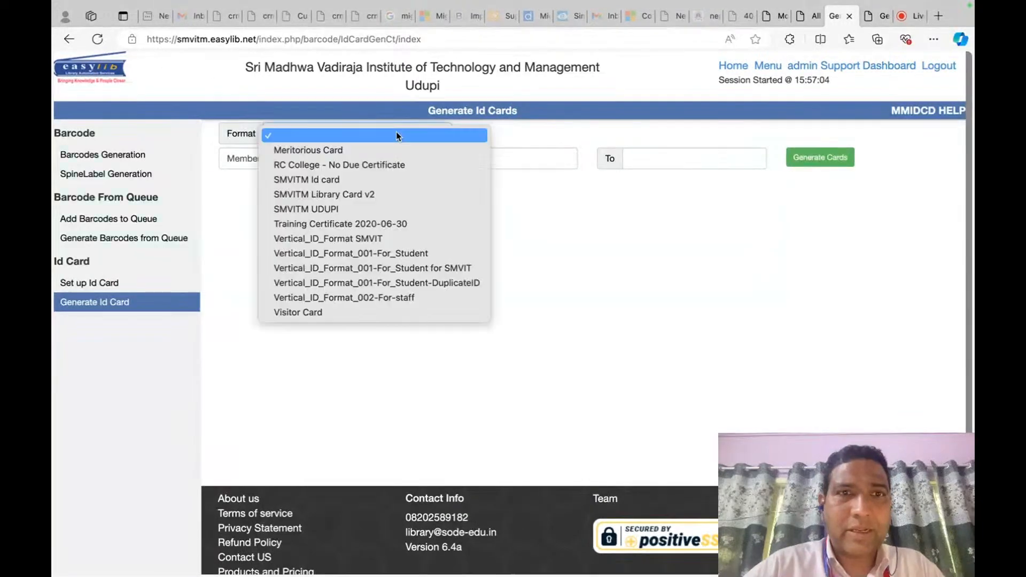
left_click(396, 133)
left_click(360, 193)
Enter the starting and ending member IDs of the range and generate the cards.
left_click(502, 153)
type("4MW10CS001")
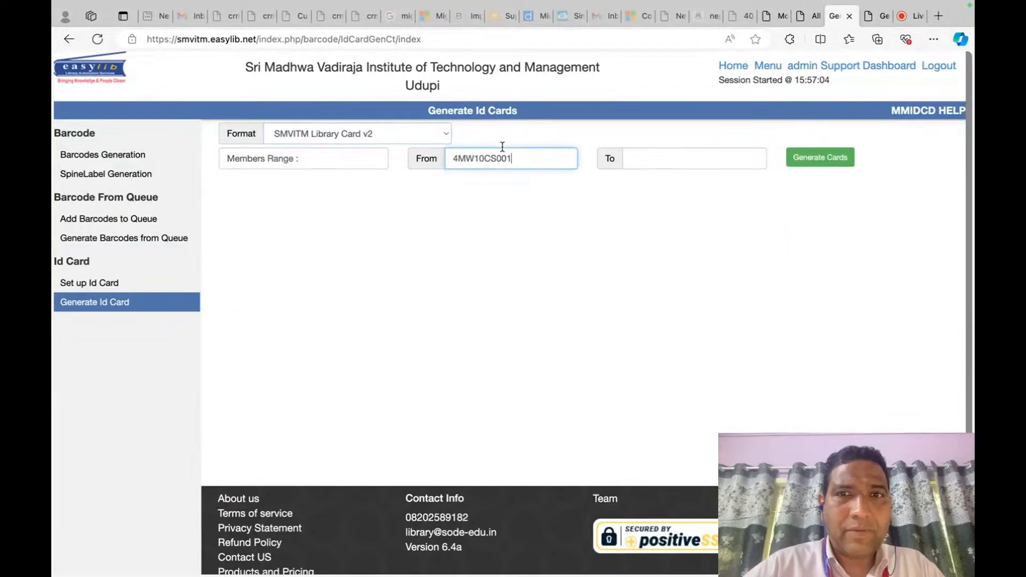
key("Tab")
type("4MW10CS001")
key("BackSpace")
key("BackSpace")
type("10")
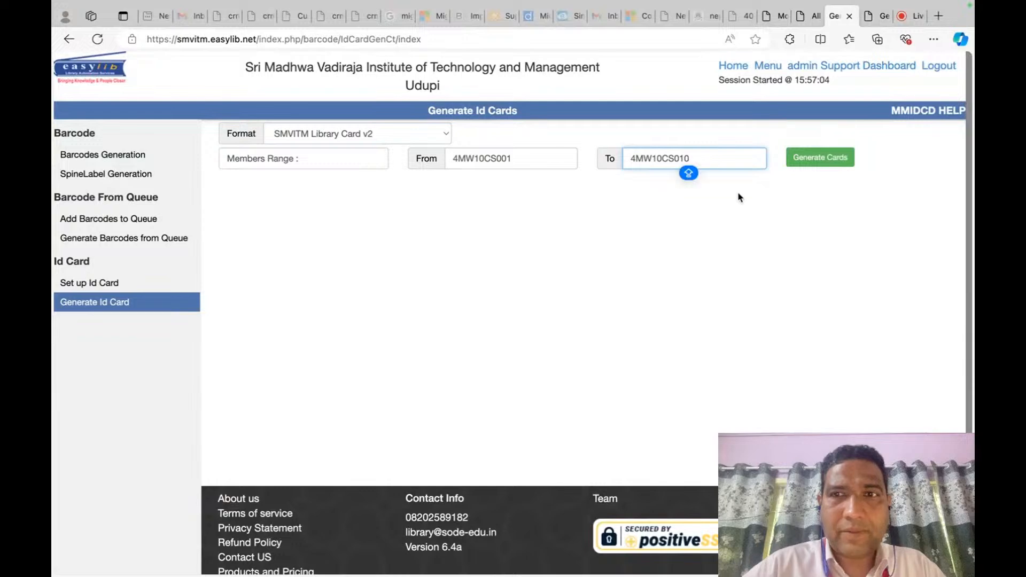
left_click(826, 162)
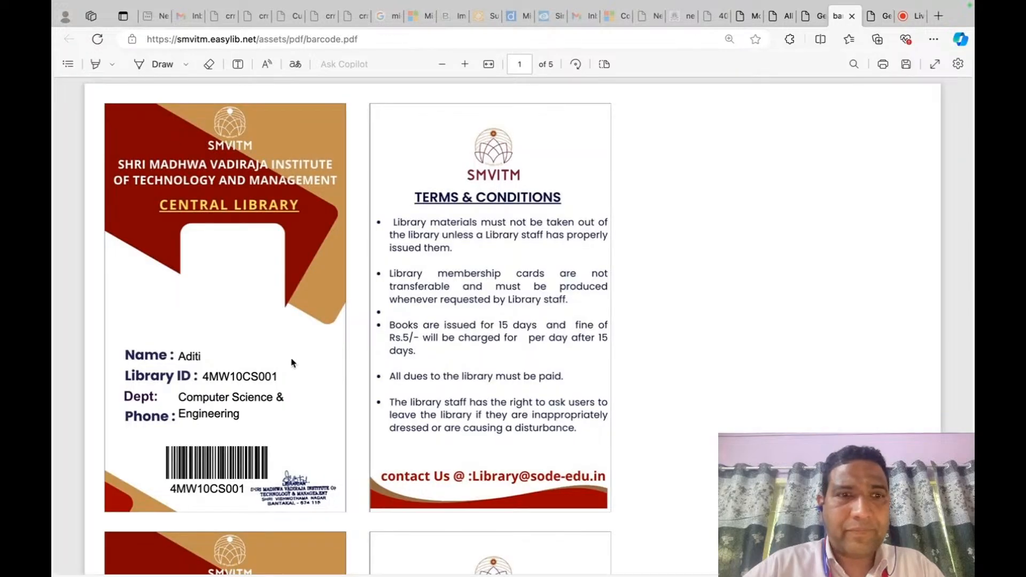
Zoom in on the first generated card and examine how the department name fits beside the Dept and Phone labels.
scroll(293, 363, "up", 5, "ctrl")
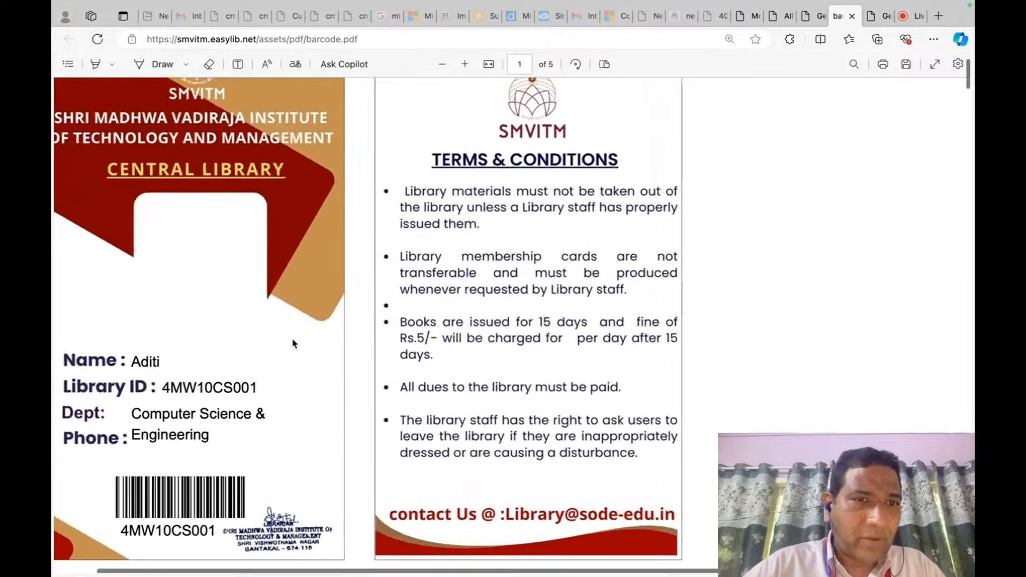
scroll(246, 387, "up", 3, "ctrl")
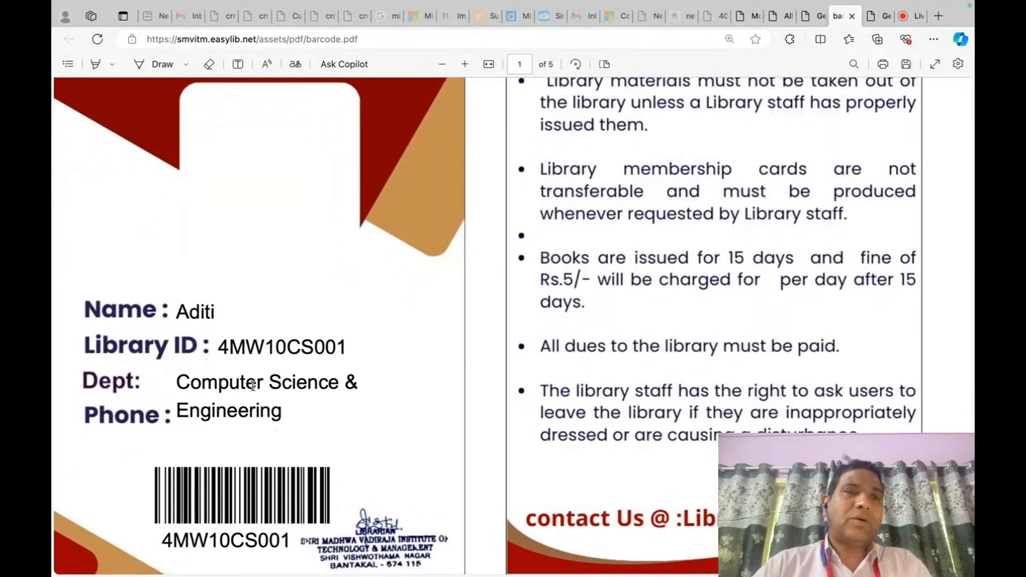
scroll(252, 385, "down", 3)
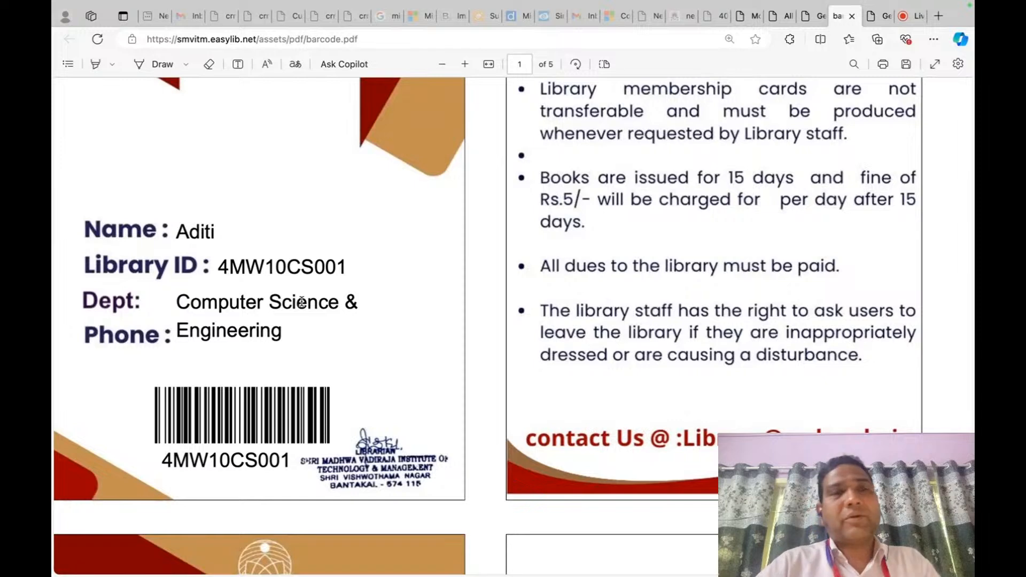
double_click(259, 326)
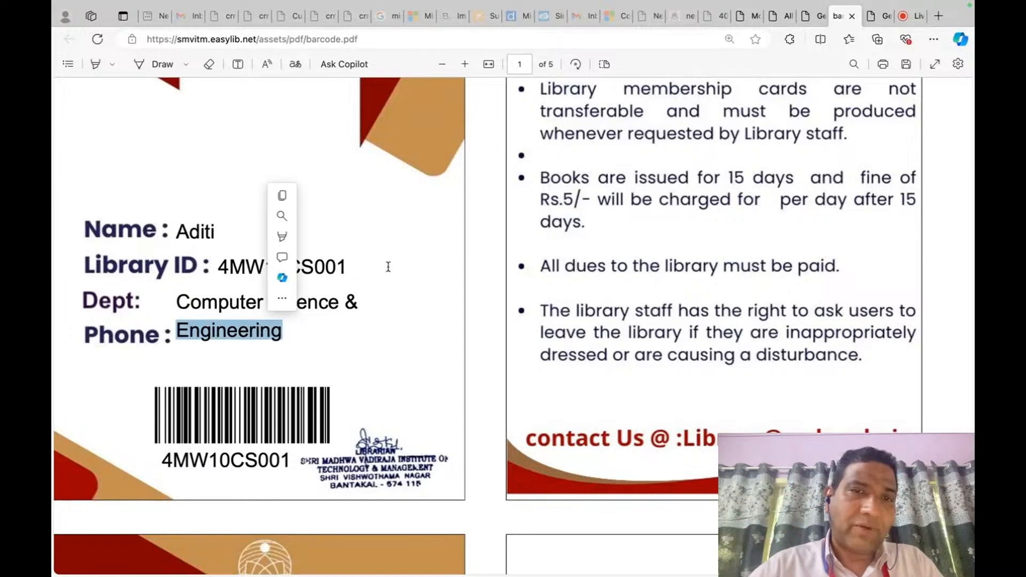
left_click(422, 300)
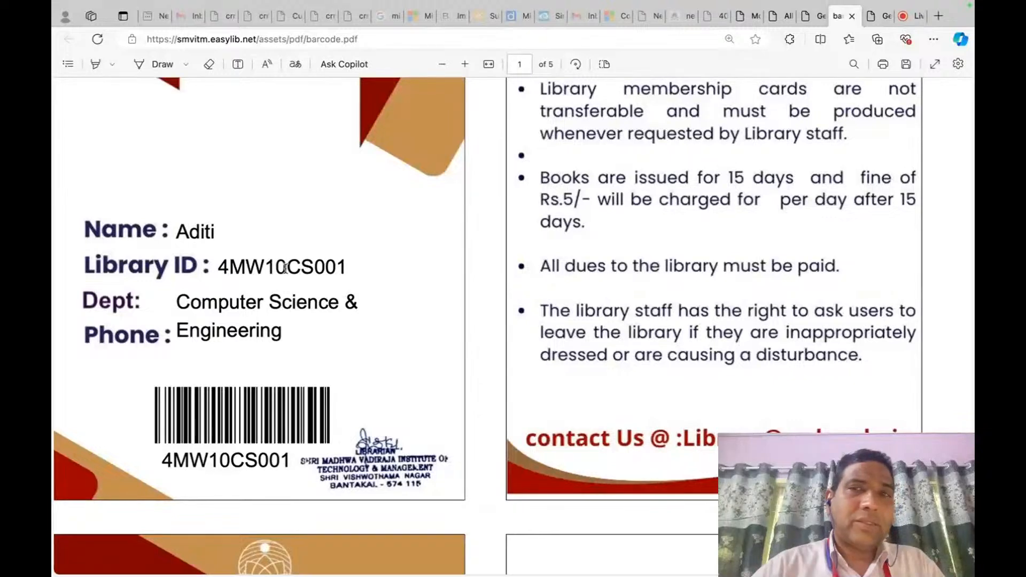
Return to the modules home page, search it for SETU and open the Library Setup module.
left_click(812, 16)
left_click(748, 17)
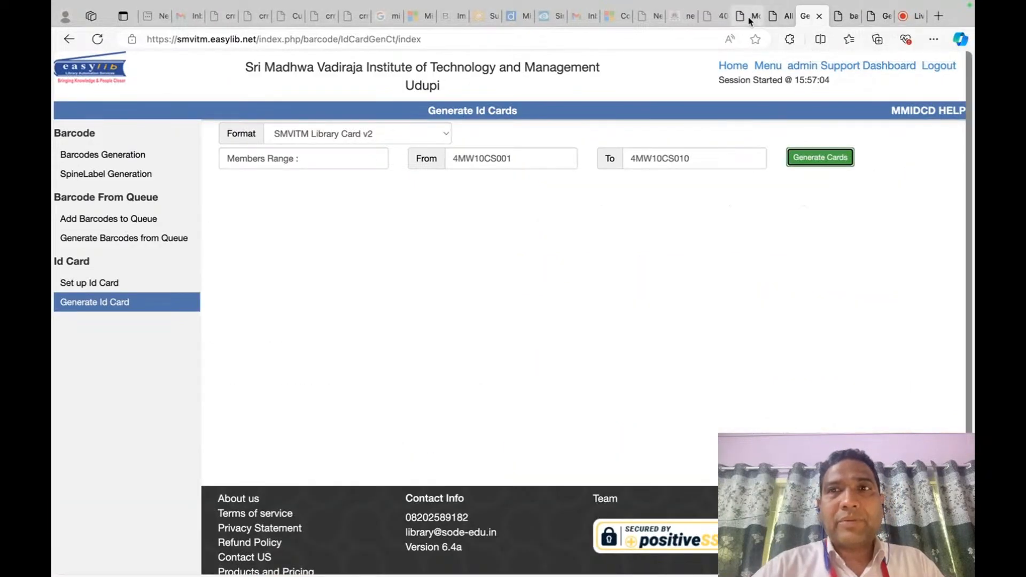
key("ctrl+f")
type("SET")
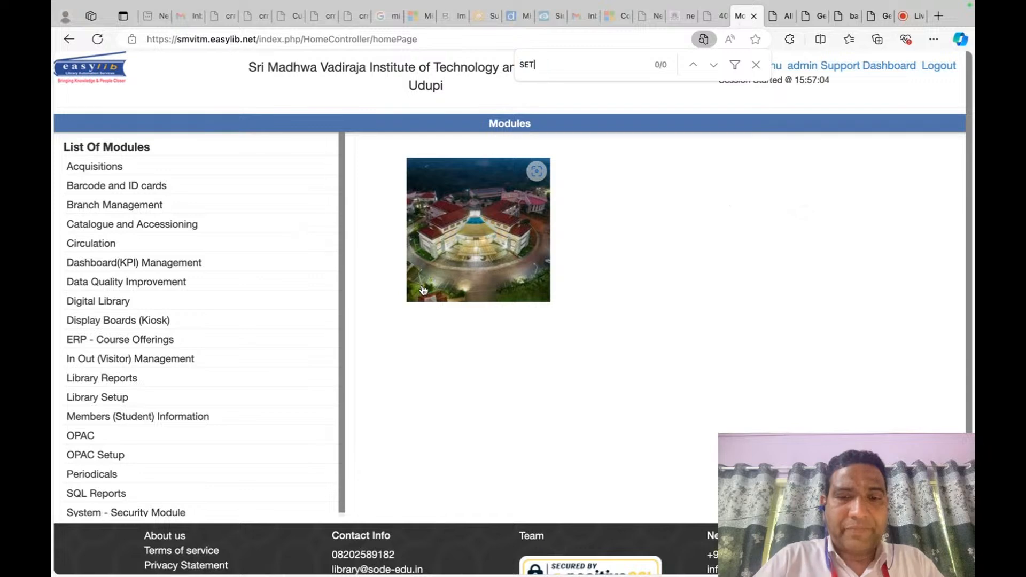
type(" UP")
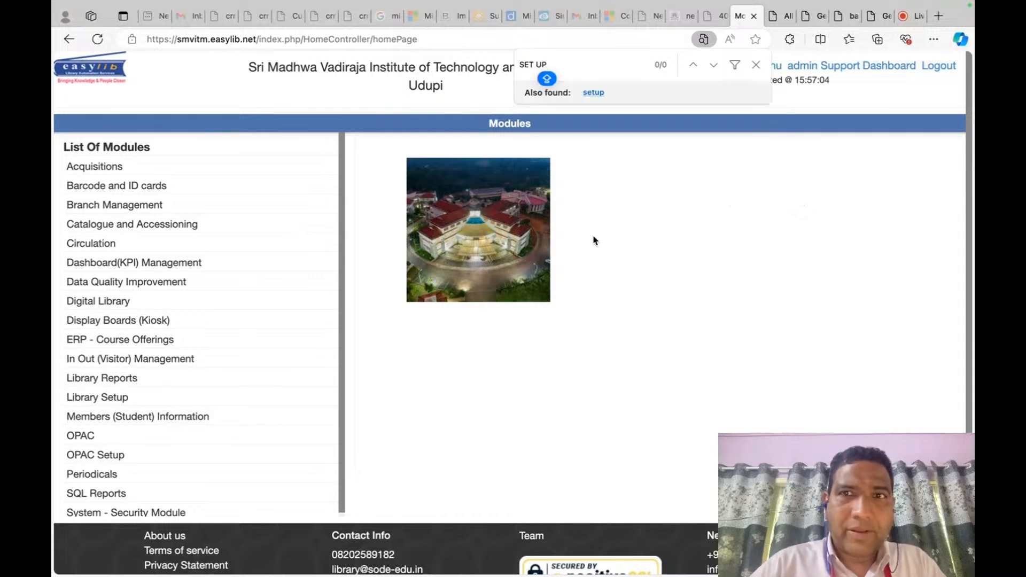
key("BackSpace")
key("BackSpace")
key("BackSpace")
type("U")
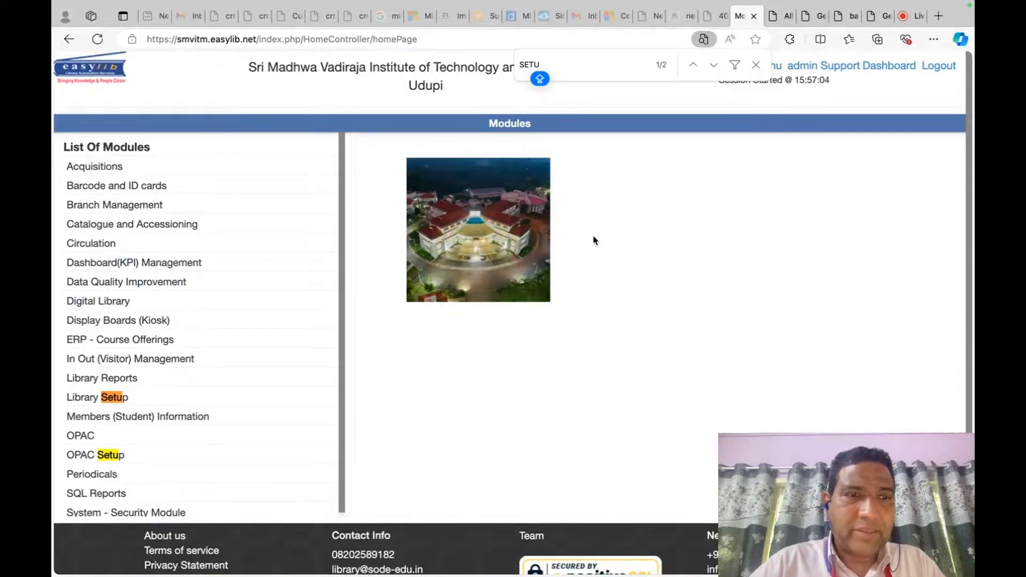
left_click(96, 397)
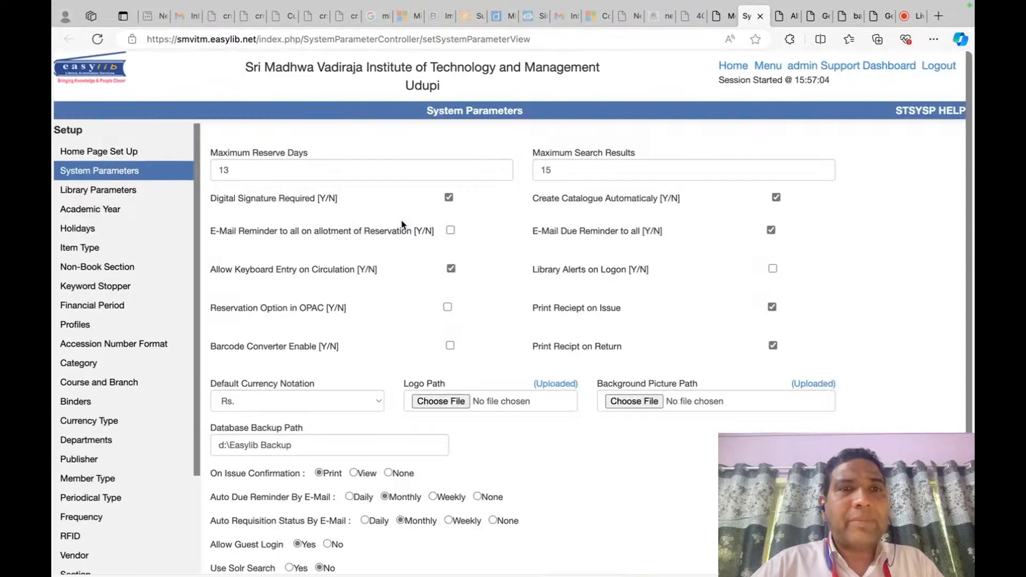
Find and open the Departments setup, and review the department names through the last page of the list.
key("ctrl+f")
type("DEPART")
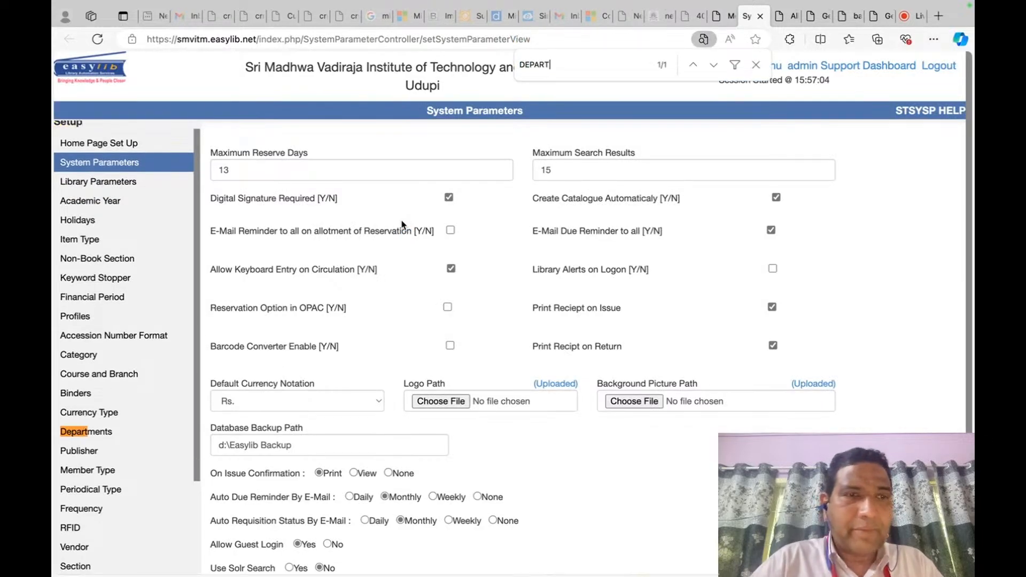
left_click(80, 432)
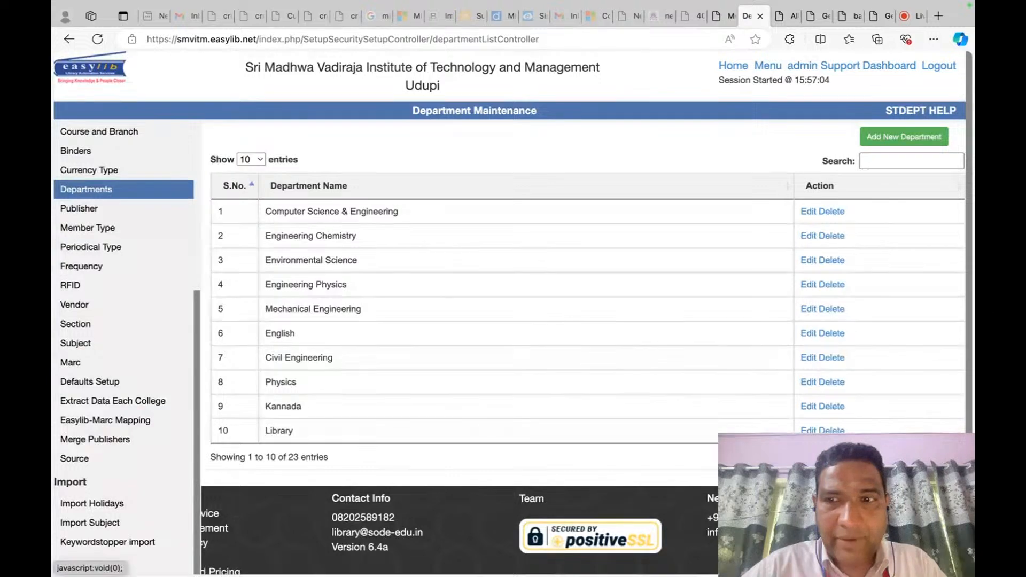
left_click(943, 461)
left_click(944, 457)
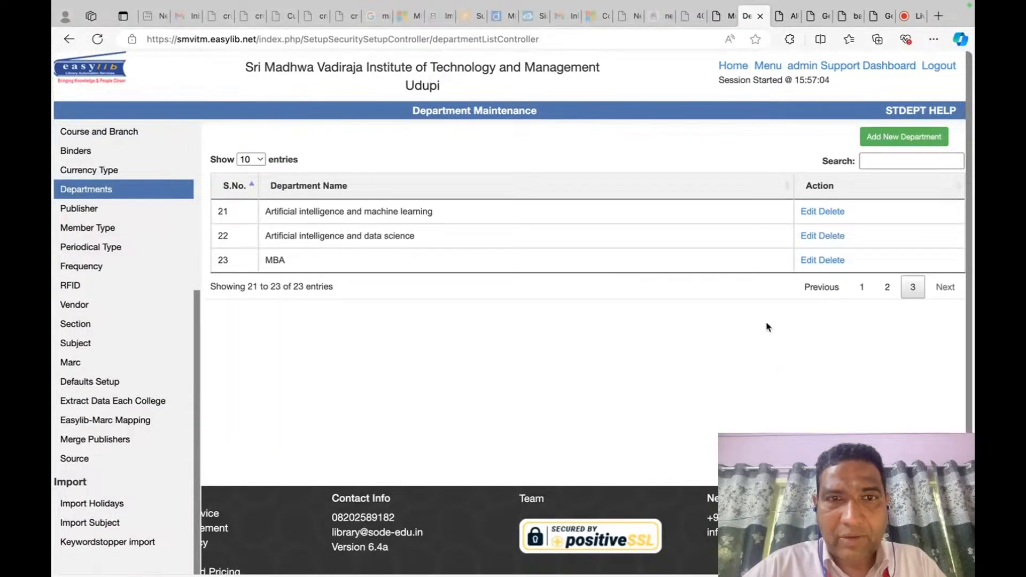
triple_click(421, 222)
left_click(529, 296)
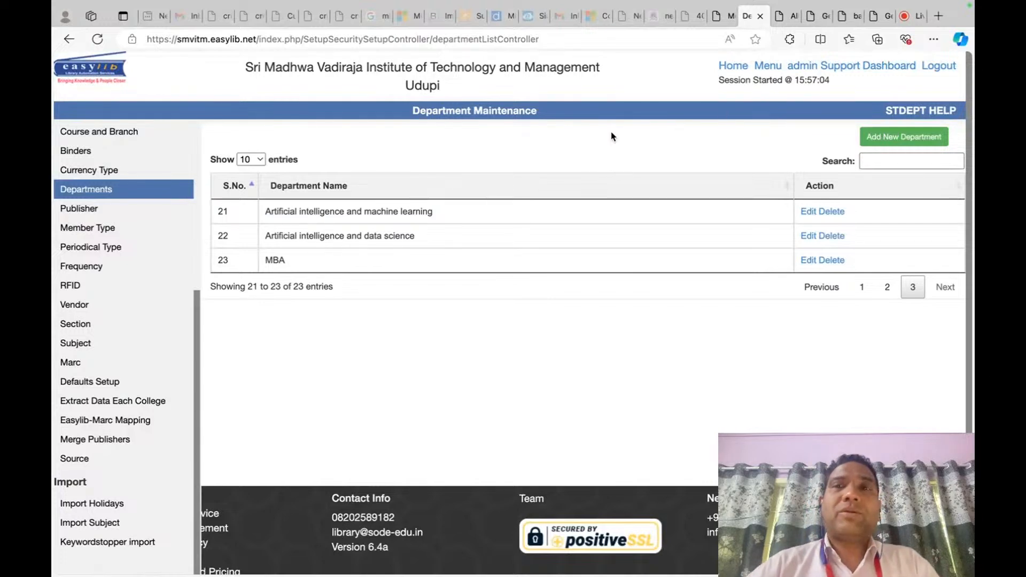
Return to the generated card PDF and examine the name, library ID, department and phone lines on the first card.
left_click(778, 17)
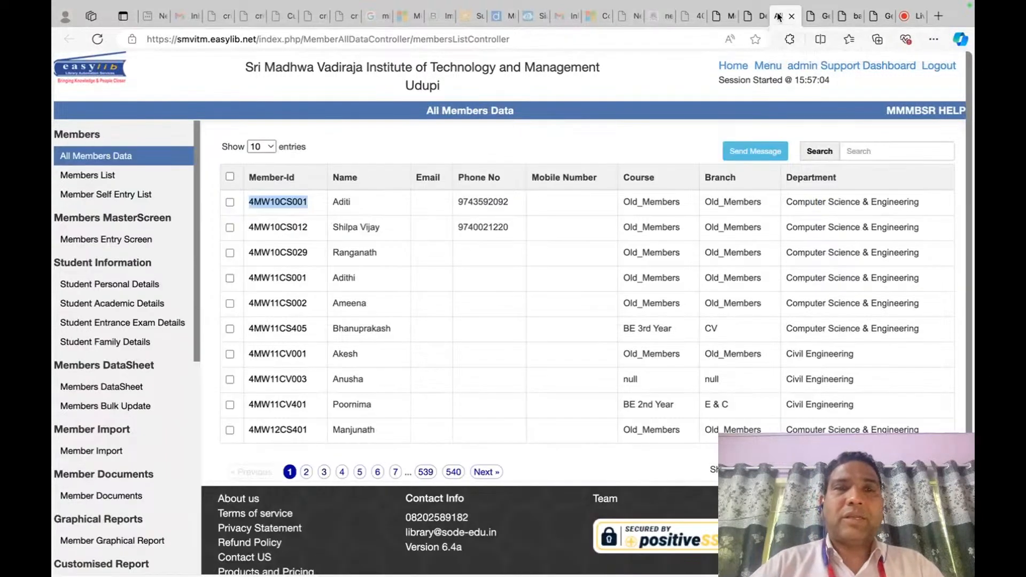
left_click(812, 17)
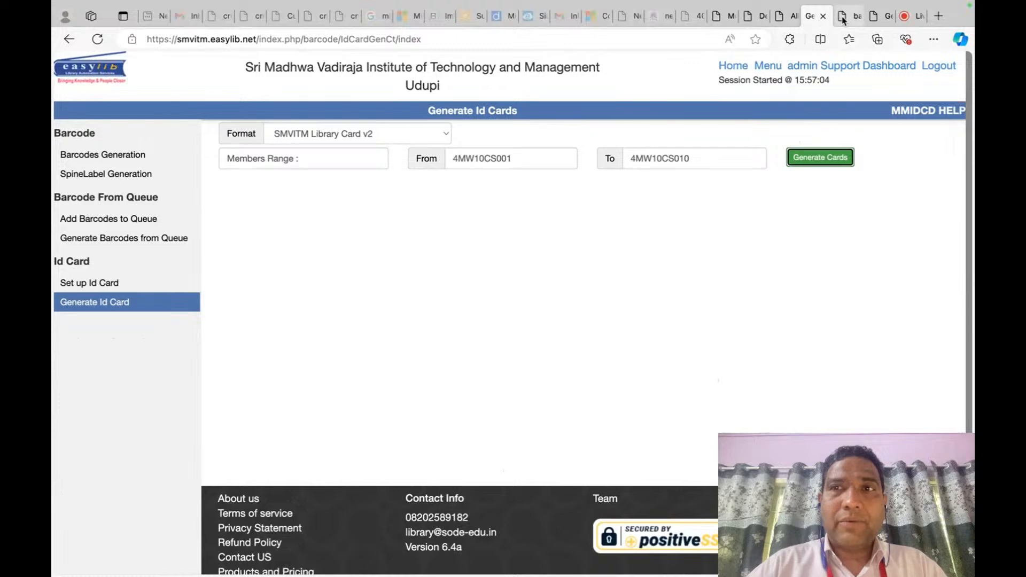
left_click(842, 18)
scroll(331, 303, "down", 2)
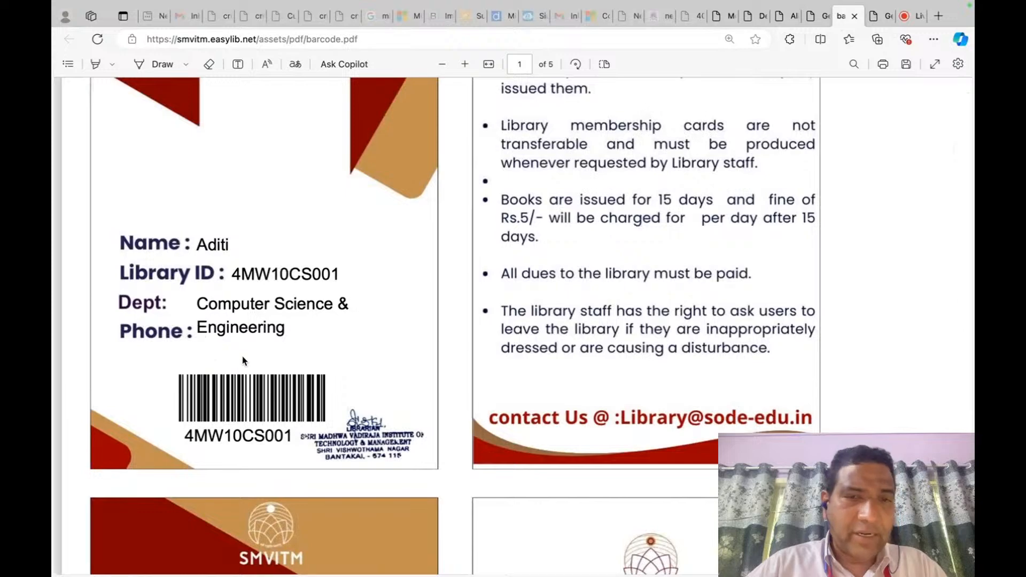
scroll(401, 335, "up", 1)
scroll(404, 339, "down", 1)
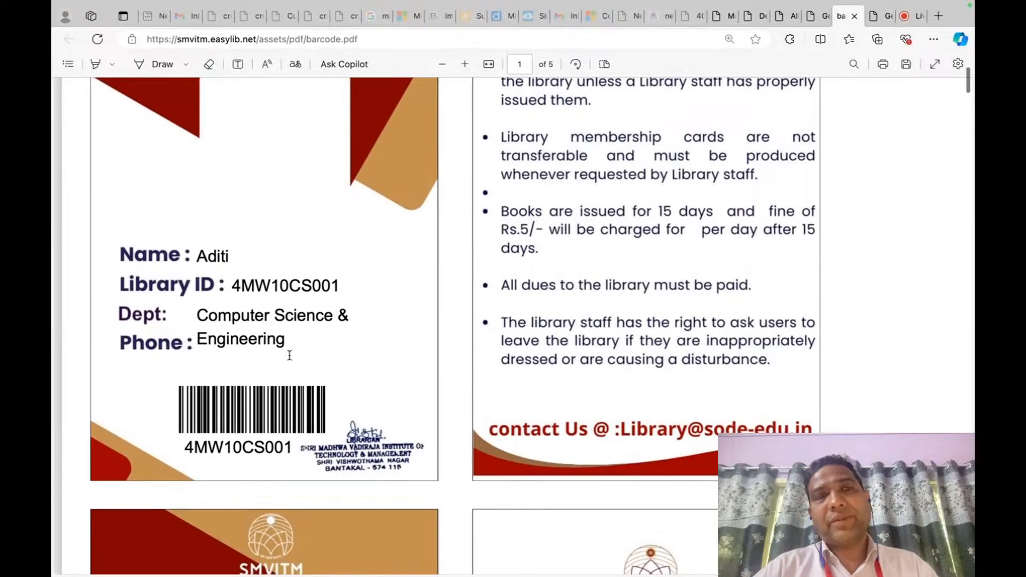
scroll(398, 288, "down", 3)
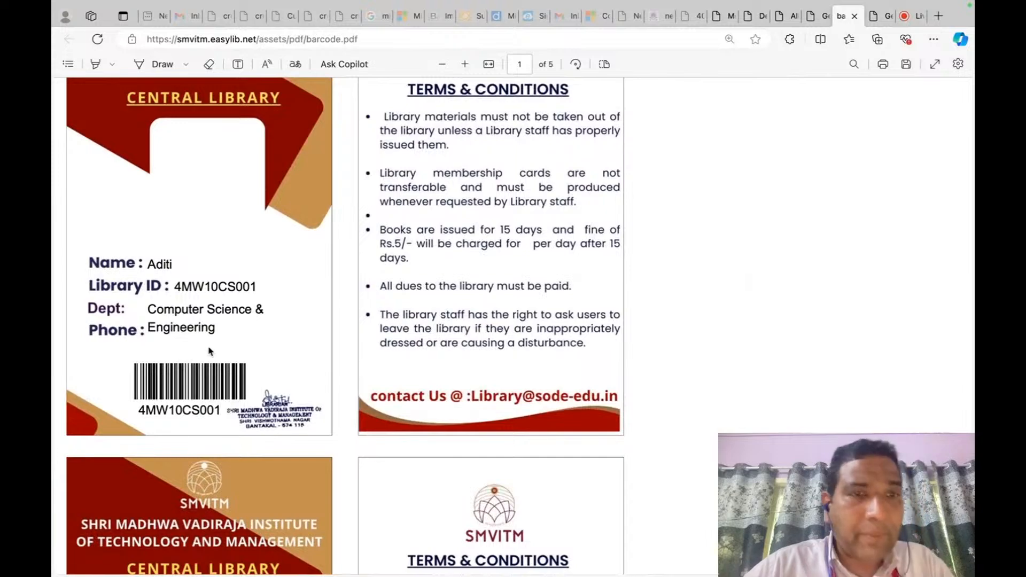
scroll(302, 330, "down", 3)
scroll(343, 210, "up", 4)
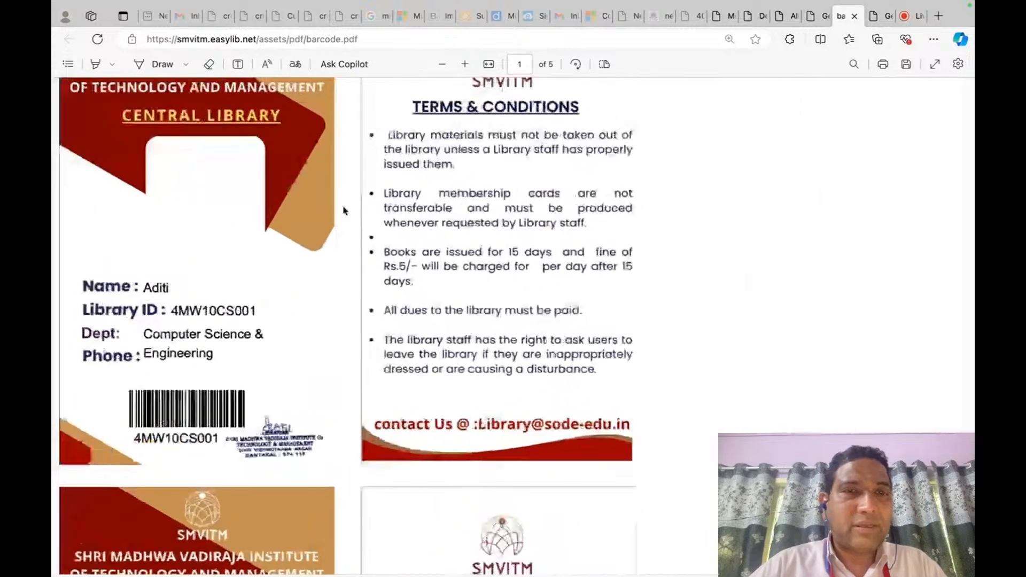
scroll(344, 210, "left", 1)
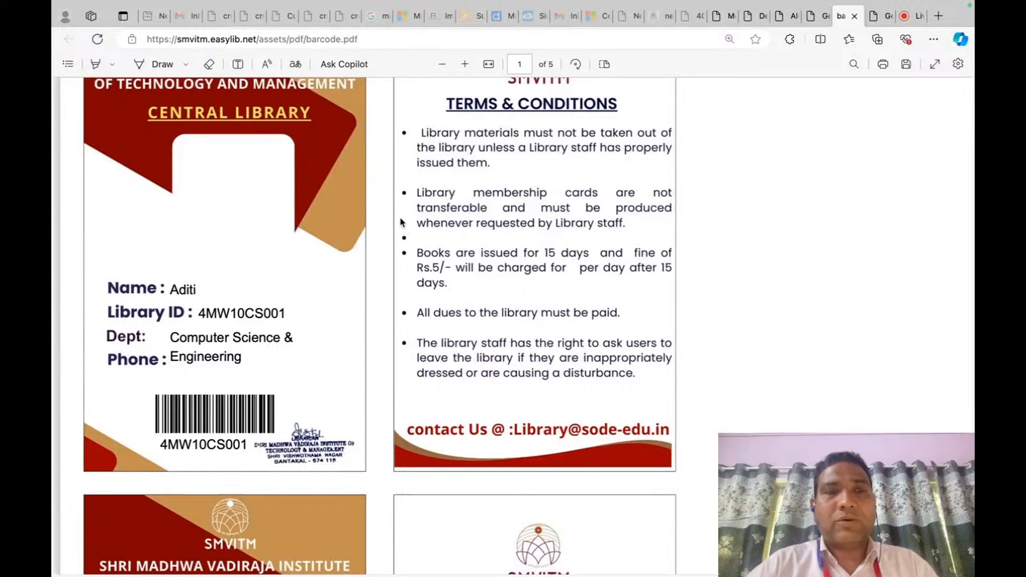
double_click(219, 311)
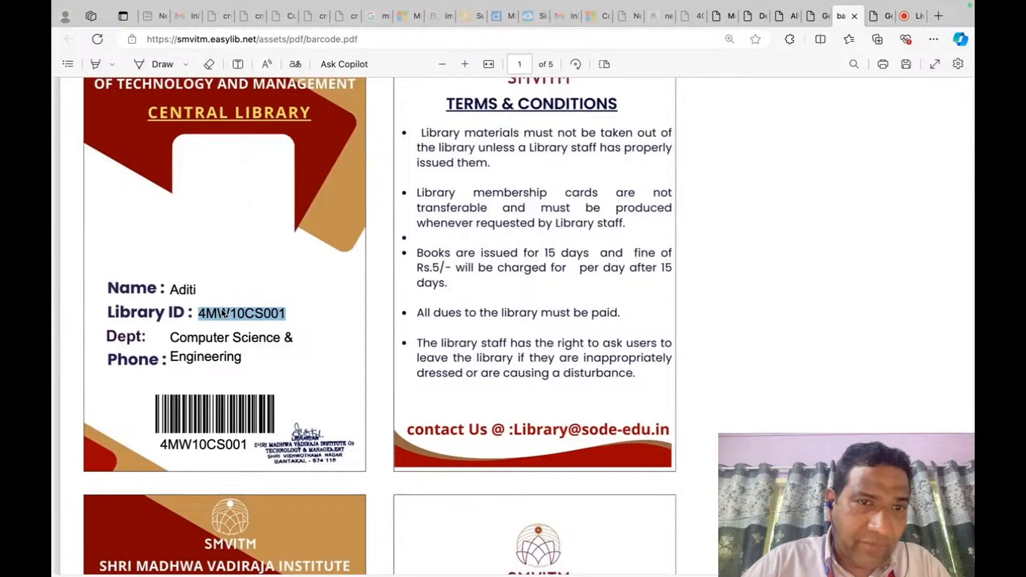
Go back to the ID card setup and load the SMVITM Library Card v2 format.
left_click(877, 16)
left_click(822, 16)
left_click(793, 17)
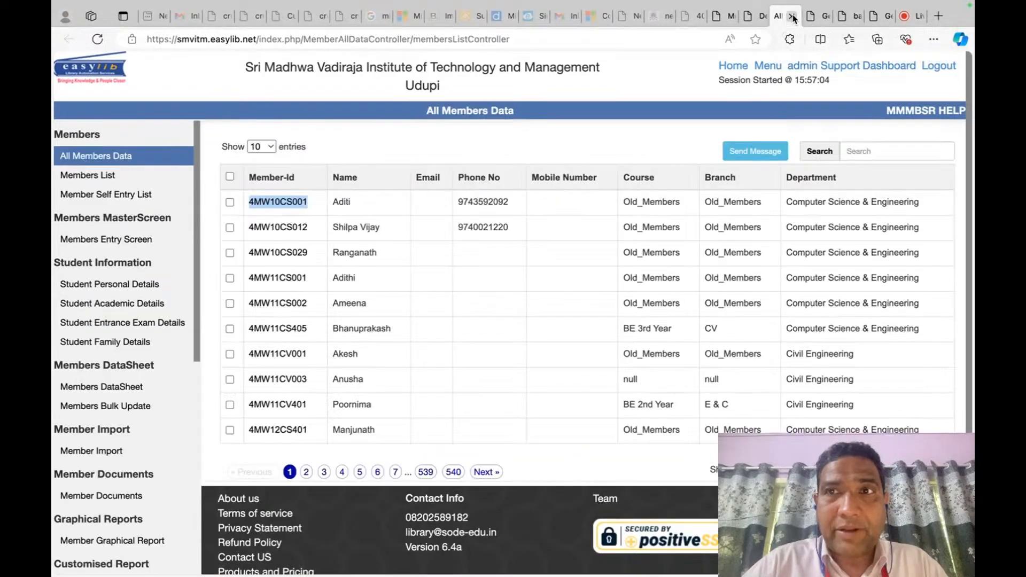
left_click(812, 20)
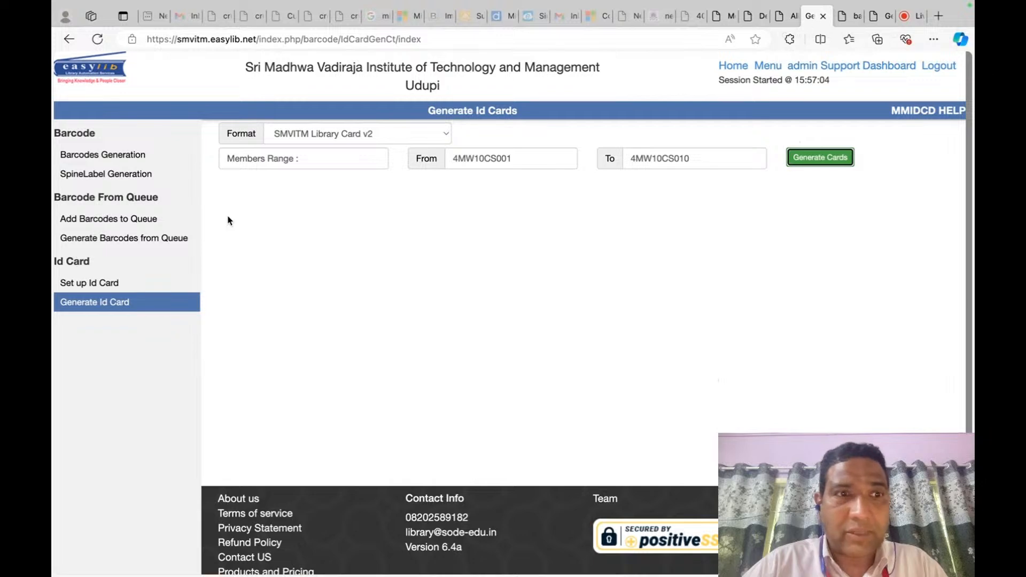
left_click(114, 281)
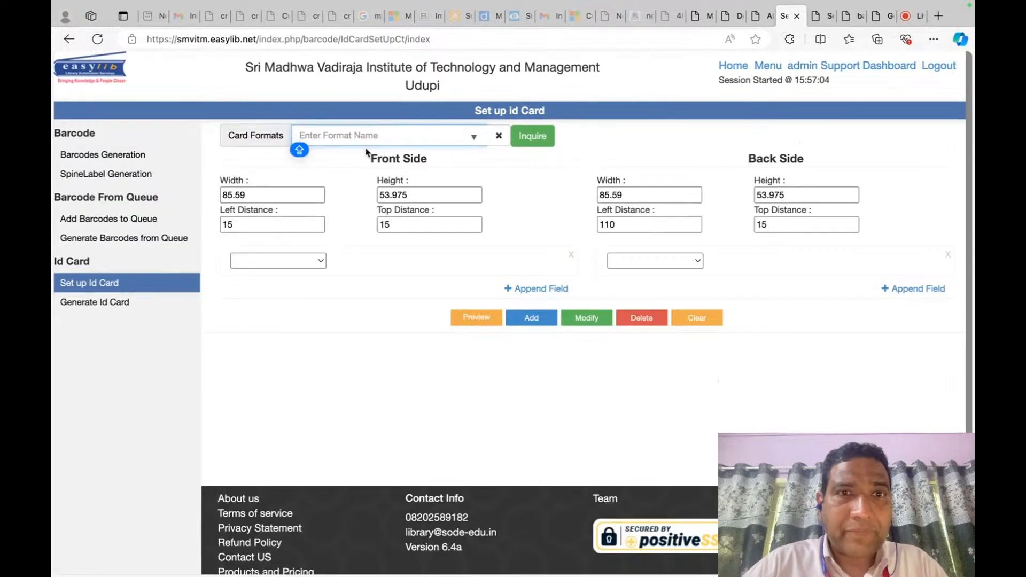
left_click(383, 255)
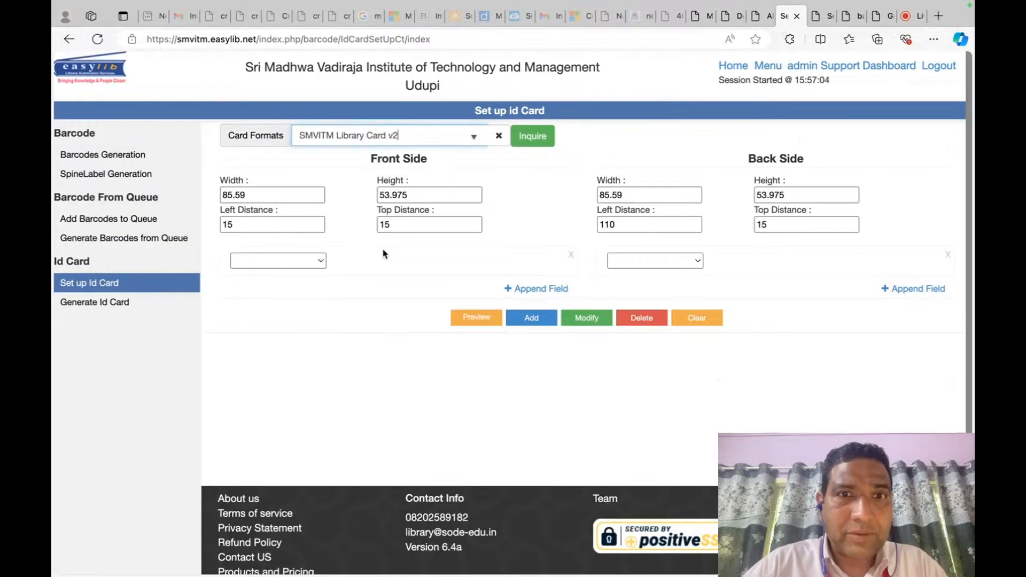
left_click(531, 147)
Set the left distance of the front side's Member Name field to 20.
scroll(394, 331, "down", 5)
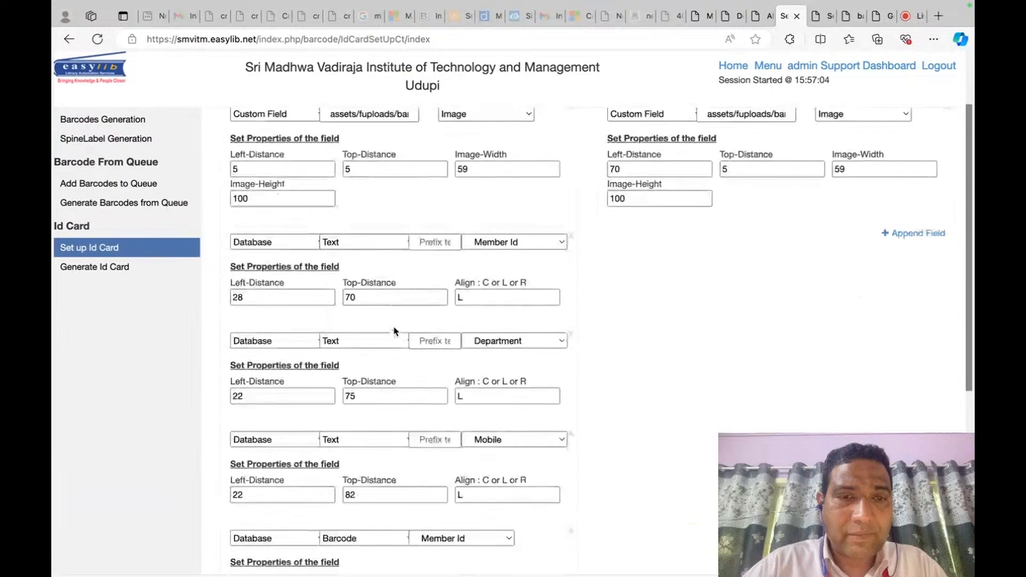
scroll(591, 384, "down", 2)
scroll(591, 384, "up", 1)
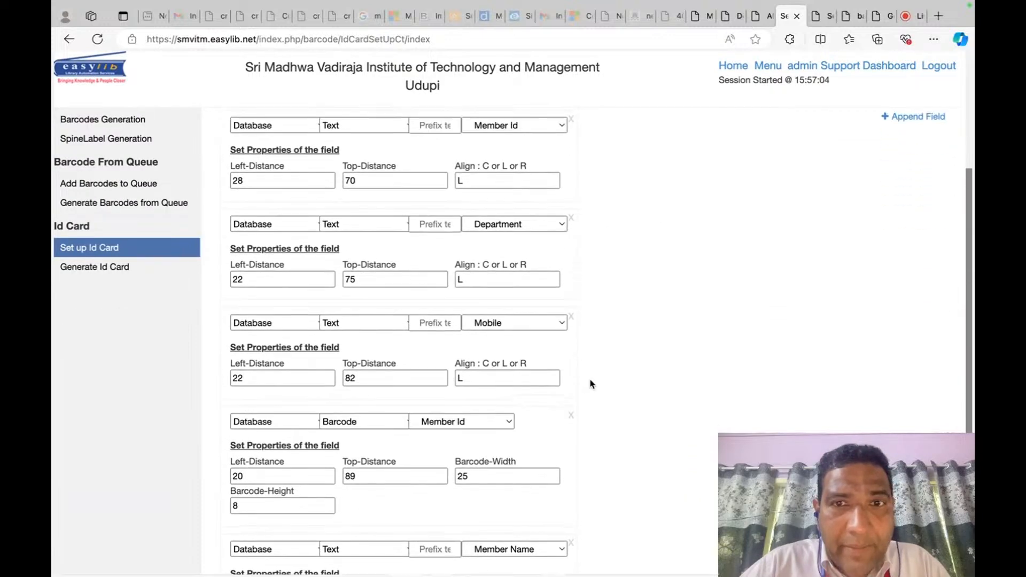
scroll(592, 384, "down", 3)
scroll(591, 384, "down", 3)
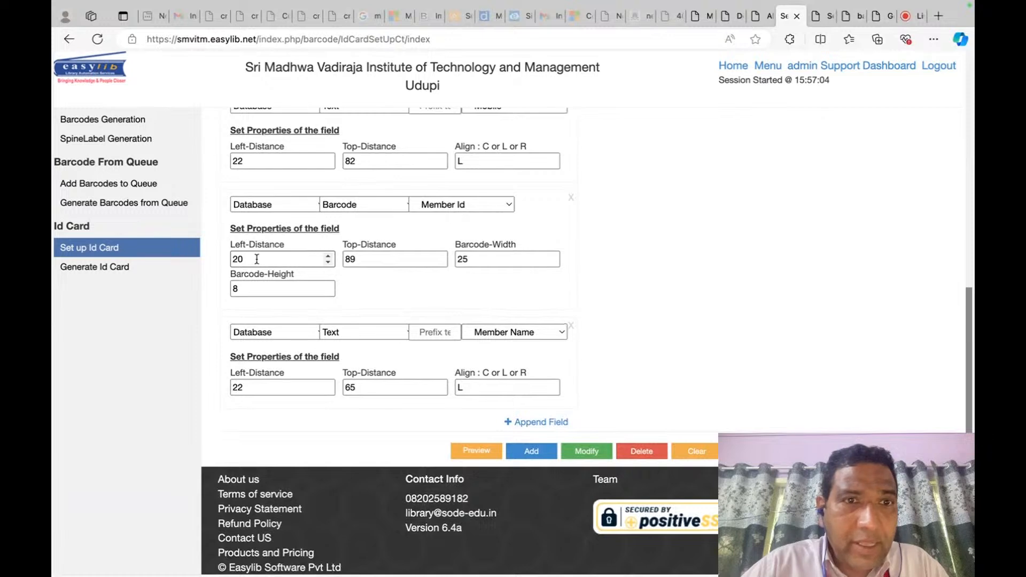
left_click(263, 390)
key("BackSpace")
type("0")
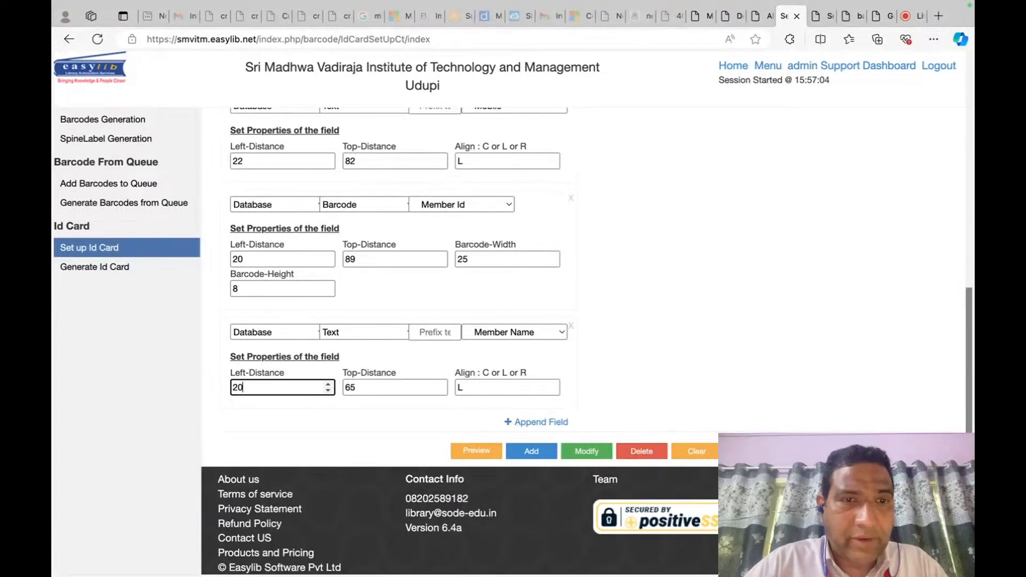
Set the left distance of the front side's Mobile field to 20.
scroll(293, 306, "up", 2)
scroll(288, 288, "up", 1)
left_click(274, 254)
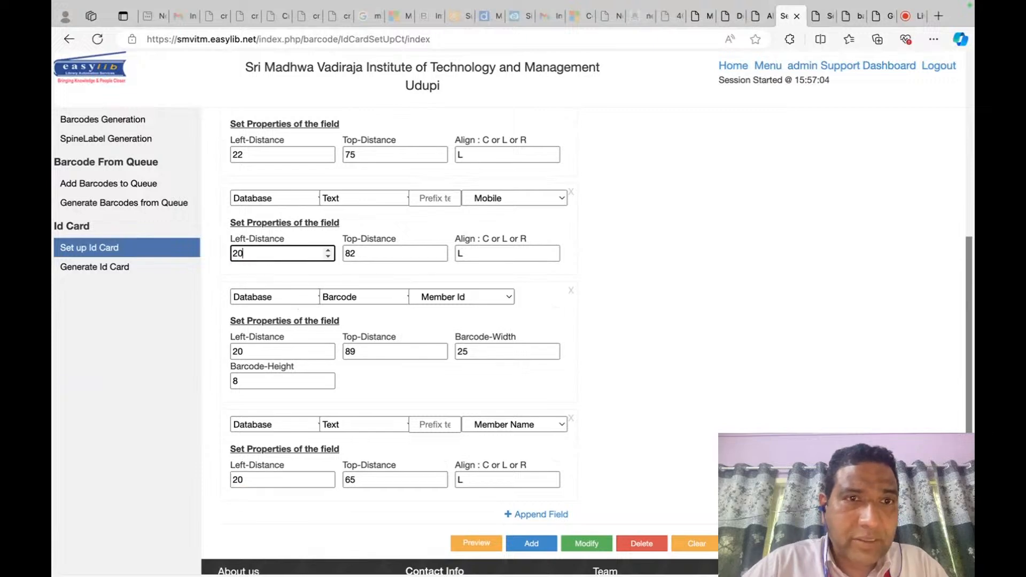
Finish the Mobile field's left distance and set the front side's Department field to the same left distance of 20.
type("0")
scroll(252, 208, "up", 1)
left_click(252, 209)
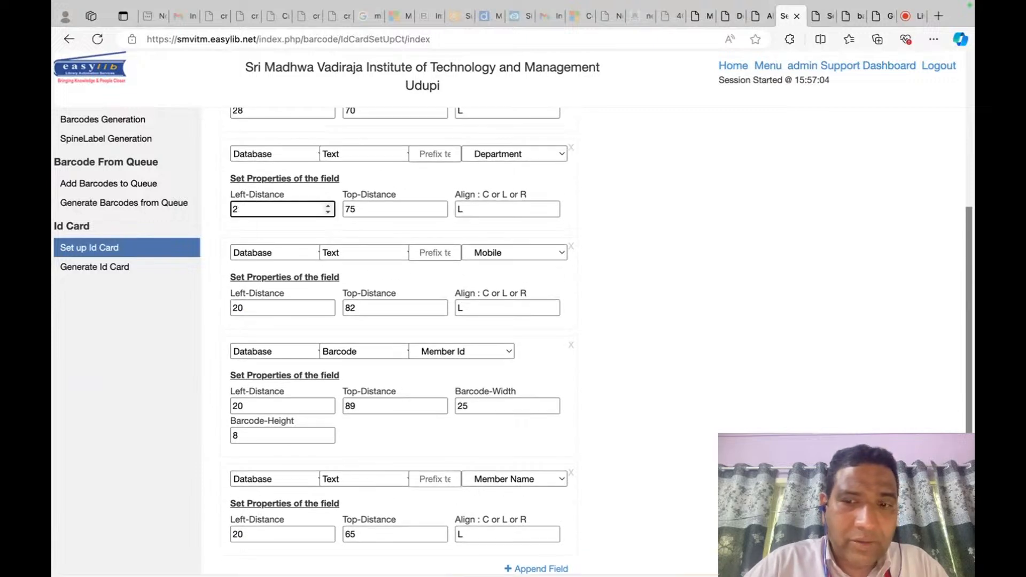
scroll(542, 277, "up", 2)
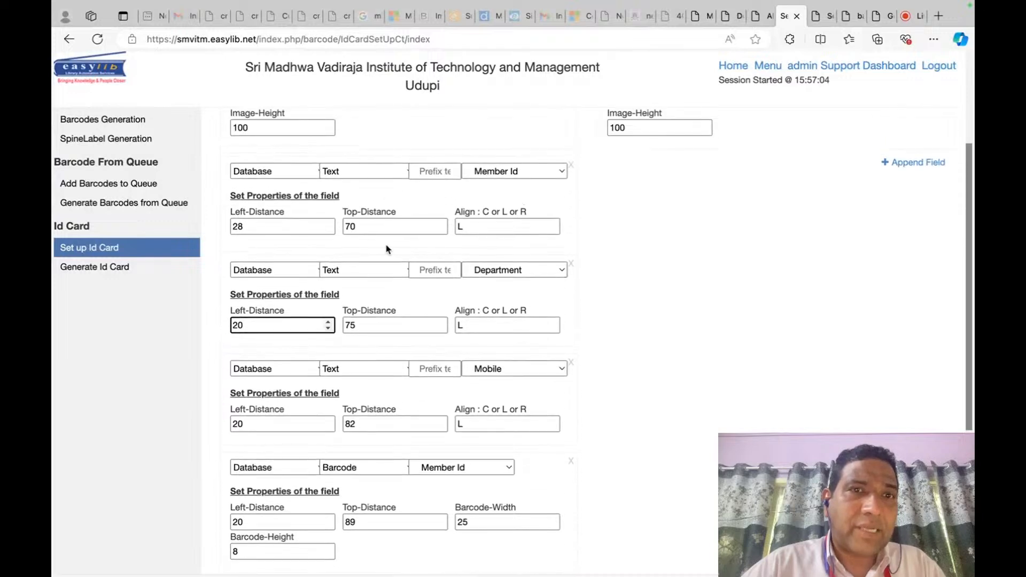
Set the left distance of the front side's Department and Mobile fields to 28, matching the Member Id text field.
scroll(275, 232, "up", 1)
left_click(262, 275)
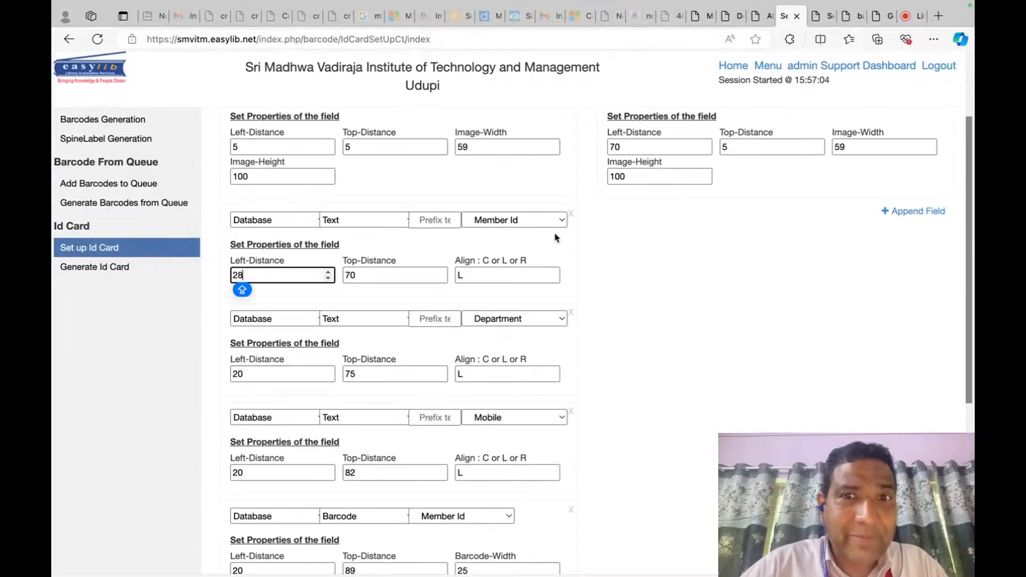
key("Tab")
key("Tab")
key("Tab")
key("Tab")
key("Tab")
key("Tab")
key("Tab")
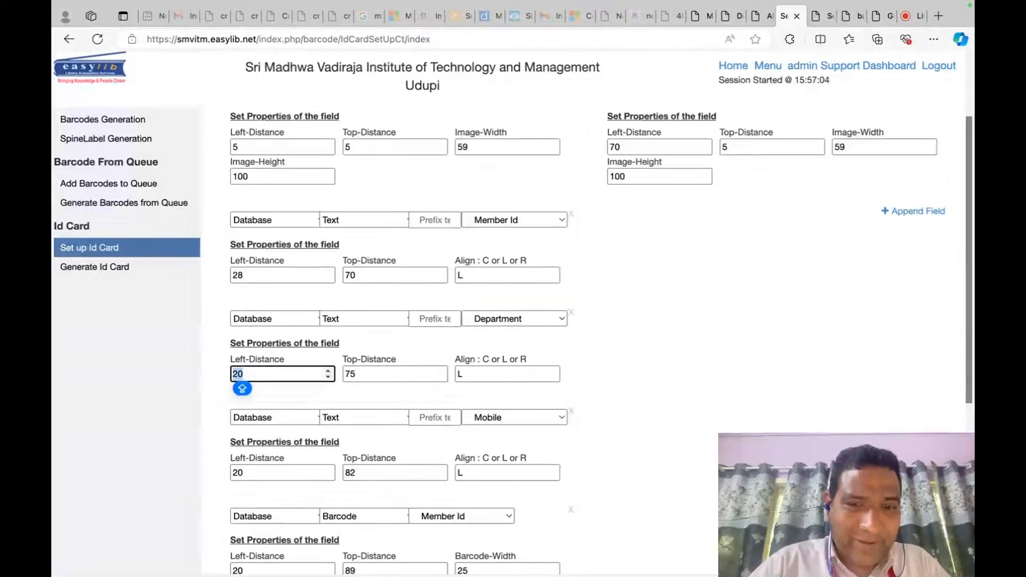
type("28")
left_click(273, 473)
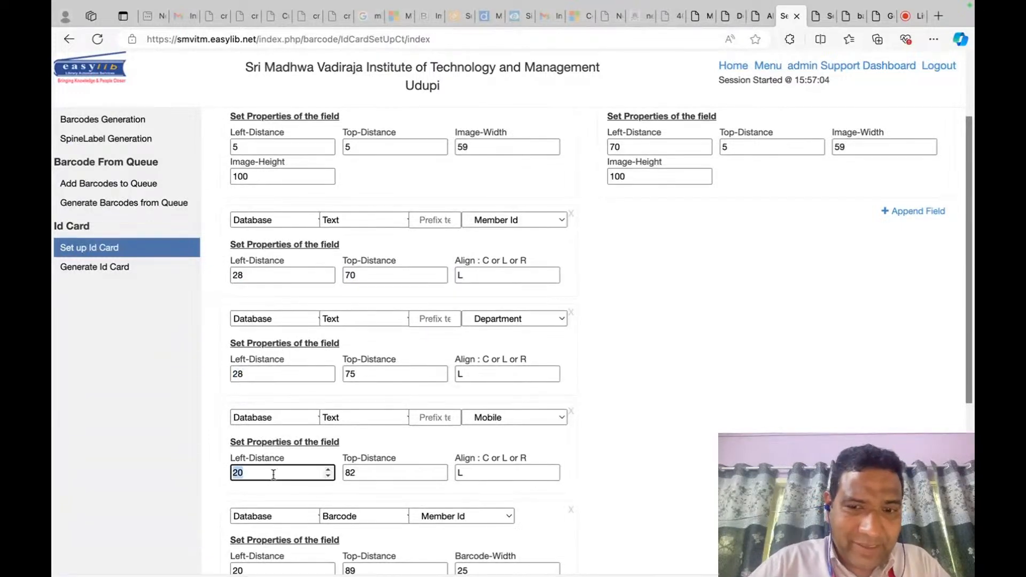
key("Tab")
Set the left distance of the front side's Member Id barcode field to 28.
scroll(273, 473, "down", 4)
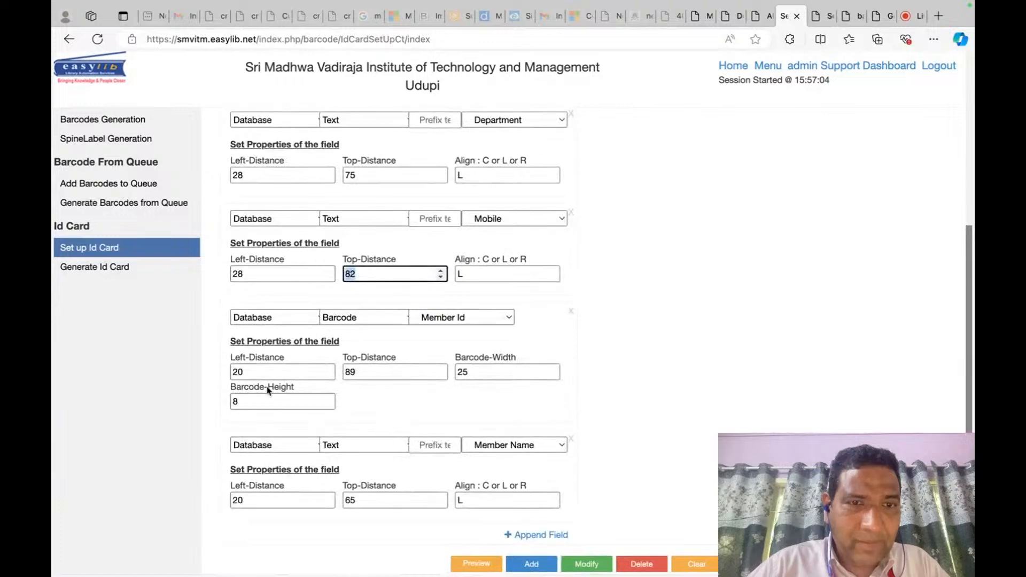
double_click(259, 368)
type("28")
key("Tab")
key("Tab")
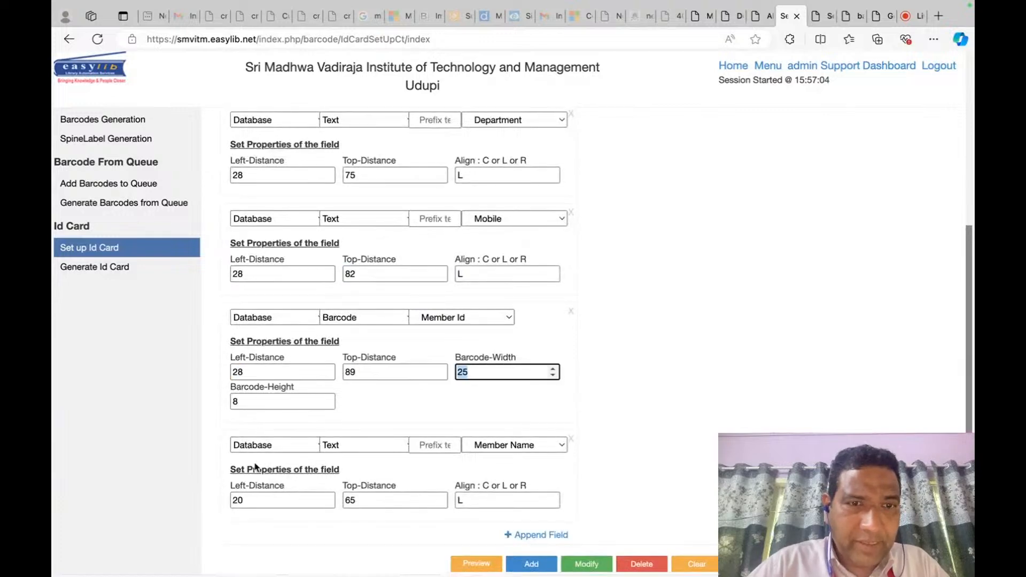
Set the front side's Member Name left distance to 28 and save the modified card format.
double_click(257, 500)
type("28")
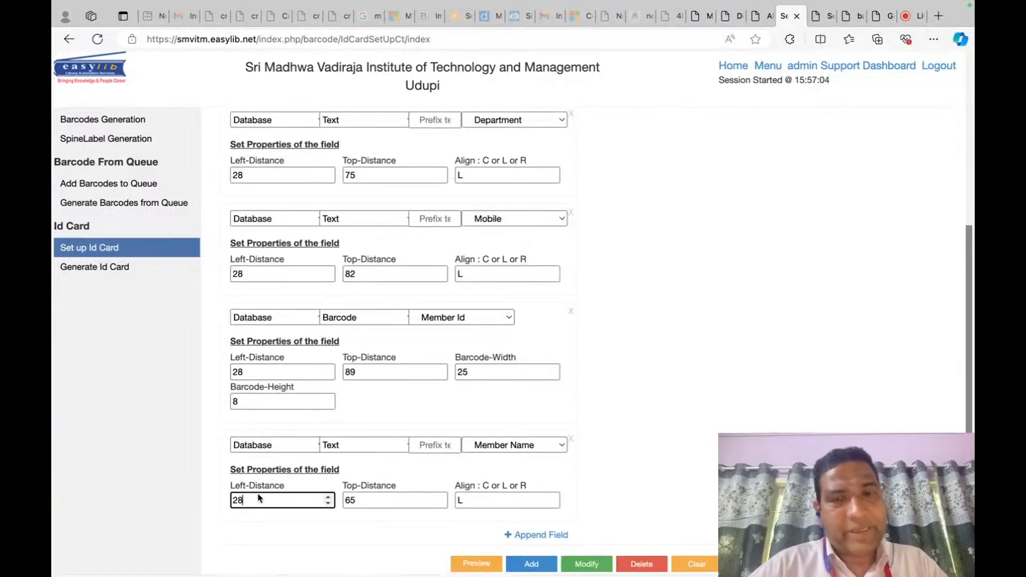
scroll(258, 498, "down", 2)
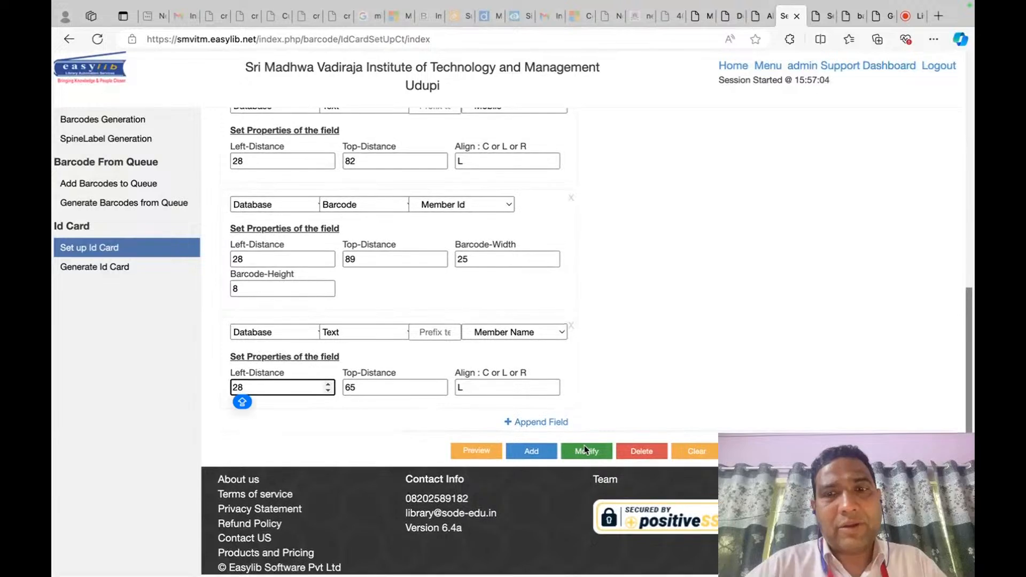
left_click(587, 451)
left_click(576, 339)
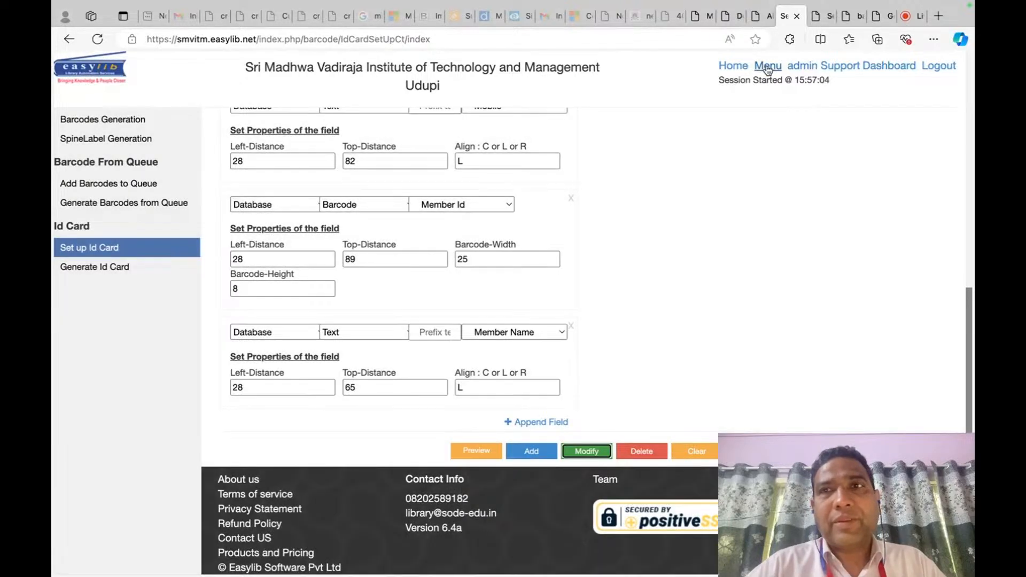
Switch to ID card generation and choose the SMVITM Library Card v2 format.
left_click(837, 20)
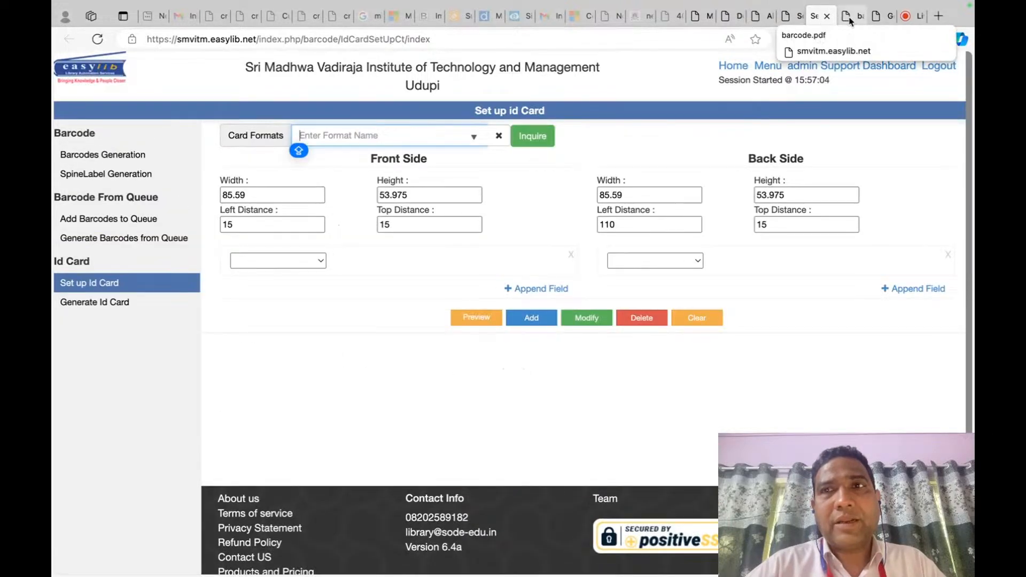
left_click(849, 19)
left_click(827, 20)
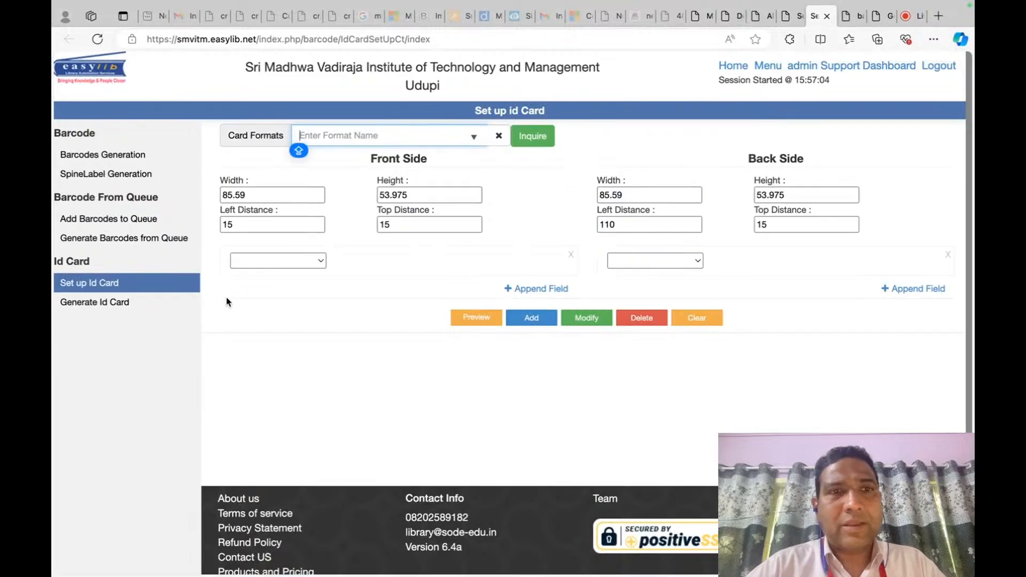
left_click(124, 300)
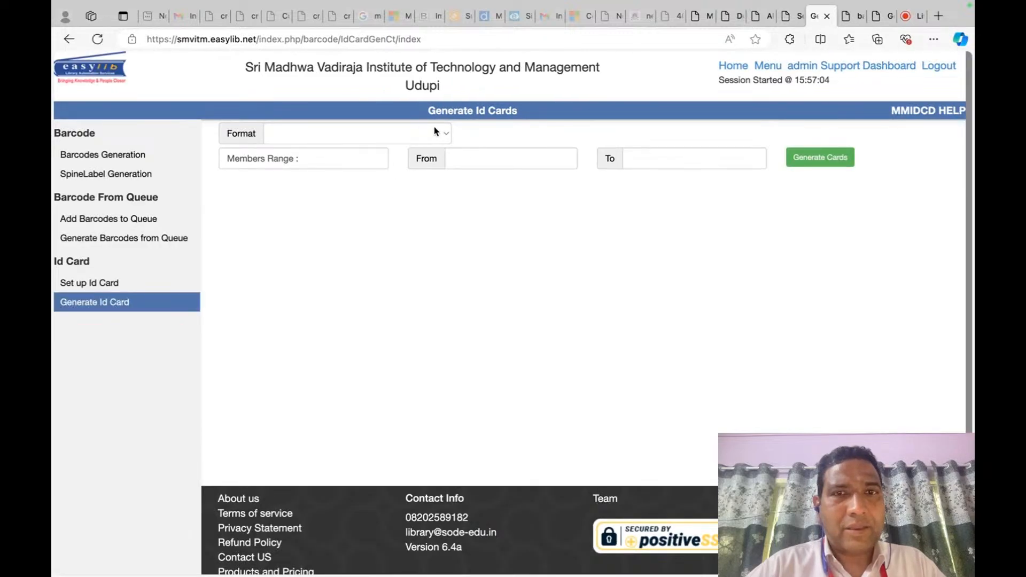
left_click(436, 132)
left_click(404, 196)
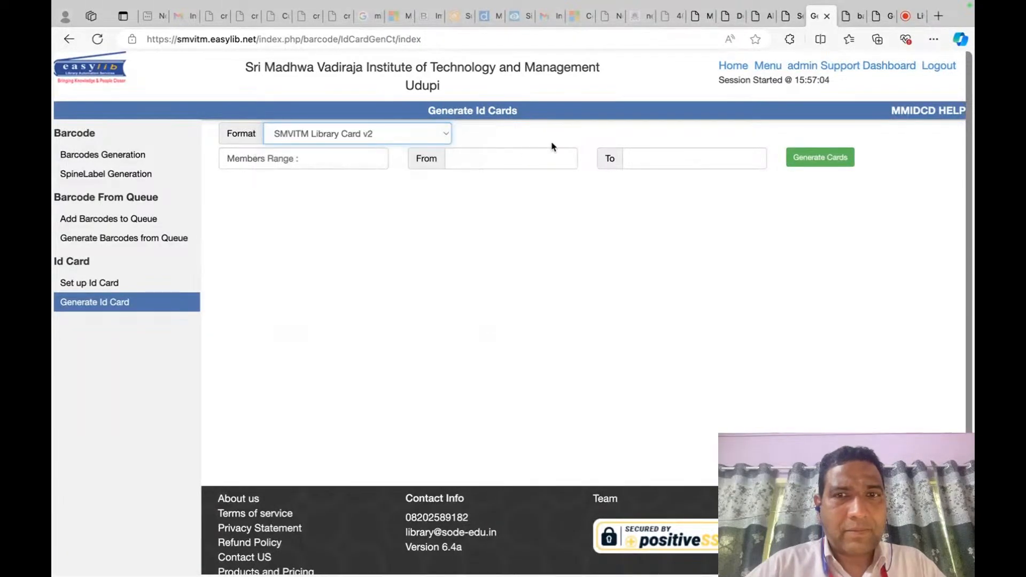
Enter the first and last member IDs of the range and generate the cards.
left_click(552, 144)
left_click(544, 152)
type("4MW10CS001")
key("Tab")
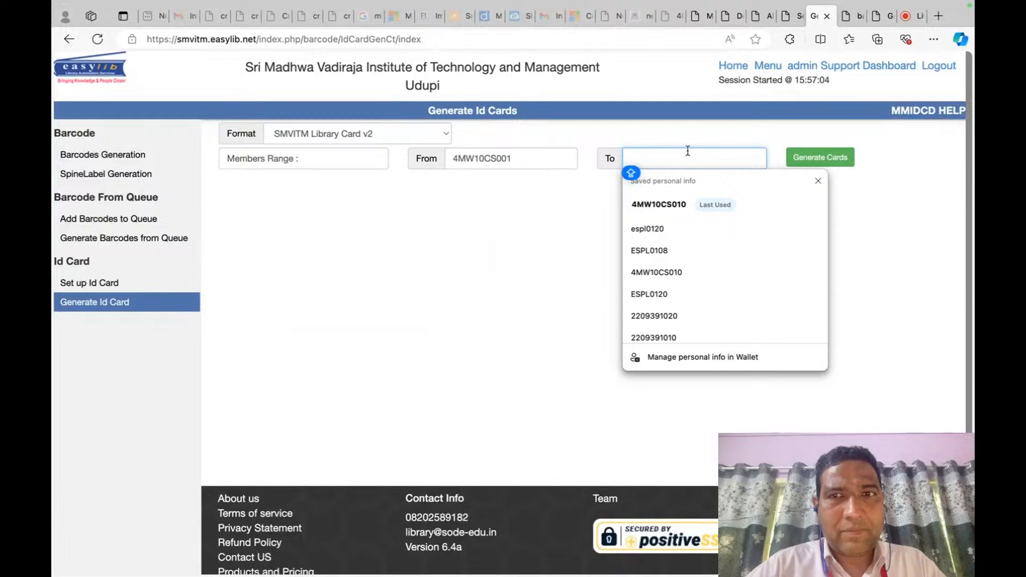
left_click(662, 205)
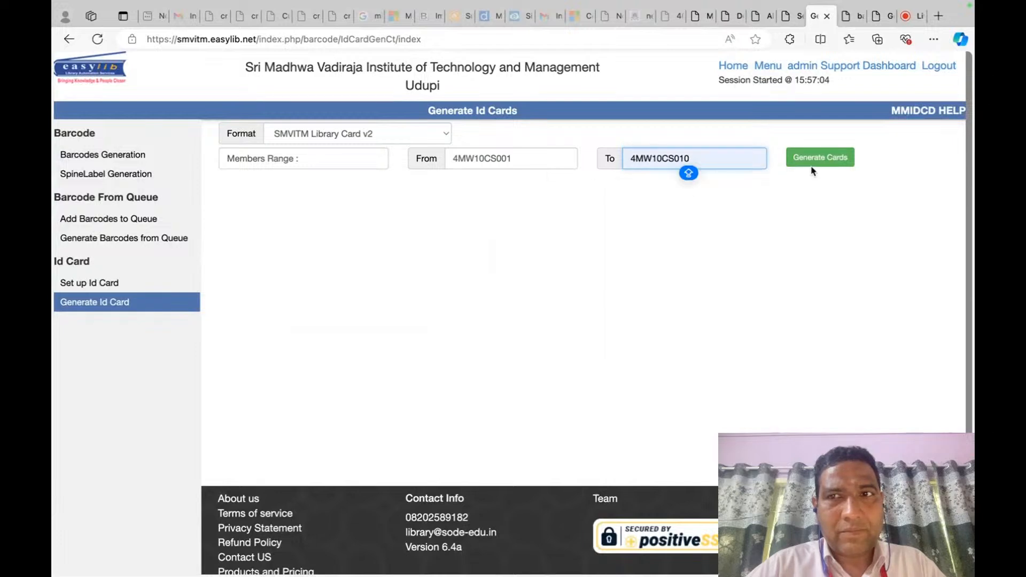
left_click(816, 160)
Examine the alignment of the name, library ID, department, phone and barcode on the first generated card.
scroll(422, 308, "down", 2)
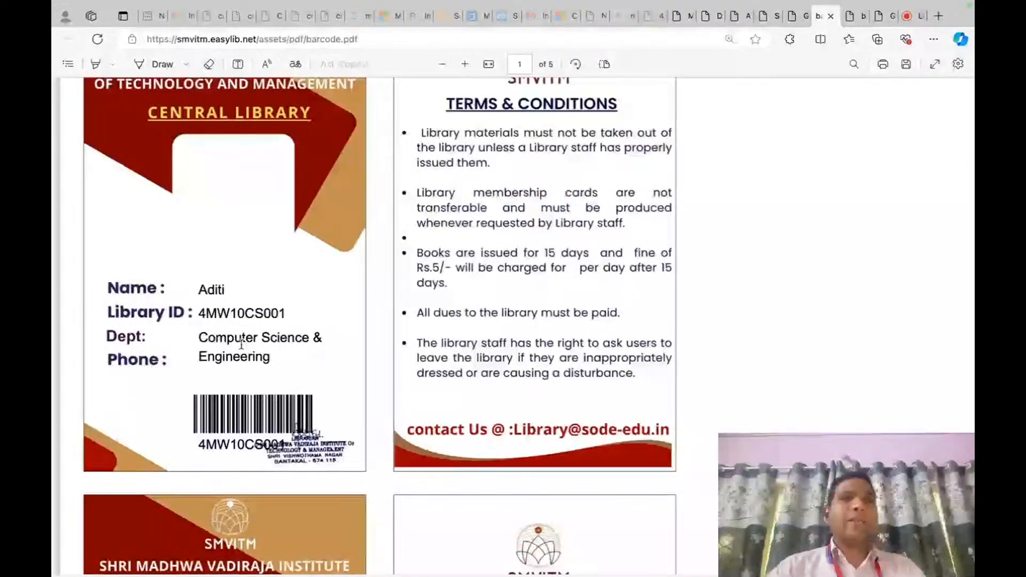
scroll(241, 344, "up", 2)
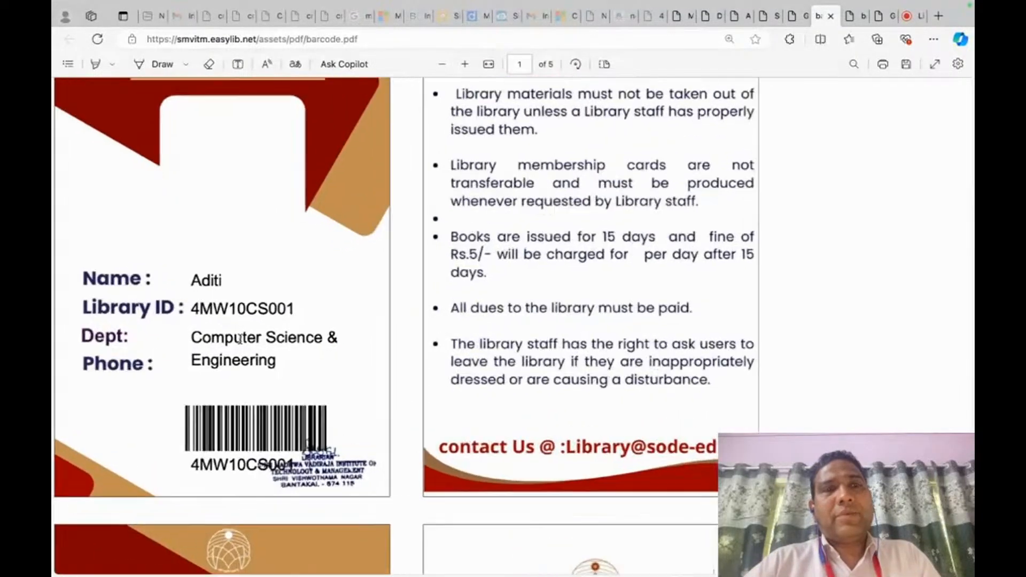
scroll(239, 339, "down", 2)
scroll(181, 324, "down", 1)
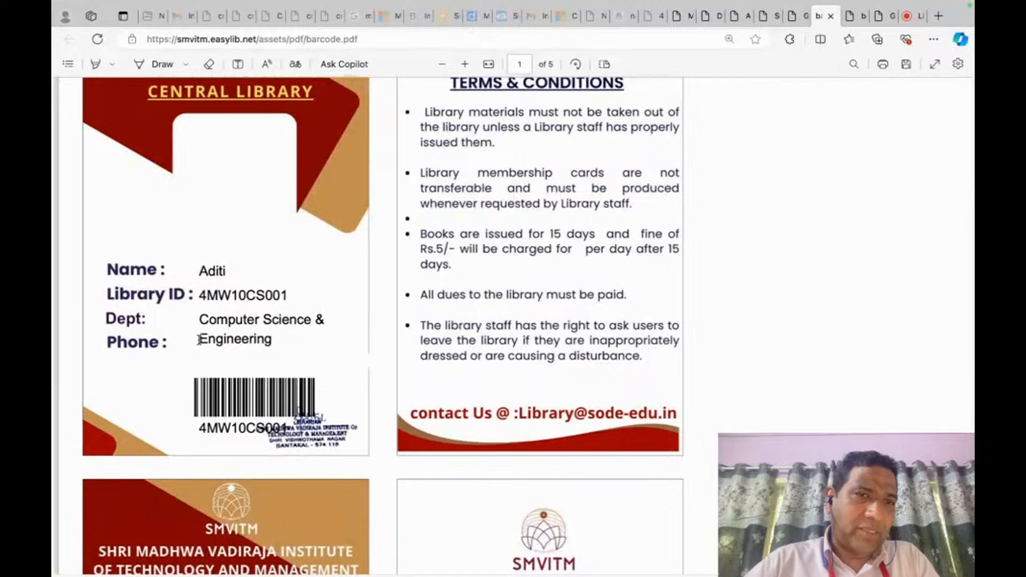
left_click_drag(199, 339, 241, 340)
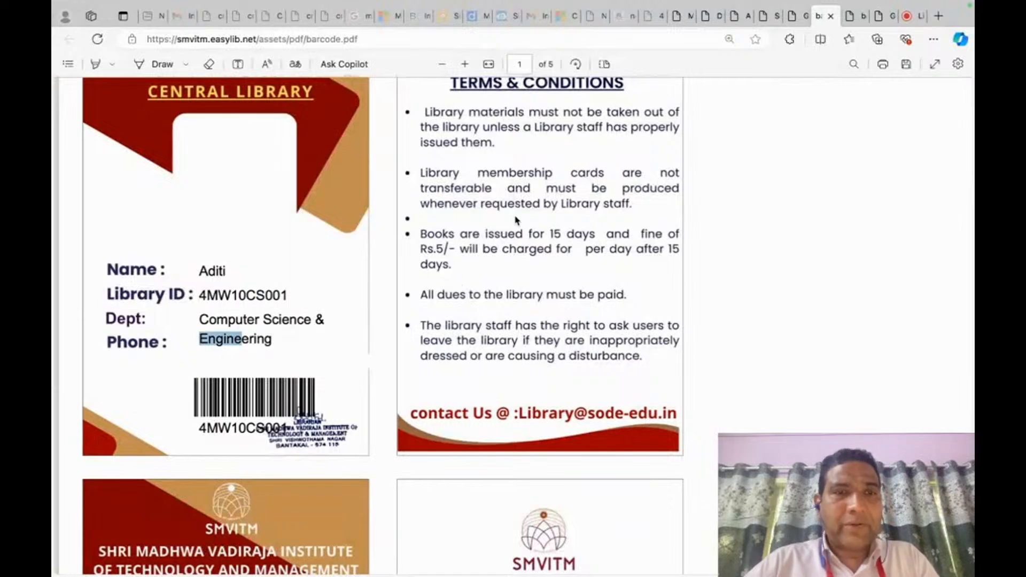
Return to the ID card setup and set the top distance of the front side's Mobile field to 83.
left_click(799, 16)
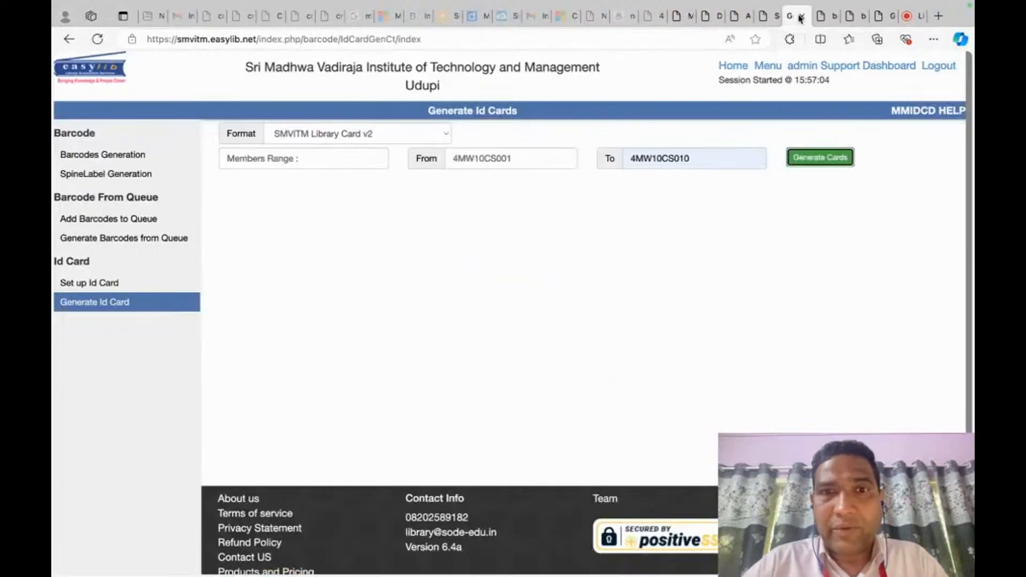
left_click(761, 16)
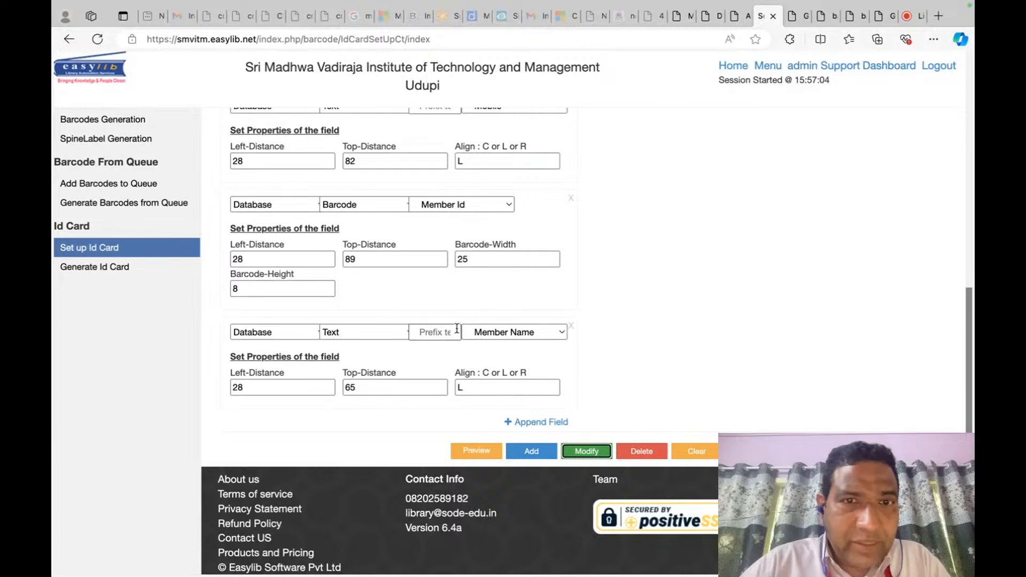
scroll(422, 251, "up", 2)
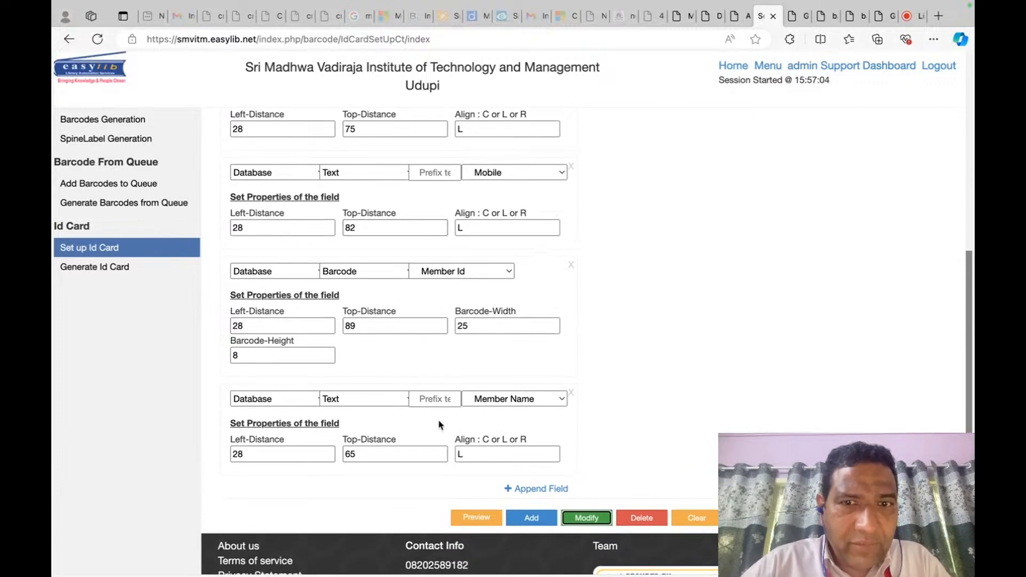
scroll(404, 356, "up", 1)
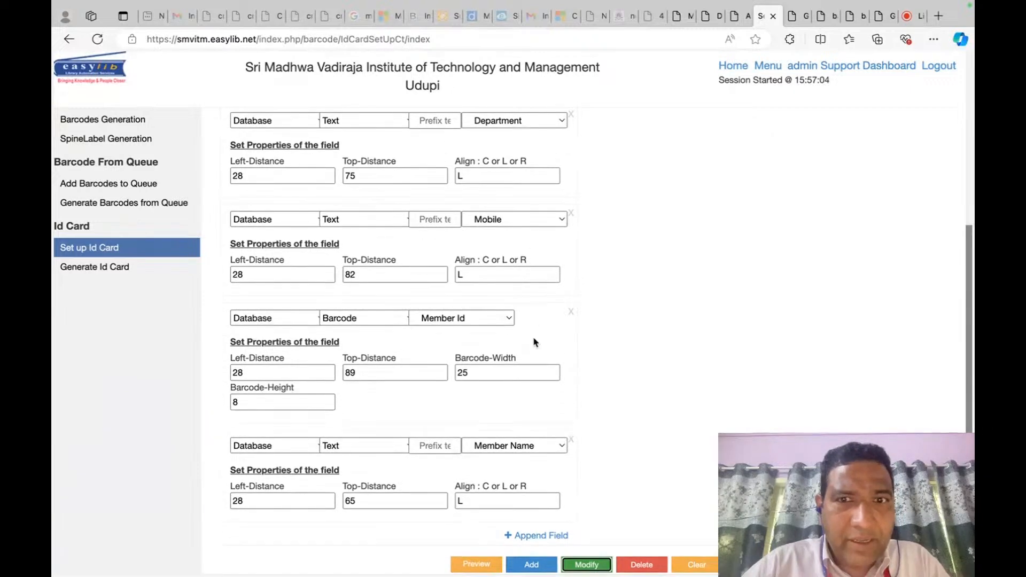
scroll(535, 340, "up", 2)
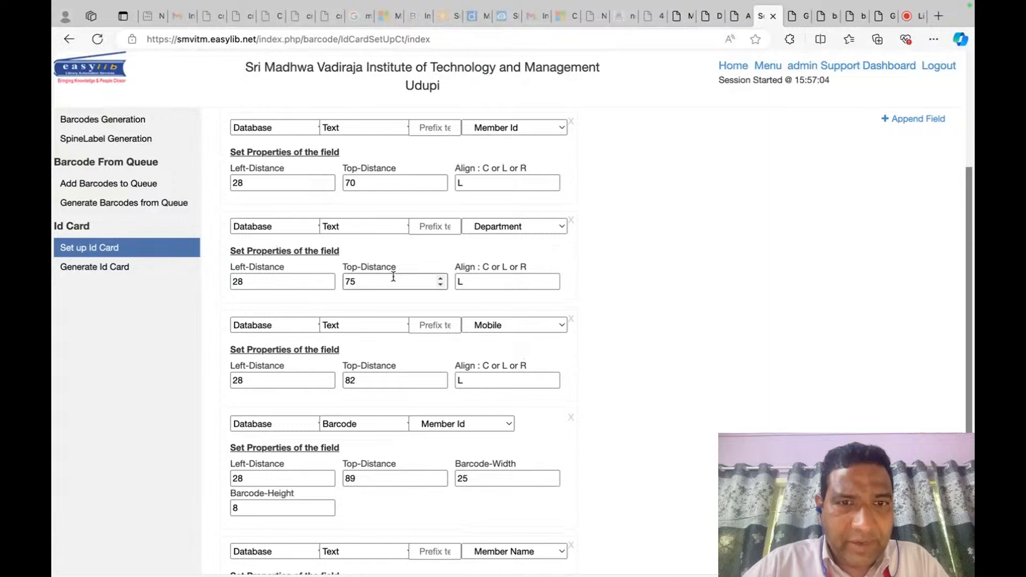
left_click(367, 380)
key("Caps_Lock")
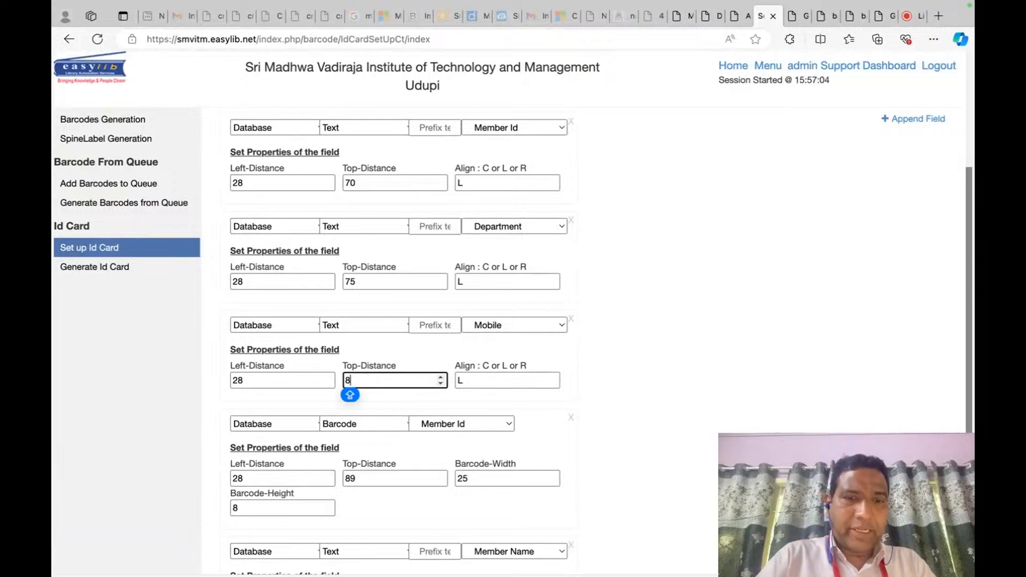
type("3")
Save the modified SMVITM Library Card v2 format.
left_click(657, 394)
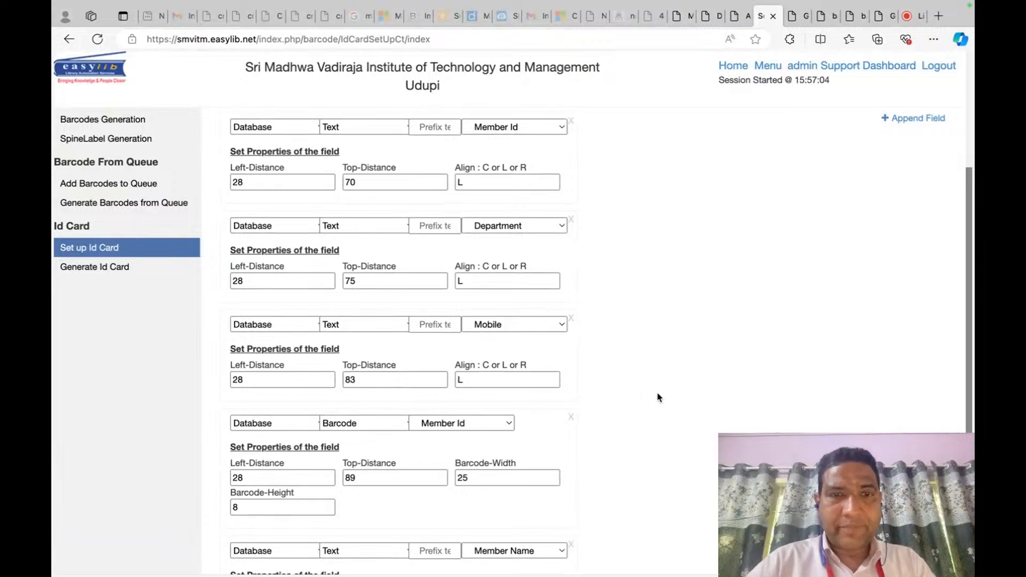
scroll(589, 419, "down", 4)
left_click(586, 447)
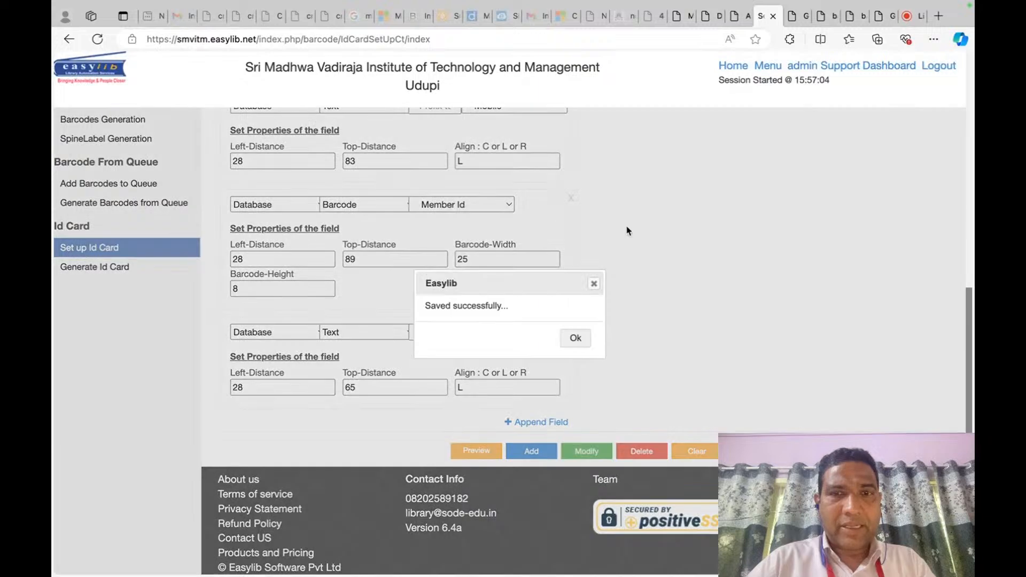
left_click(570, 337)
Check the first member's phone number in the members list, then open that member's profile and copy the member ID.
left_click(740, 16)
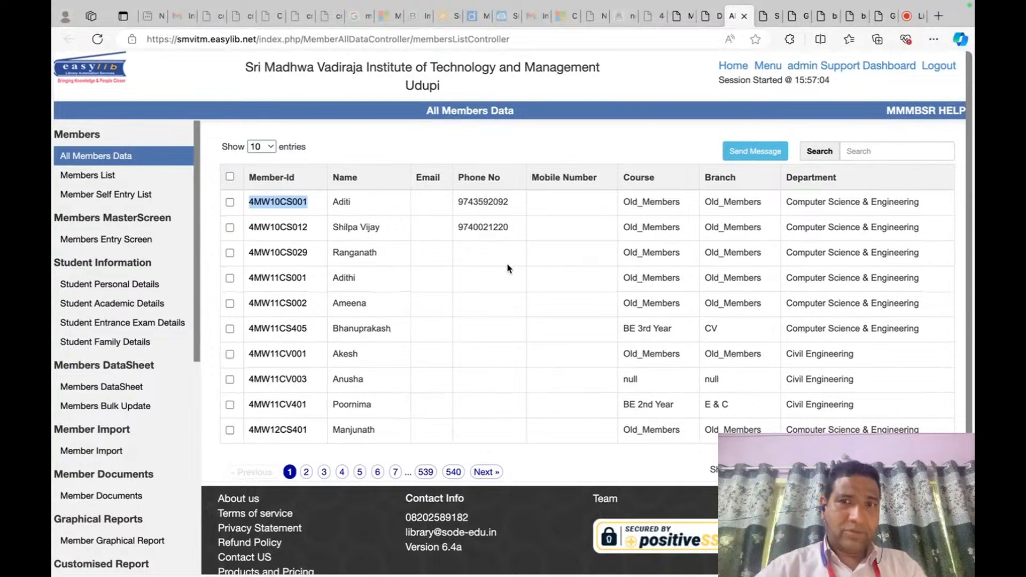
double_click(477, 202)
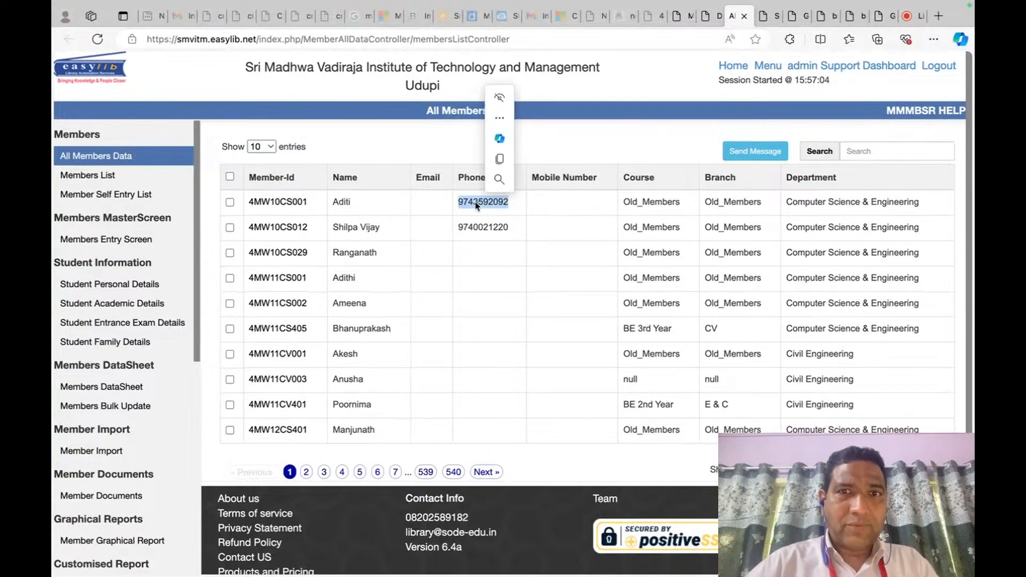
left_click(311, 205)
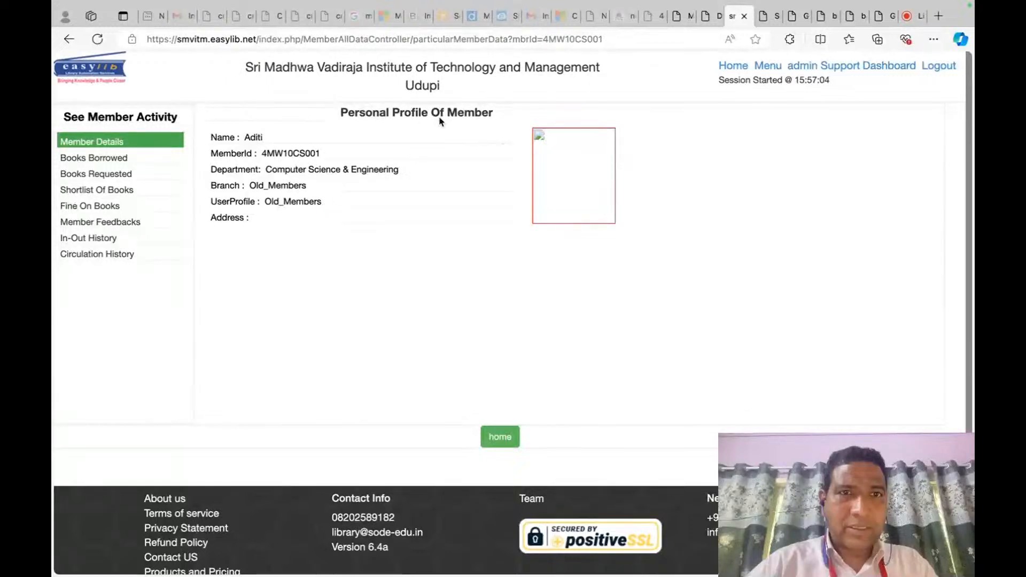
double_click(297, 155)
key("super+c")
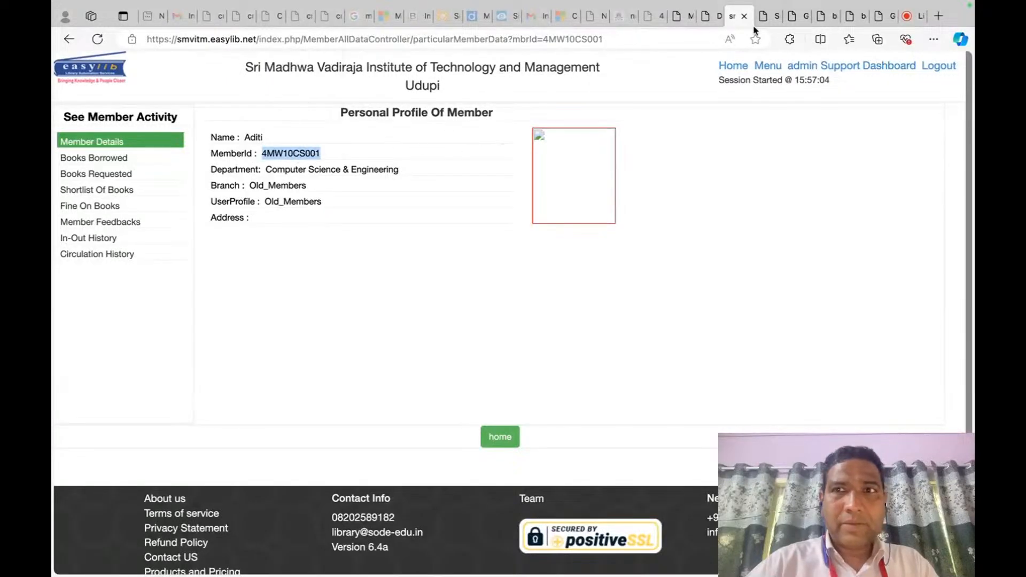
Find the Members (Student) Information module in the list of modules and open it.
left_click(710, 18)
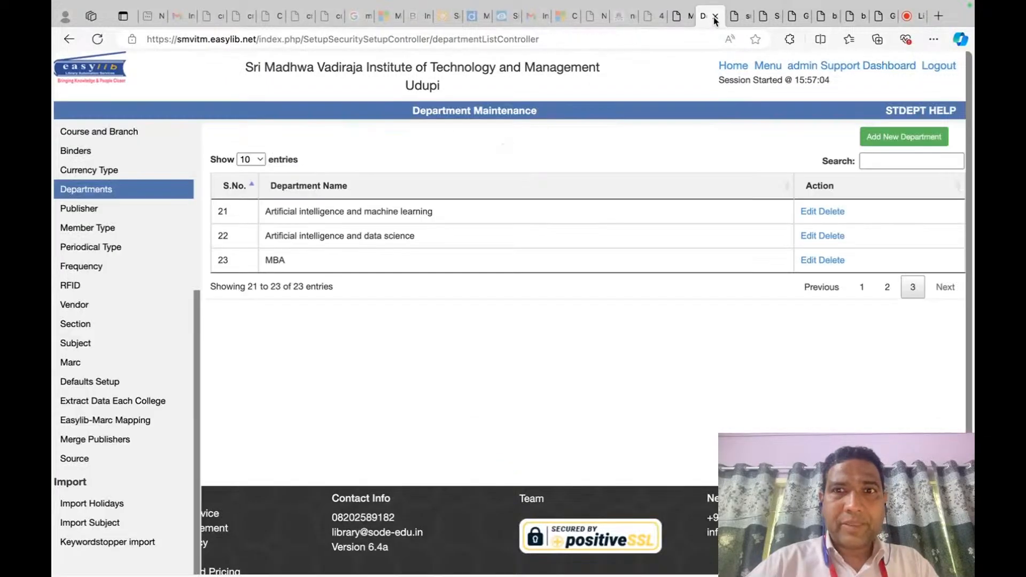
left_click(768, 65)
key("super+f")
type("MEMBER")
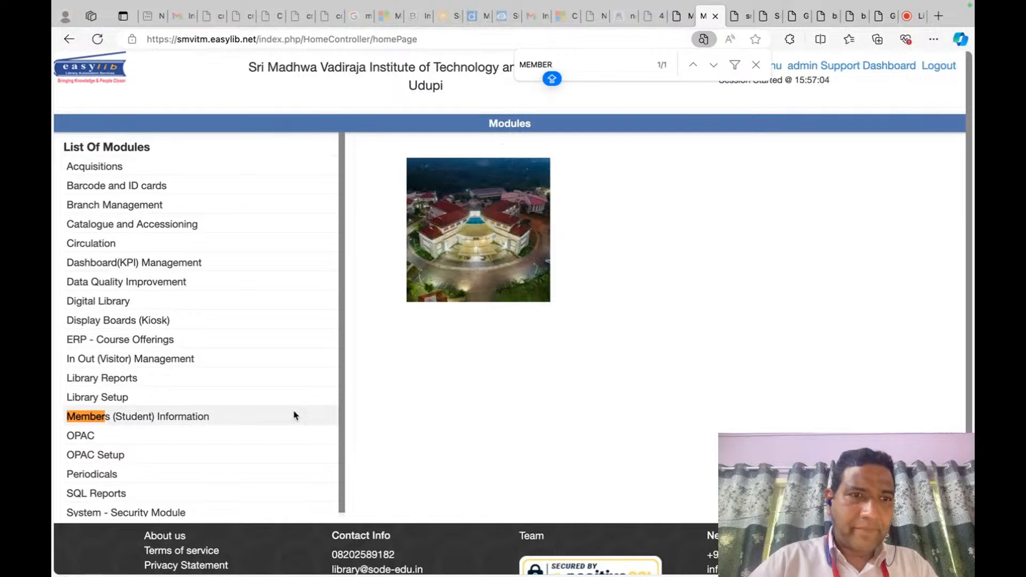
left_click(208, 417)
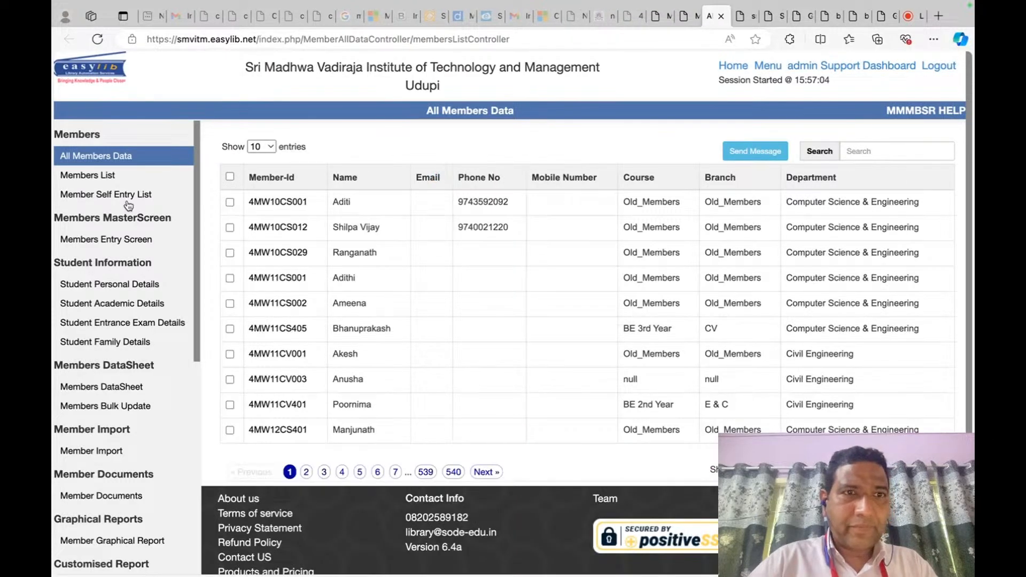
Open the Members Entry Screen and look up the member record using the copied member ID.
left_click(111, 239)
left_click(742, 170)
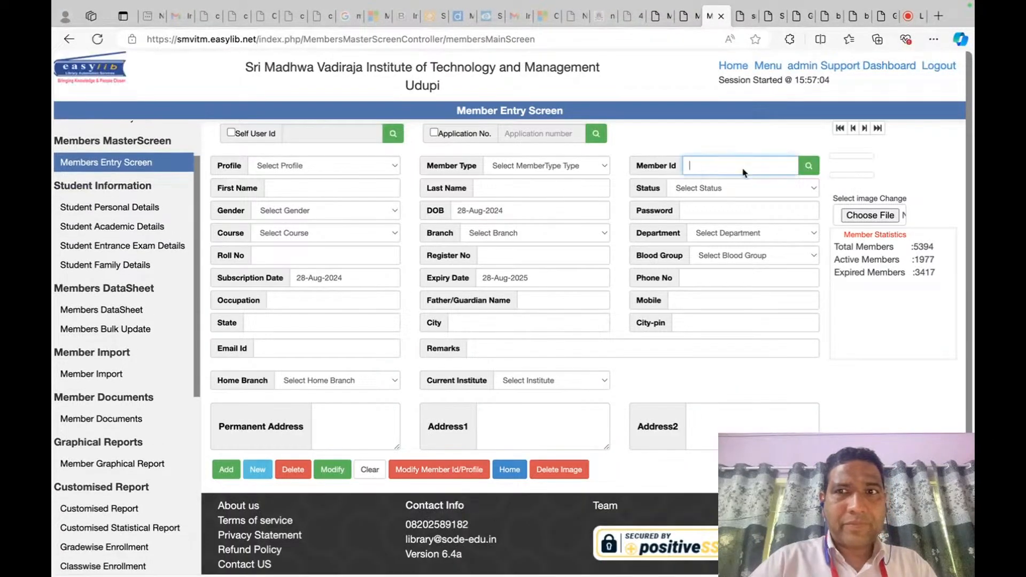
key("super+v")
left_click(812, 168)
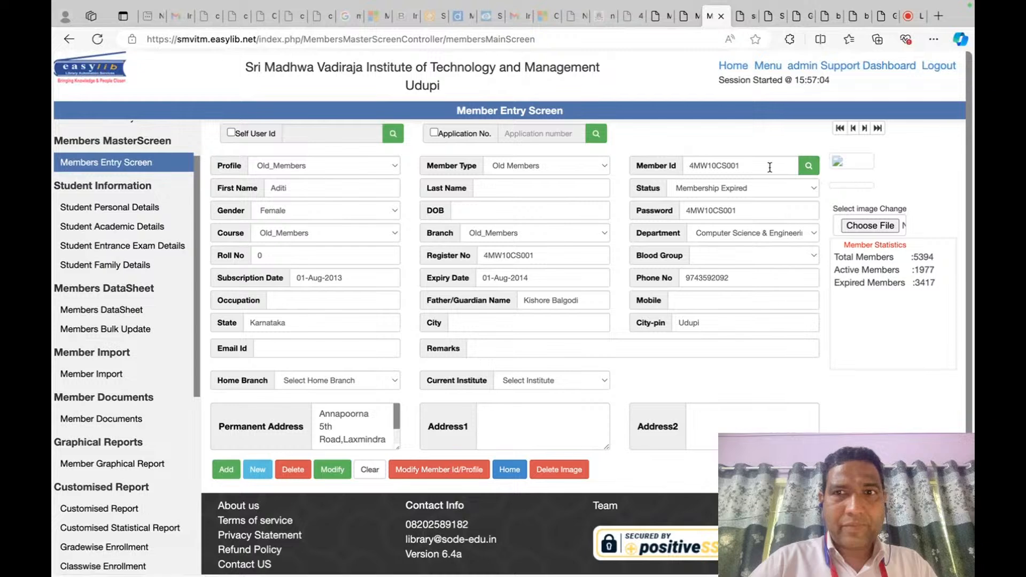
Copy the member ID into the member's Mobile field and save the modified record.
double_click(733, 164)
key("super+c")
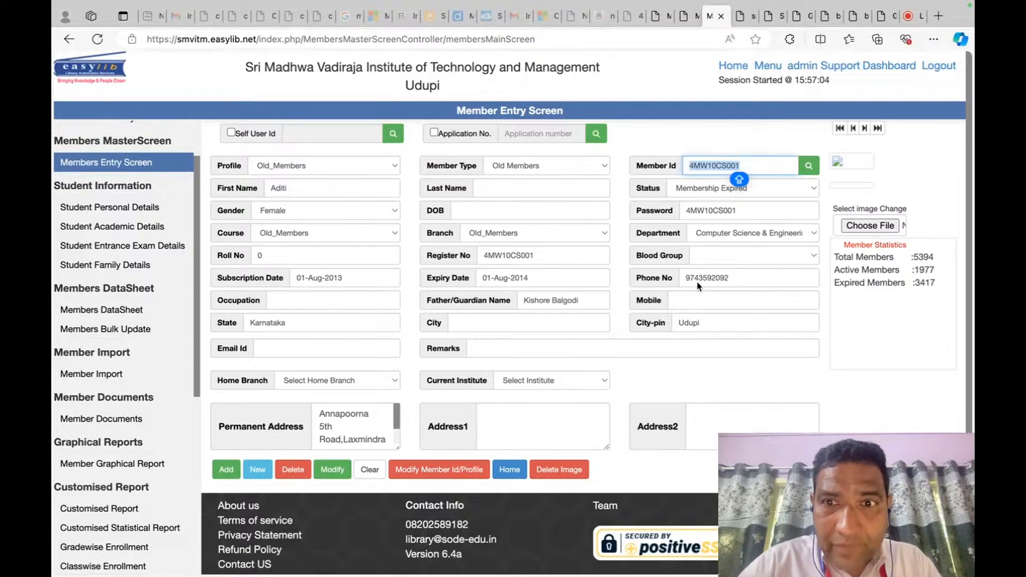
left_click(693, 301)
key("super+v")
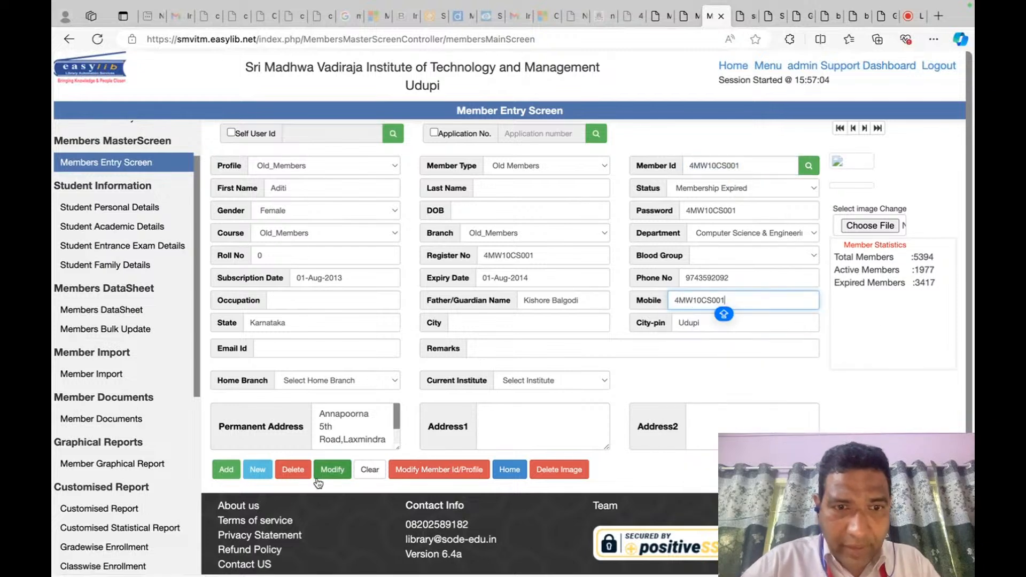
left_click(332, 469)
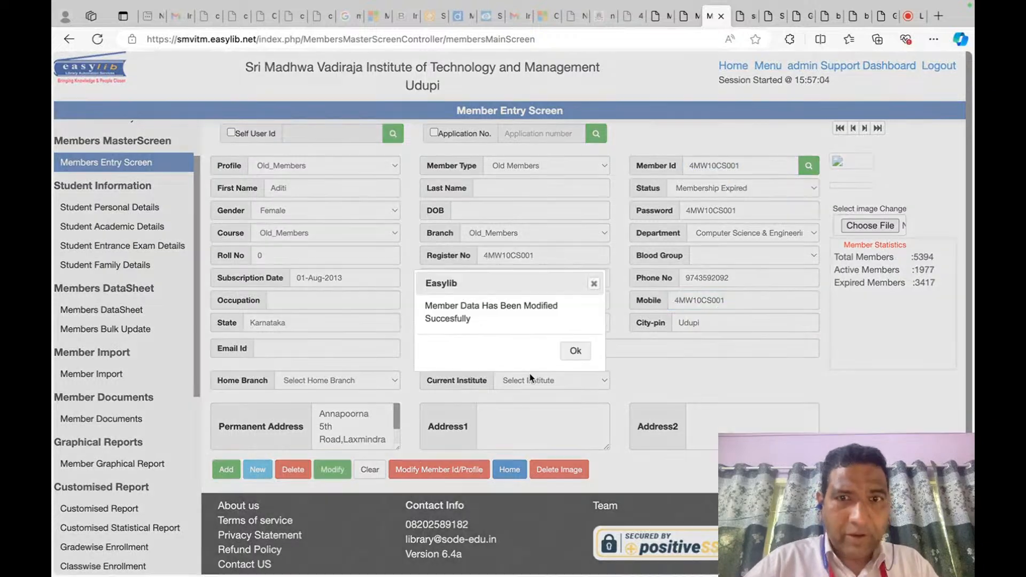
left_click(572, 350)
Generate the cards again for the current member range and check the Phone line on the first member's card.
left_click(749, 17)
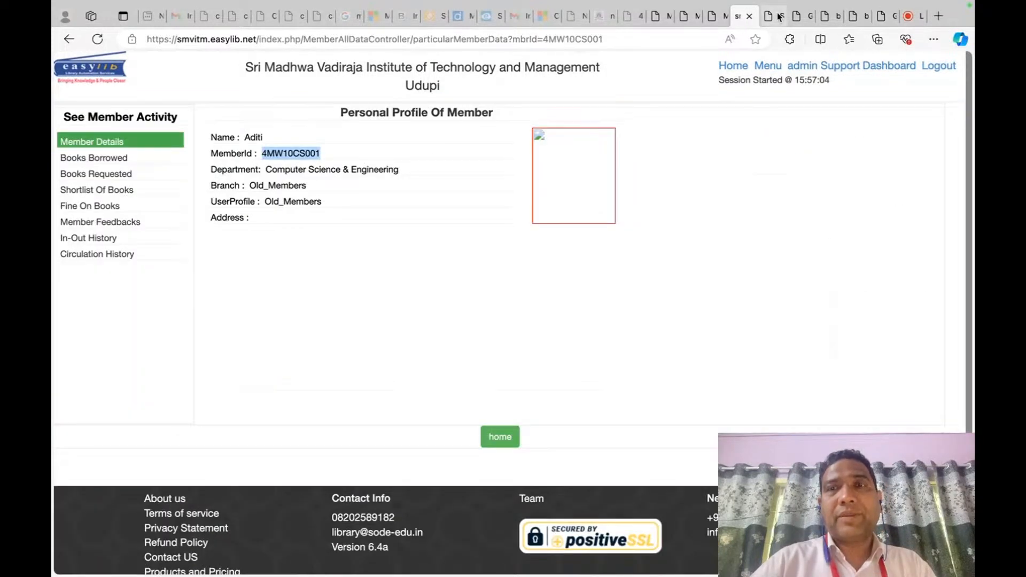
left_click(769, 16)
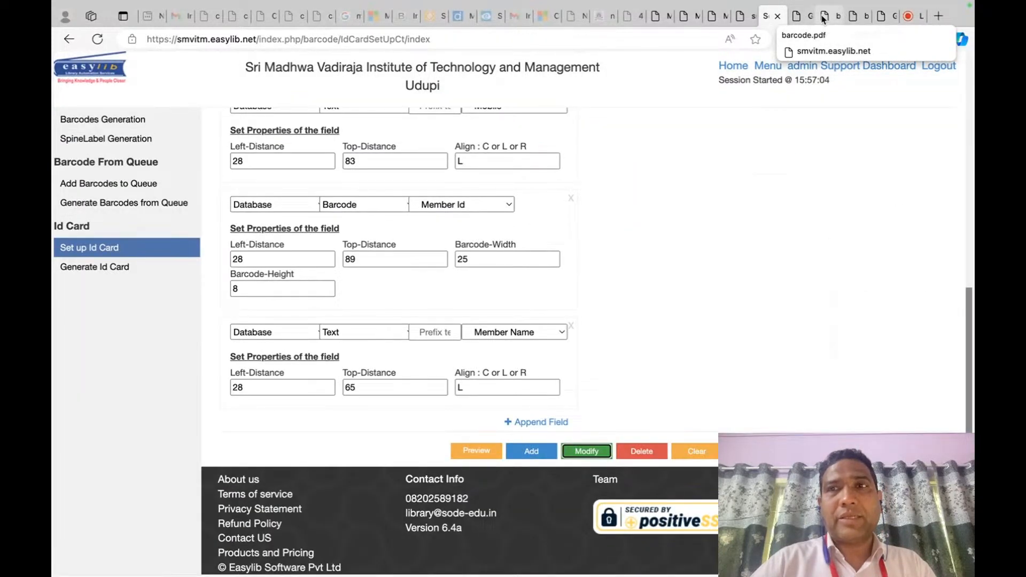
left_click(804, 18)
left_click(819, 164)
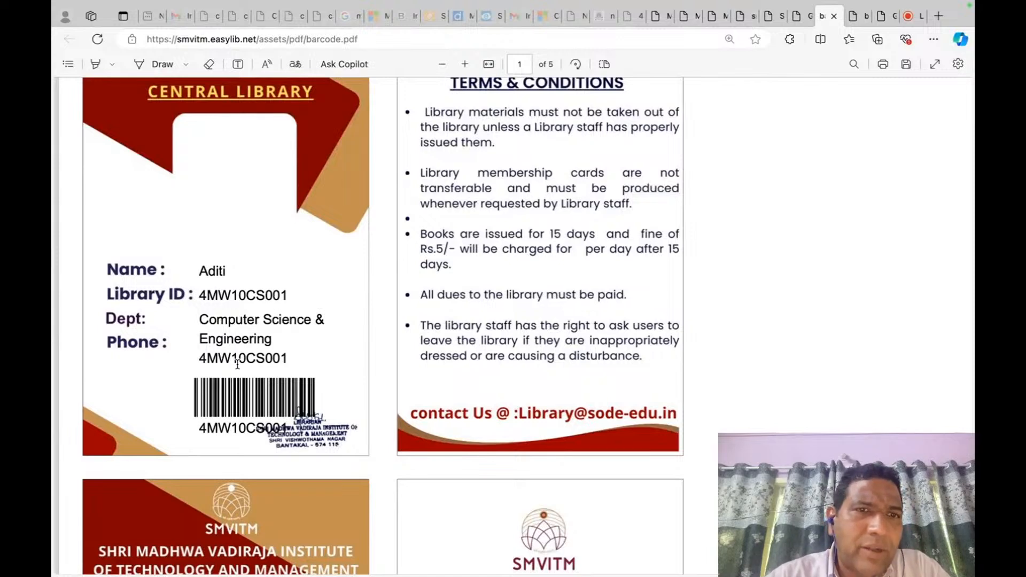
double_click(255, 348)
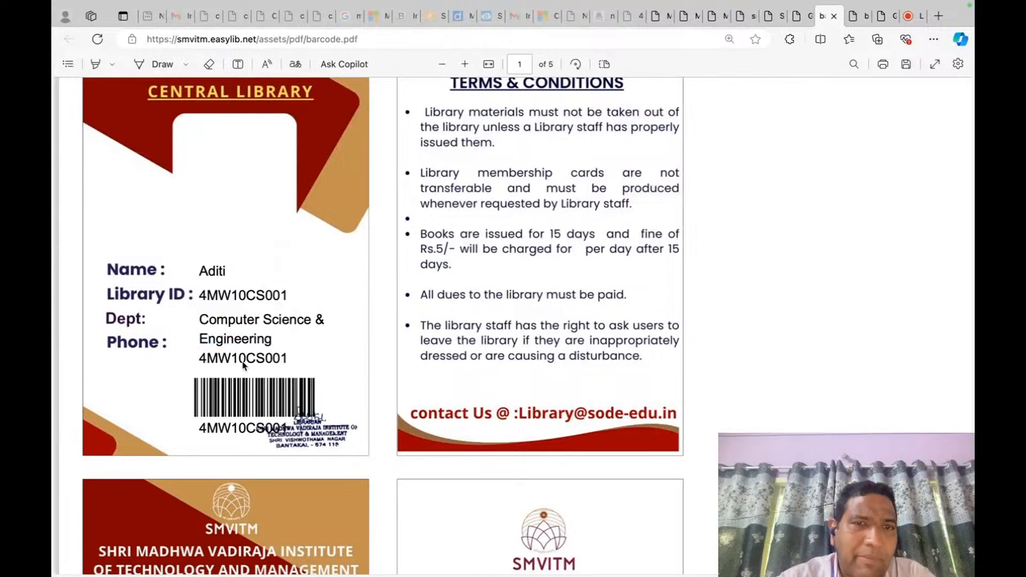
double_click(245, 362)
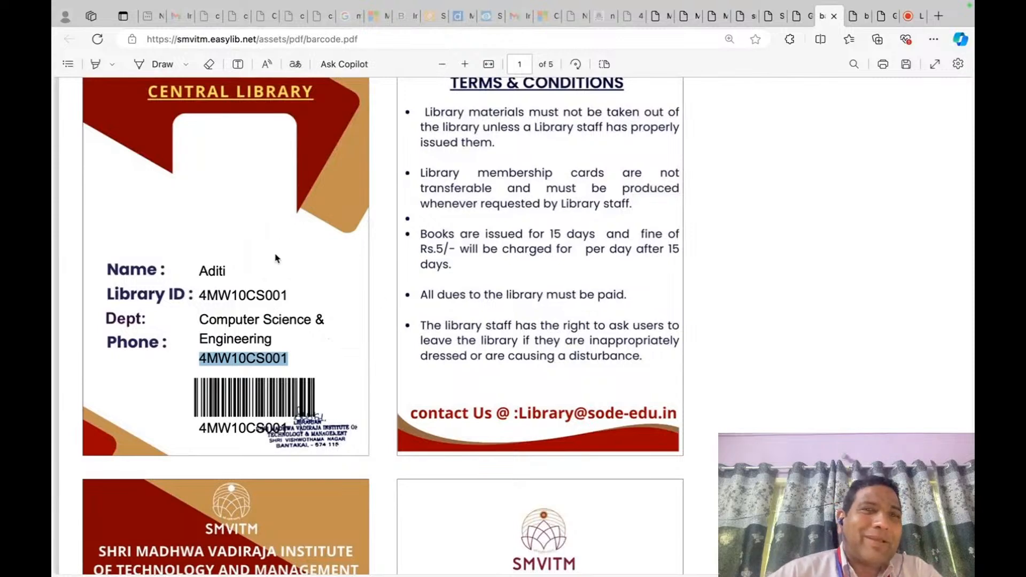
left_click(242, 349)
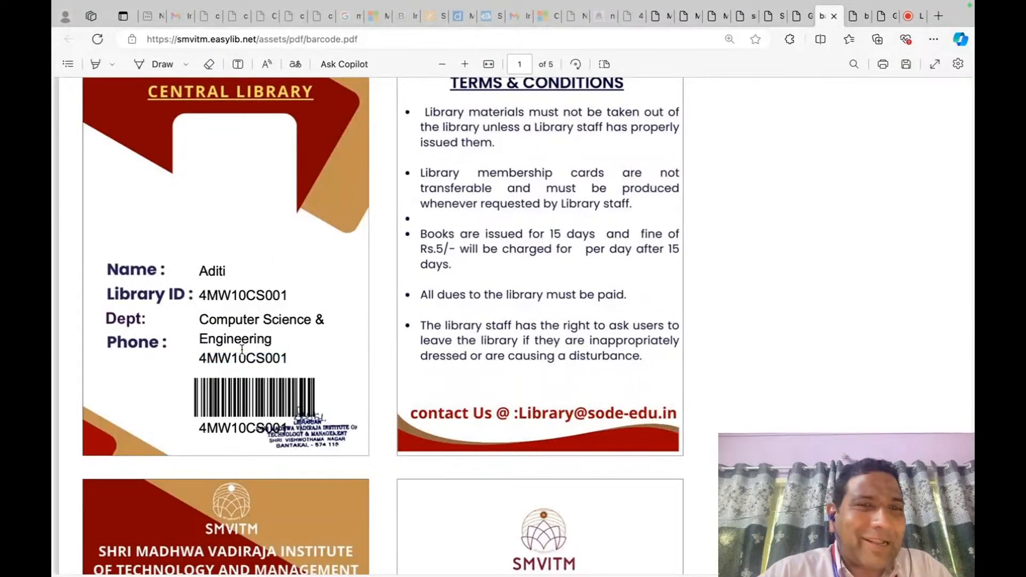
Return to the Member Entry Screen, replace the Mobile value with the member's phone number and save the record.
left_click(797, 16)
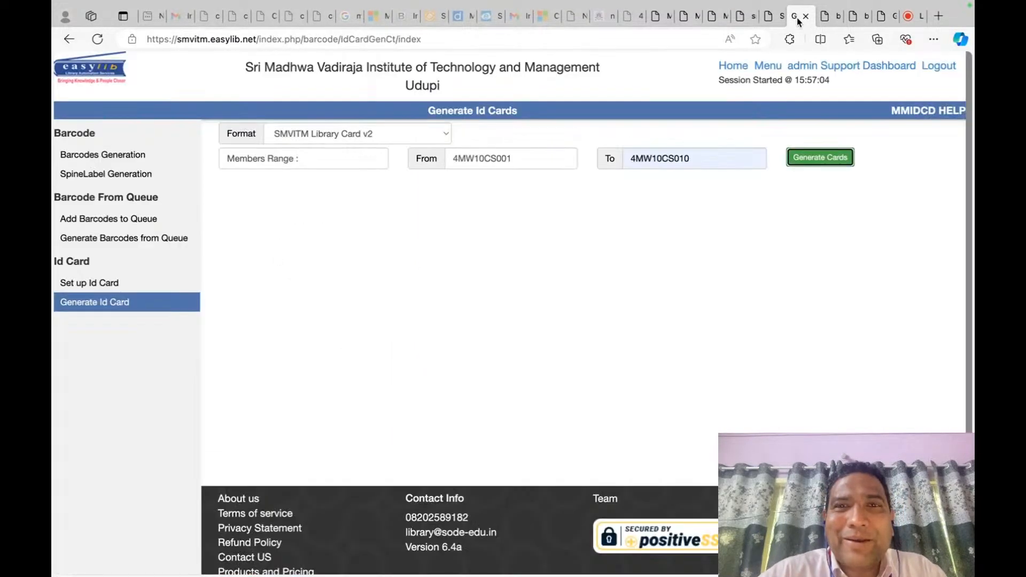
left_click(775, 18)
left_click(743, 18)
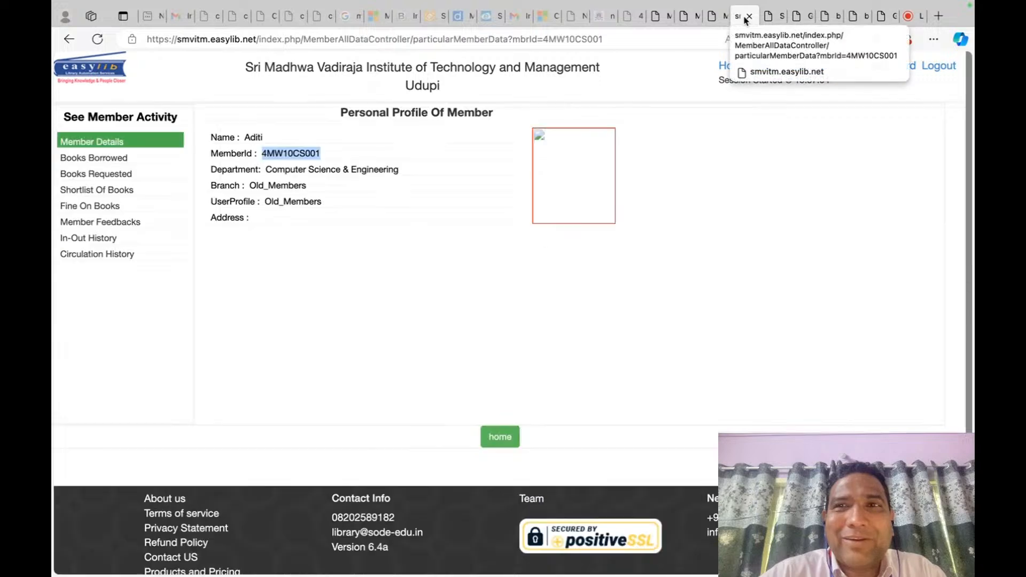
left_click(715, 18)
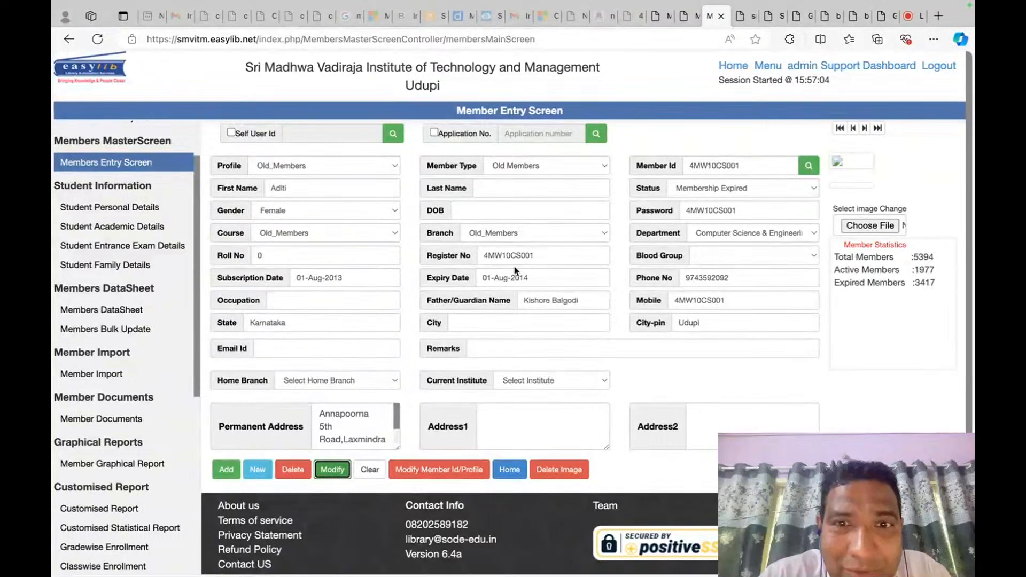
double_click(711, 279)
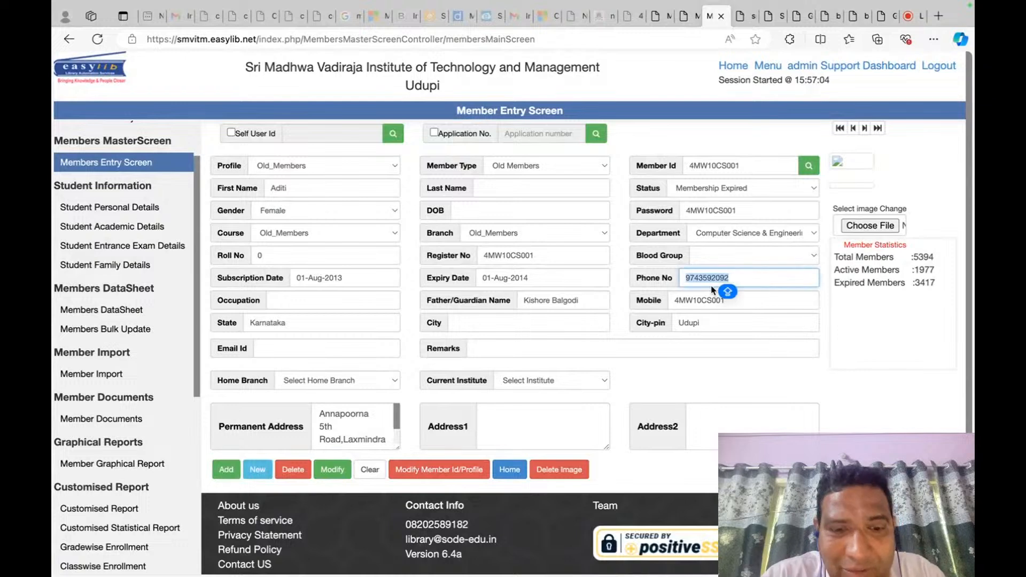
key("ctrl+c")
double_click(697, 299)
key("ctrl+v")
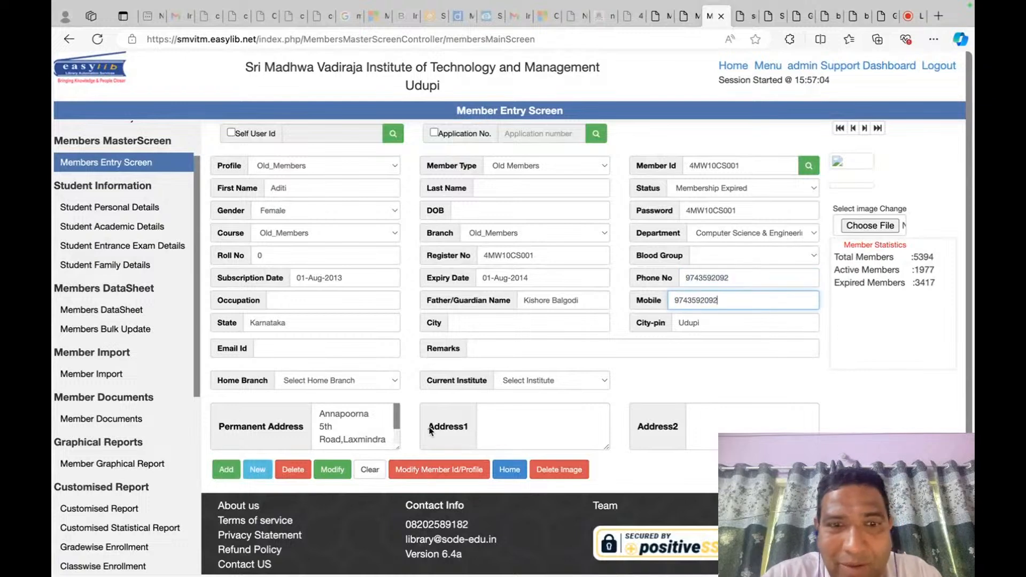
left_click(329, 461)
left_click(576, 353)
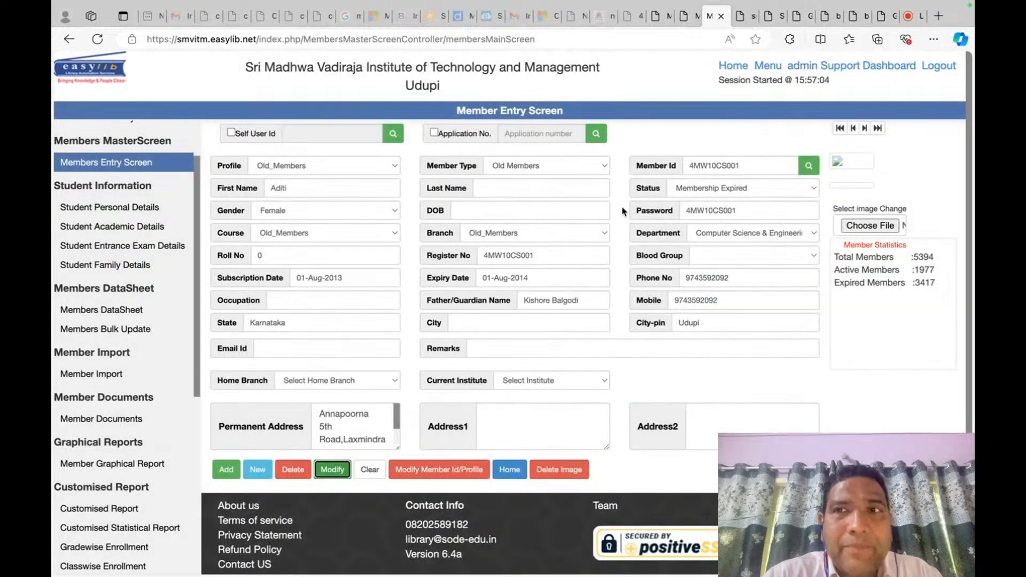
Close the two outdated barcode.pdf documents with the previously generated cards.
left_click(744, 17)
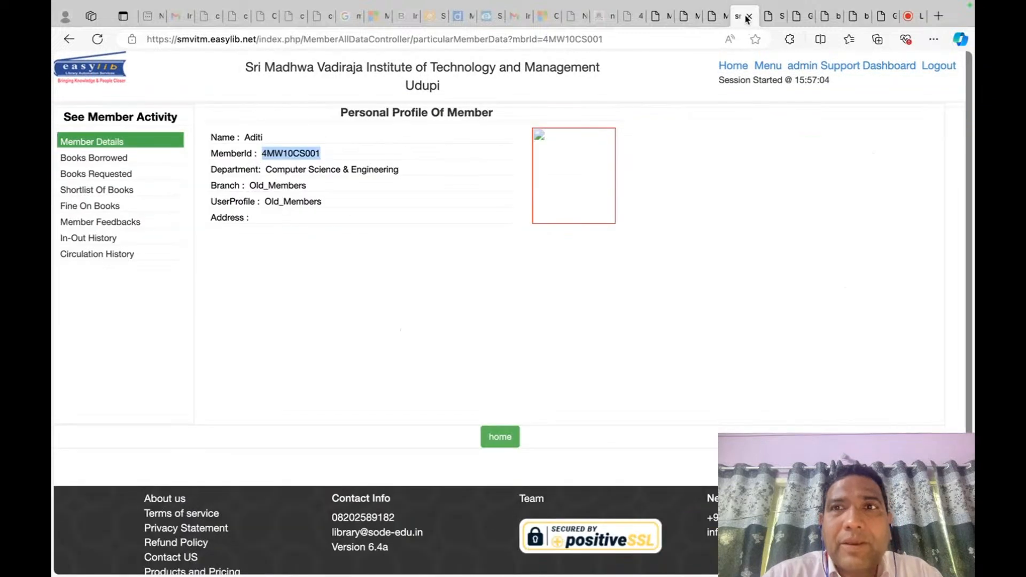
left_click(854, 16)
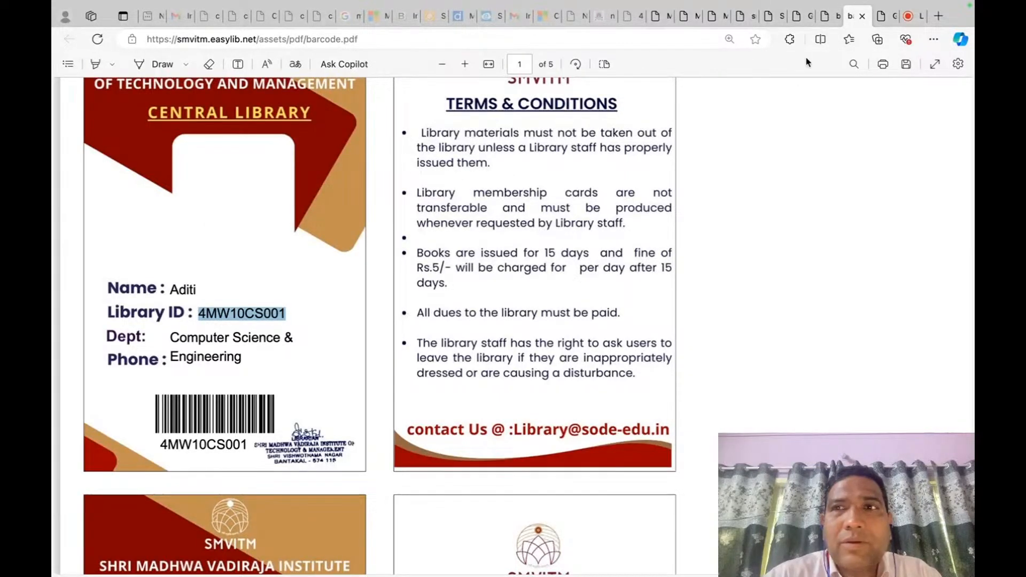
left_click(832, 16)
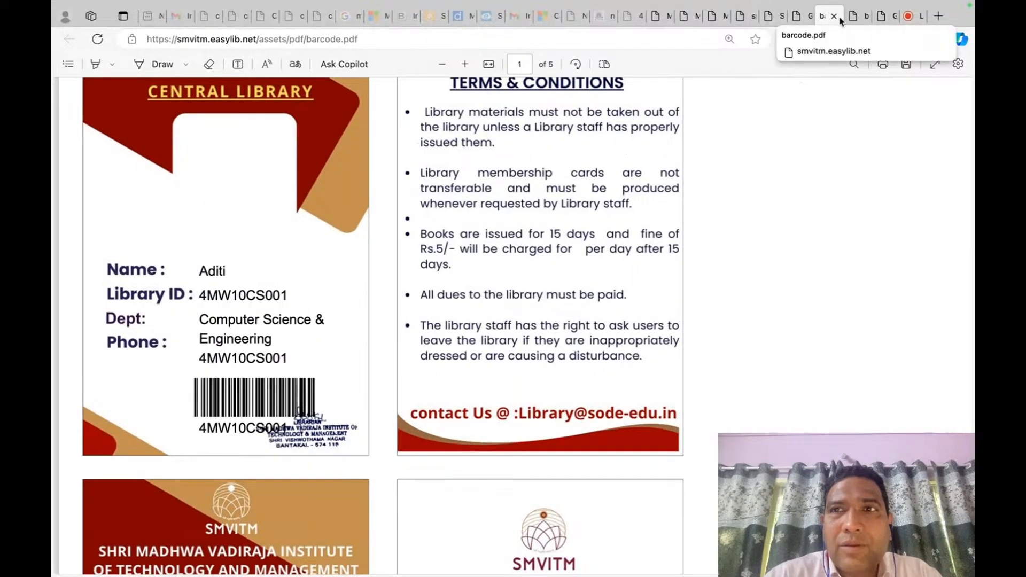
left_click(835, 16)
left_click(835, 16)
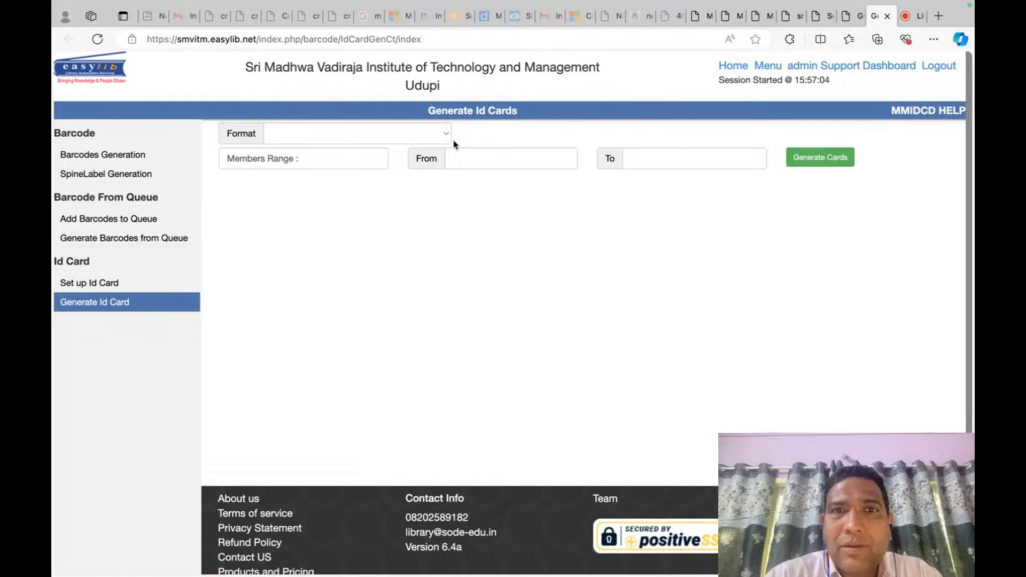
Generate ID cards in the SMVITM Library Card v2 format for the previously used member ID range.
left_click(427, 133)
left_click(378, 195)
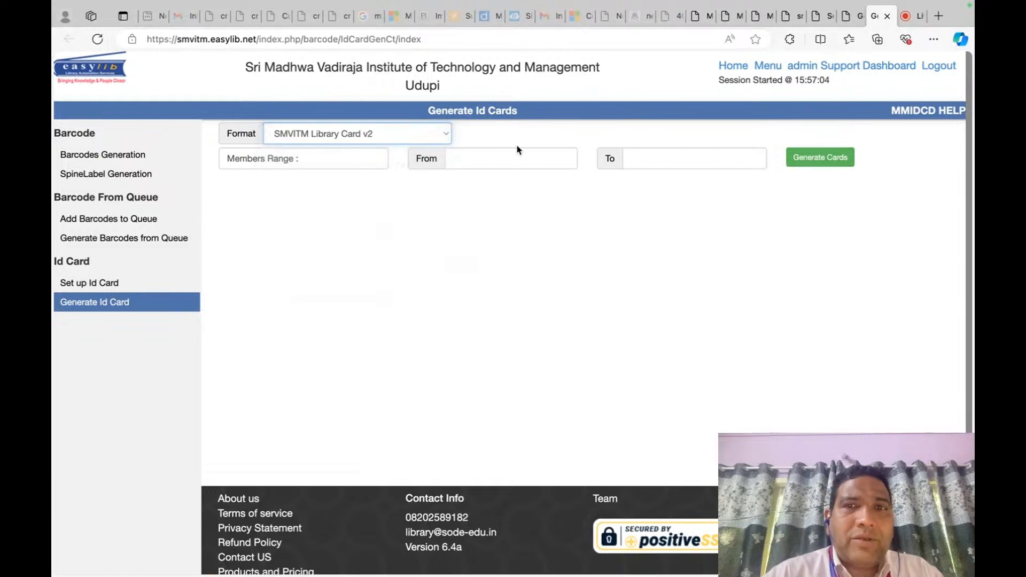
left_click(511, 157)
left_click(510, 210)
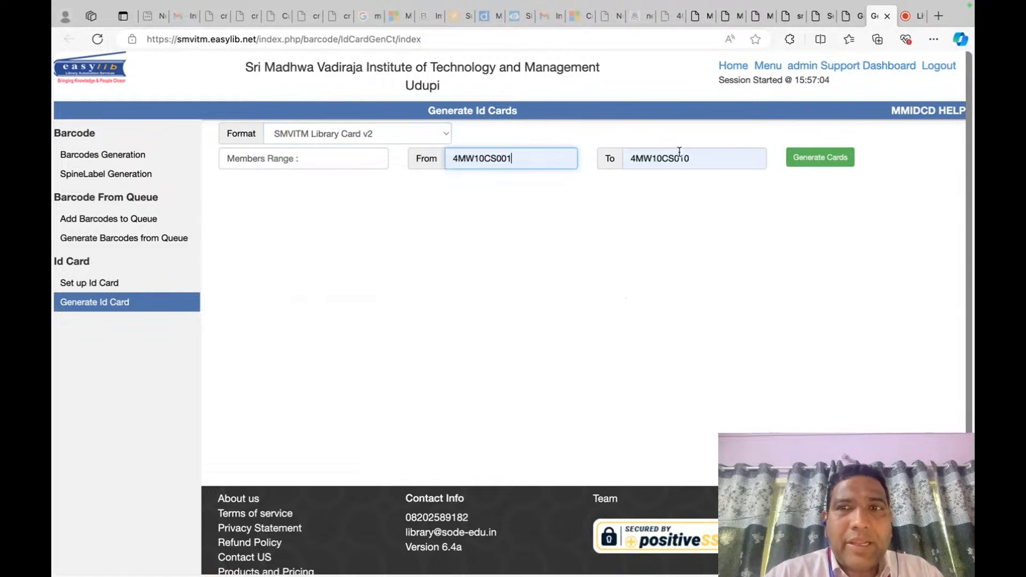
left_click(820, 157)
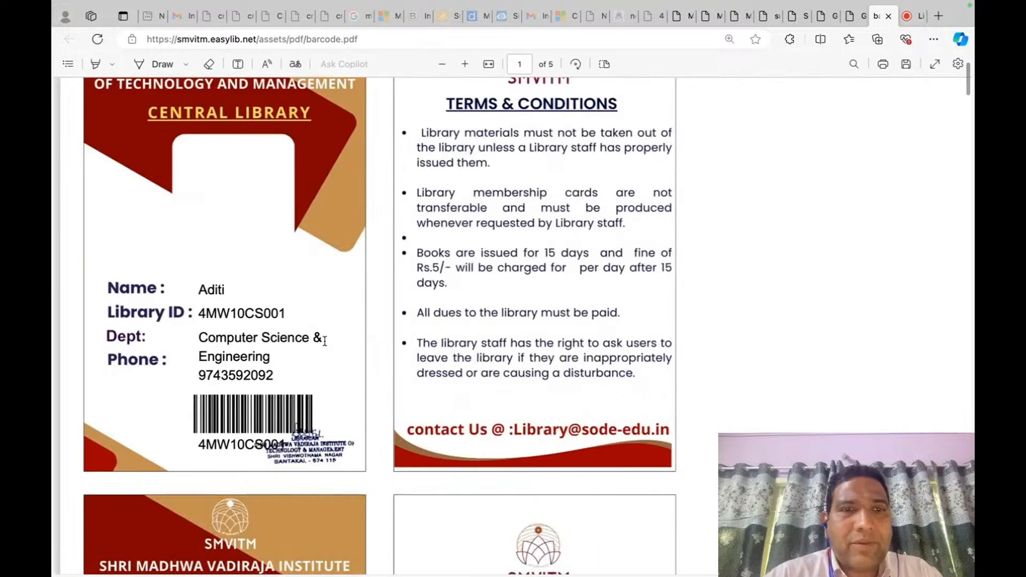
Examine the generated cards, checking the phone line, the barcode and its text against the librarian's stamp, and the next member's card.
scroll(325, 340, "down", 1)
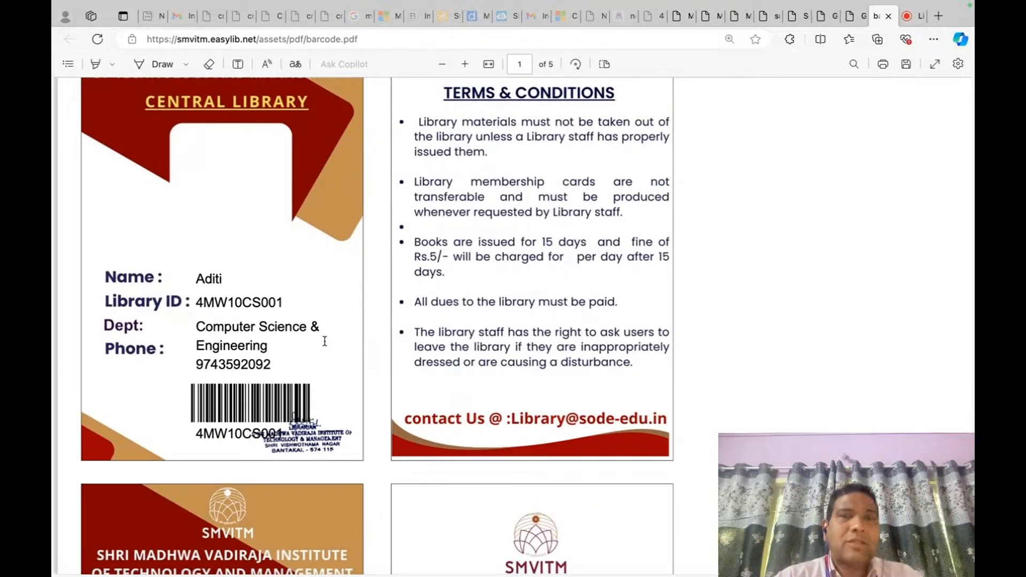
scroll(325, 341, "down", 1)
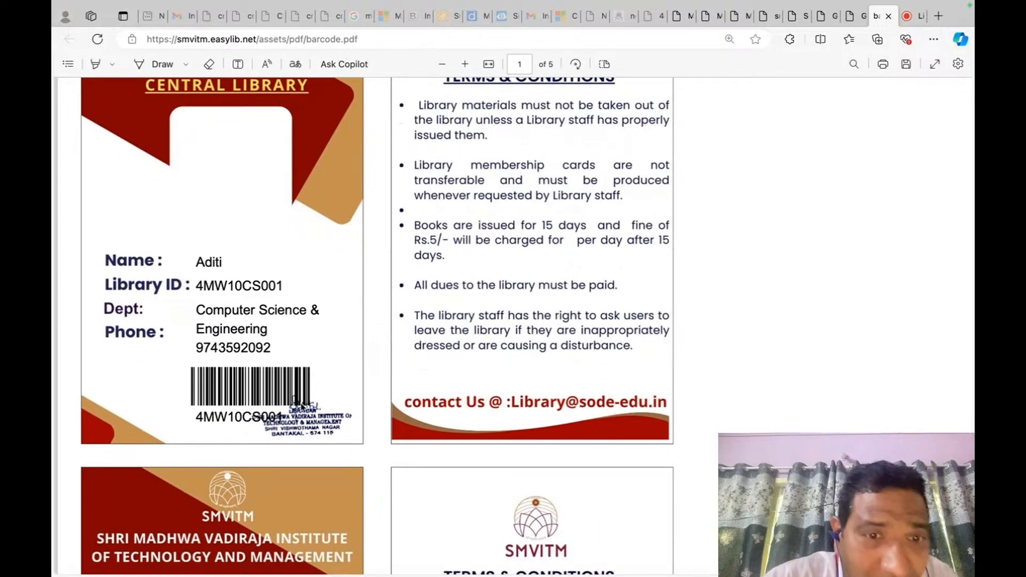
scroll(325, 410, "up", 3)
scroll(324, 410, "up", 1)
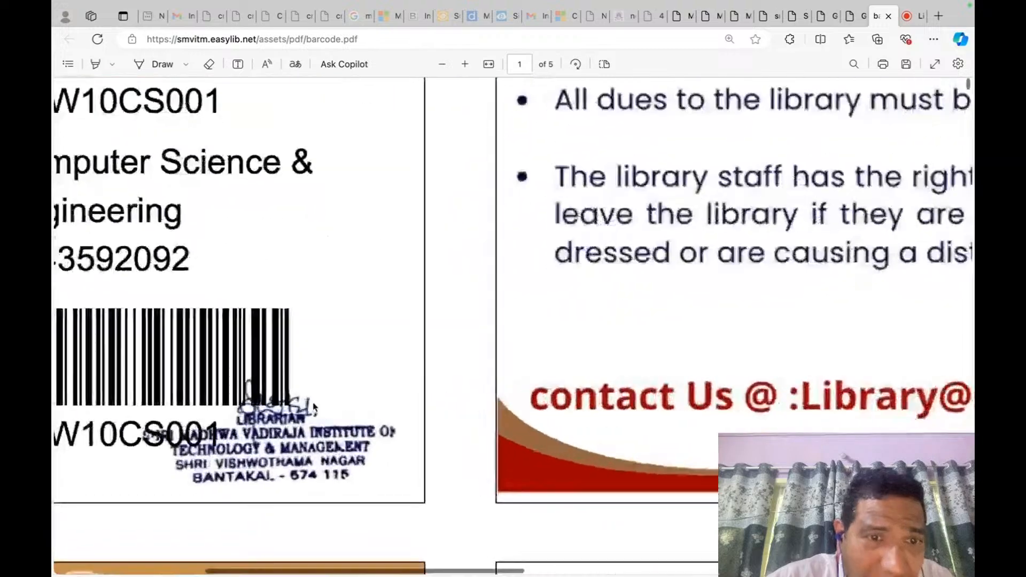
scroll(316, 433, "left", 3)
scroll(312, 441, "left", 1)
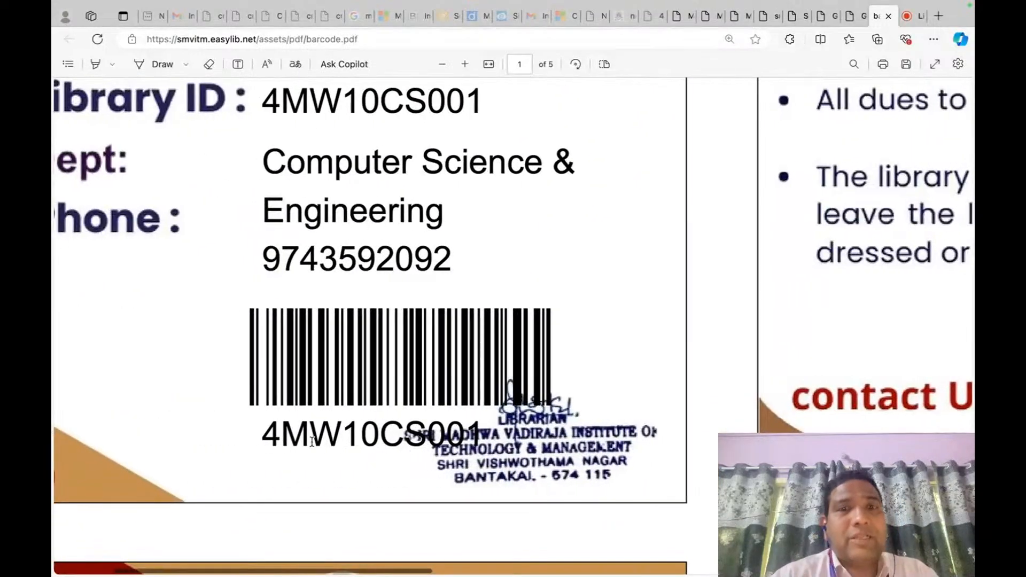
scroll(307, 374, "down", 4)
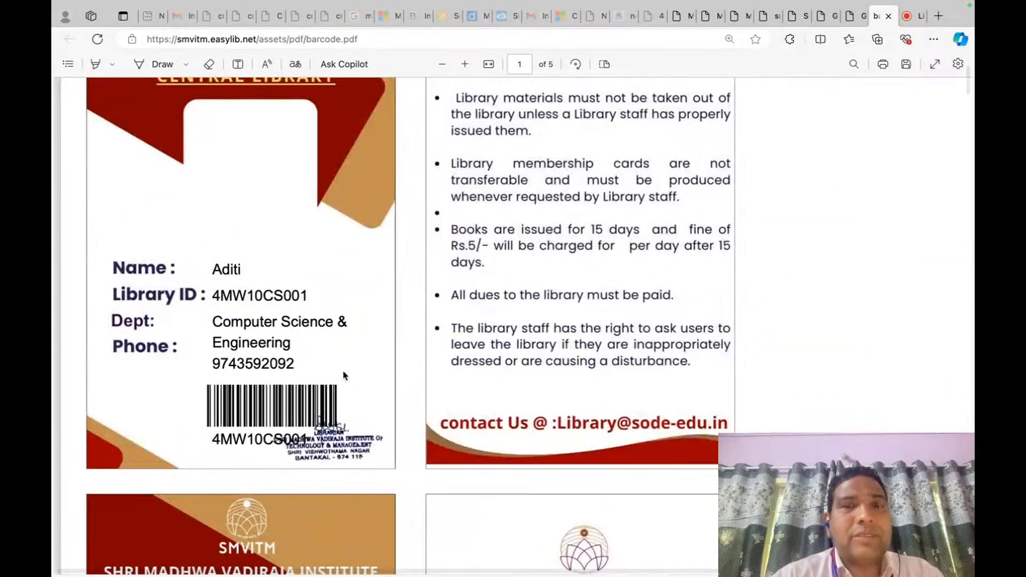
scroll(342, 369, "down", 7)
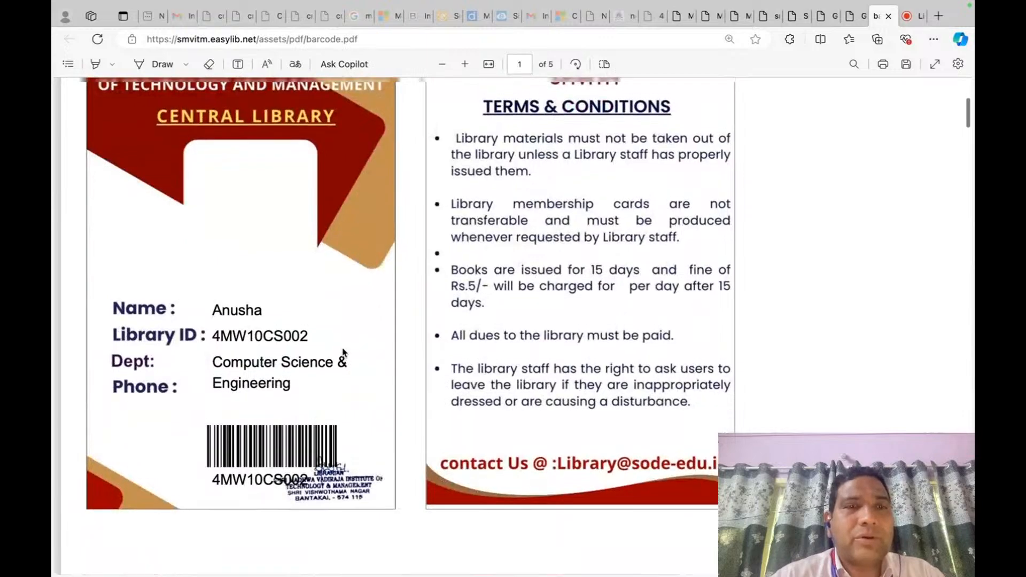
scroll(342, 355, "up", 6)
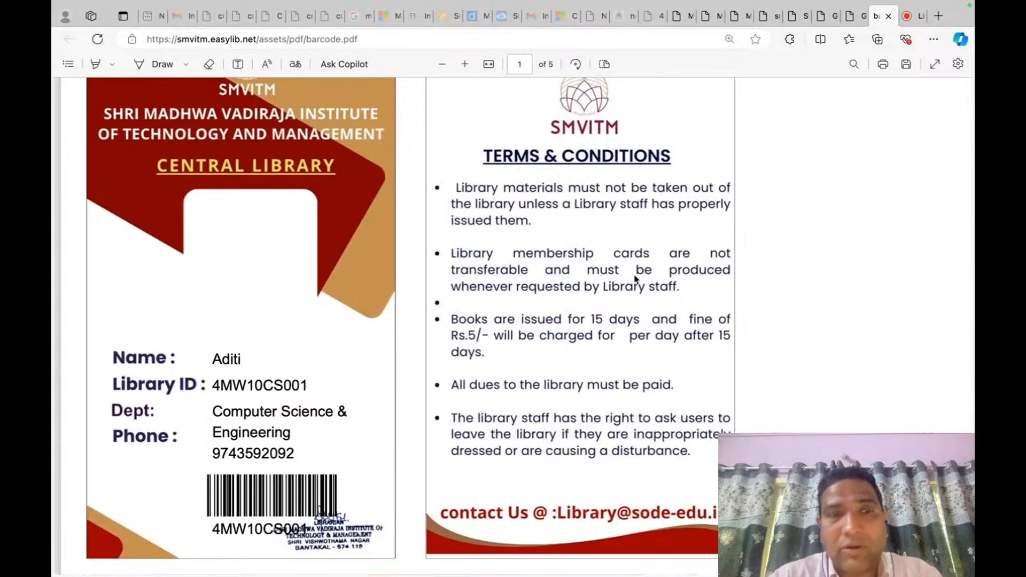
scroll(410, 404, "down", 2)
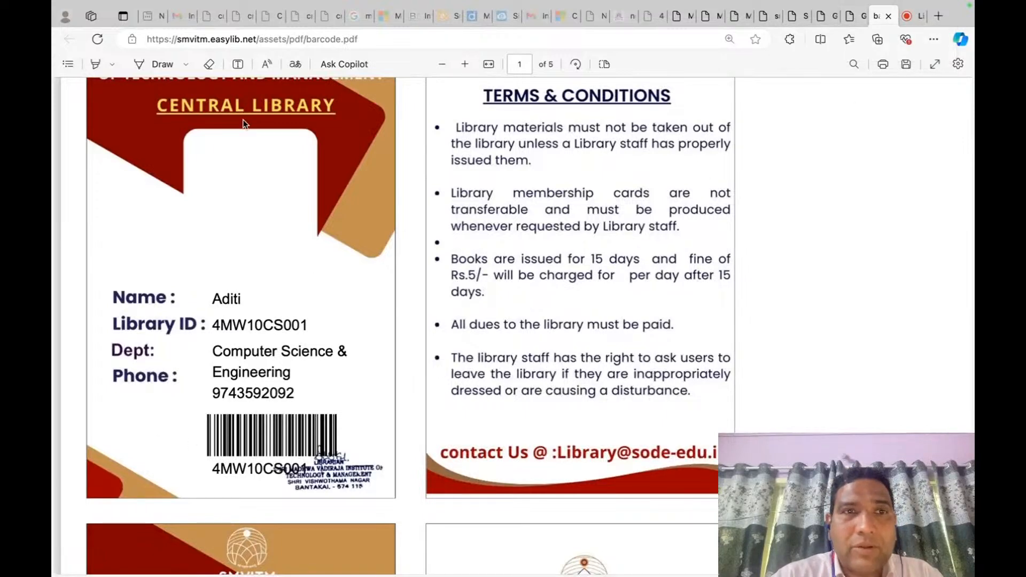
scroll(419, 248, "up", 4)
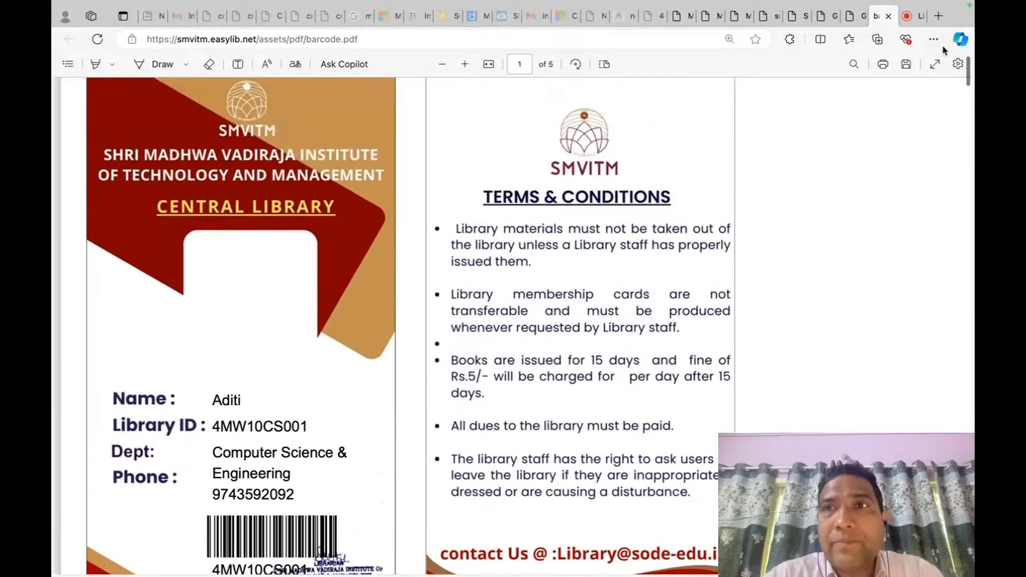
In the card format setup, set the front-side Member Id barcode's left distance to 15 and width to 20, and save the format.
left_click(853, 16)
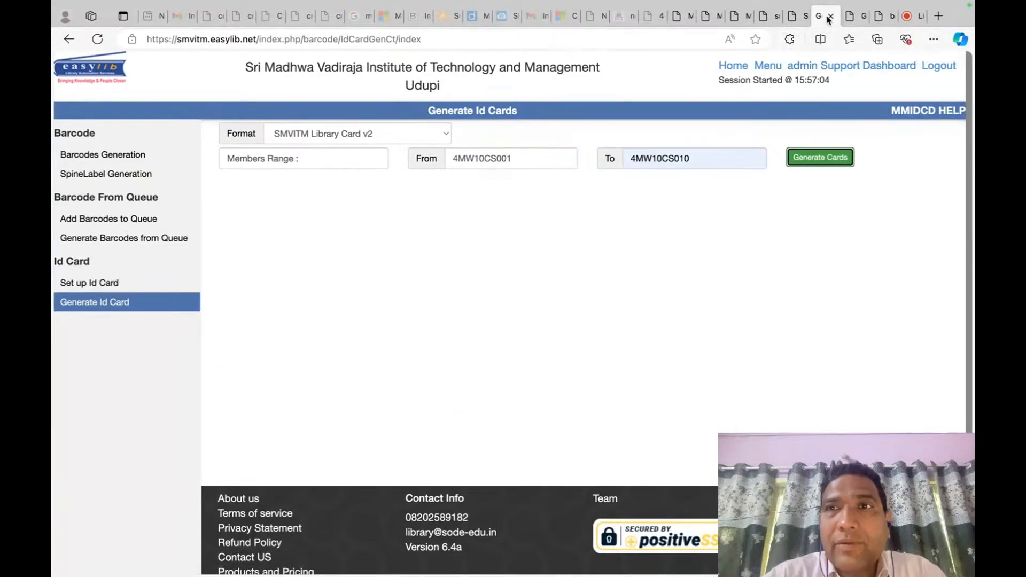
left_click(799, 17)
scroll(619, 277, "up", 2)
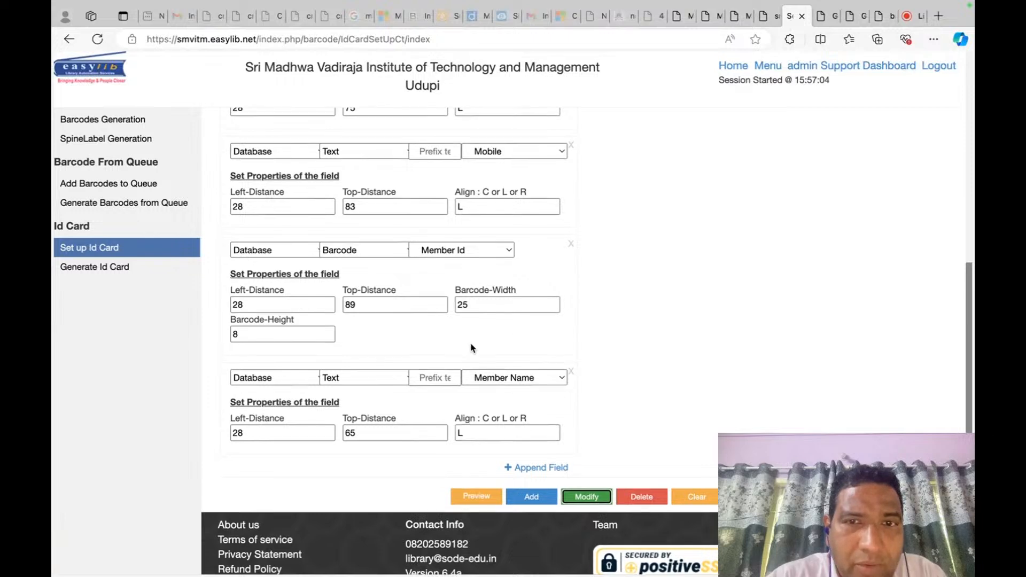
scroll(472, 347, "up", 1)
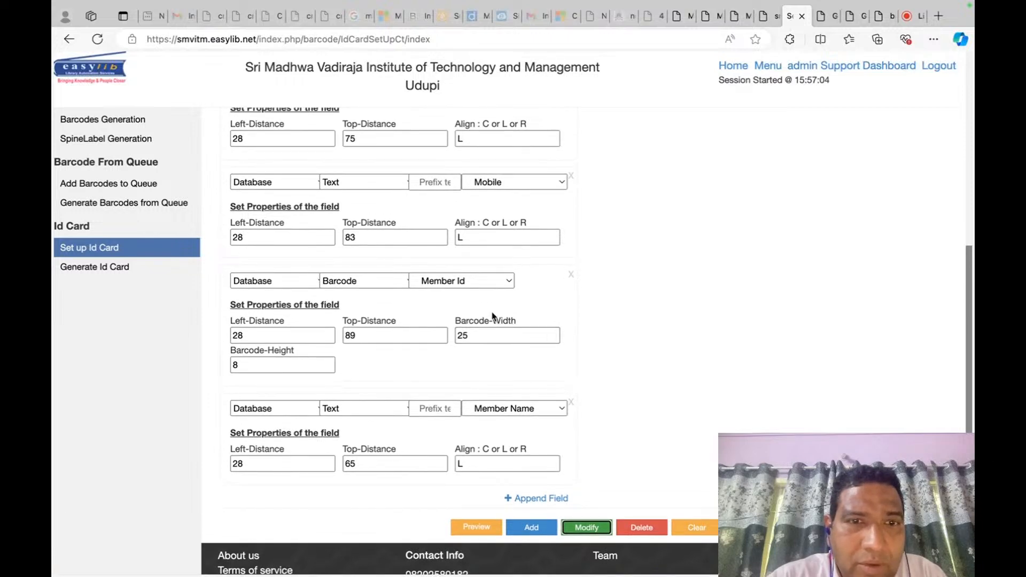
left_click(266, 338)
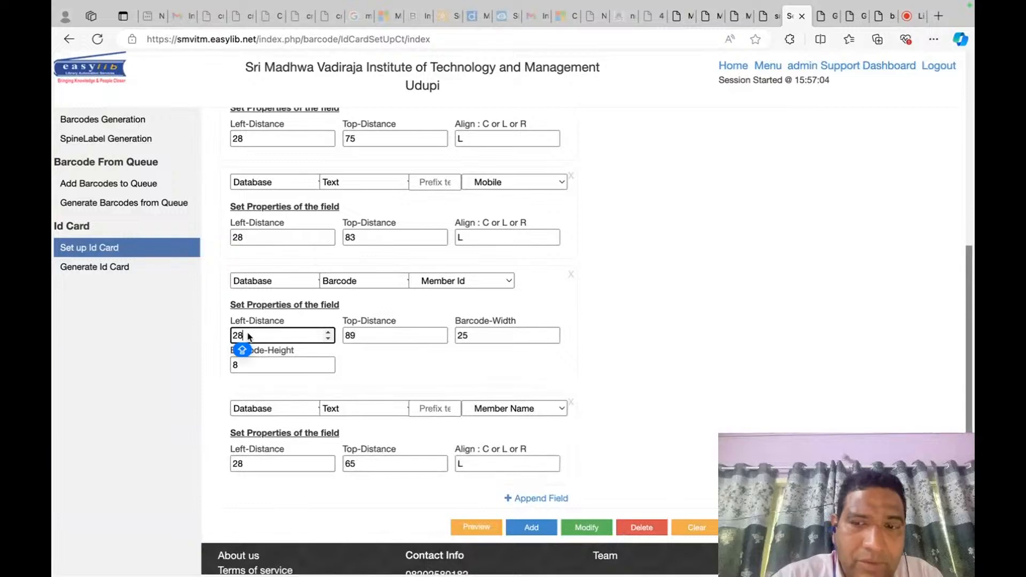
key("BackSpace")
key("BackSpace")
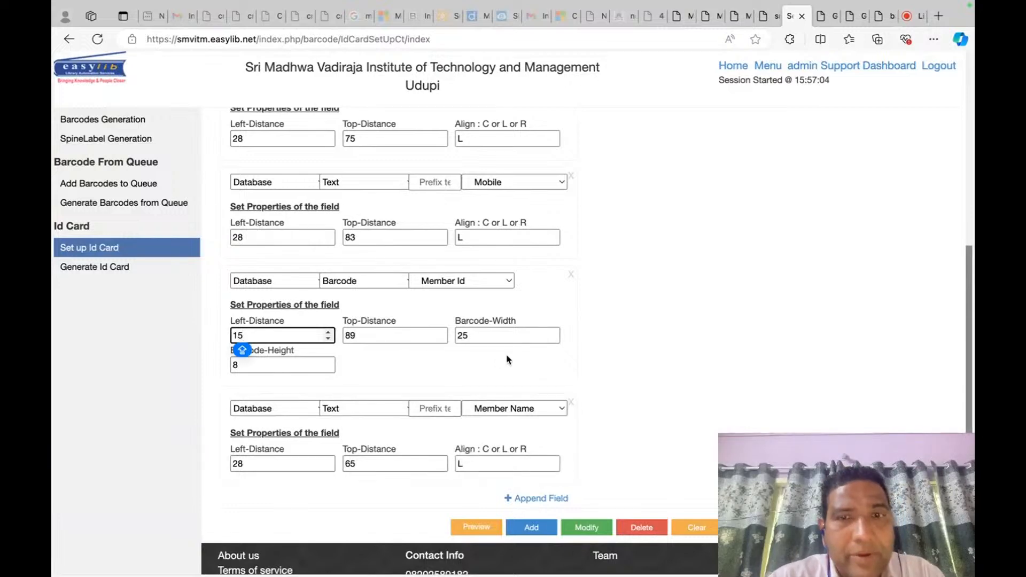
double_click(505, 336)
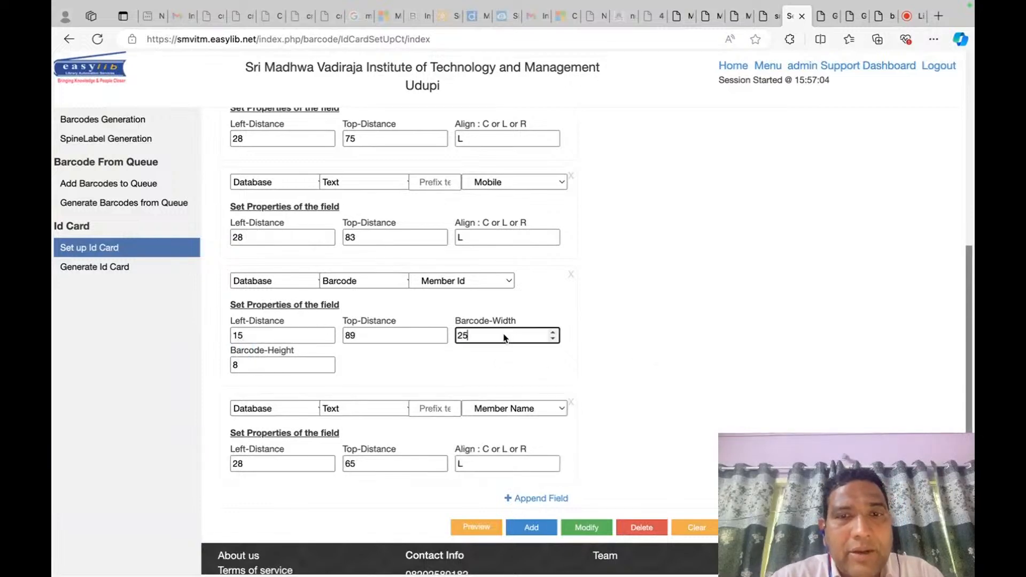
type("20")
key("Tab")
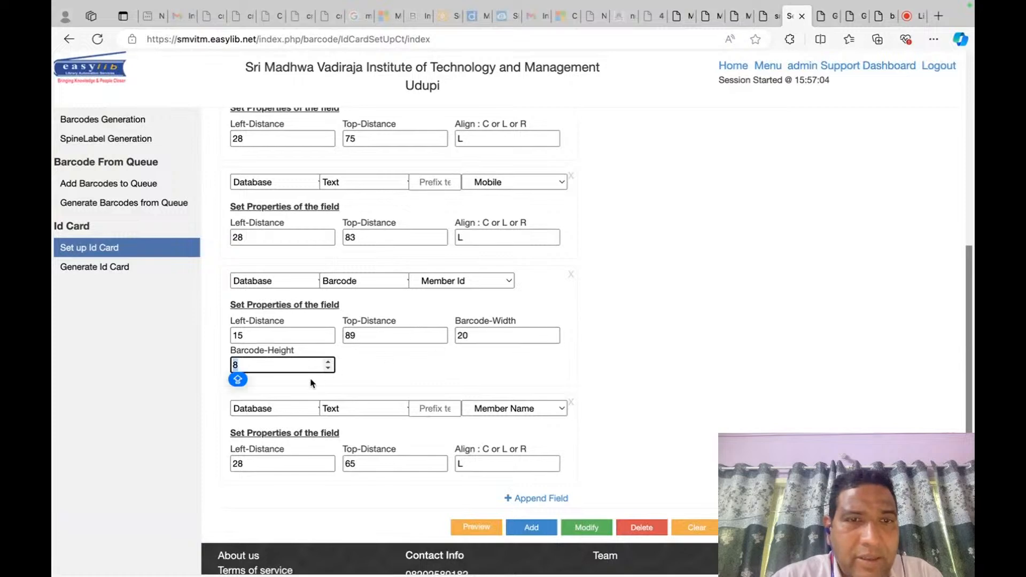
left_click(527, 339)
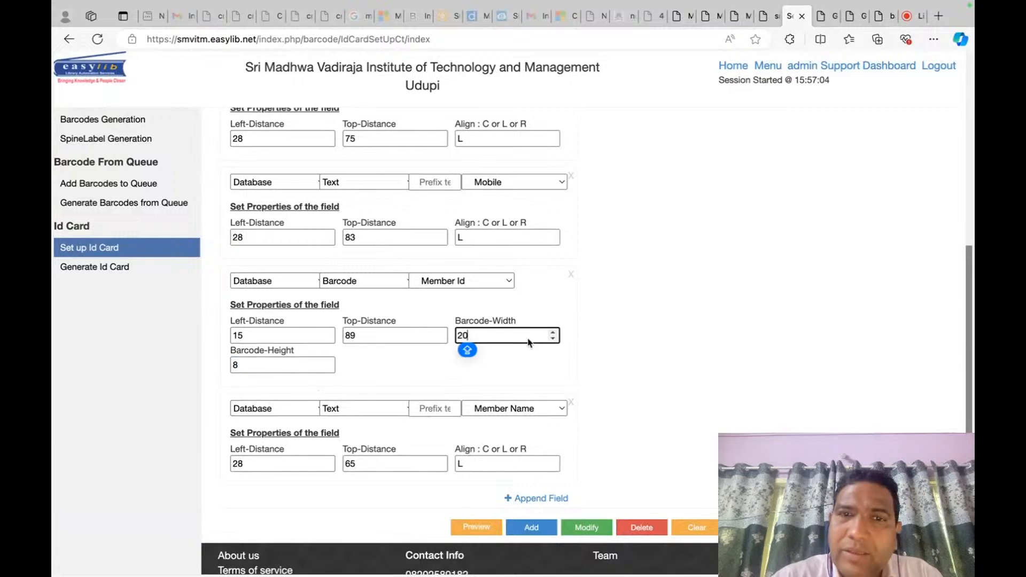
left_click(604, 529)
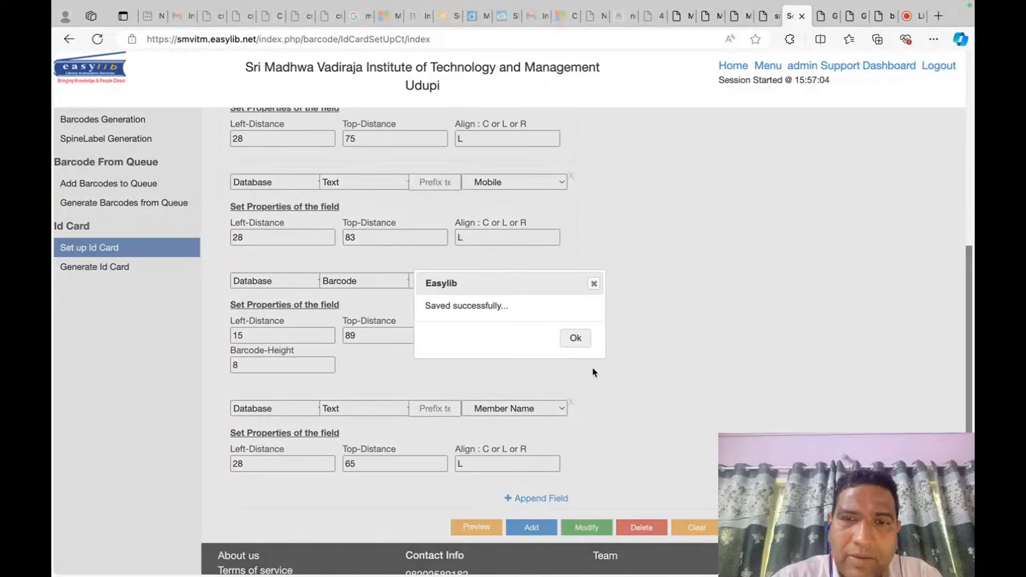
left_click(584, 335)
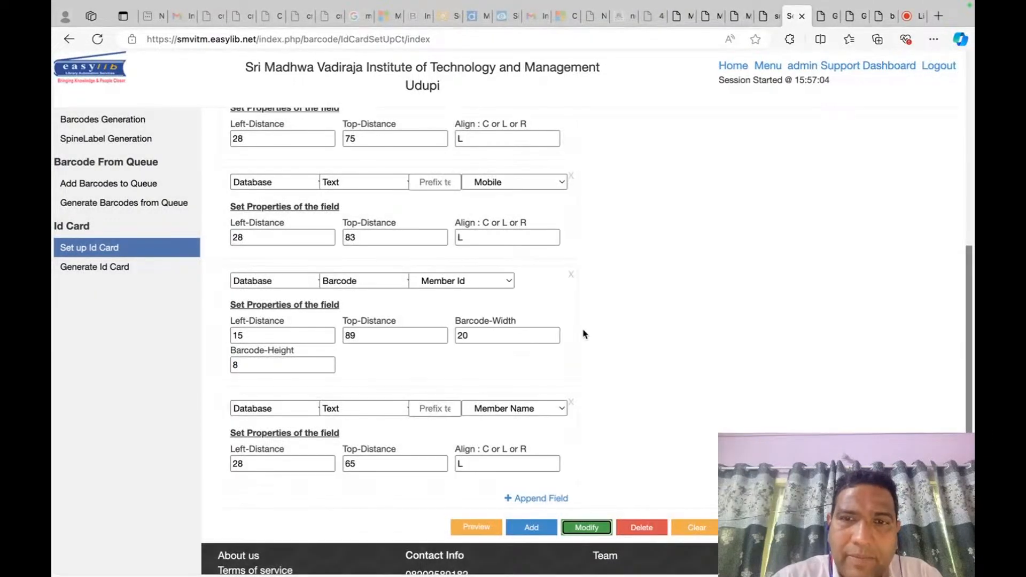
Generate the ID cards again for the same member range and examine the barcode's position and size beside the librarian's stamp.
left_click(823, 16)
left_click(821, 157)
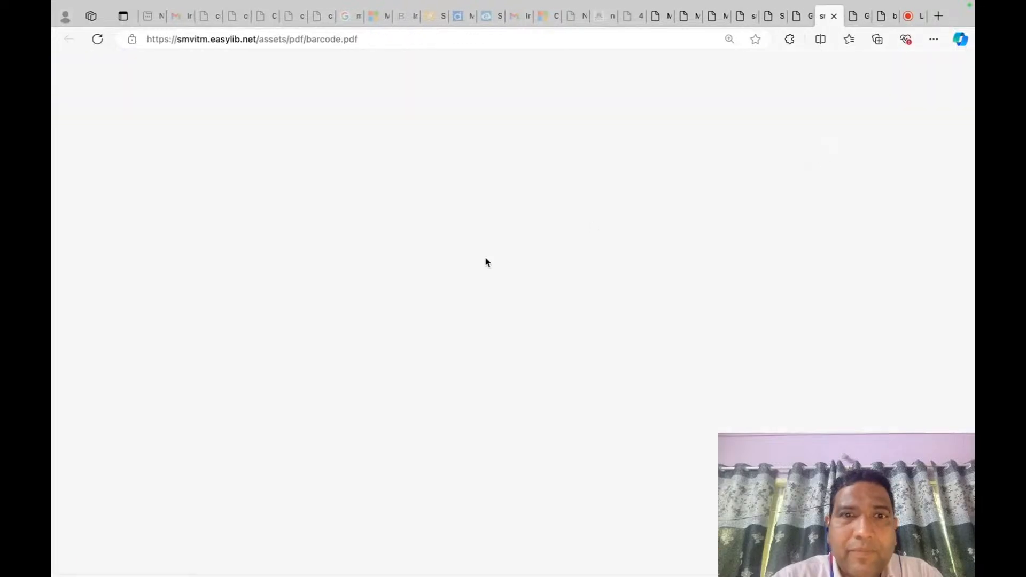
scroll(268, 433, "down", 2)
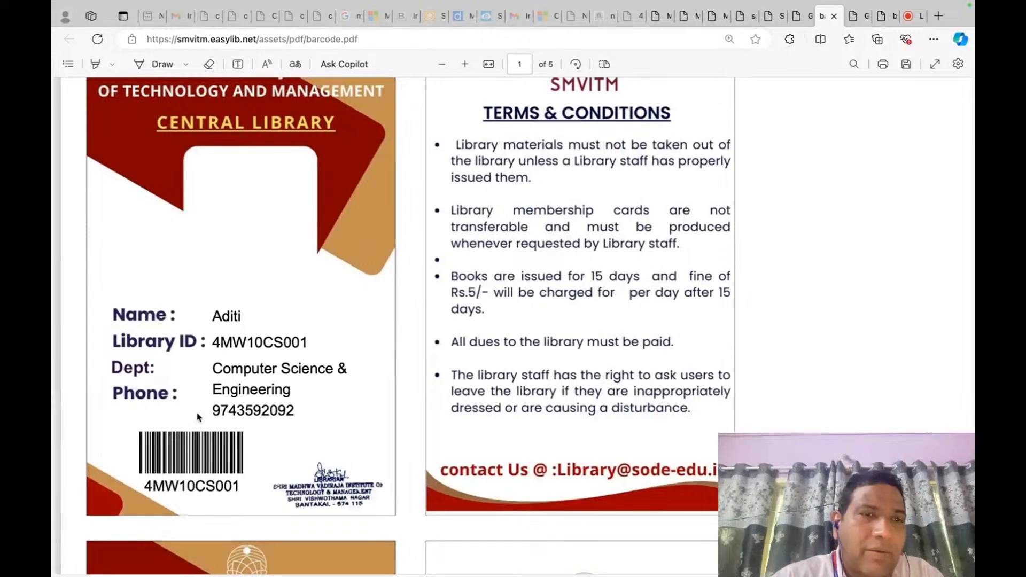
scroll(344, 353, "up", 3)
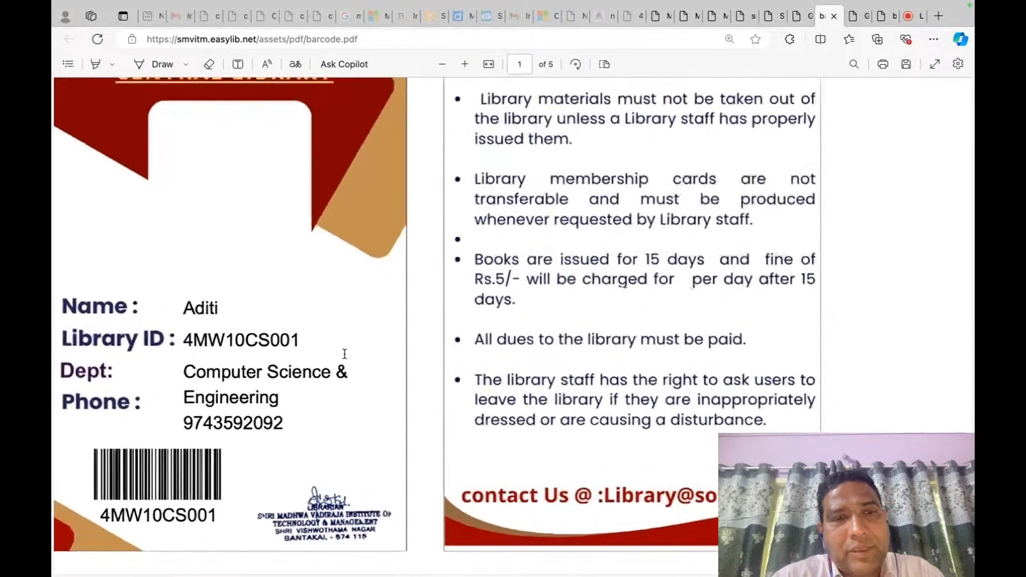
scroll(344, 353, "down", 2)
scroll(254, 425, "up", 1)
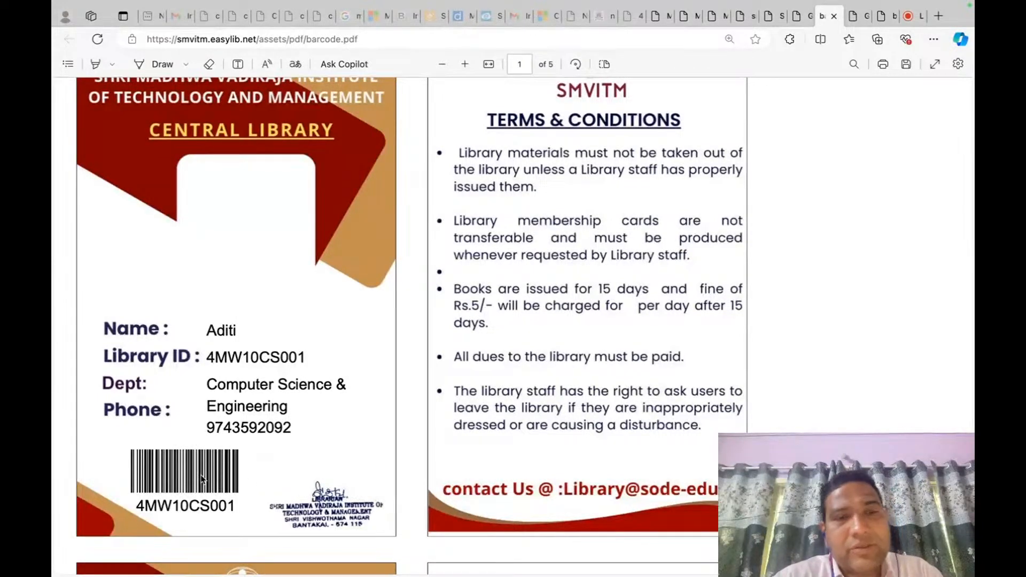
scroll(202, 477, "down", 2)
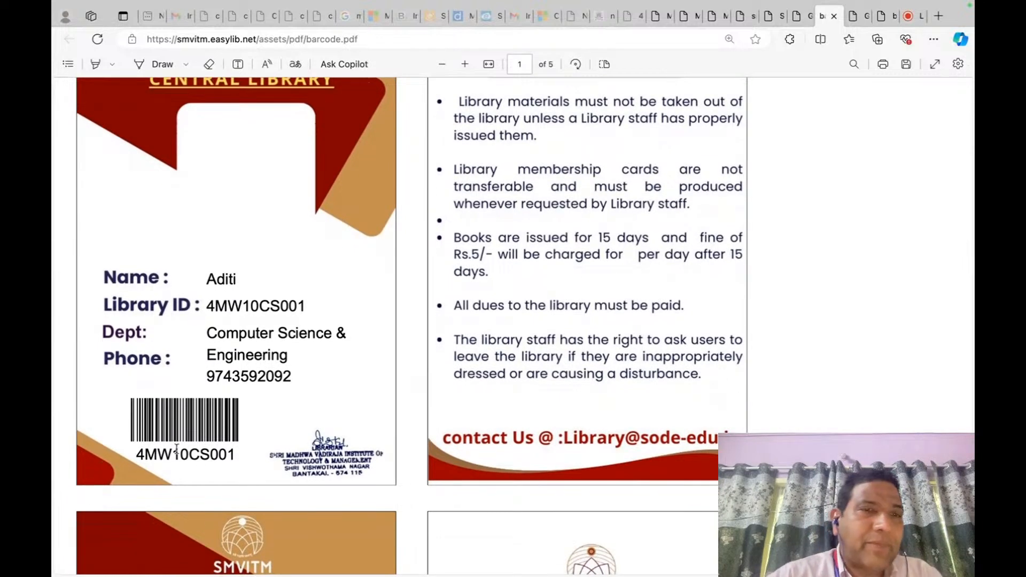
scroll(176, 449, "down", 2)
scroll(177, 449, "down", 1)
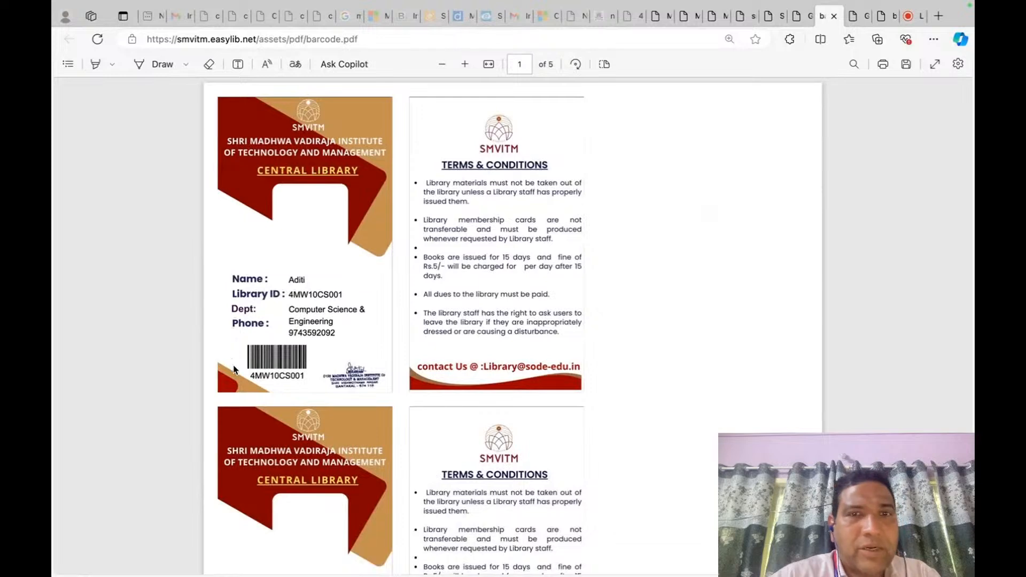
Return to the card format setup, set the Member Id barcode's left distance to 10 and width to 25, and save the format.
left_click(801, 20)
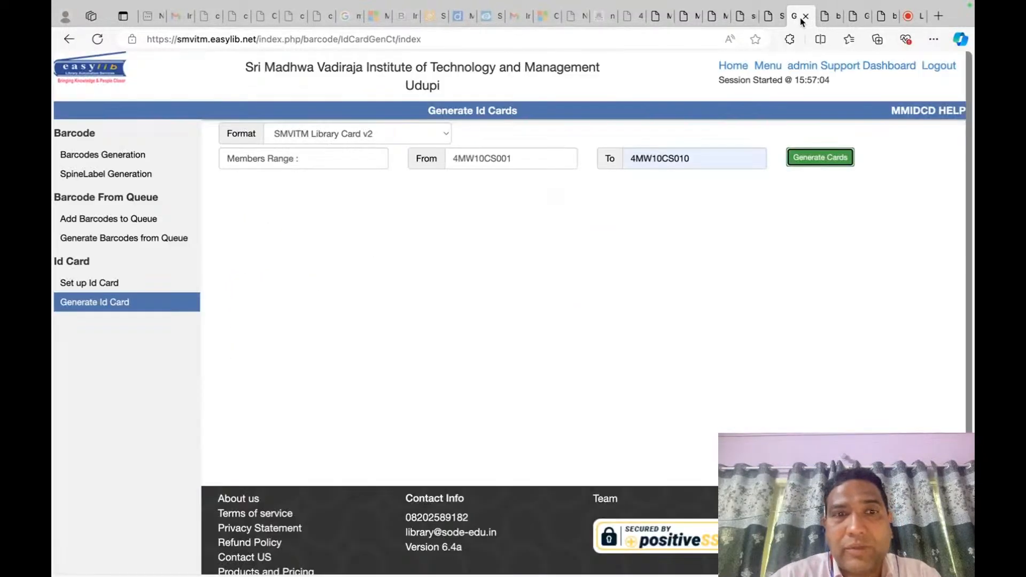
left_click(777, 20)
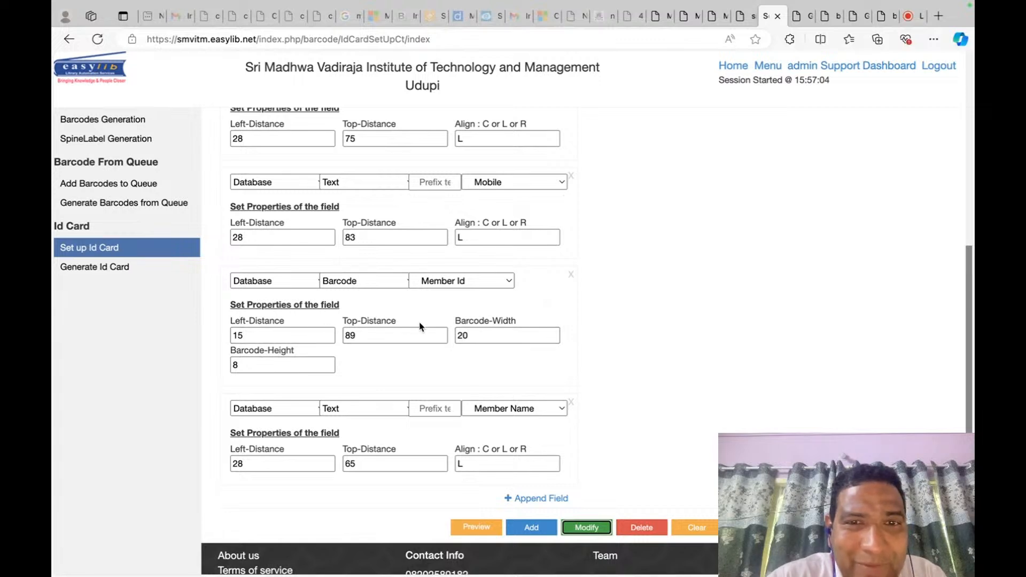
left_click(266, 333)
key("BackSpace")
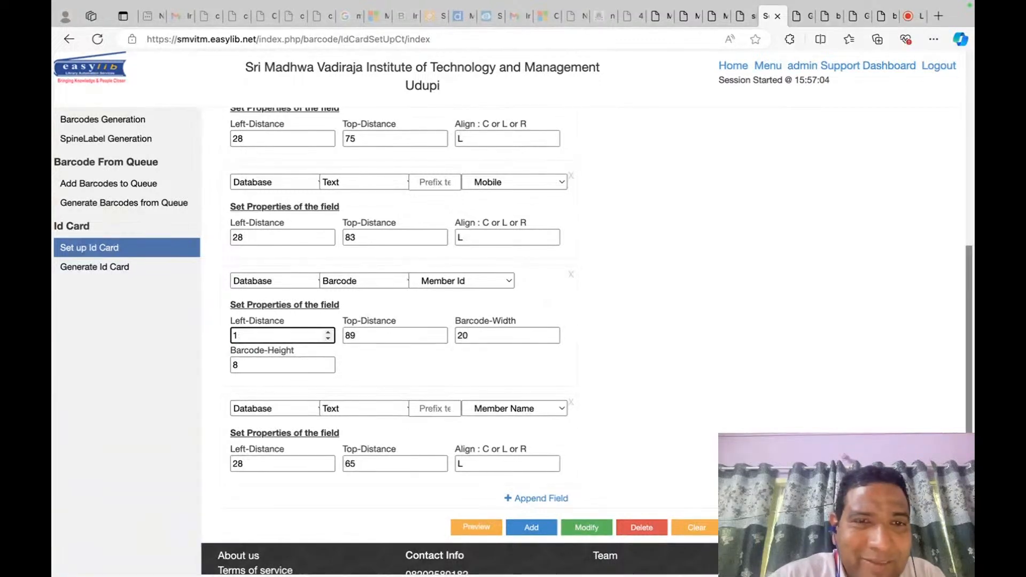
type("0")
key("Tab")
key("Tab")
type("25")
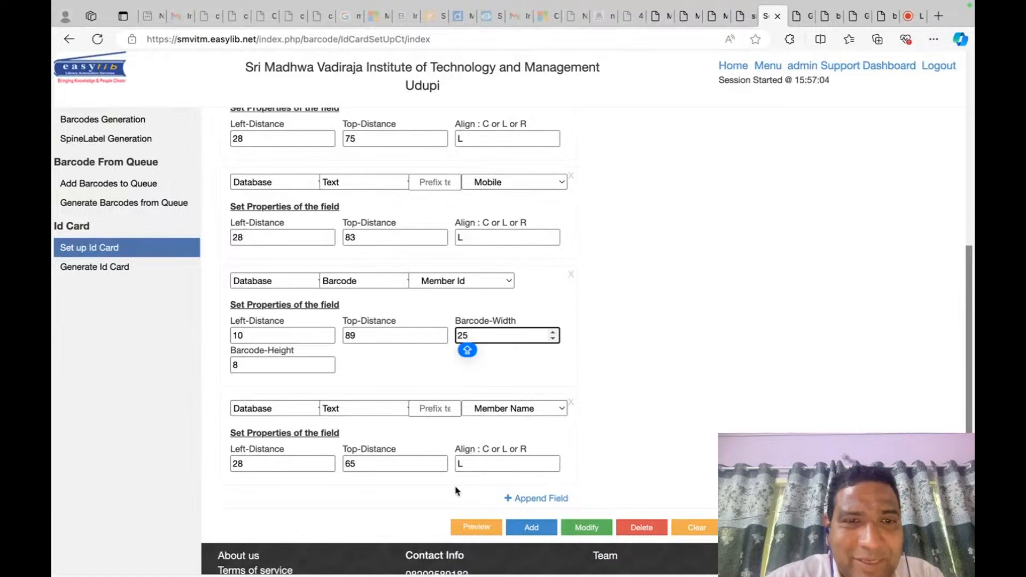
left_click(575, 521)
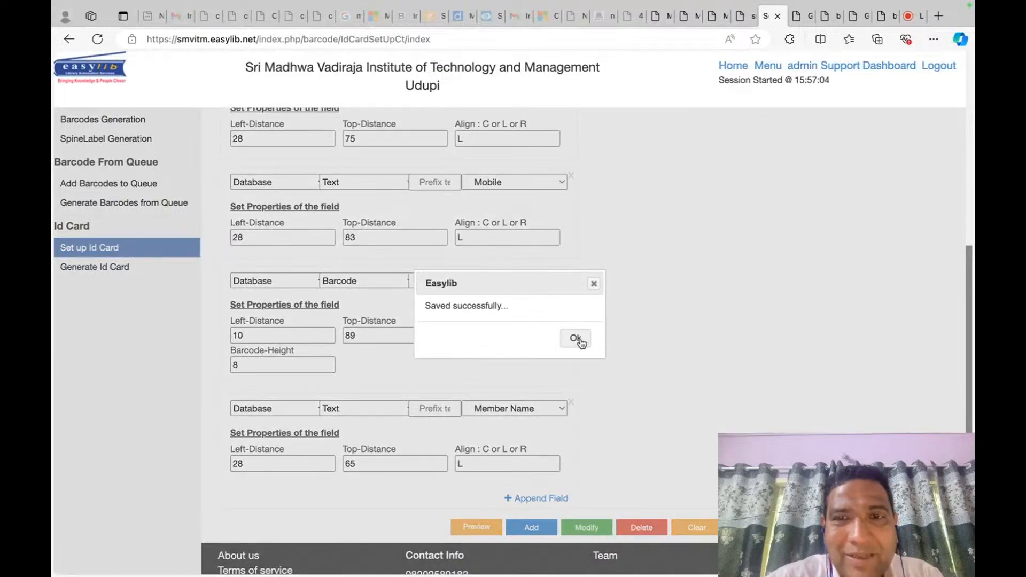
left_click(577, 339)
Regenerate the ID cards with the saved format and check the moved, widened barcode on the first card.
left_click(802, 16)
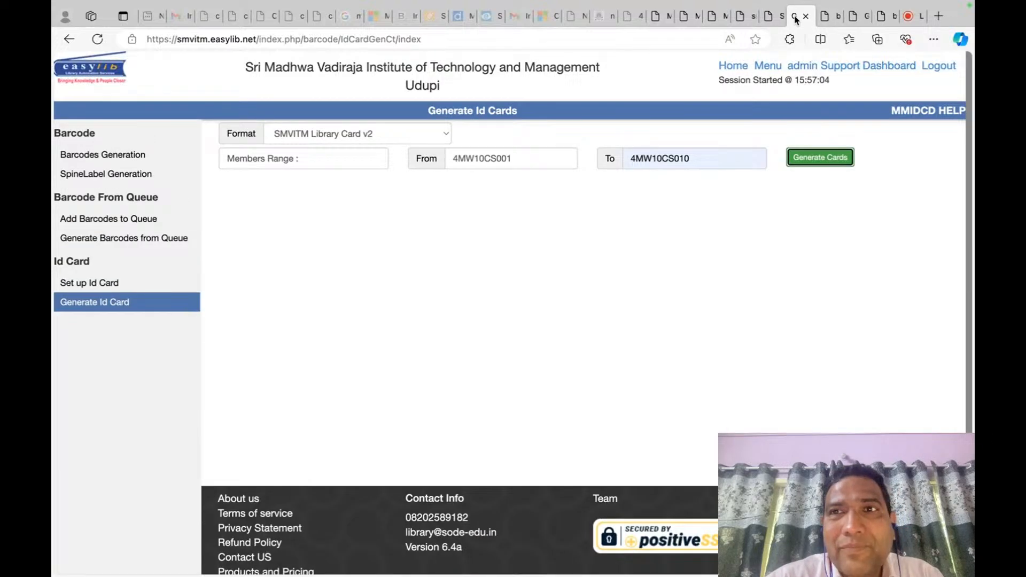
left_click(812, 161)
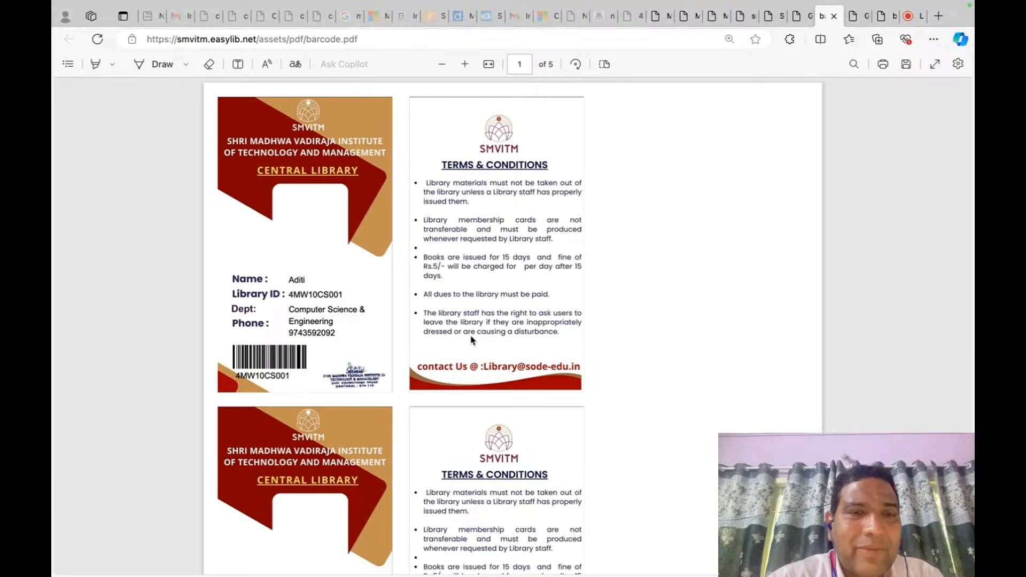
right_click(270, 306)
left_click(345, 220)
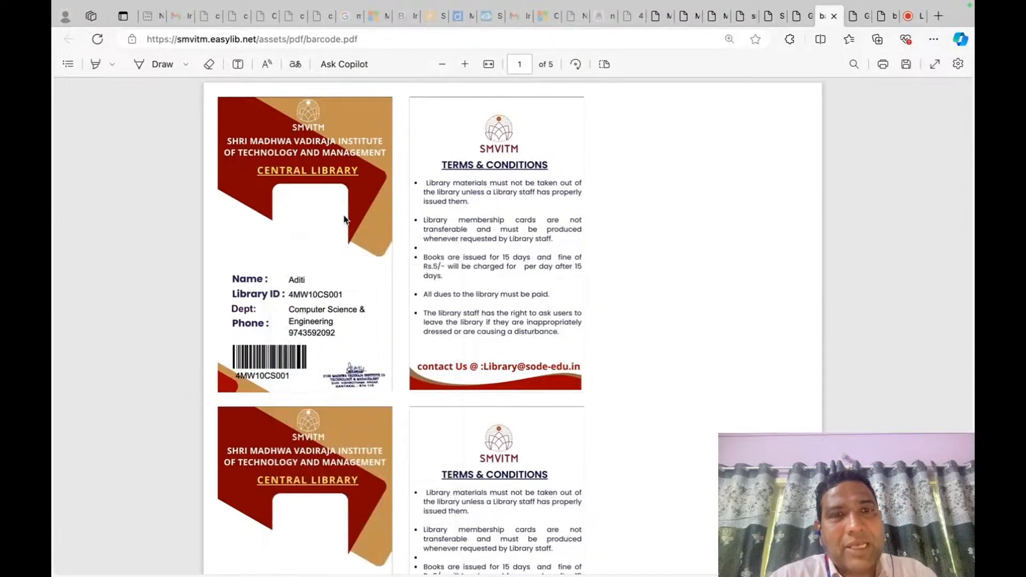
Go back to the SMVITM Library Card v2 setup and append a new field to the front side.
left_click(806, 22)
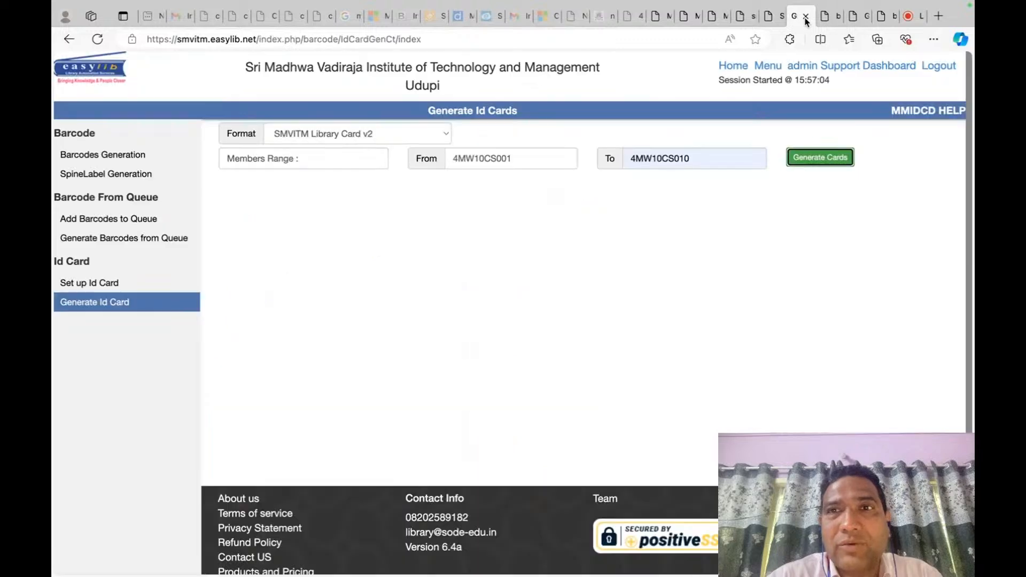
left_click(832, 21)
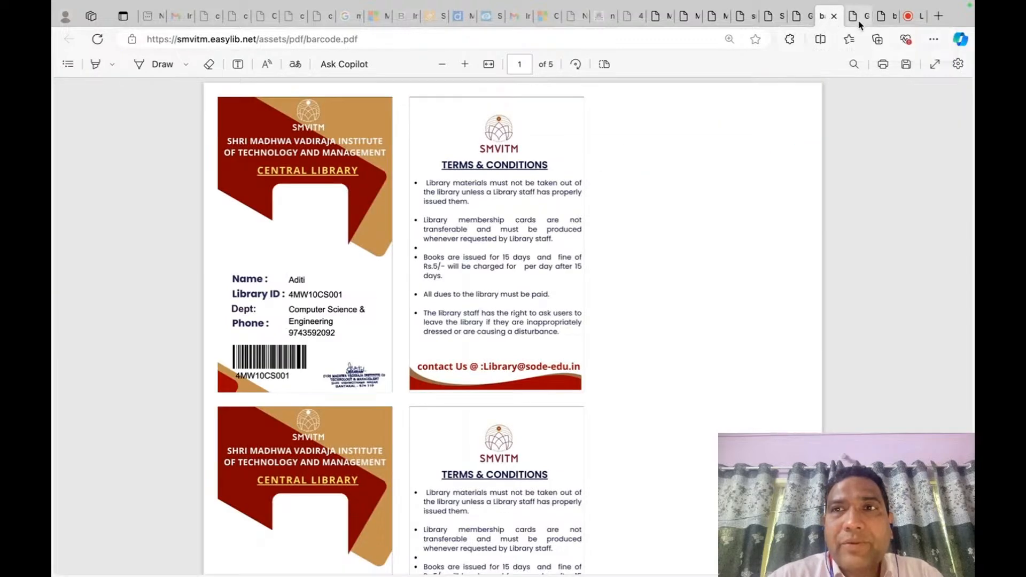
left_click(857, 21)
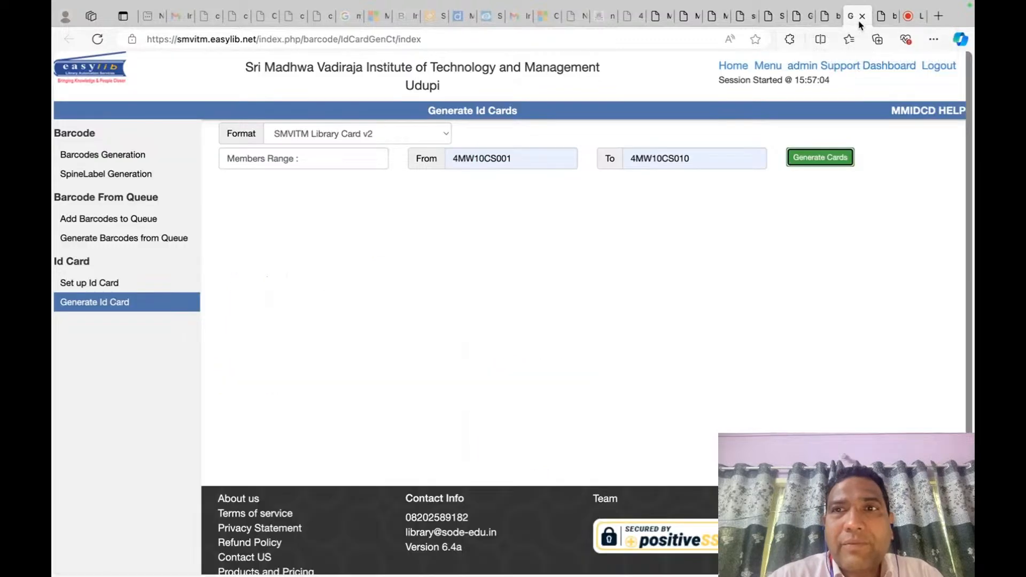
left_click(774, 22)
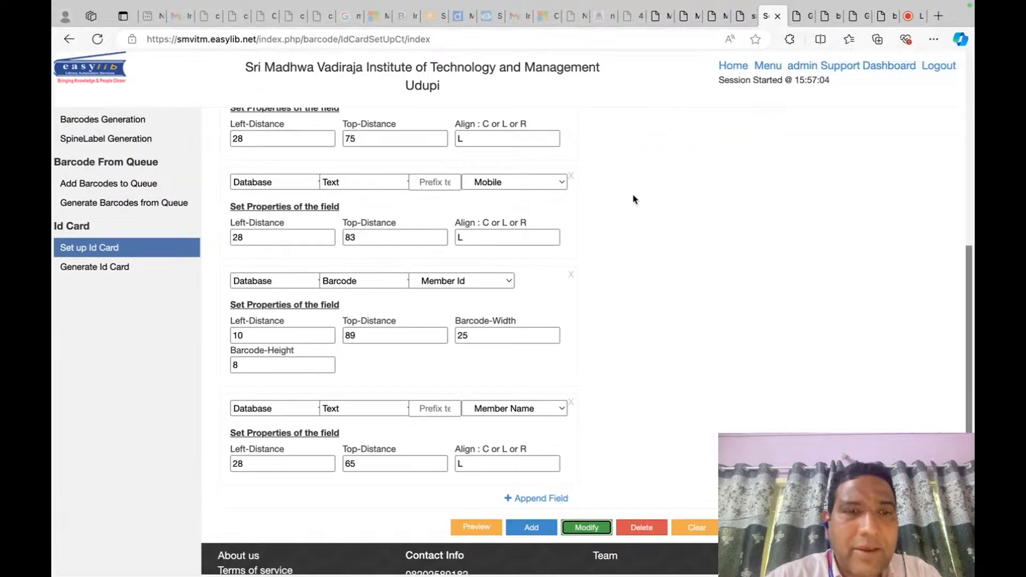
scroll(634, 199, "down", 2)
scroll(634, 200, "up", 5)
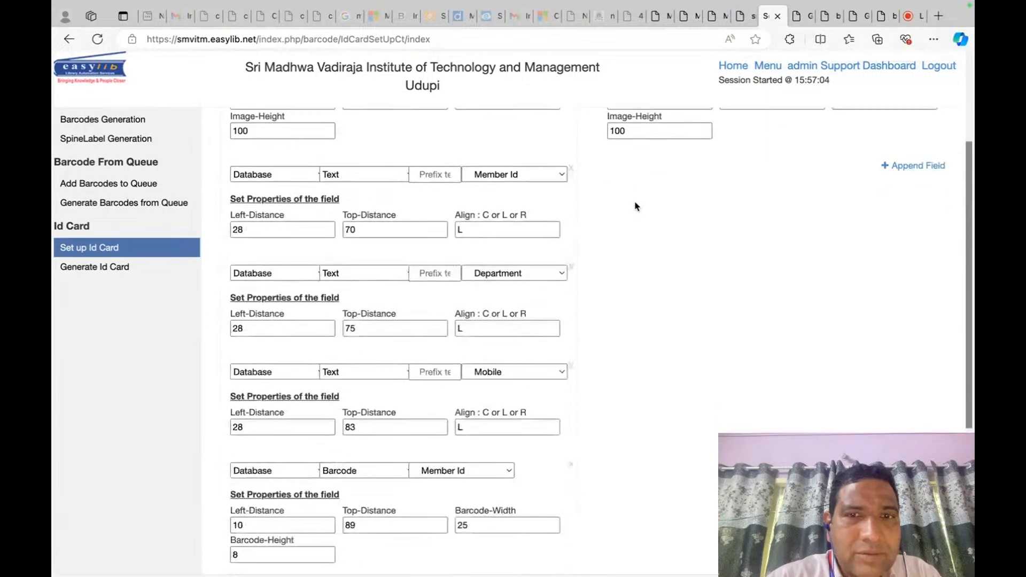
scroll(635, 201, "down", 5)
left_click(537, 421)
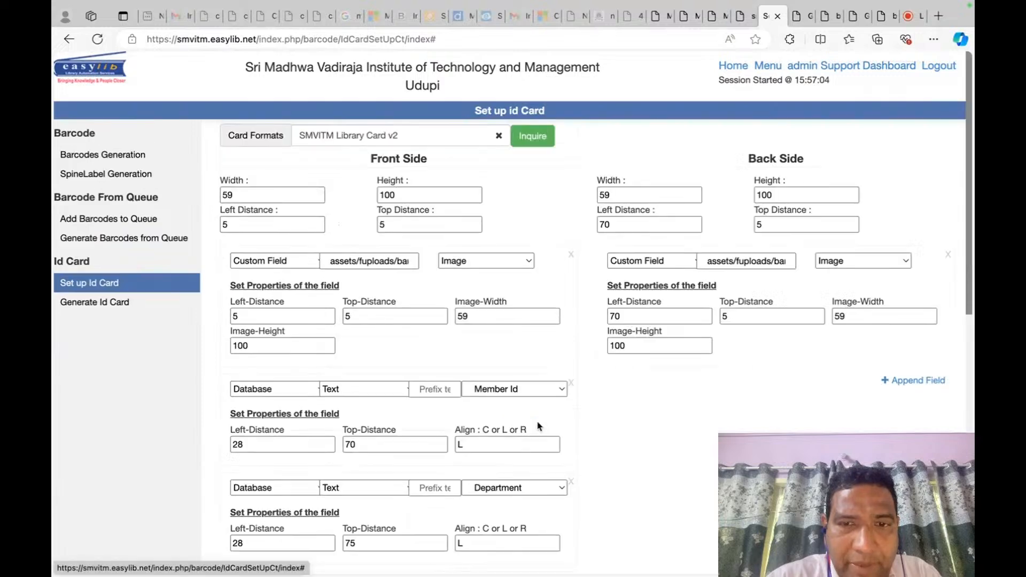
scroll(274, 427, "down", 10)
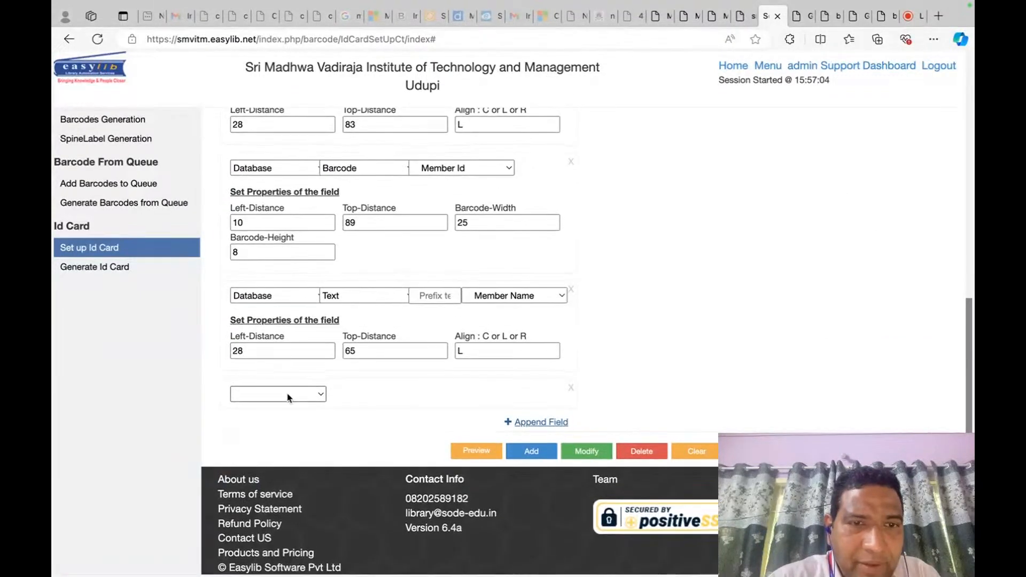
Set the new front-side field's source to Database and its type to Image.
left_click(284, 395)
left_click(278, 413)
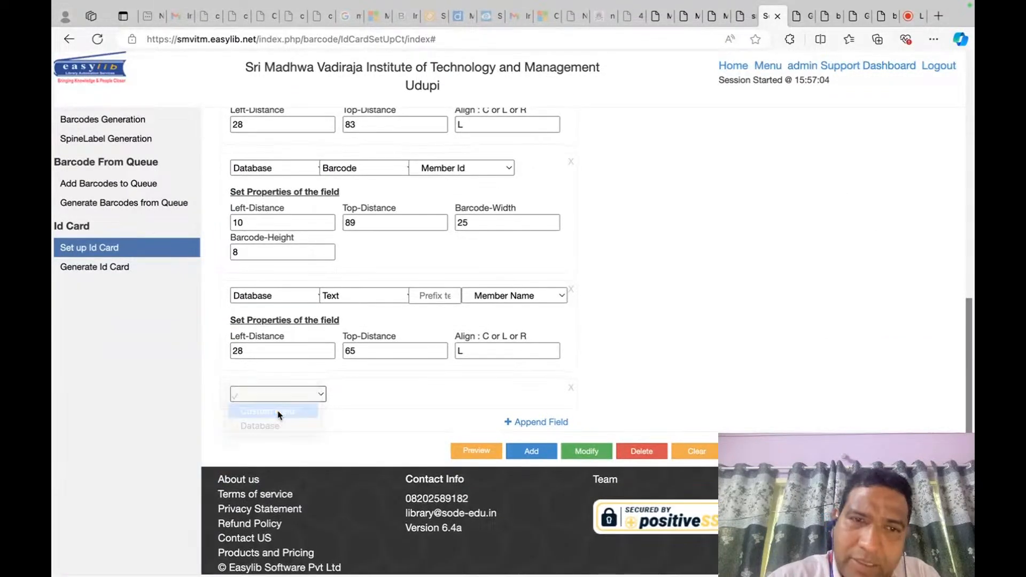
left_click(376, 396)
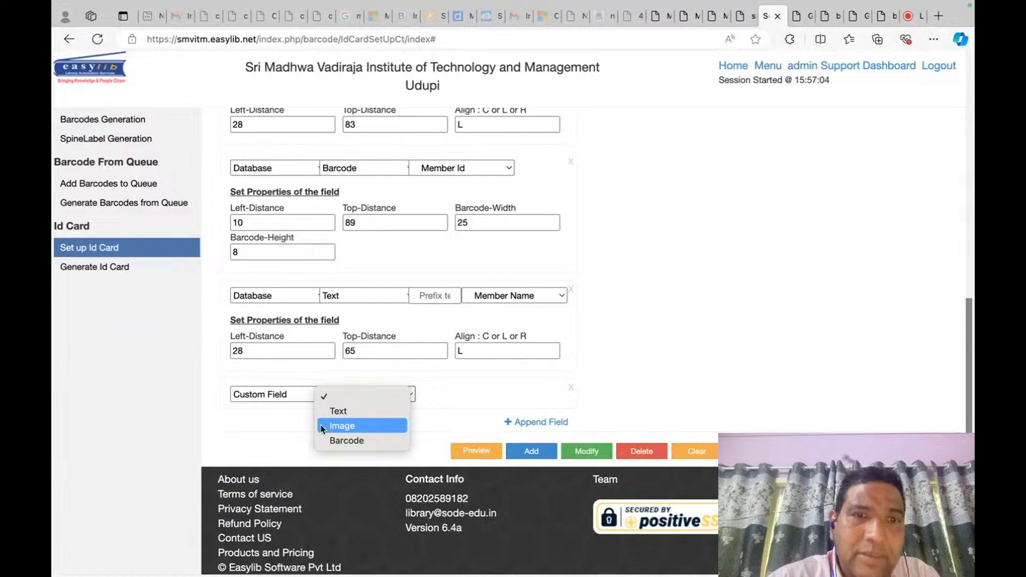
left_click(233, 436)
left_click(277, 399)
left_click(347, 390)
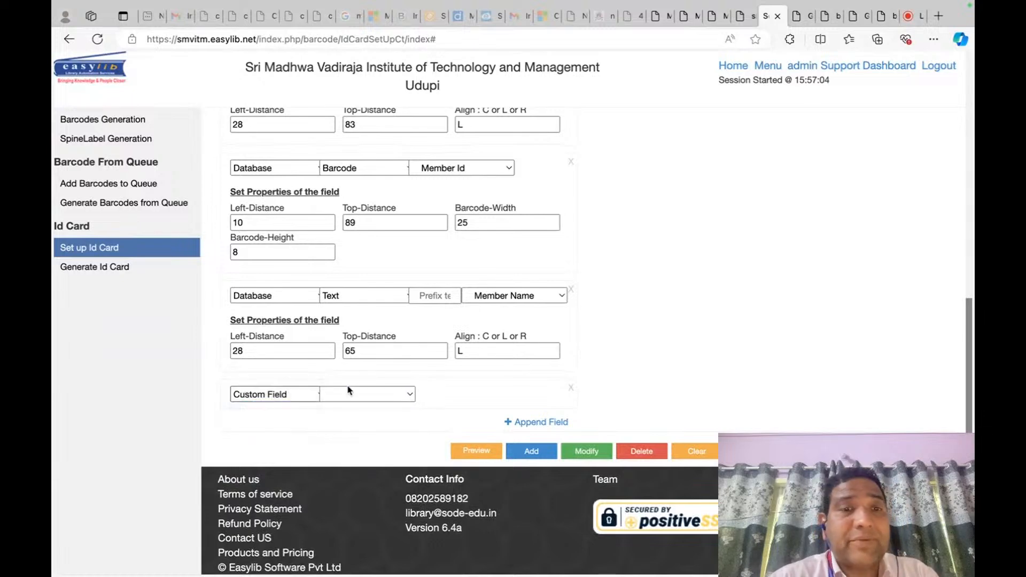
left_click(348, 393)
left_click(361, 426)
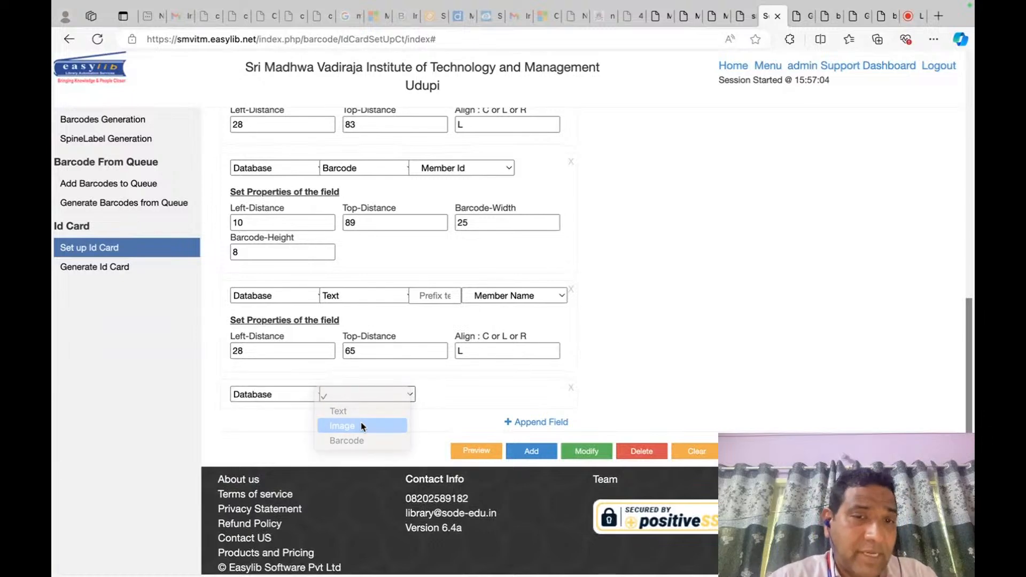
Assign Member Image as the content of the new front-side image field.
left_click(449, 396)
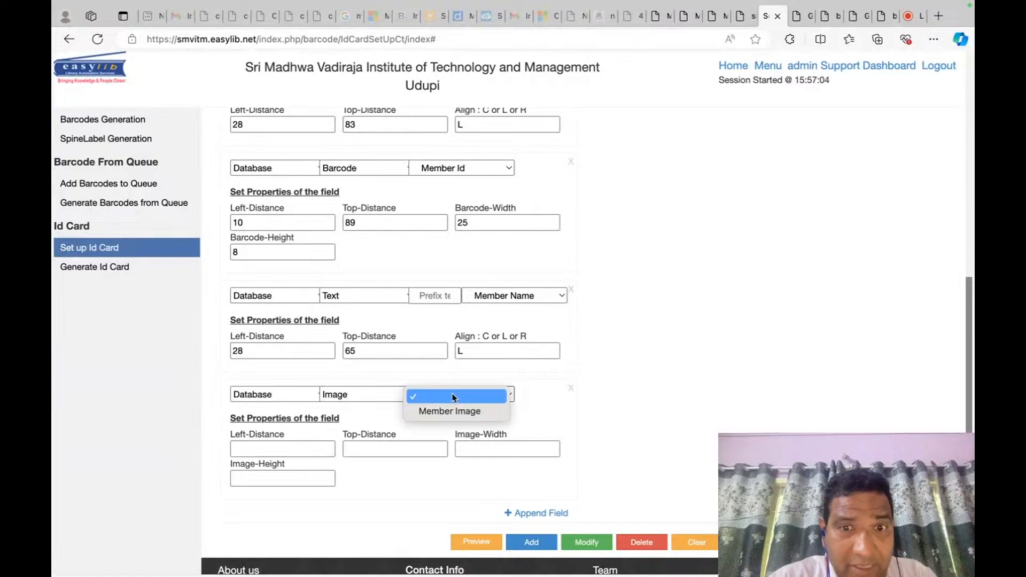
left_click(453, 413)
left_click(278, 447)
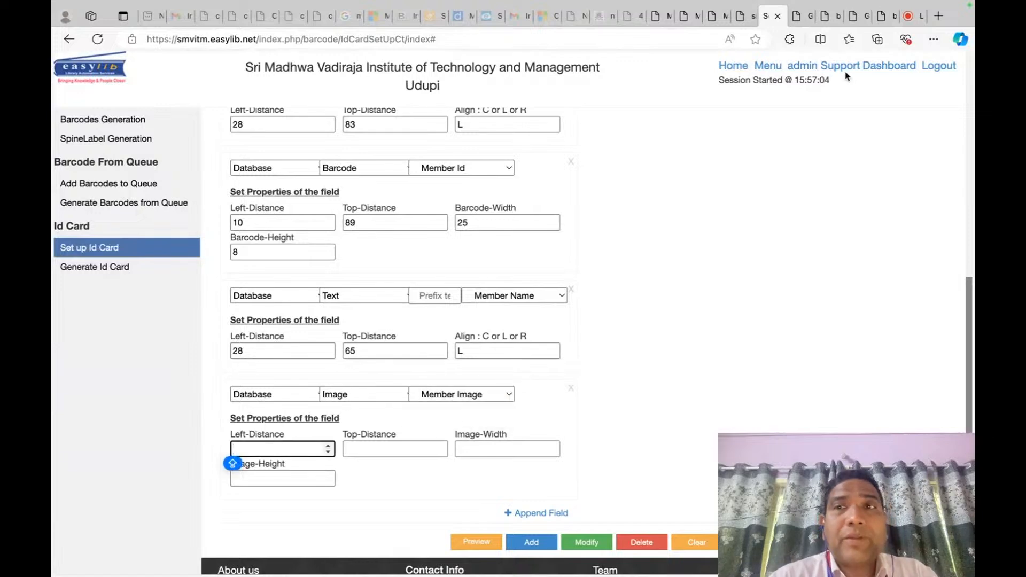
Check the photo space on the front of the first generated card and return to the card format setup.
left_click(800, 16)
left_click(825, 17)
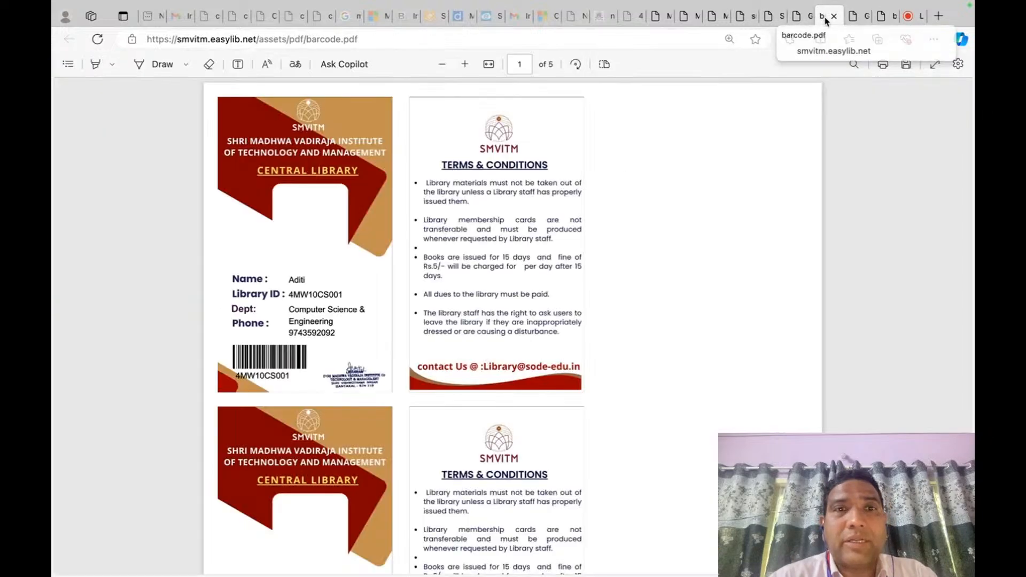
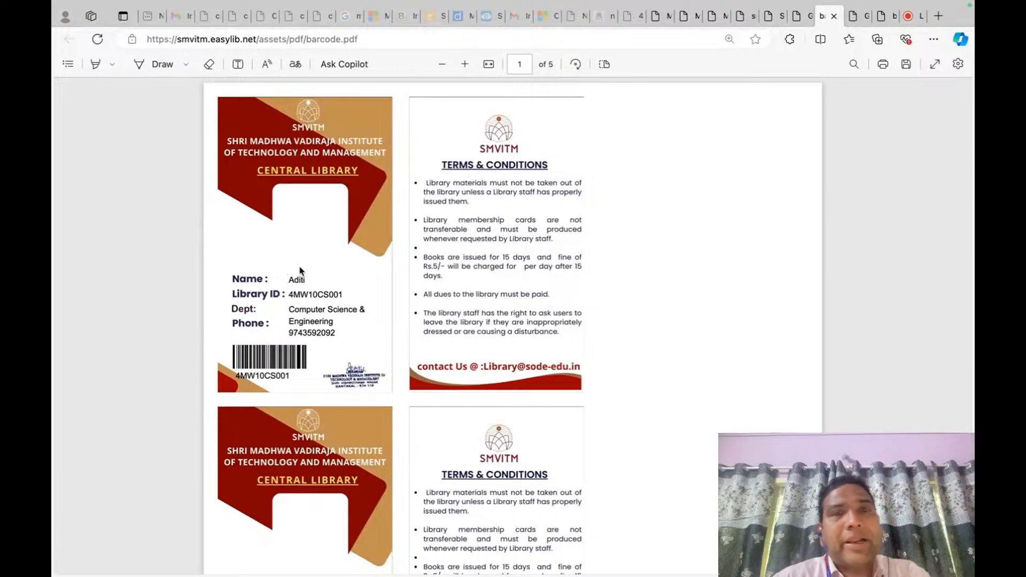
left_click(855, 17)
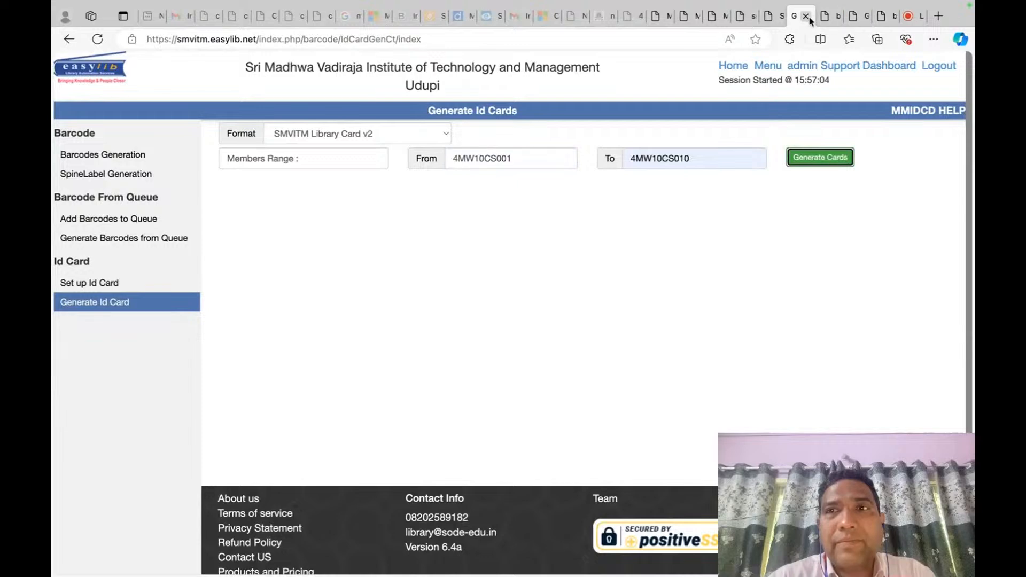
left_click(825, 20)
left_click(770, 19)
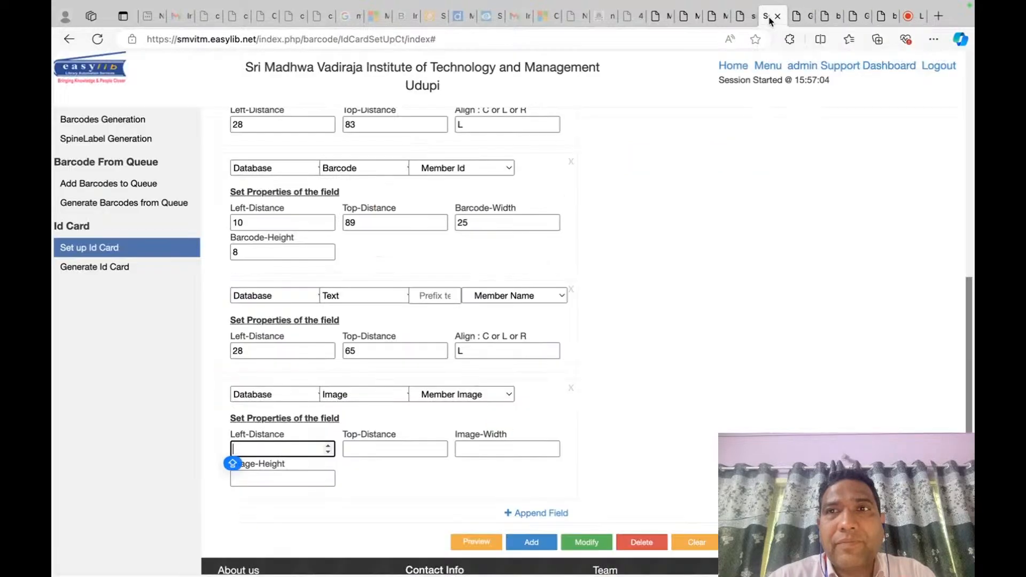
Set the Member Image field's left distance, top distance, image width and image height to 20 each.
type("20")
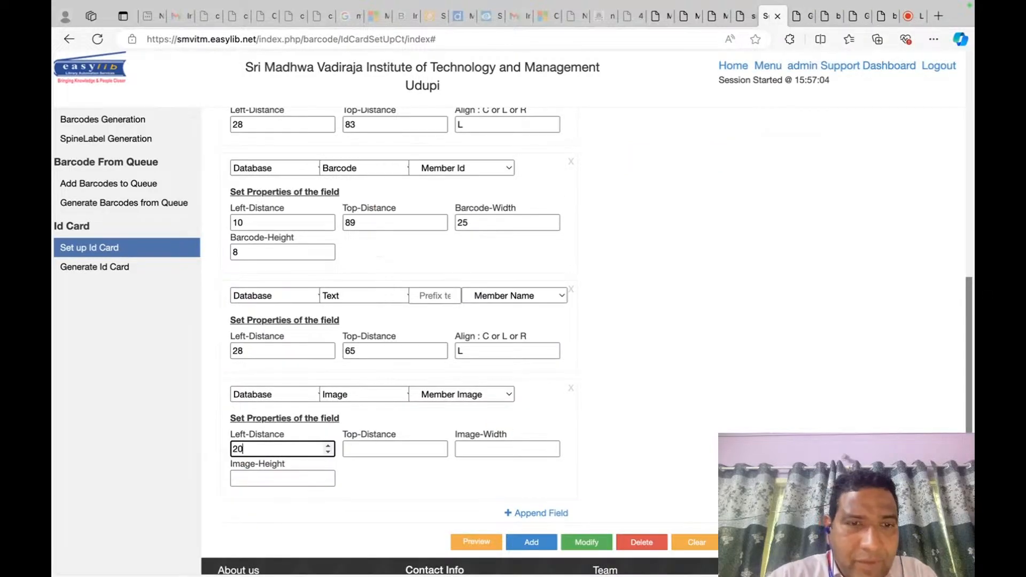
key("Tab")
type("20")
key("Tab")
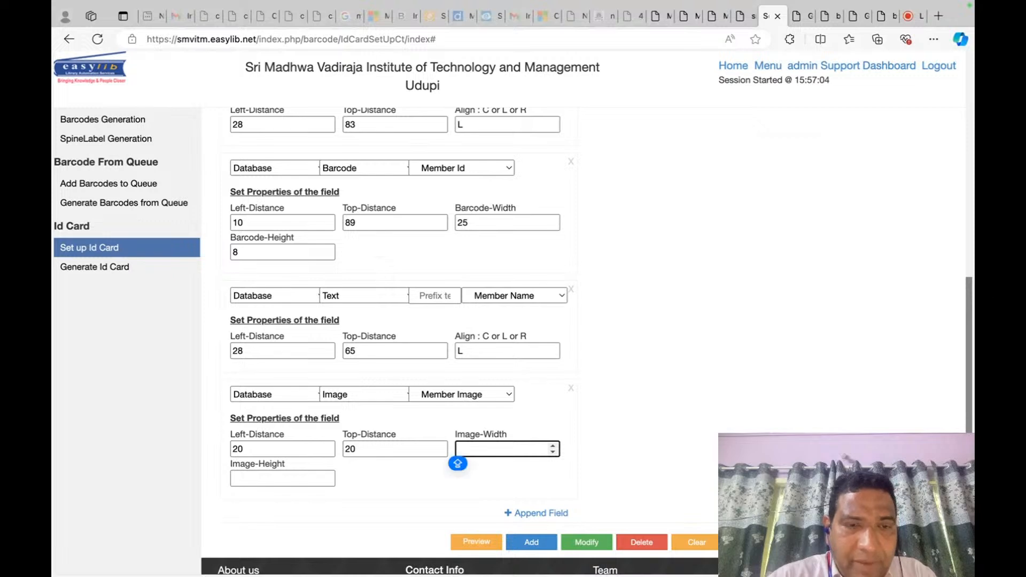
type("20")
key("Tab")
type("20")
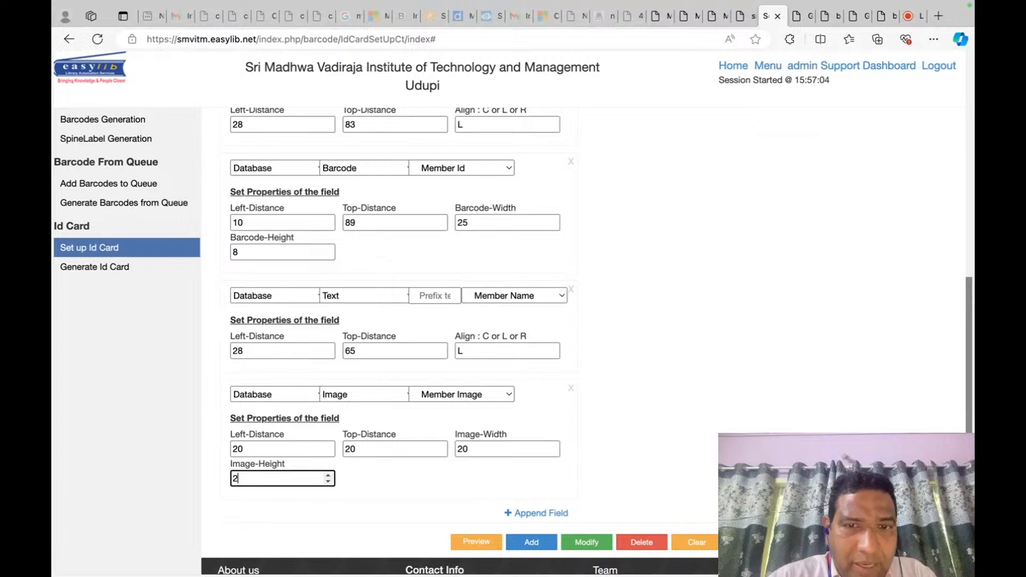
Set the Member Image field's top distance to 30 and save the modified card format.
left_click(394, 448)
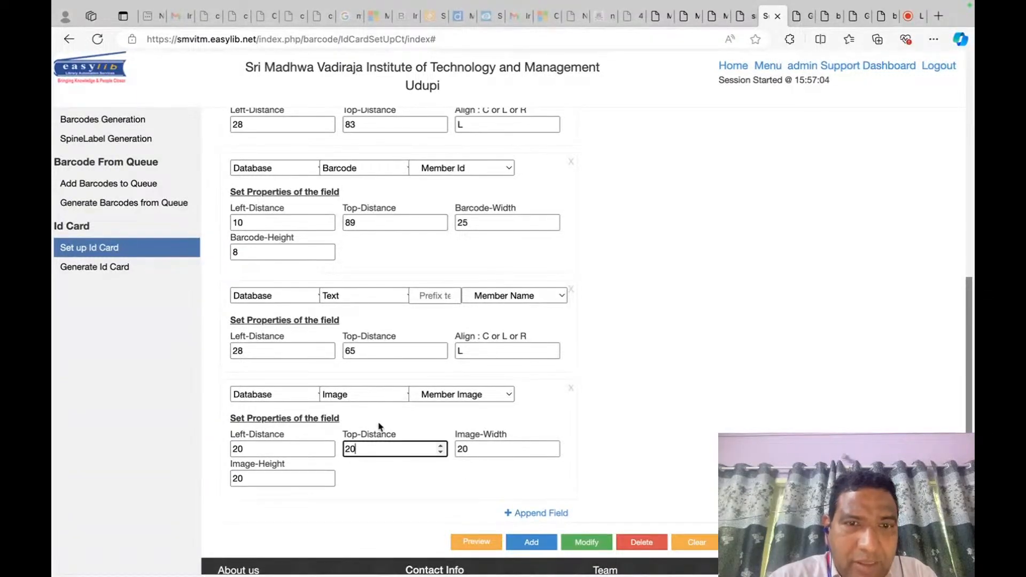
scroll(431, 331, "up", 2)
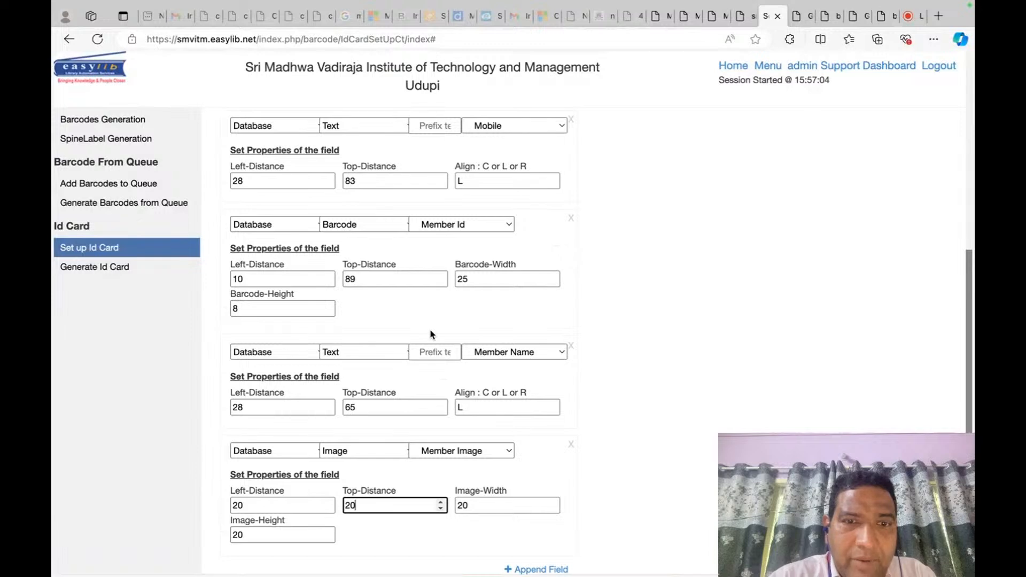
key("BackSpace")
key("BackSpace")
type("30")
scroll(534, 374, "down", 5)
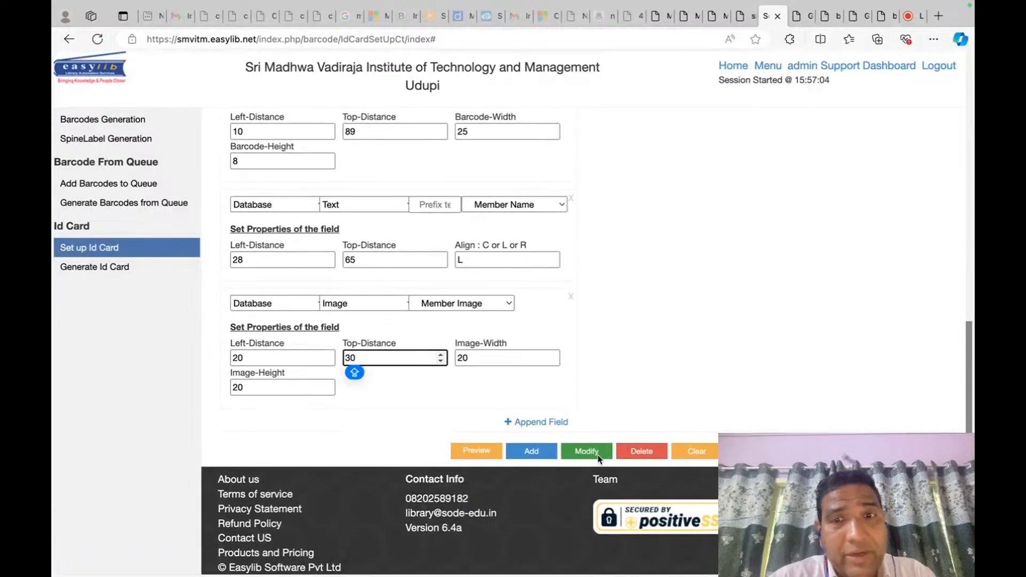
left_click(582, 453)
left_click(574, 340)
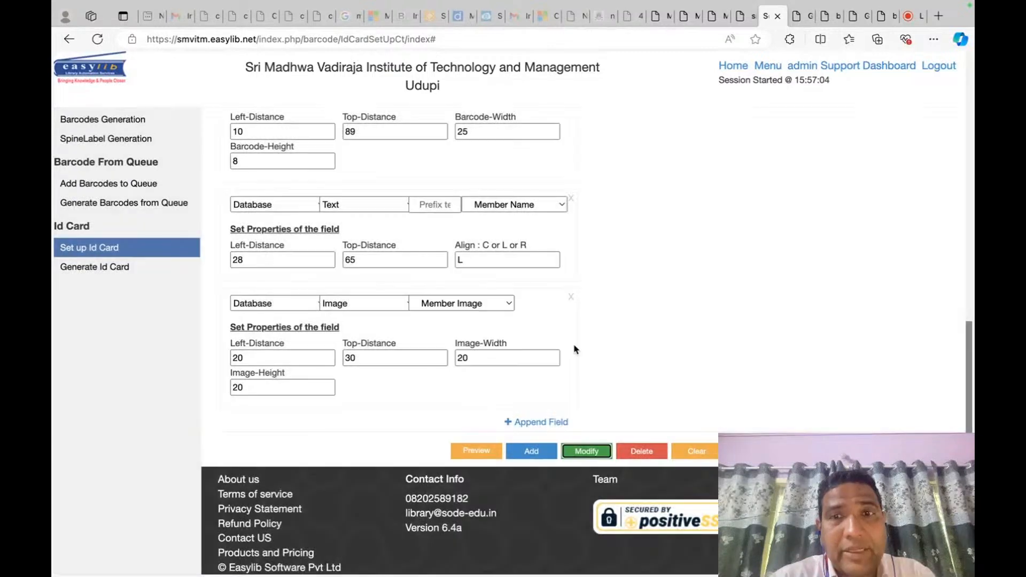
Regenerate the ID cards and check the member image frame against the photo space on the first card.
left_click(797, 19)
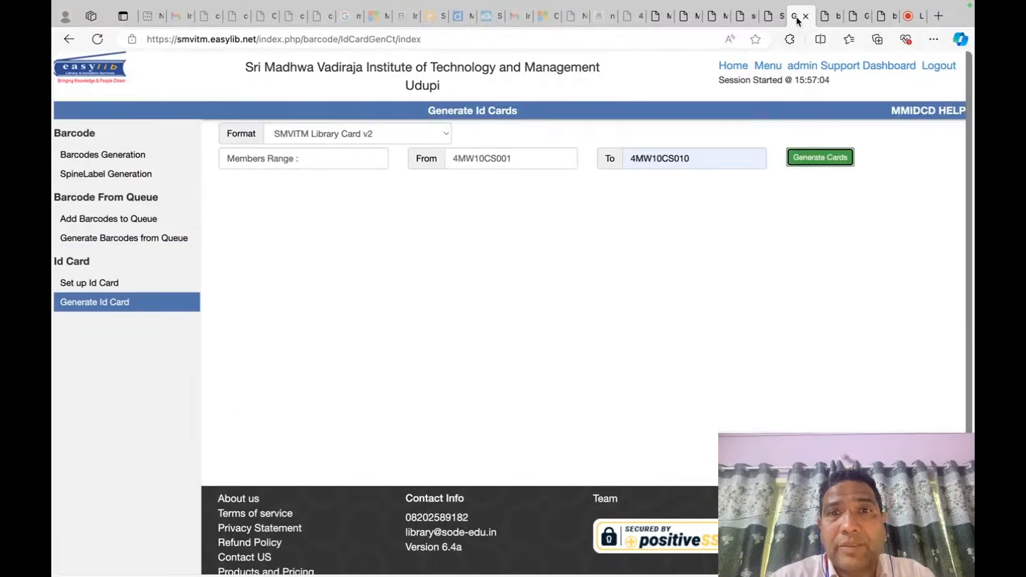
left_click(825, 156)
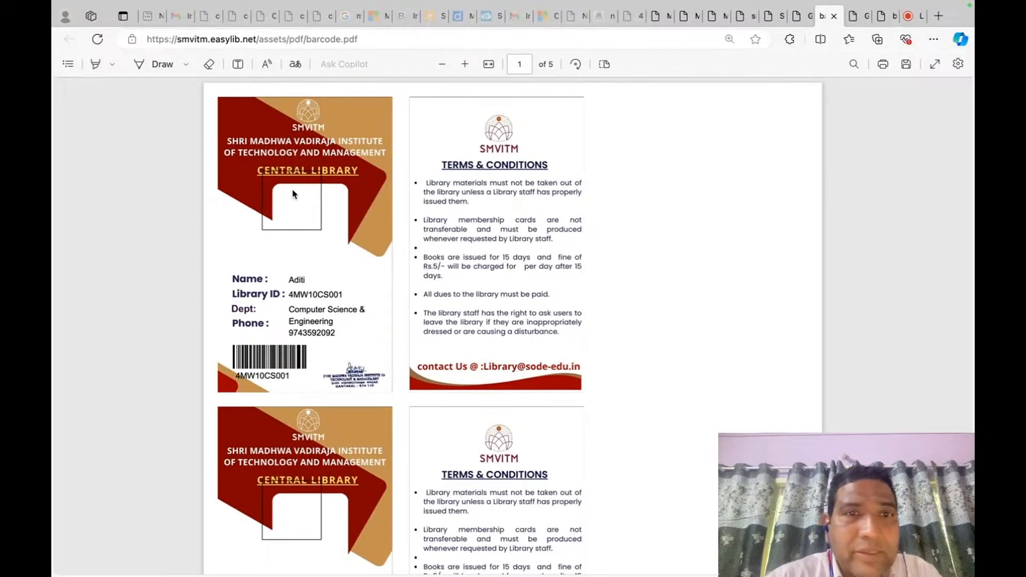
scroll(292, 194, "up", 5)
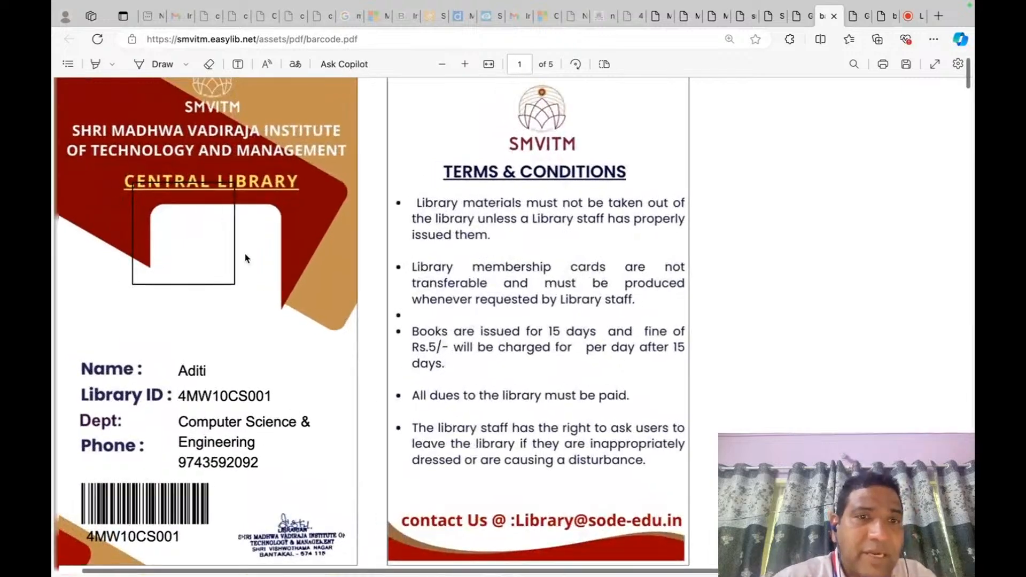
scroll(245, 258, "left", 1)
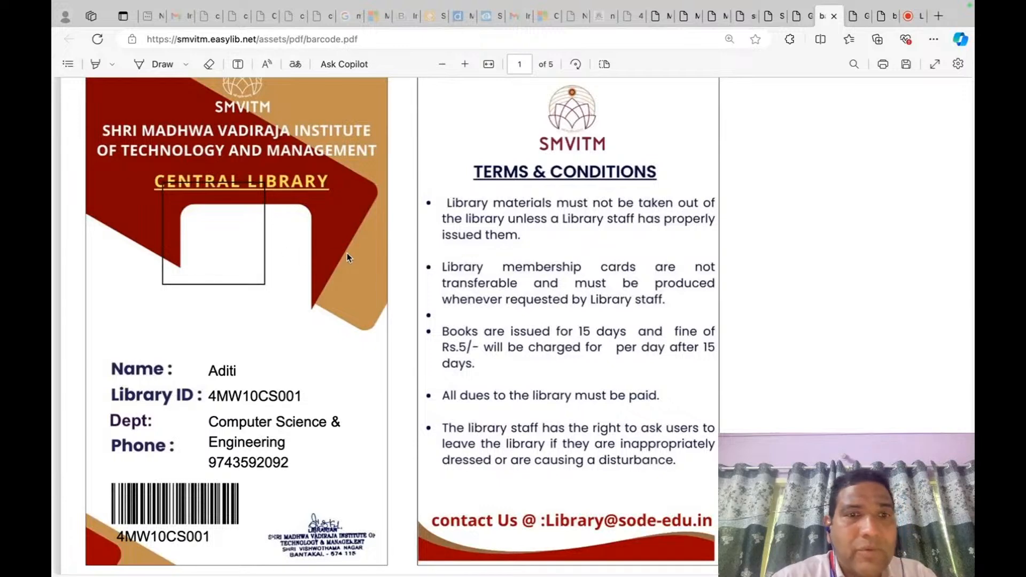
scroll(348, 252, "down", 1)
scroll(347, 252, "up", 2)
Return to the card format setup and set the Member Image field's width, height and left distance to 25.
left_click(801, 17)
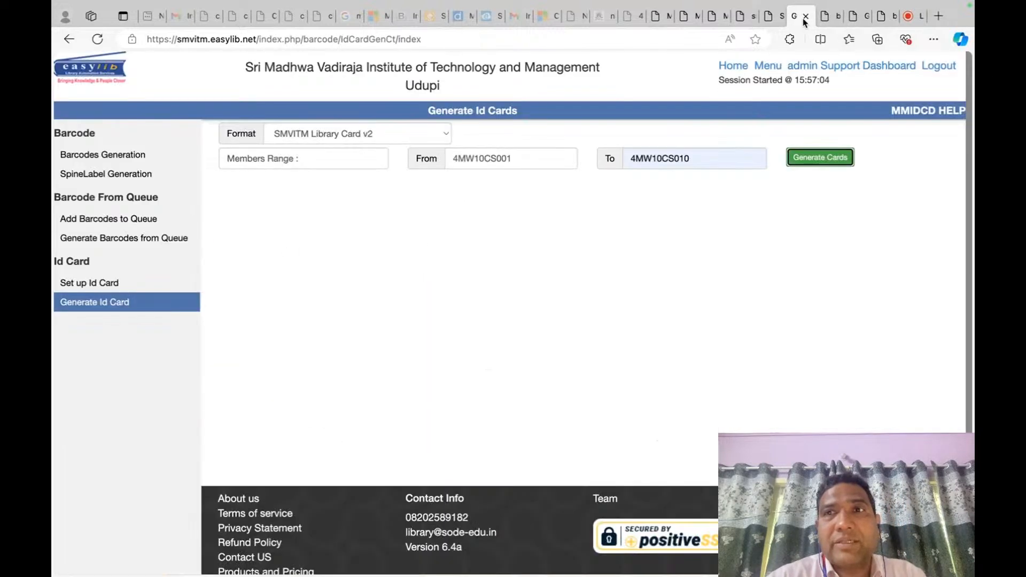
left_click(774, 16)
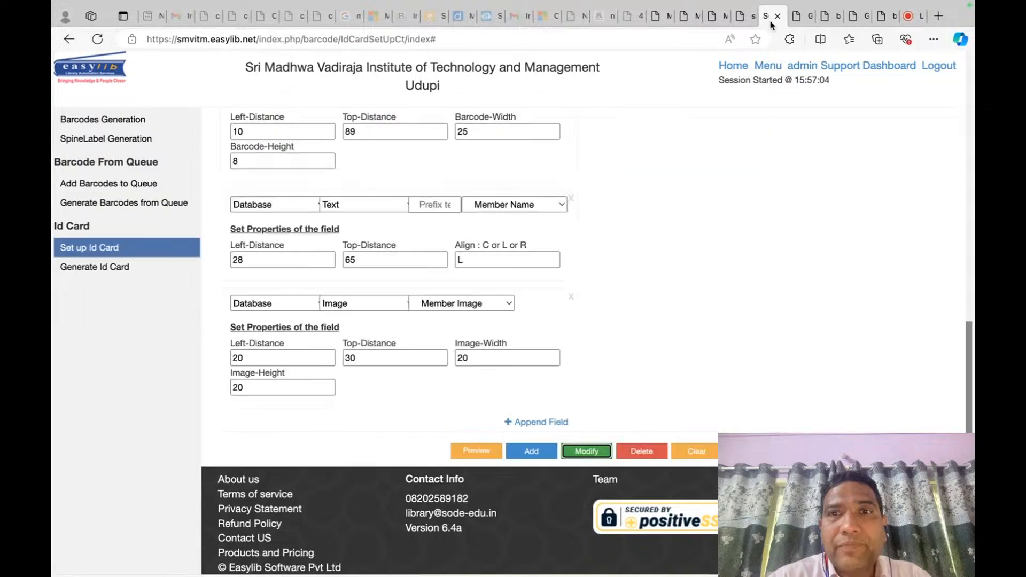
left_click(520, 355)
key("BackSpace")
type("2")
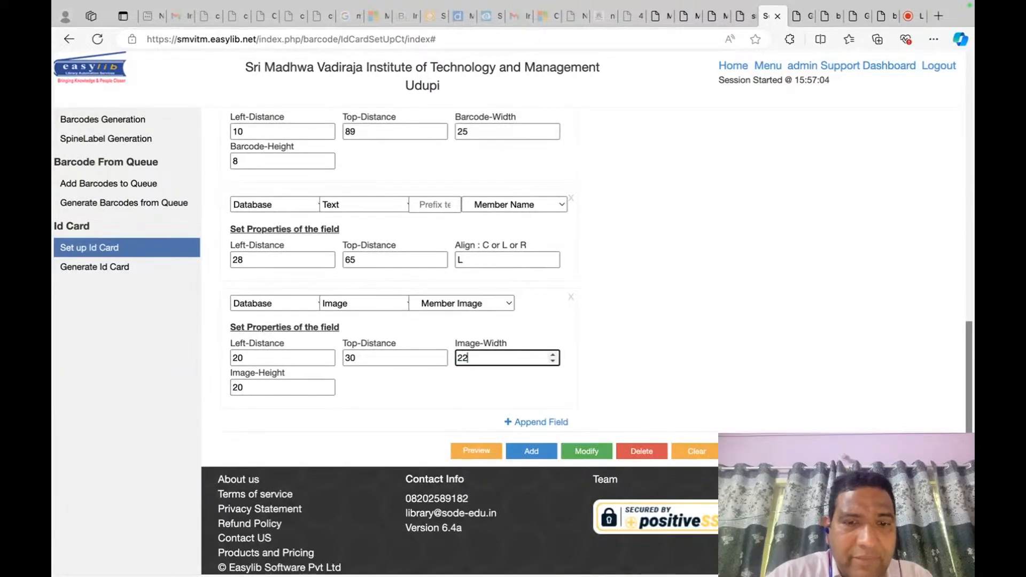
key("BackSpace")
type("5")
key("Tab")
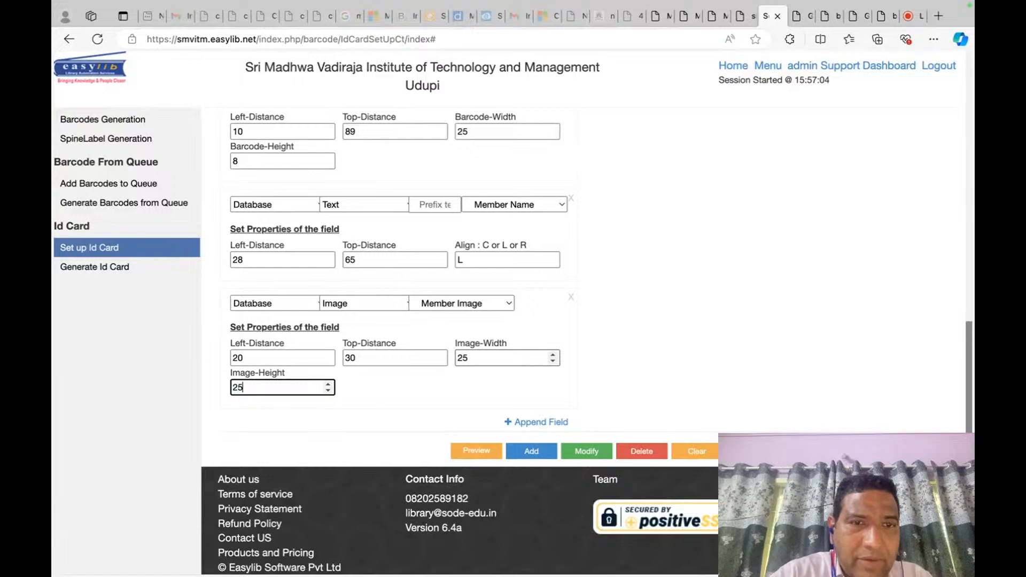
type("25")
left_click(294, 357)
type("2")
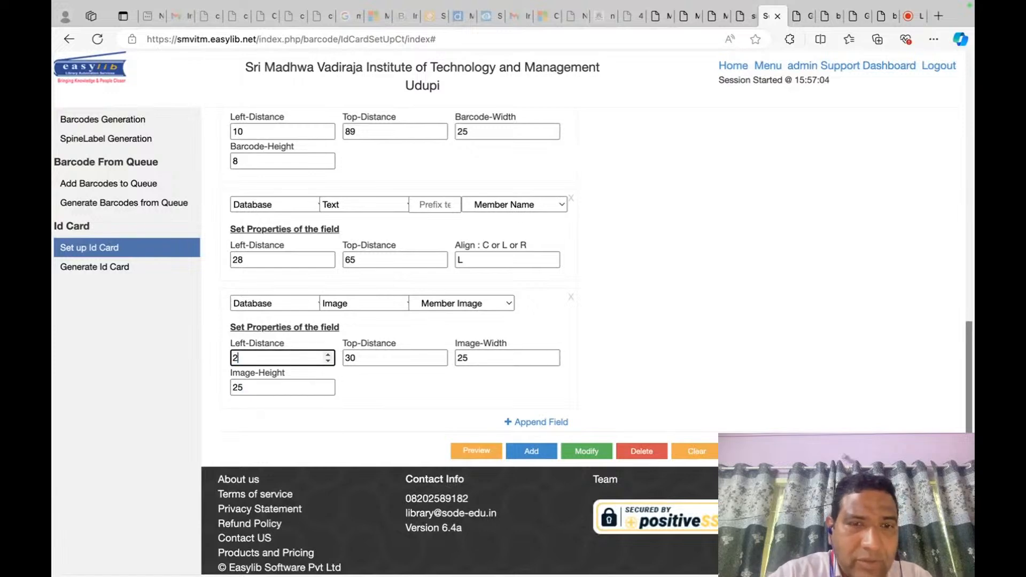
Look at the generated first card again to judge the image frame's vertical placement.
left_click(799, 16)
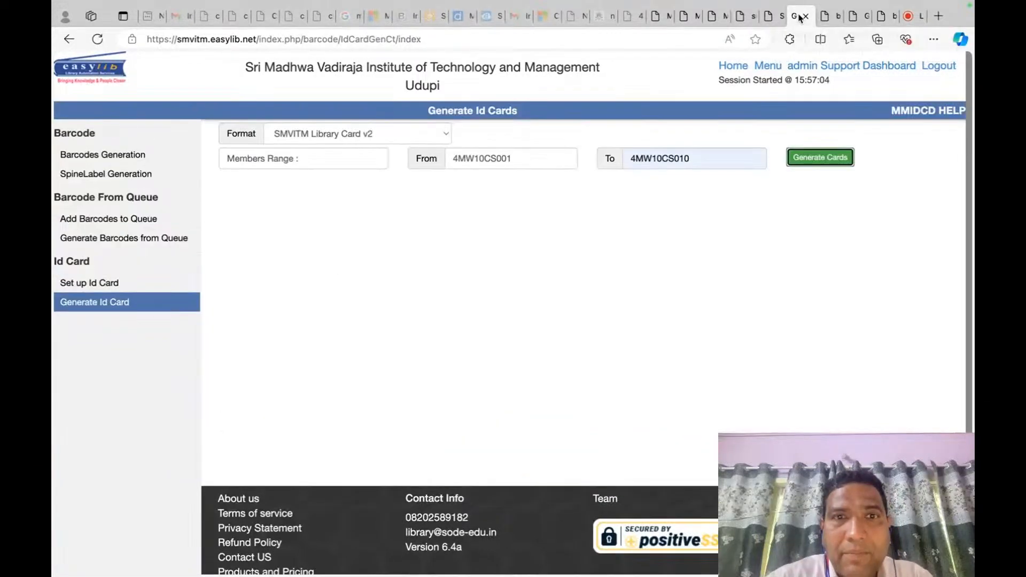
left_click(822, 19)
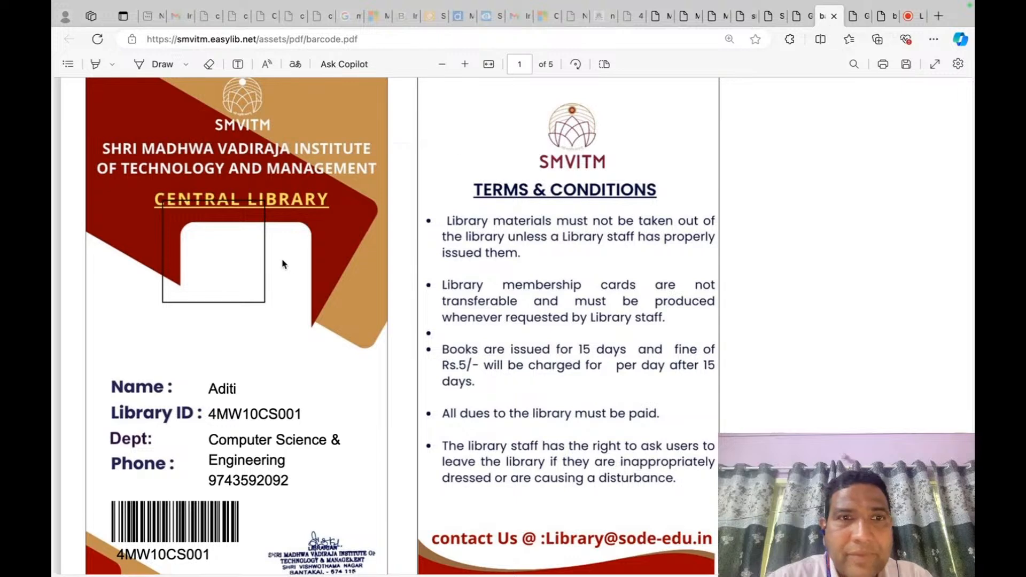
left_click(801, 23)
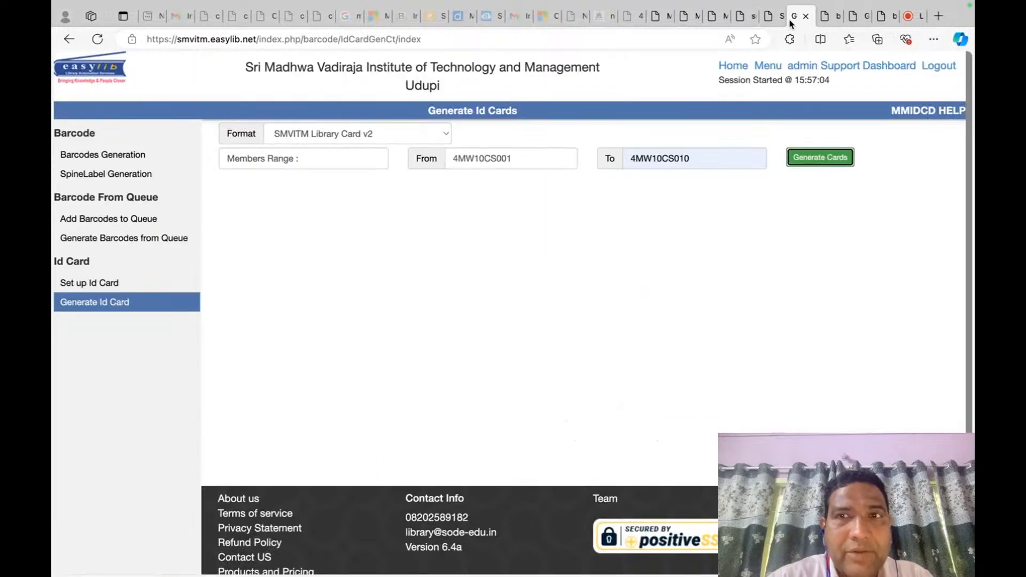
In the card format setup, set the Member Image field's top distance to 35 and save the format.
left_click(779, 20)
left_click(397, 362)
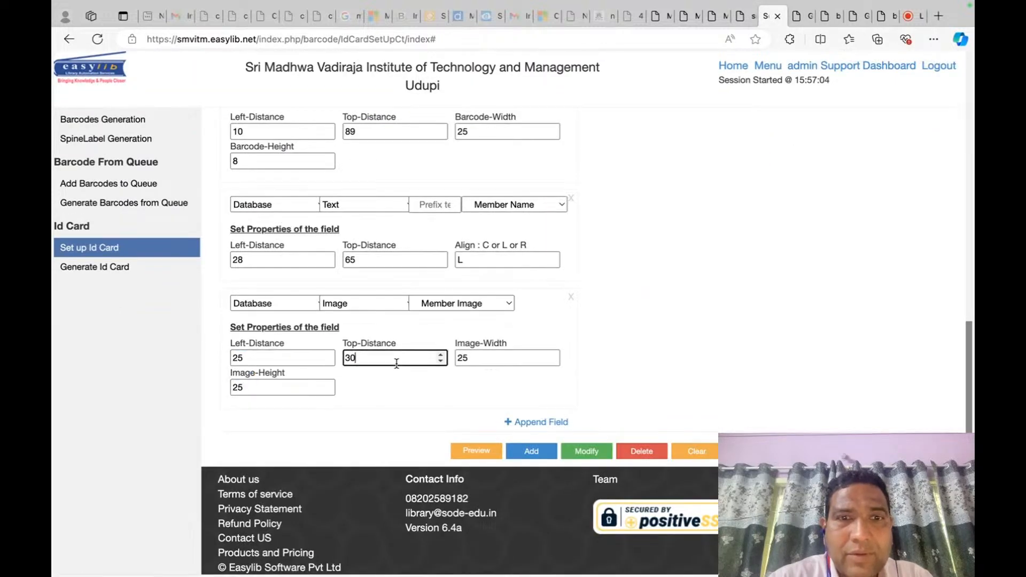
key("BackSpace")
type("5")
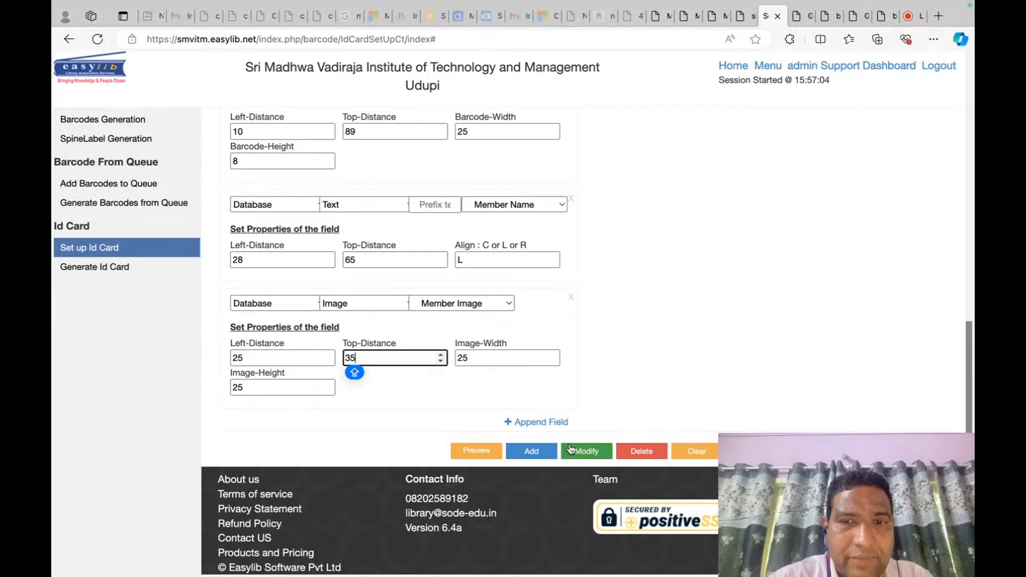
left_click(570, 451)
left_click(574, 337)
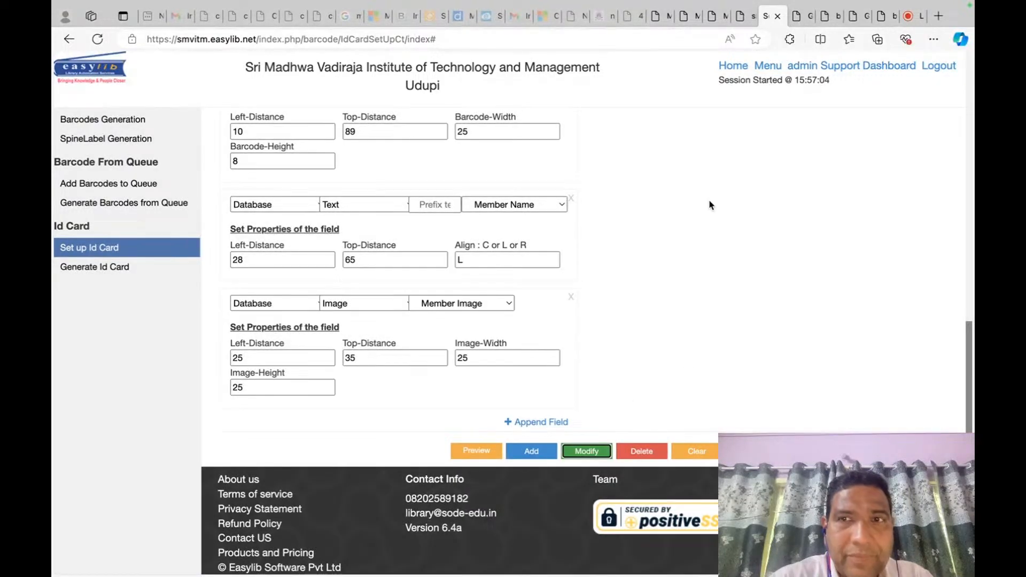
Regenerate the ID cards with the modified format and inspect the enlarged, repositioned image frame on the first card.
scroll(710, 205, "up", 5)
left_click(801, 17)
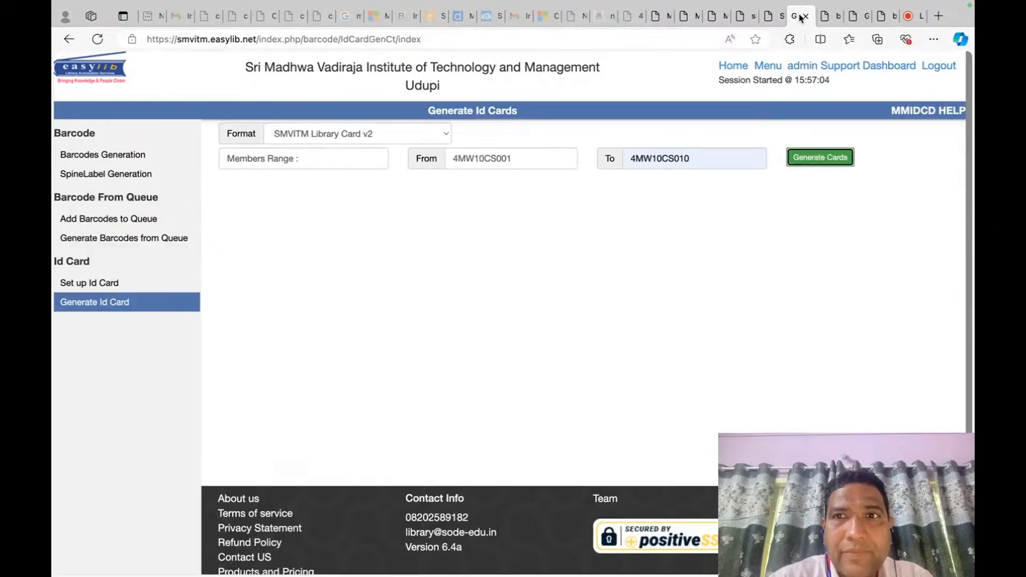
left_click(820, 158)
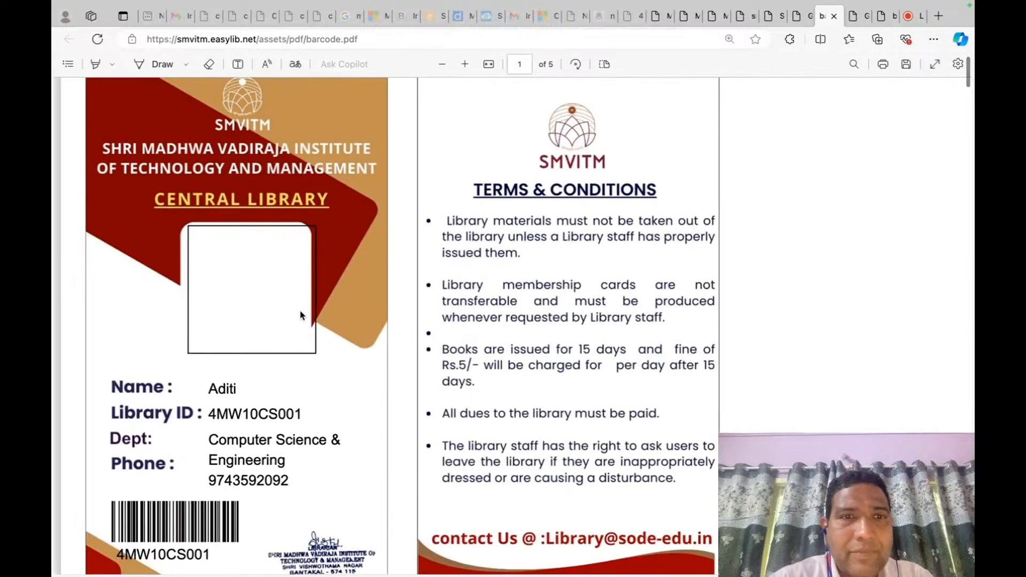
scroll(277, 264, "down", 2)
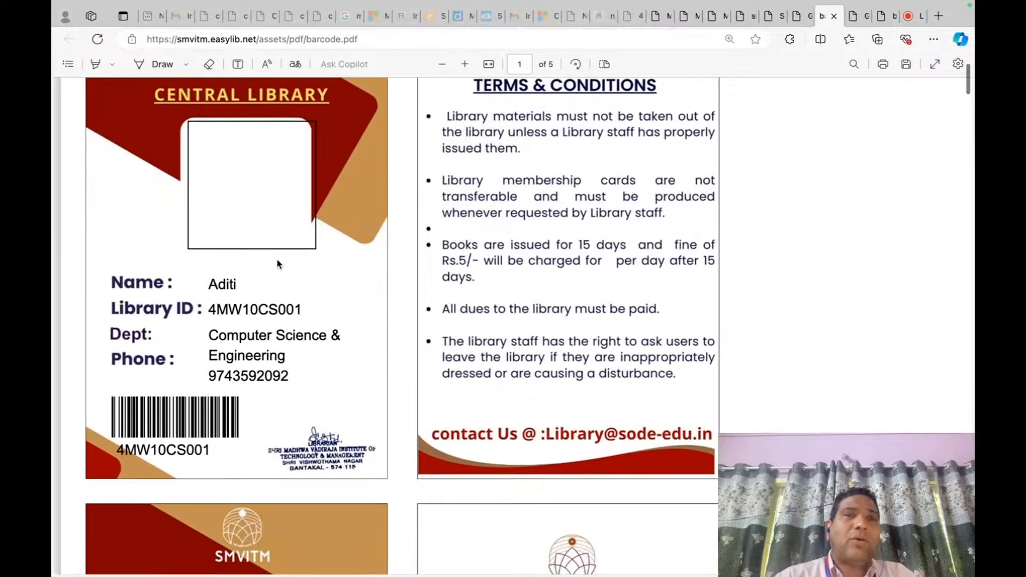
scroll(255, 211, "up", 1)
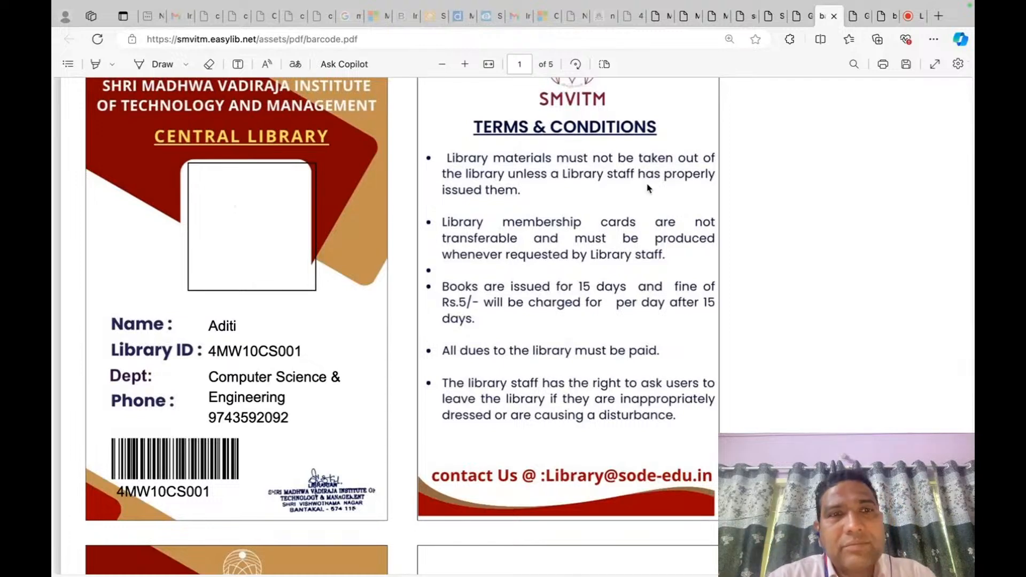
In the card format setup, set the Member Image field's left distance and image width to 24.
left_click(801, 17)
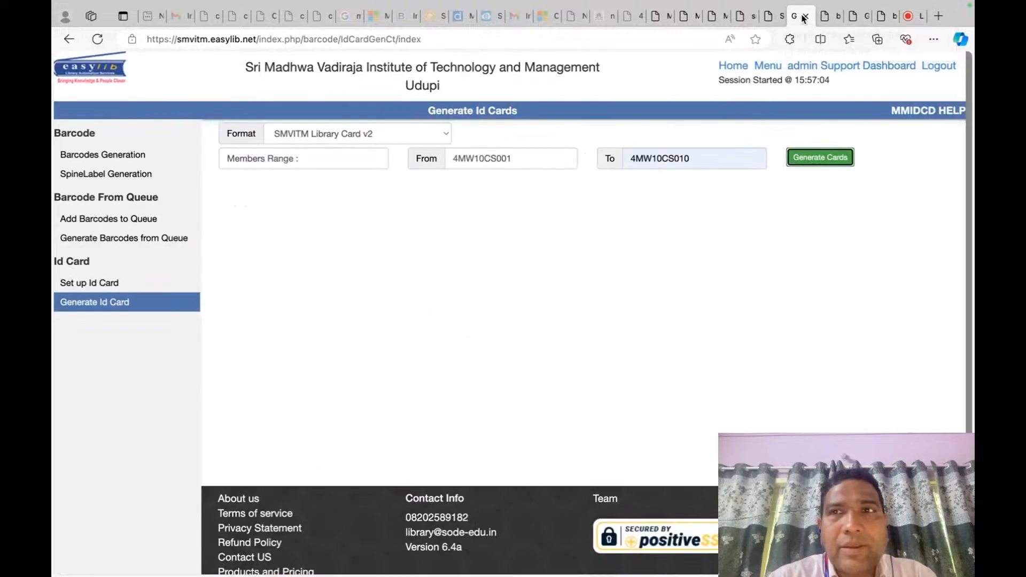
left_click(762, 17)
scroll(460, 337, "down", 5)
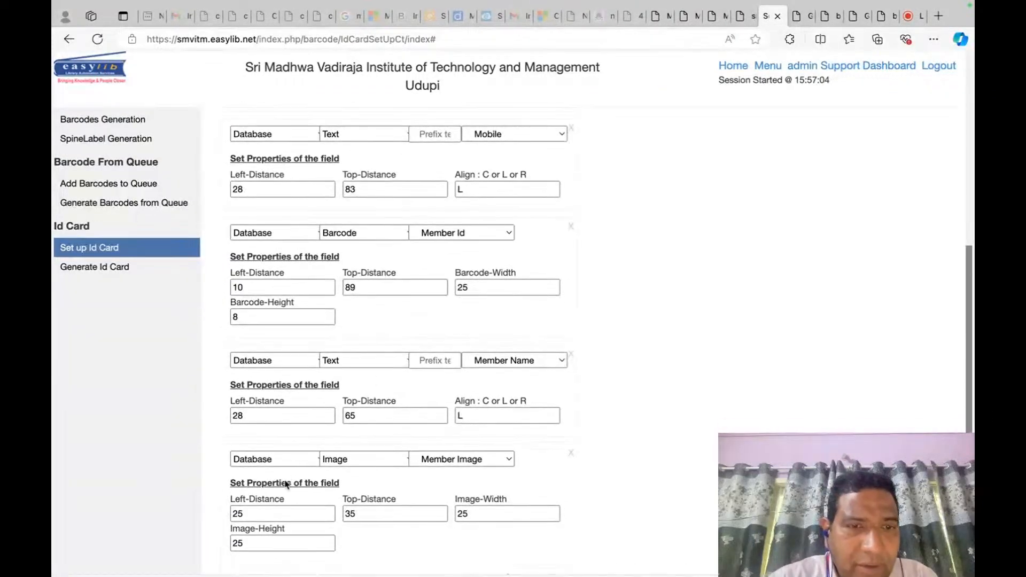
left_click(262, 358)
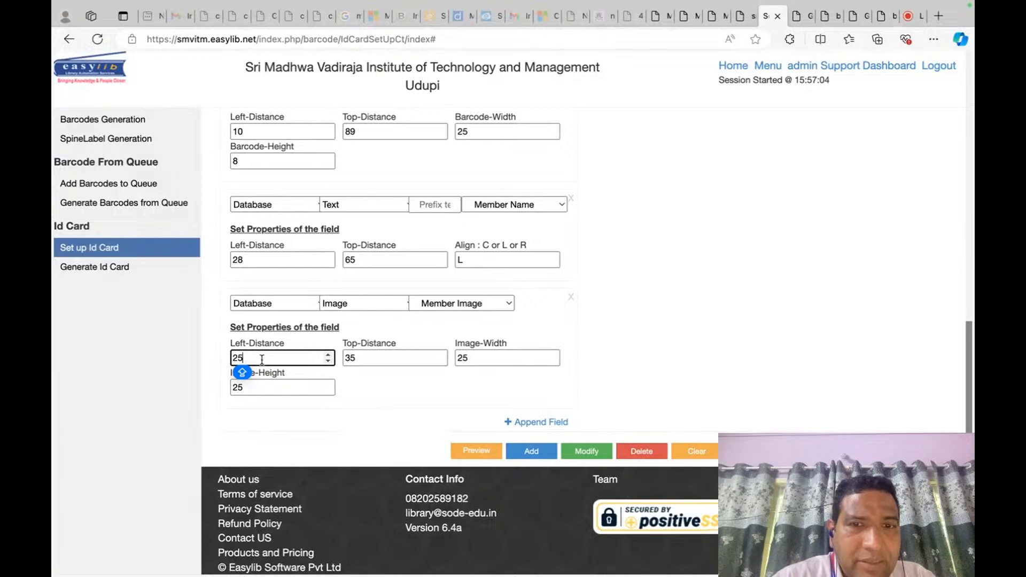
key("BackSpace")
type("4")
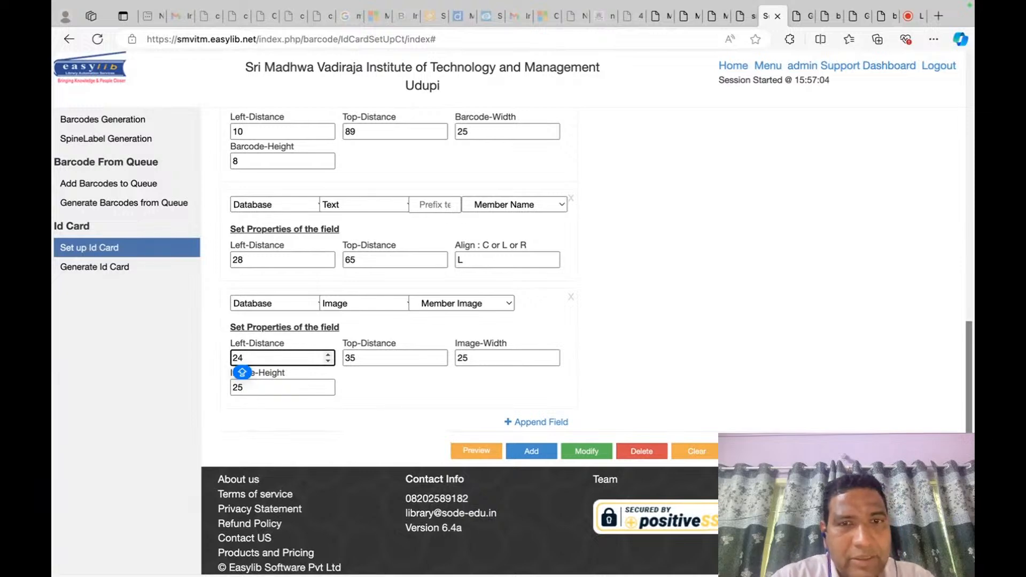
key("Tab")
key("Tab")
type("24")
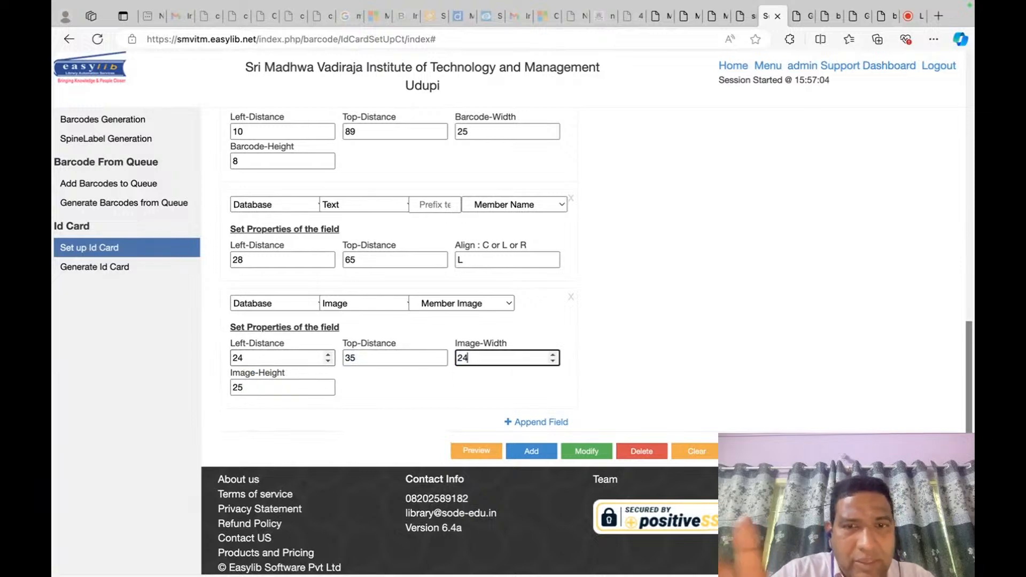
key("Caps_Lock")
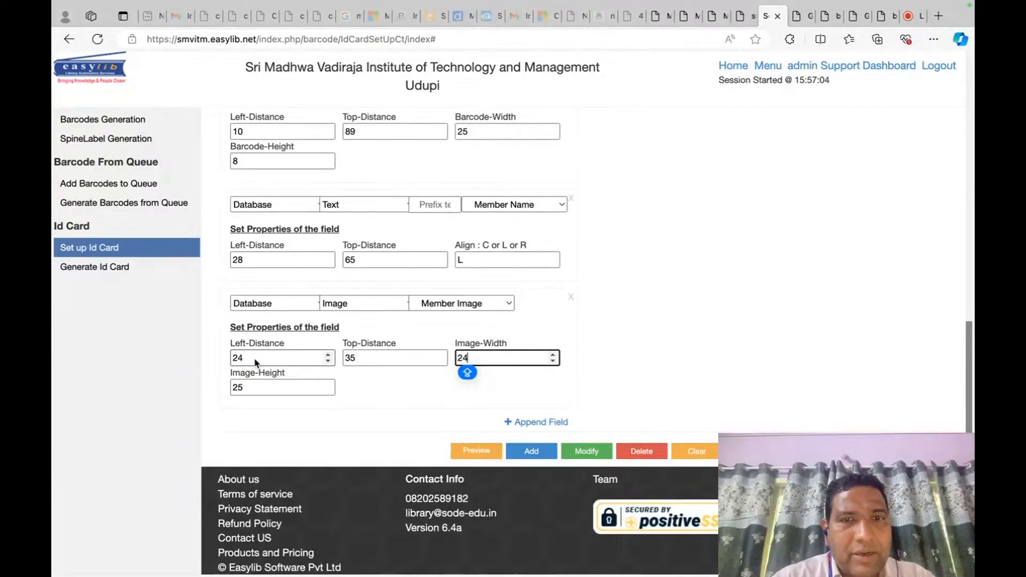
Check the generated first card to compare the image frame's width with the white photo space.
left_click(798, 17)
left_click(826, 17)
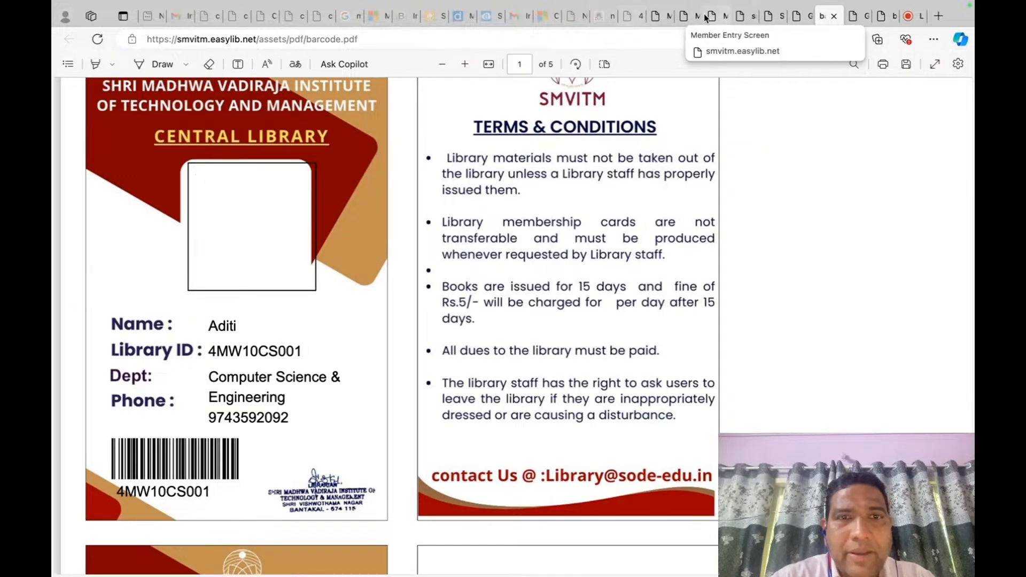
mouse_move(740, 2)
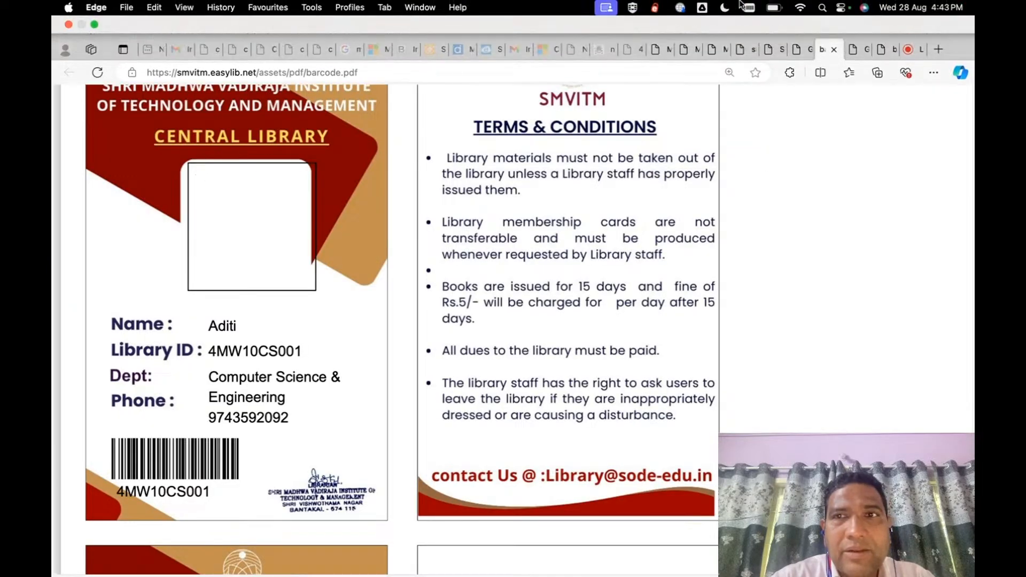
Set the Member Image field's width and height to 23 in the card format setup and save the format.
left_click(797, 49)
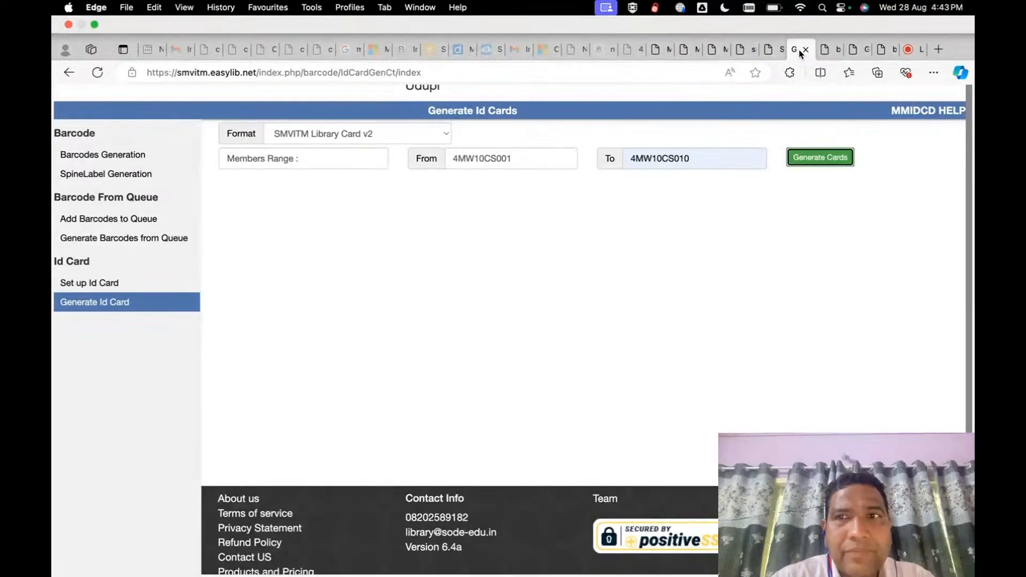
left_click(777, 50)
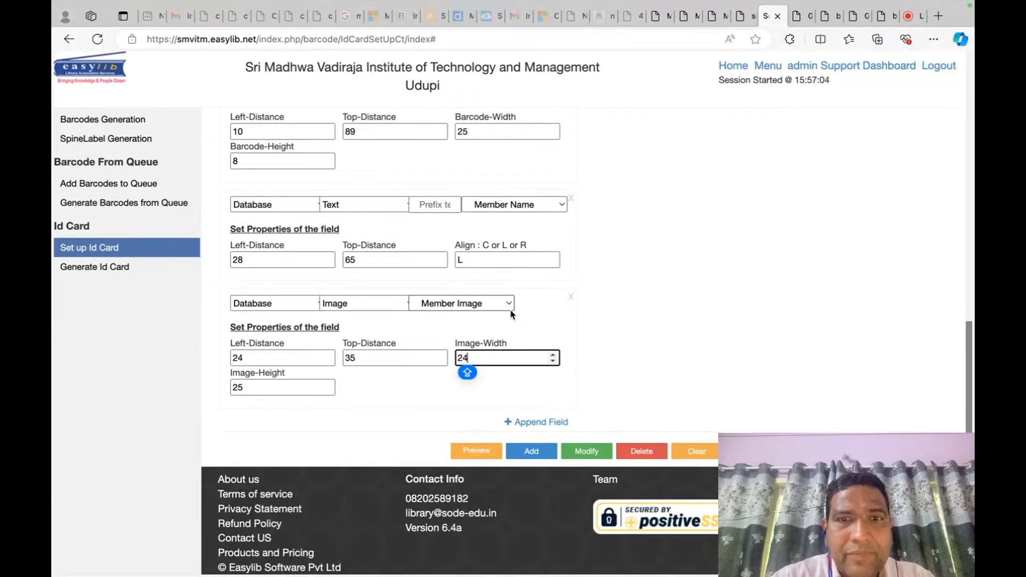
key("BackSpace")
type("3")
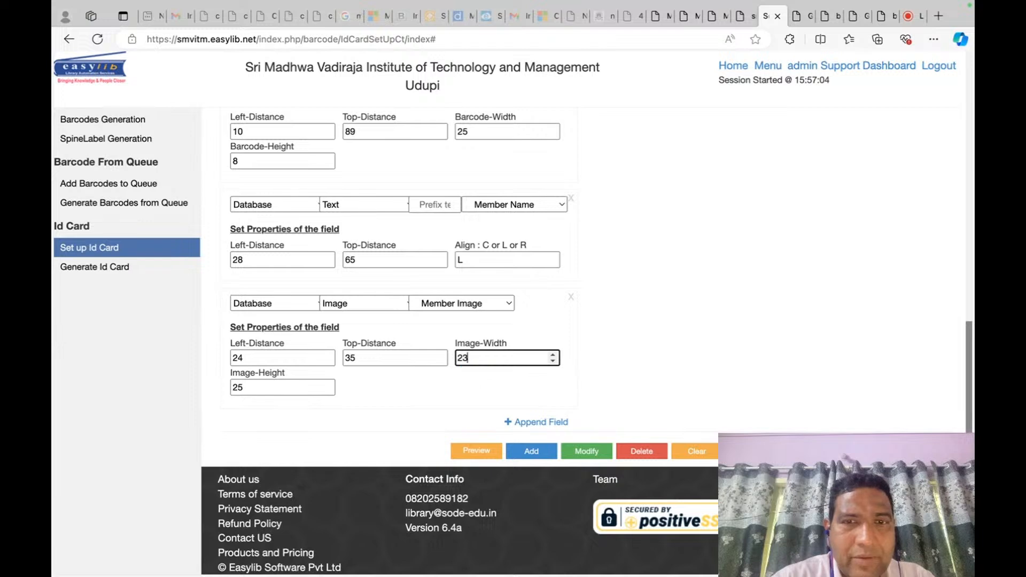
key("Tab")
type("23")
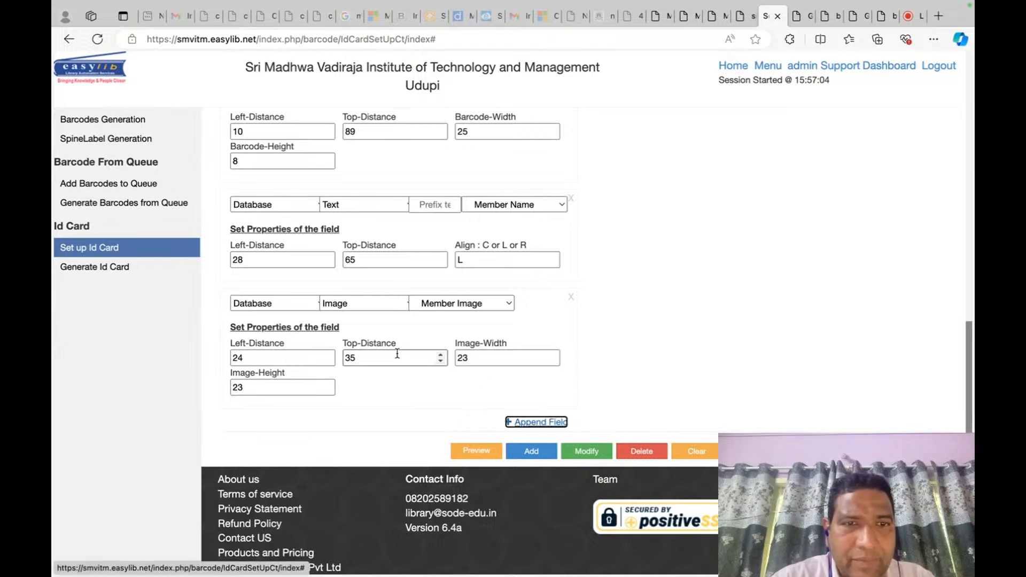
left_click(592, 455)
left_click(582, 340)
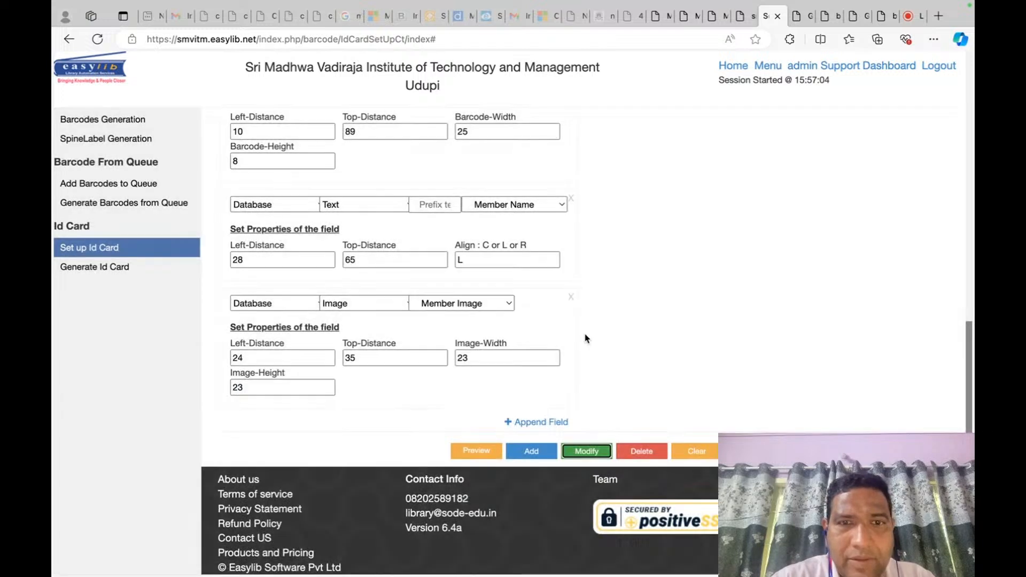
Regenerate the ID cards and check the smaller image frame against the photo space on the first card.
left_click(800, 16)
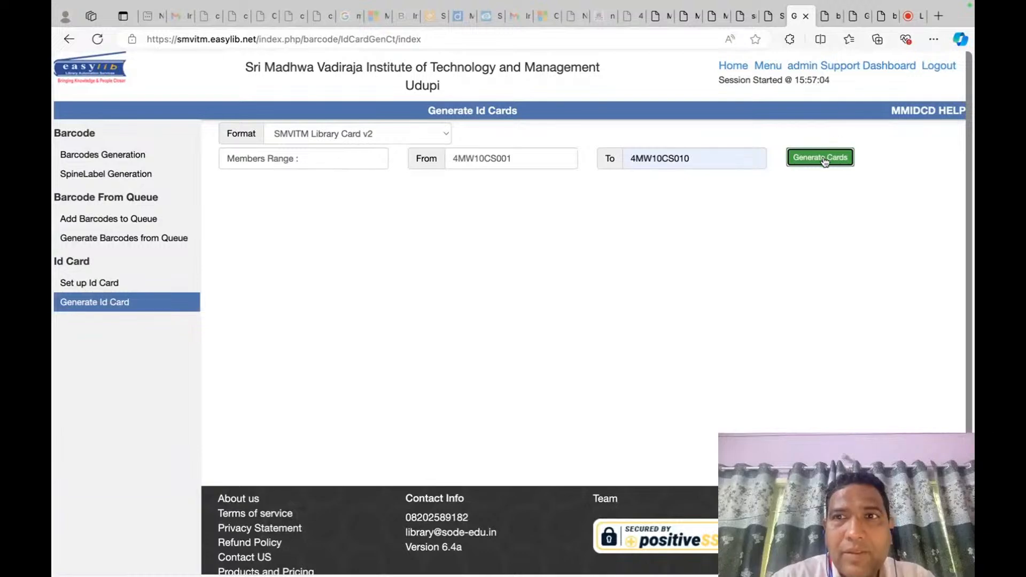
left_click(823, 159)
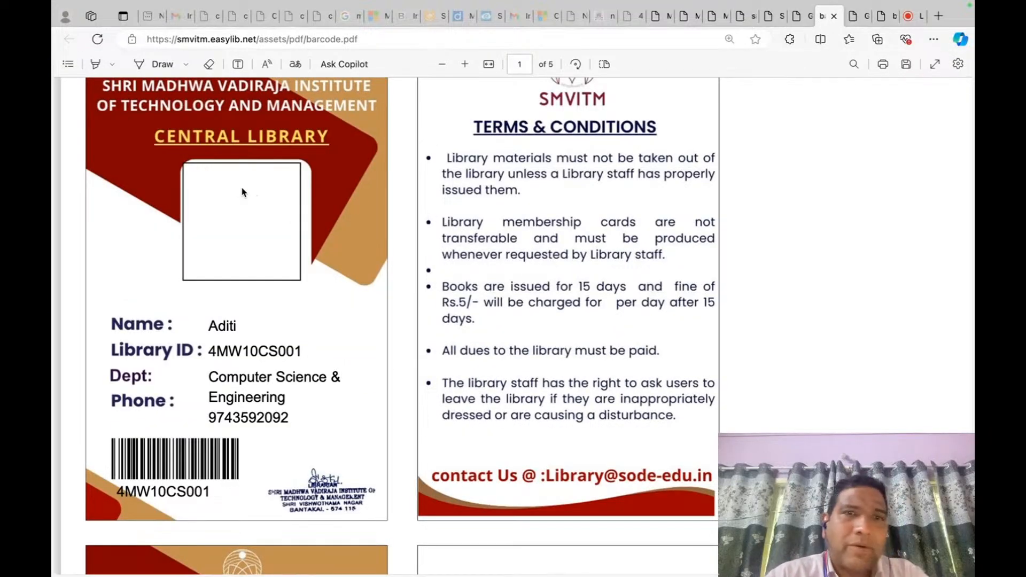
Set the Member Image field's left distance to 25 in the card format setup and save the format.
left_click(797, 49)
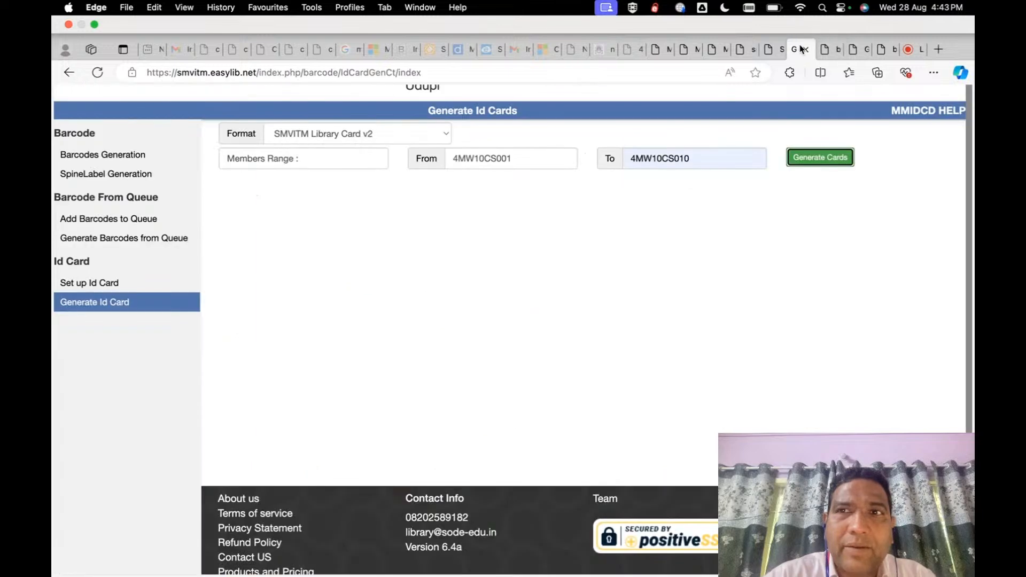
left_click(770, 49)
double_click(237, 357)
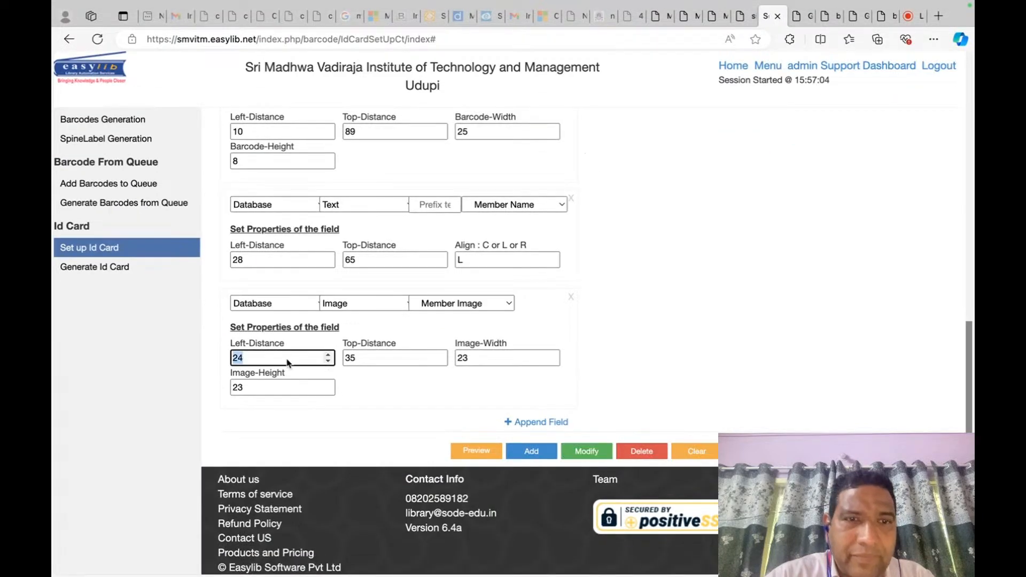
type("25")
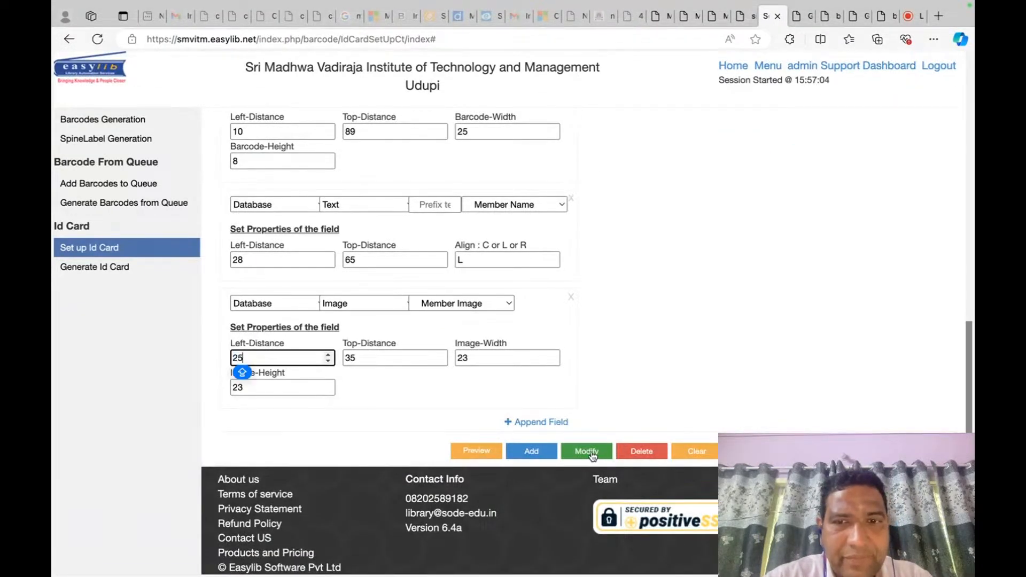
left_click(587, 452)
left_click(576, 342)
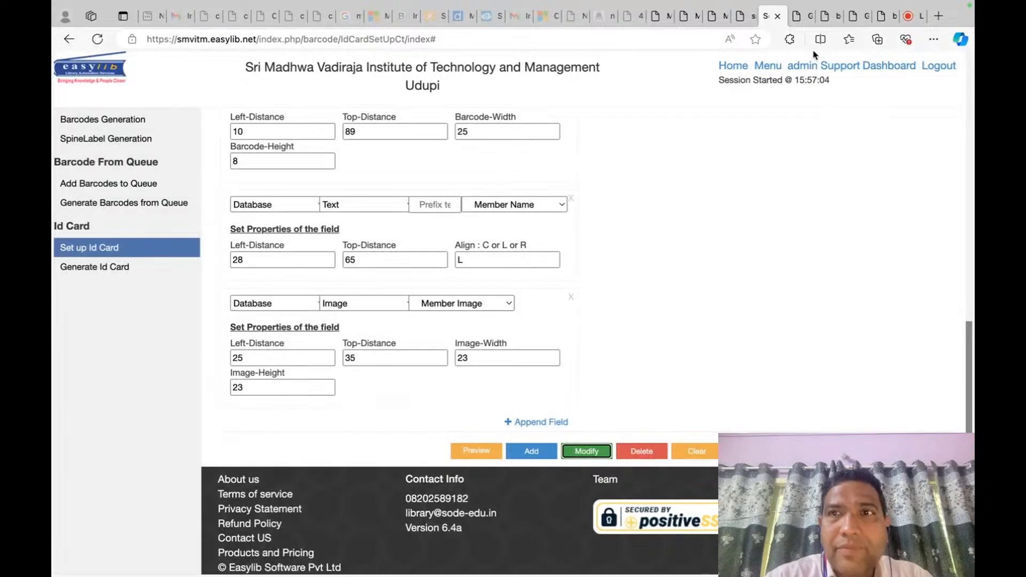
Generate the ID cards from the updated format and examine the image frame's centring on the first card up close.
left_click(800, 19)
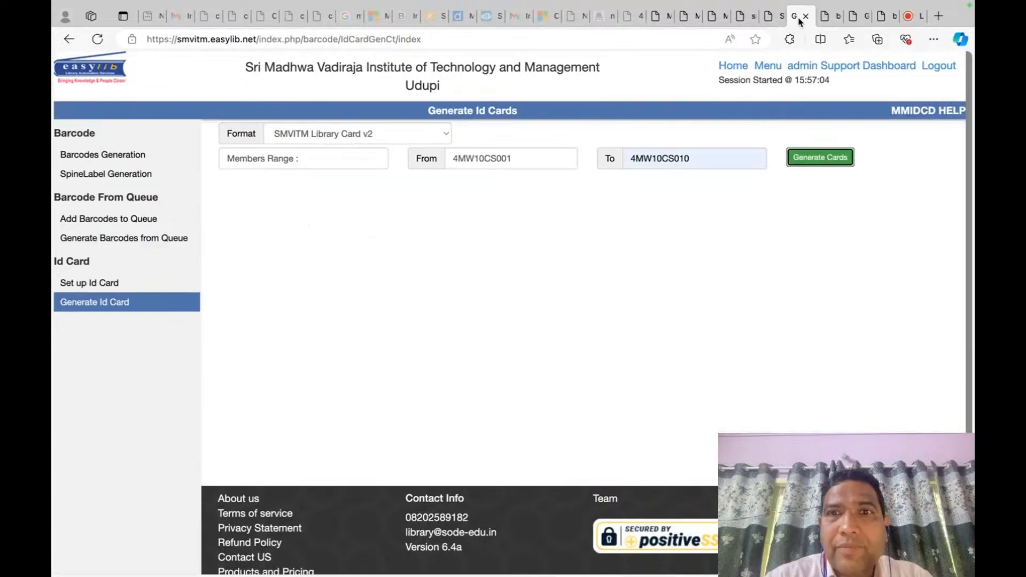
left_click(816, 157)
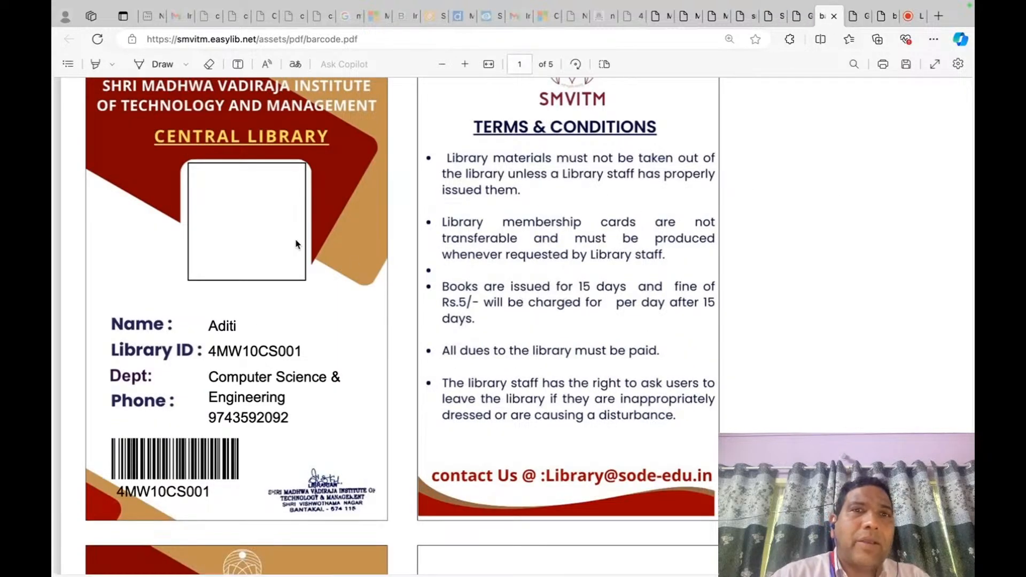
scroll(297, 244, "up", 4)
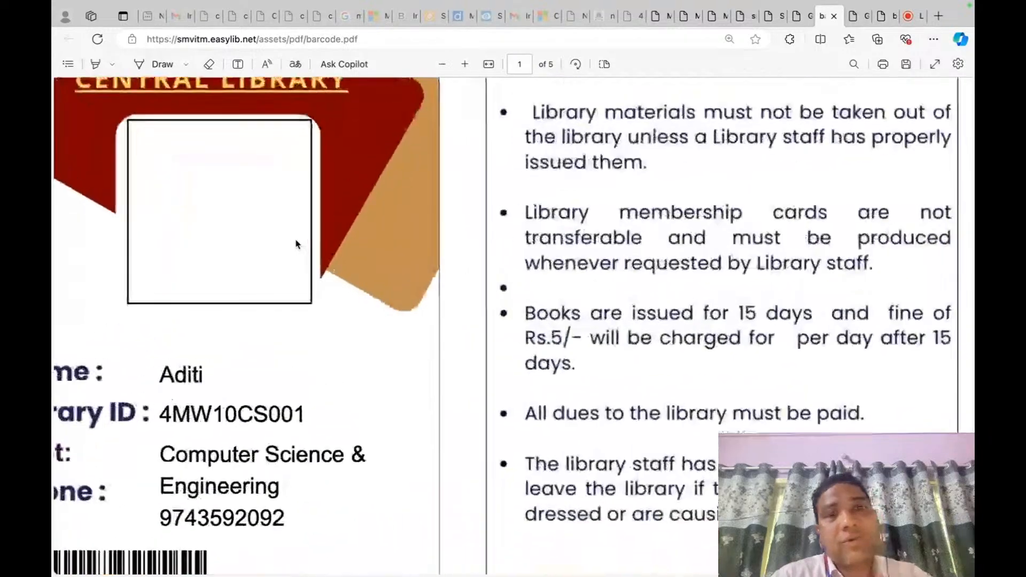
scroll(297, 244, "down", 4)
scroll(298, 244, "up", 1)
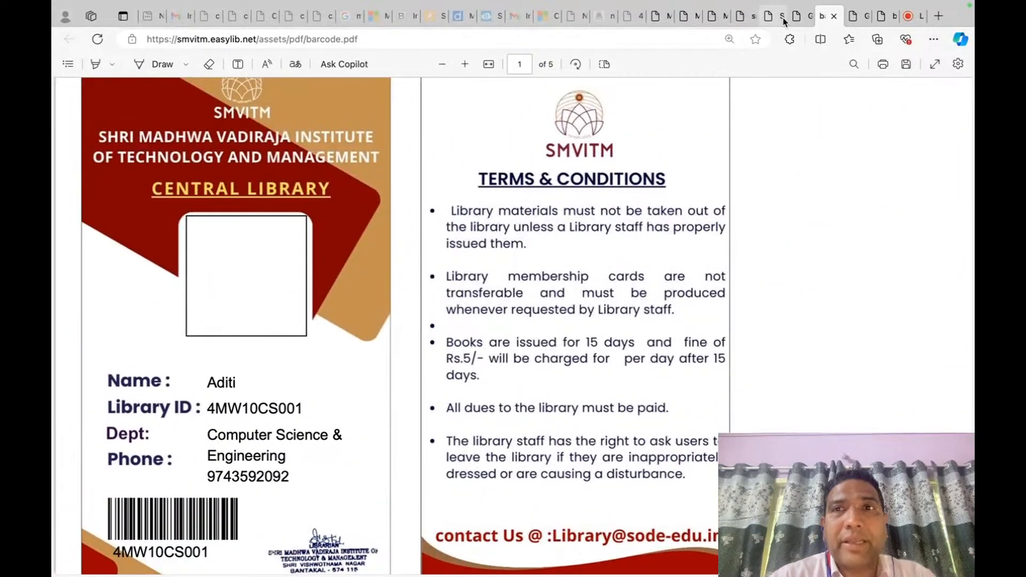
In the Member Entry Screen, move on to the record following member 4MW10CS001 to check it for an image.
left_click(715, 16)
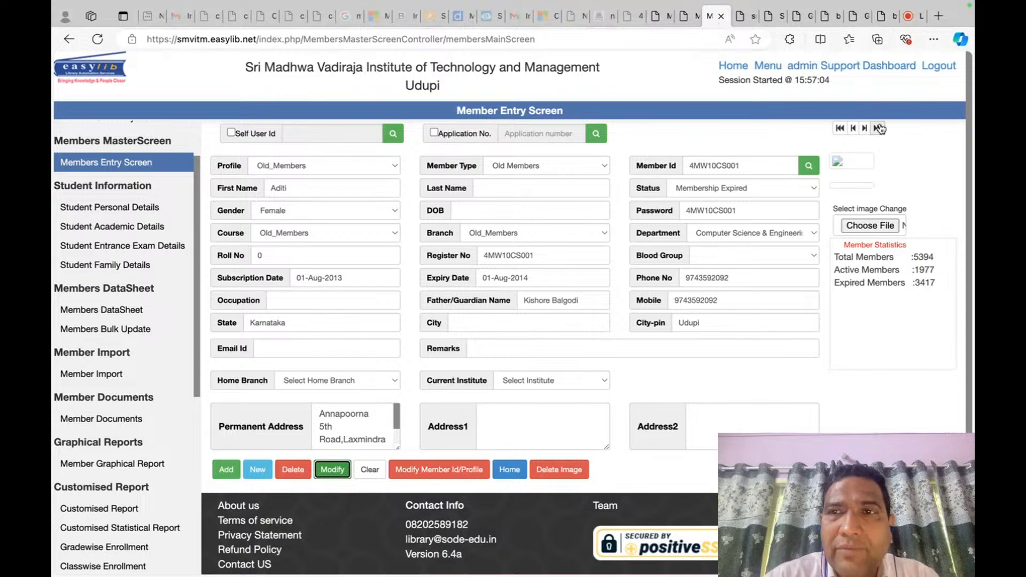
left_click(865, 129)
left_click(868, 131)
left_click(868, 131)
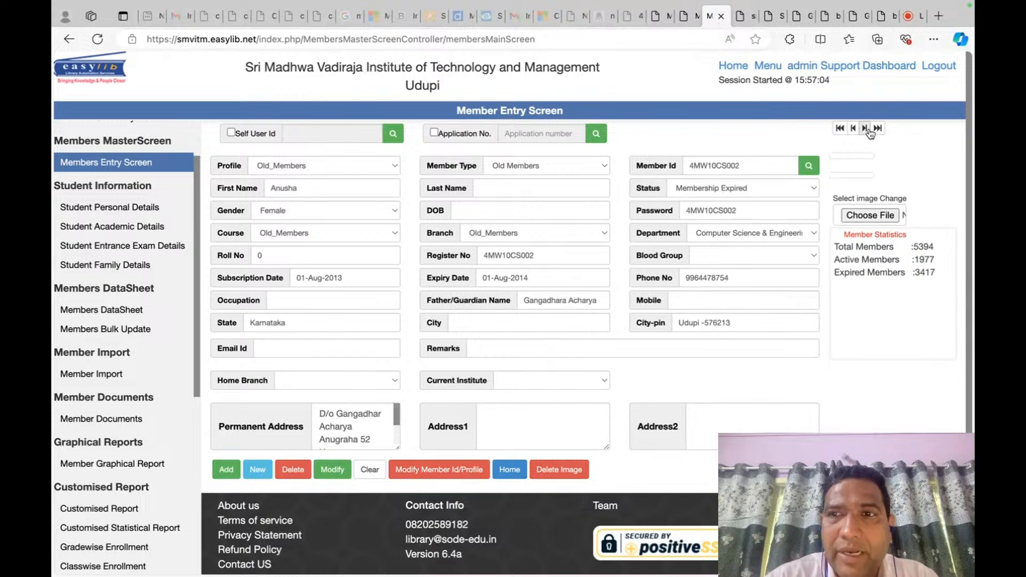
Open the All Members Data list and go to its last page, 540, to look over the final member entries.
left_click(147, 170)
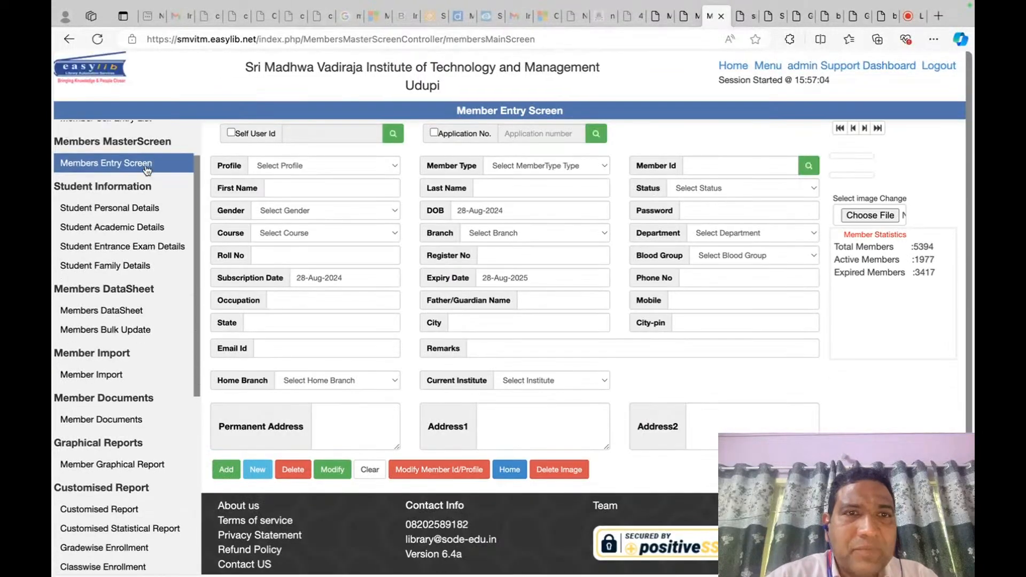
scroll(128, 173, "up", 3)
left_click(102, 155)
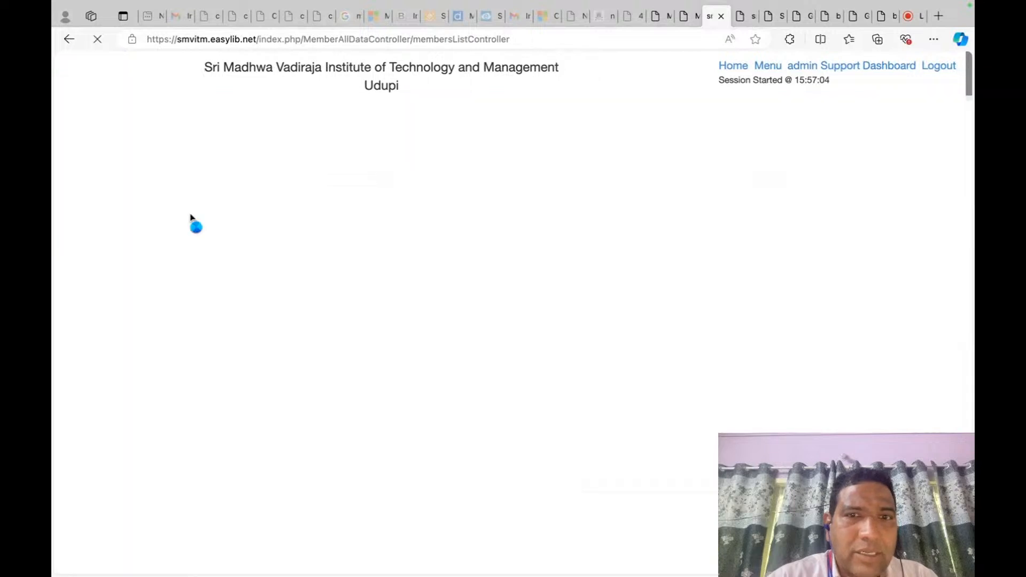
left_click(452, 476)
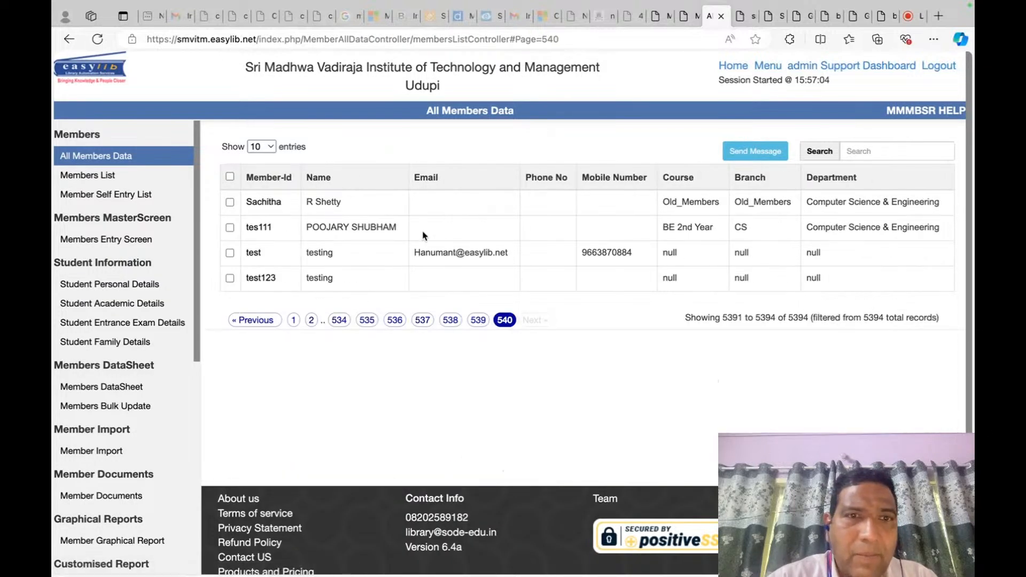
Switch to Finder and look through the Downloads folder for a portrait photo usable as a member image.
key("super+Tab")
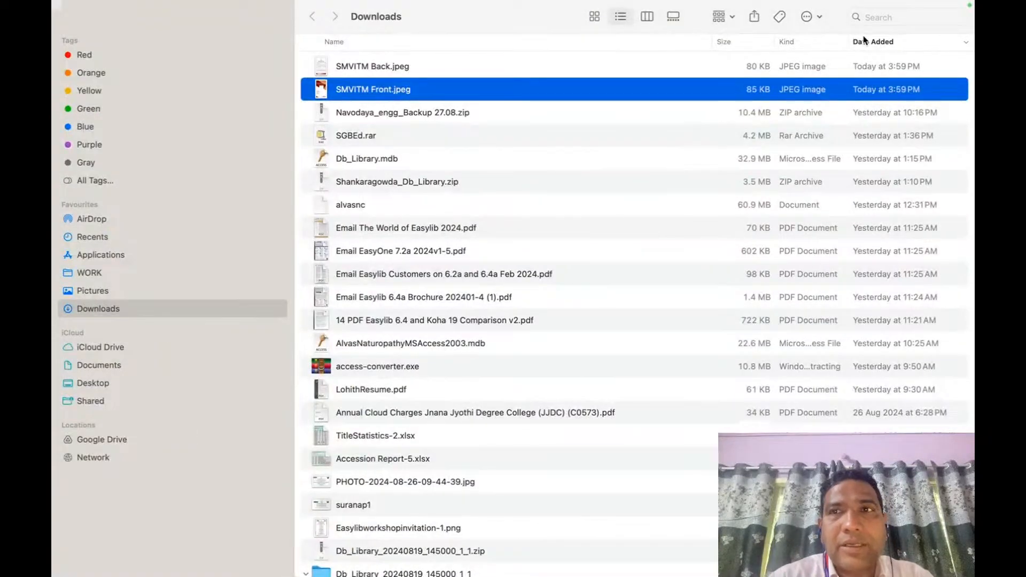
left_click(869, 19)
key("super+Tab")
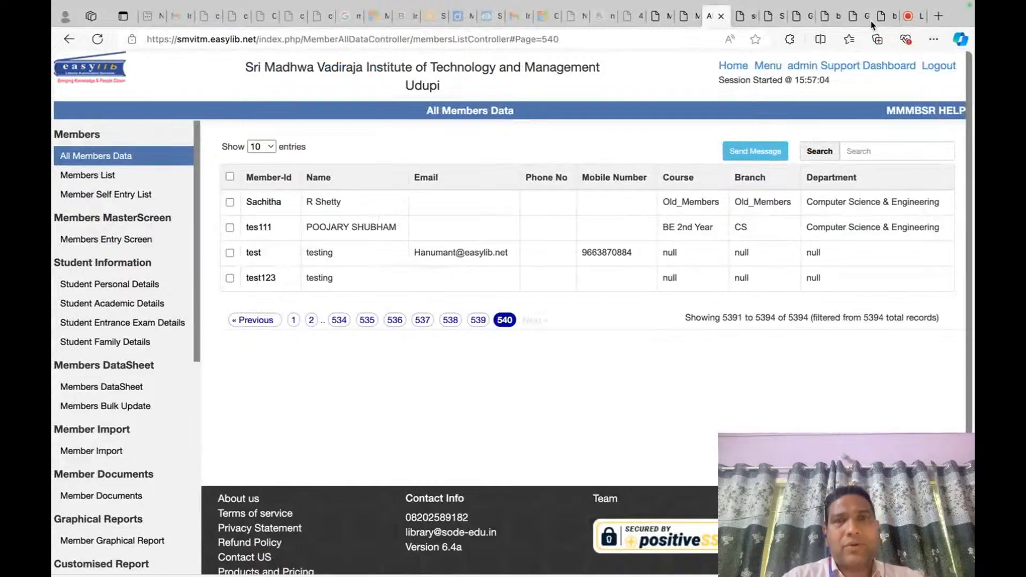
key("super+Tab")
scroll(496, 287, "down", 10)
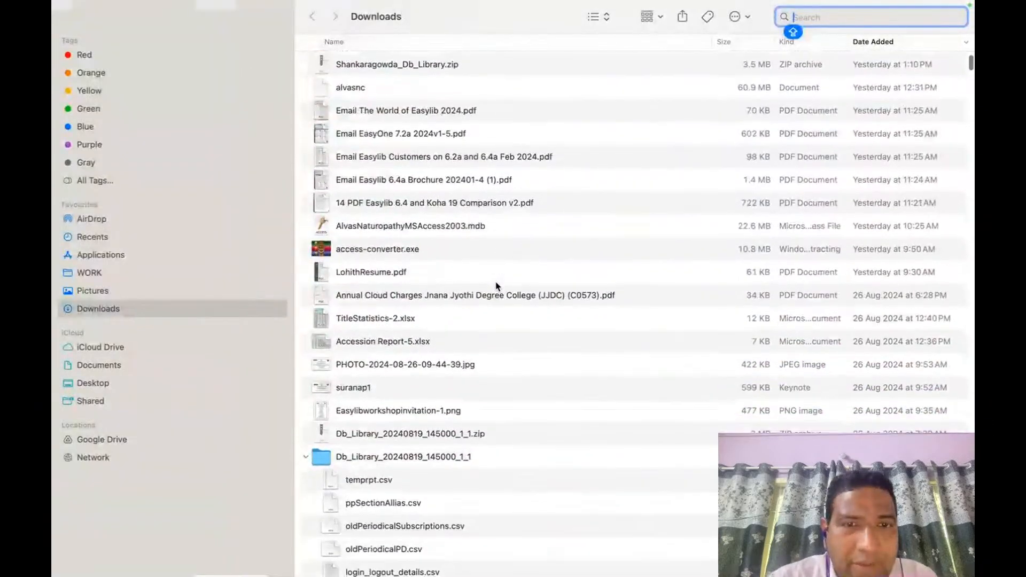
scroll(497, 287, "up", 3)
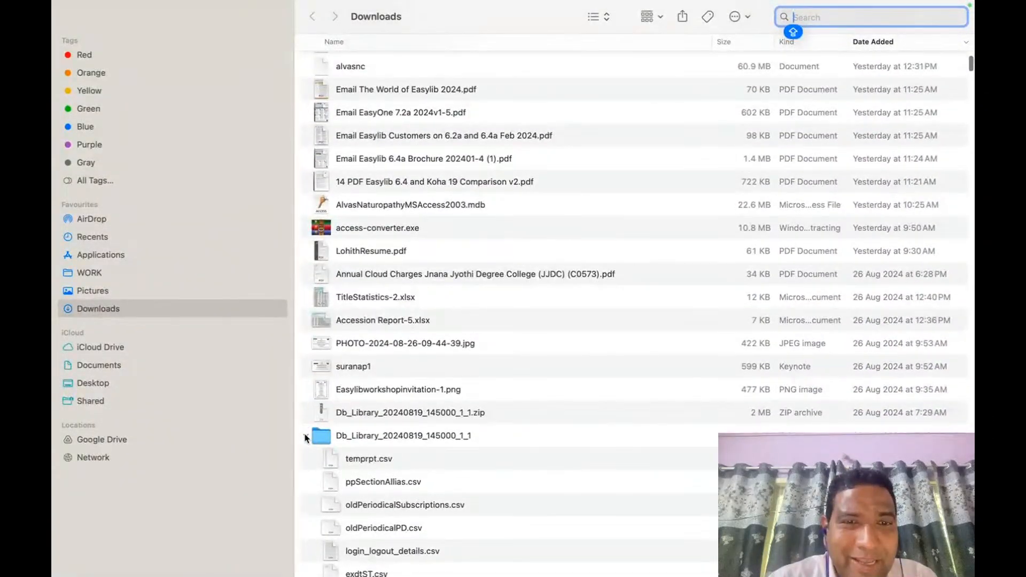
left_click(305, 436)
scroll(558, 265, "down", 10)
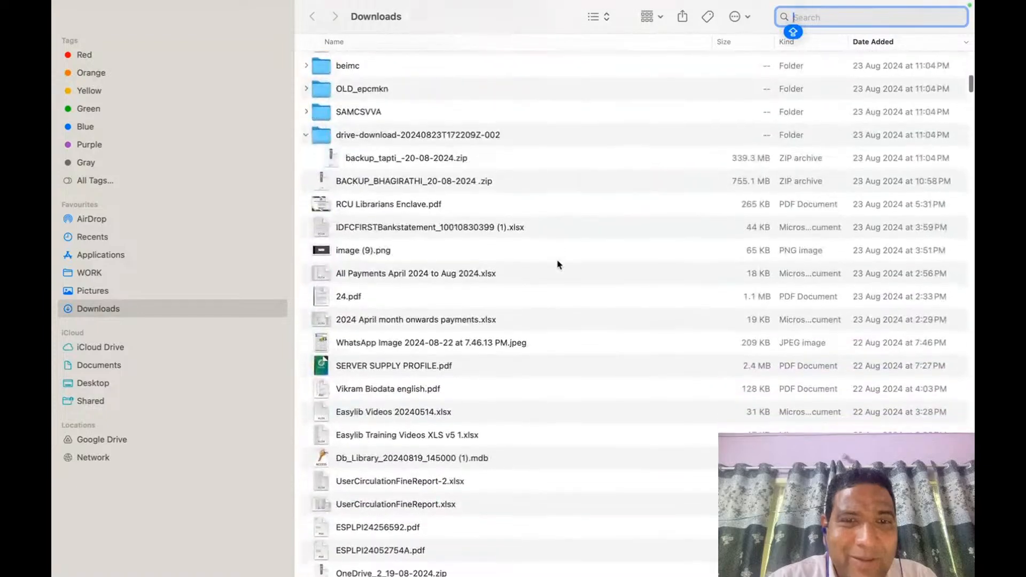
scroll(557, 264, "down", 15)
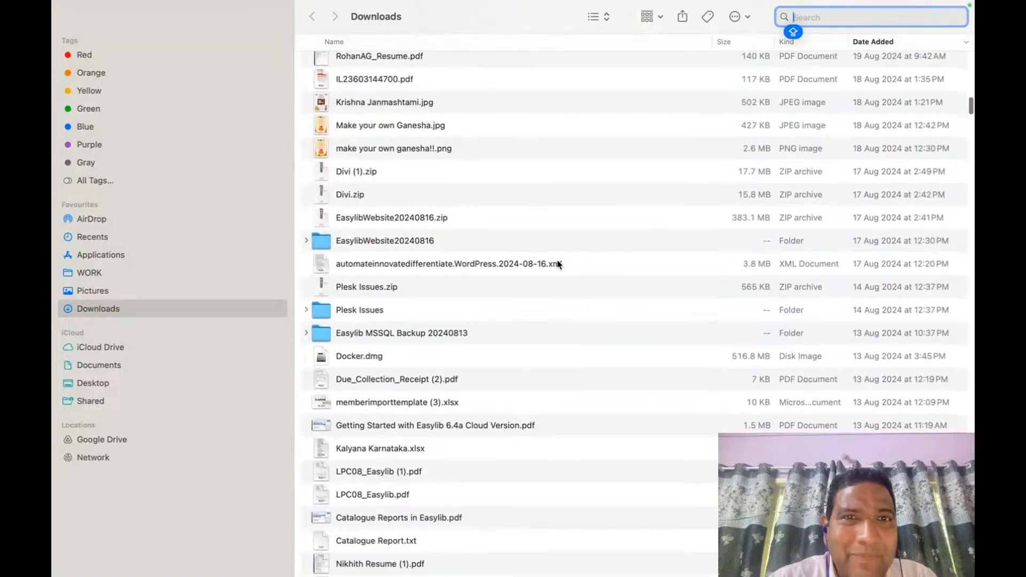
scroll(557, 265, "down", 15)
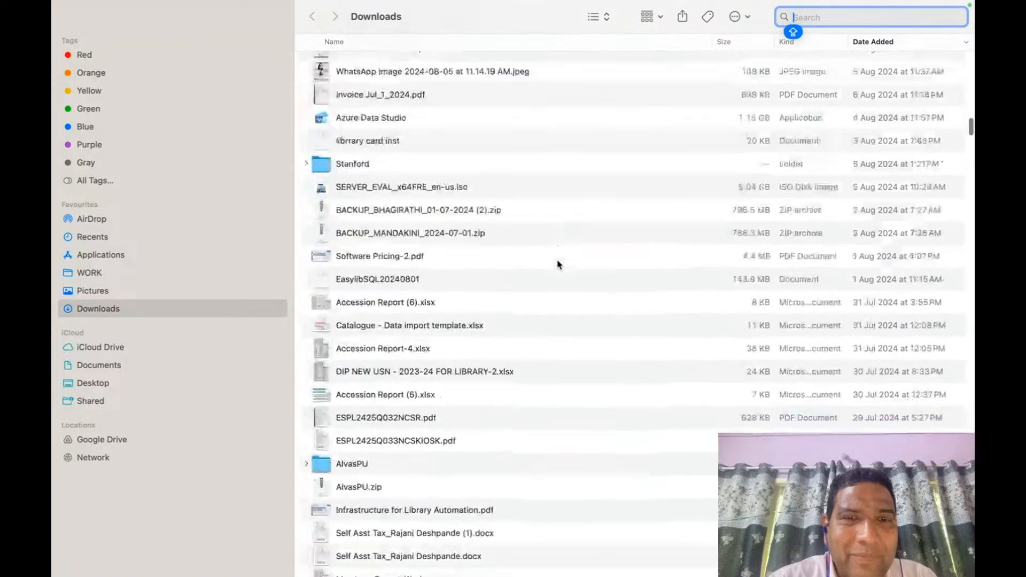
scroll(556, 251, "up", 20)
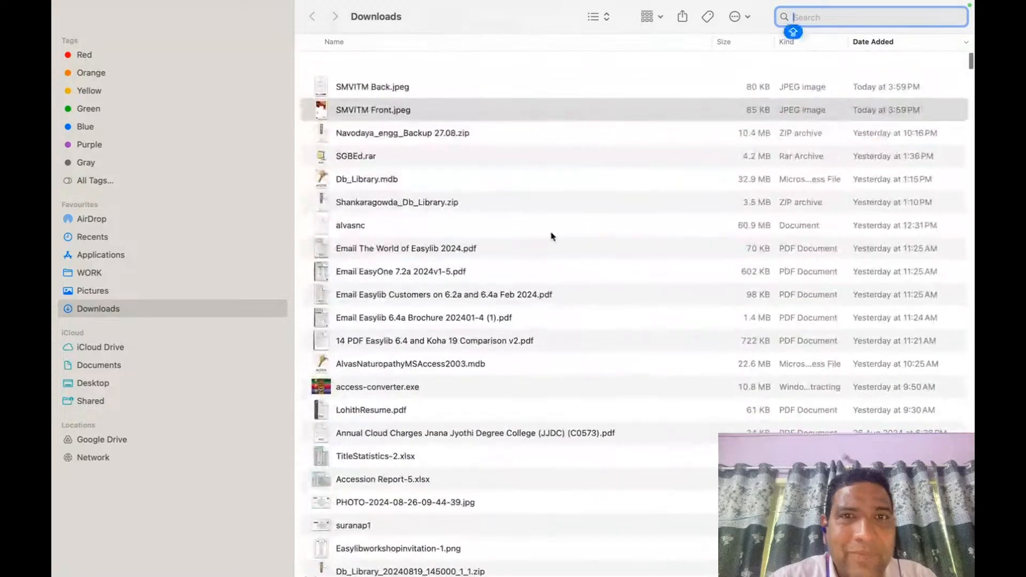
Search the whole Mac for the portrait photo by the person's name, select the 2023 Dec JPEG, and return to the browser.
type("VASU PHOTO")
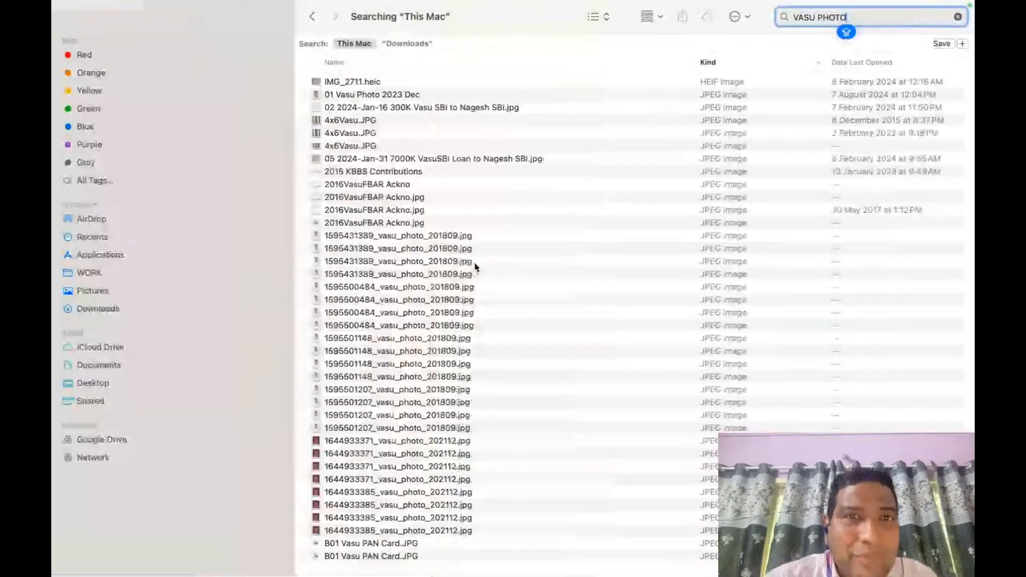
key("super+Tab")
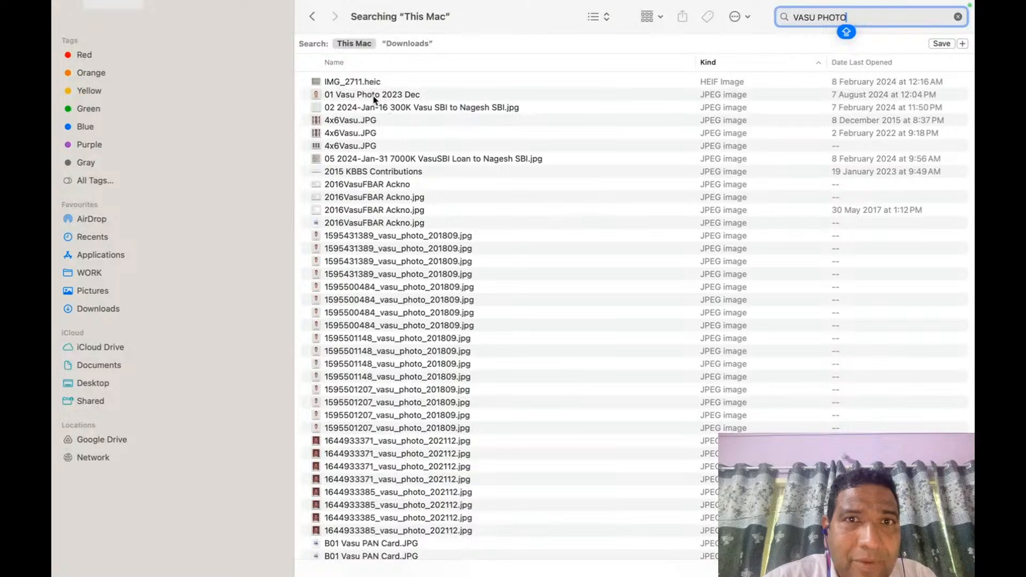
left_click(375, 97)
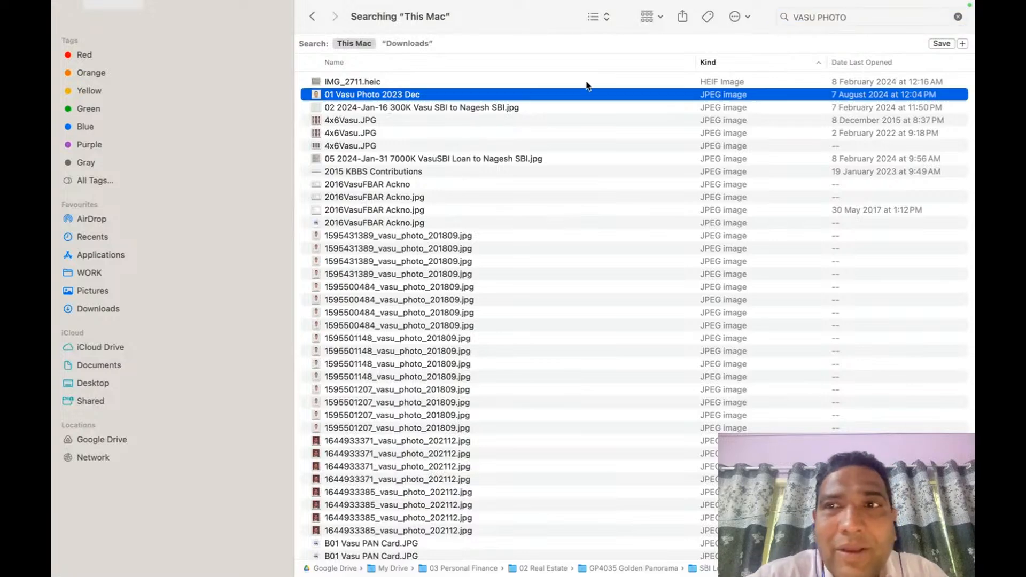
key("super+Tab")
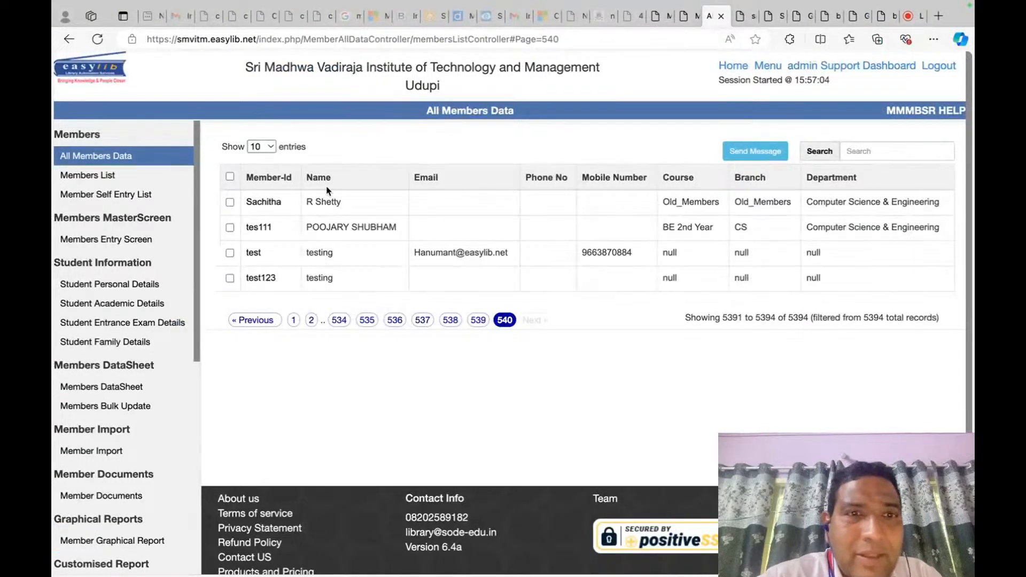
Check the personal profile of member test for an image, and close the open member profile pages.
left_click(252, 253)
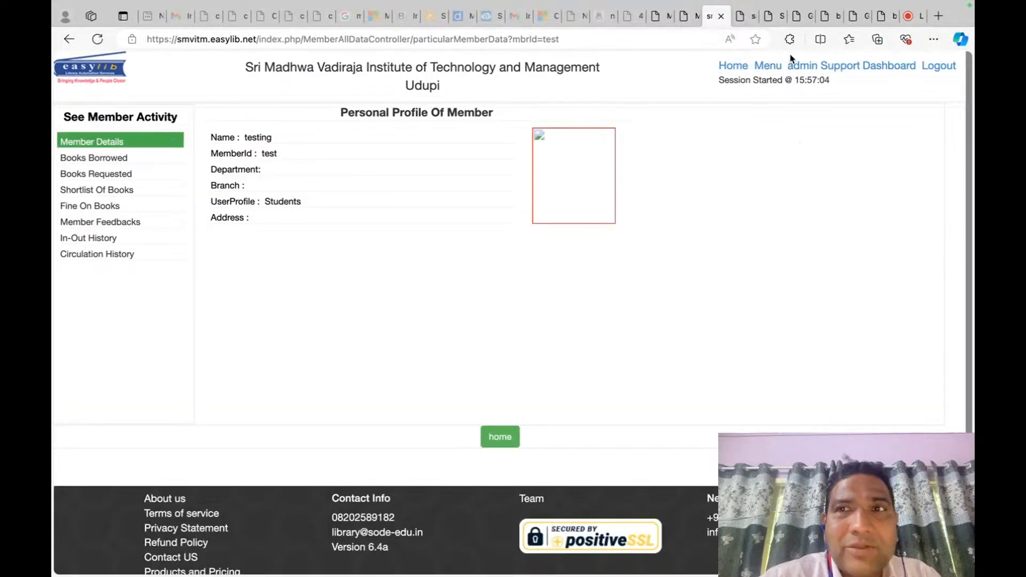
left_click(721, 16)
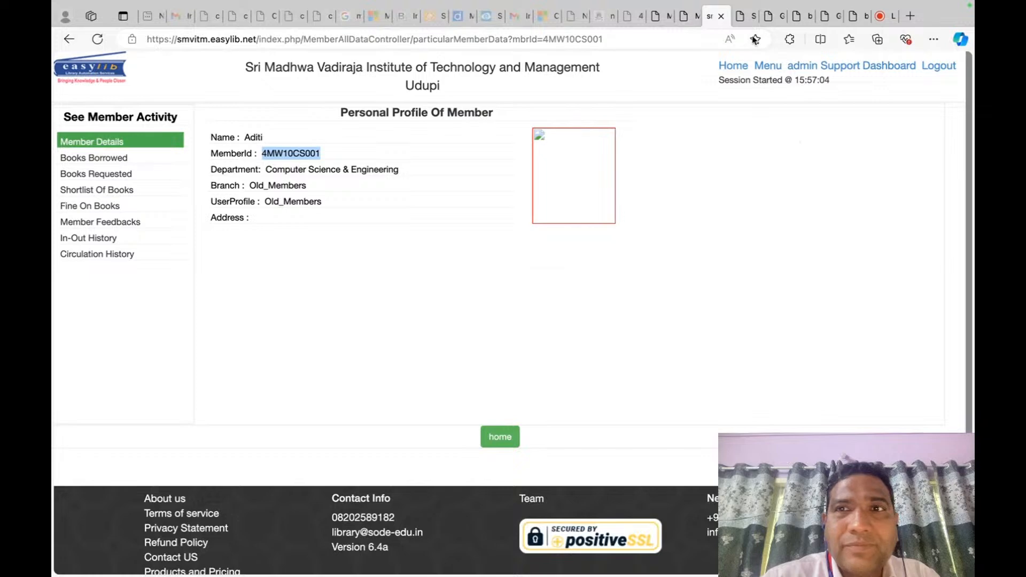
left_click(721, 16)
Open the Members Entry Screen from the Members (Student) Information module and load the record with Member Id TEST.
left_click(728, 16)
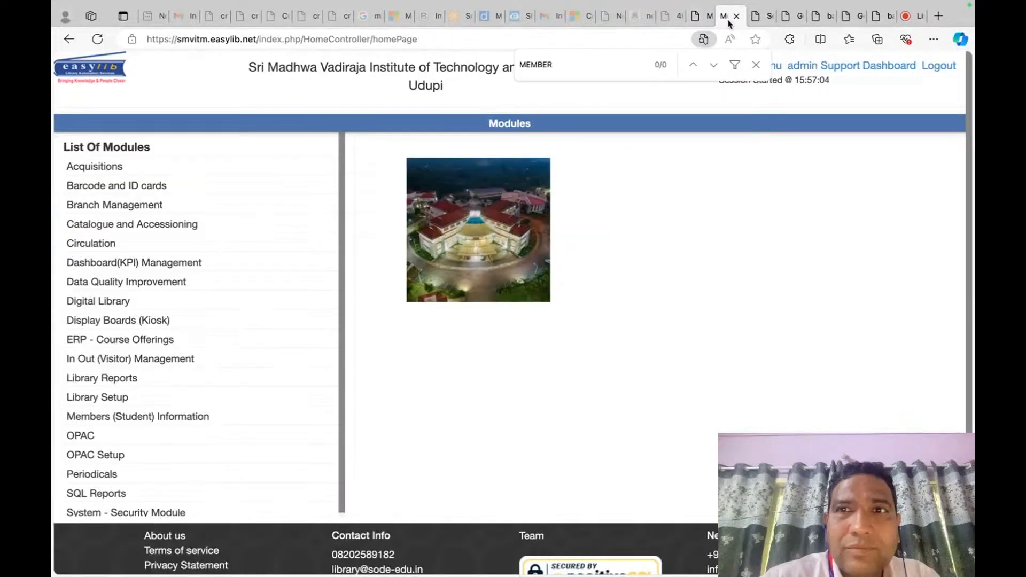
left_click(700, 16)
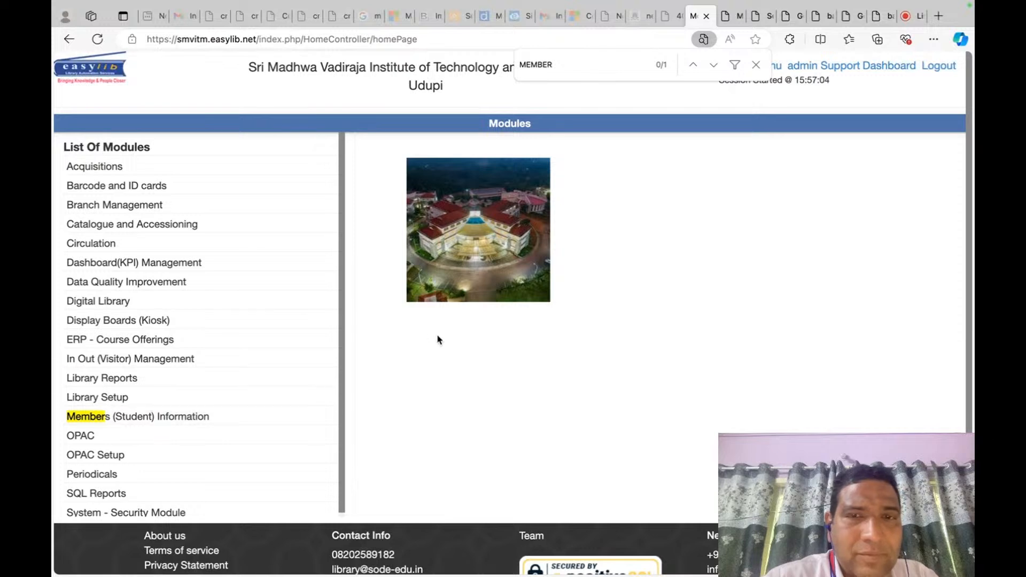
left_click(163, 420)
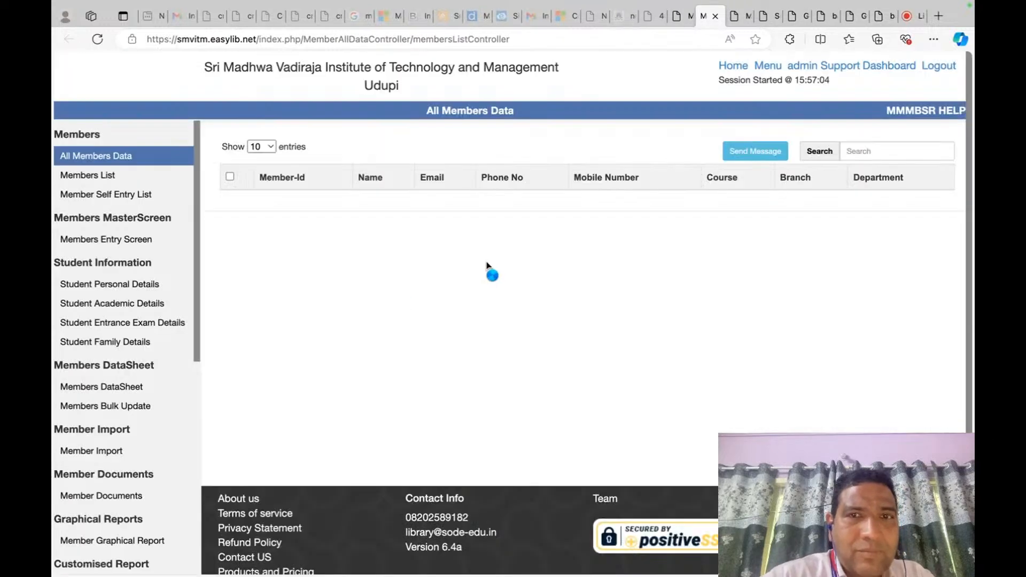
left_click(112, 240)
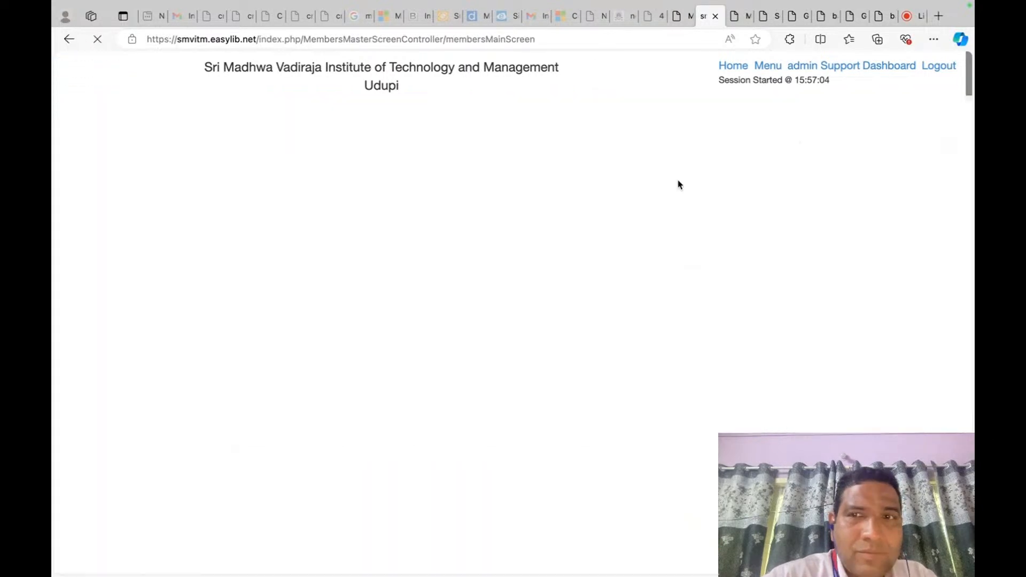
left_click(694, 166)
type("TEST")
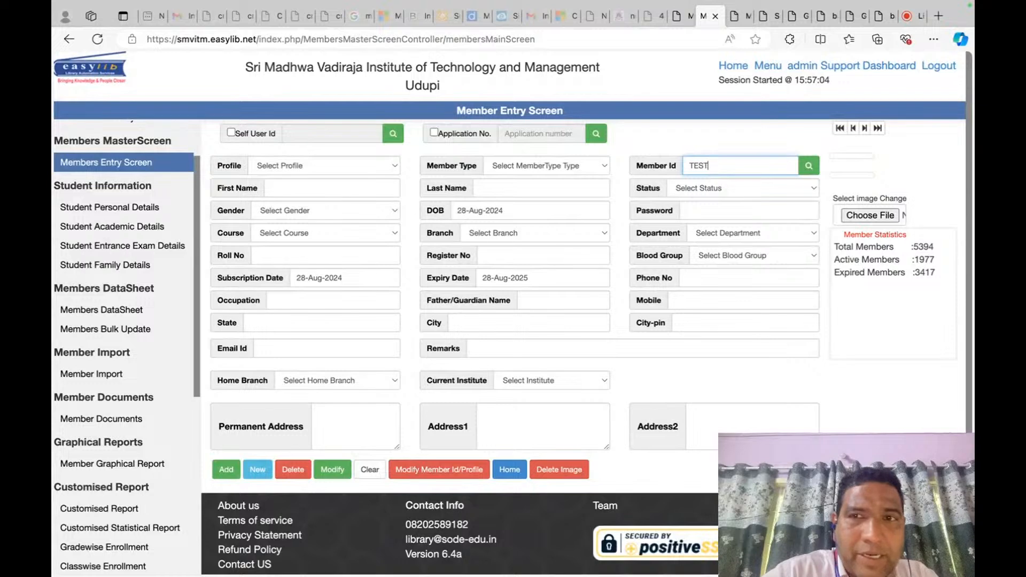
left_click(808, 166)
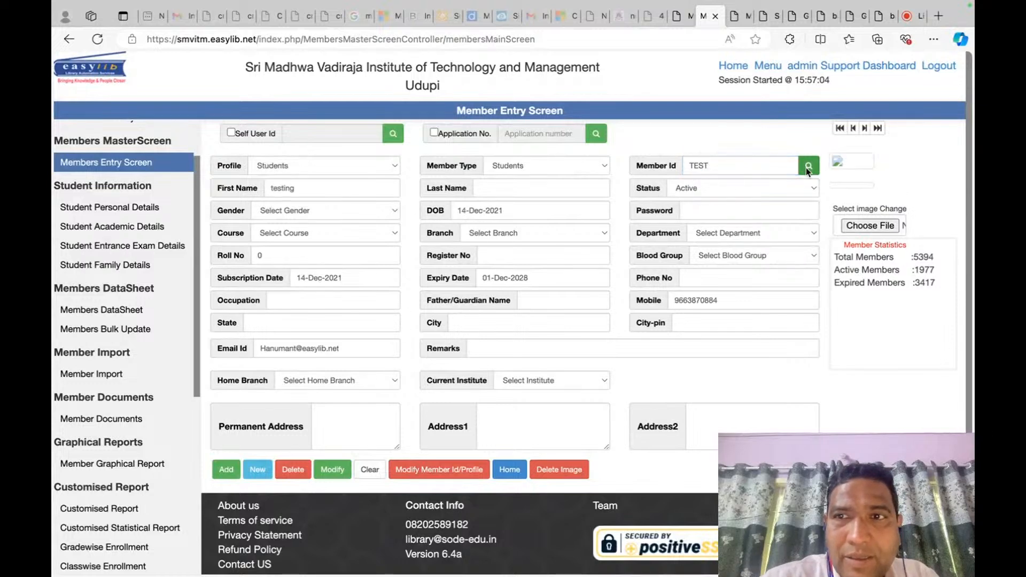
Find the 2023Dec portrait photo by file name, choose it as member TEST's image, and save the modified record.
left_click(864, 226)
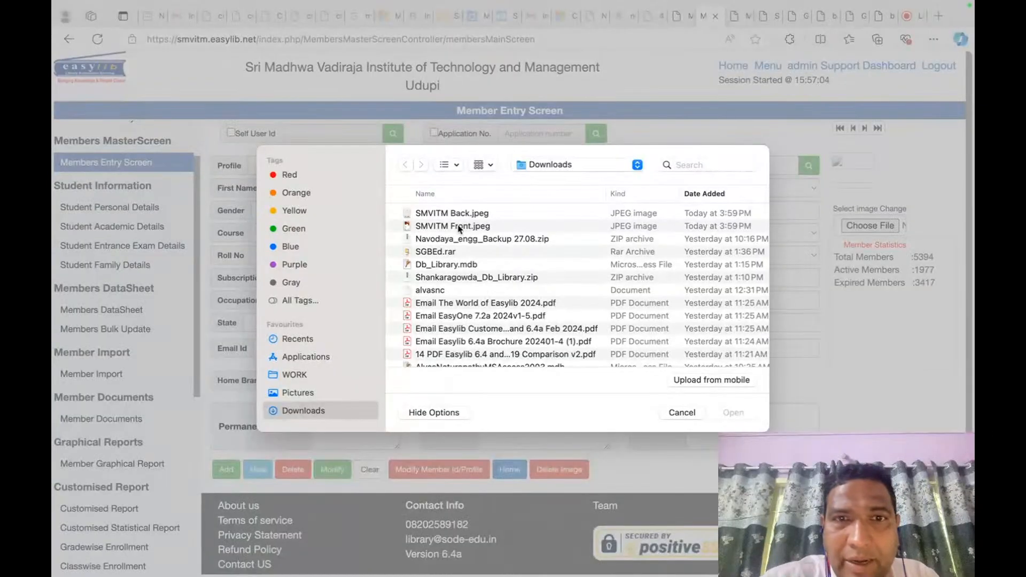
left_click(697, 161)
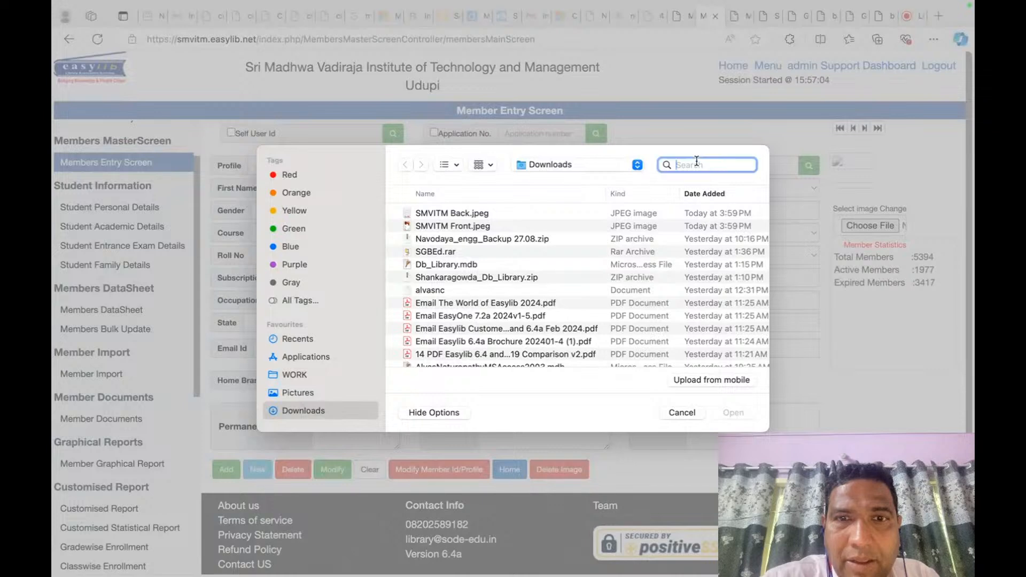
type("VASU PHOTO")
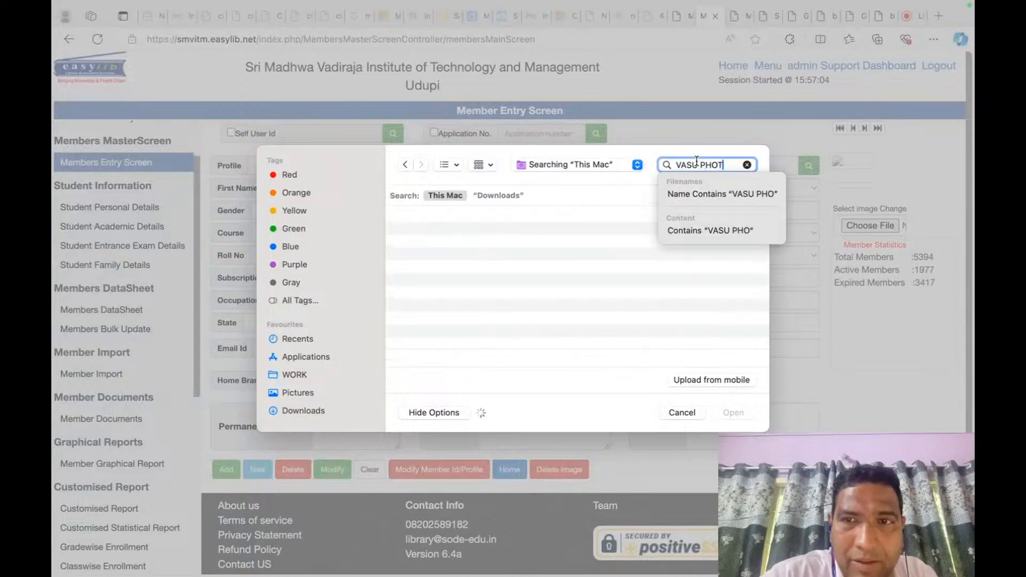
left_click(702, 193)
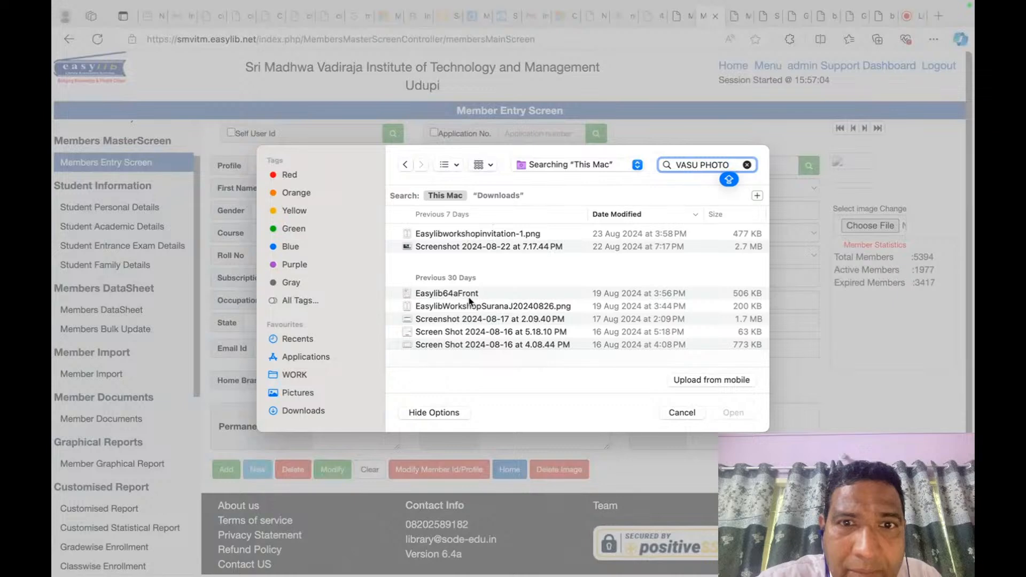
scroll(469, 301, "down", 5)
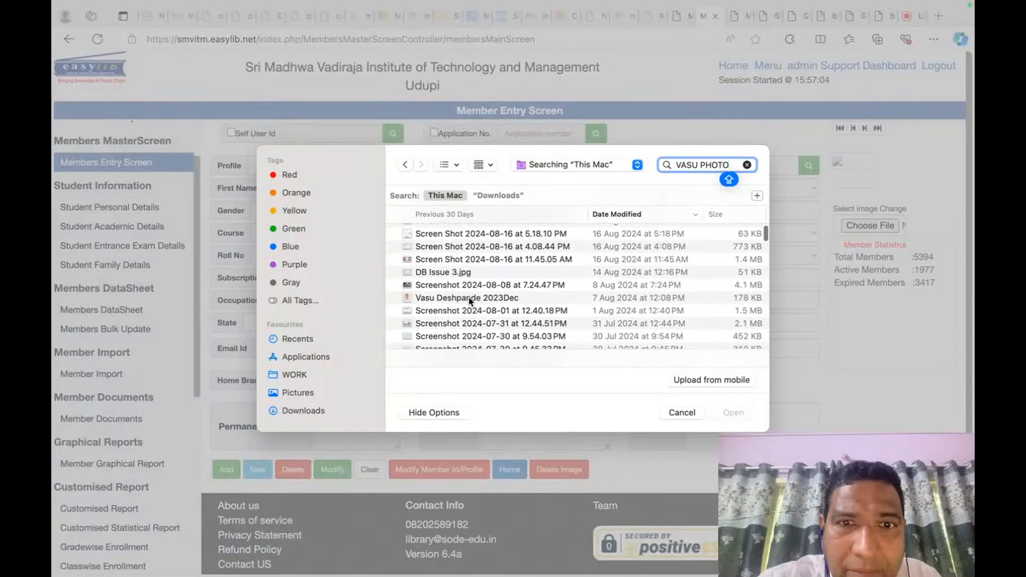
double_click(458, 298)
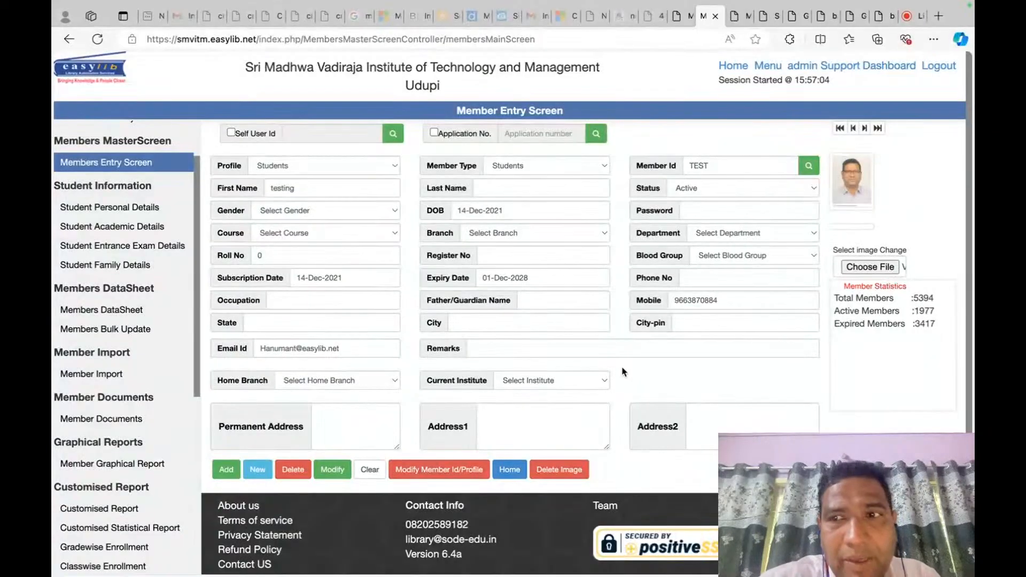
left_click(331, 473)
left_click(575, 352)
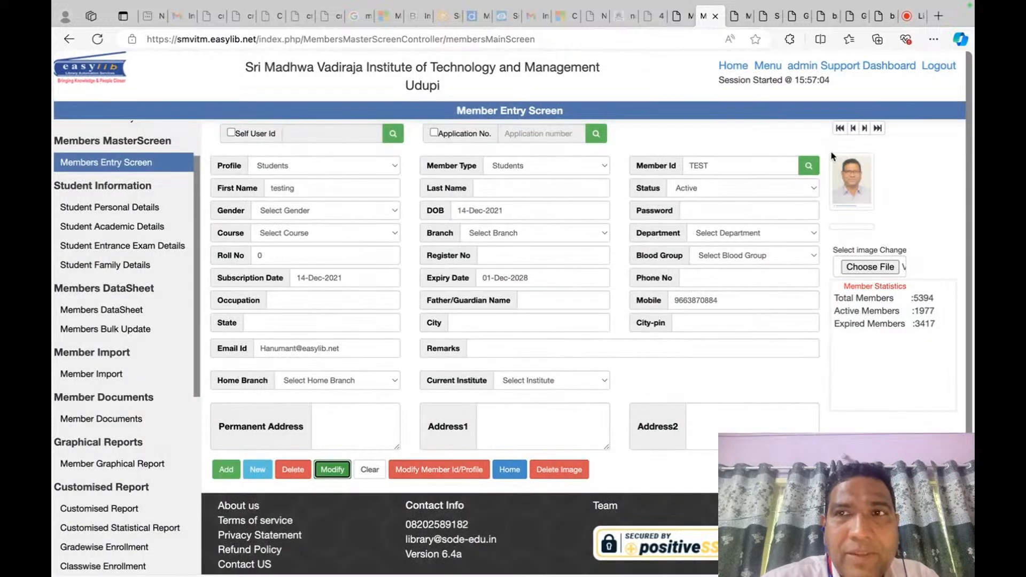
Generate ID cards in the SMVITM Library Card v2 format for the member range from TEST to TESTING.
left_click(738, 18)
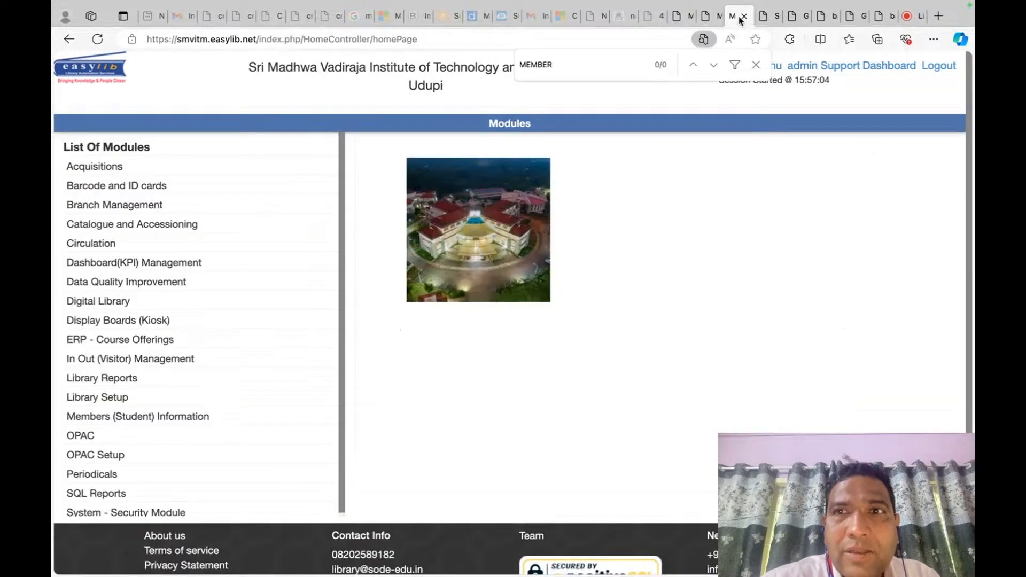
left_click(771, 17)
left_click(792, 19)
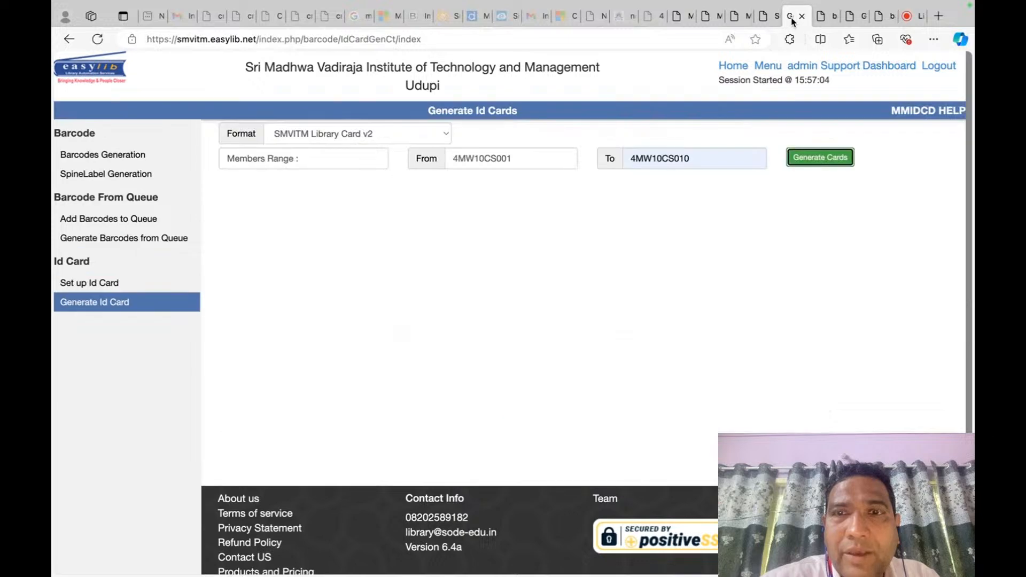
double_click(536, 153)
type("TEST")
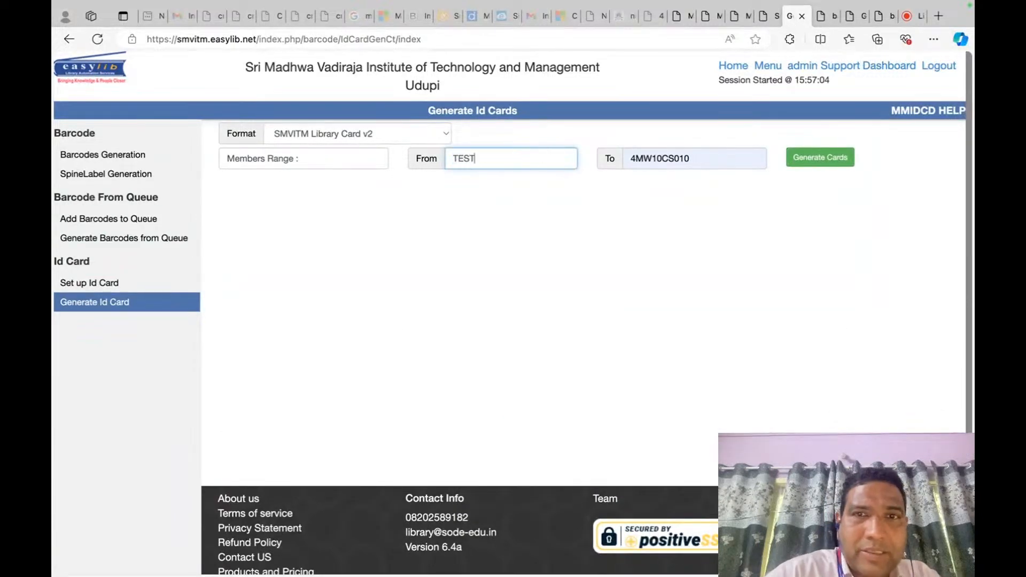
key("Tab")
type("TES")
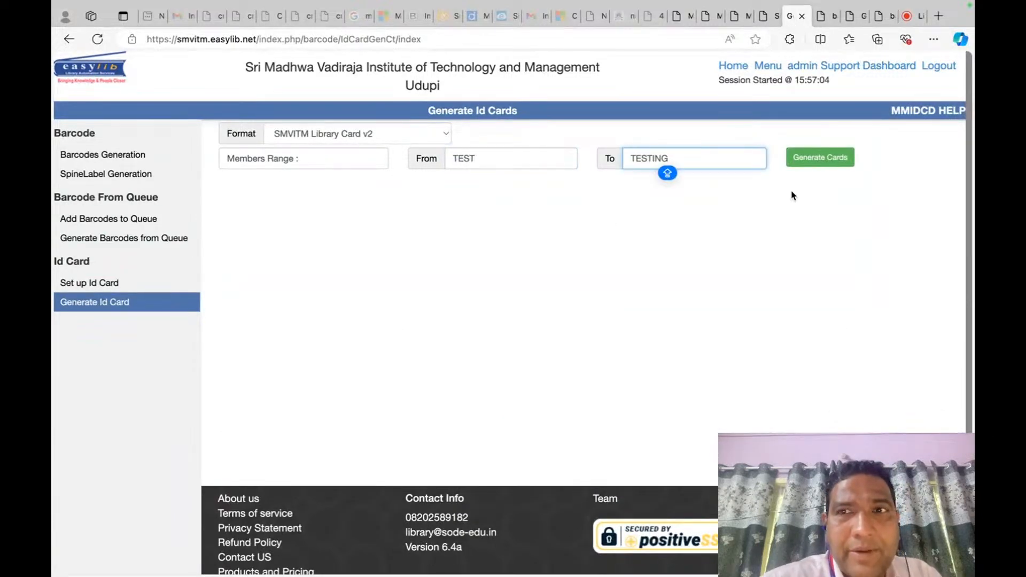
left_click(815, 164)
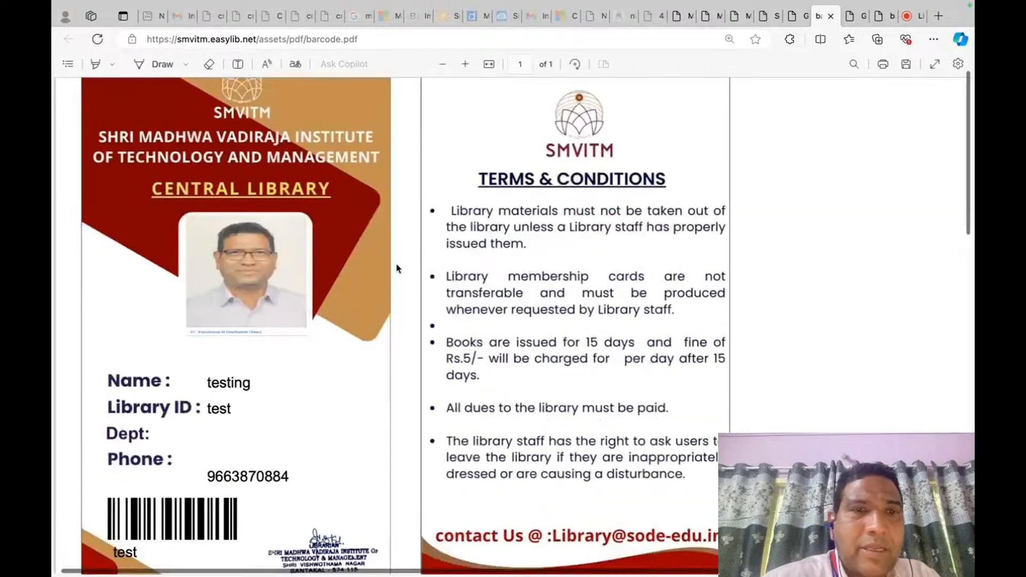
Examine the photo's fit in its frame up close on the test member's card, and look over the remaining generated cards.
scroll(328, 223, "up", 2)
scroll(328, 223, "down", 2)
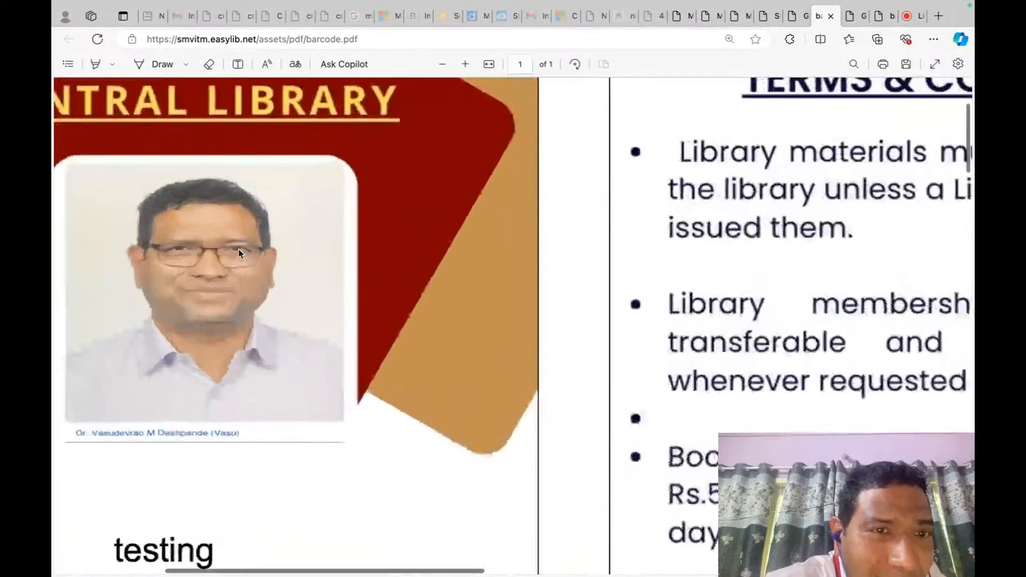
scroll(238, 249, "down", 5)
scroll(238, 249, "down", 3)
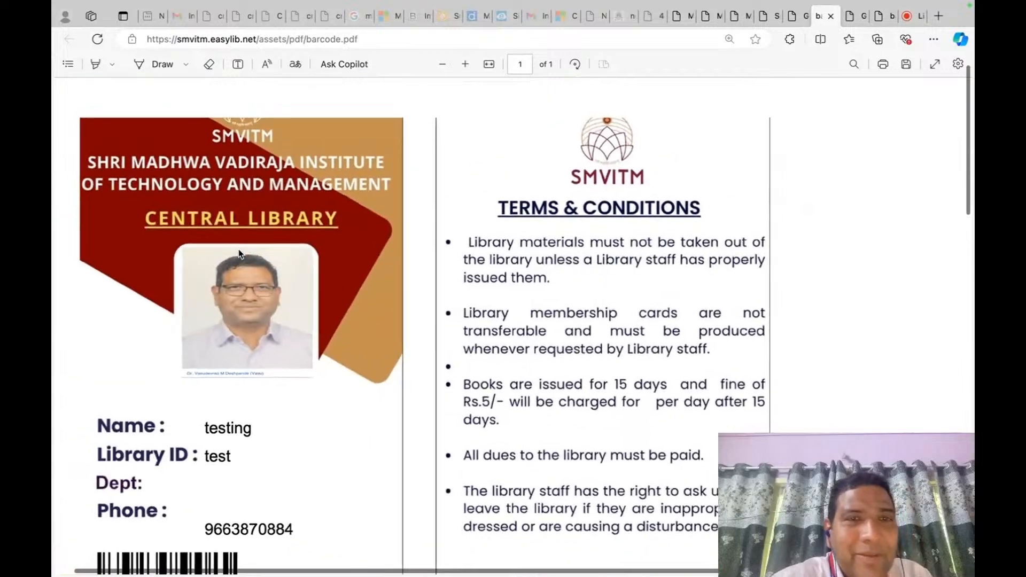
scroll(416, 266, "down", 3)
scroll(416, 265, "down", 7)
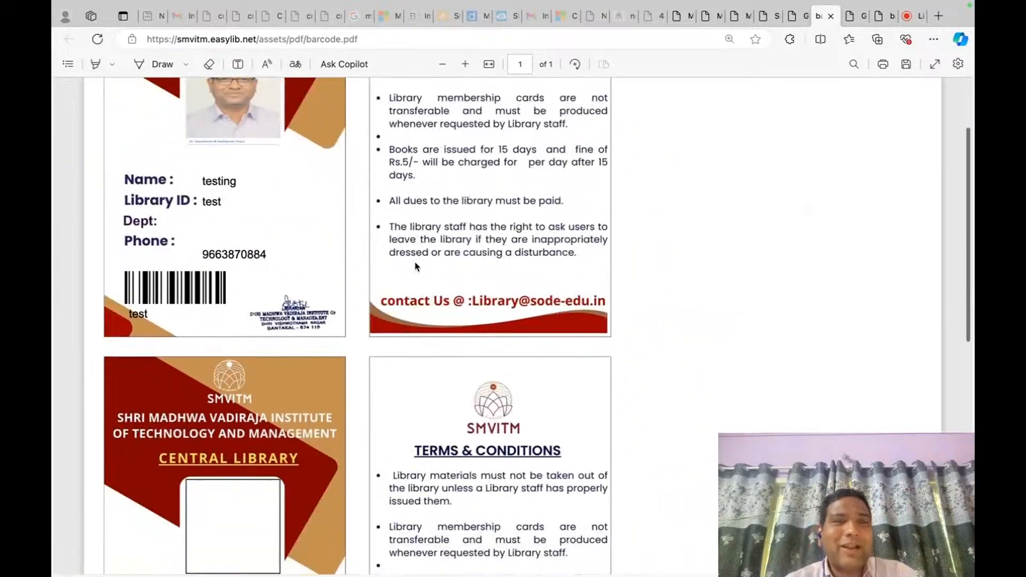
scroll(416, 265, "up", 6)
scroll(416, 266, "up", 2)
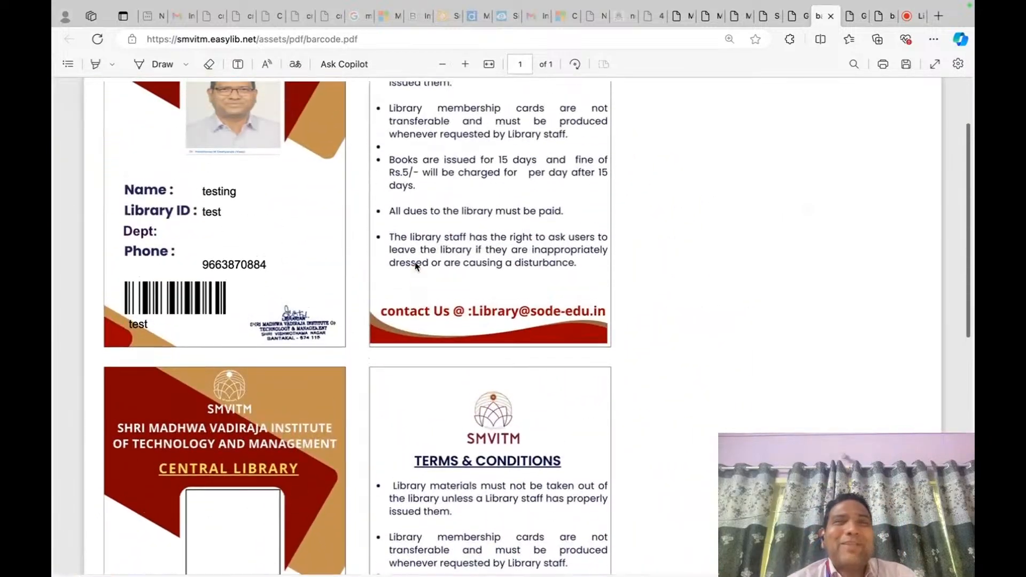
scroll(417, 266, "up", 3)
scroll(416, 267, "down", 3)
scroll(416, 265, "up", 3)
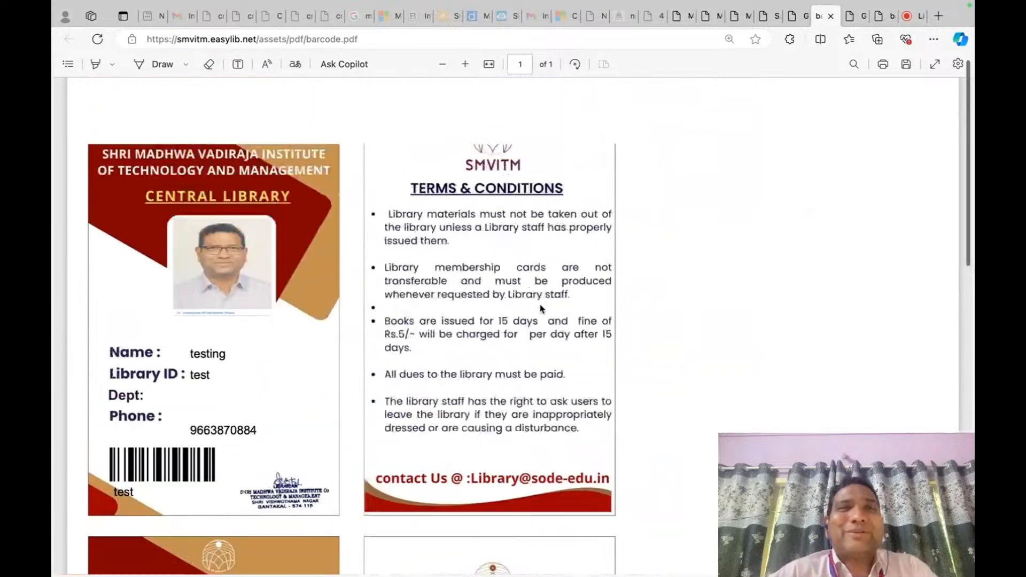
Generate SMVITM Library Card v2 cards for the Computer Science member range from the ID ending in CS001 to the one ending in CS100.
left_click(803, 21)
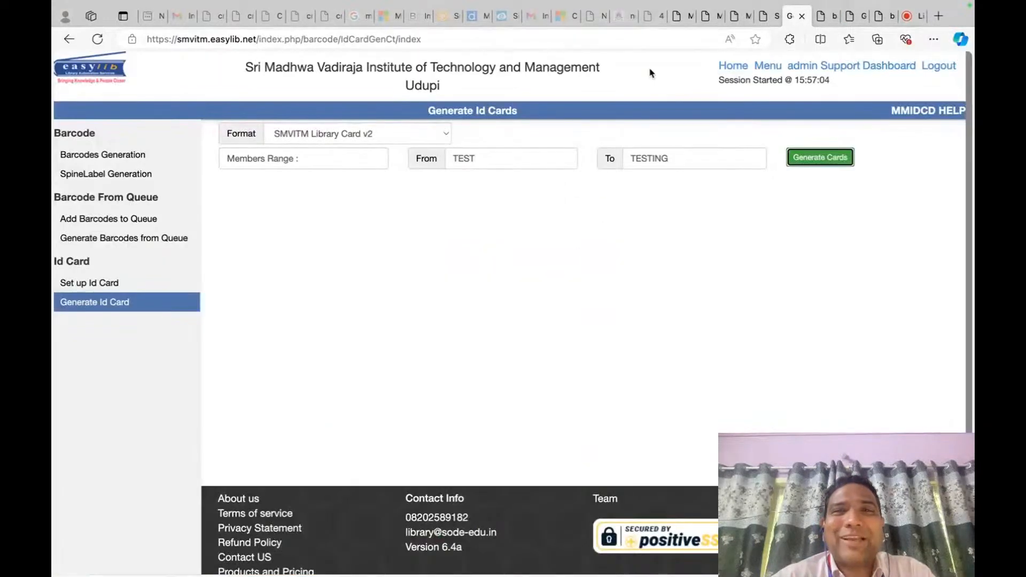
double_click(515, 159)
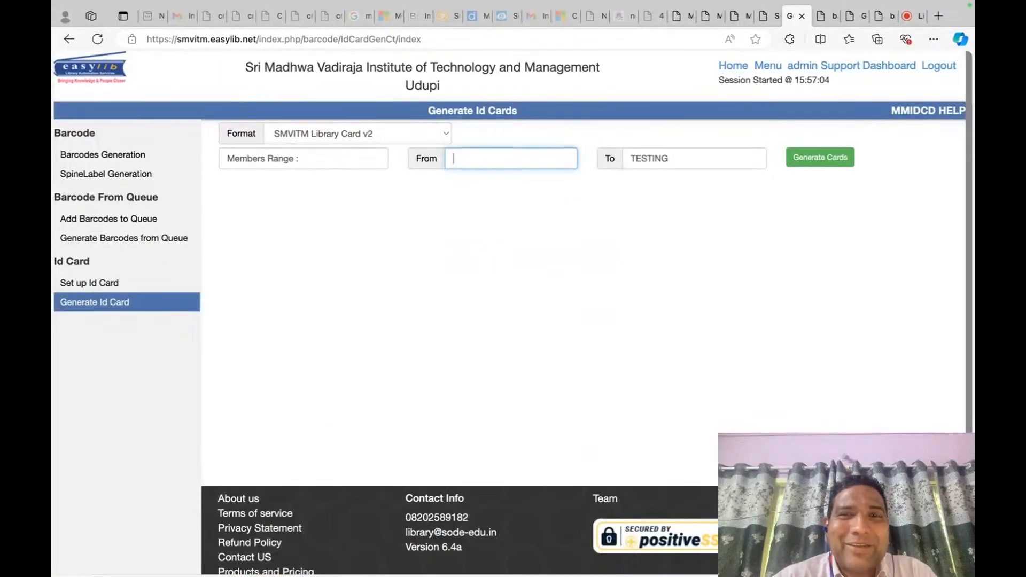
key("Tab")
key("BackSpace")
left_click(515, 162)
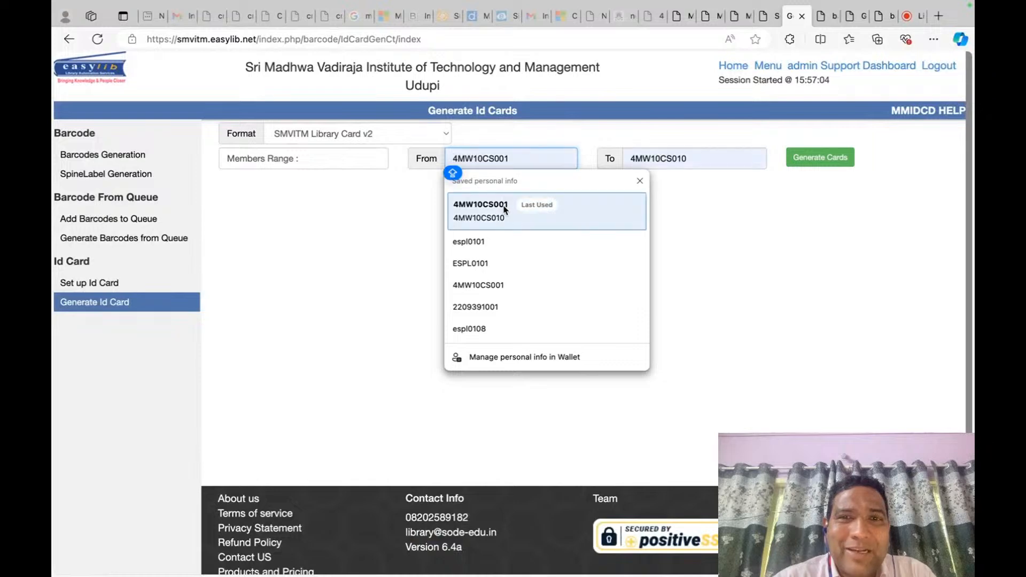
left_click(504, 209)
left_click(693, 159)
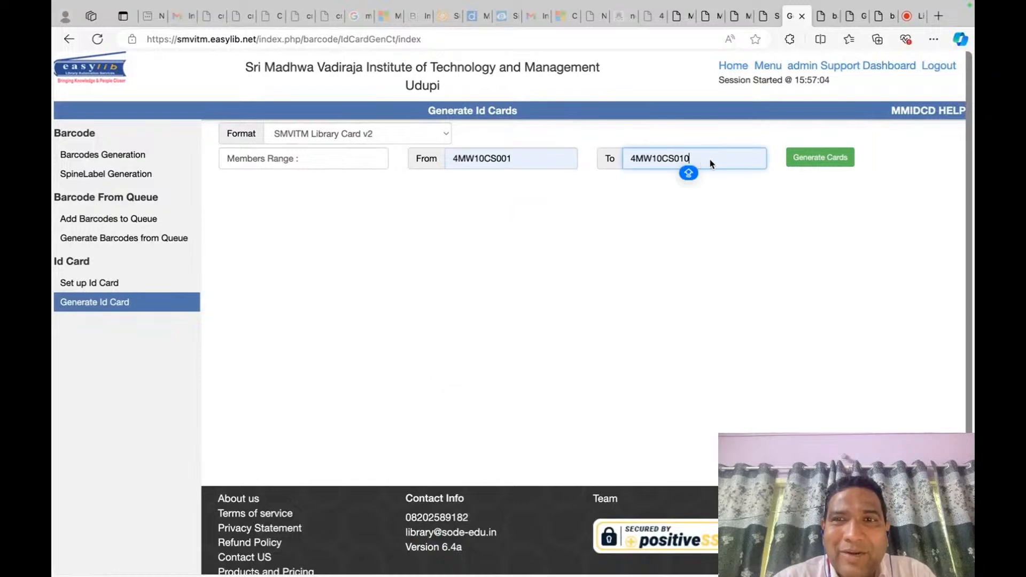
key("BackSpace")
key("BackSpace")
key("BackSpace")
type("10CS")
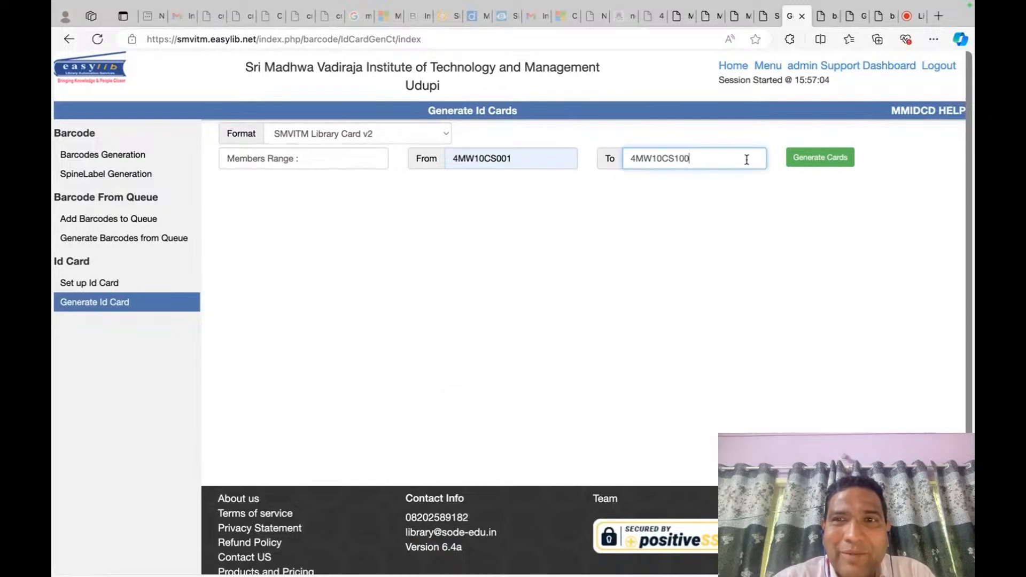
type("0")
left_click(820, 157)
Look through the generated student cards, checking the member details, barcode placement and spacing between front and back sides.
scroll(448, 294, "down", 5)
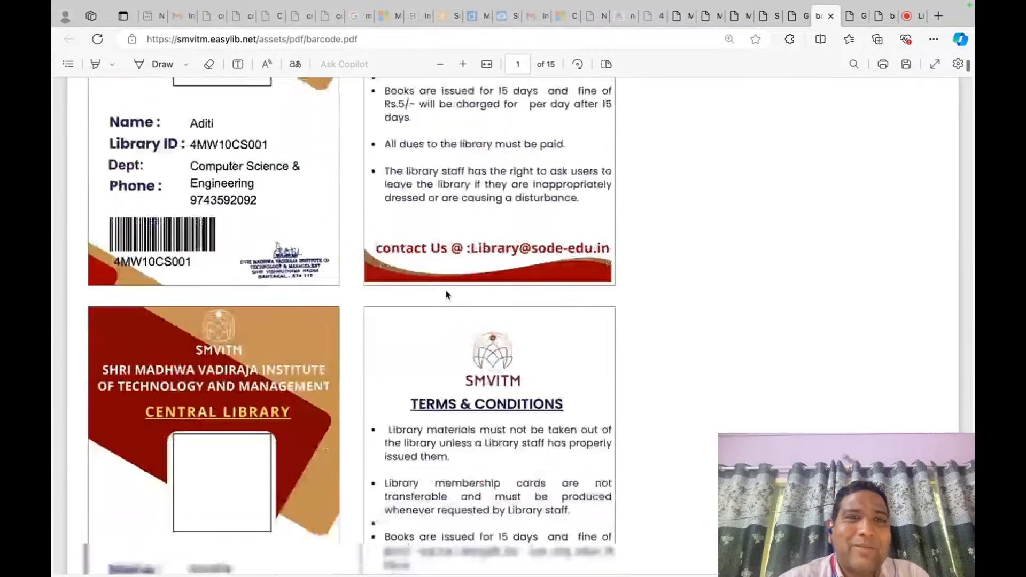
scroll(448, 295, "down", 20)
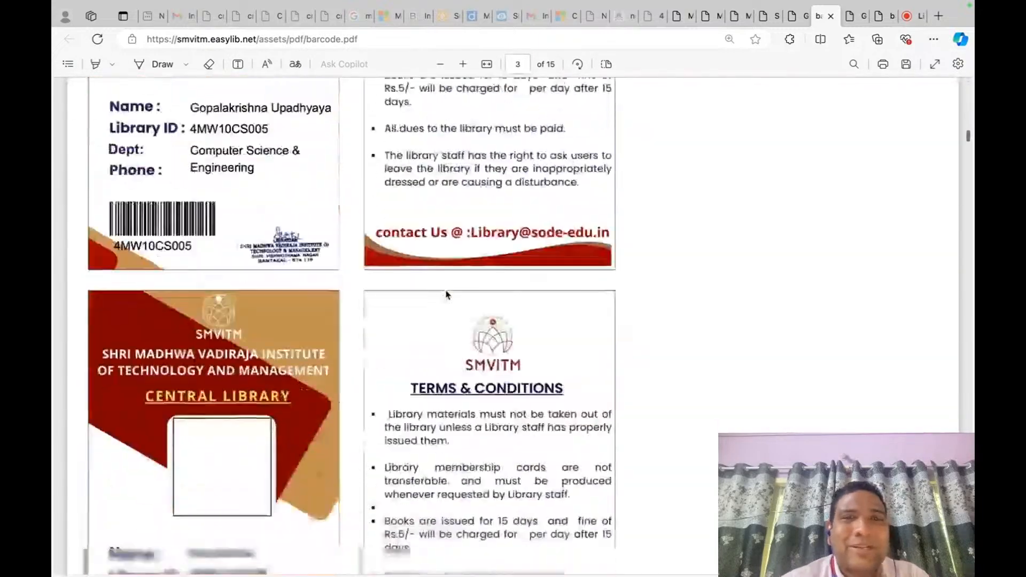
scroll(448, 294, "down", 20)
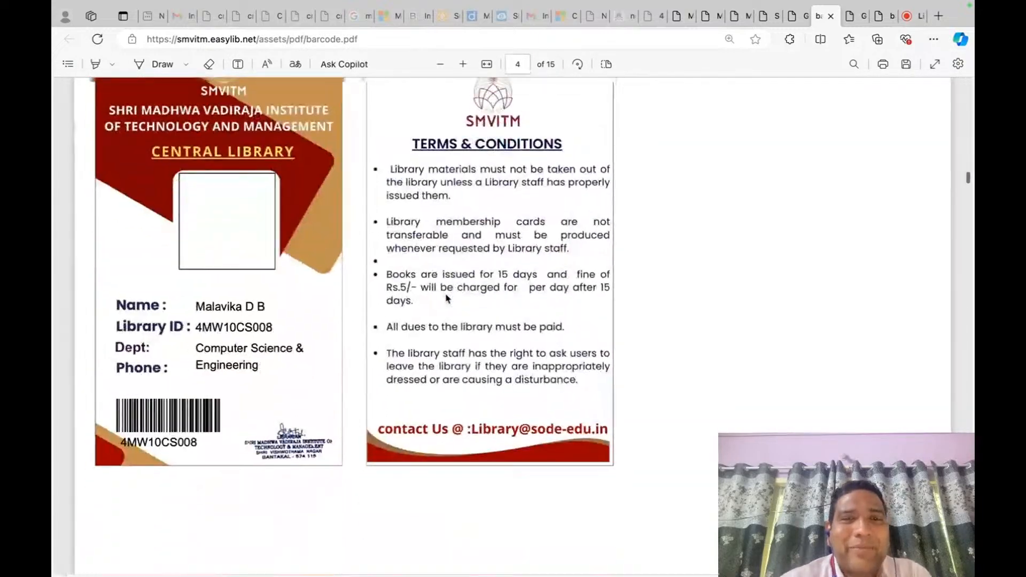
scroll(448, 299, "down", 3)
scroll(540, 327, "down", 8)
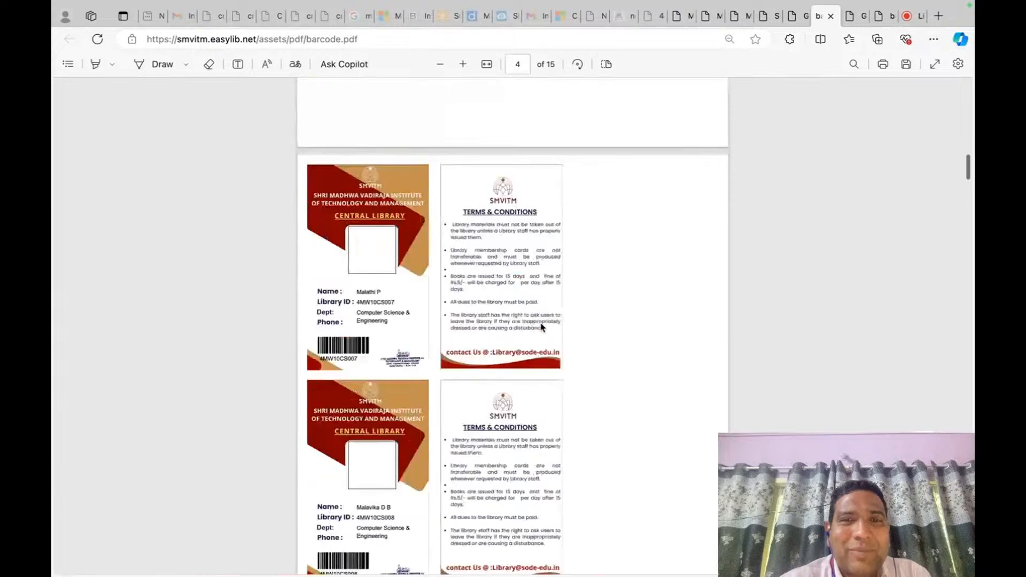
scroll(541, 327, "down", 5)
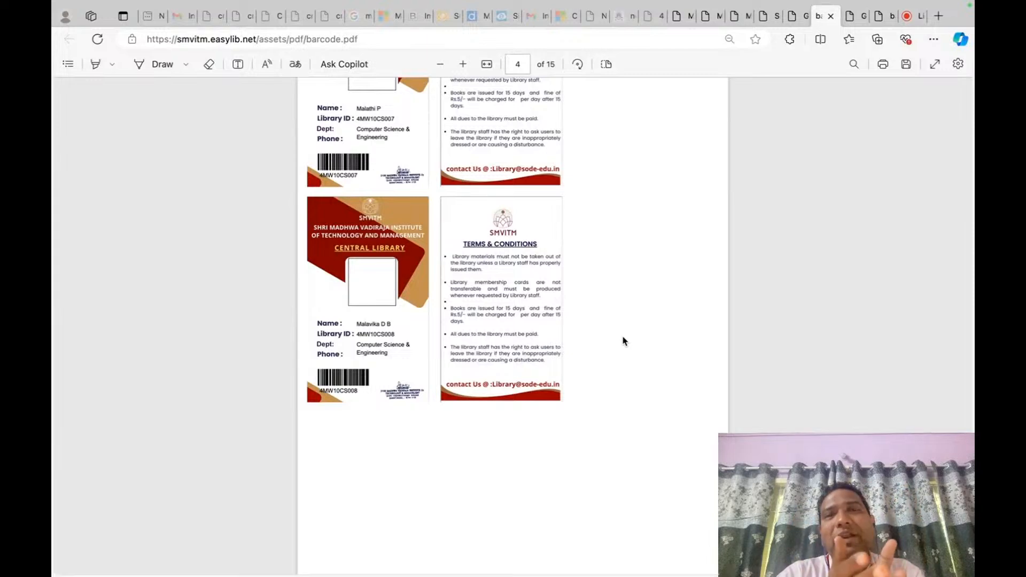
scroll(622, 340, "down", 12)
scroll(468, 326, "up", 3)
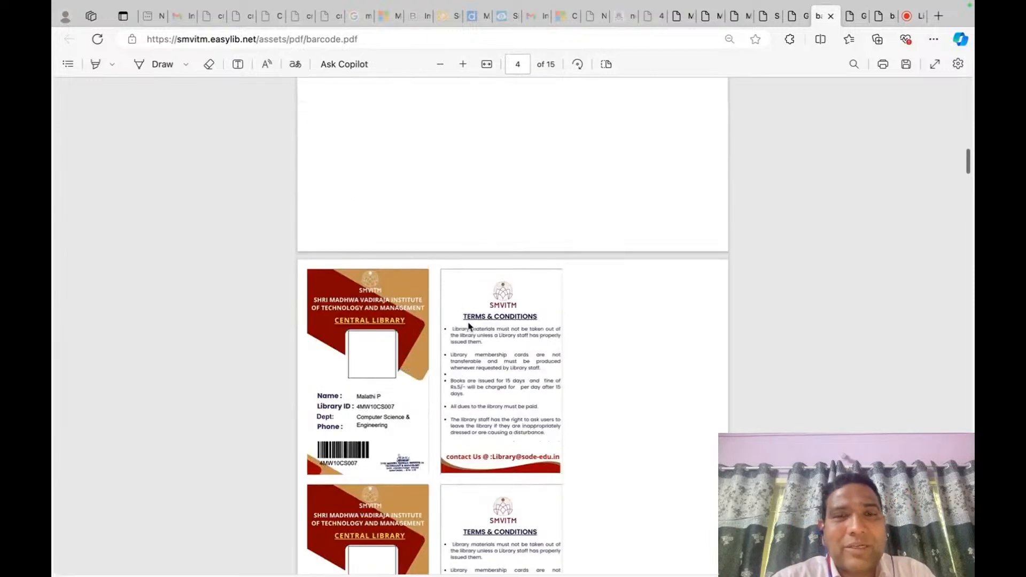
scroll(371, 340, "up", 5)
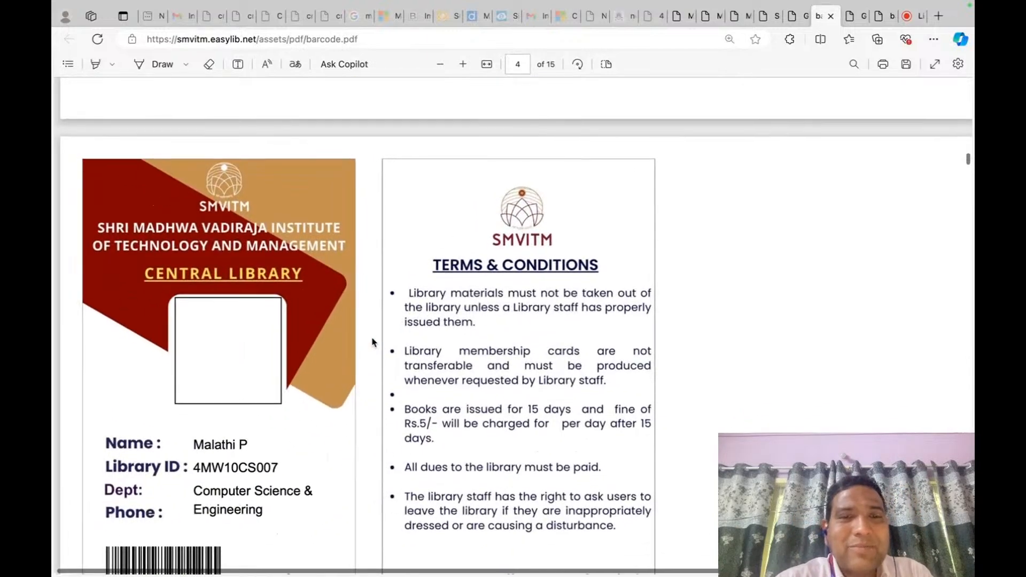
scroll(372, 342, "down", 7)
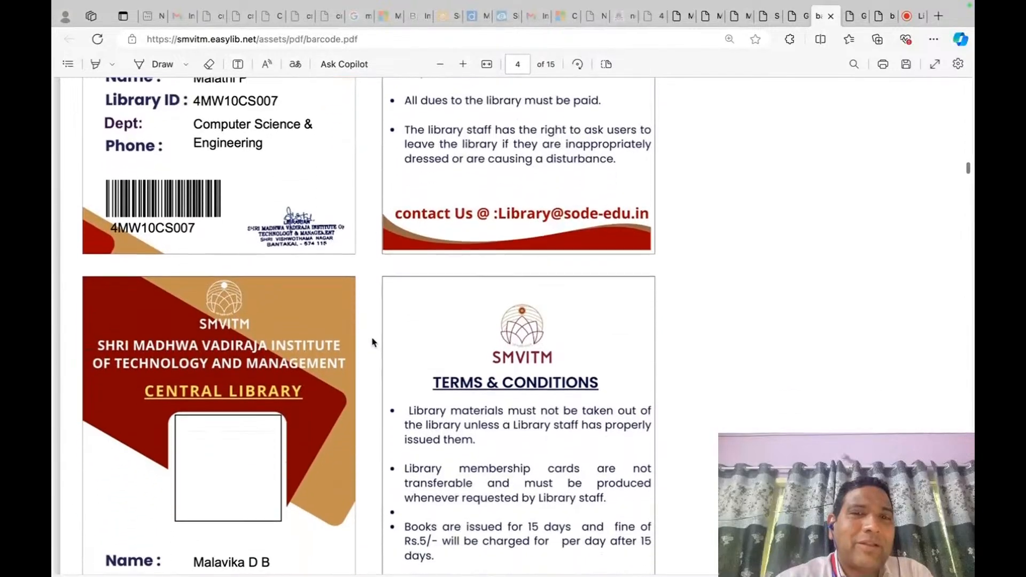
scroll(372, 342, "up", 3)
scroll(373, 342, "down", 2)
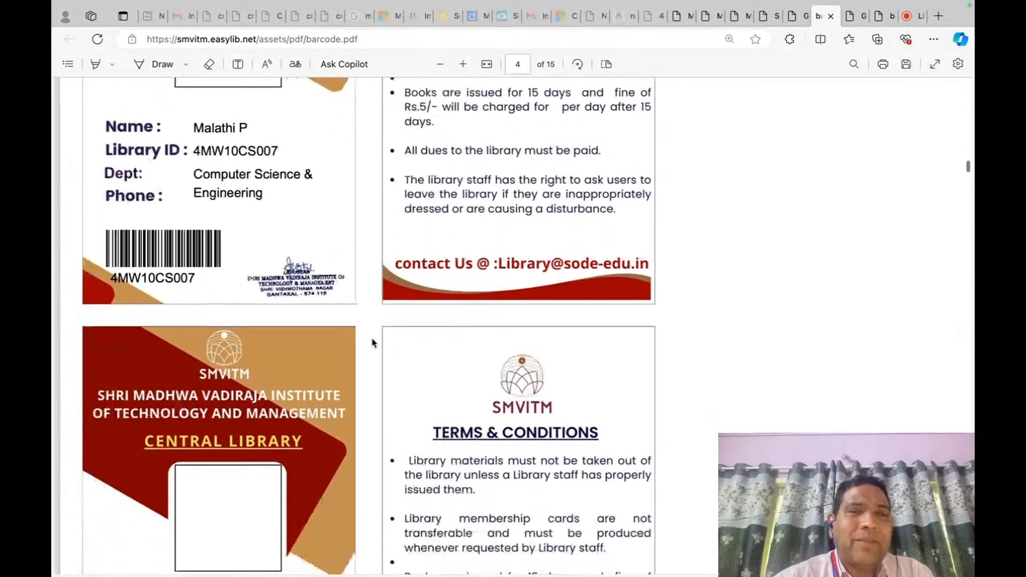
scroll(372, 342, "up", 1)
scroll(373, 342, "down", 7)
scroll(172, 202, "up", 3)
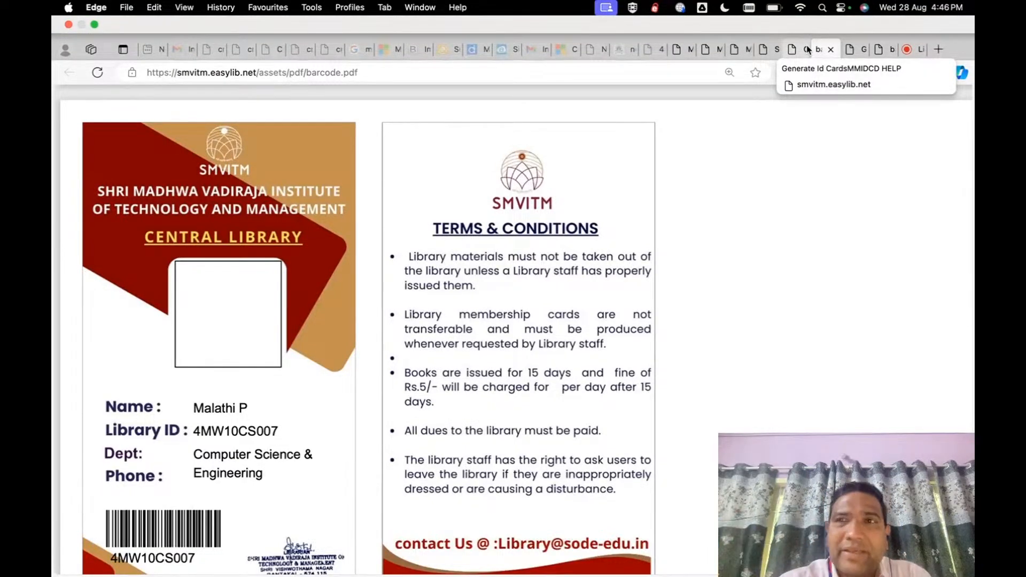
In the ID card setup, set the back side's Left Distance and its image's Left-Distance to 75, and save the modified format.
left_click(803, 49)
left_click(773, 49)
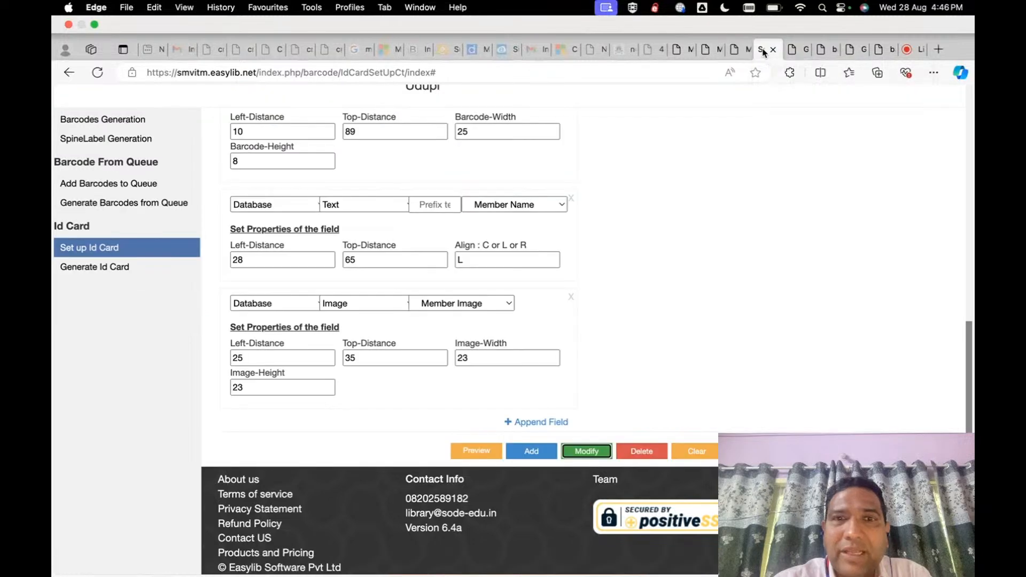
scroll(539, 288, "up", 6)
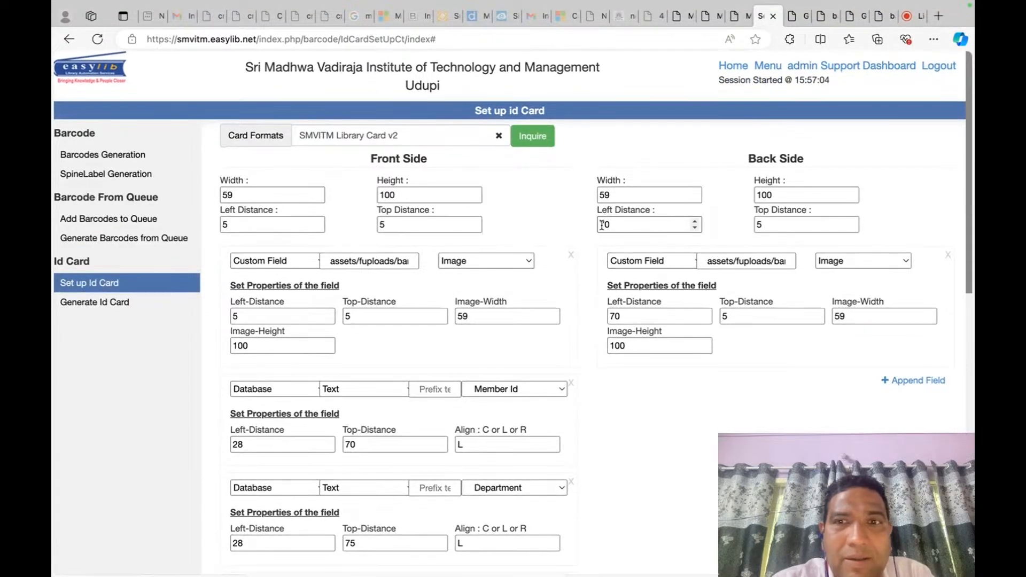
left_click(616, 222)
key("BackSpace")
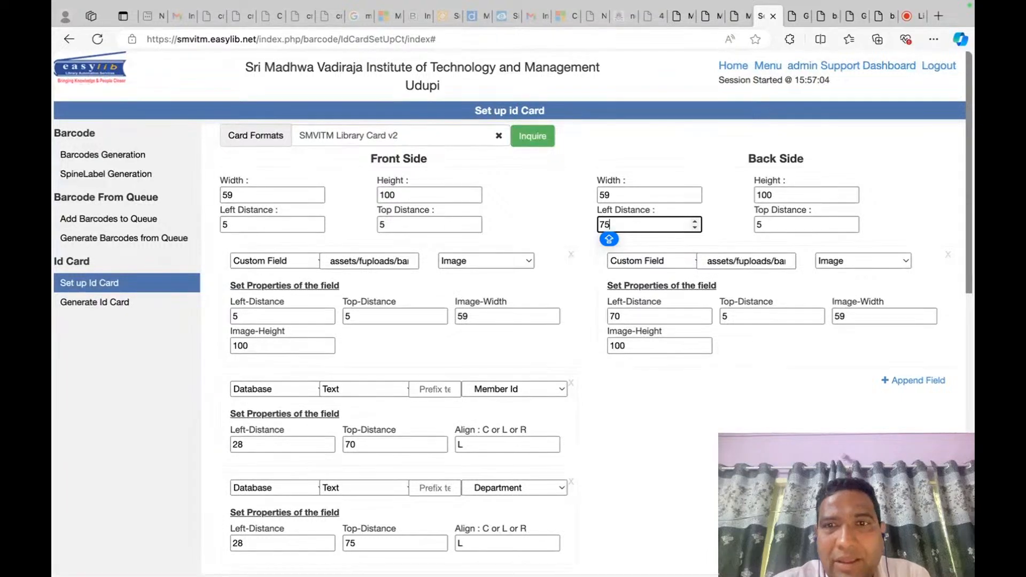
left_click(640, 313)
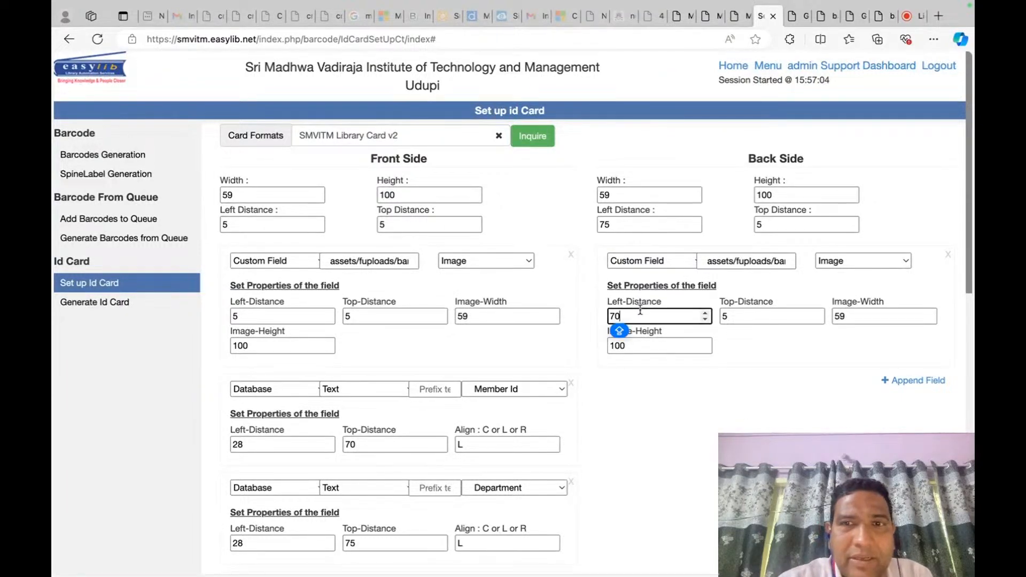
key("BackSpace")
type("5")
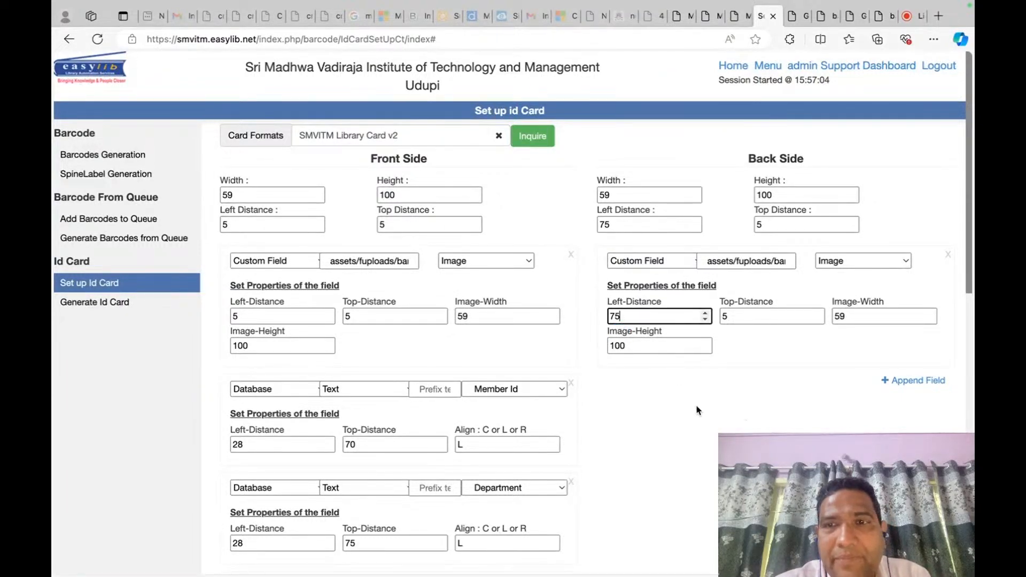
scroll(697, 409, "down", 10)
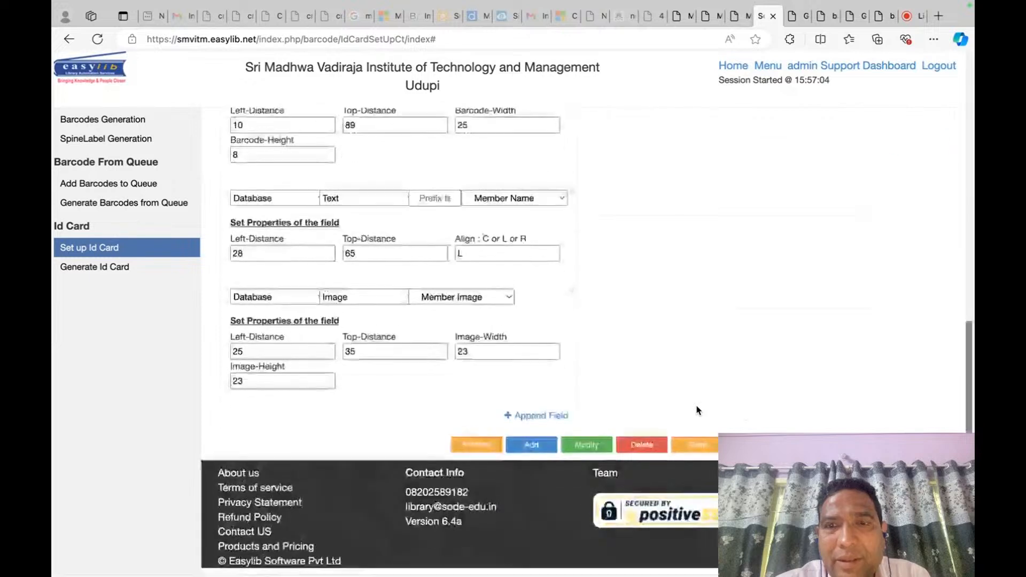
left_click(588, 451)
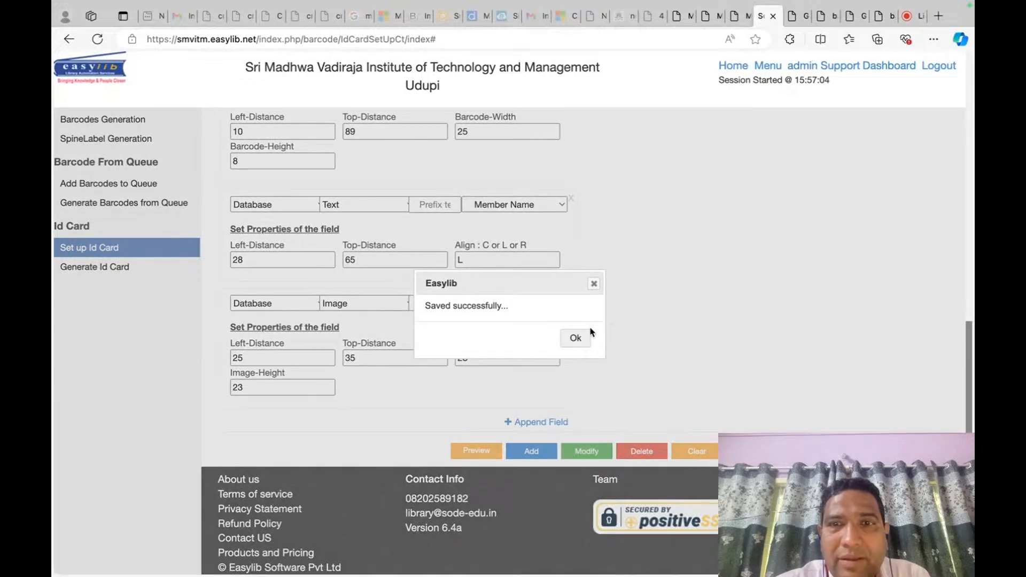
left_click(575, 338)
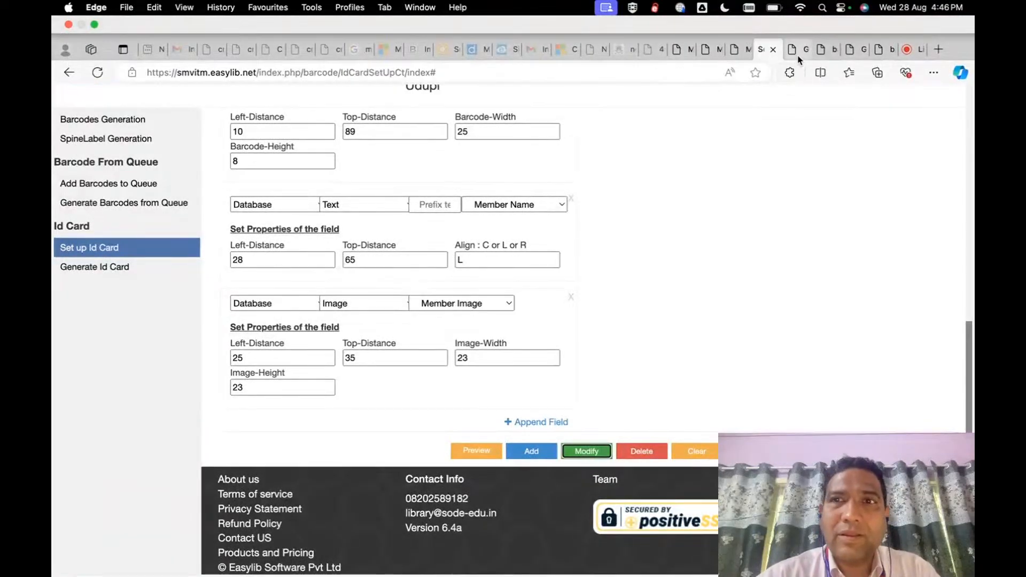
Regenerate the ID cards for the same member range and check the spacing between the front and back sides.
left_click(794, 16)
left_click(834, 157)
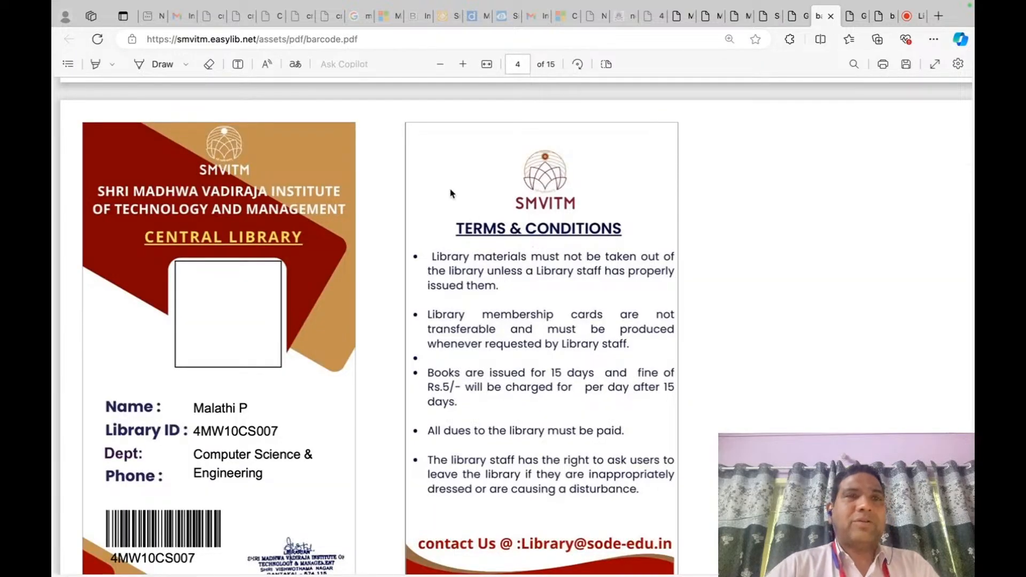
scroll(384, 221, "down", 1)
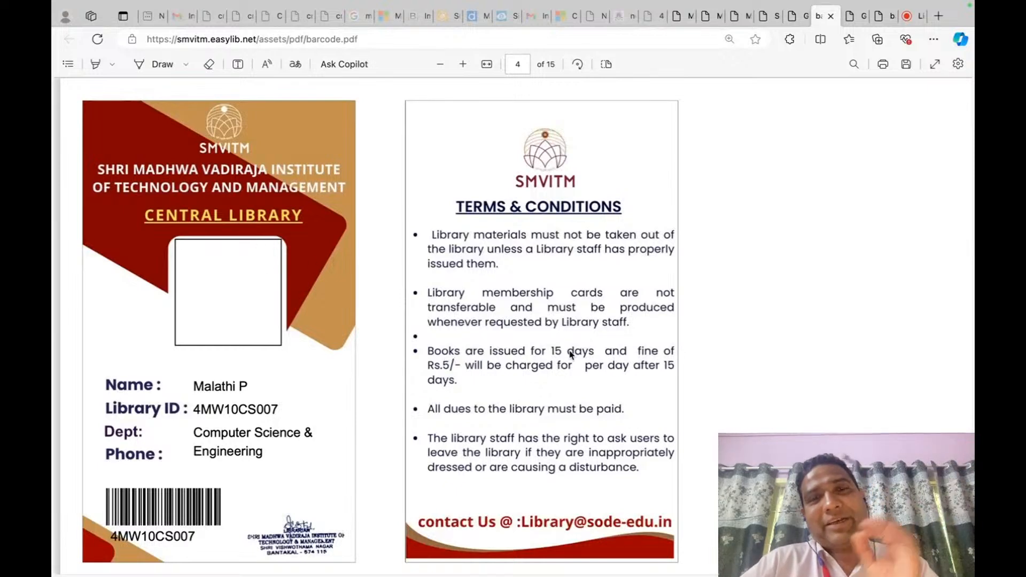
scroll(571, 363, "down", 1)
scroll(575, 380, "down", 5)
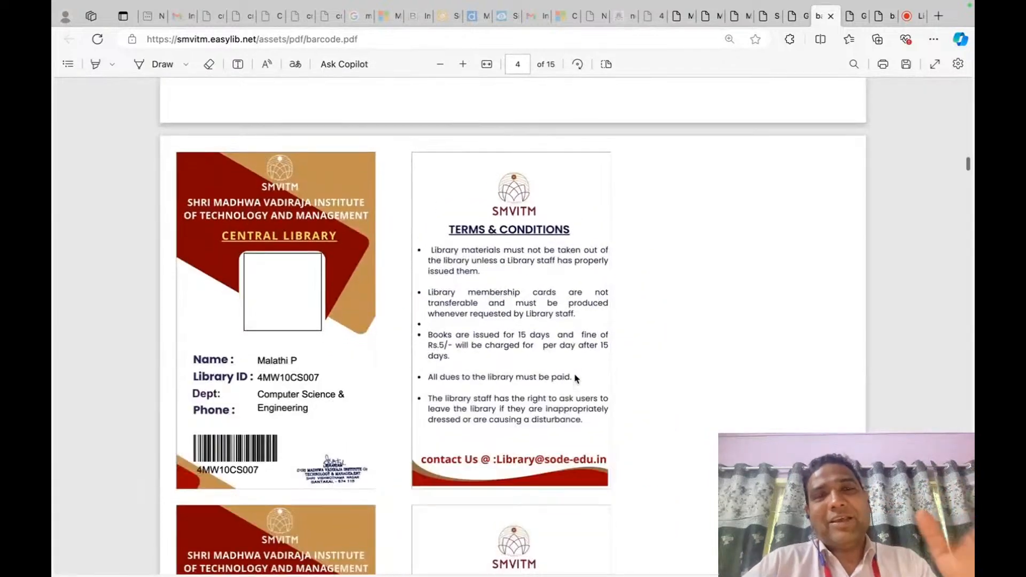
scroll(575, 378, "down", 1)
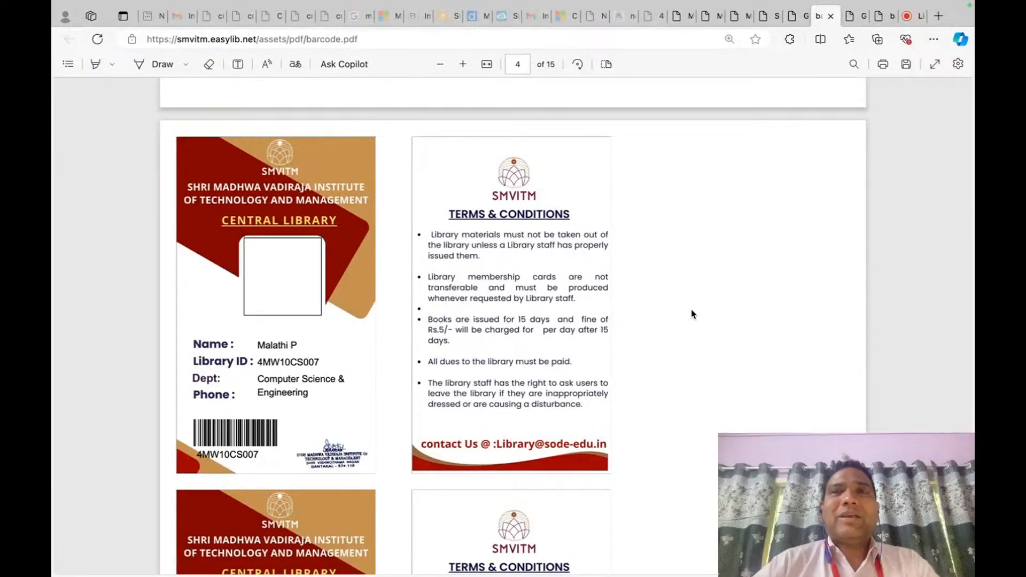
left_click(937, 17)
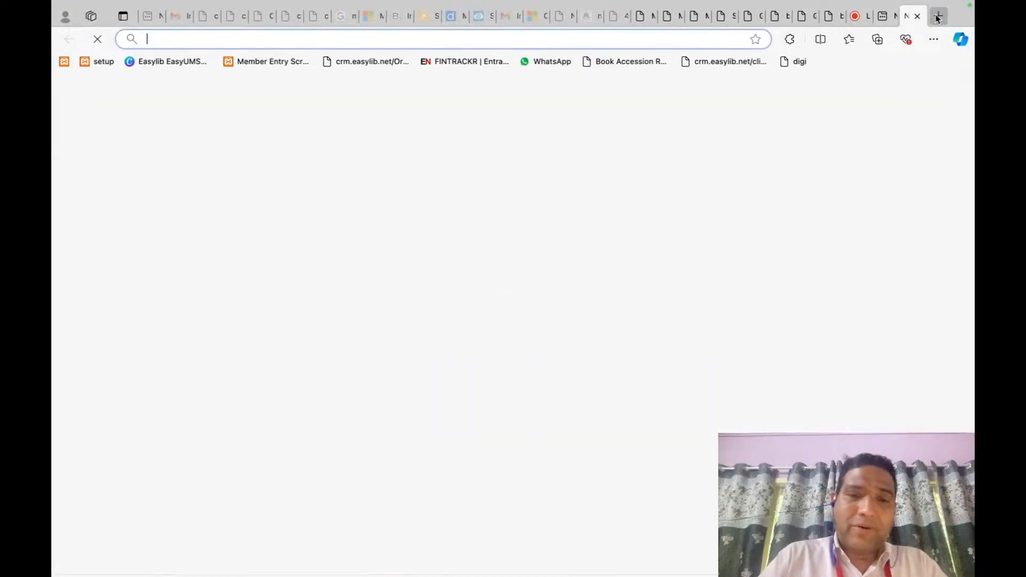
type("YOUTUBE.com")
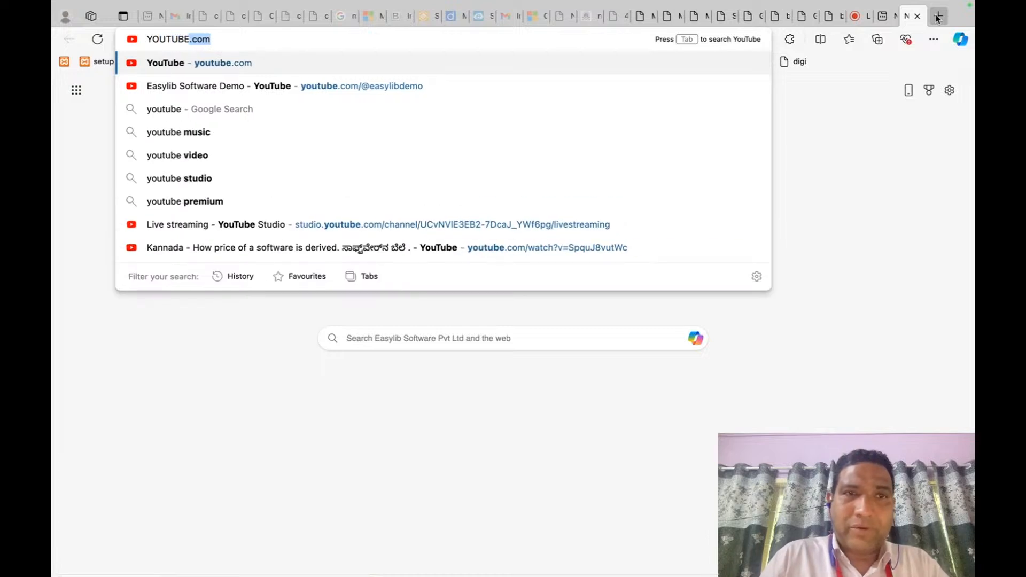
key("Right")
type("/@EAS")
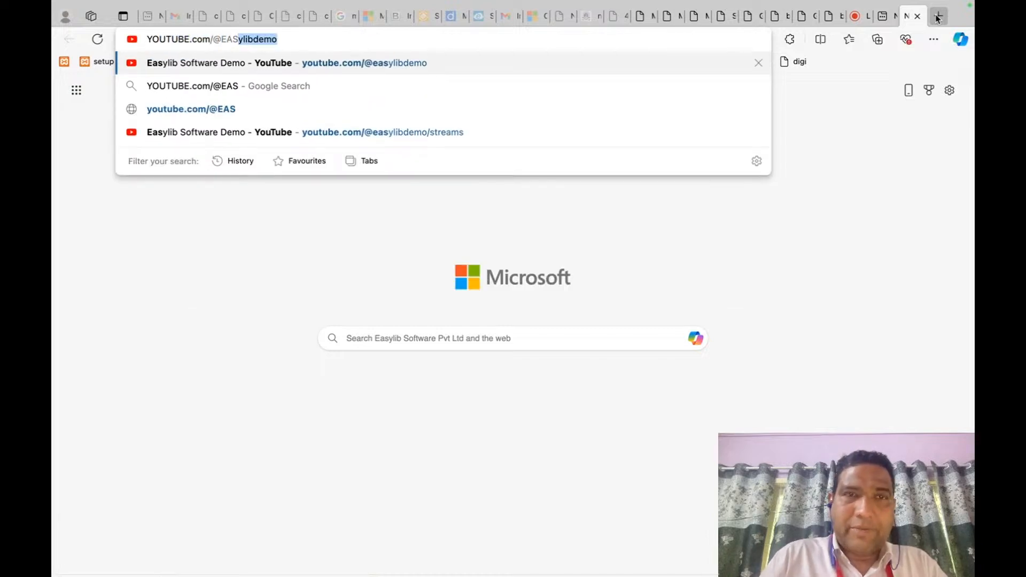
key("Return")
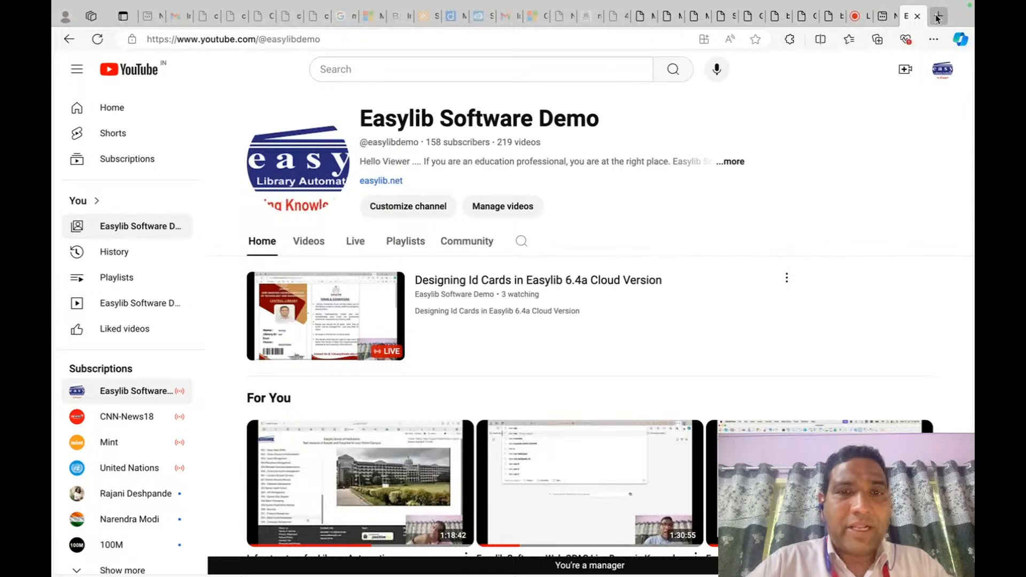
scroll(766, 224, "down", 4)
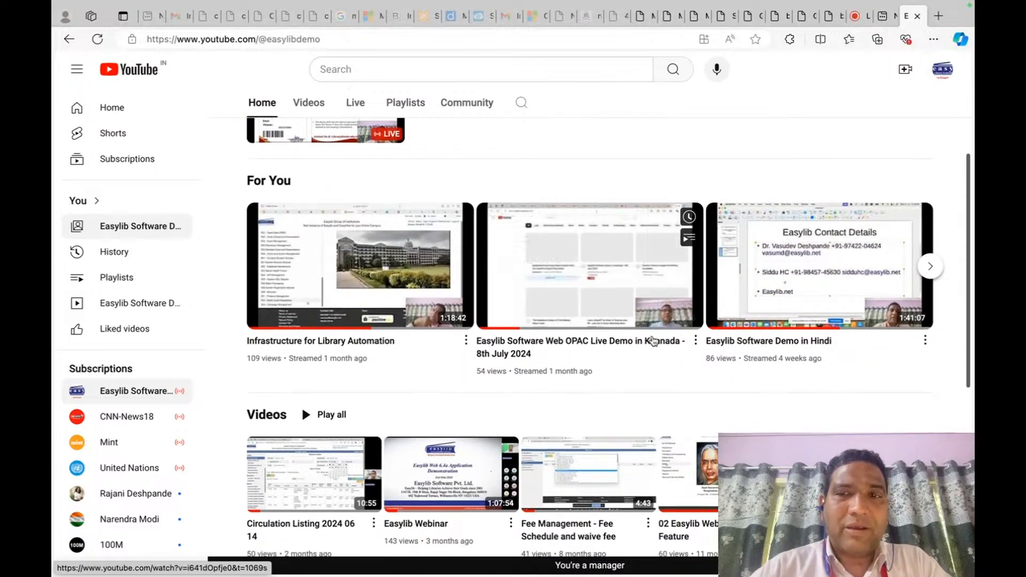
right_click(653, 341)
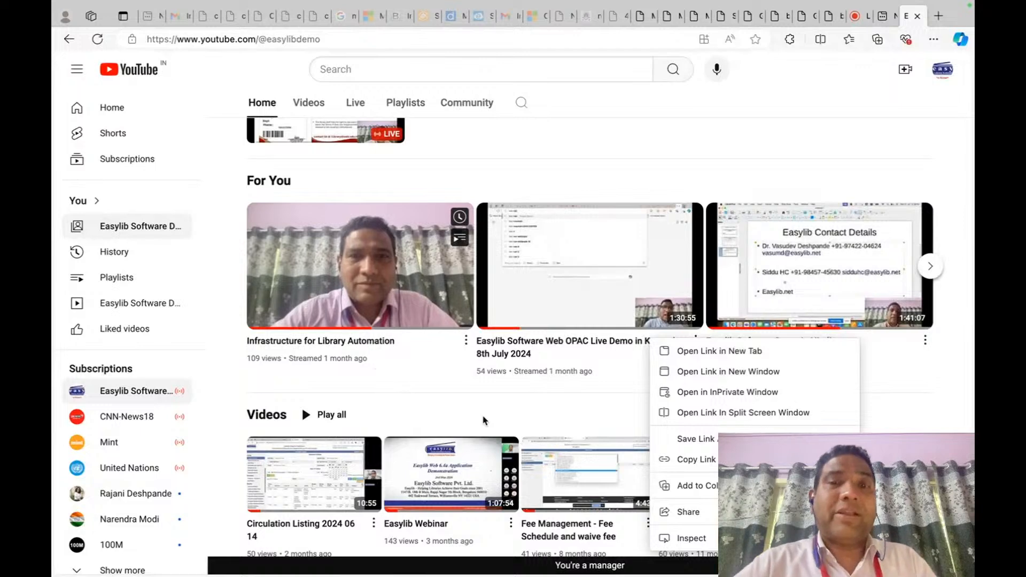
Look over the For You and Videos sections and the current live stream on the Easylib Software Demo channel's home page.
left_click(428, 399)
mouse_move(559, 366)
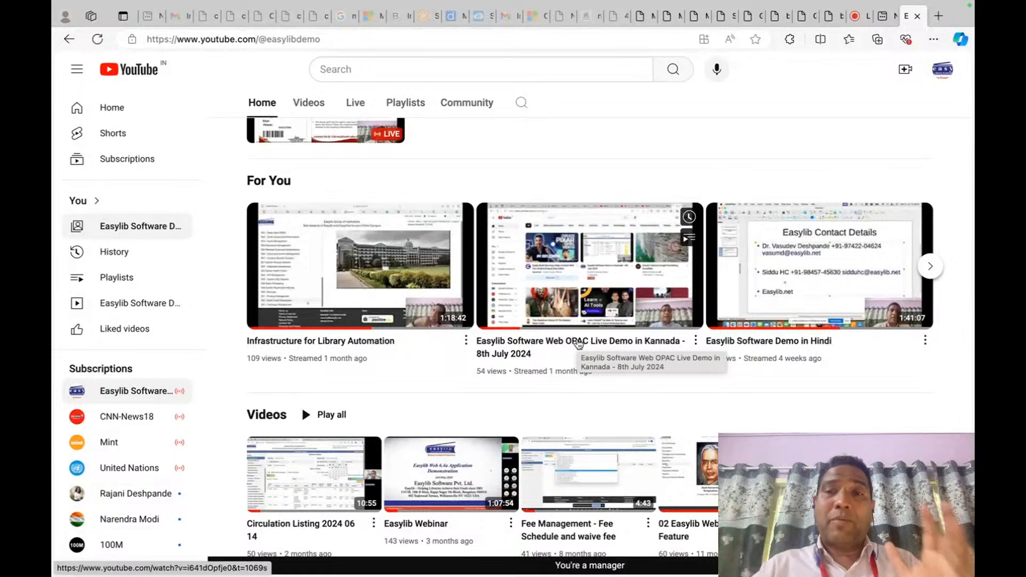
mouse_move(822, 288)
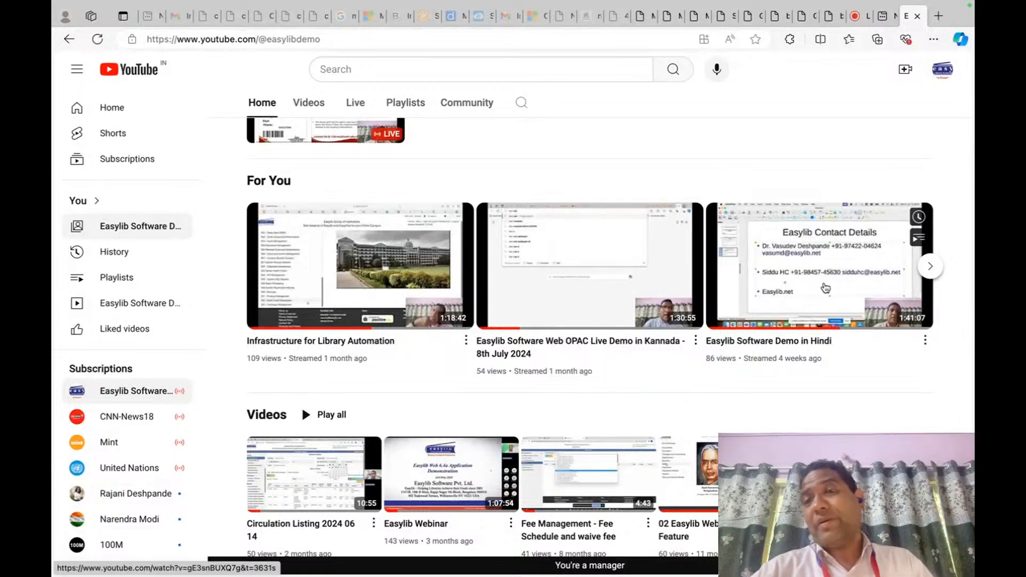
scroll(825, 288, "down", 2)
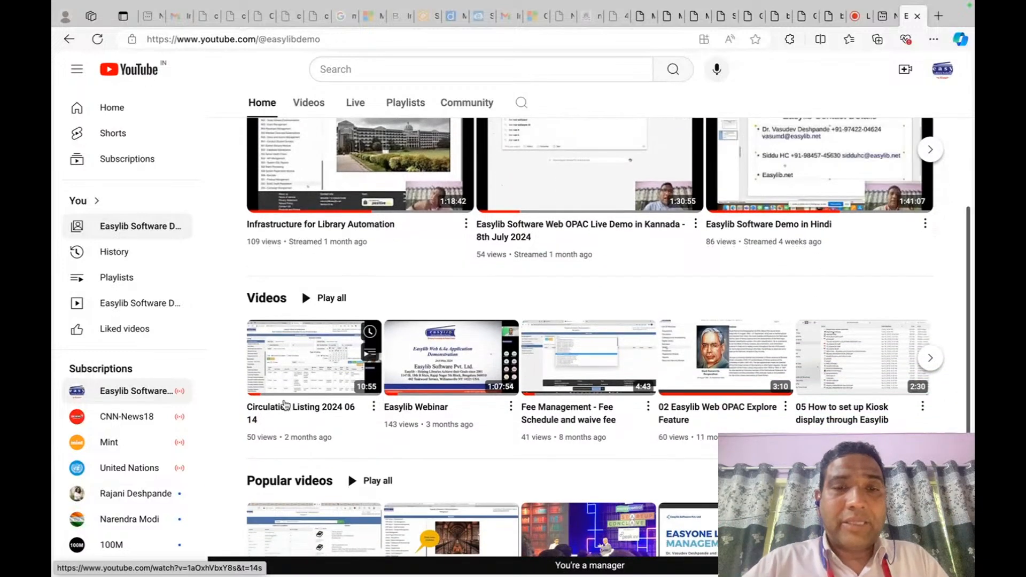
scroll(790, 270, "up", 5)
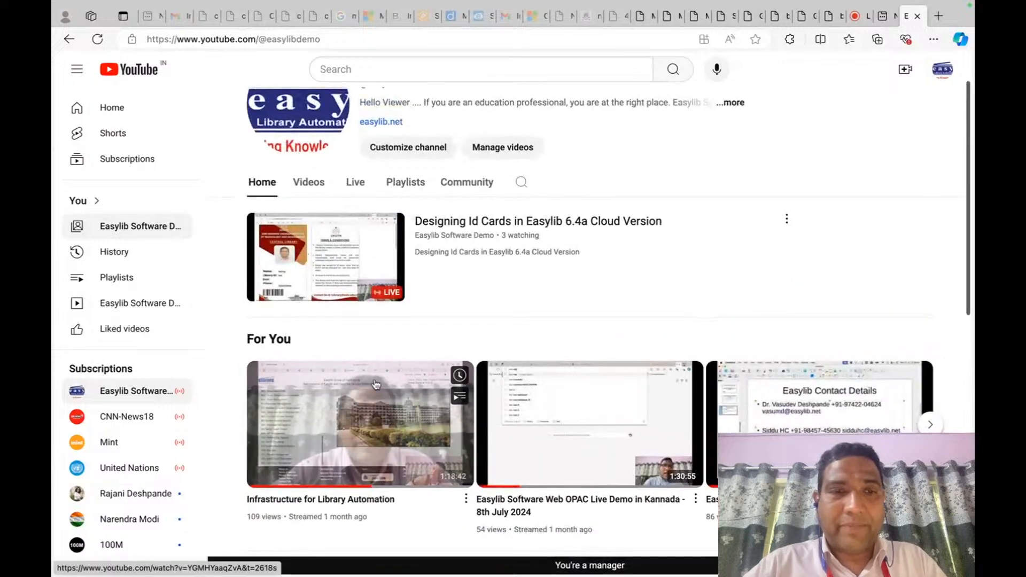
mouse_move(382, 294)
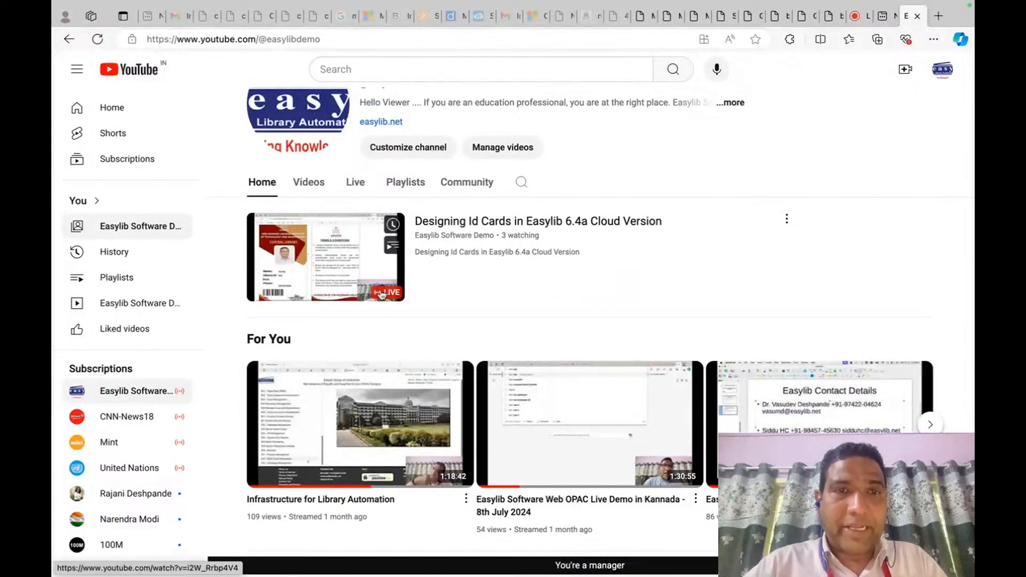
Open the channel's list of live streams and look over the latest sessions.
scroll(539, 267, "down", 2)
left_click(360, 109)
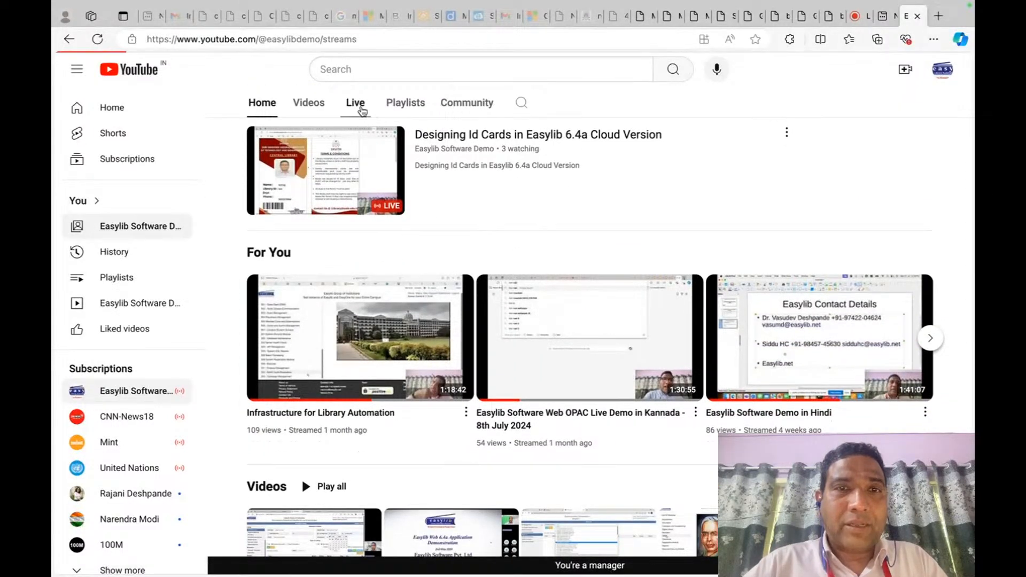
mouse_move(514, 356)
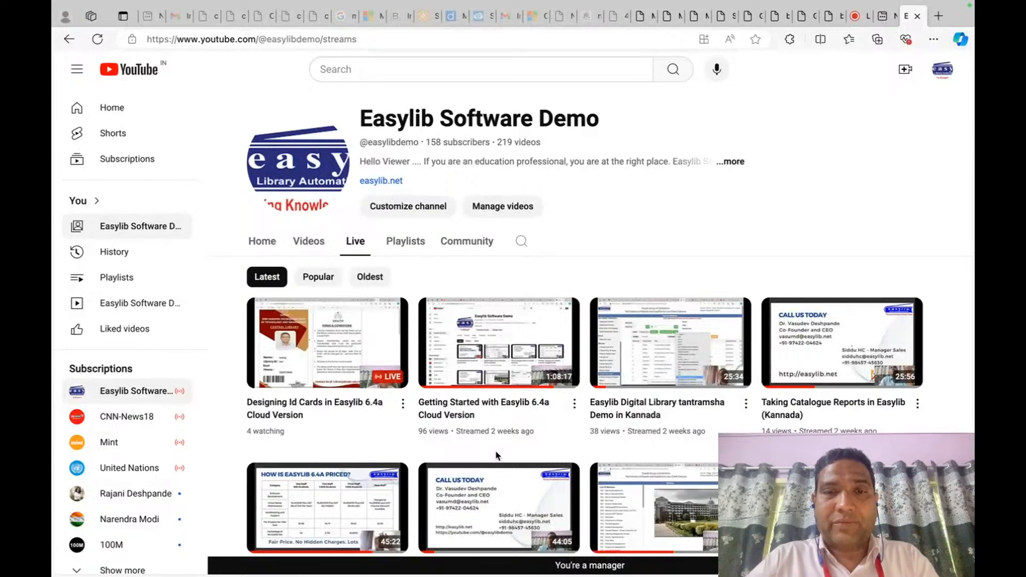
Open the easylib.net website in a new browser tab and view its home page.
left_click(937, 17)
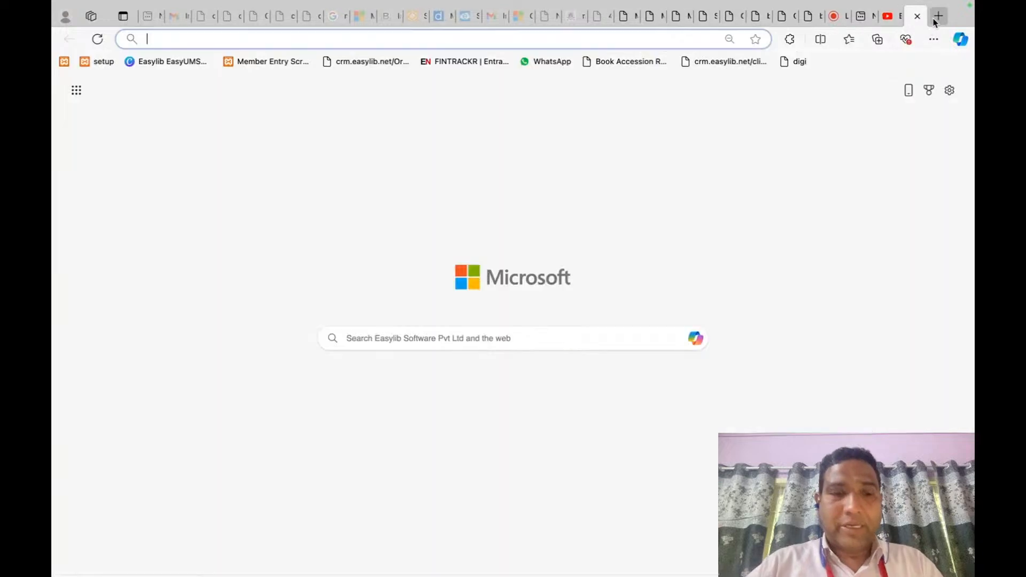
type("EASYLIB")
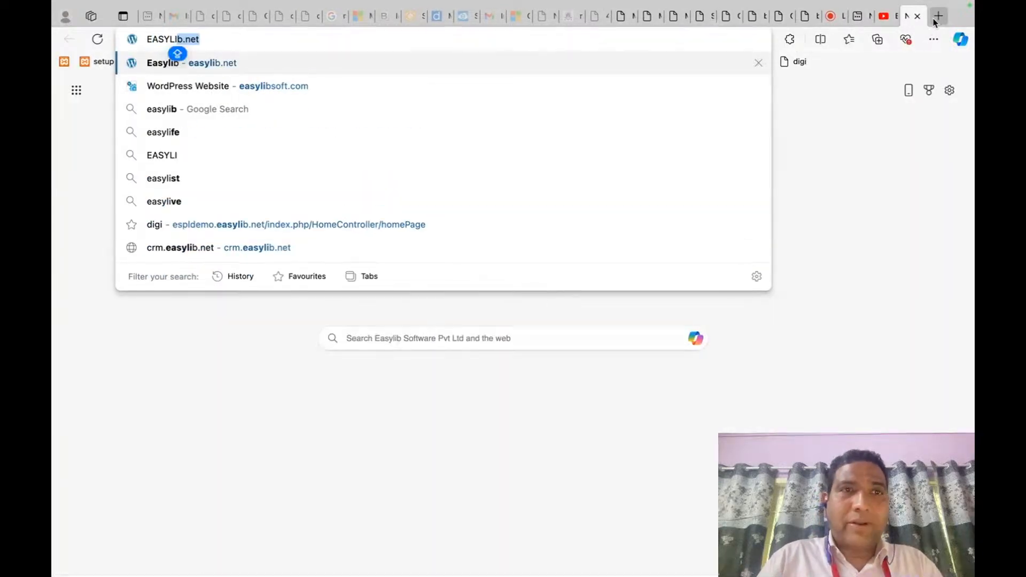
key("Return")
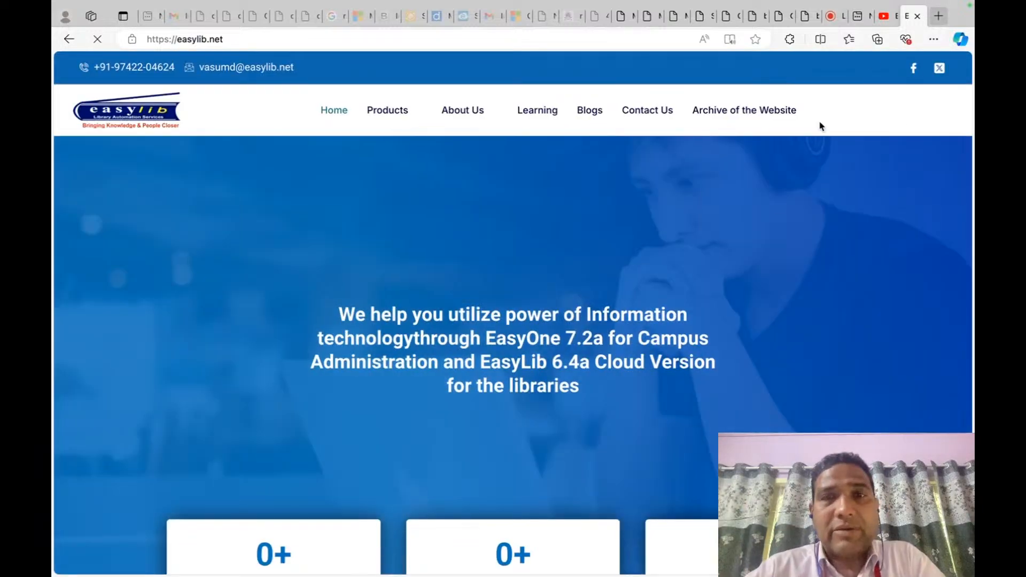
scroll(629, 290, "down", 2)
scroll(629, 290, "up", 2)
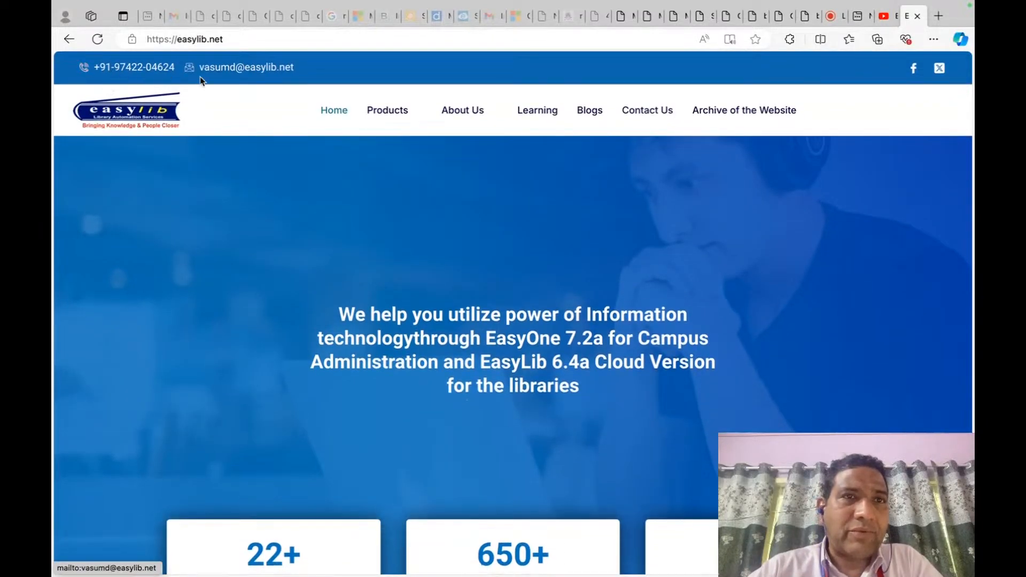
Open the website's Contact Us page and look through the phone, email and office details and the Sales Numbers section.
left_click(658, 114)
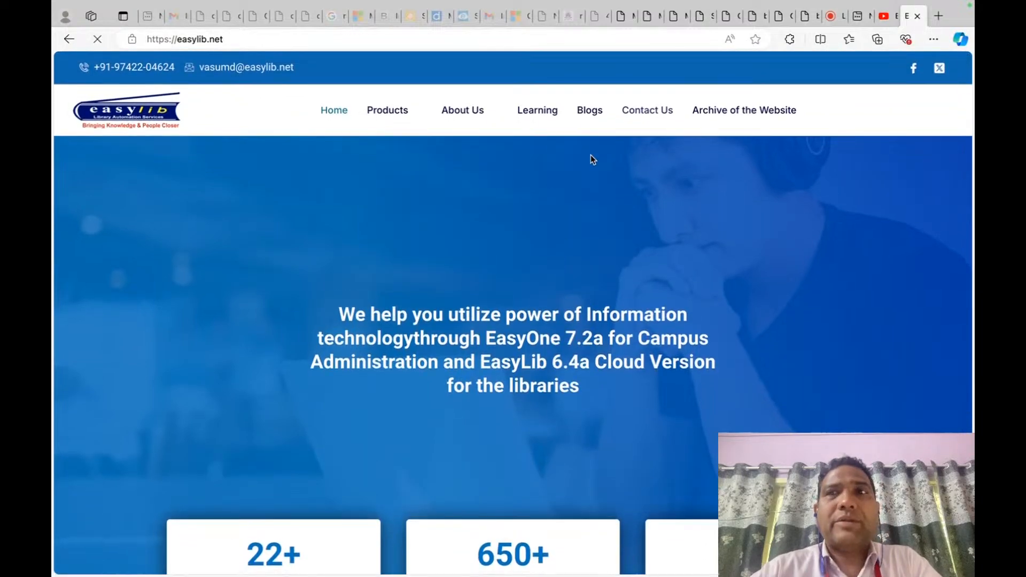
scroll(591, 157, "down", 15)
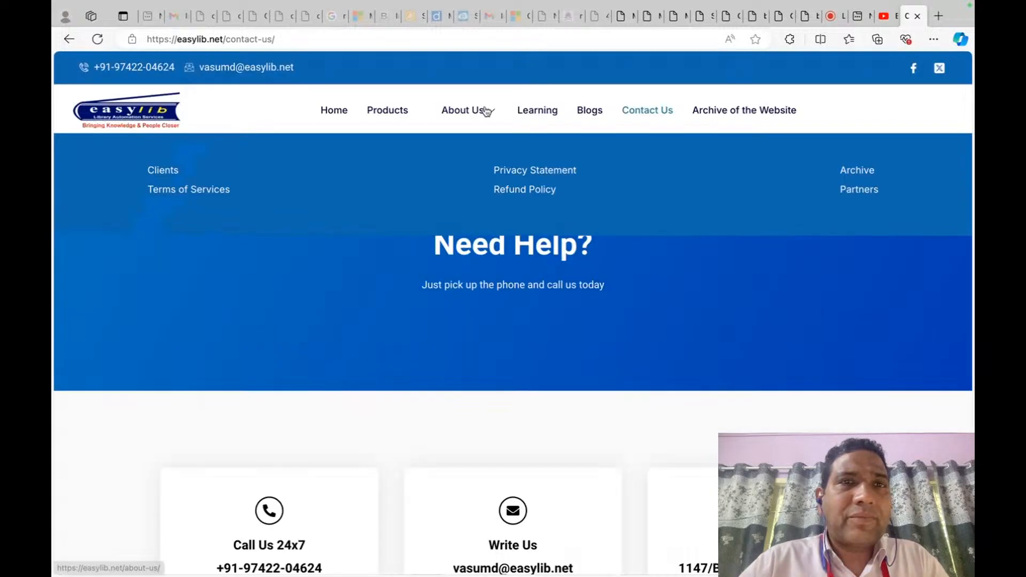
scroll(485, 252, "down", 2)
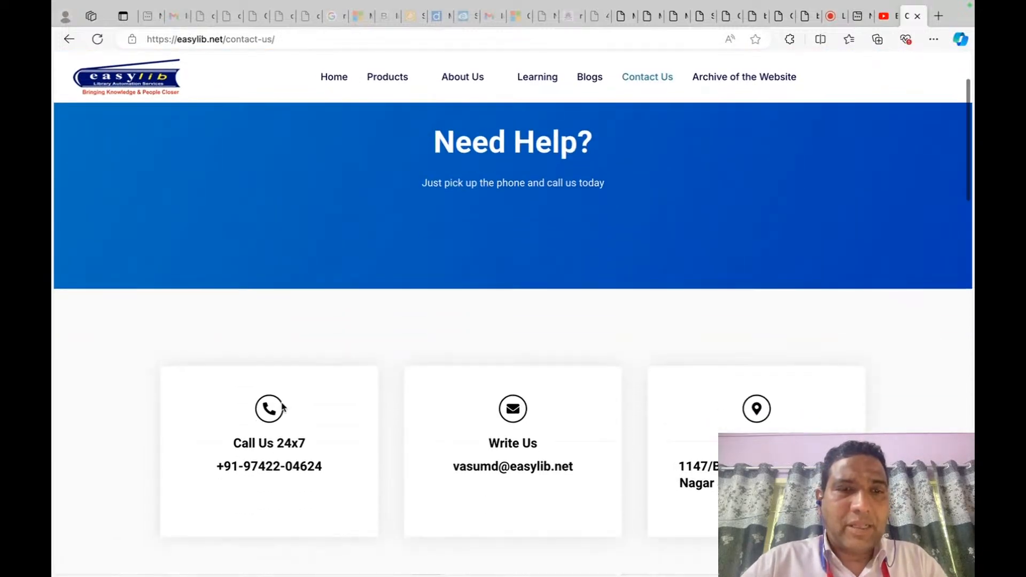
scroll(553, 489, "down", 5)
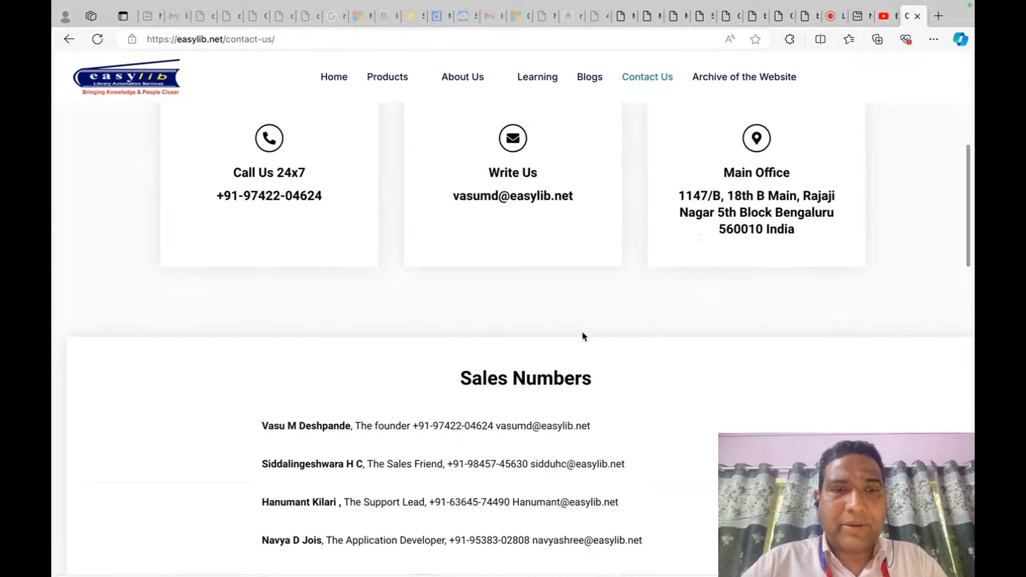
scroll(582, 336, "down", 1)
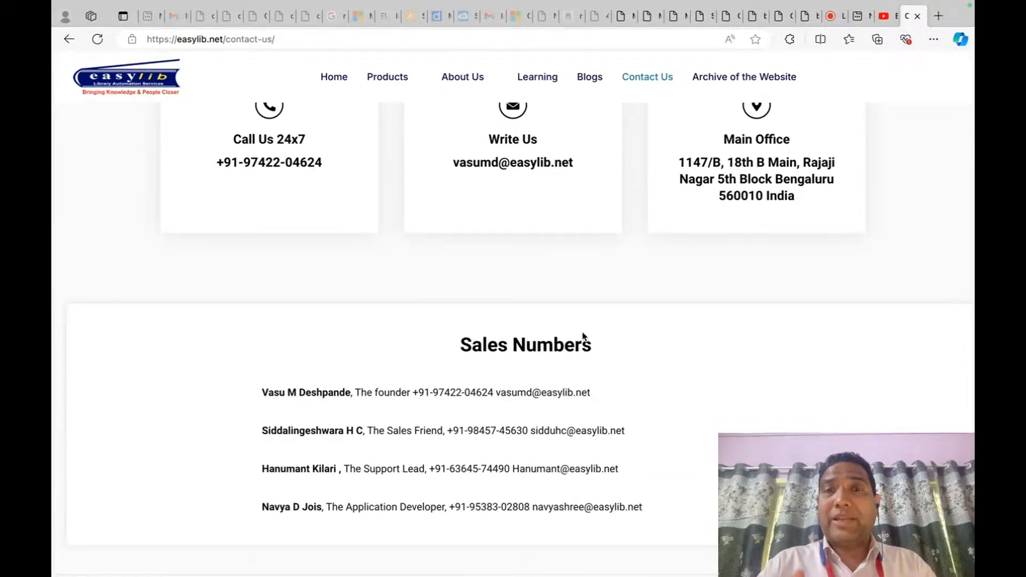
scroll(583, 336, "up", 1)
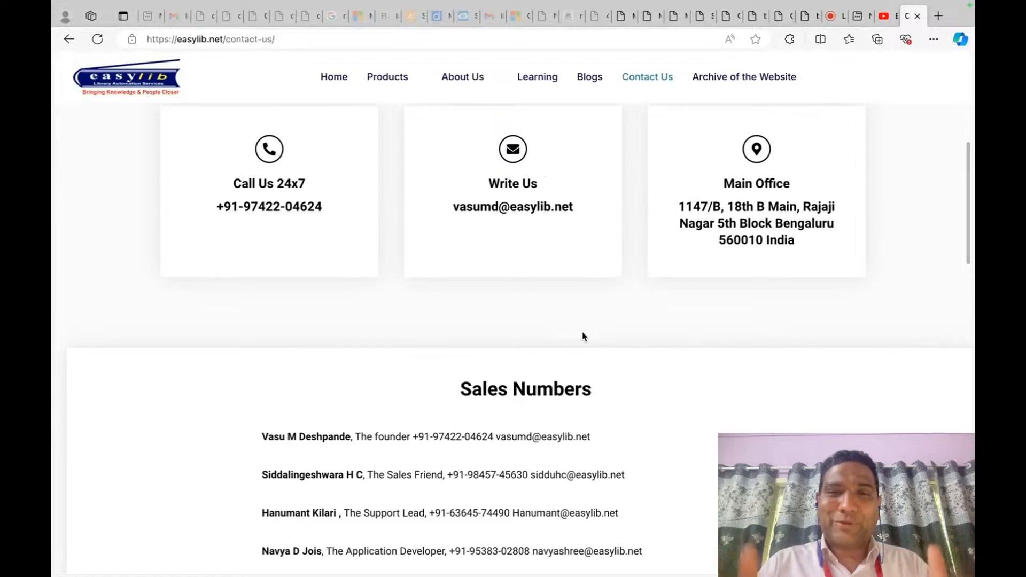
Return to the YouTube Studio livestream page and stop sharing the screen in the live stream.
left_click(885, 15)
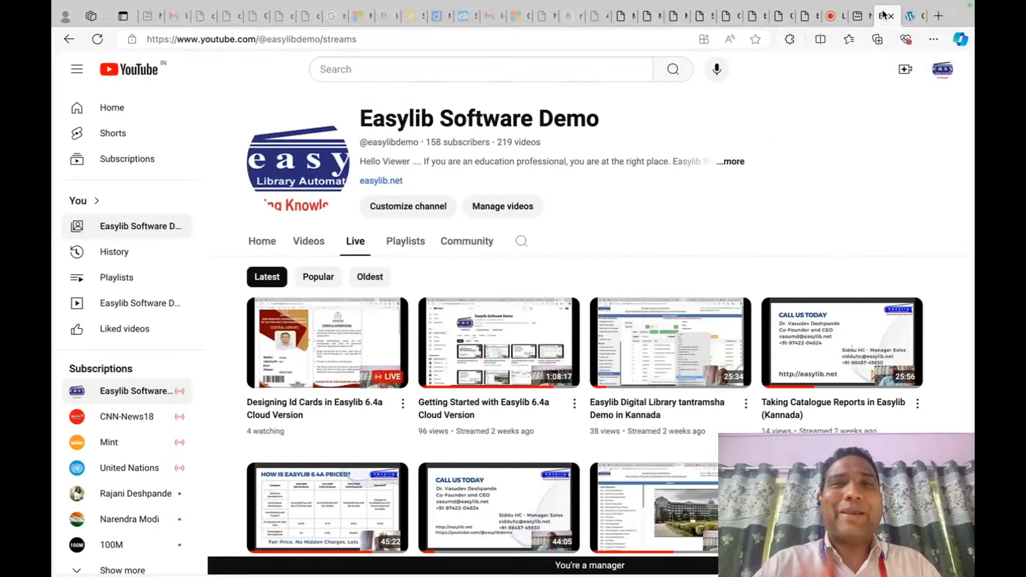
left_click(832, 15)
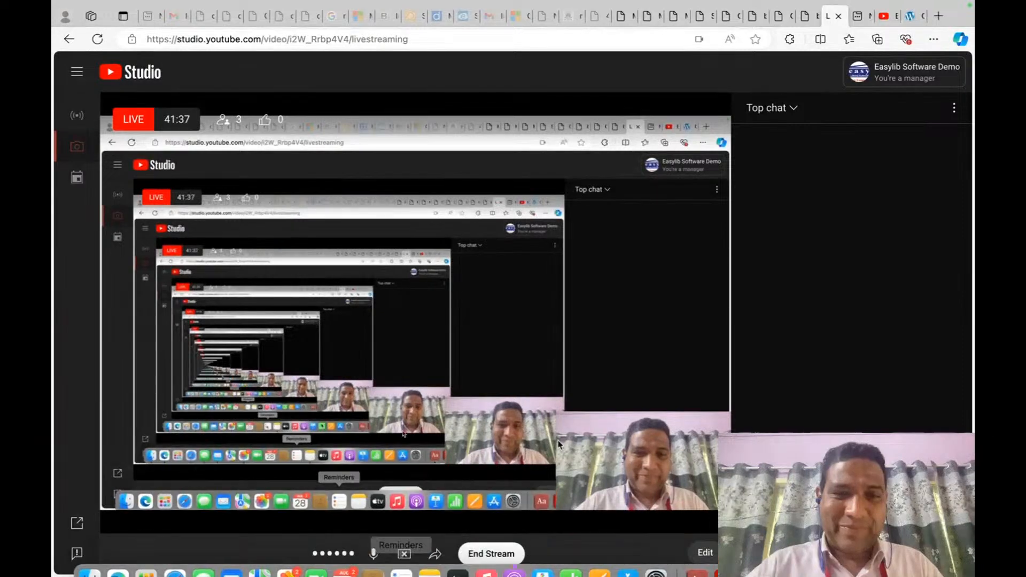
left_click(404, 554)
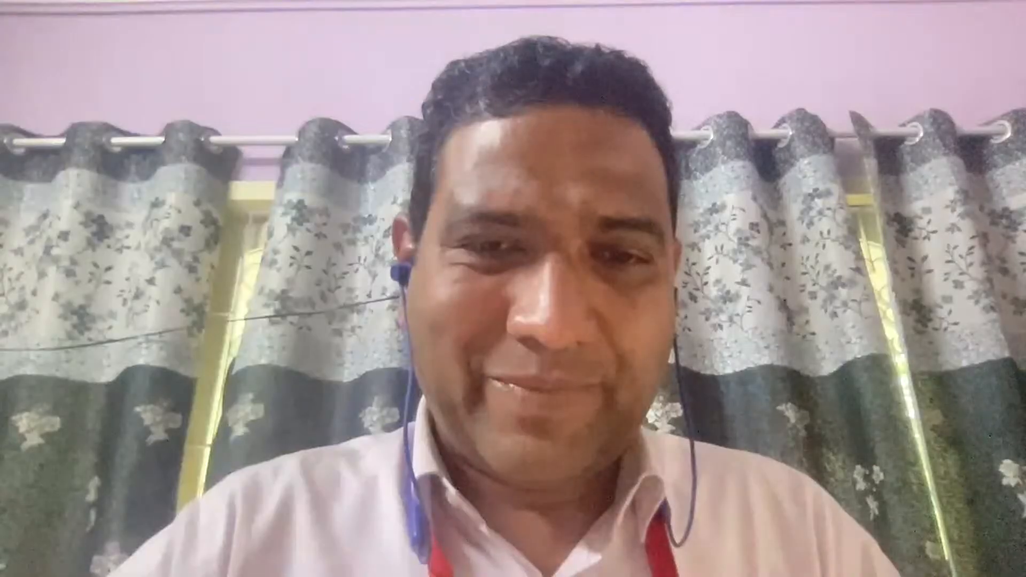